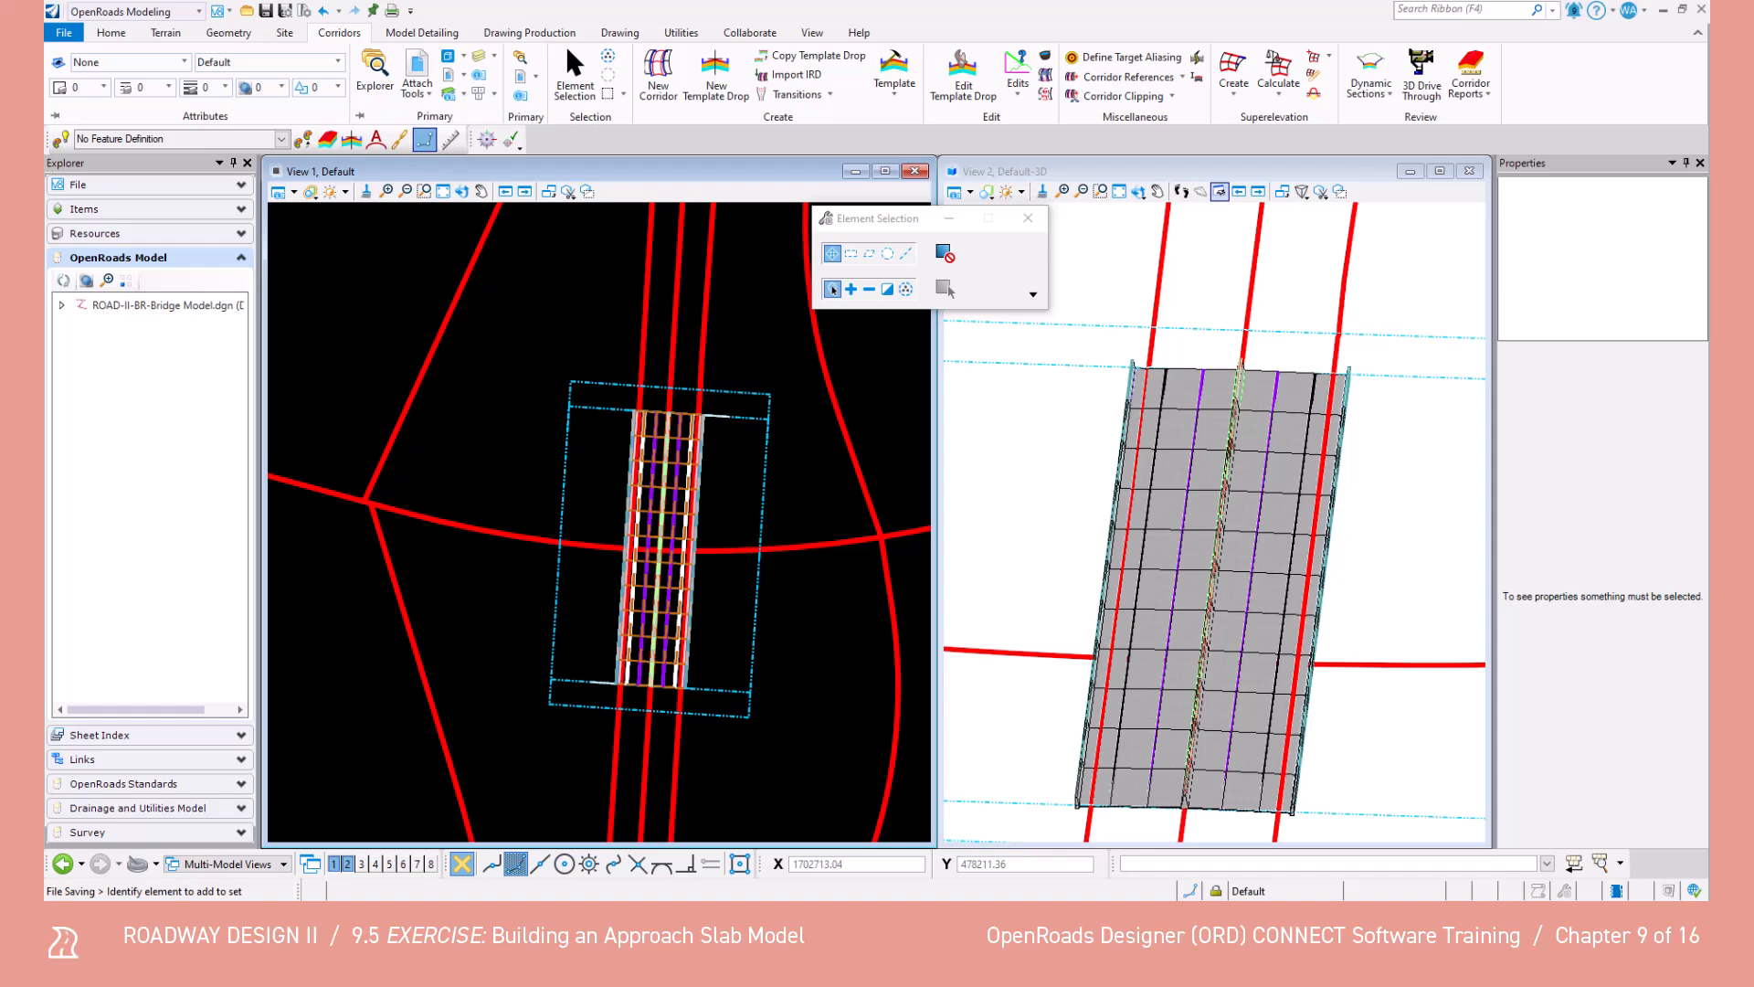
Create a new design file named ROAD-II-BR-Bridge Approach Slab Model in the Chapter 09 Bridges folder.
left_click(66, 32)
left_click(71, 72)
left_click(822, 358)
double_click(951, 694)
type("Approach Slab Model")
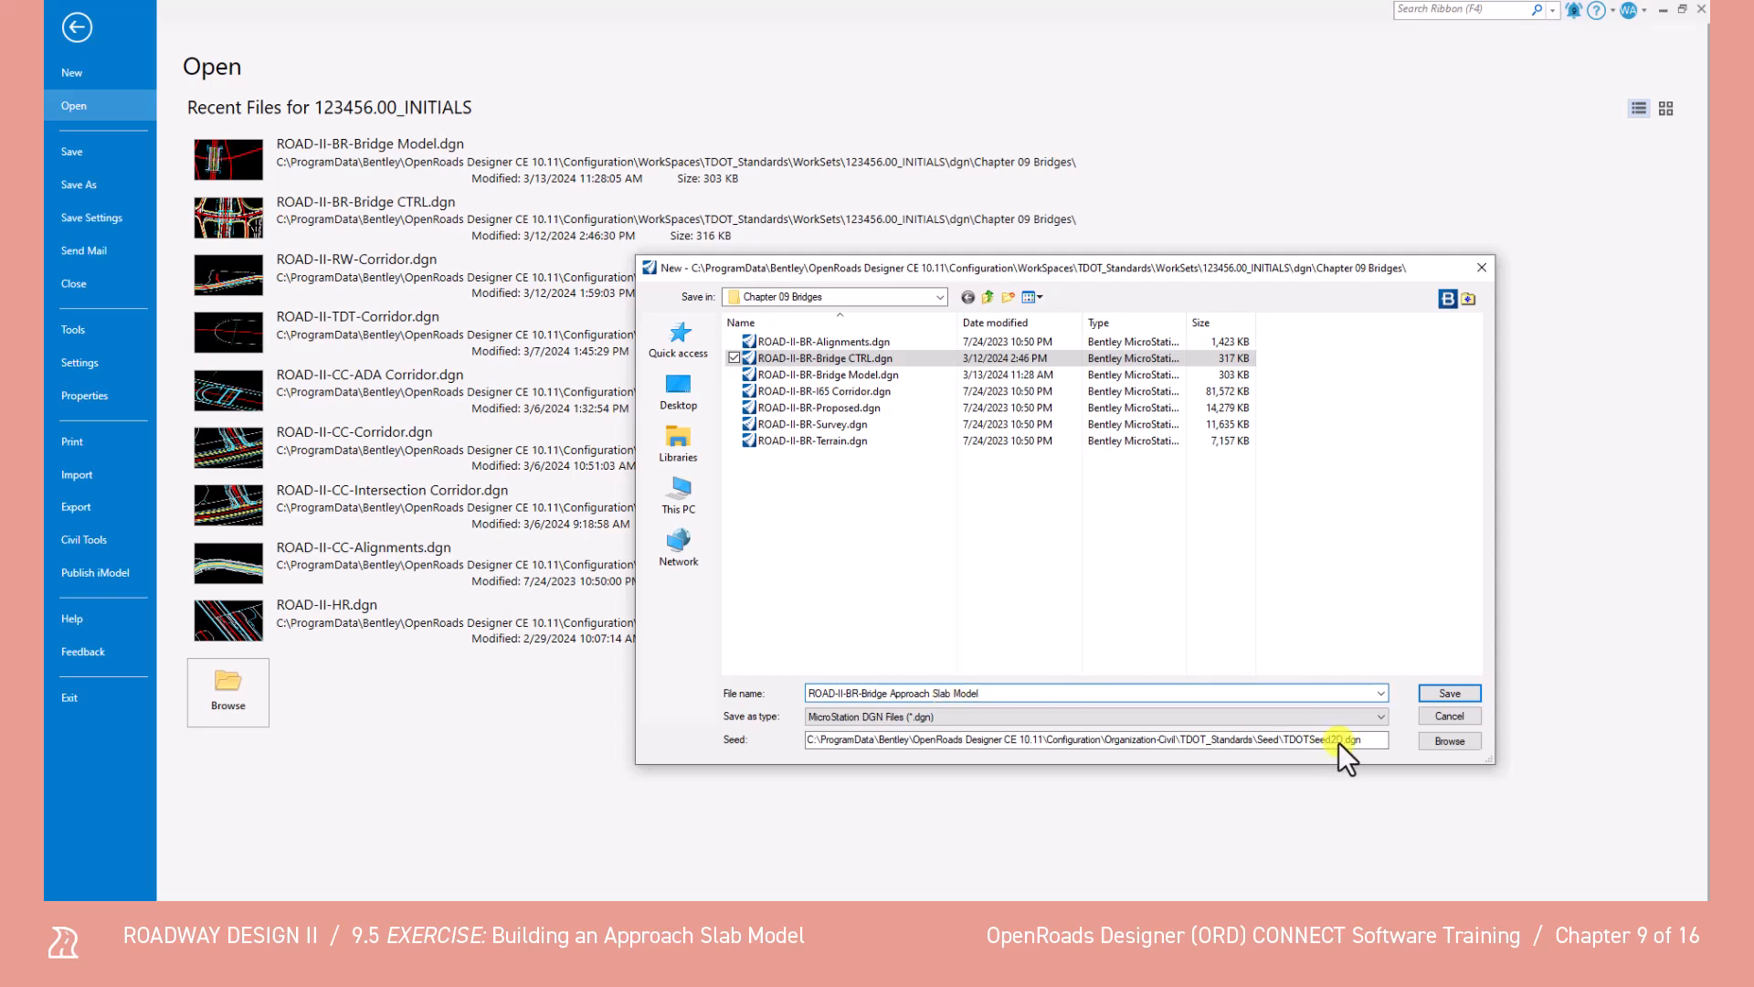
left_click(1450, 692)
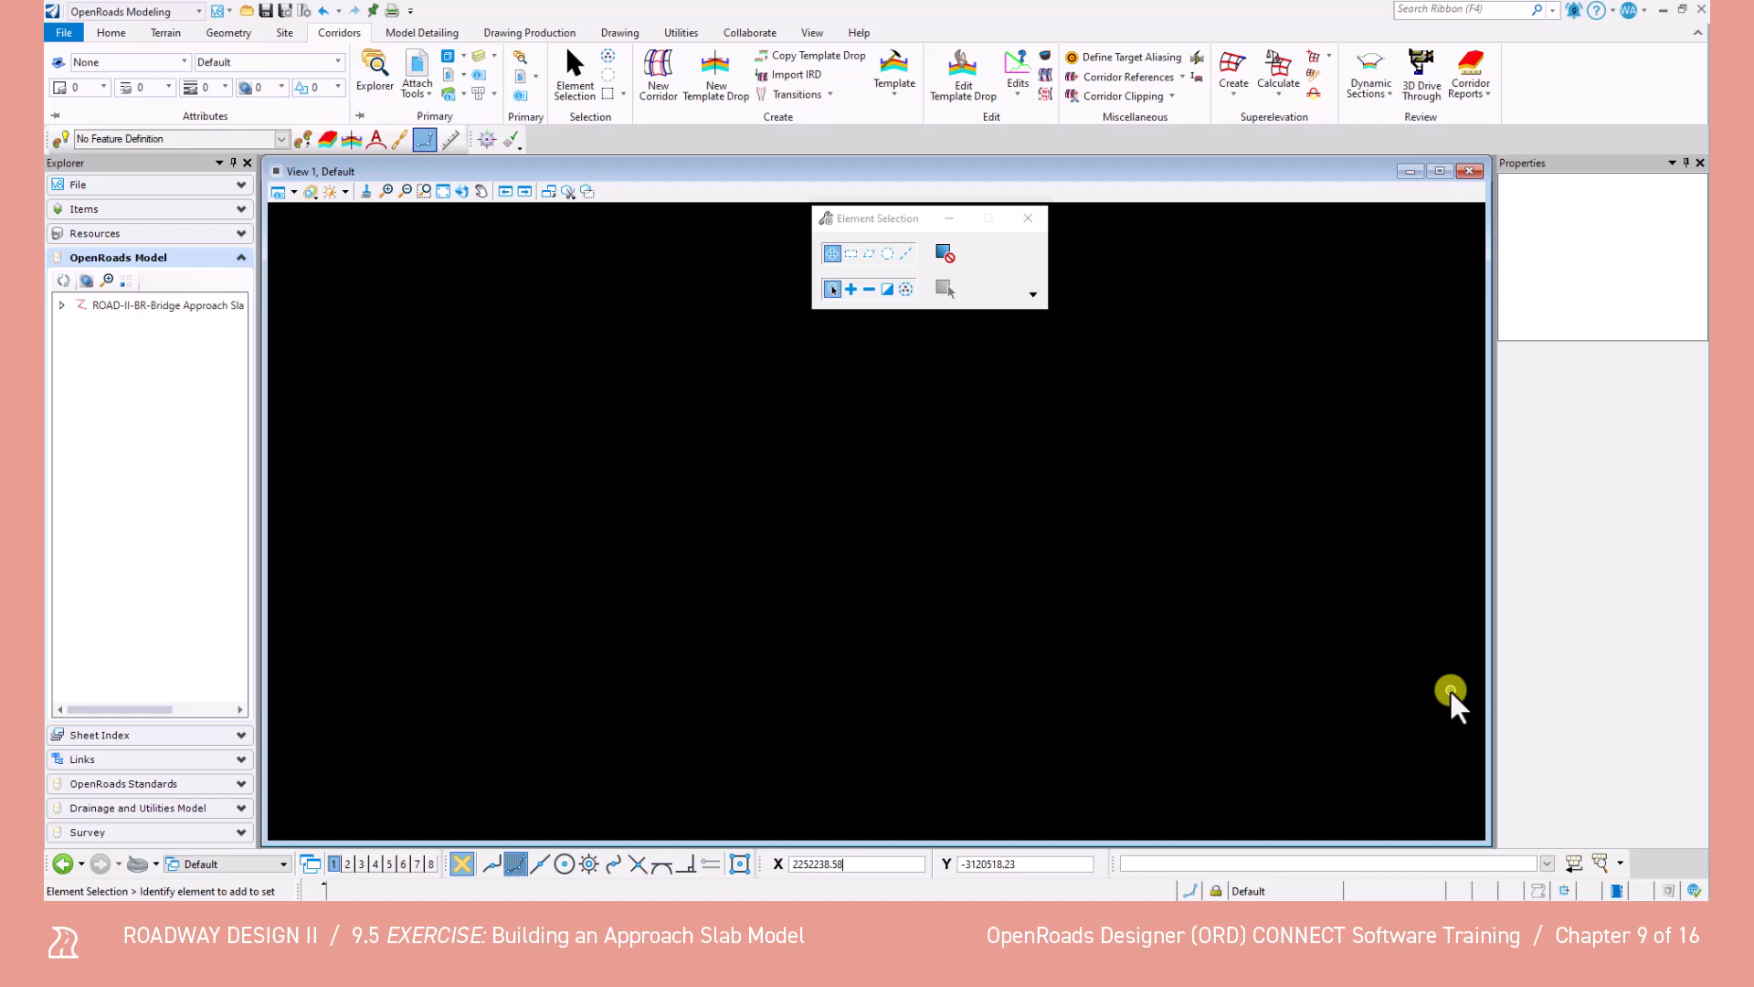
Attach ROAD-II-BR-Alignments, ROAD-II-BR-Bridge CTRL, ROAD-II-BR-Bridge Model and ROAD-II-BR-Terrain as references with Coincident World.
left_click(416, 66)
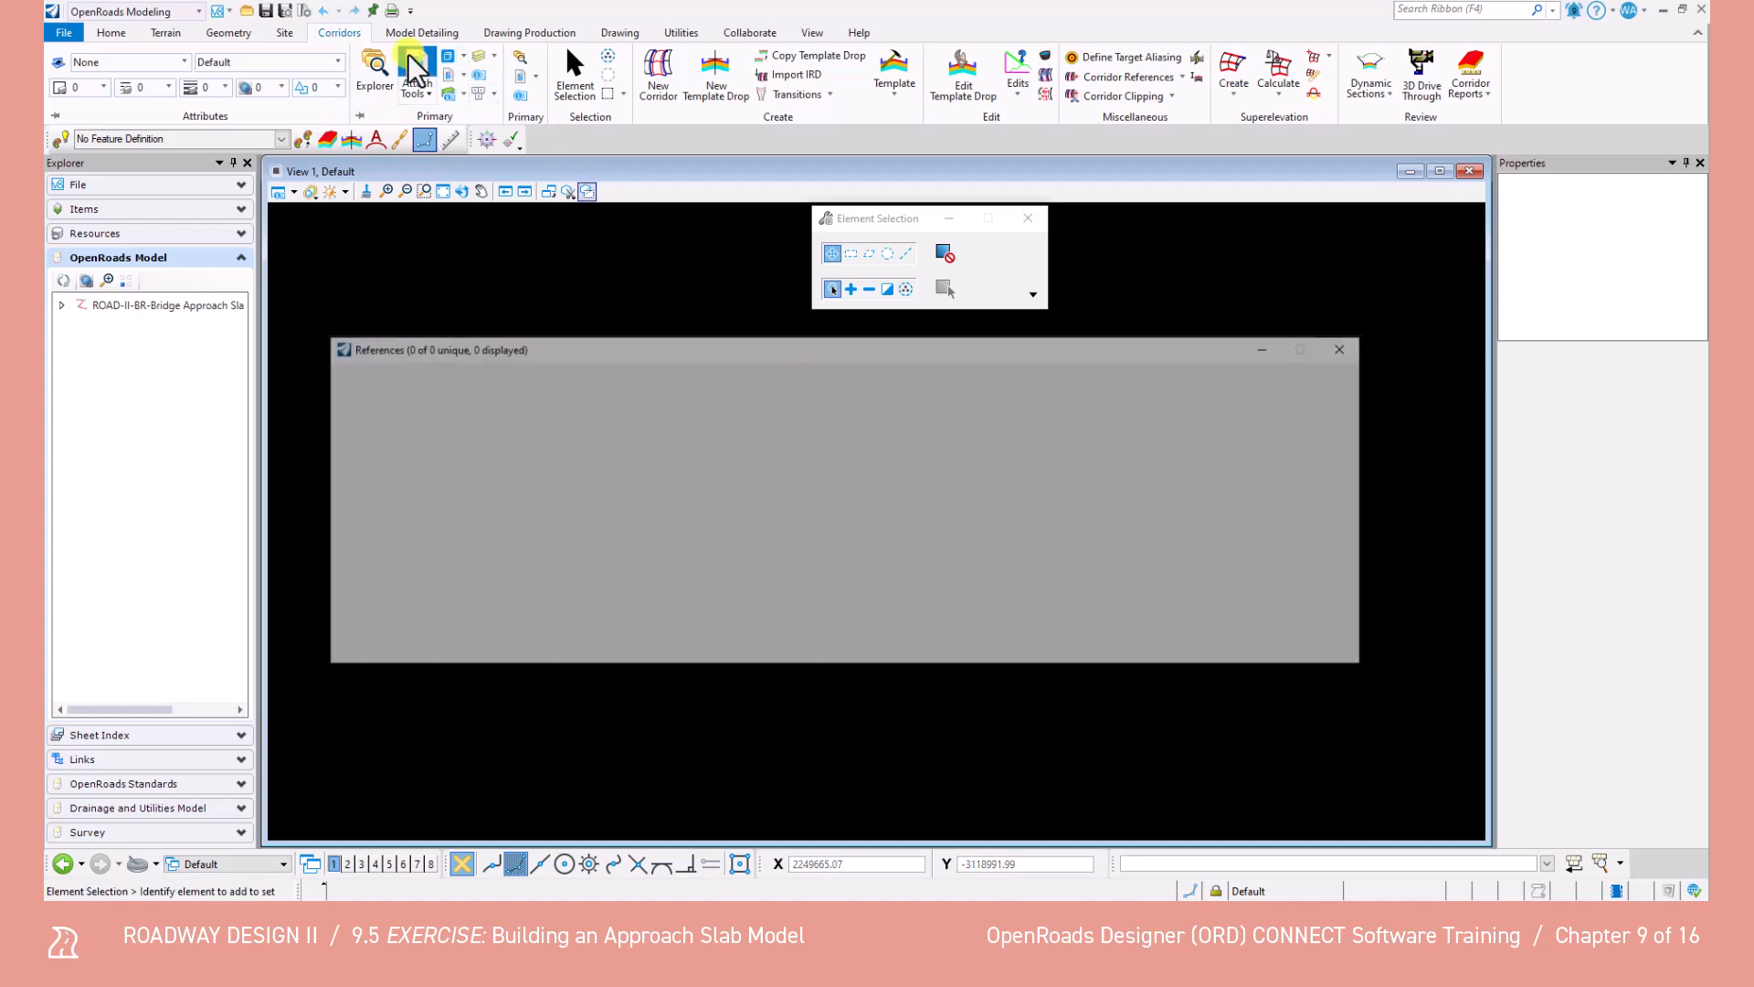
left_click(376, 397)
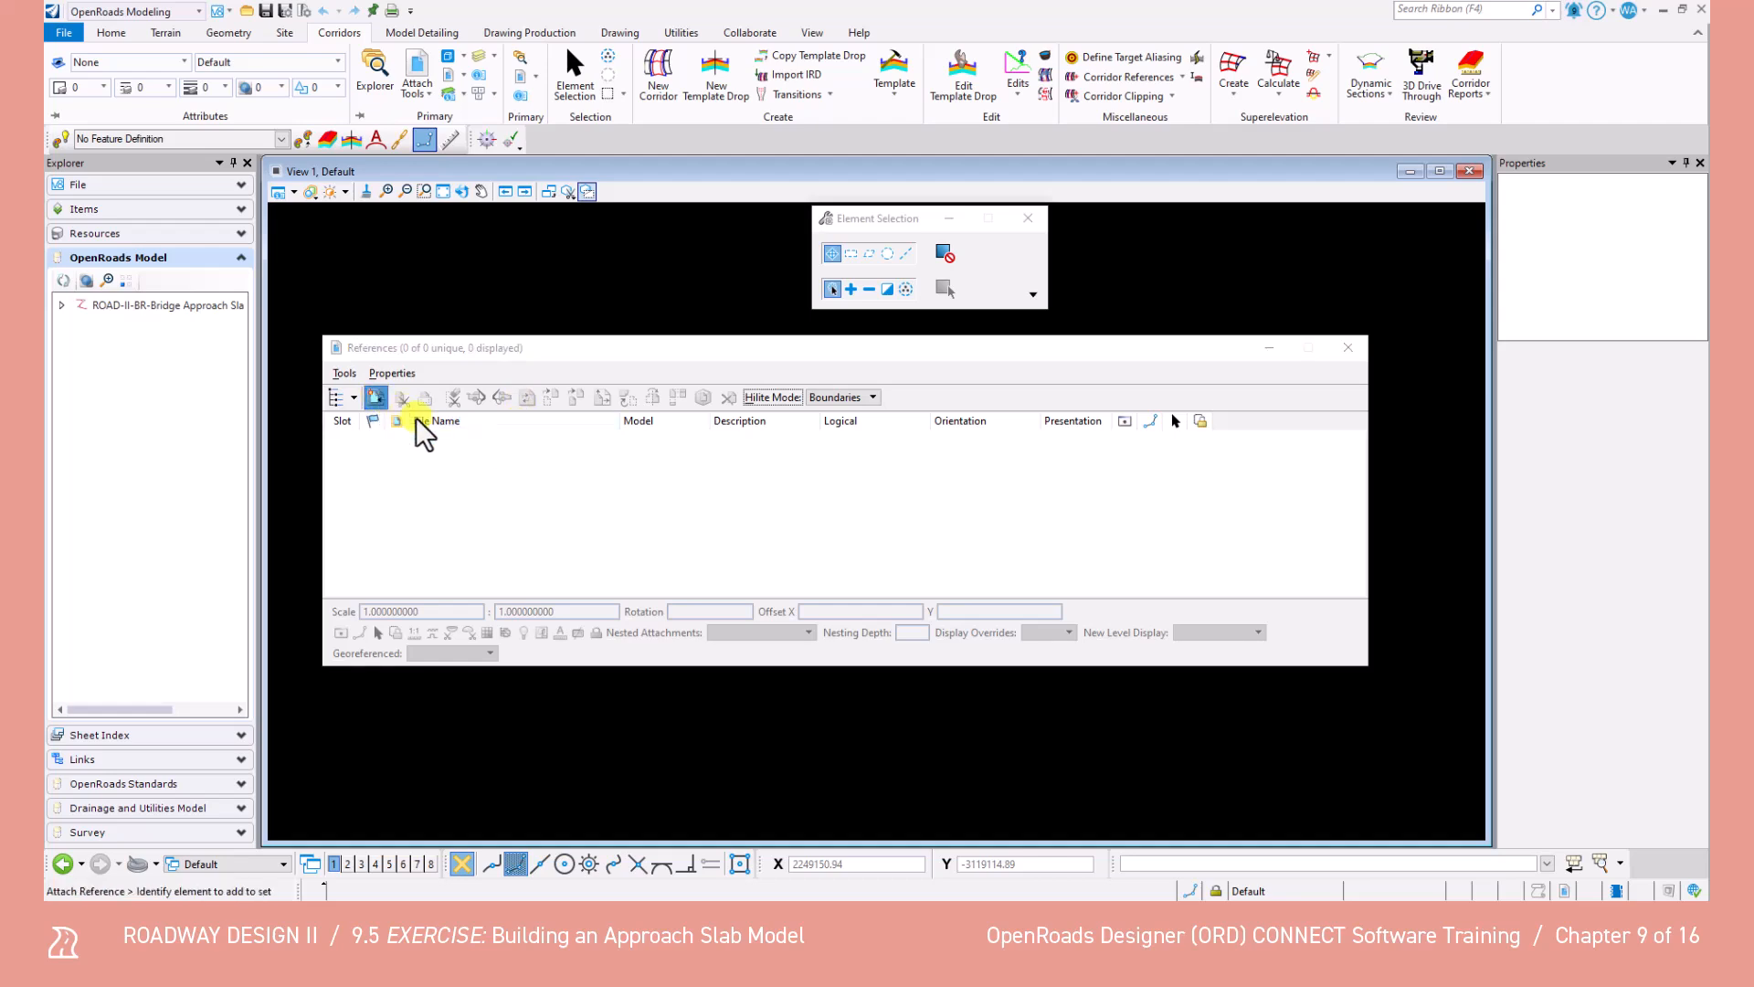
left_click(848, 343)
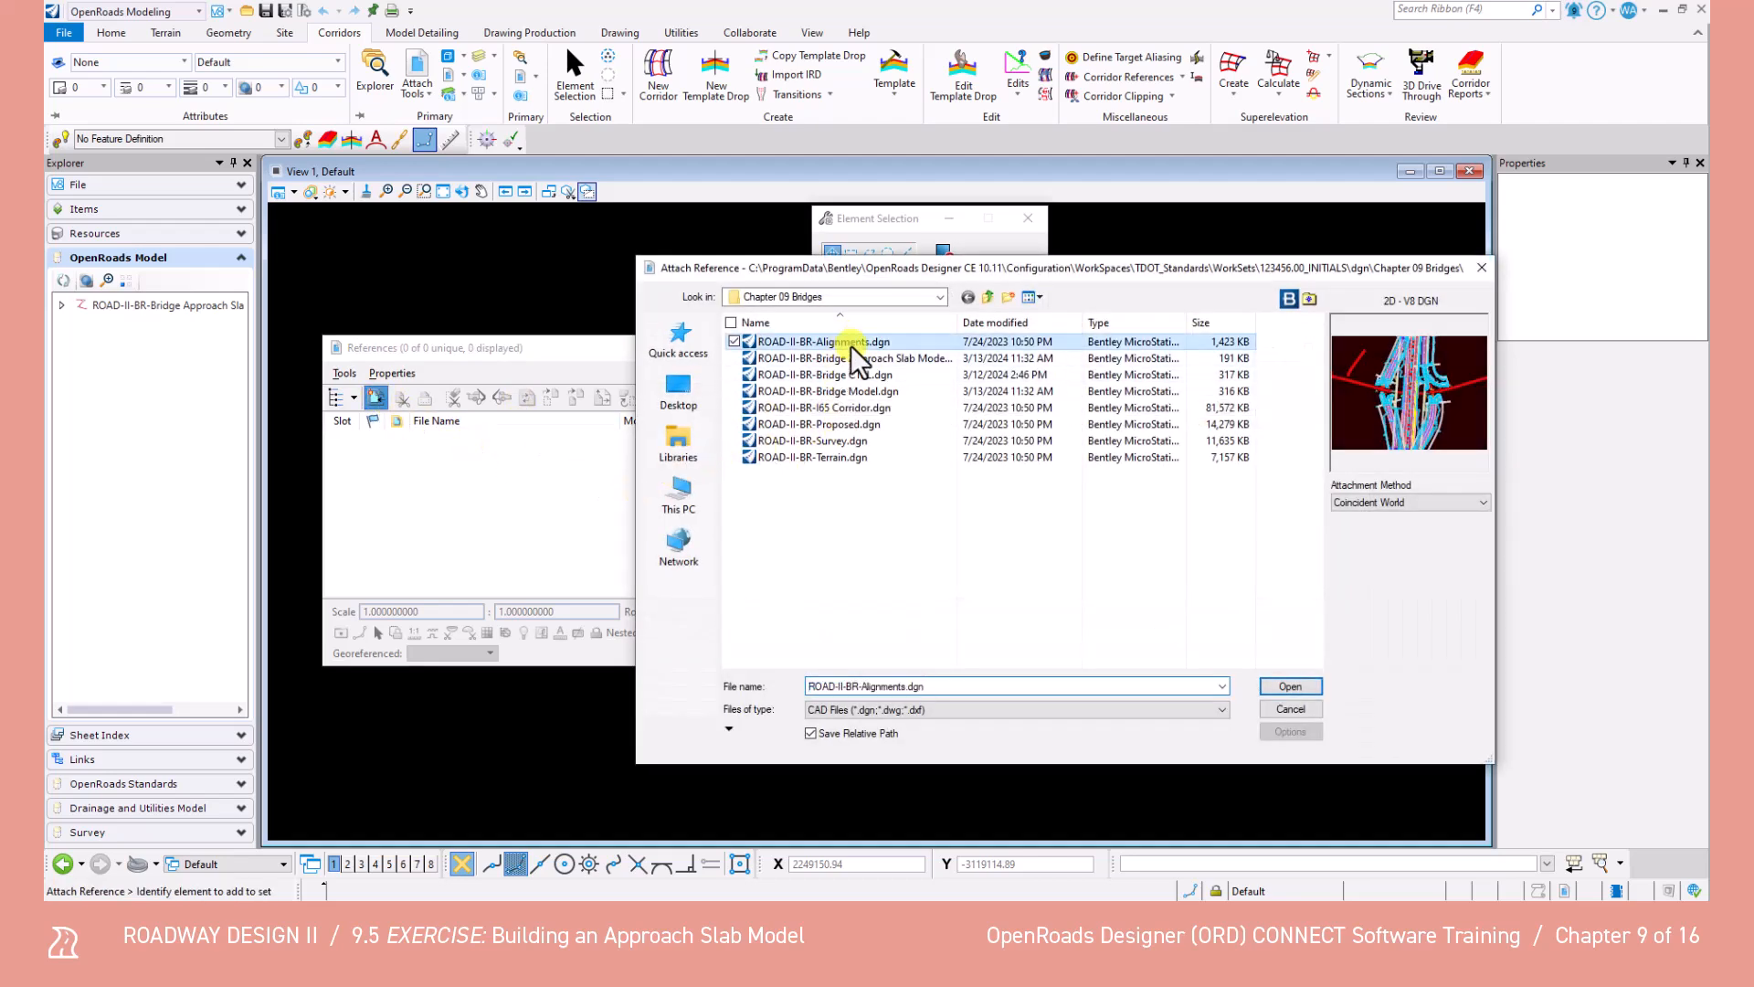
left_click(890, 377, "ctrl")
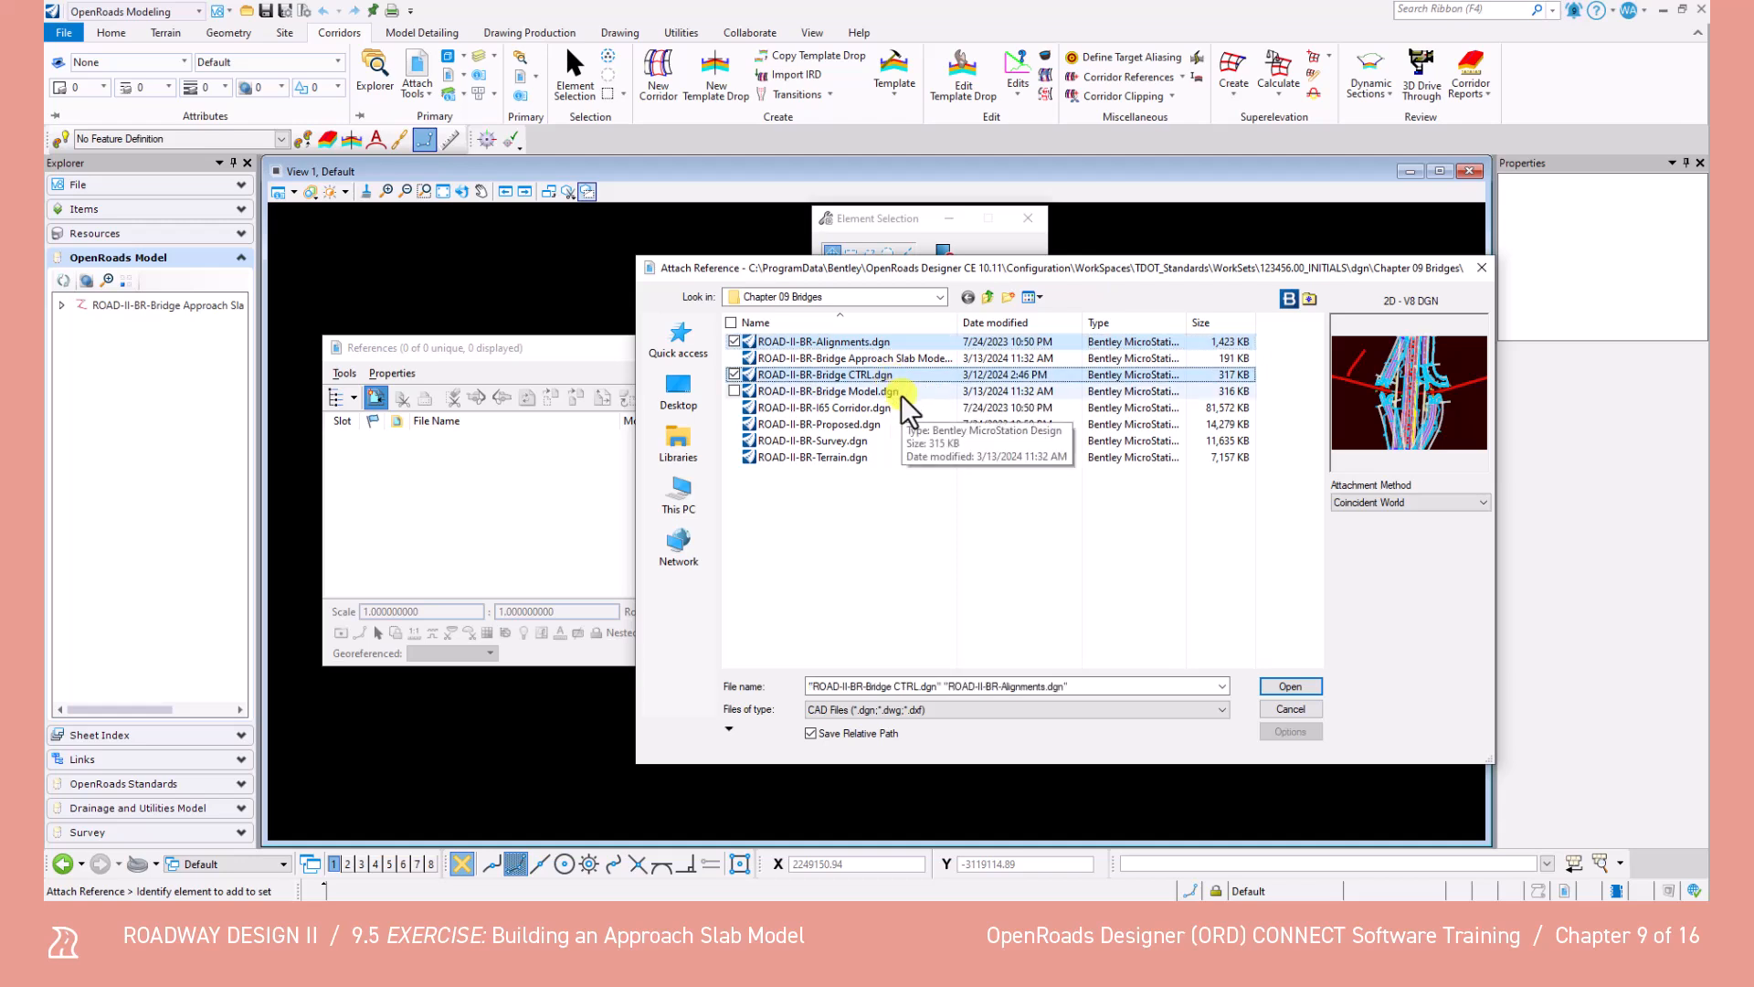
left_click(901, 393, "ctrl")
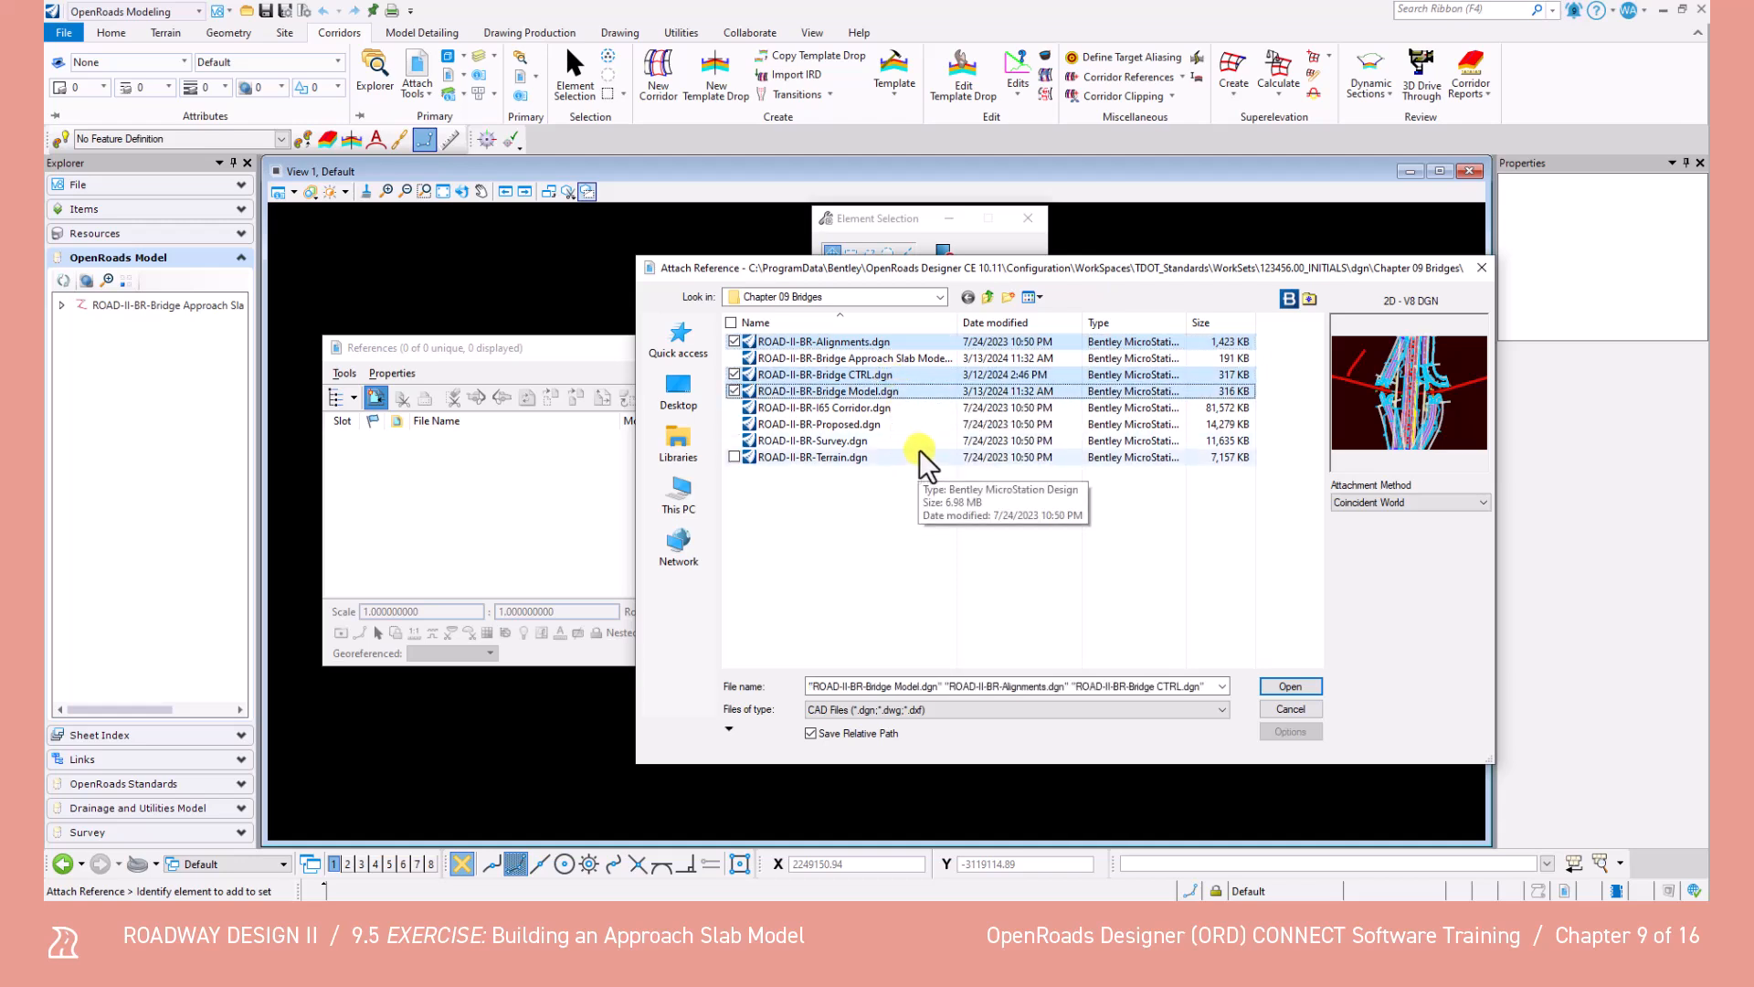
left_click(886, 456, "ctrl")
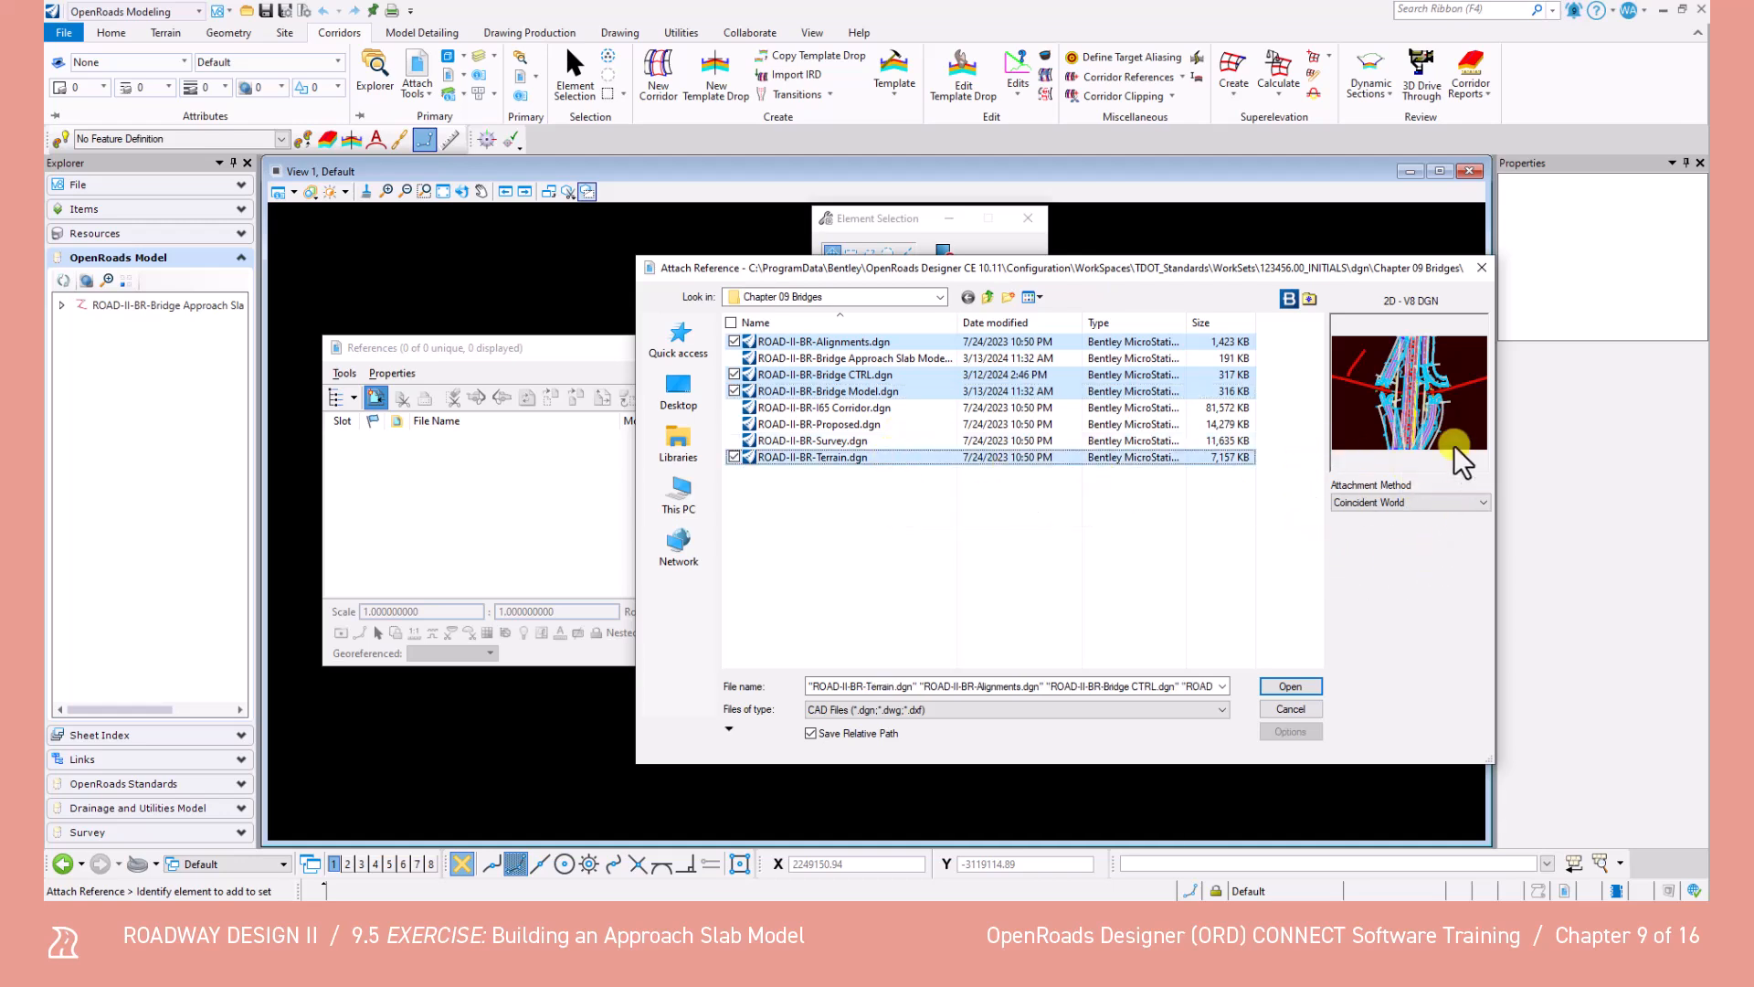
left_click(1296, 682)
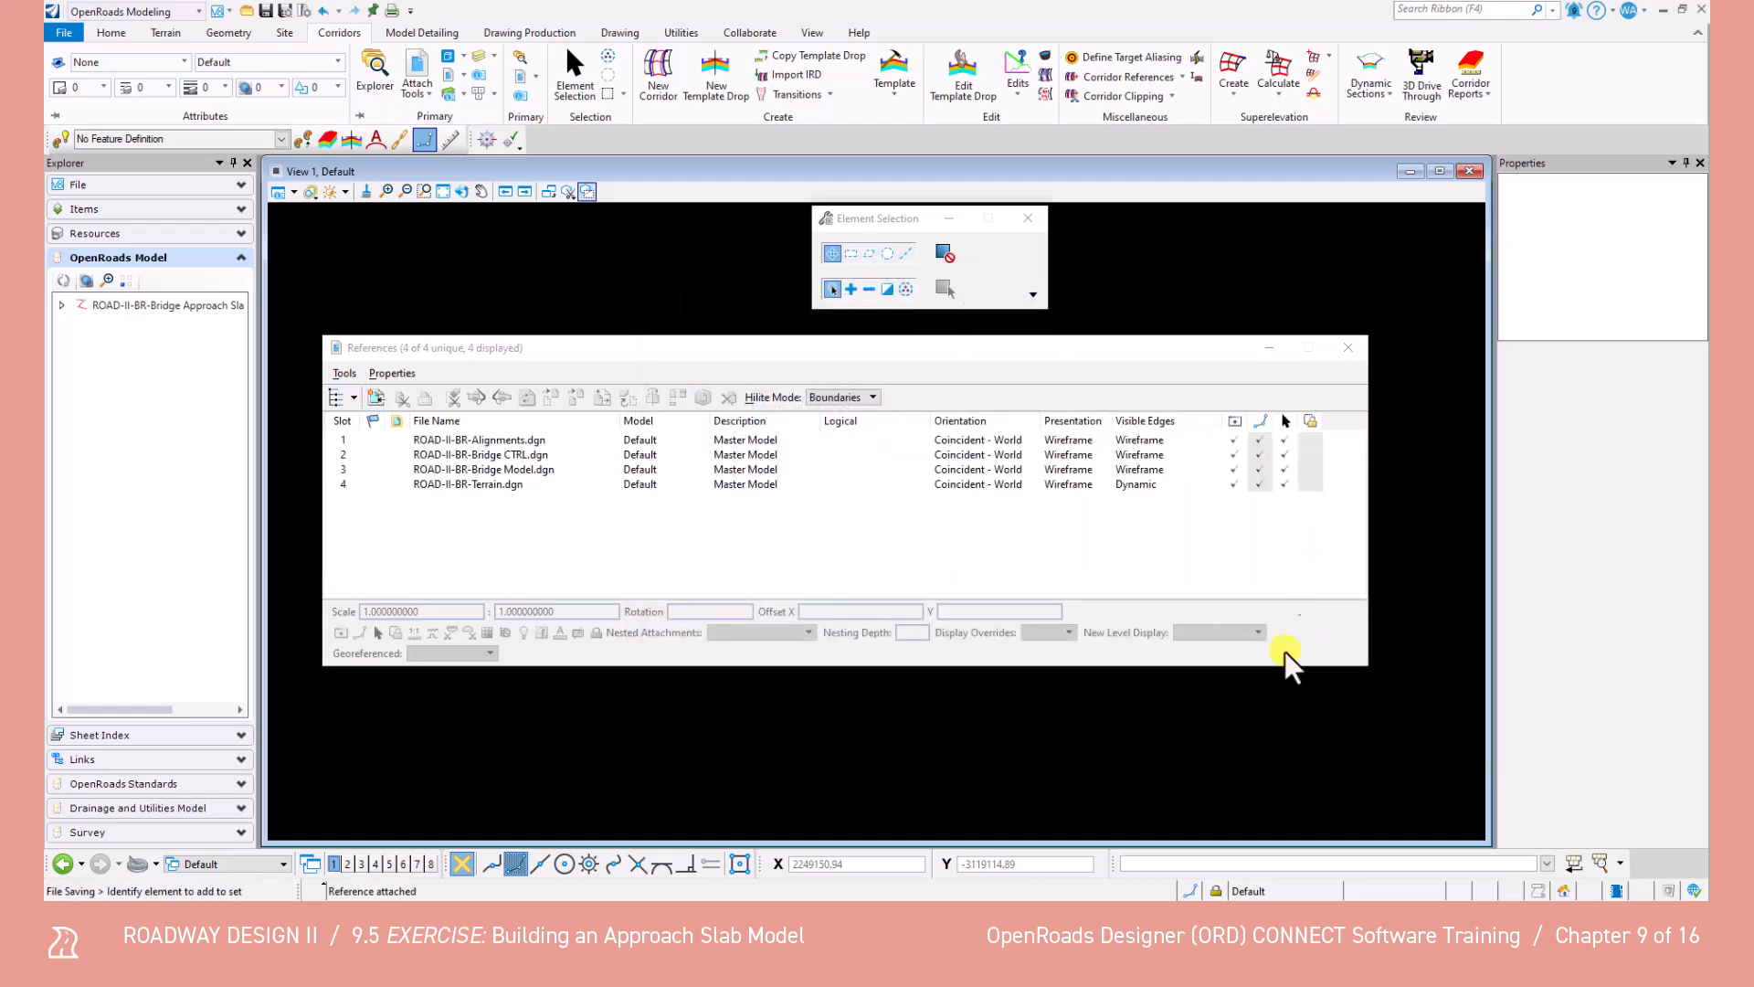
left_click(1347, 347)
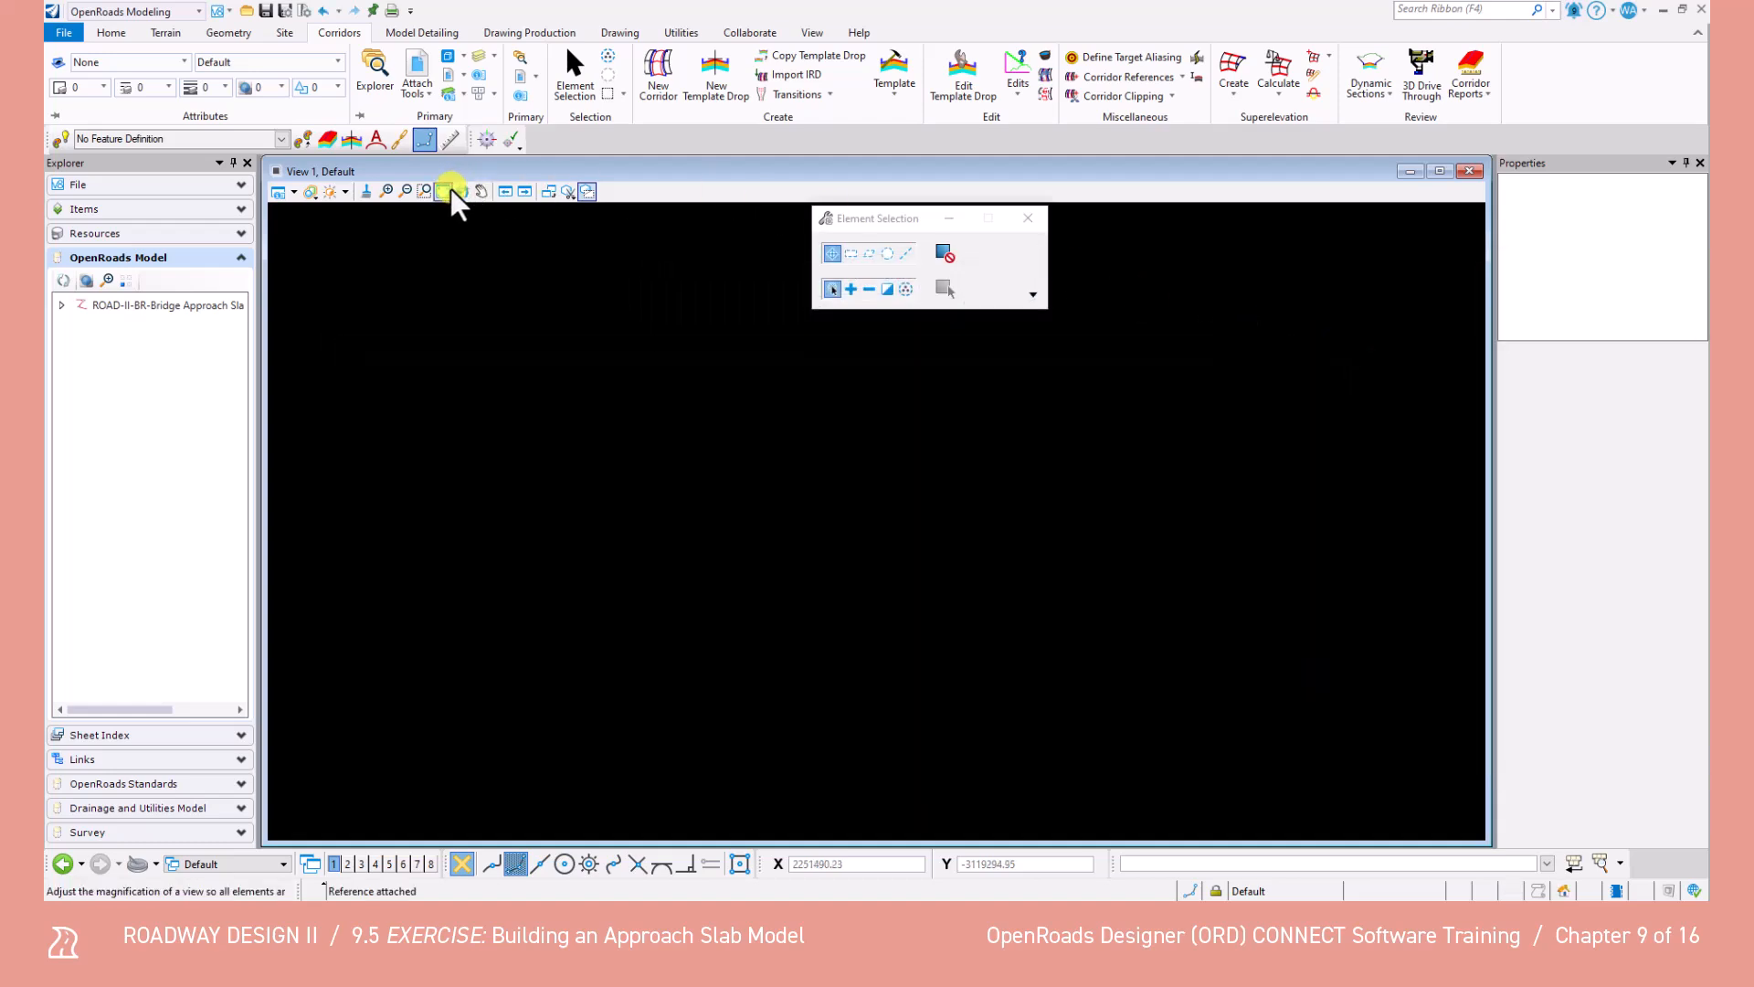
left_click(451, 189)
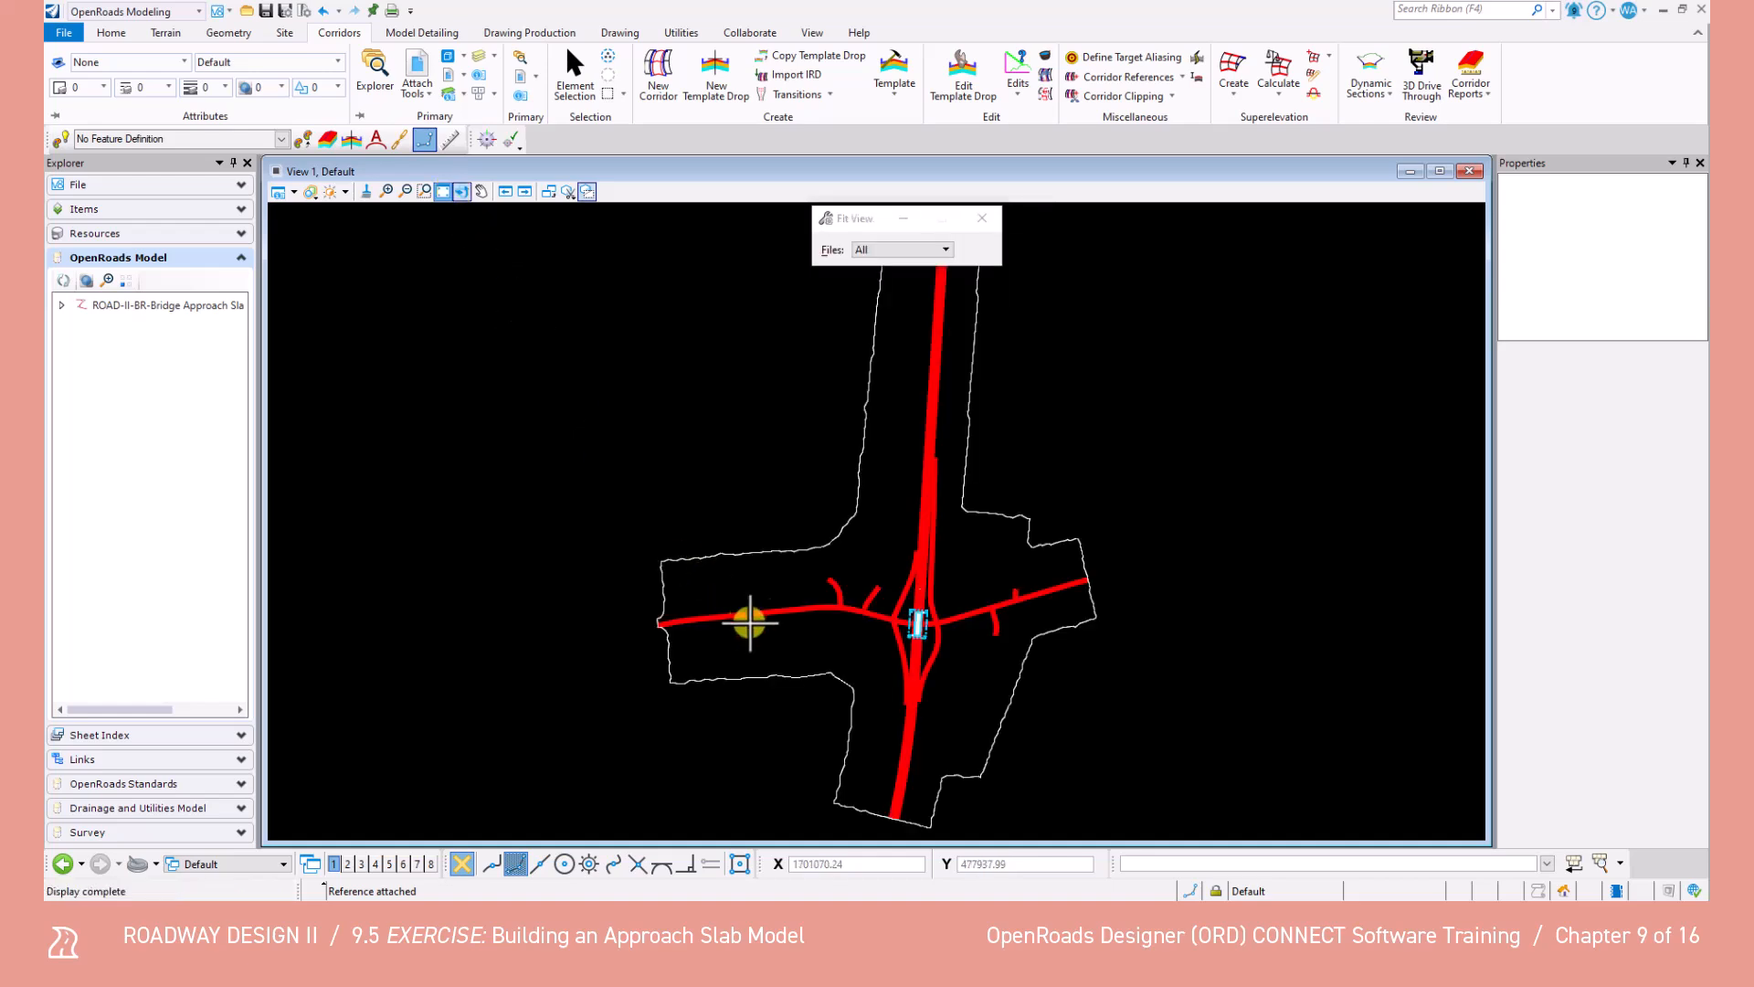
scroll(900, 621, "up", 8)
middle_click_drag(917, 654, 952, 617)
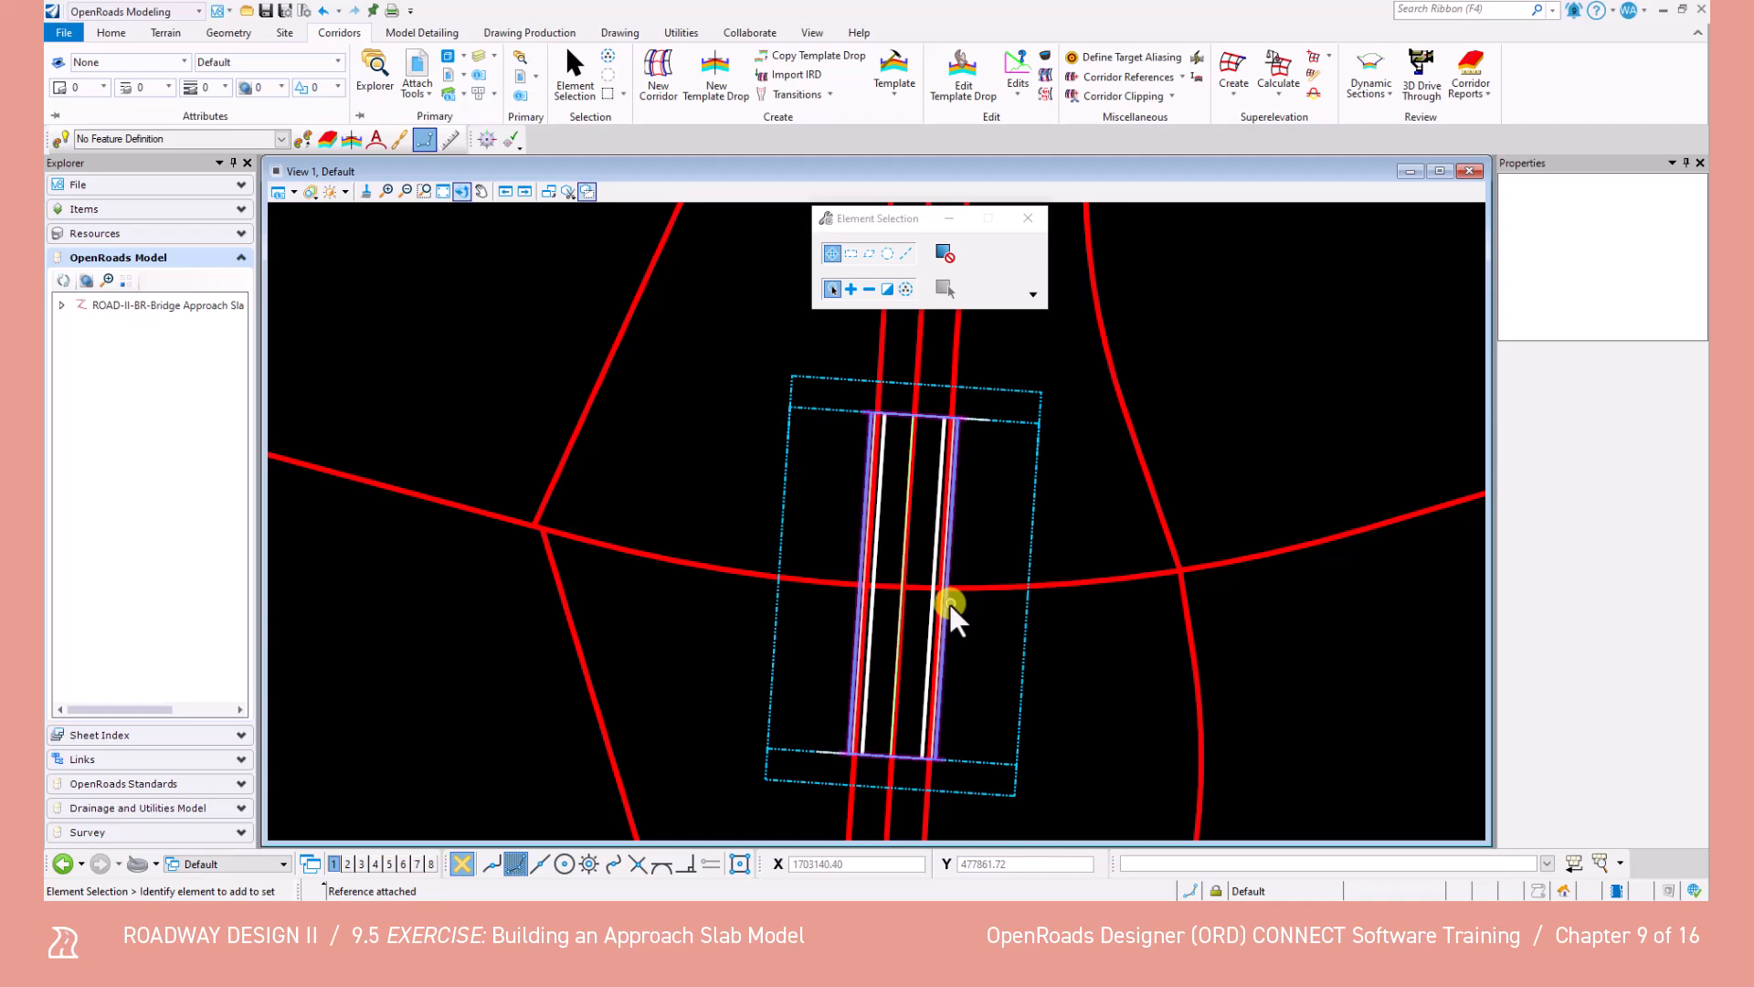
left_click(951, 605)
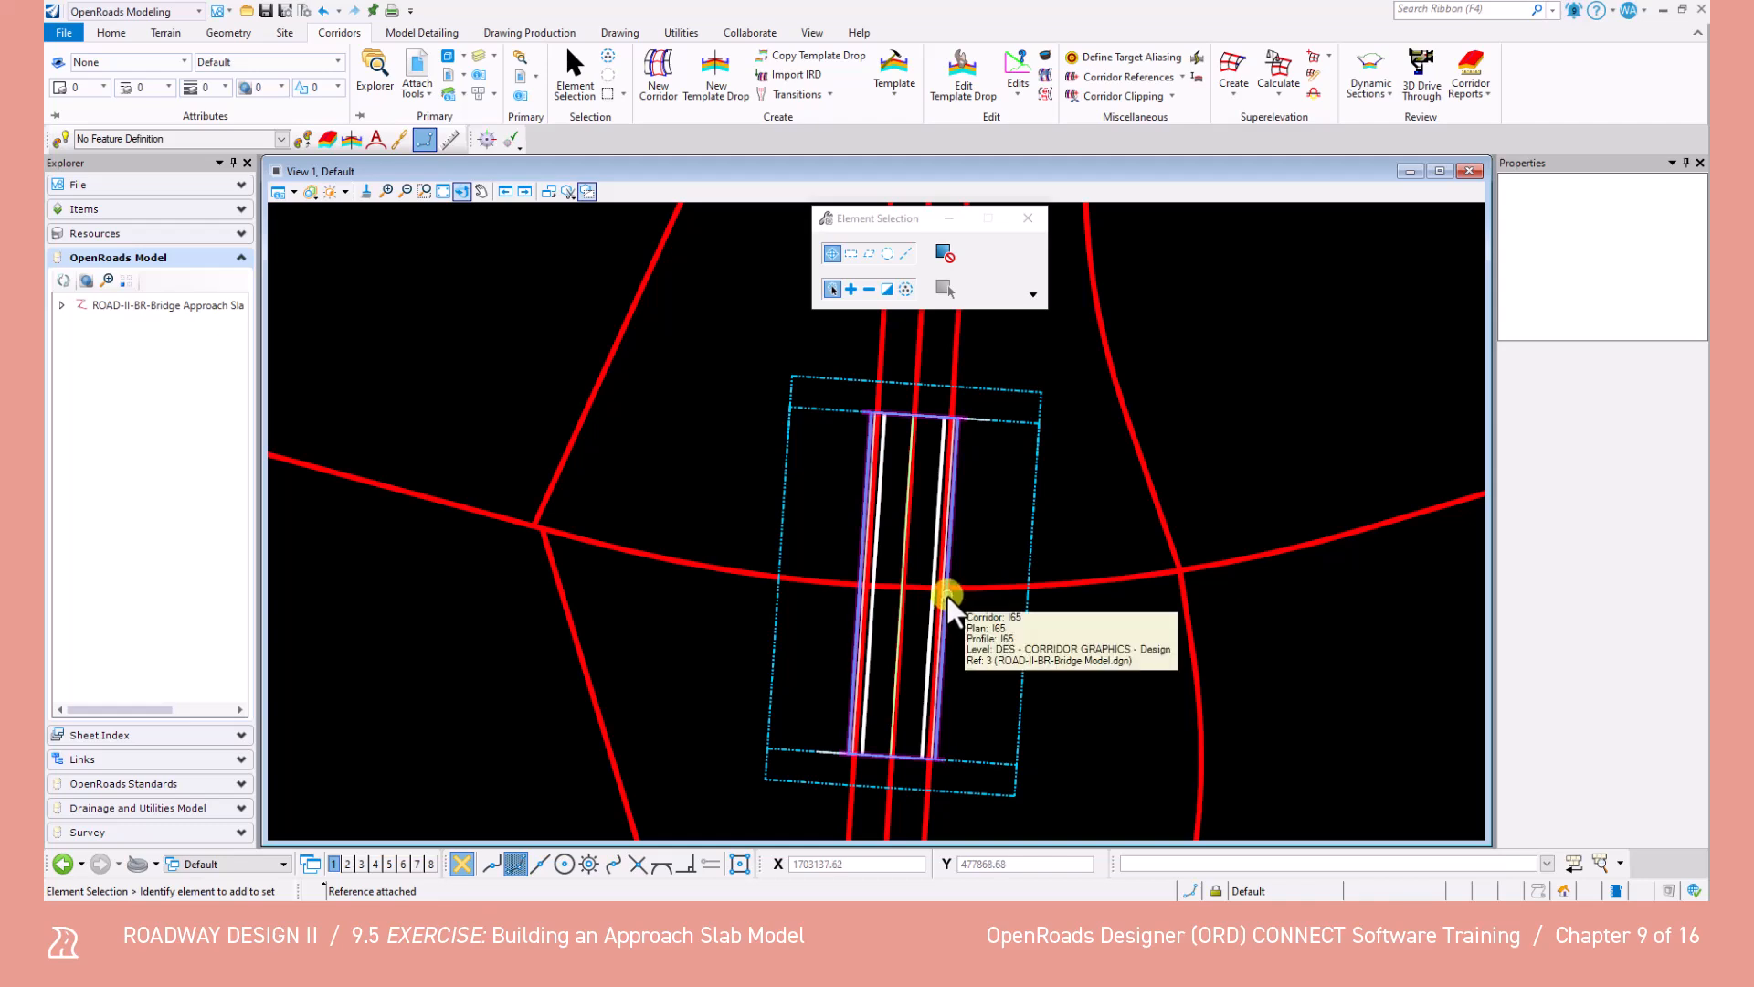
Start Create Template and open the template library Civil Templates-TDOT I65SR99BRIDGE.itl.
left_click(897, 106)
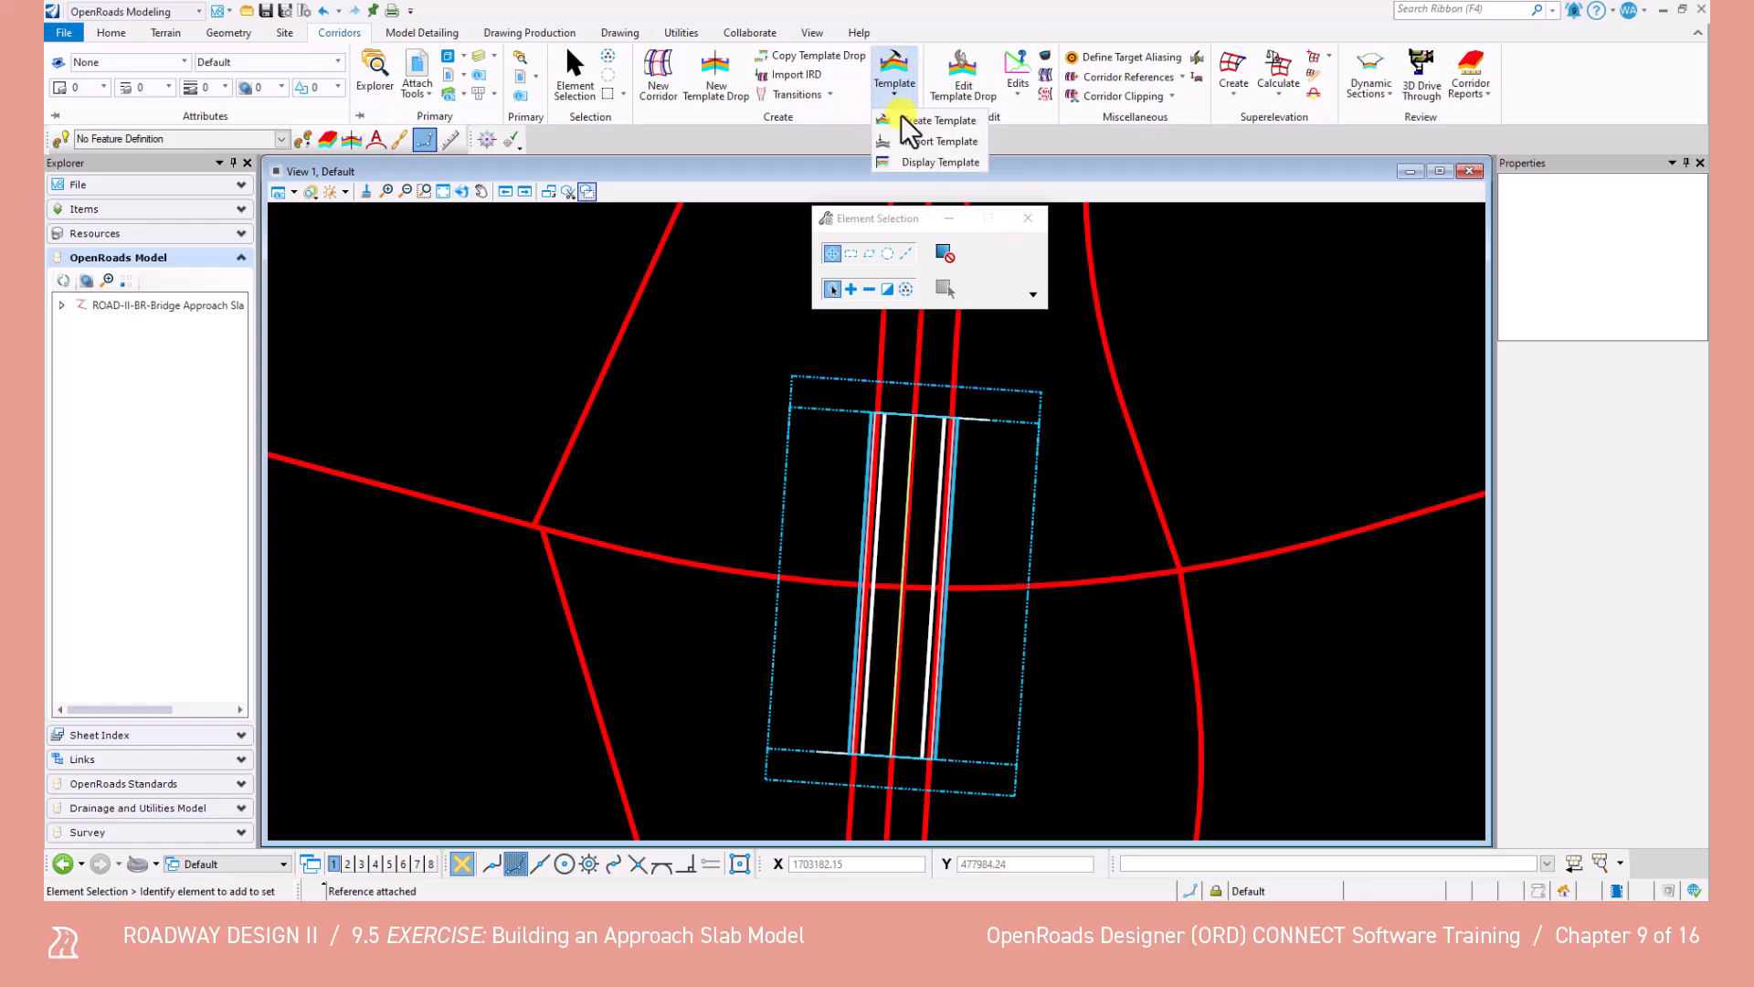
left_click(912, 122)
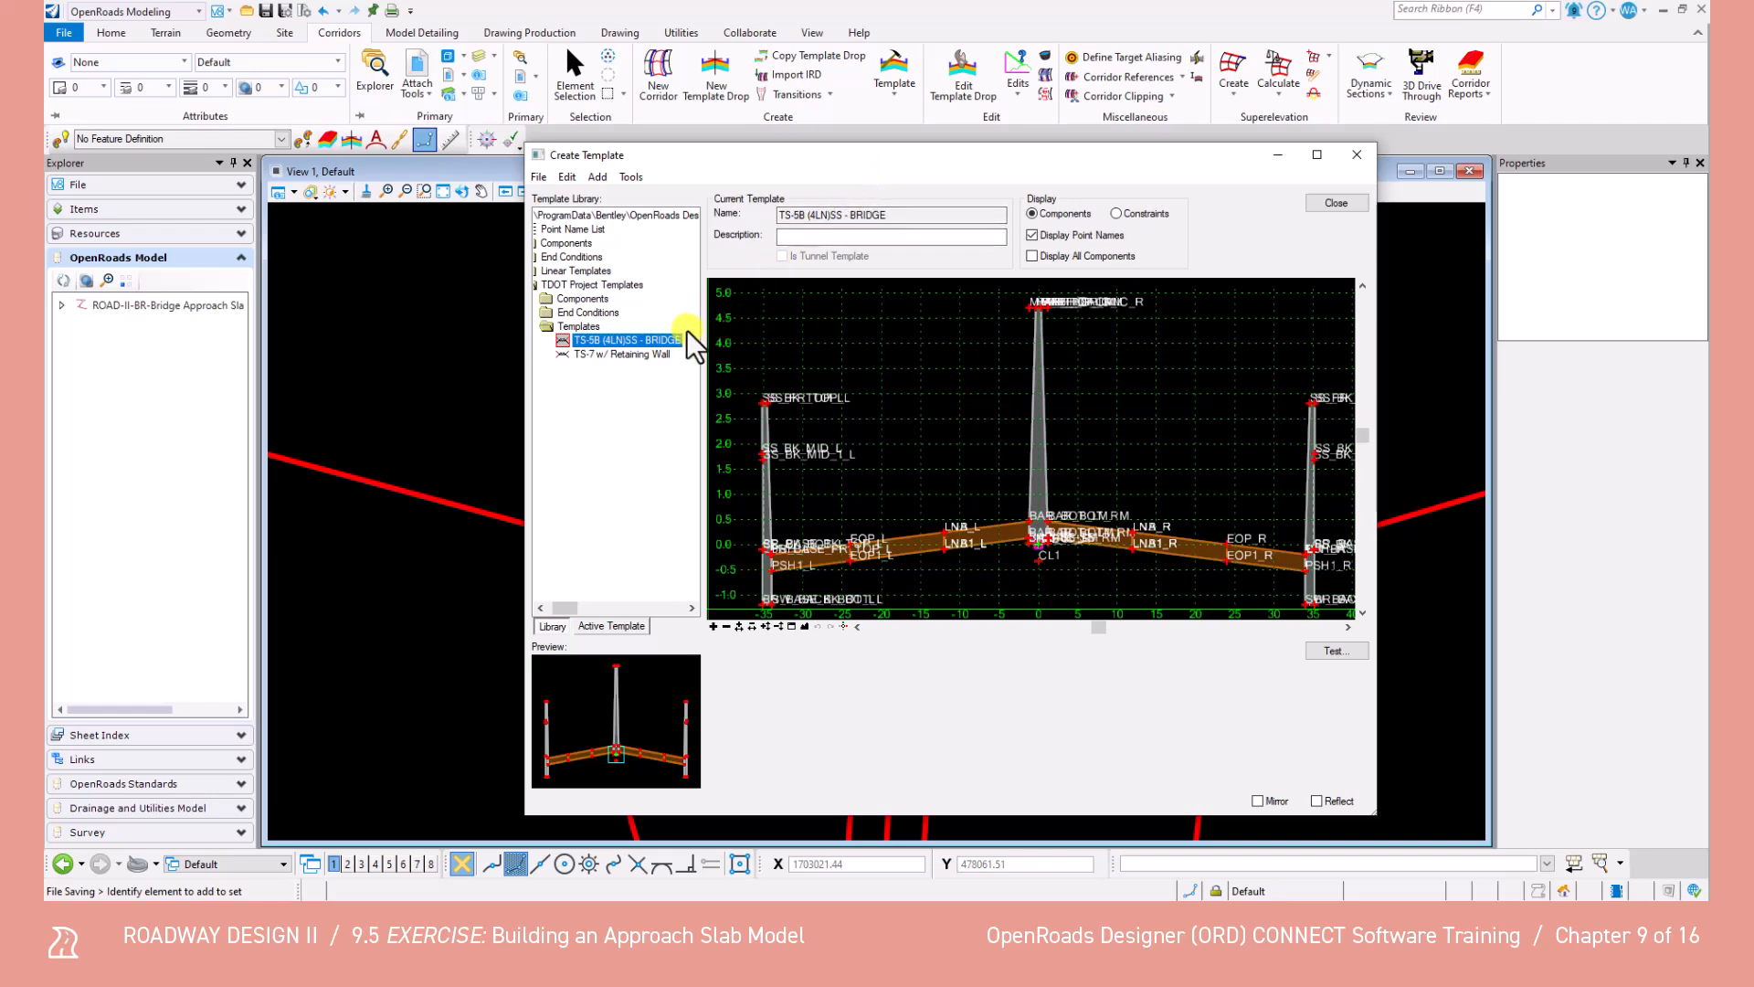
left_click(537, 178)
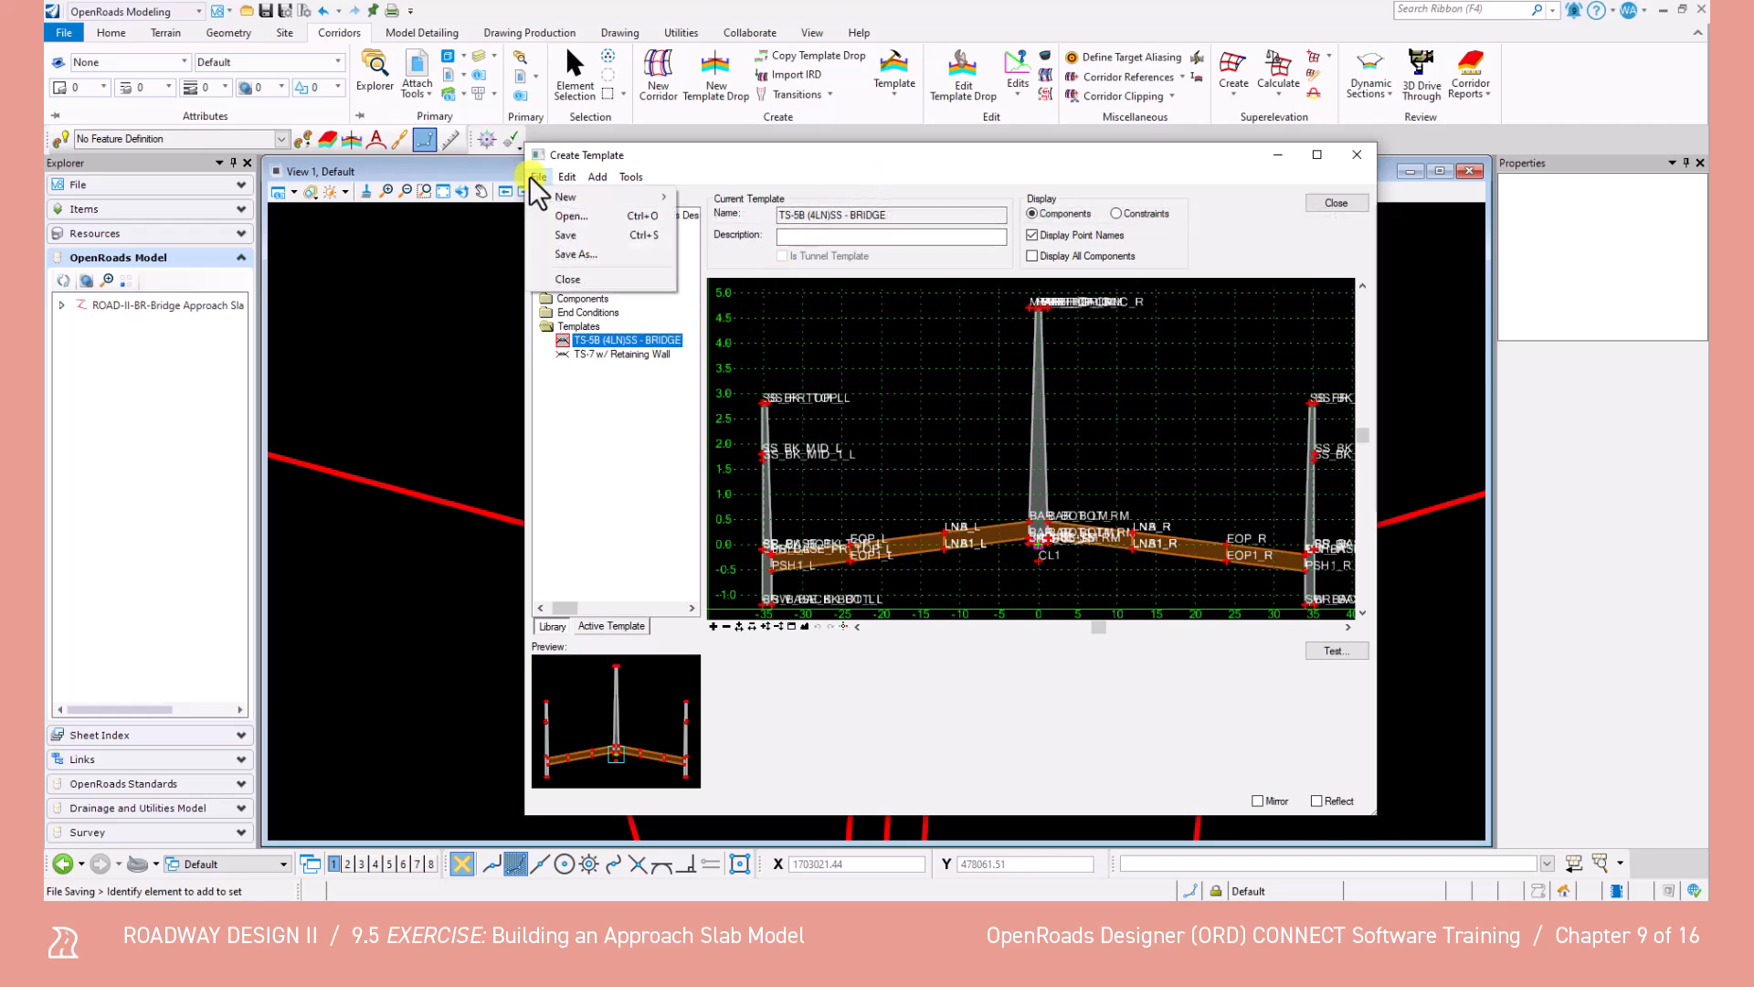
left_click(560, 221)
left_click(415, 124)
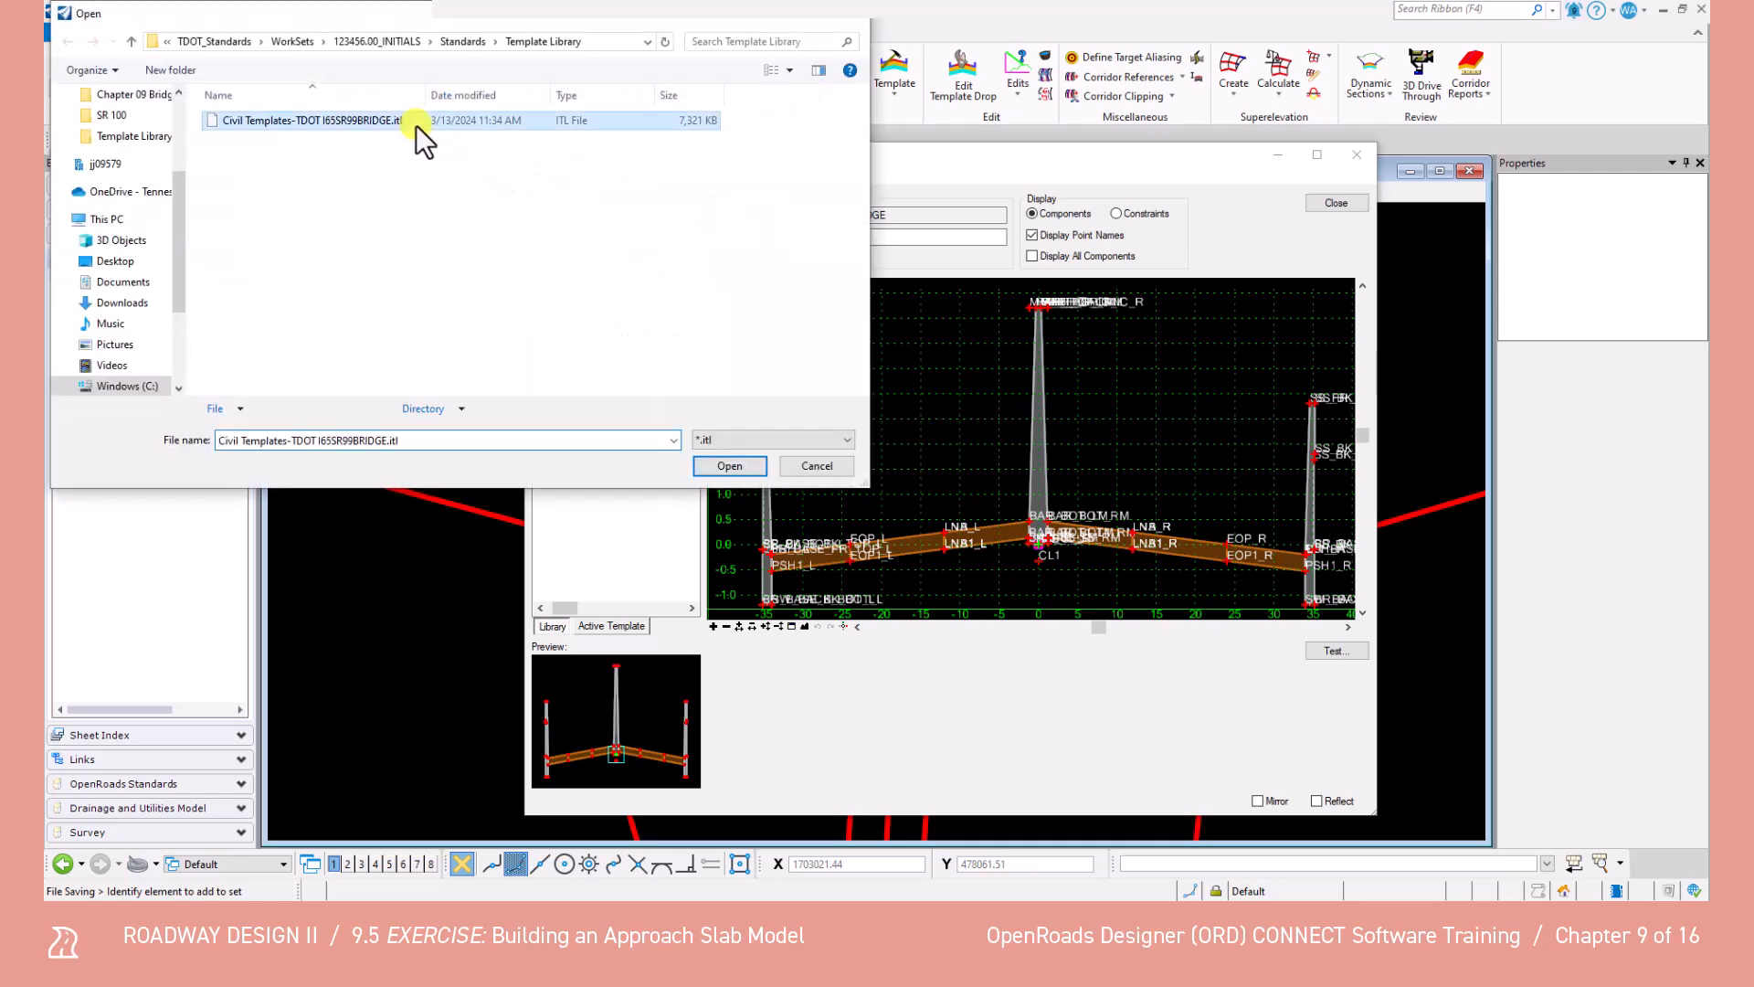
left_click(744, 466)
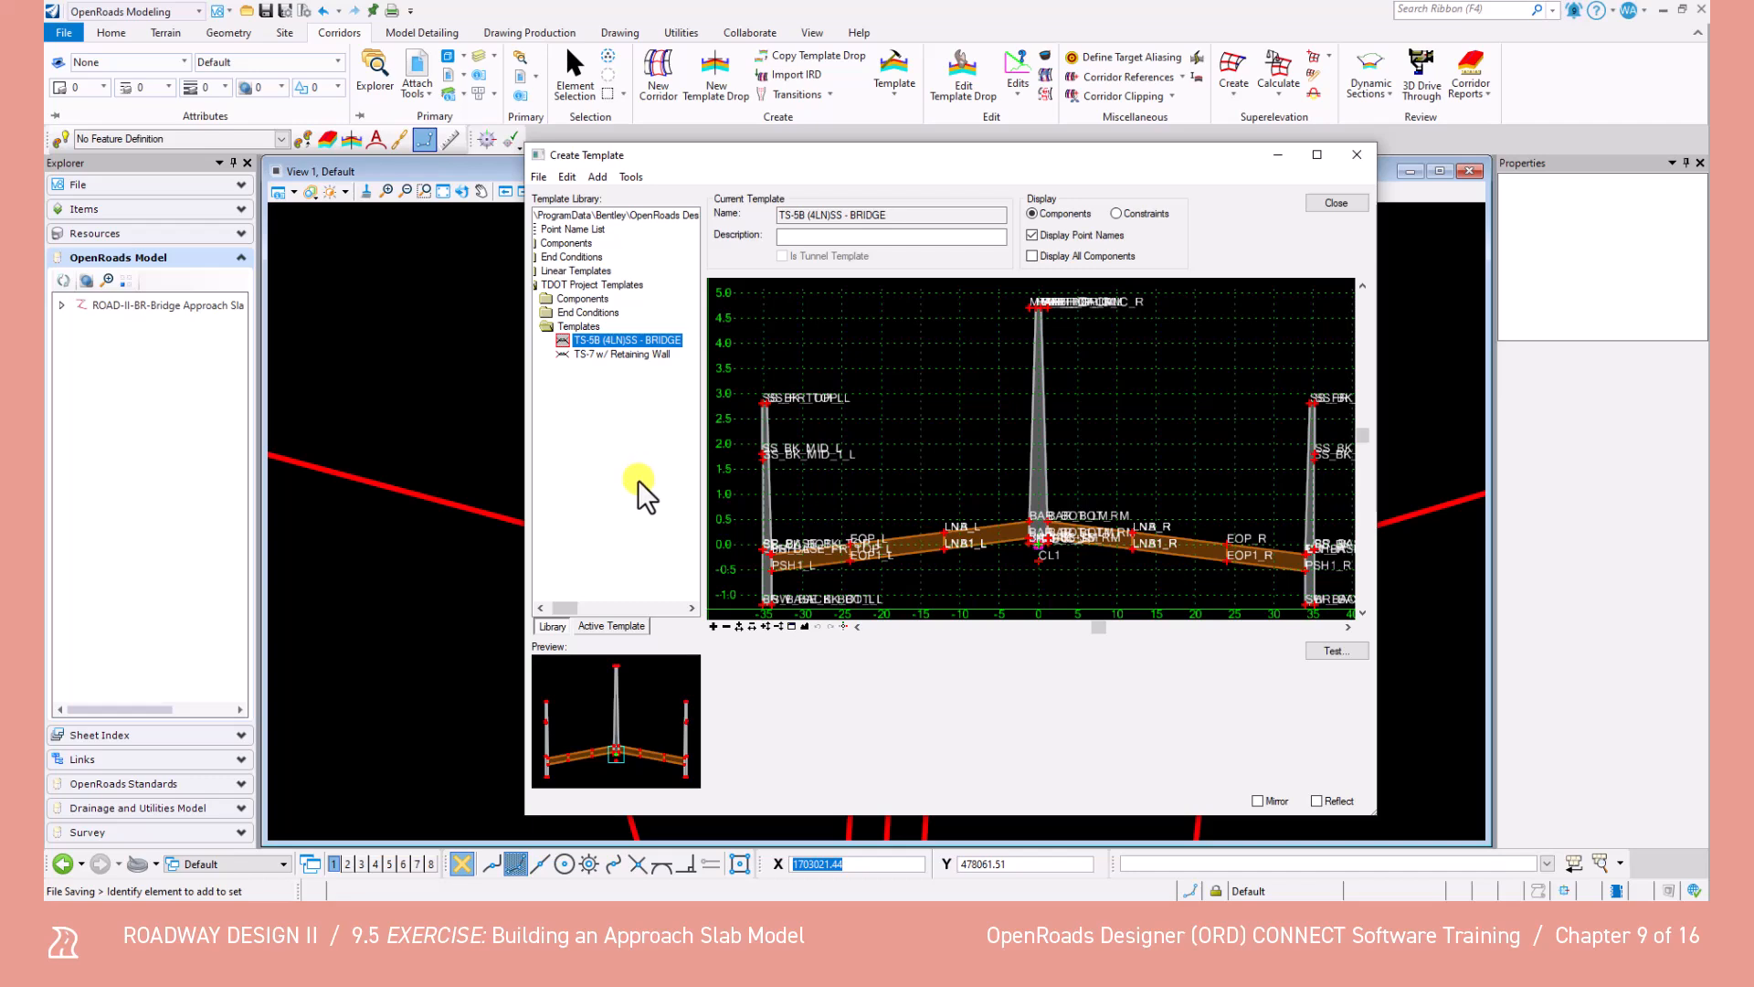
Create a template named TS-5 (4LN) Approach Slab in the Templates folder under TDOT Project Templates.
right_click(568, 328)
mouse_move(621, 338)
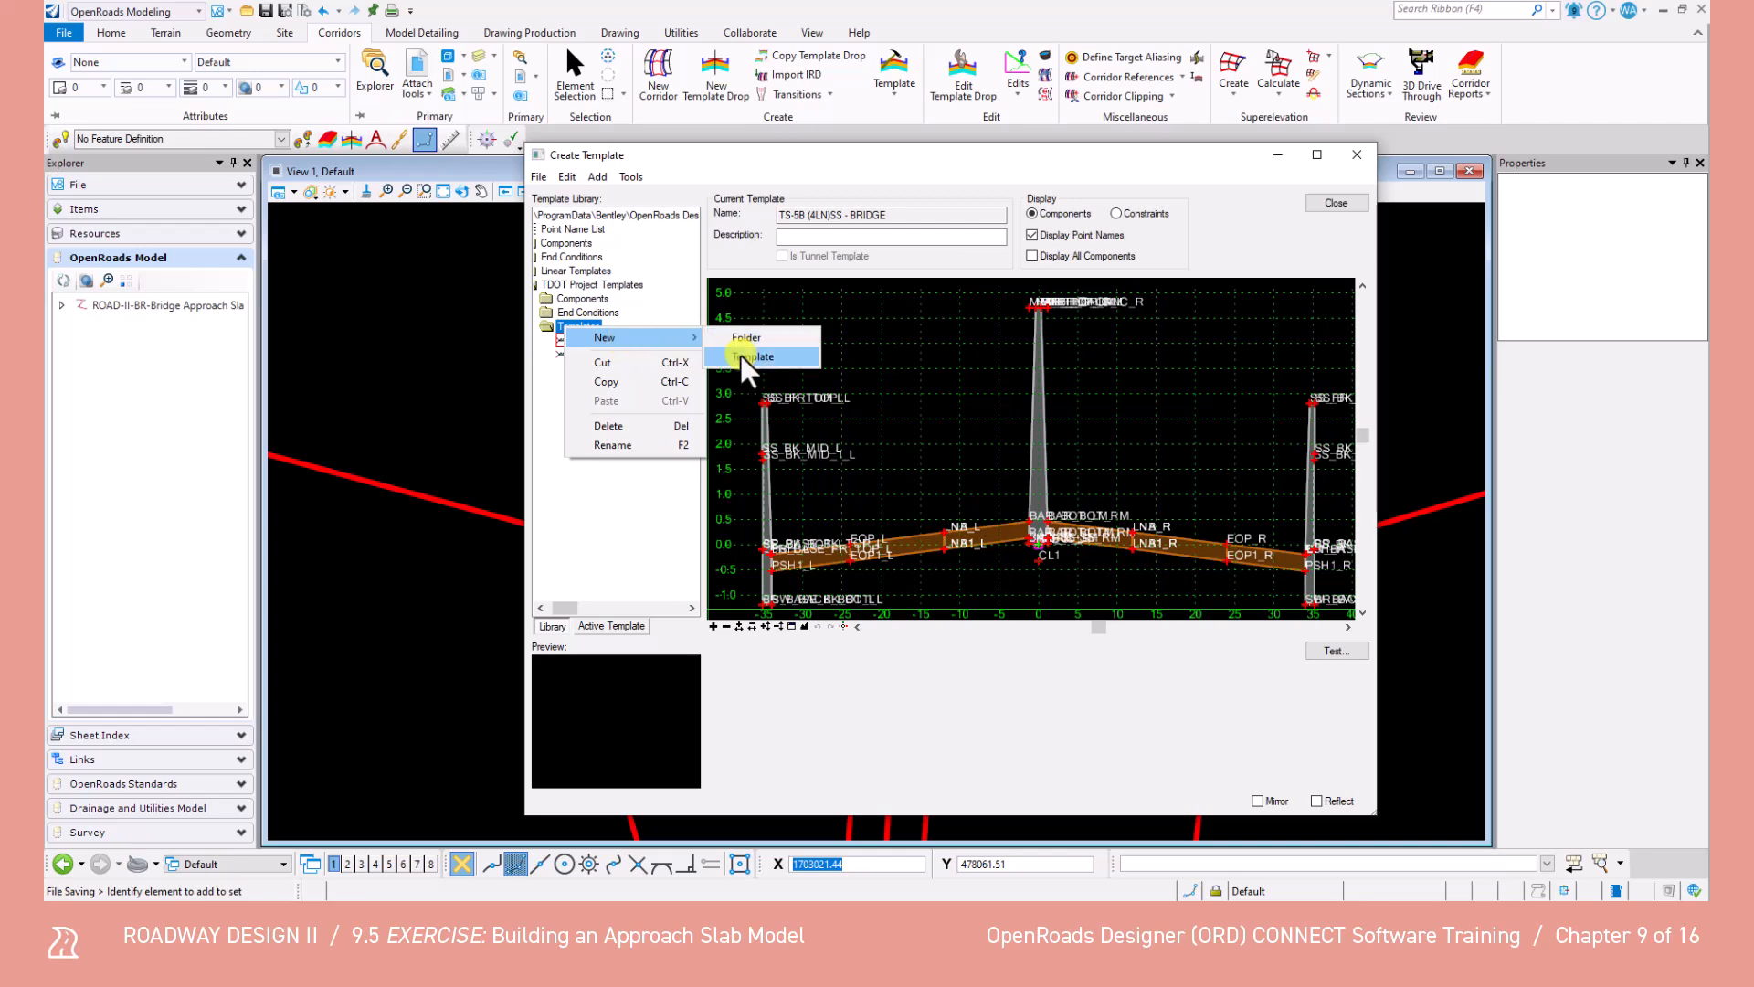
left_click(742, 355)
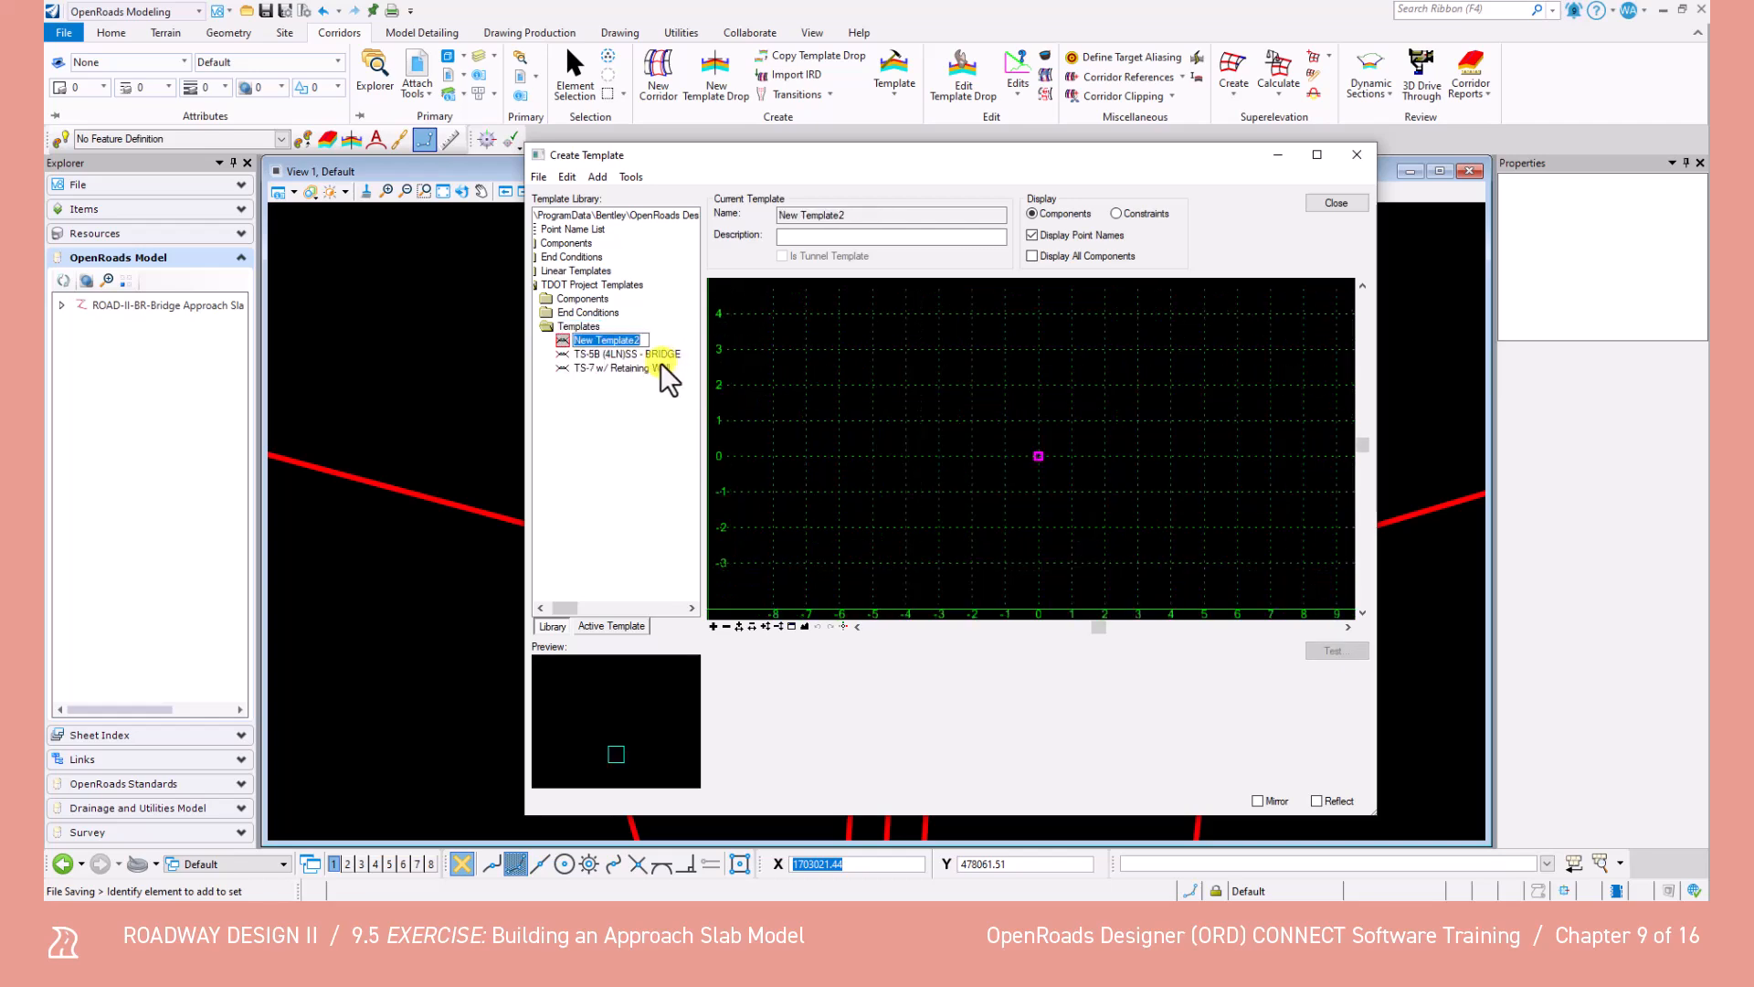
type("TS-5 (4LN) Approach Slab")
key("Return")
Place the TS-5B (6LN) Approach Slab template from TDOT Typical Sections > Bridge > Approach Slab into the new template.
double_click(571, 271)
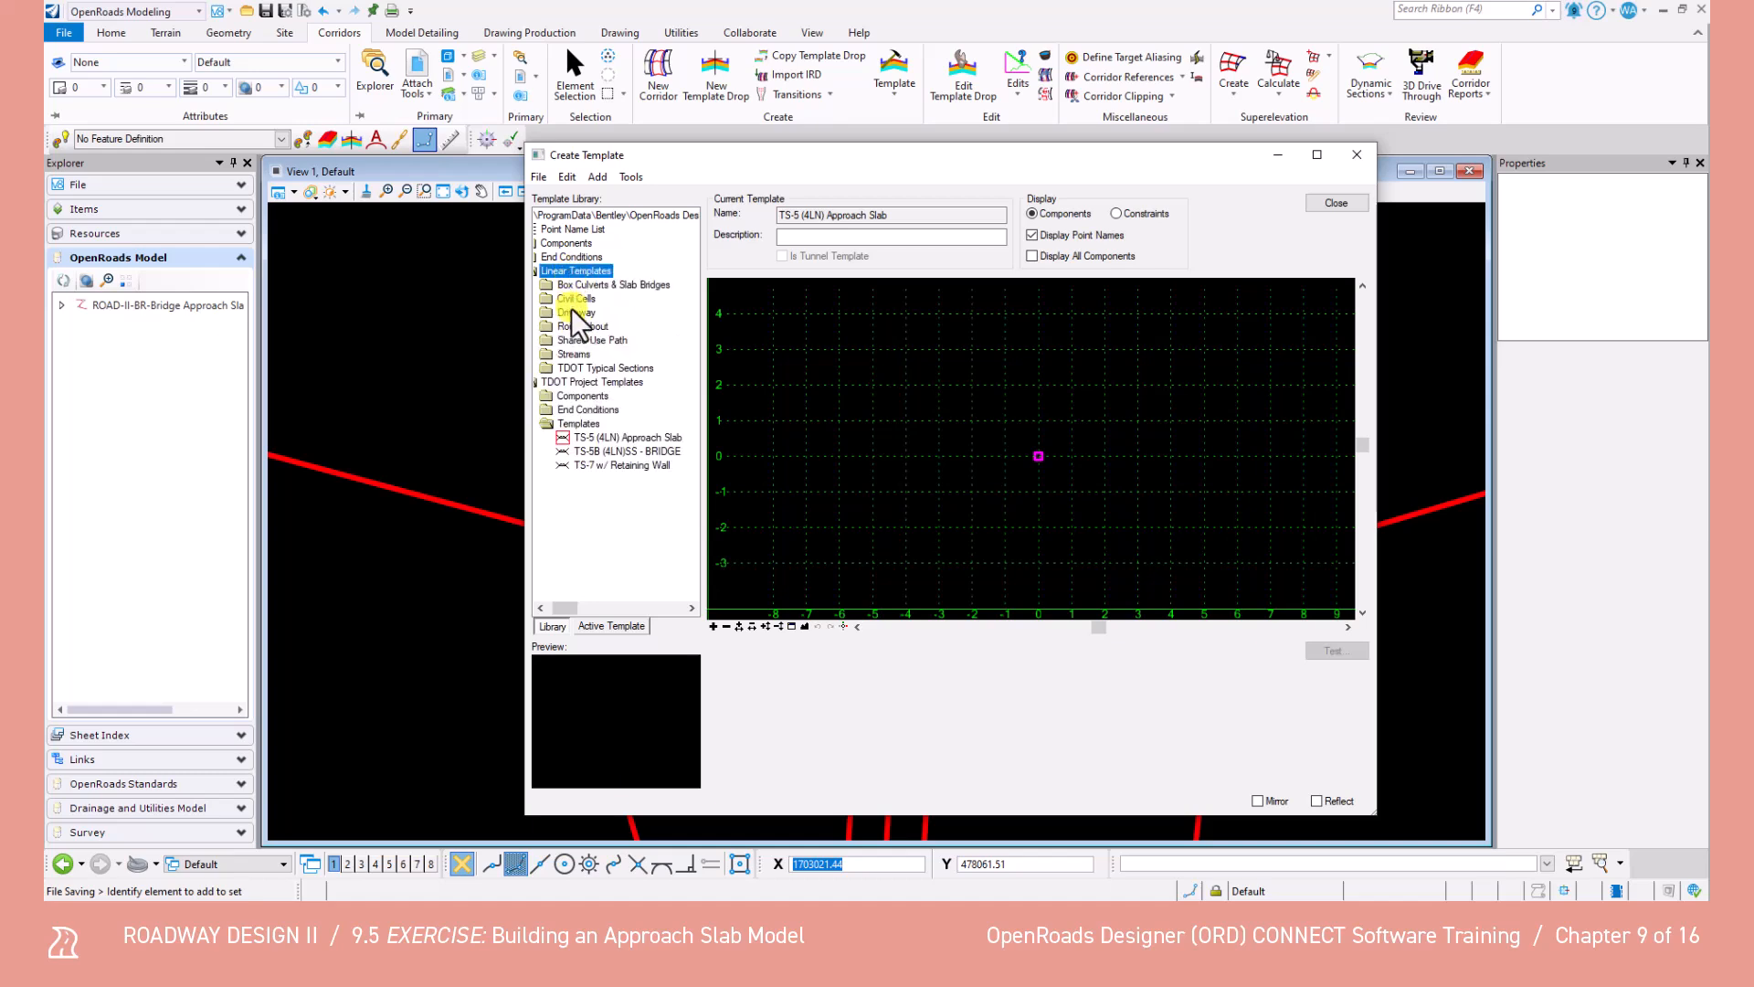
left_click(578, 366)
double_click(578, 367)
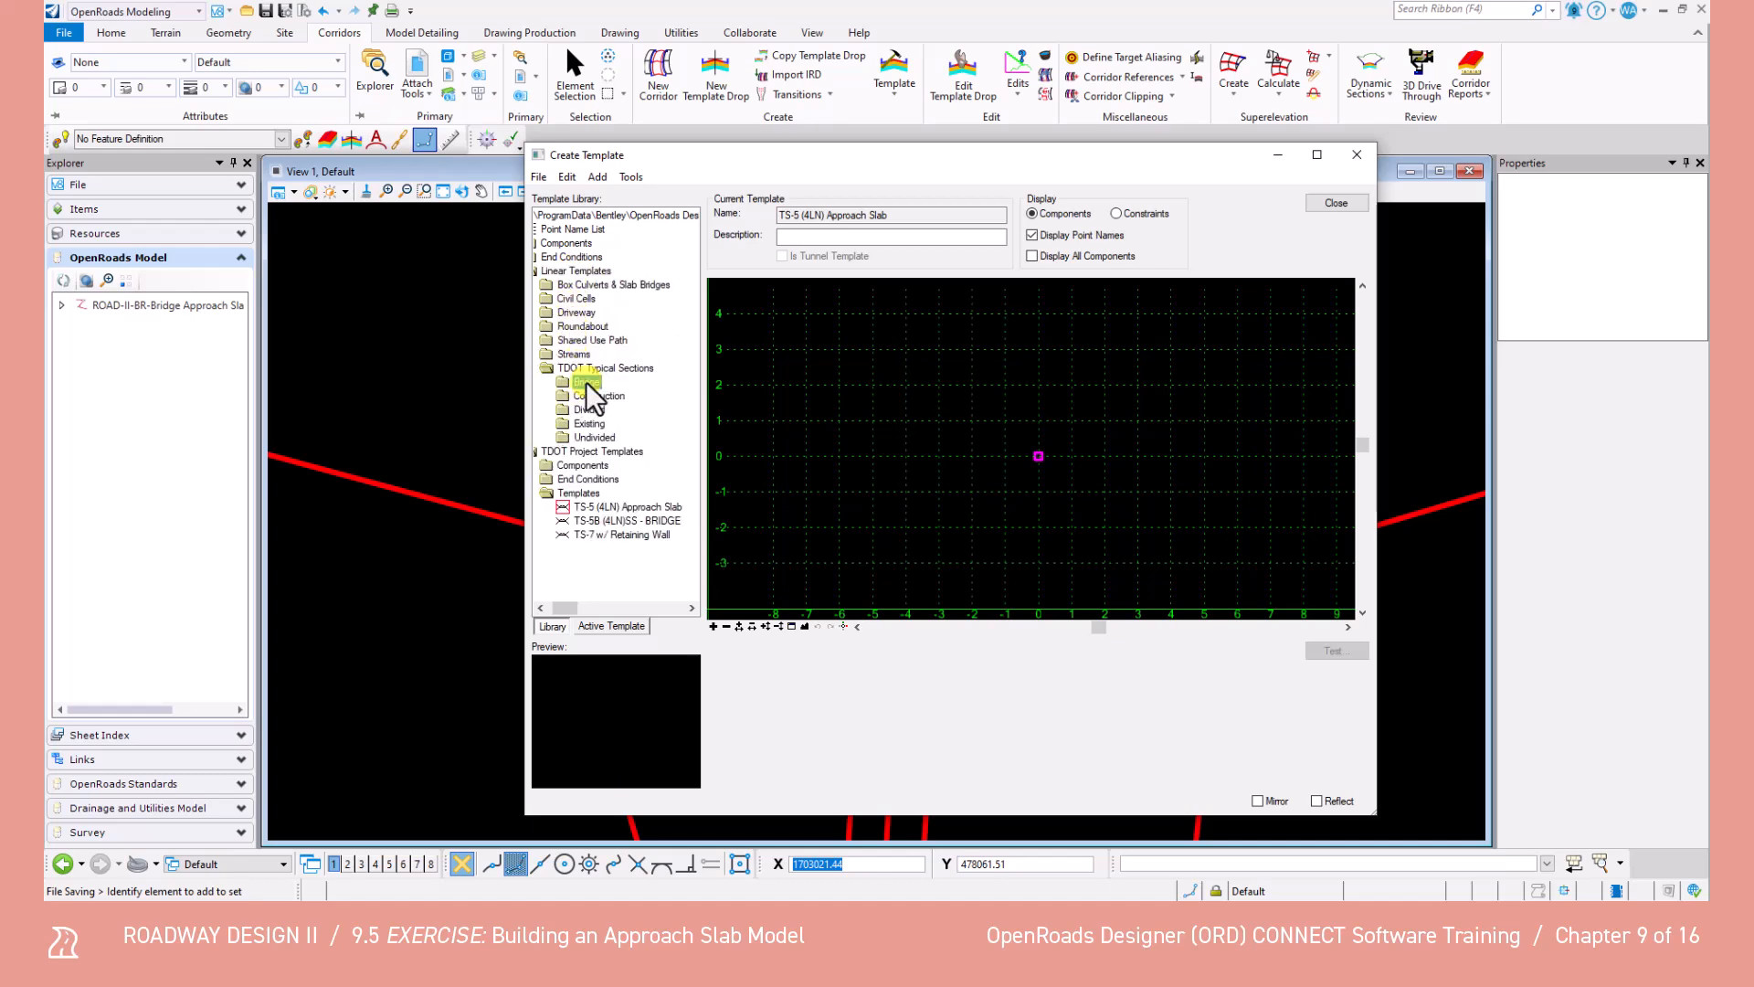
double_click(585, 382)
double_click(612, 410)
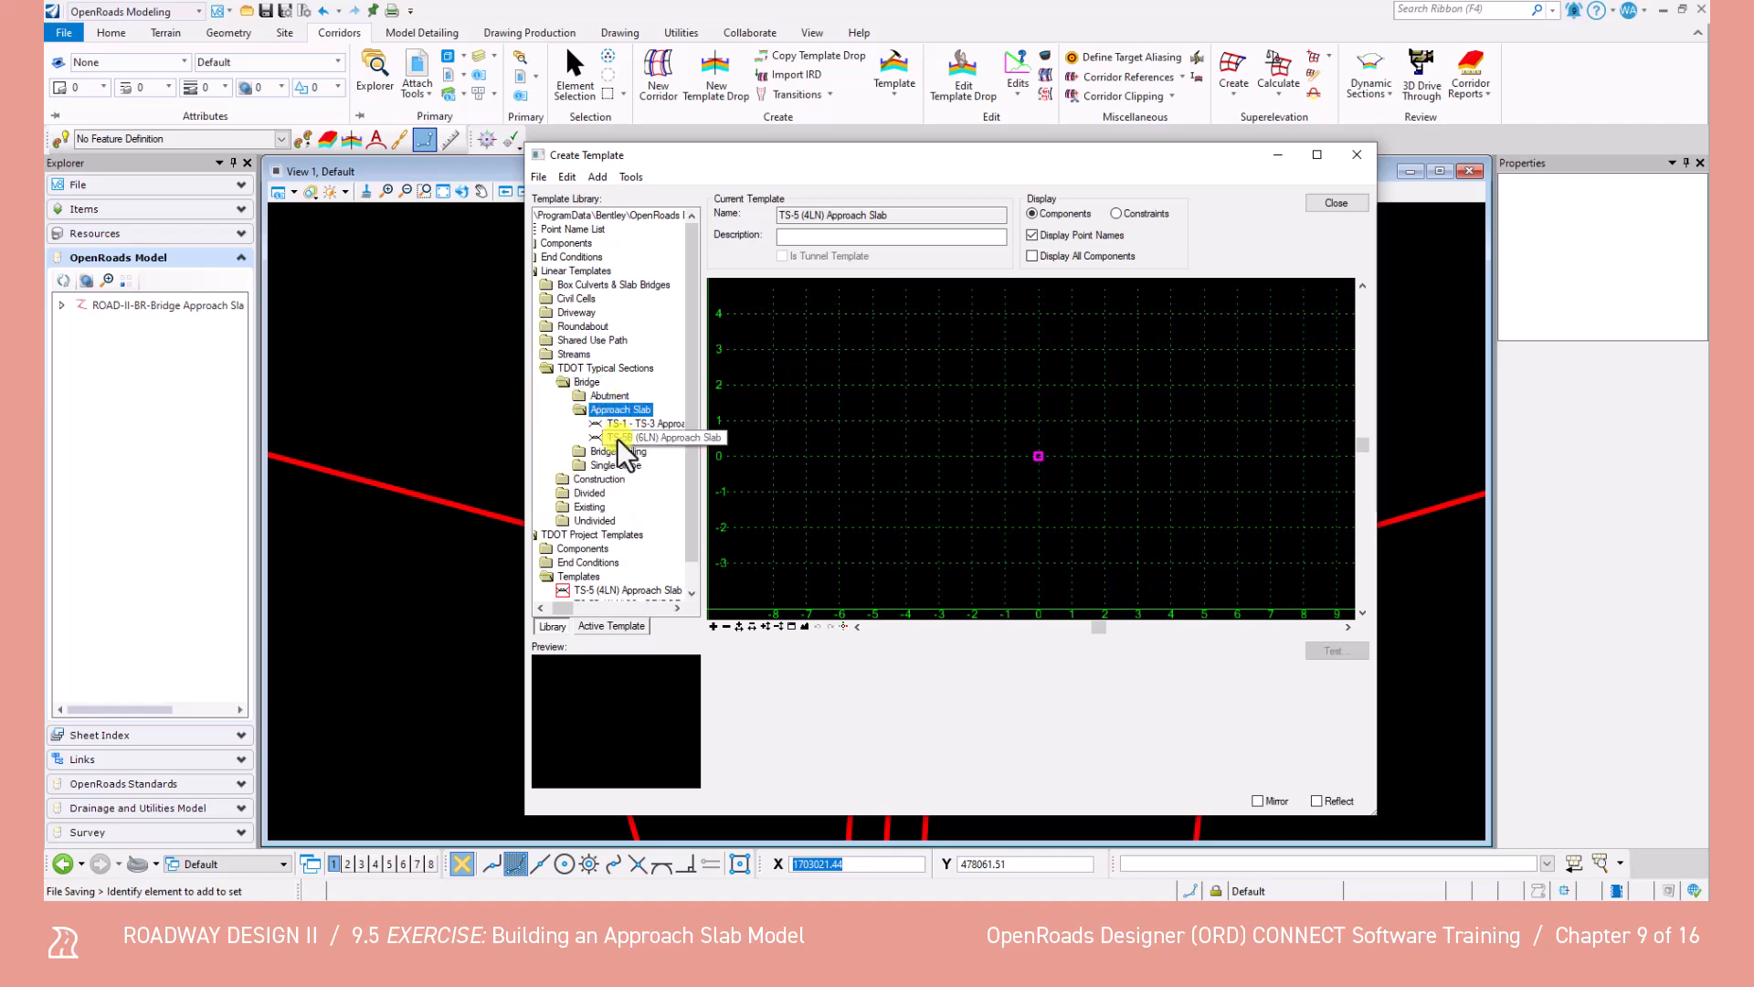
left_click(633, 435)
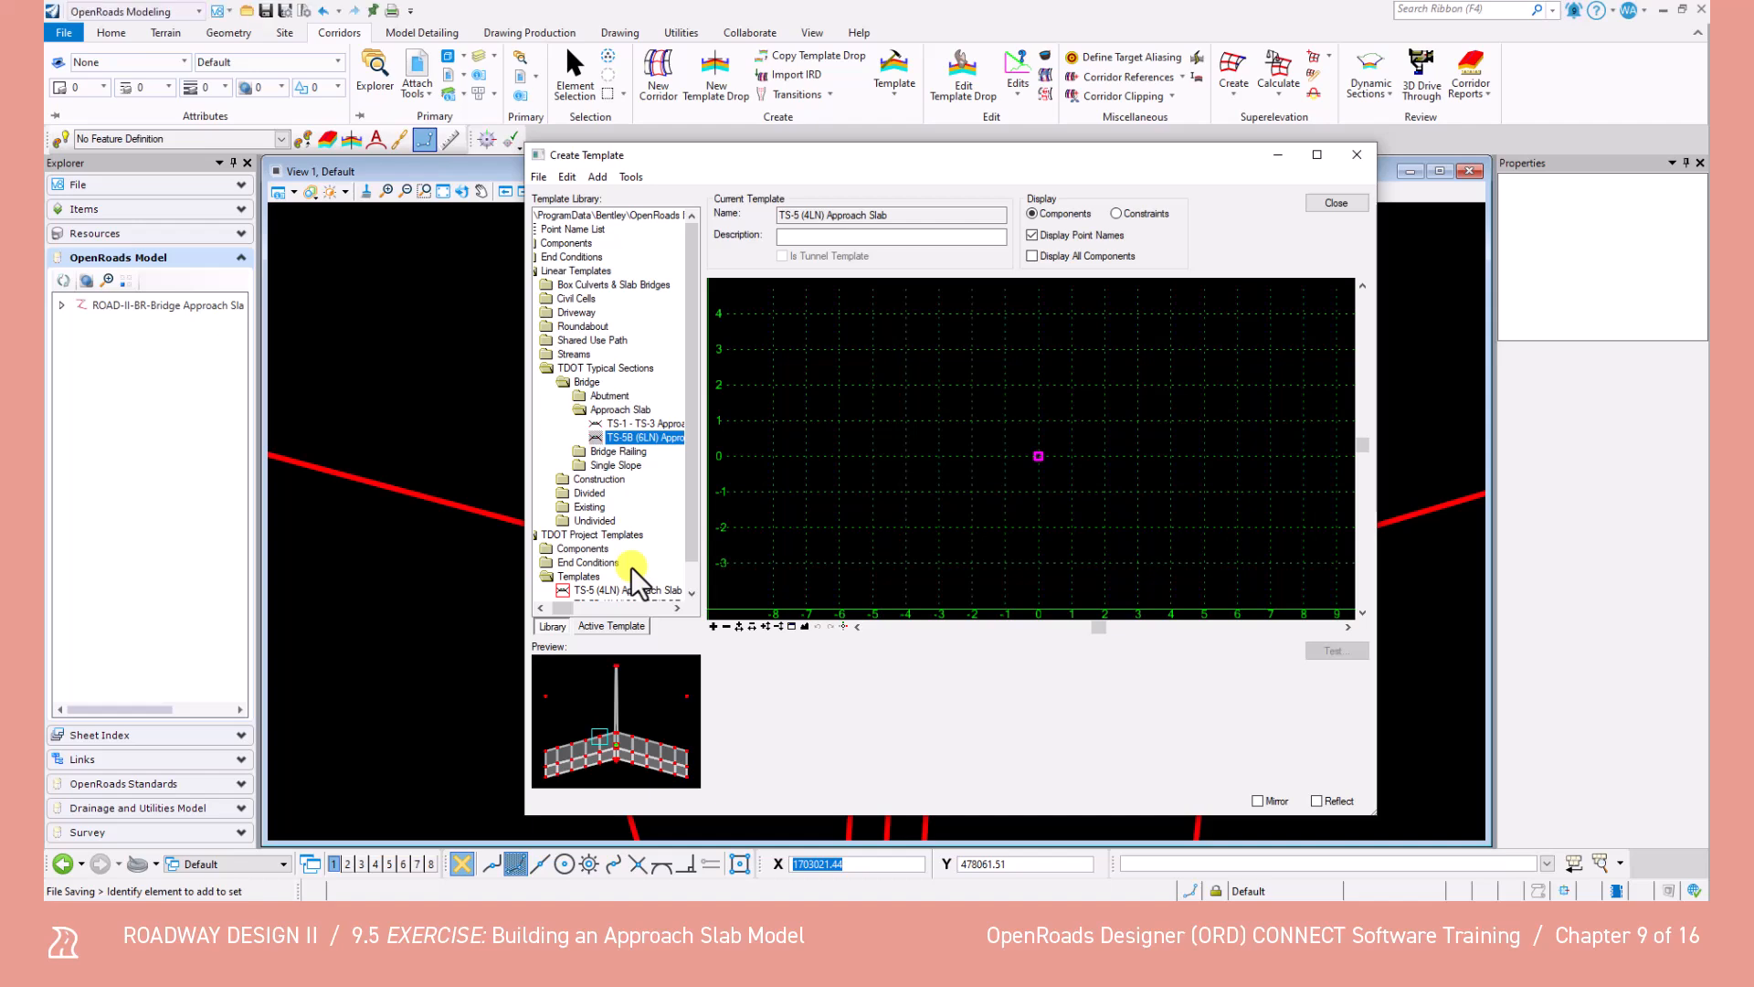
left_click_drag(608, 722, 903, 493)
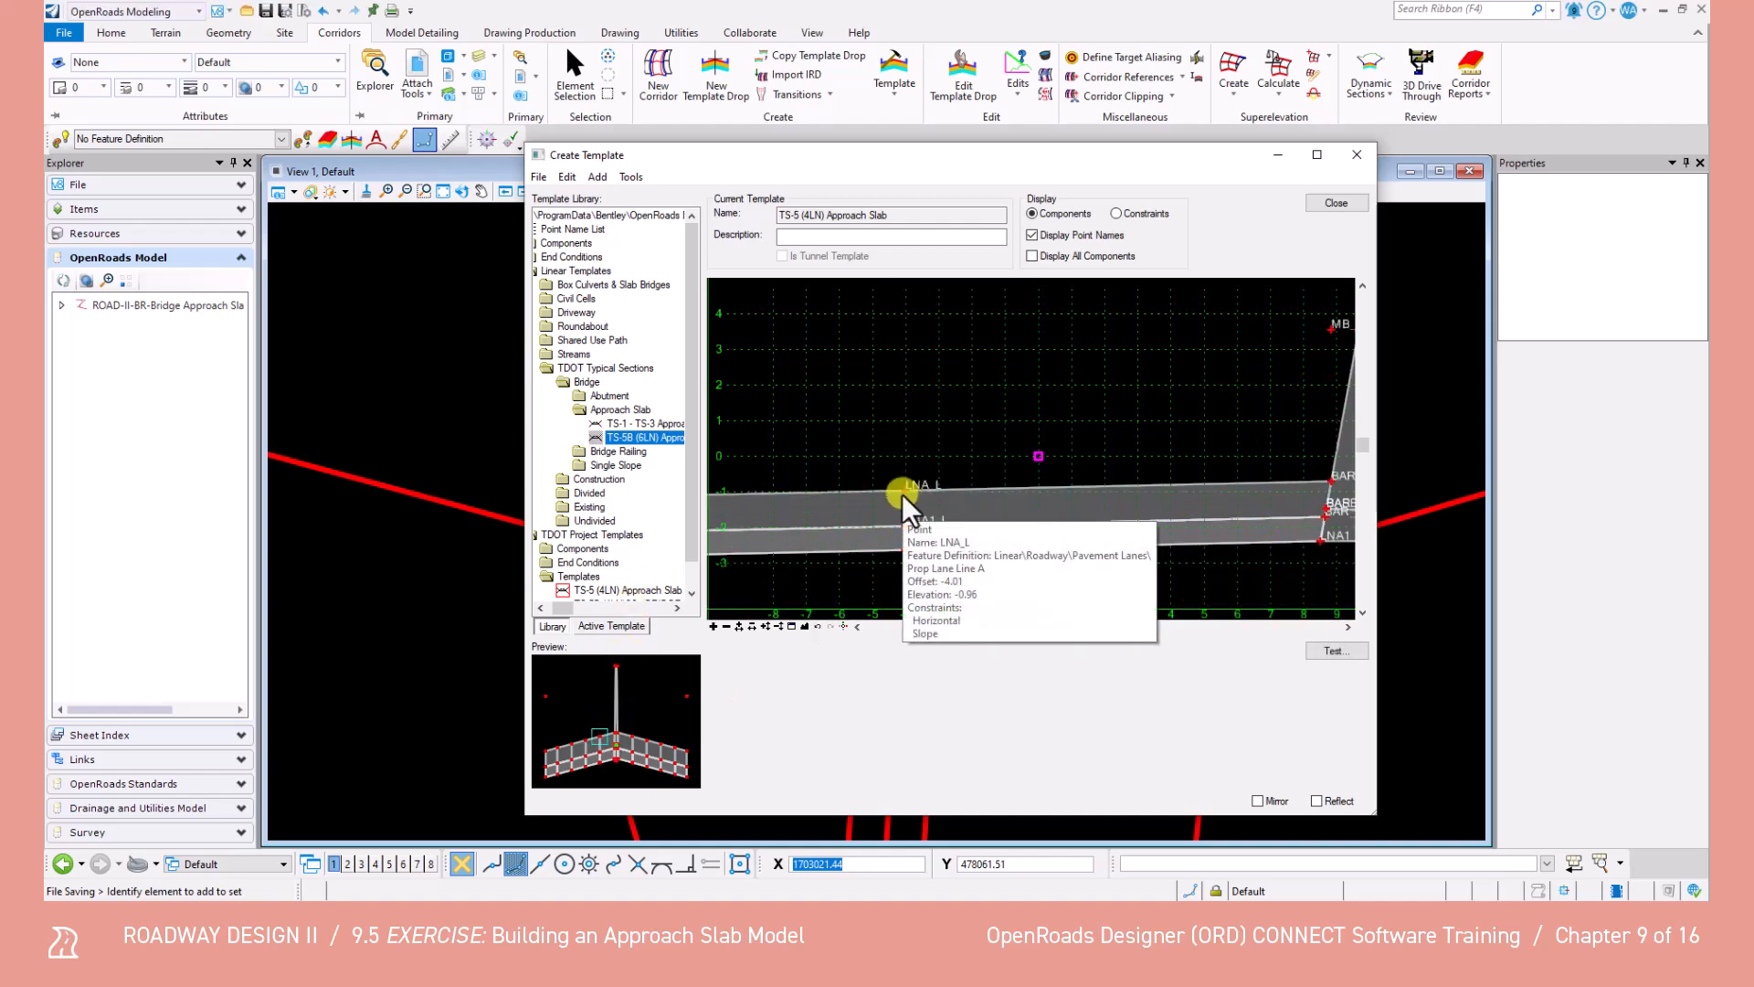
left_click(804, 628)
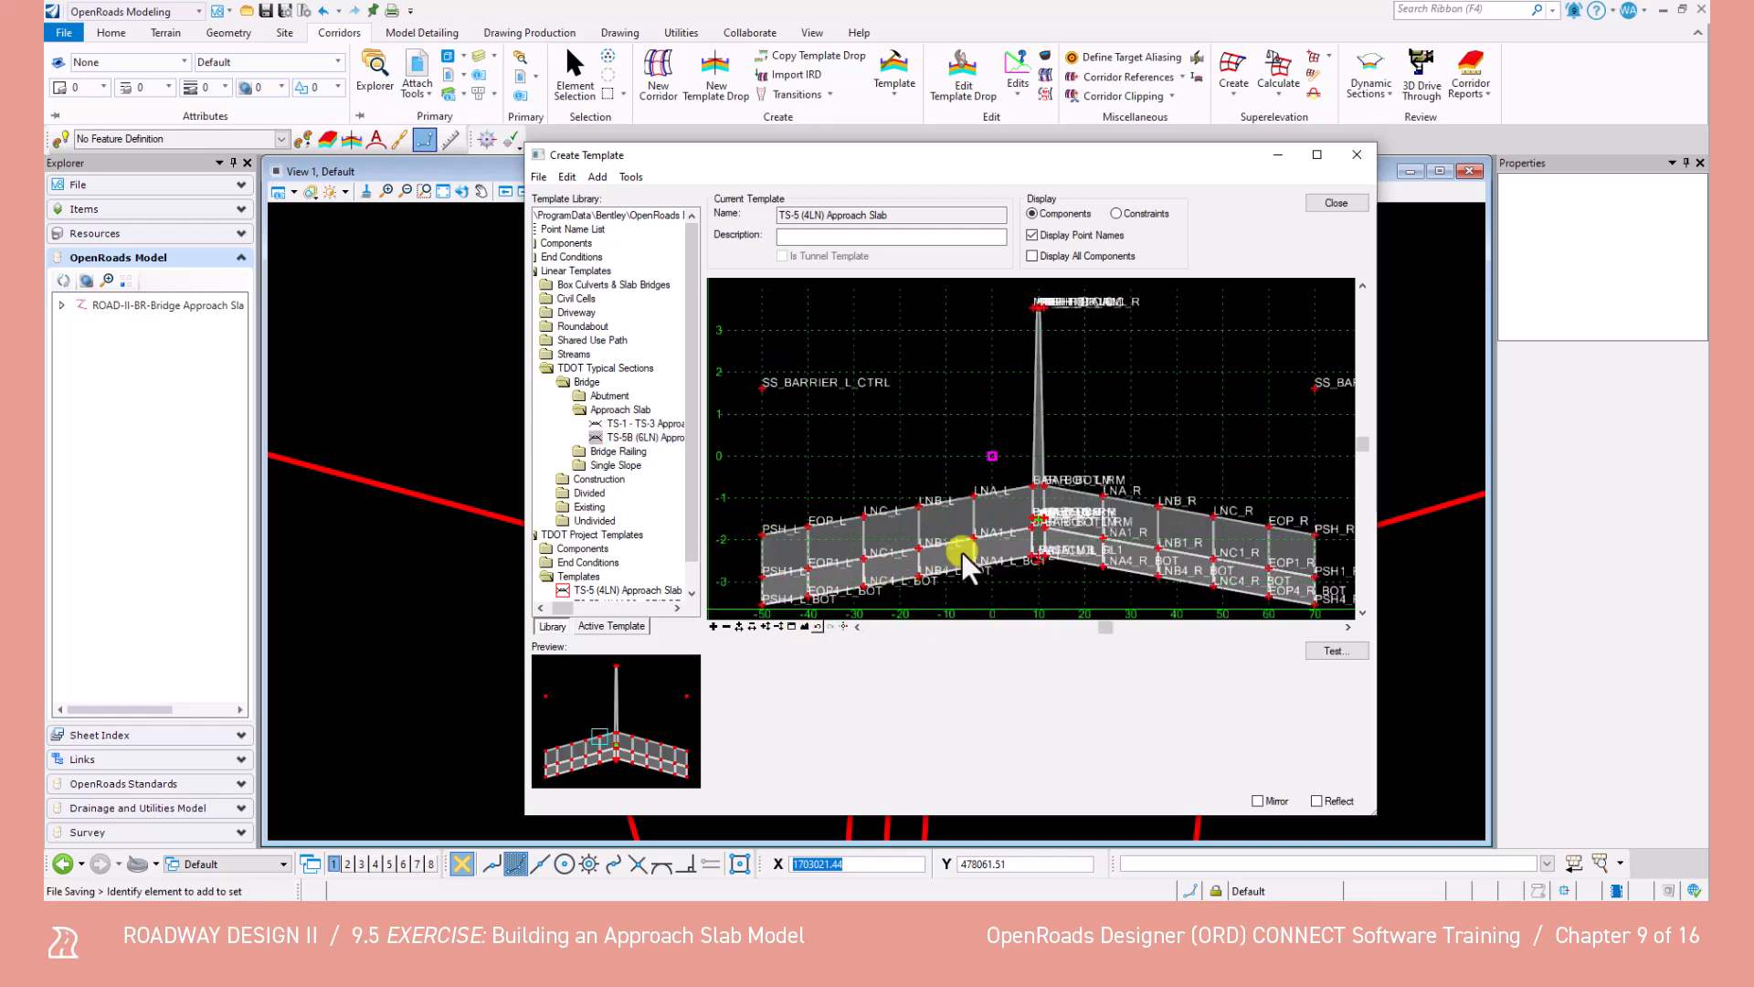
Change the template origin to the centerline point at the base of the median barrier.
mouse_move(960, 546)
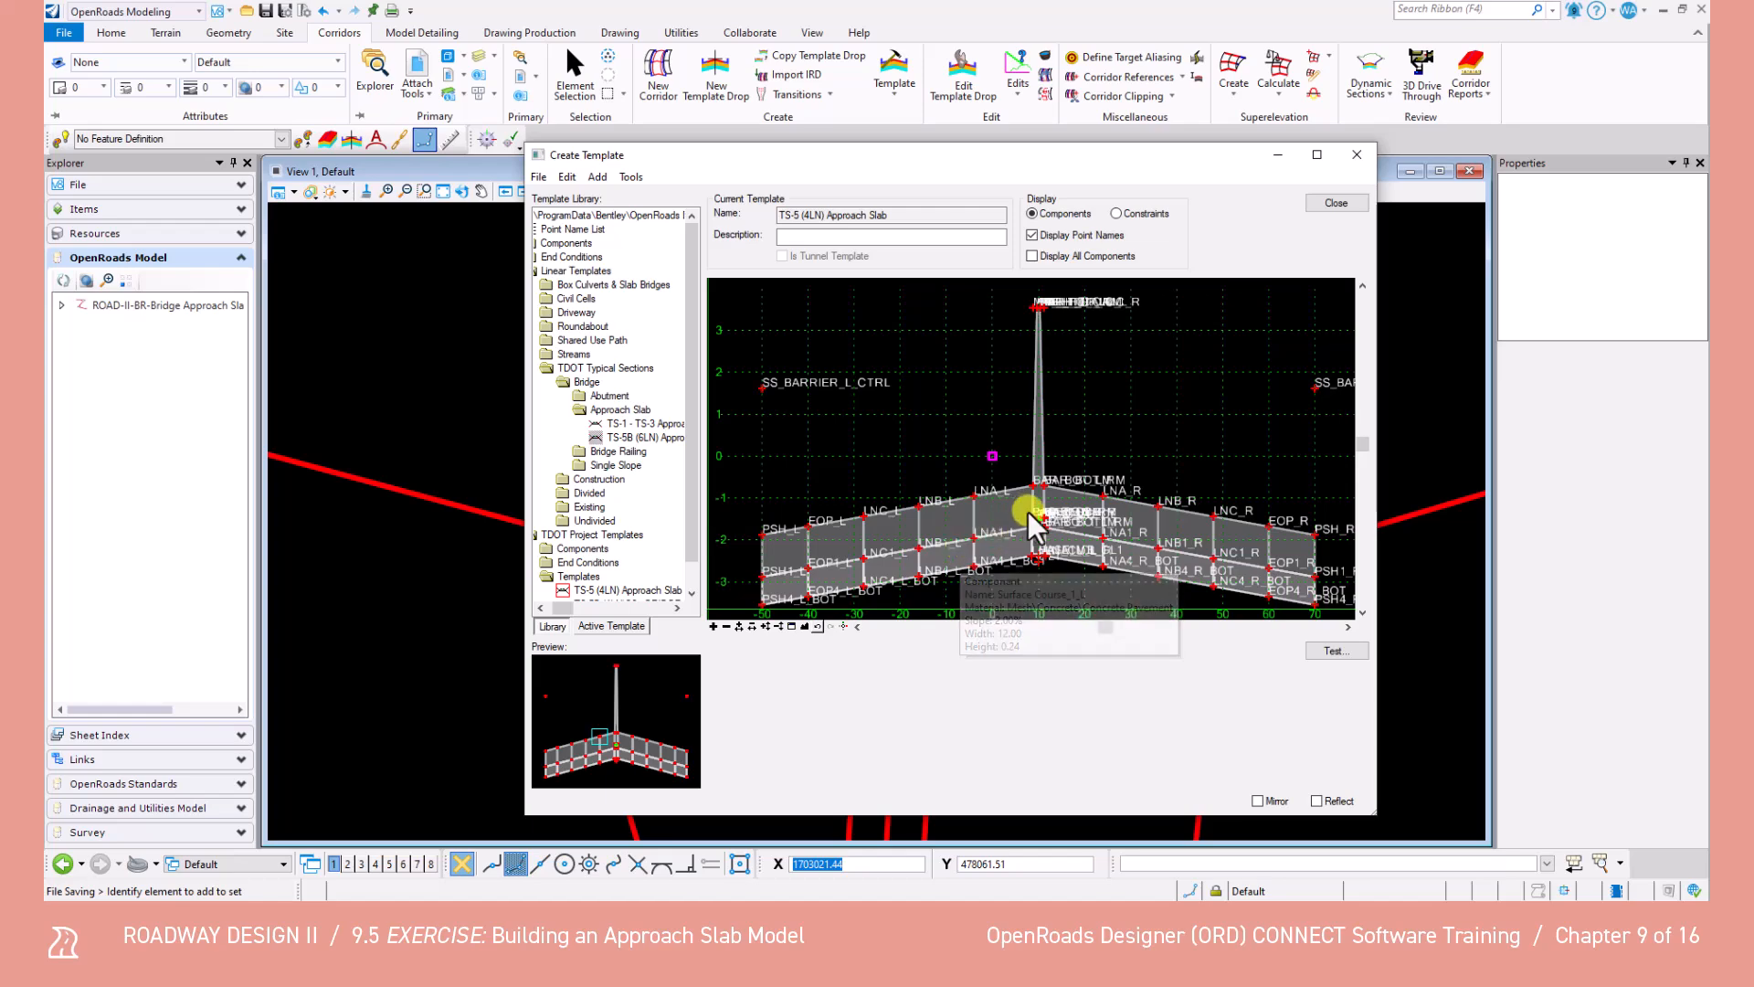
scroll(1042, 521, "up", 5)
scroll(1023, 512, "down", 2)
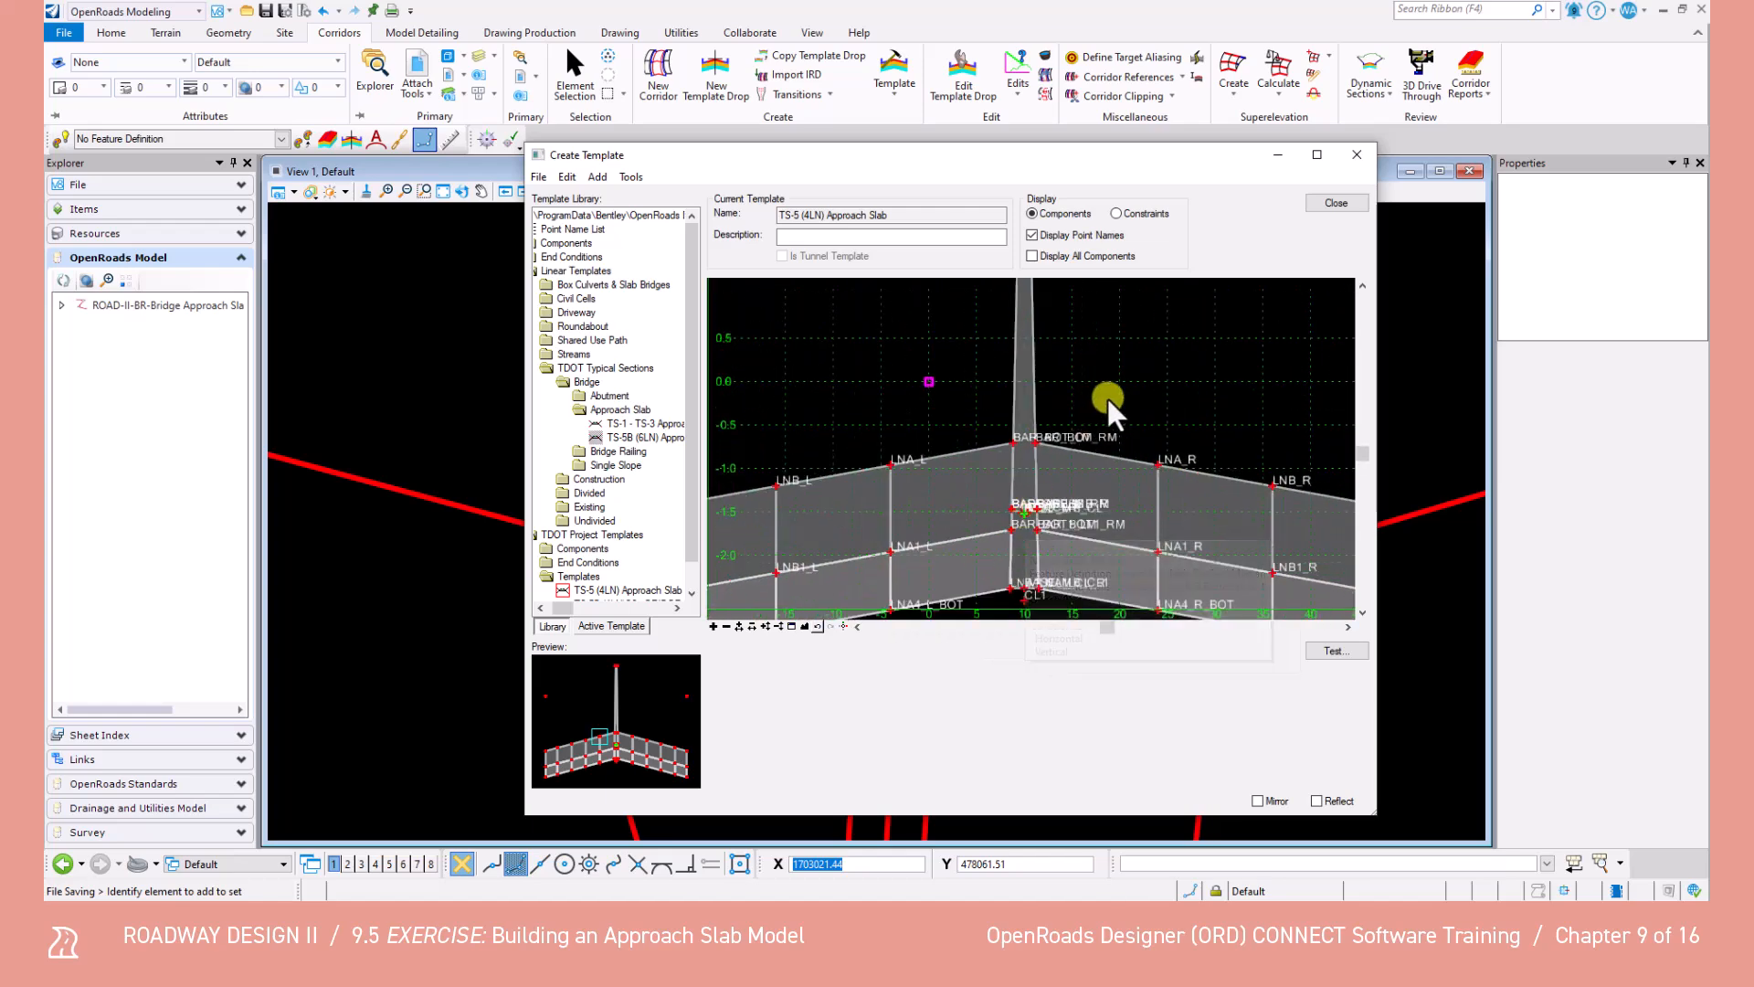
right_click(1107, 397)
left_click(1136, 484)
scroll(1028, 509, "up", 4)
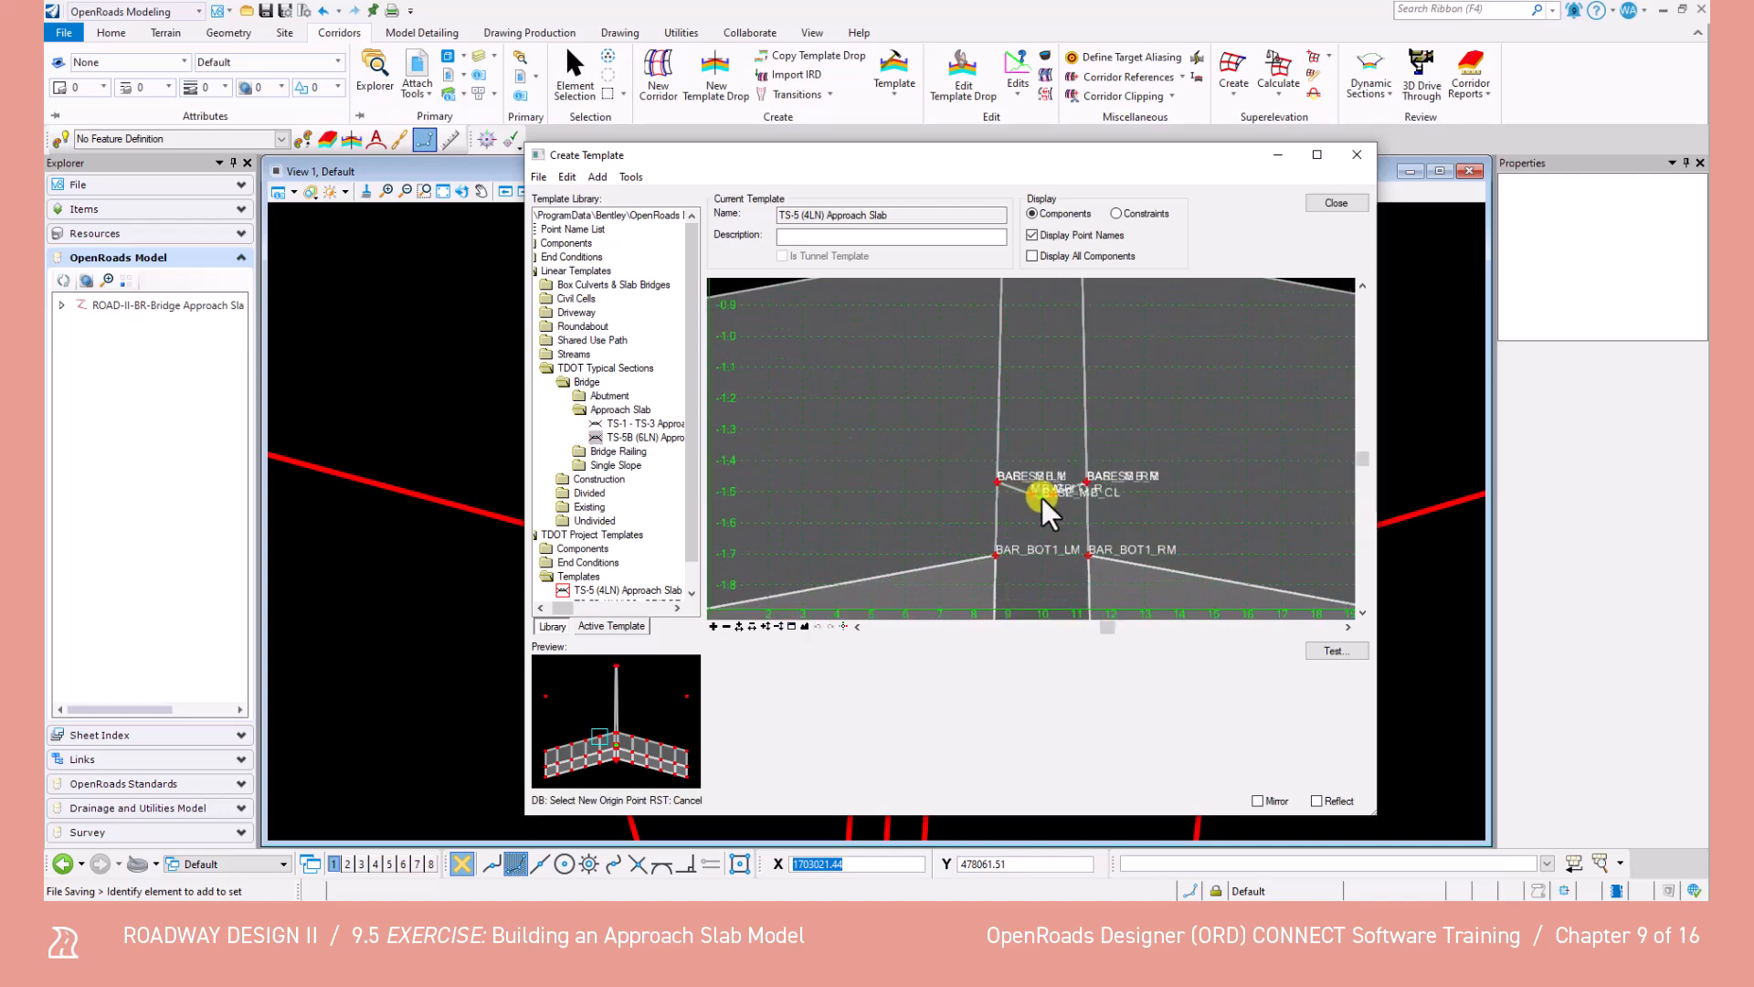
left_click(1043, 502)
scroll(1027, 502, "down", 4)
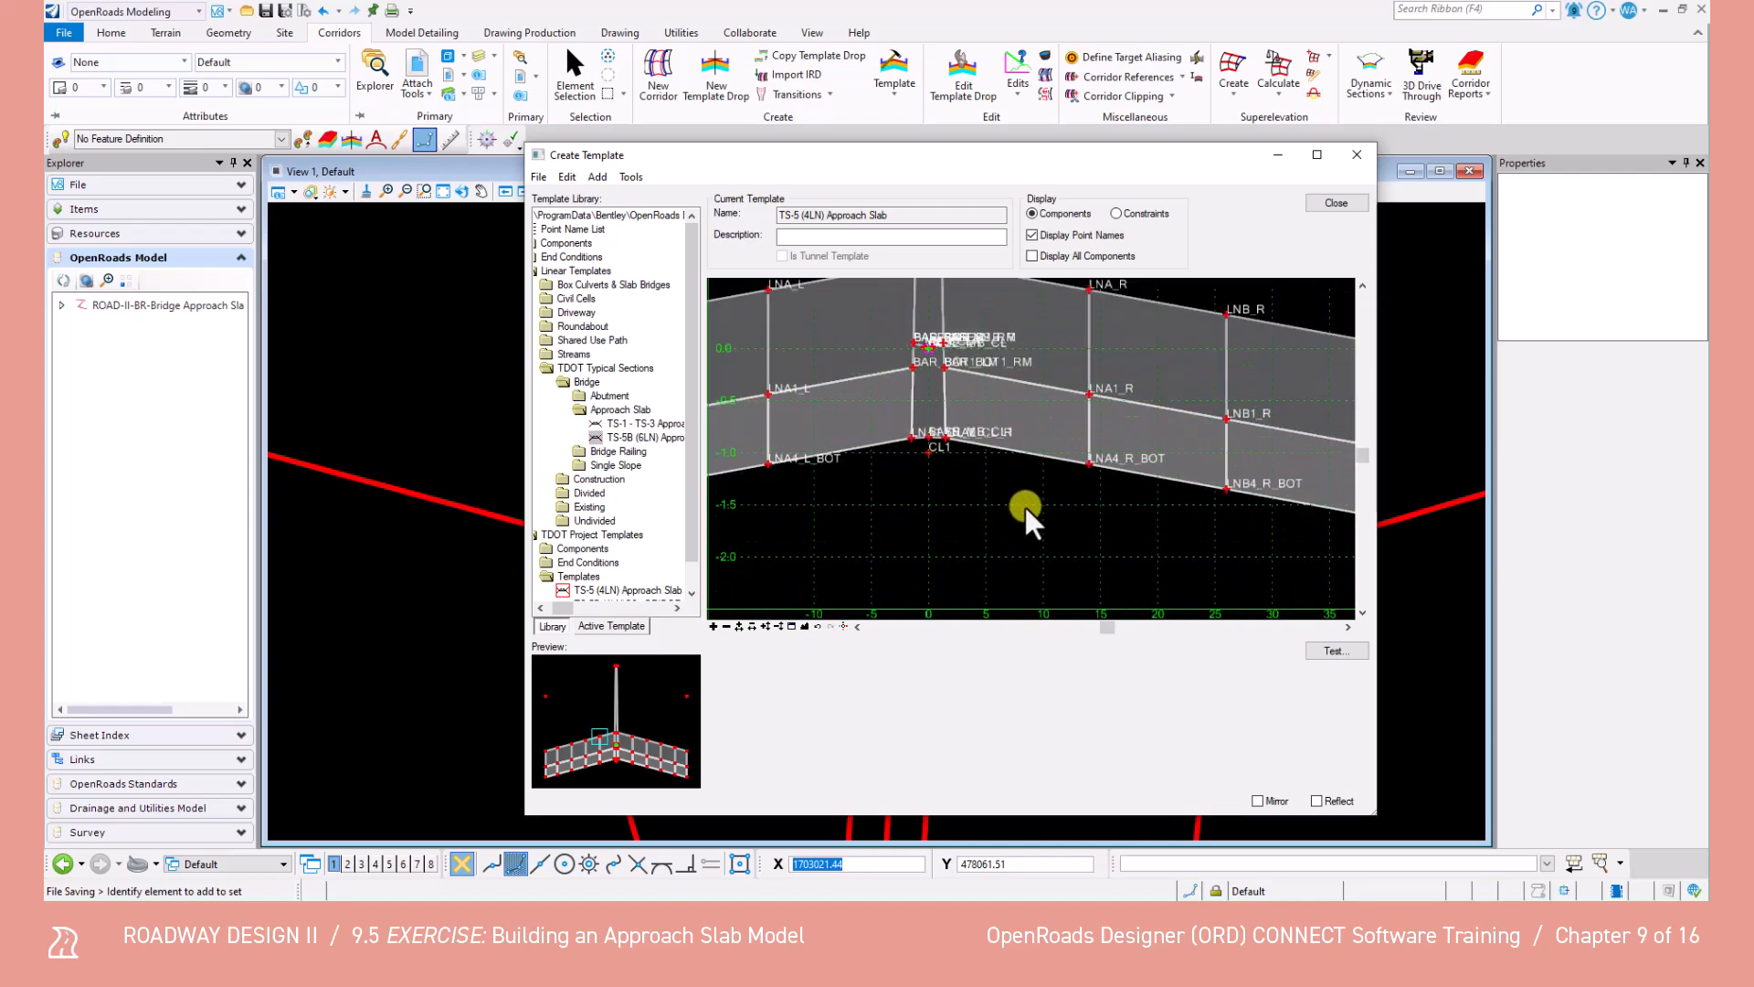
Delete the approach slab components of the left outer lane, between points LNC_L and EOP_L.
scroll(996, 512, "down", 2)
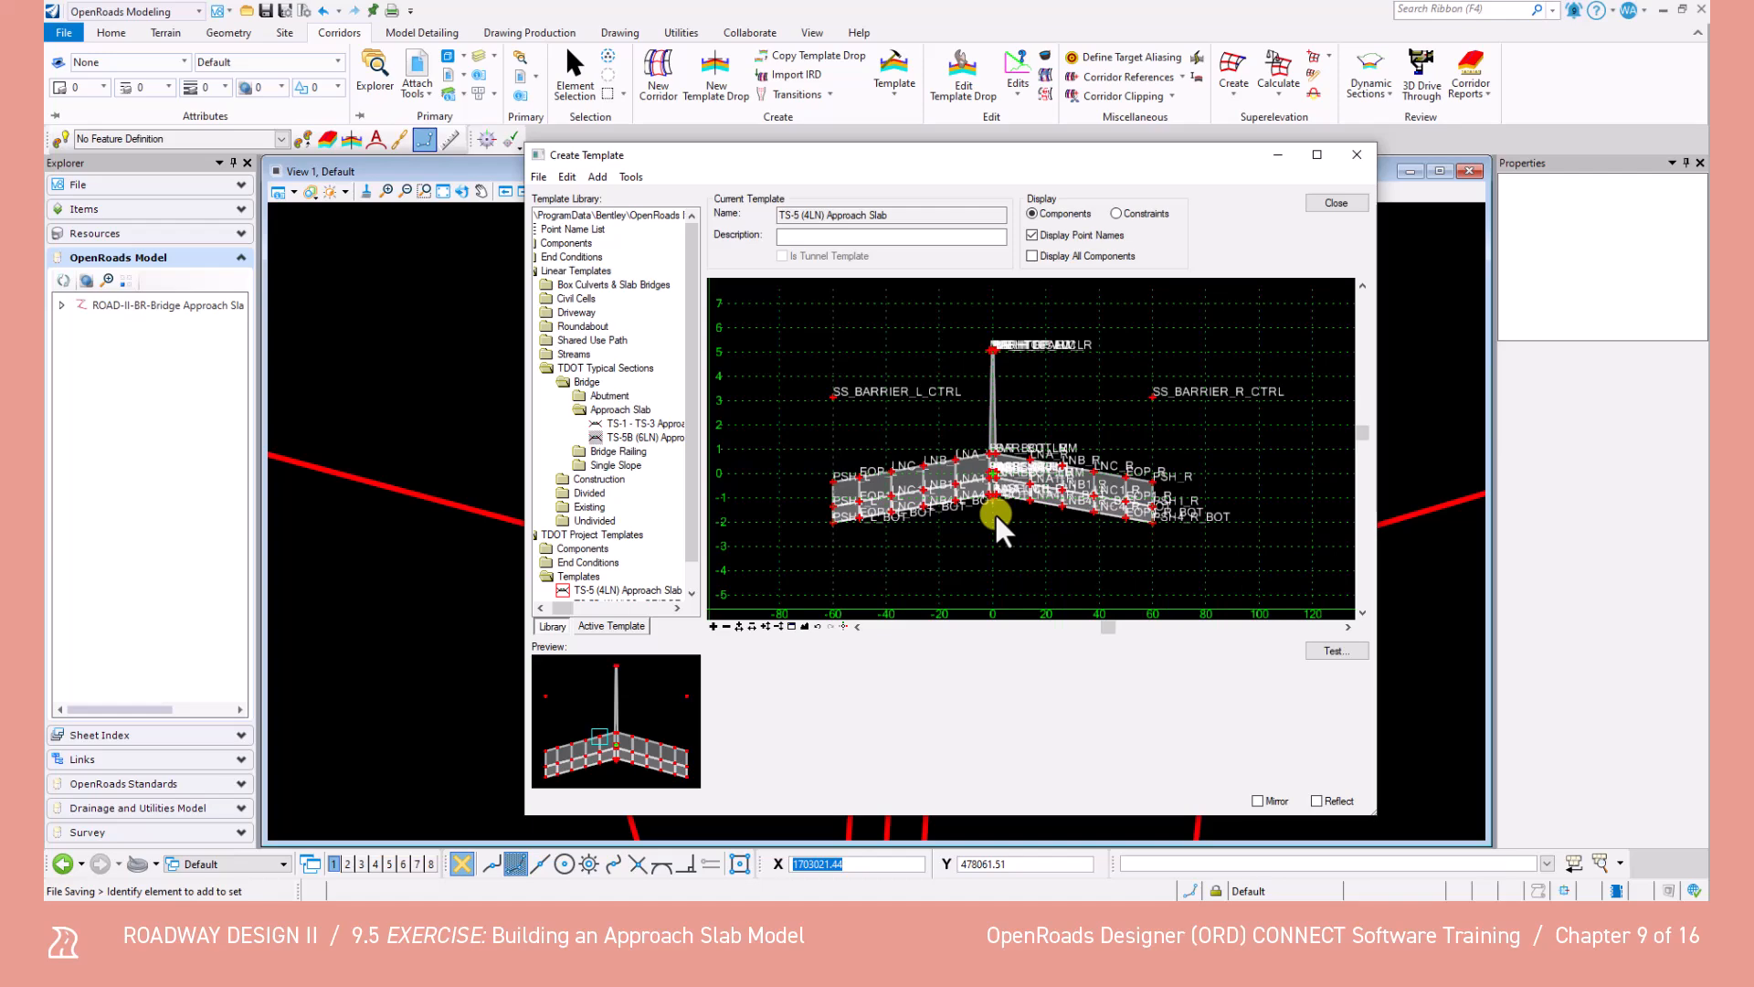
scroll(985, 514, "up", 2)
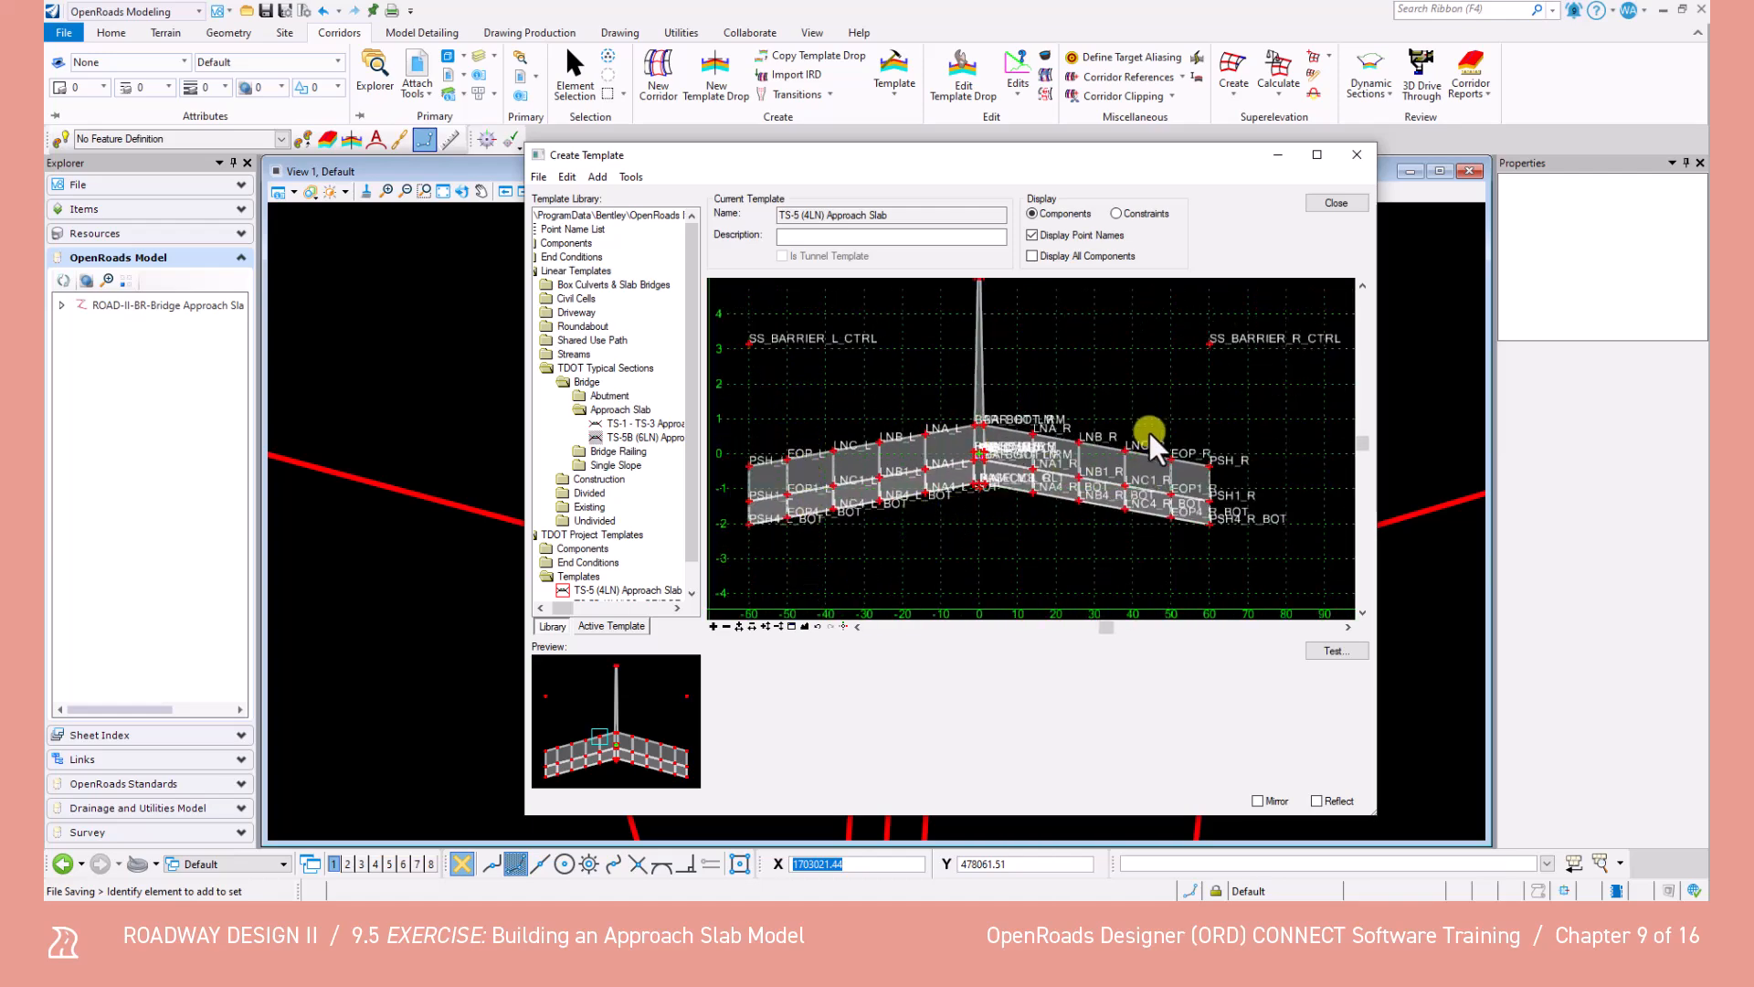
right_click(837, 404)
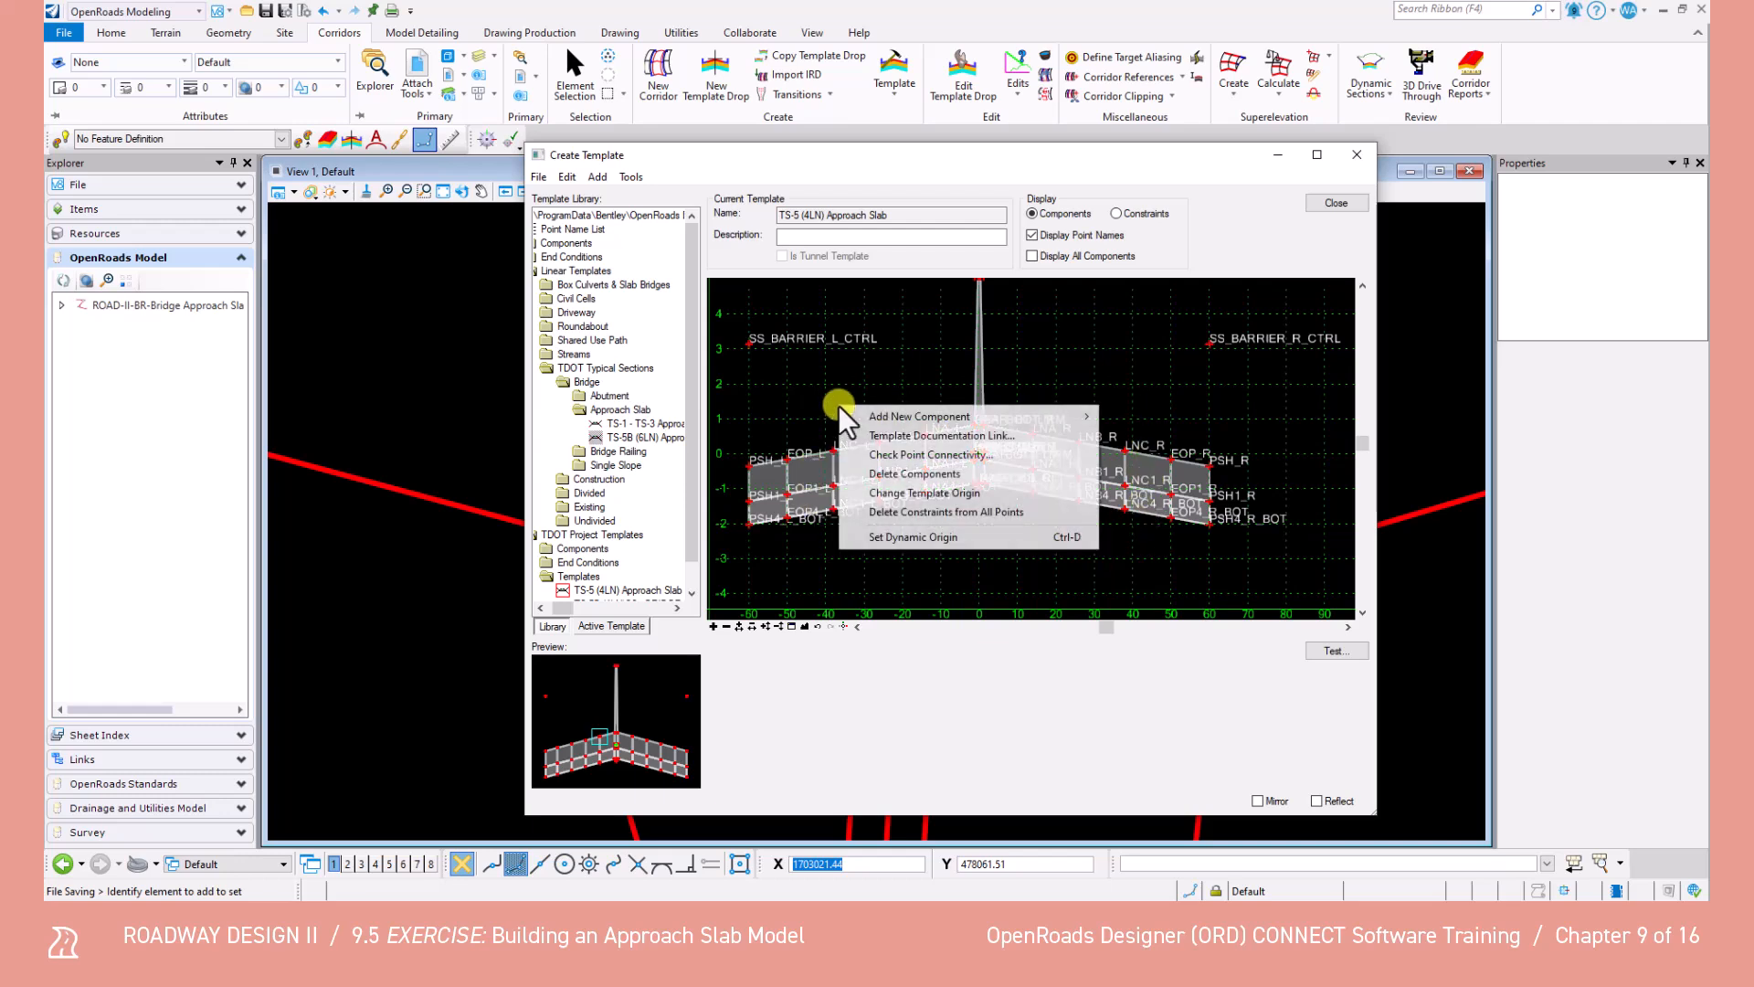
left_click(860, 474)
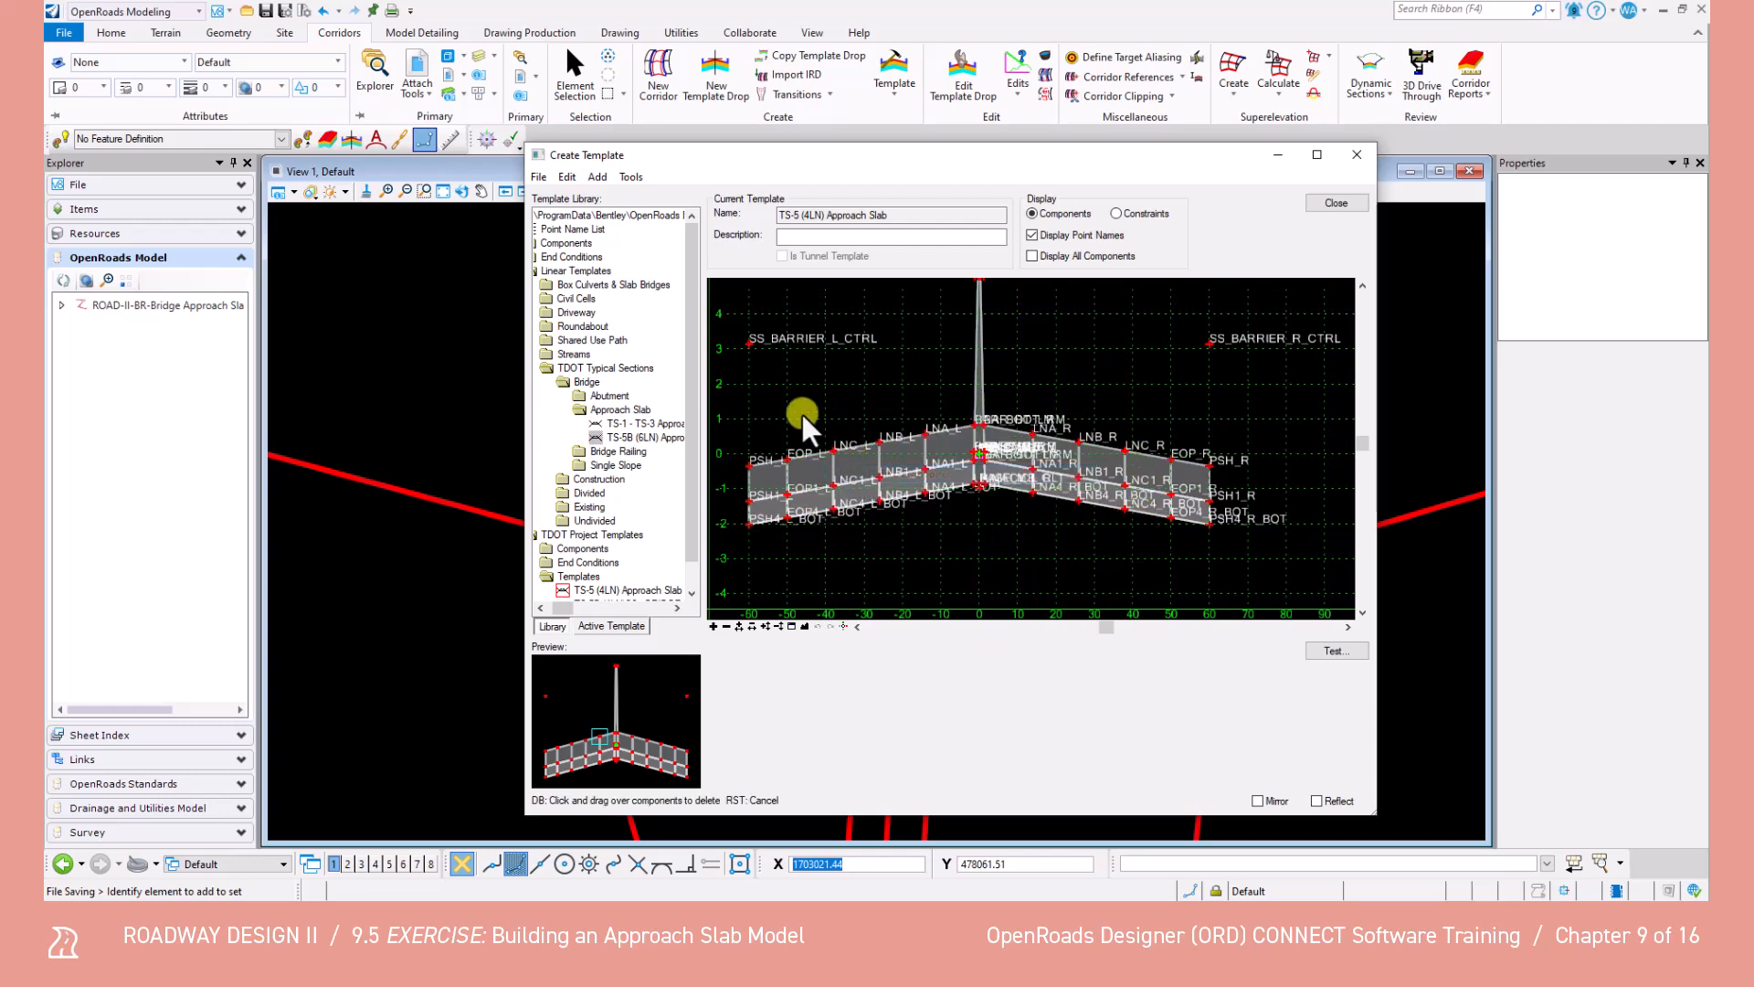
left_click_drag(815, 541, 815, 541)
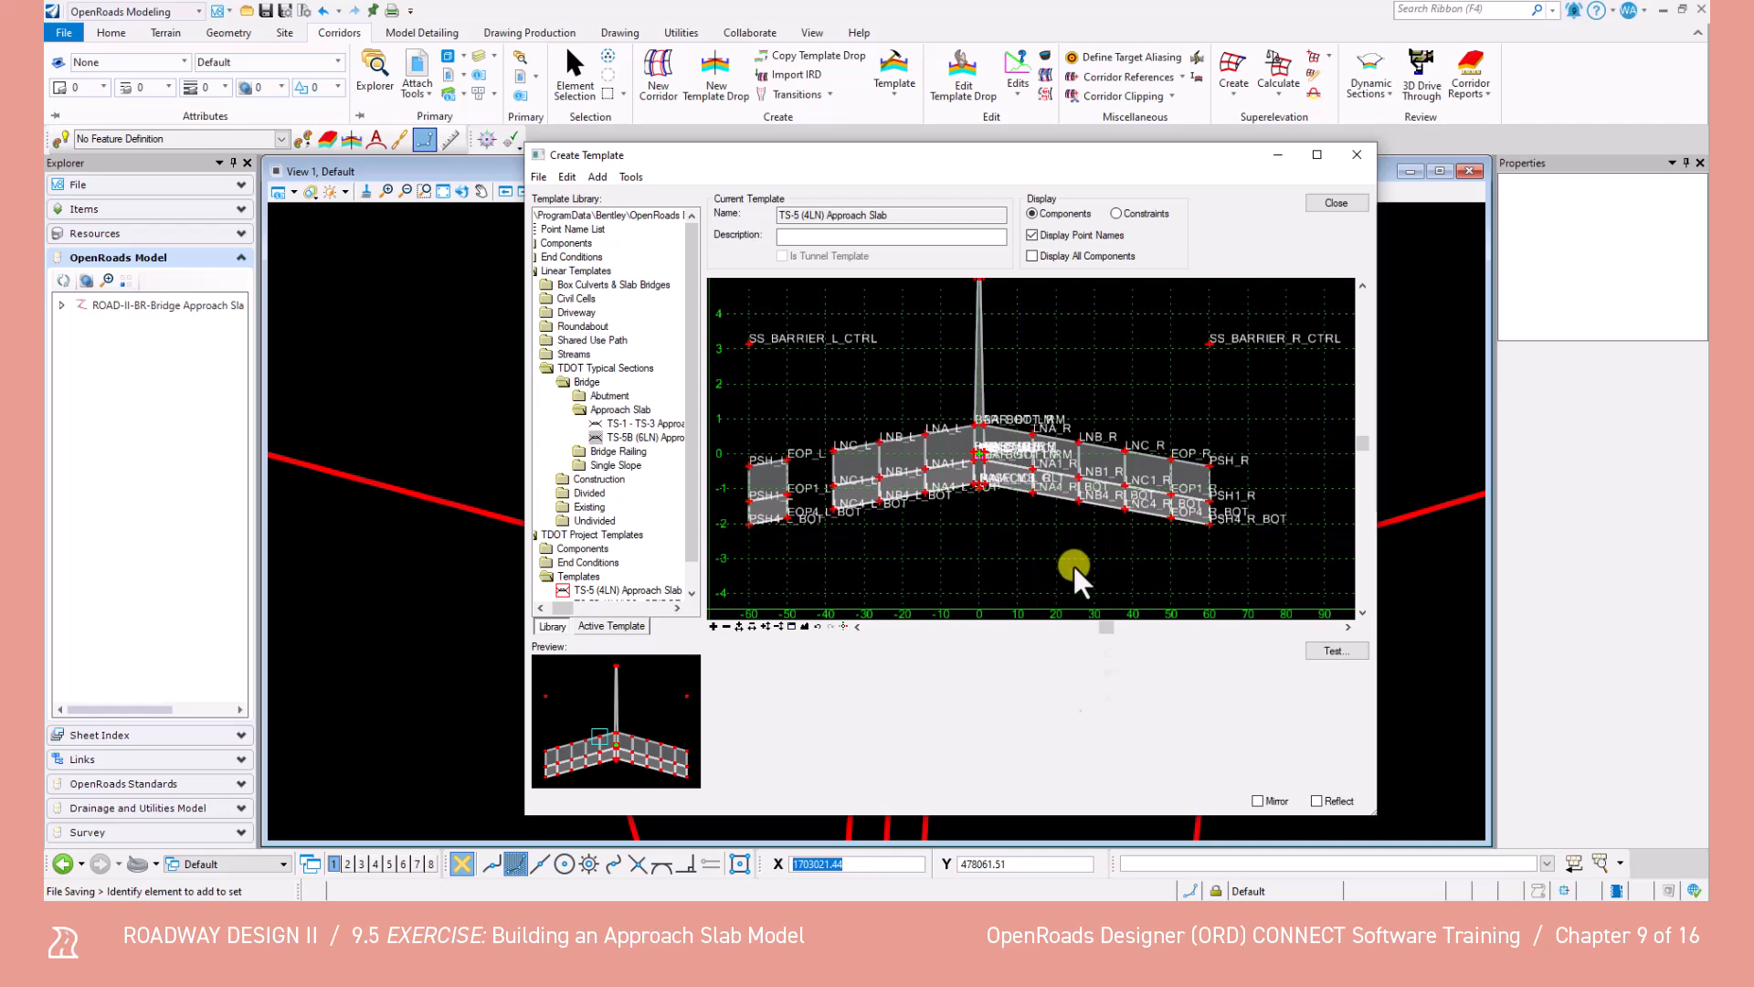
Delete the approach slab components of the right outer lane, between points LNC_R and EOP_R.
right_click(1074, 564)
left_click(1147, 635)
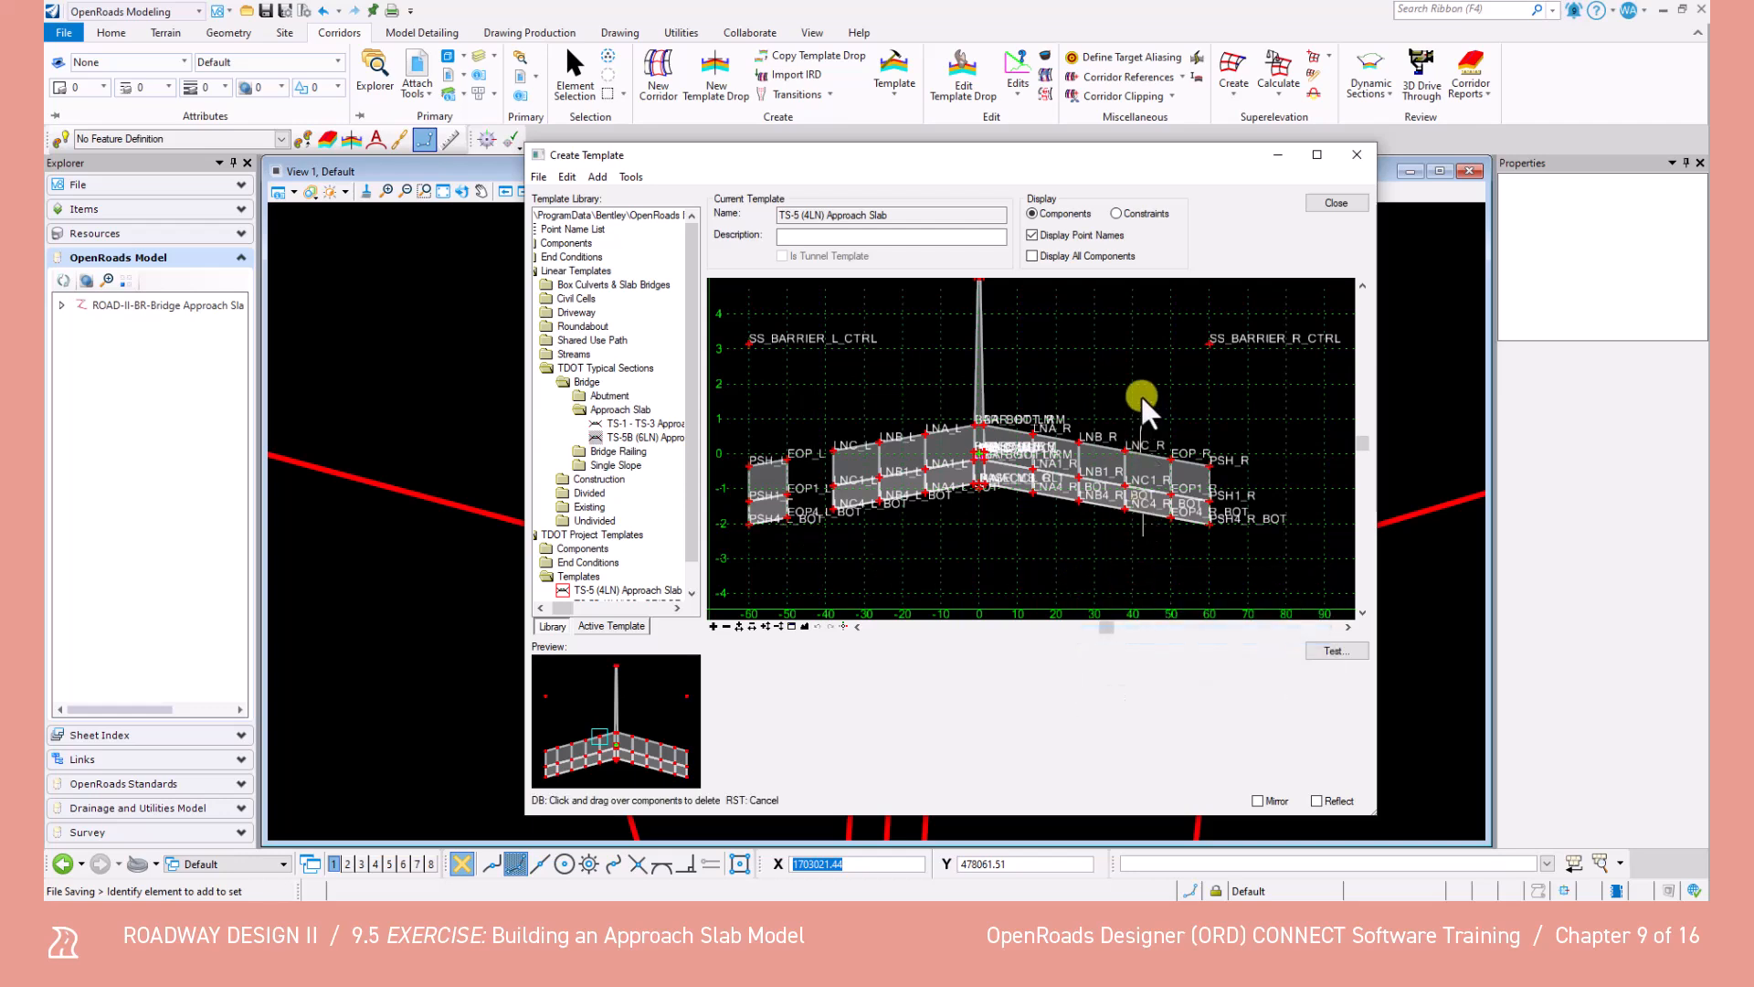
left_click_drag(1142, 398, 1142, 397)
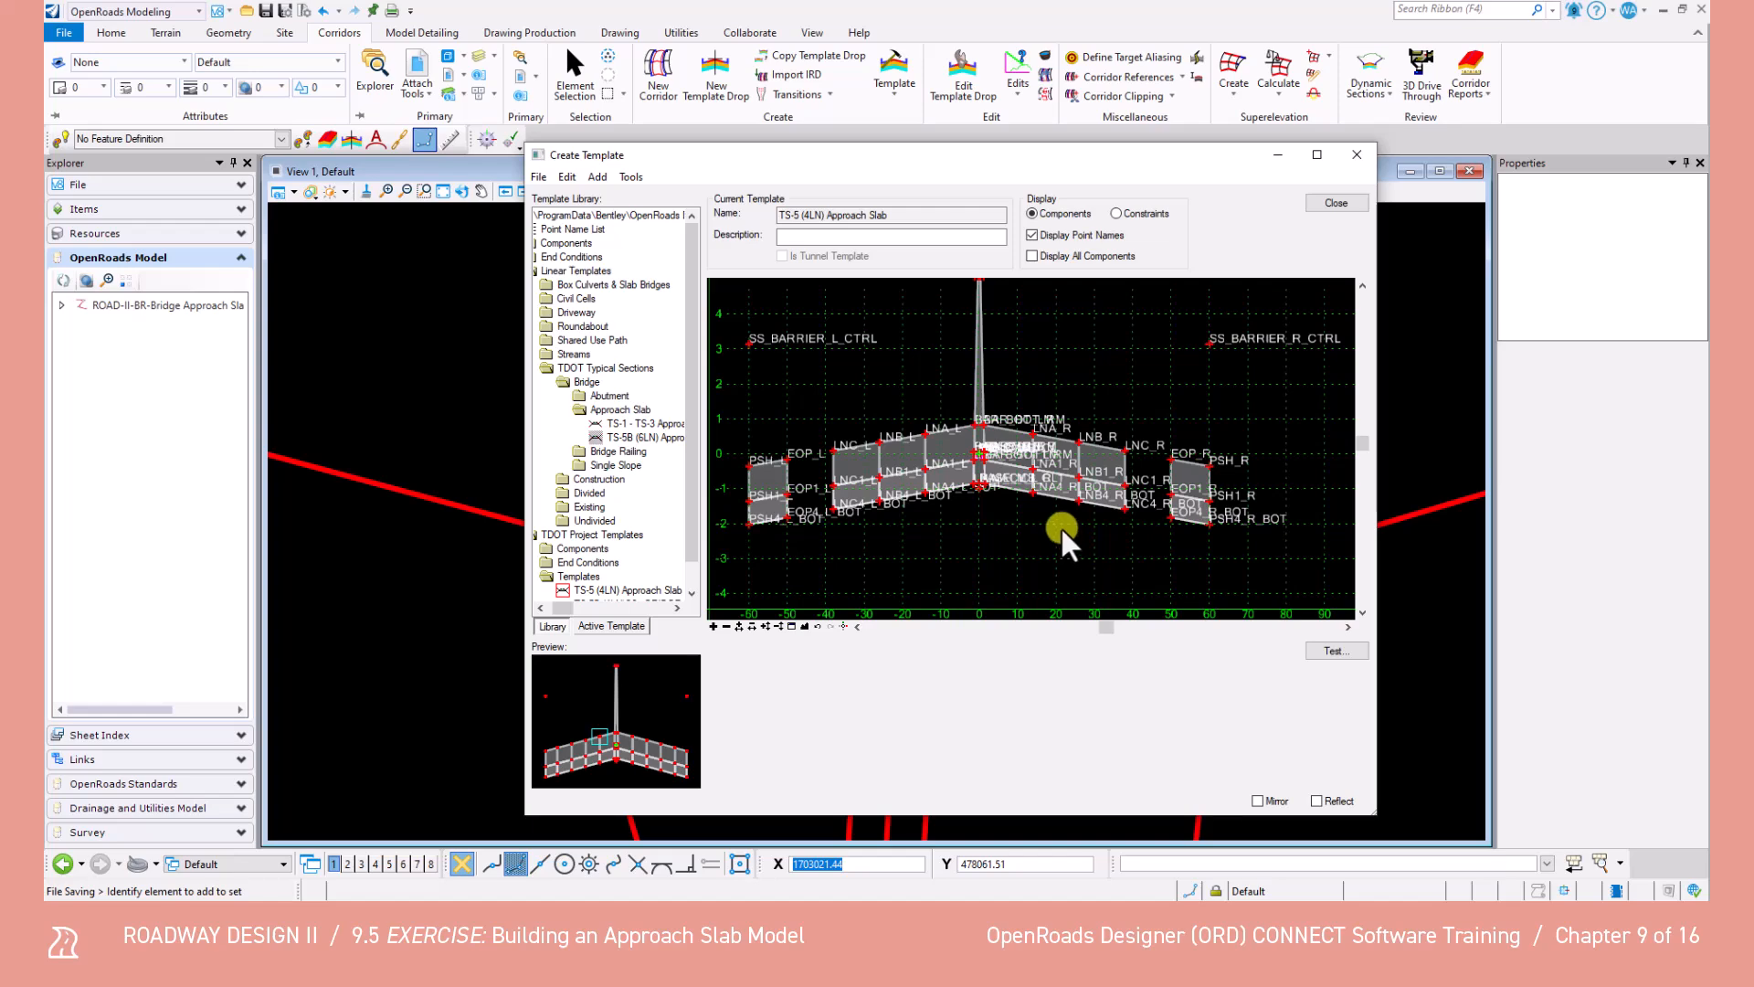
Set the parent of EOP_L's slope constraint to LNB_L with a value of 2.00%.
scroll(787, 459, "up", 3)
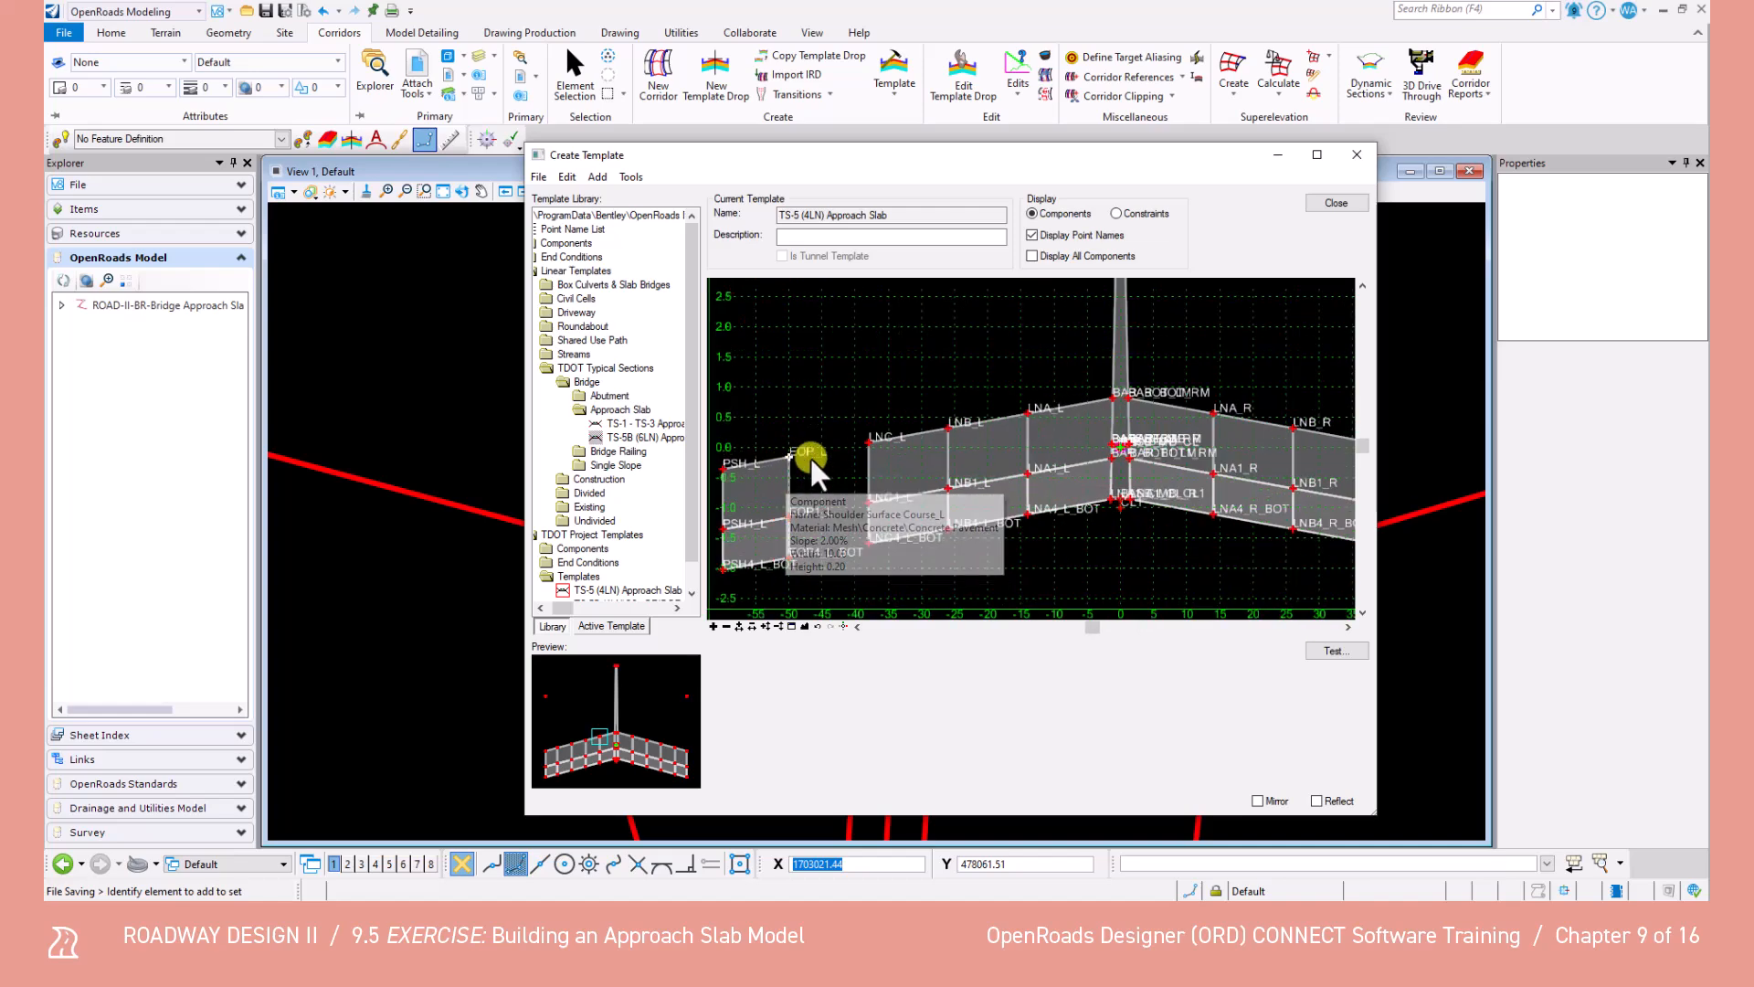
double_click(791, 455)
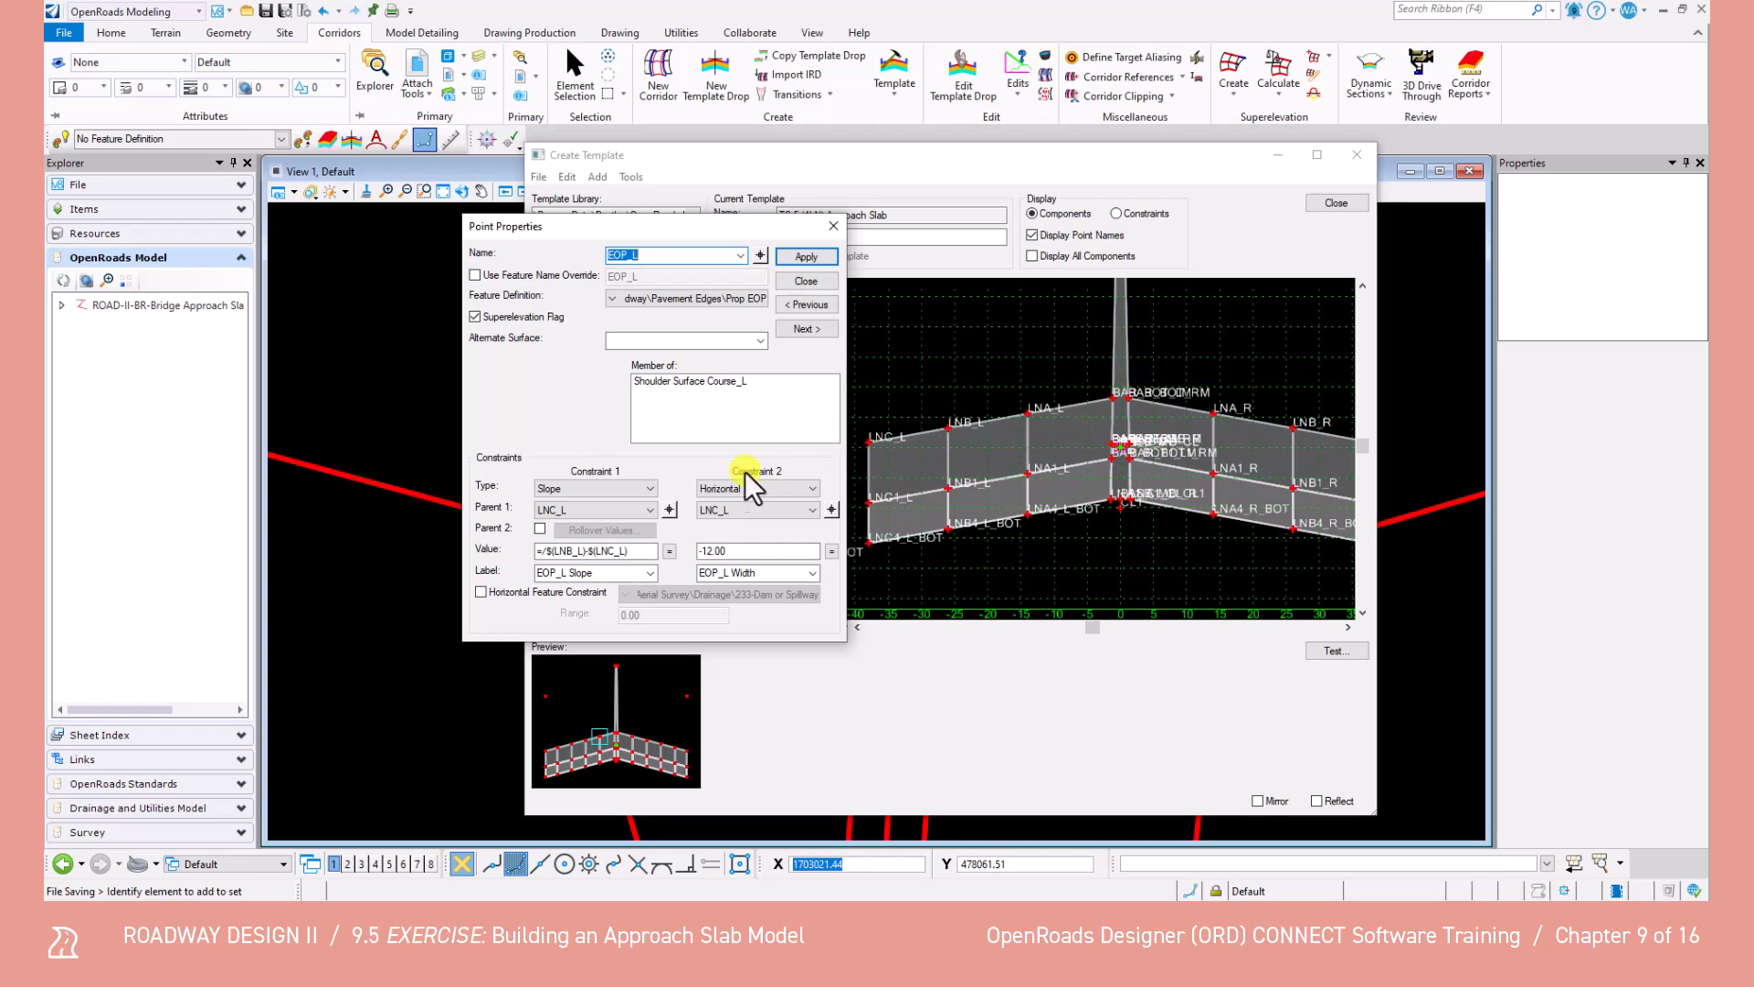
left_click(670, 509)
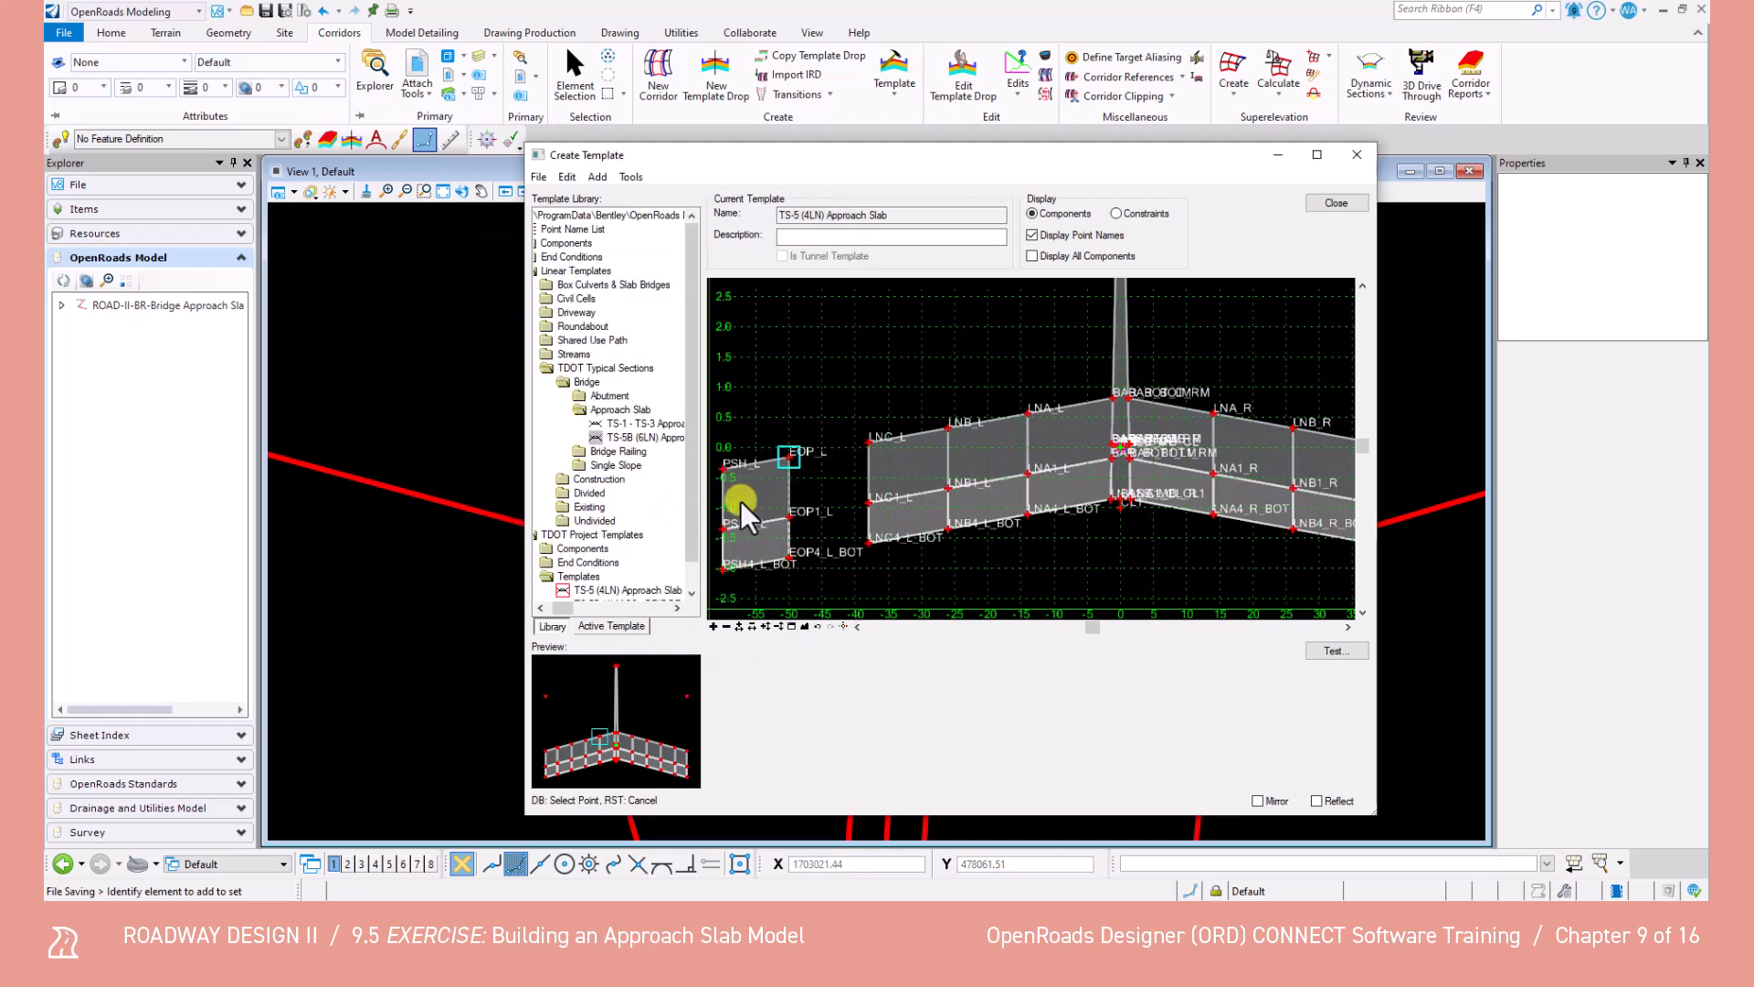
left_click(948, 426)
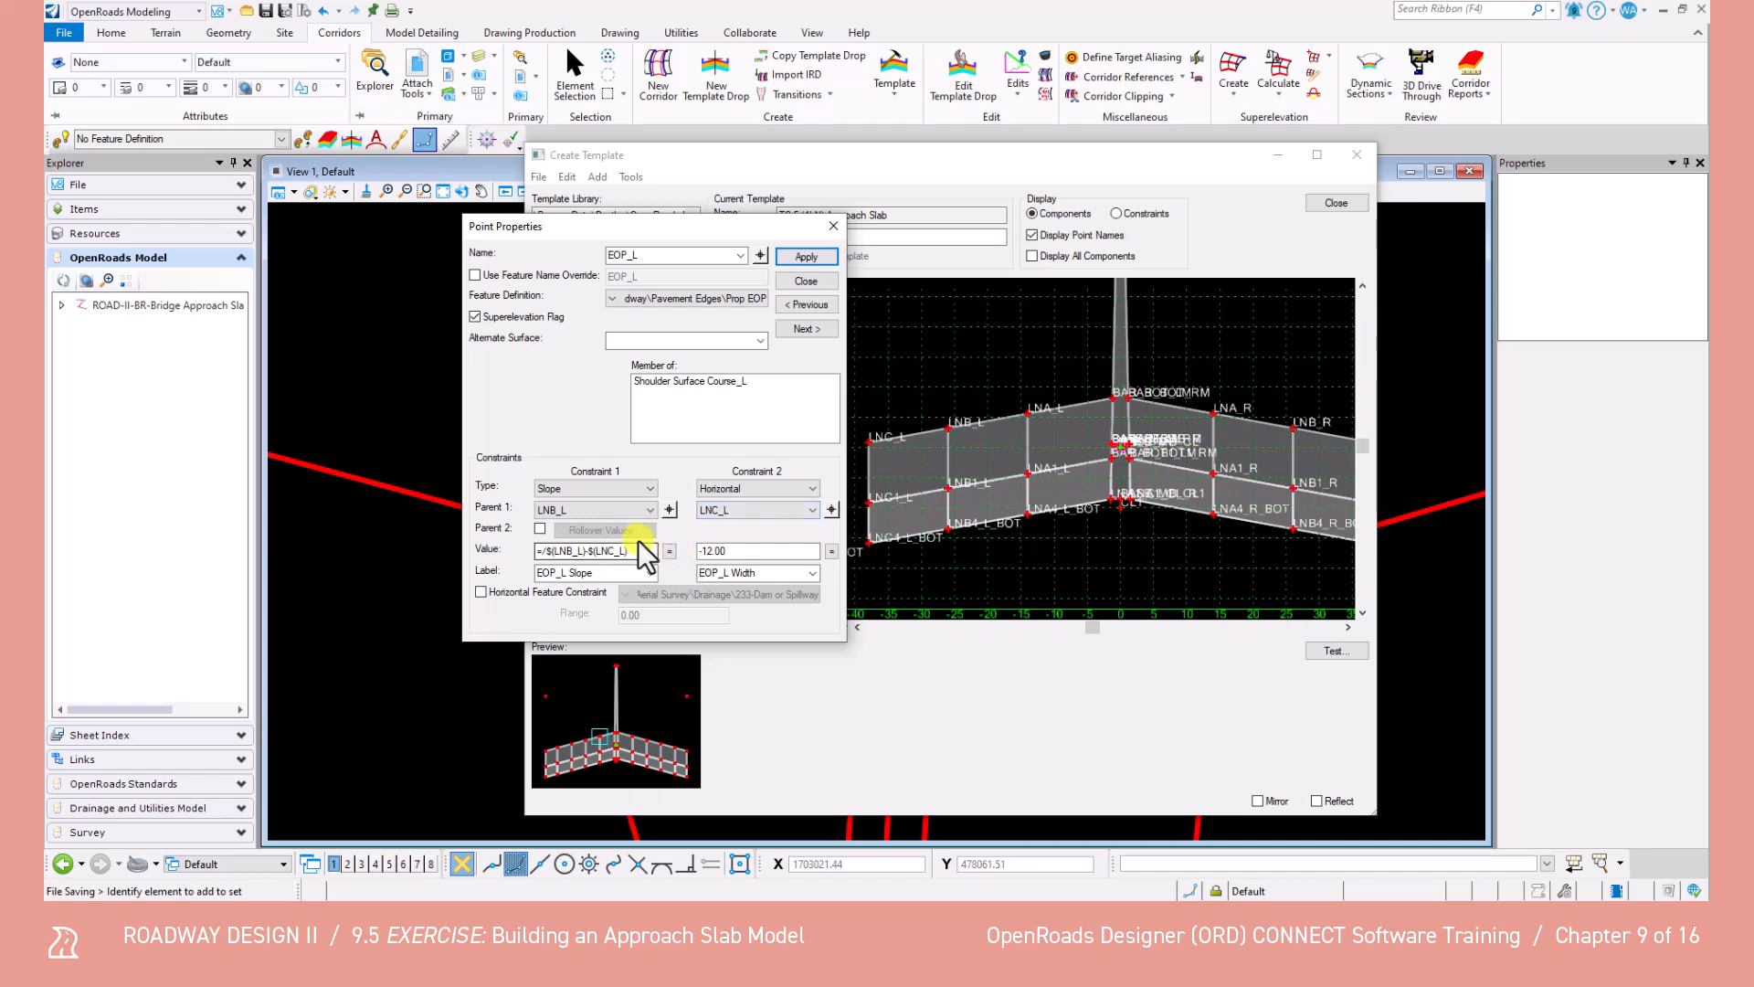
left_click_drag(631, 551, 499, 557)
type("2")
key("Tab")
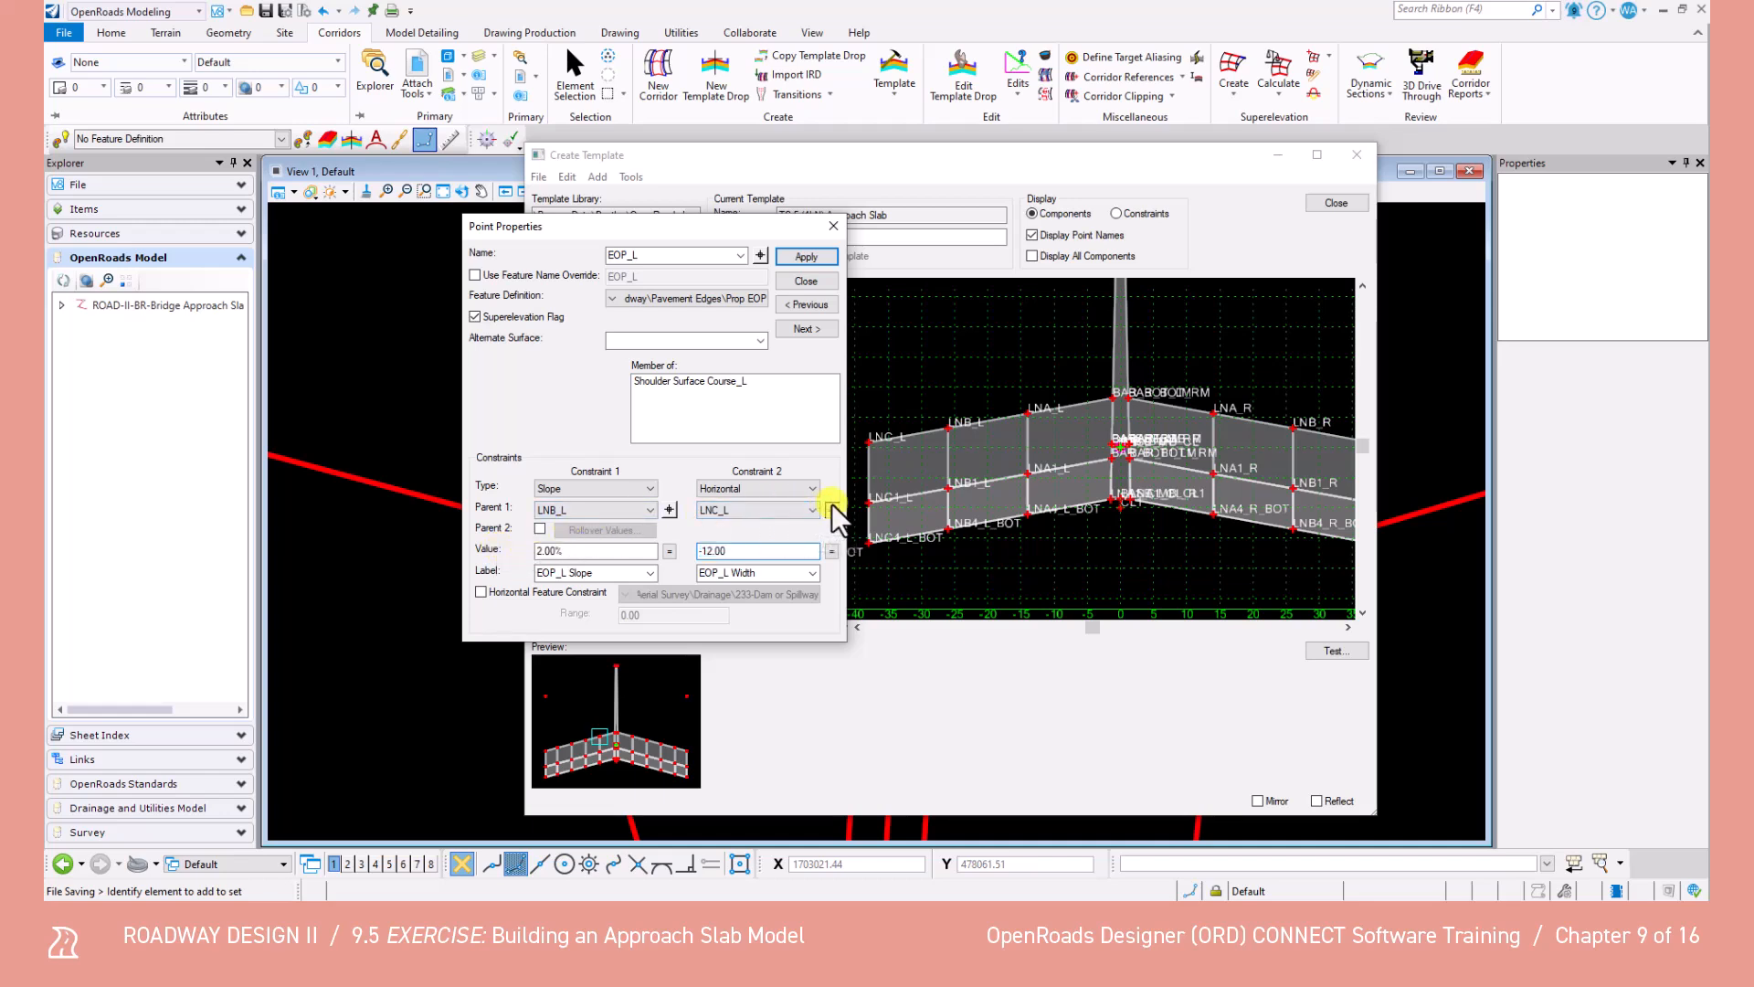
Set the parent of EOP_L's horizontal constraint to LNB_L with a value of -12.00.
key("Return")
left_click(949, 427)
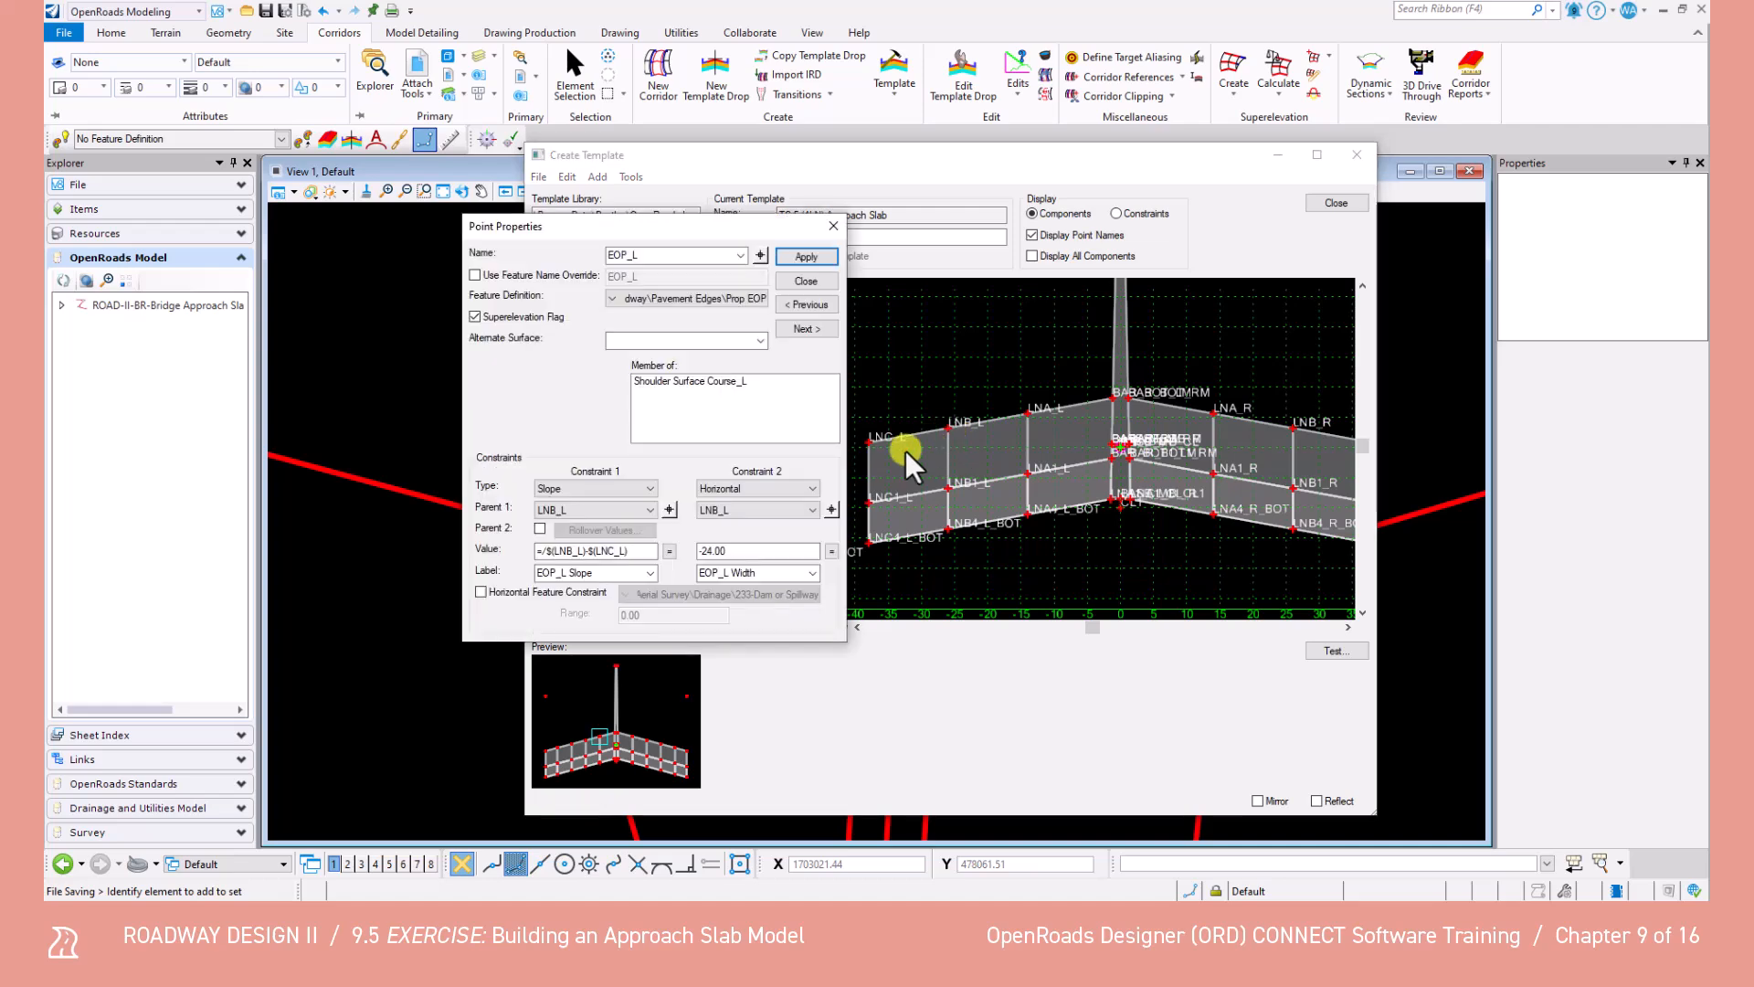
left_click_drag(736, 550, 679, 551)
type("-12")
key("Tab")
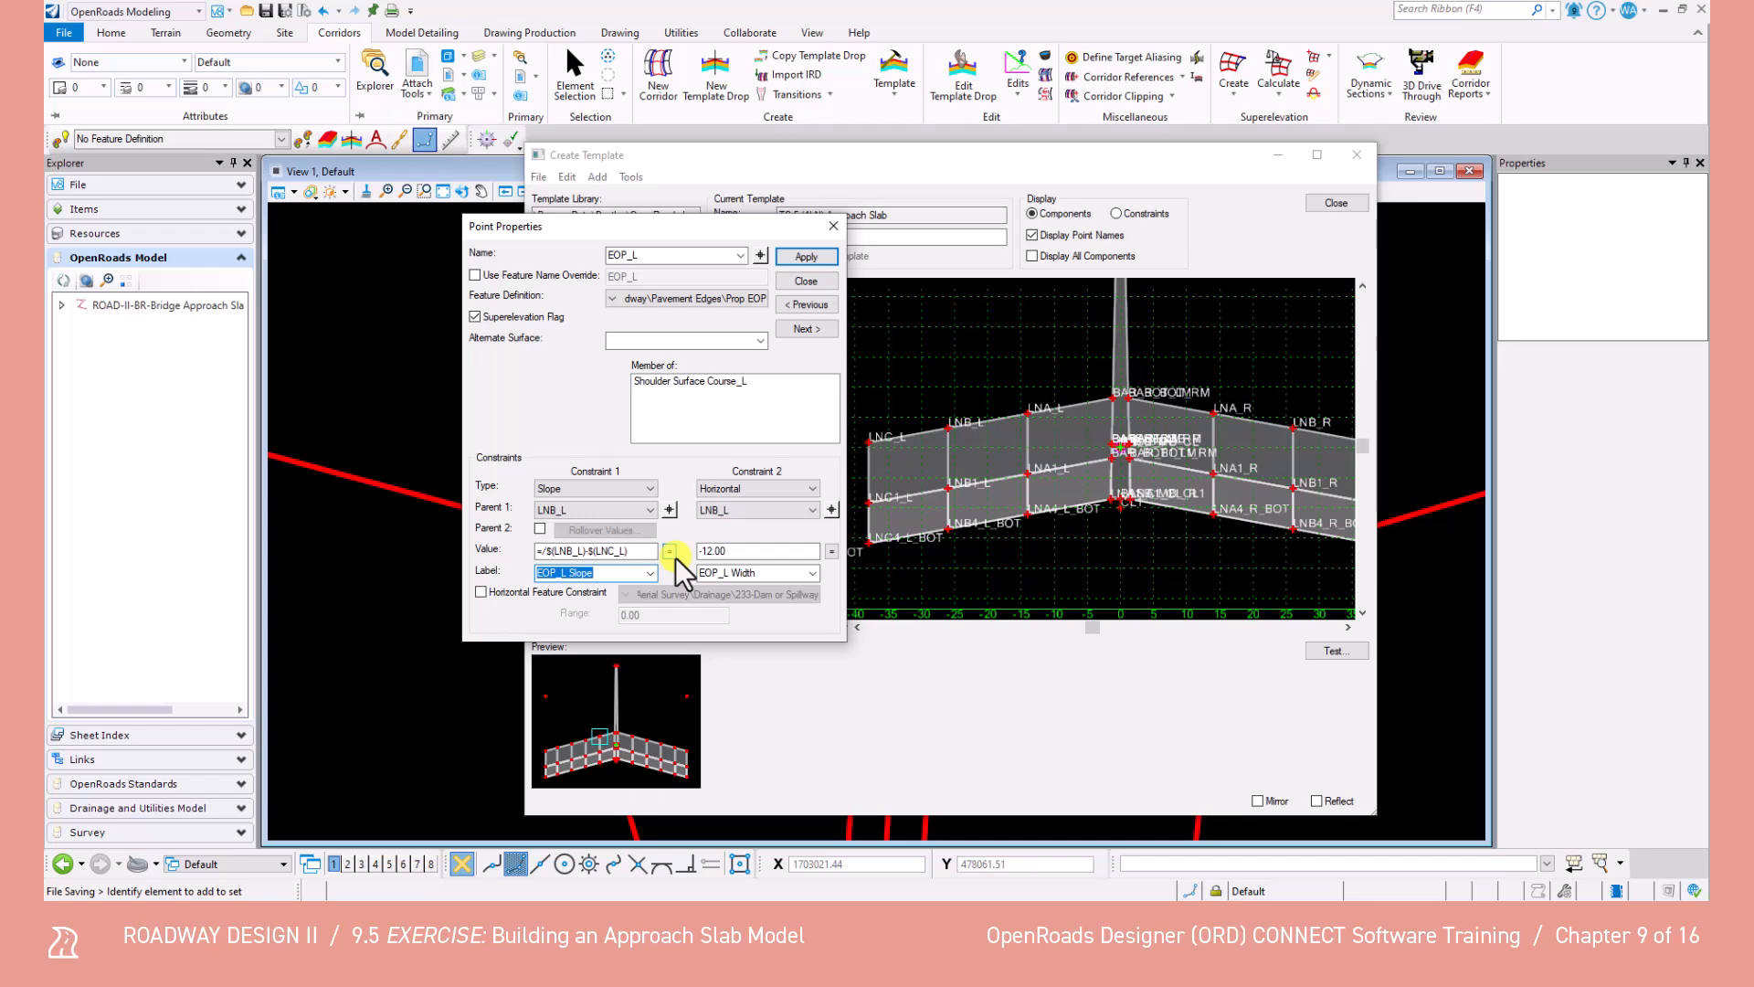
Re-enter EOP_L's slope as 2.00%, apply it, and merge the coincident points so that LNC_L is removed.
left_click_drag(654, 551, 494, 535)
type("2")
key("Return")
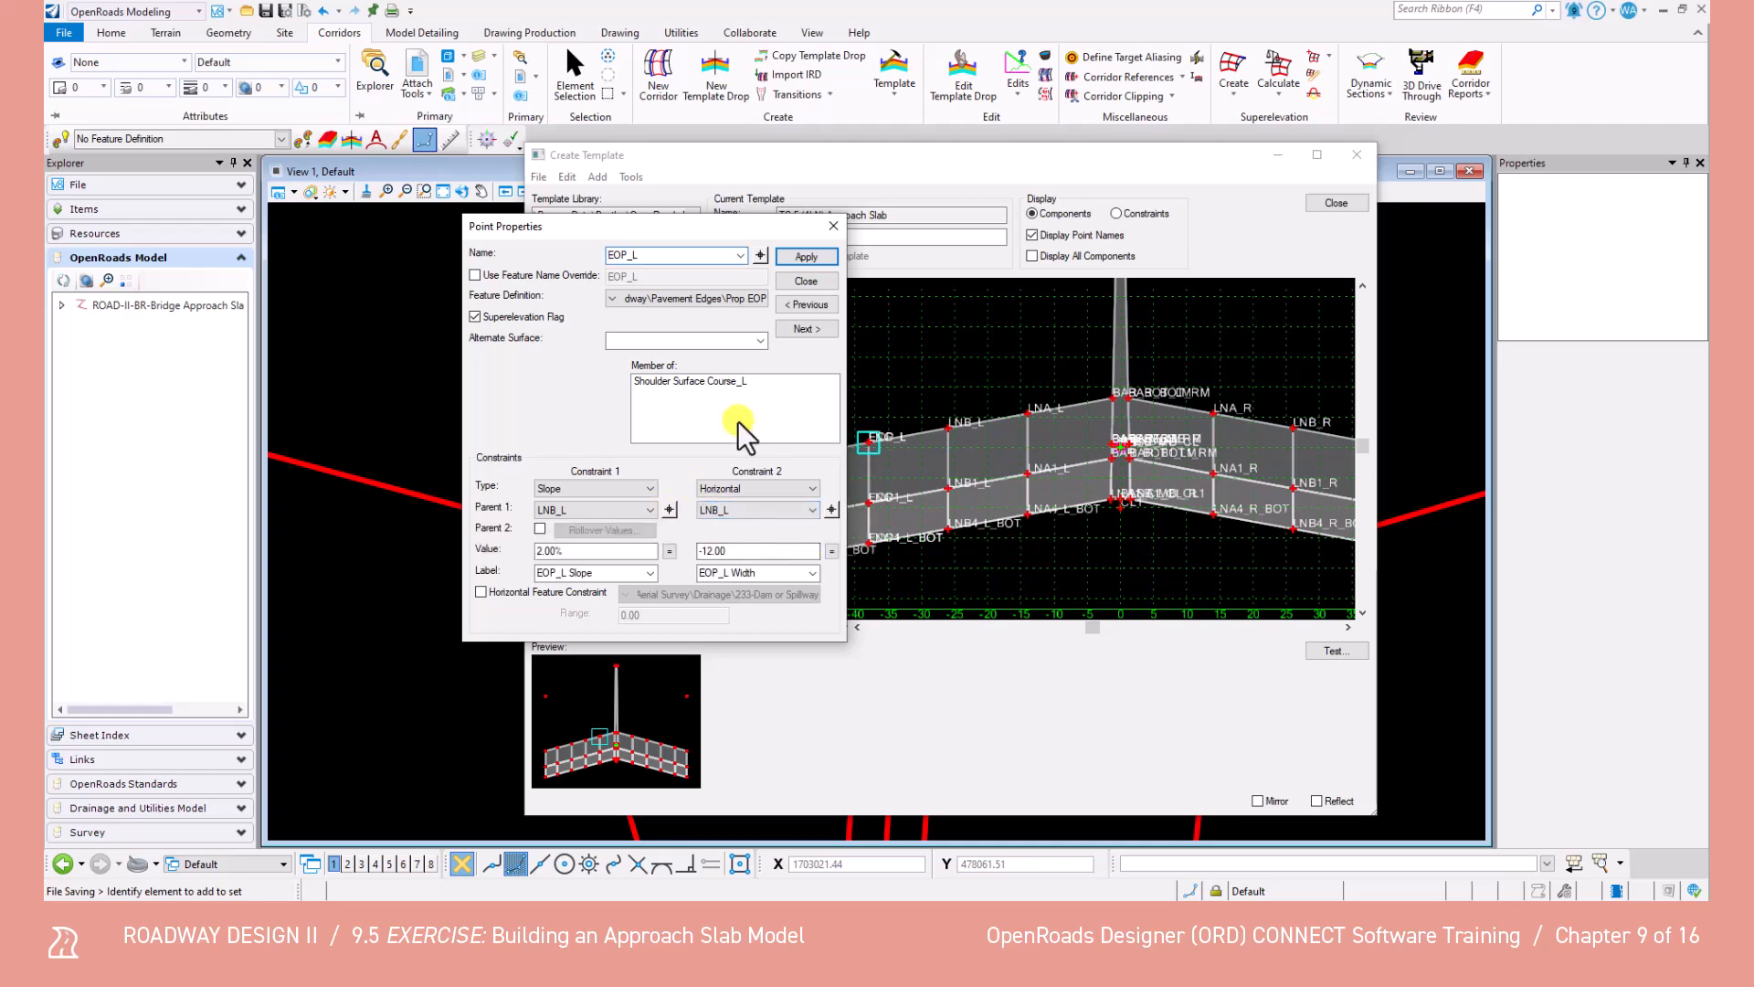
left_click(800, 283)
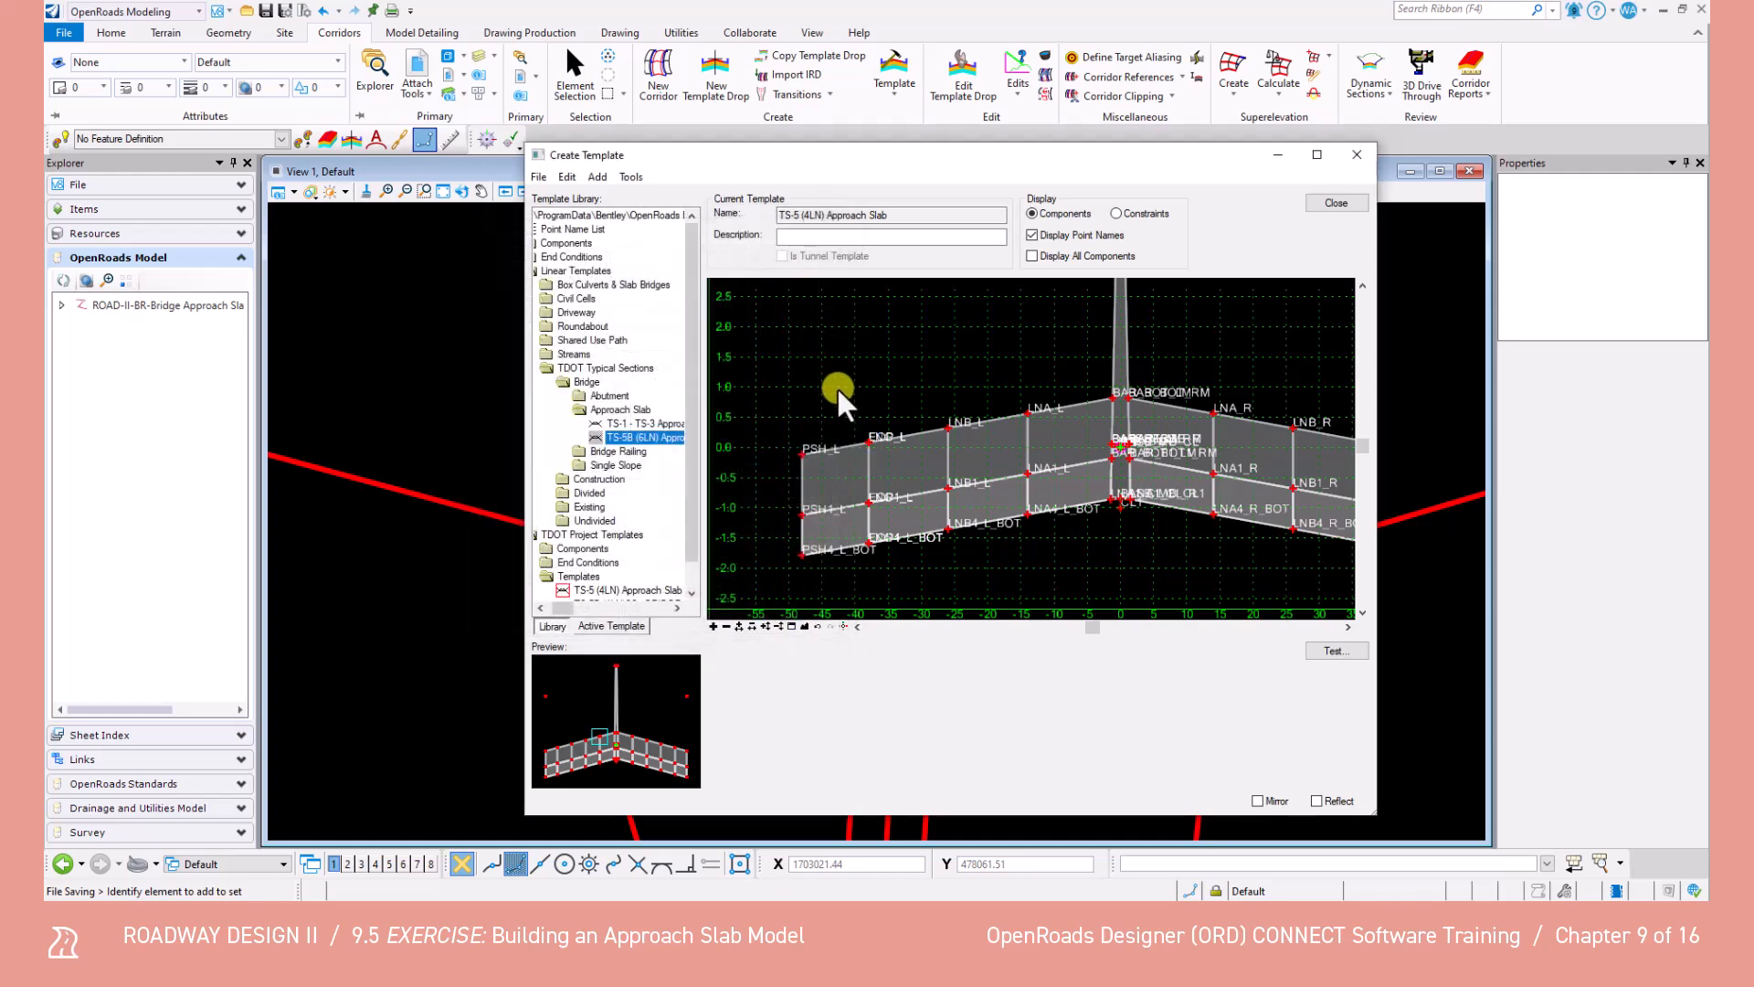
right_click(870, 442)
left_click(939, 631)
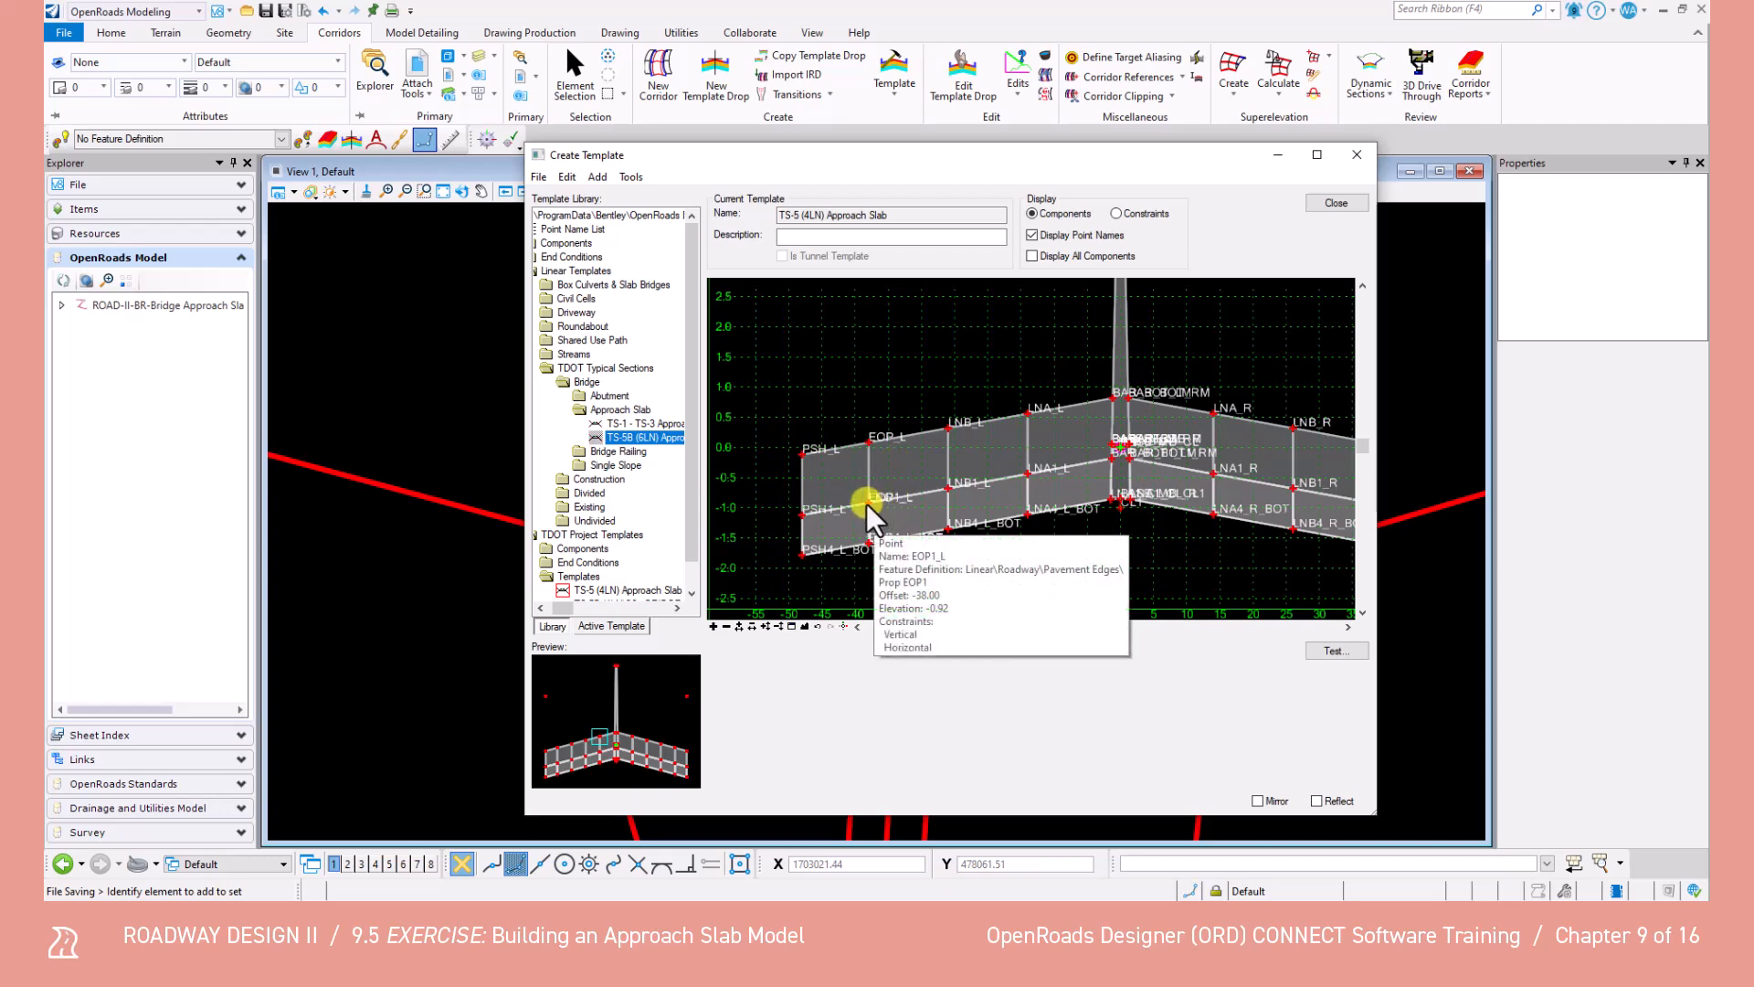
Change EOP1_L's vertical constraint to a Slope constraint with parent LNB1_L and value 2.00%, and apply it.
double_click(866, 500)
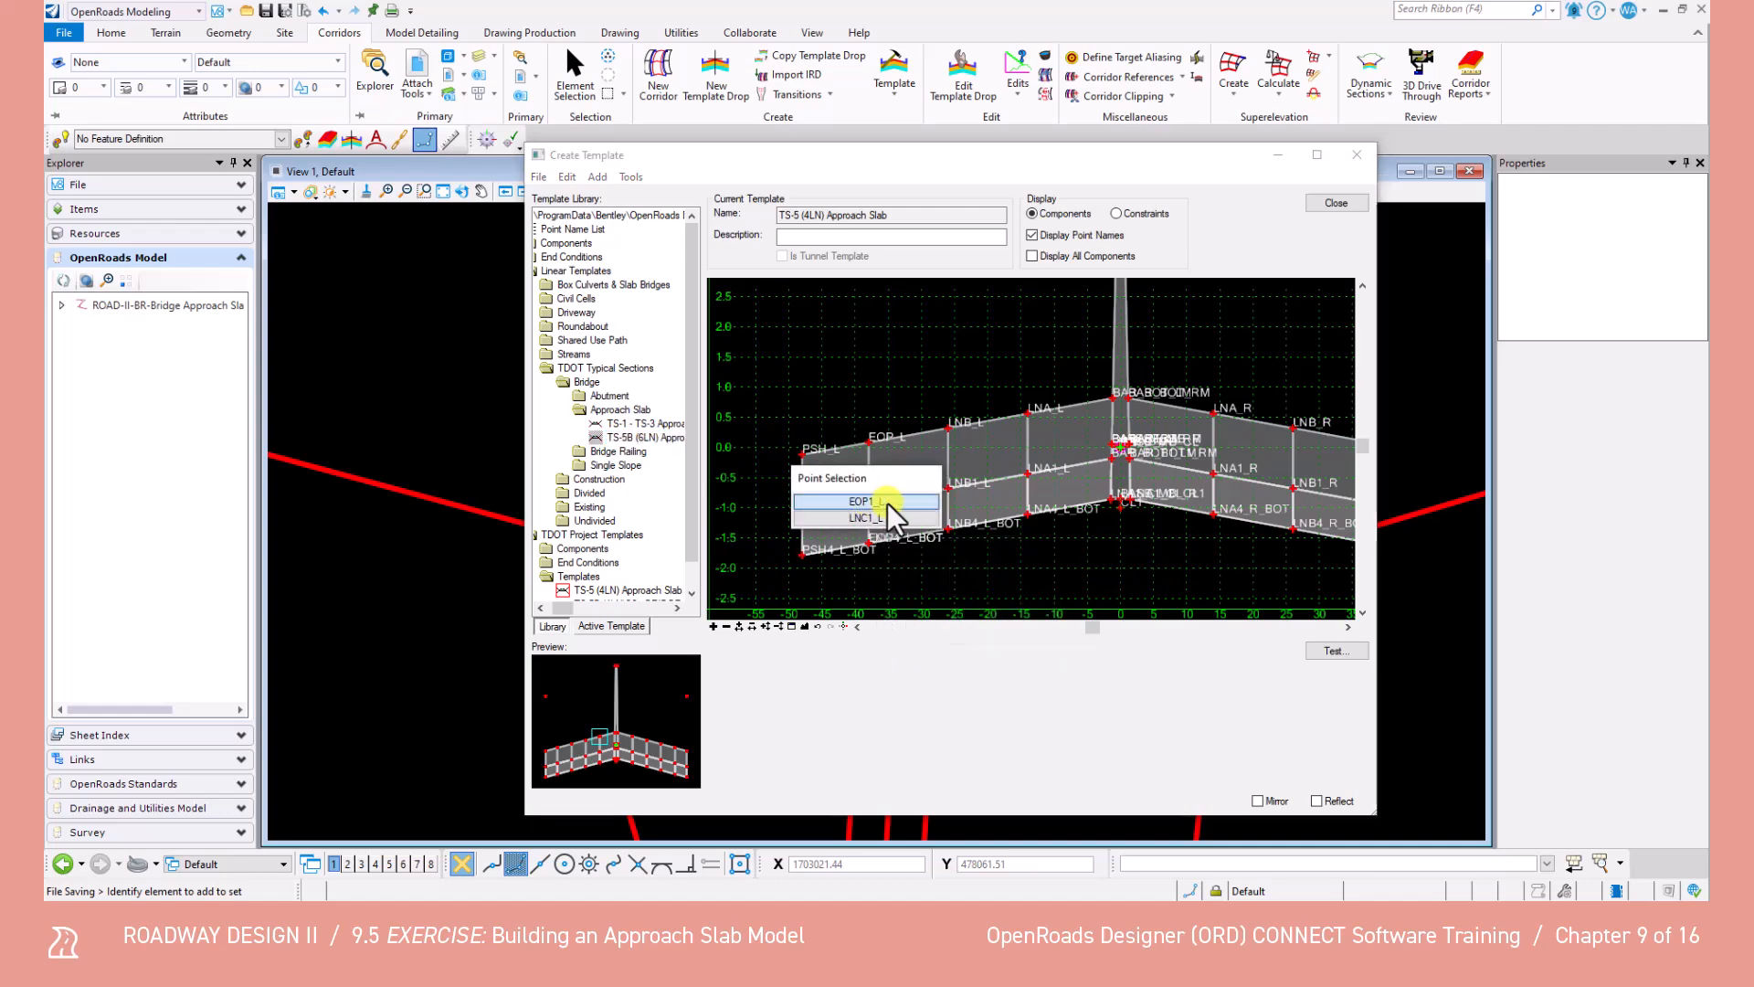
left_click(887, 501)
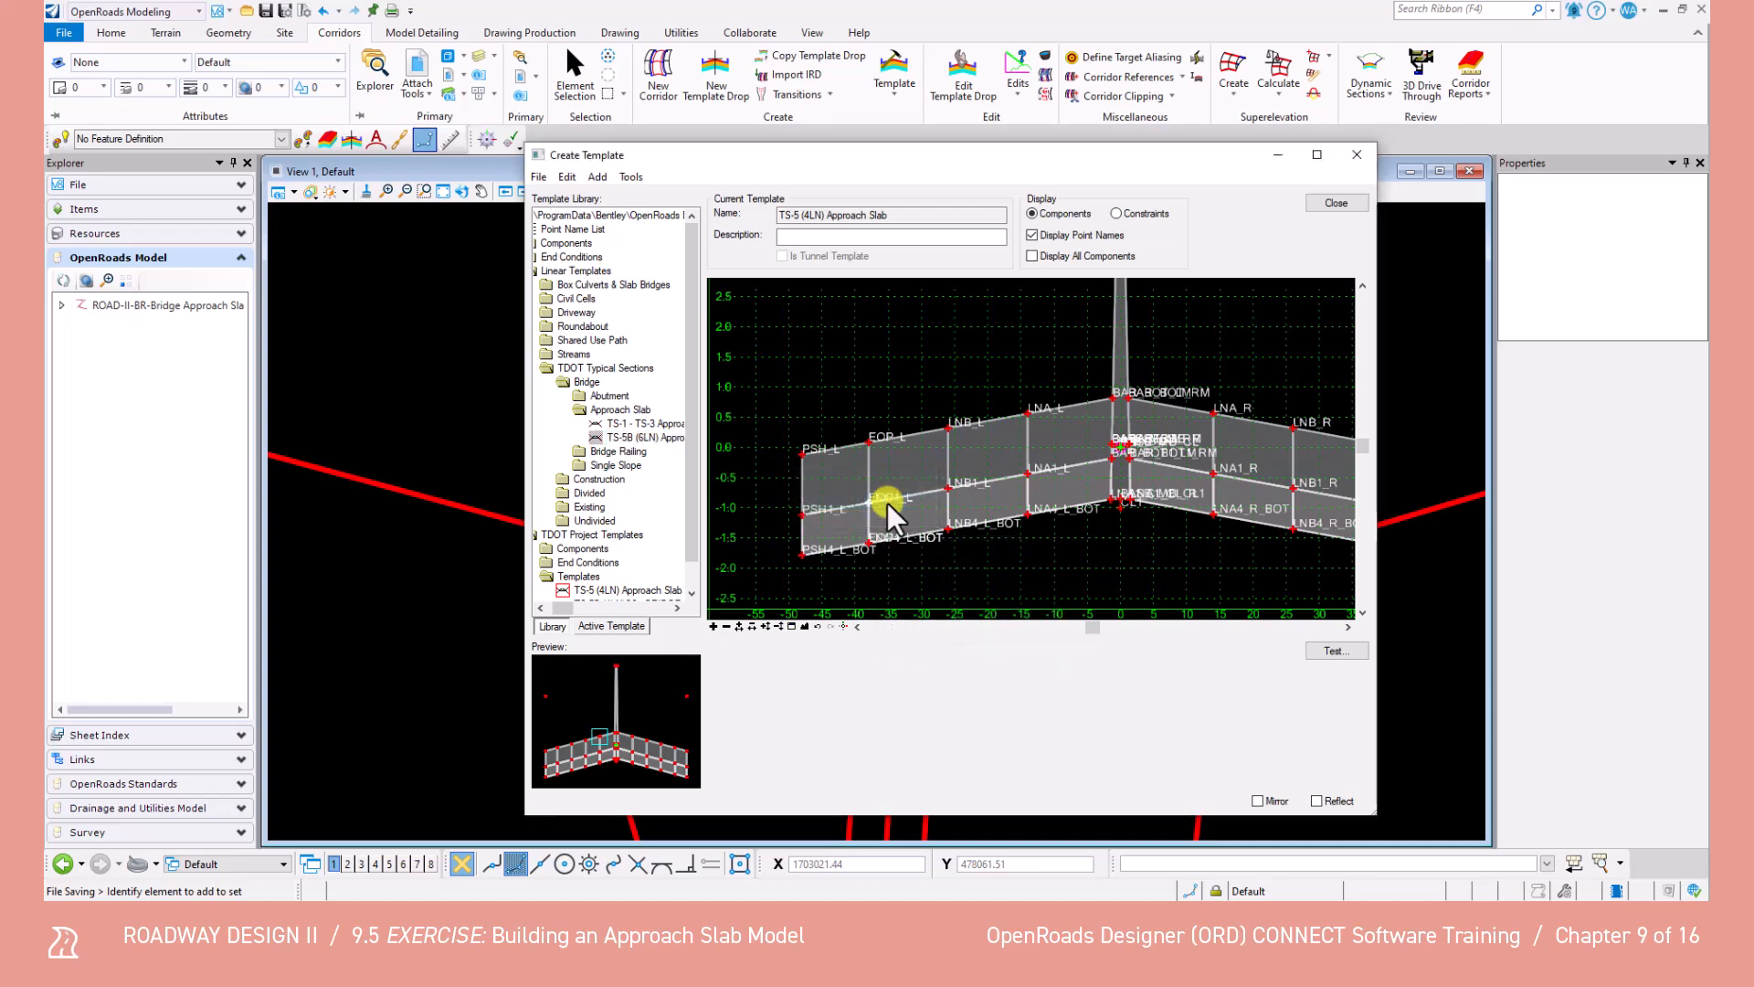
double_click(886, 503)
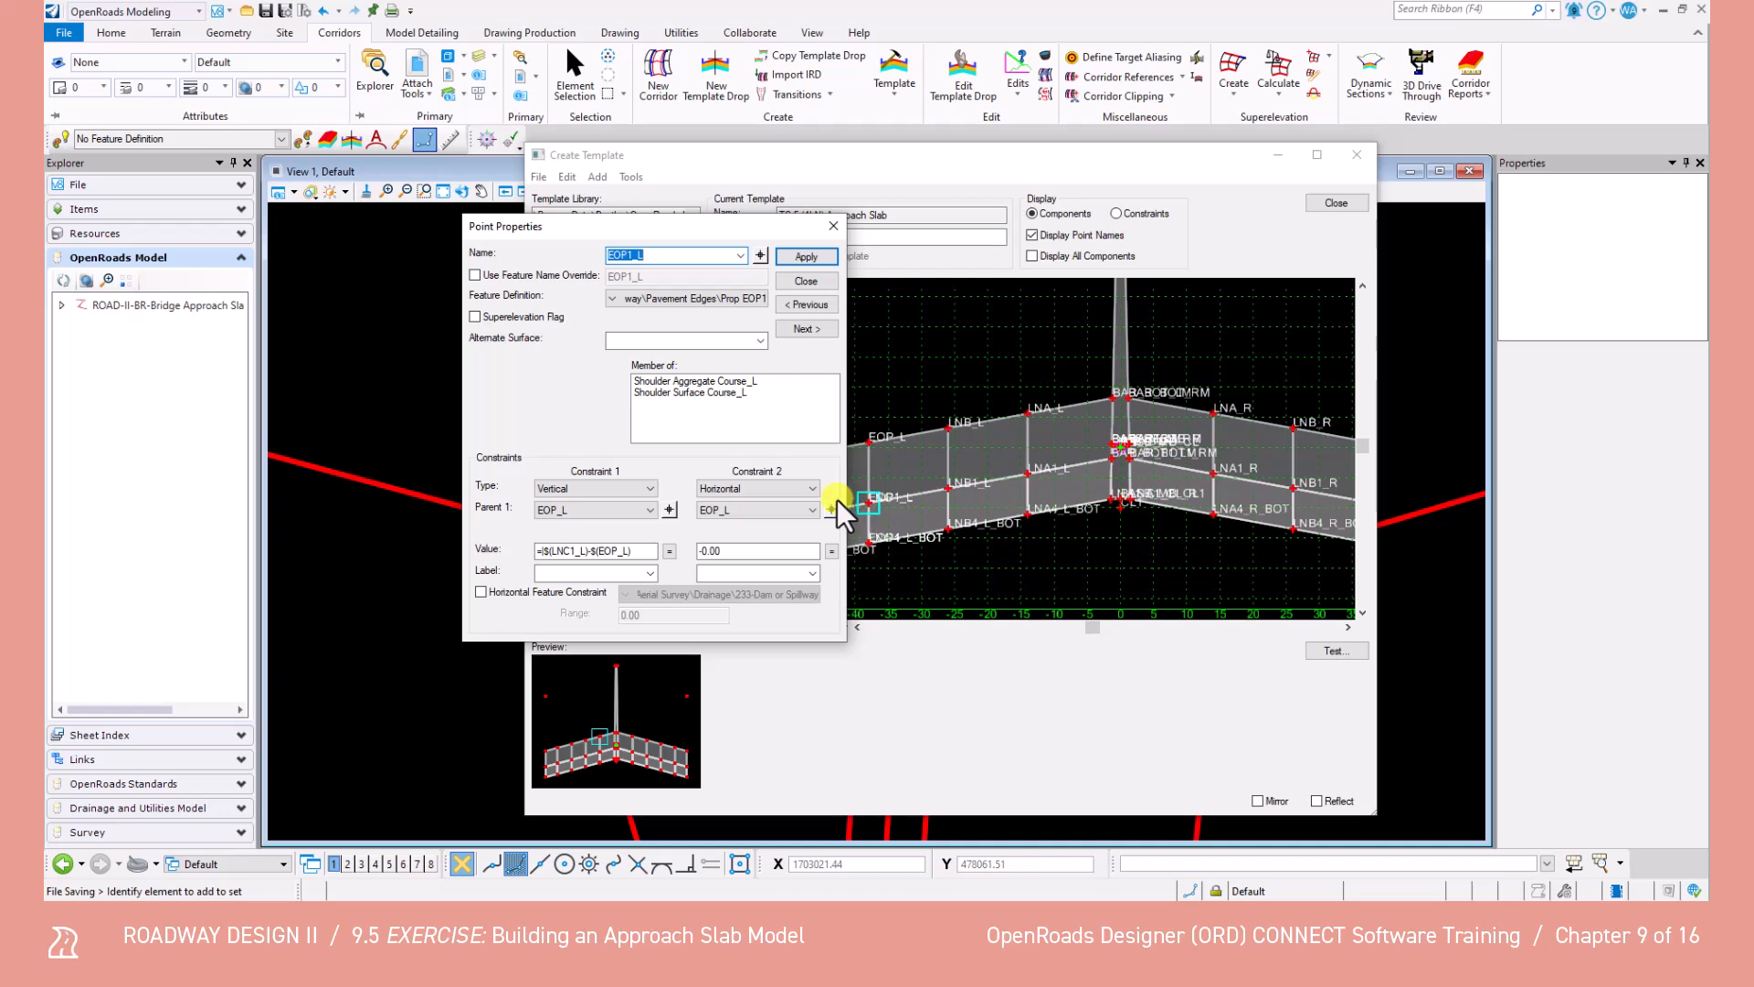
left_click(631, 490)
left_click(598, 534)
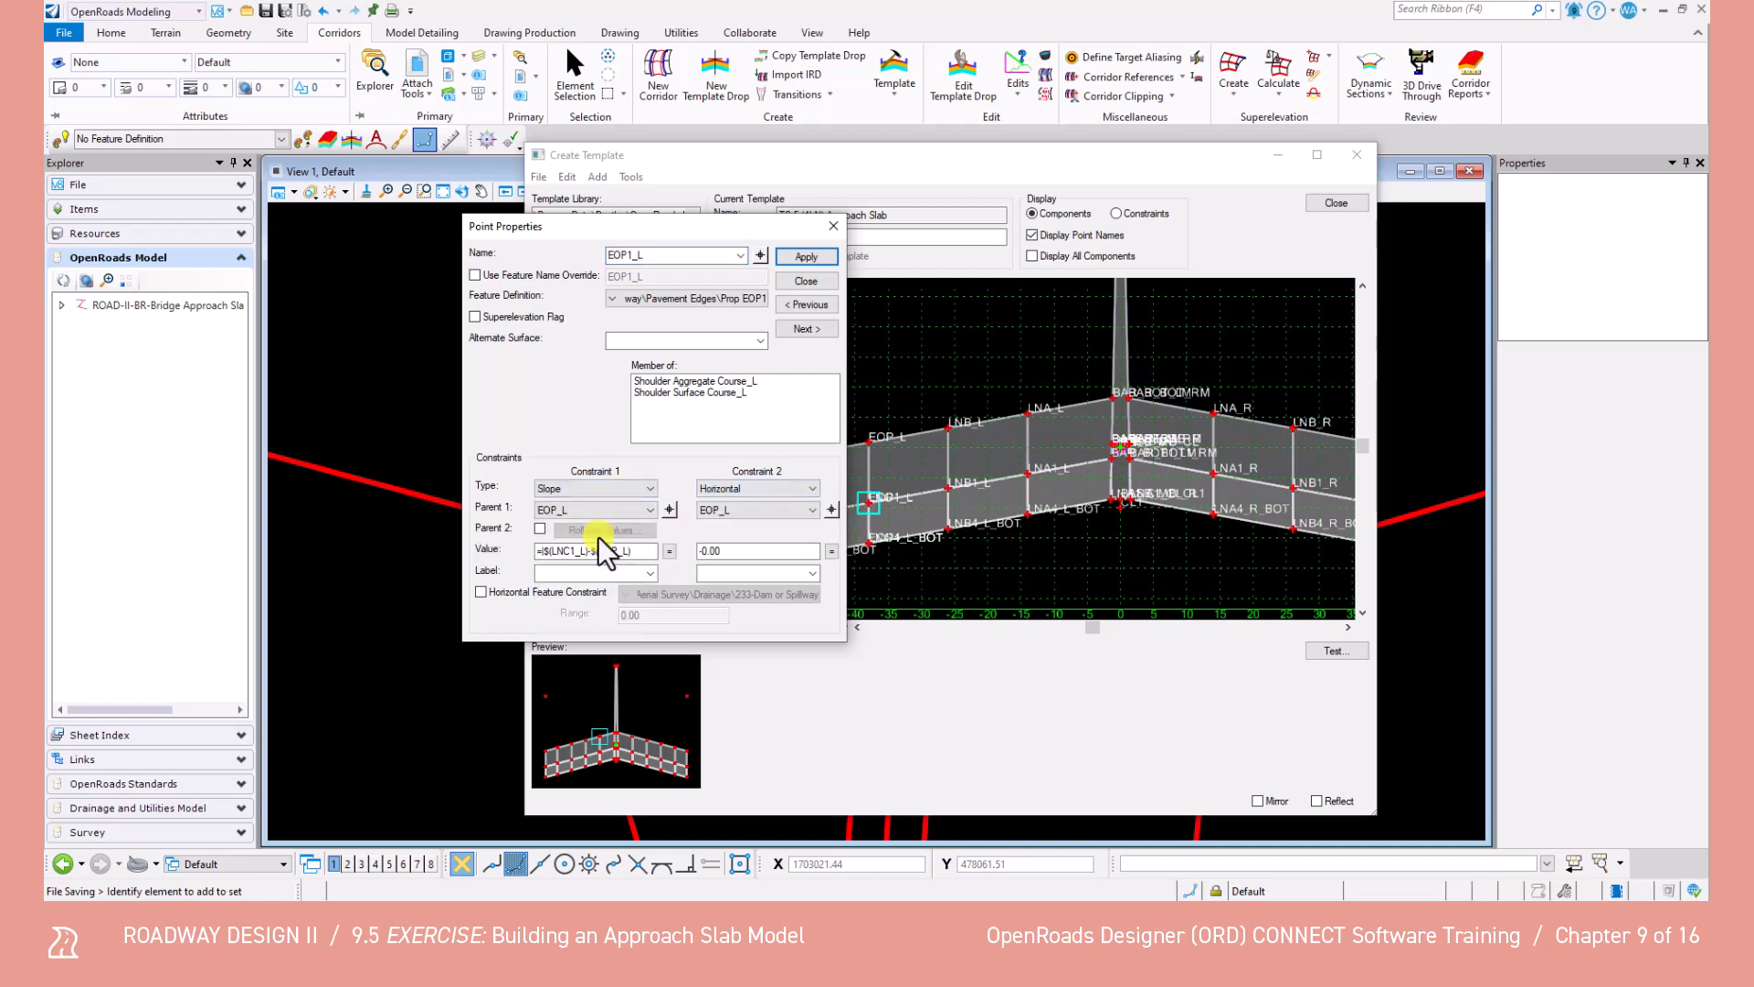
left_click(671, 508)
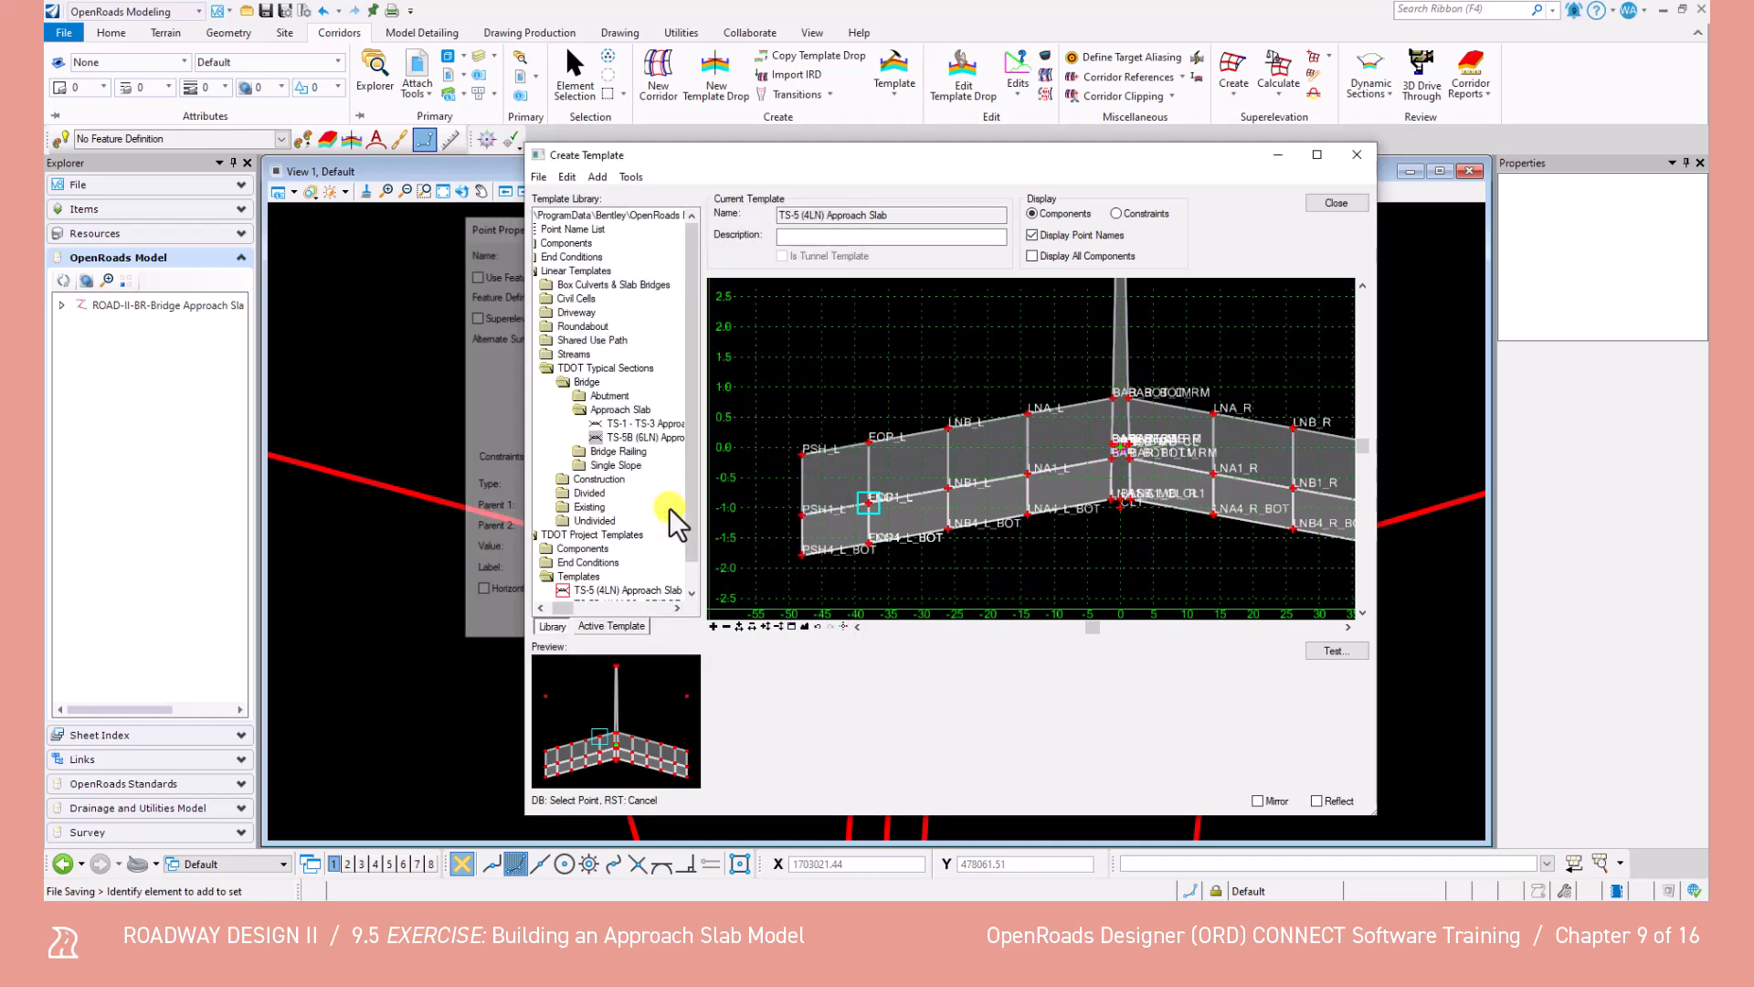
left_click(946, 486)
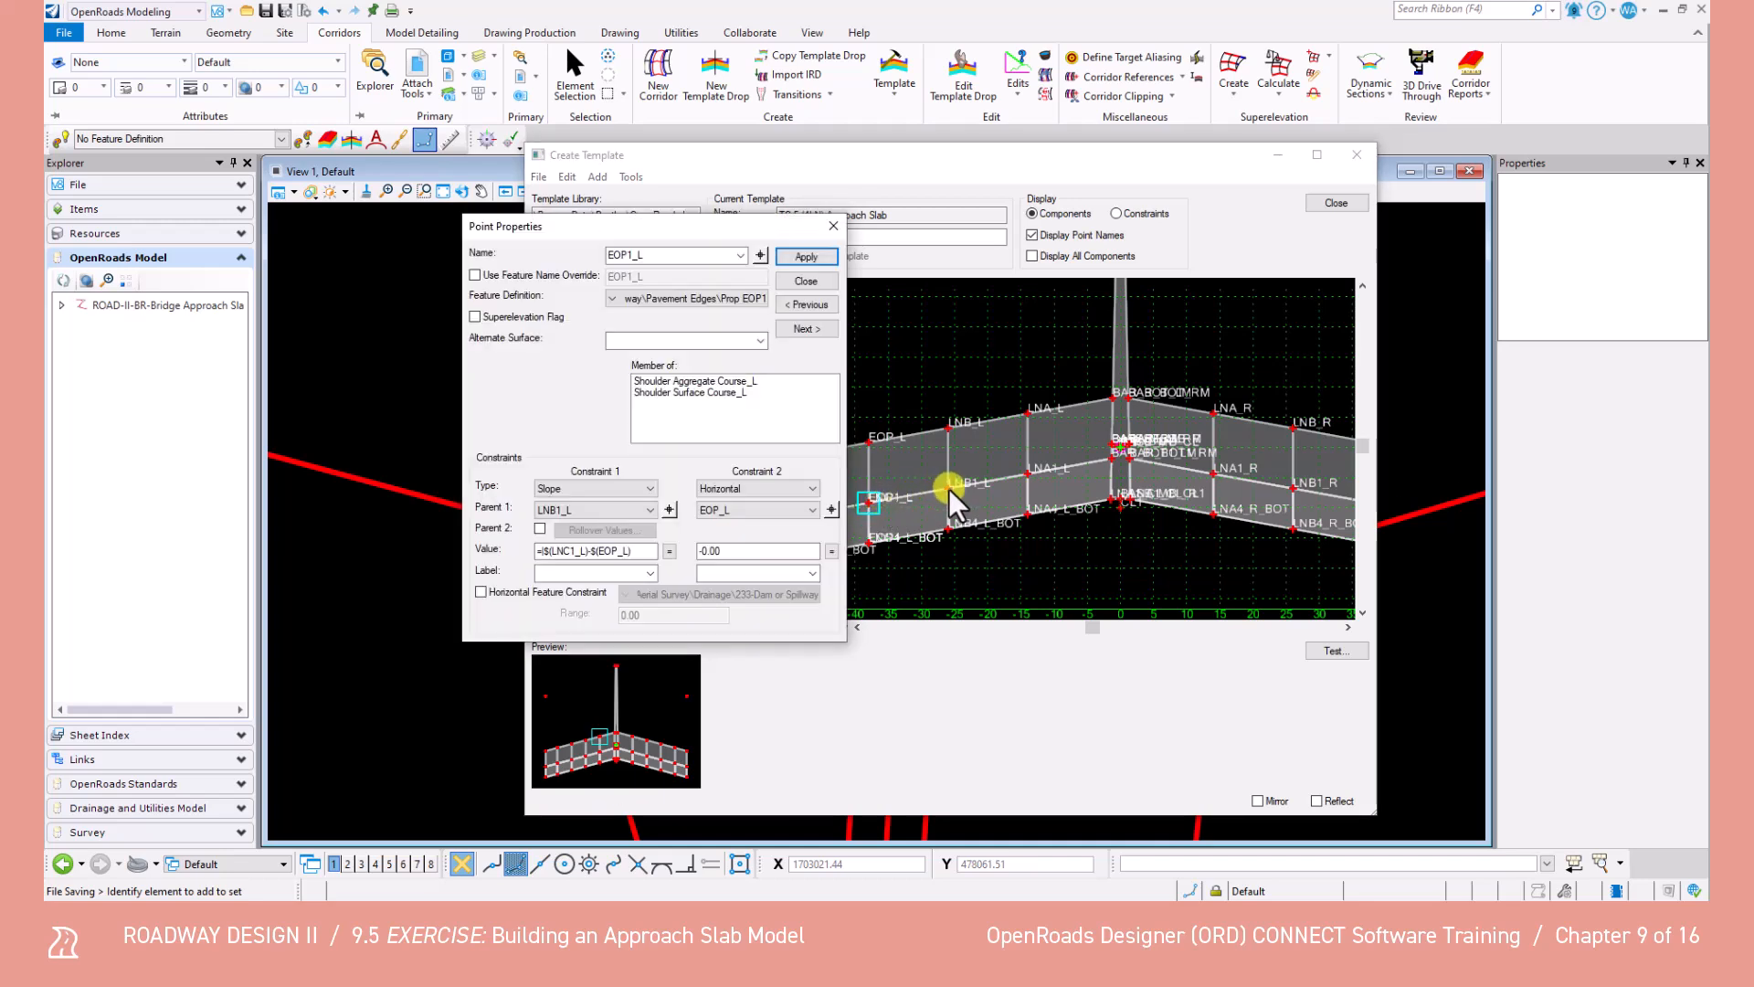
double_click(615, 550)
type("2")
key("Tab")
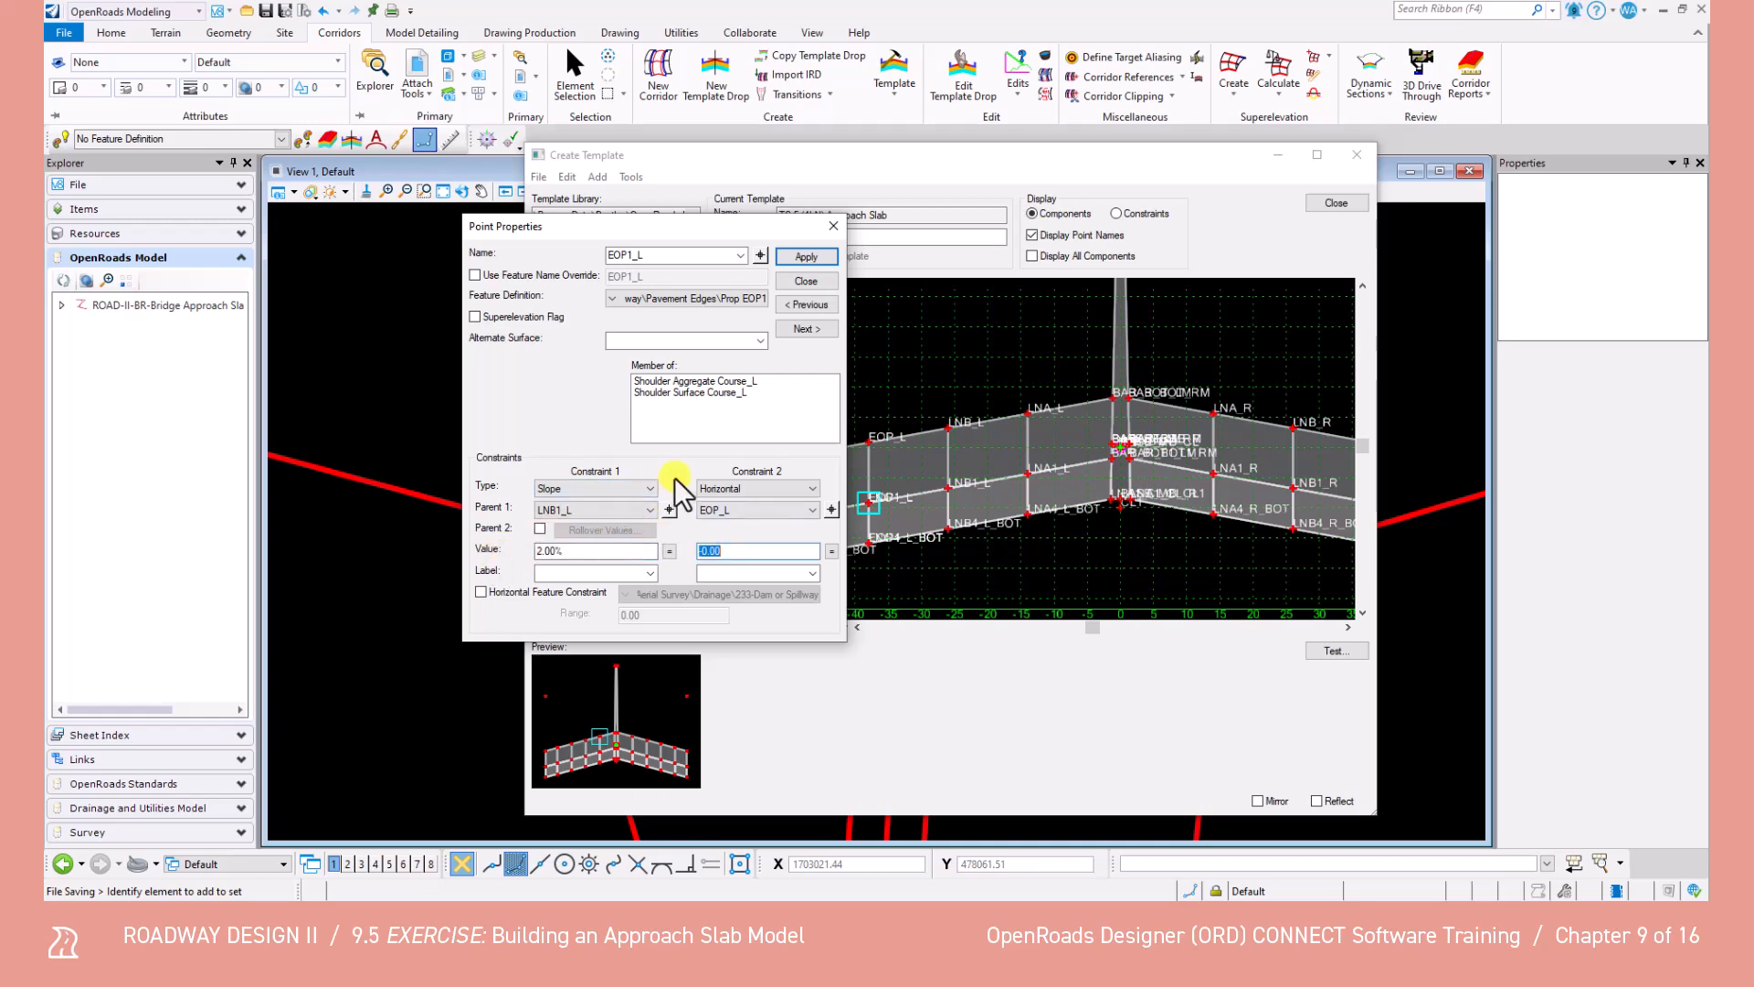
left_click(804, 257)
left_click(808, 280)
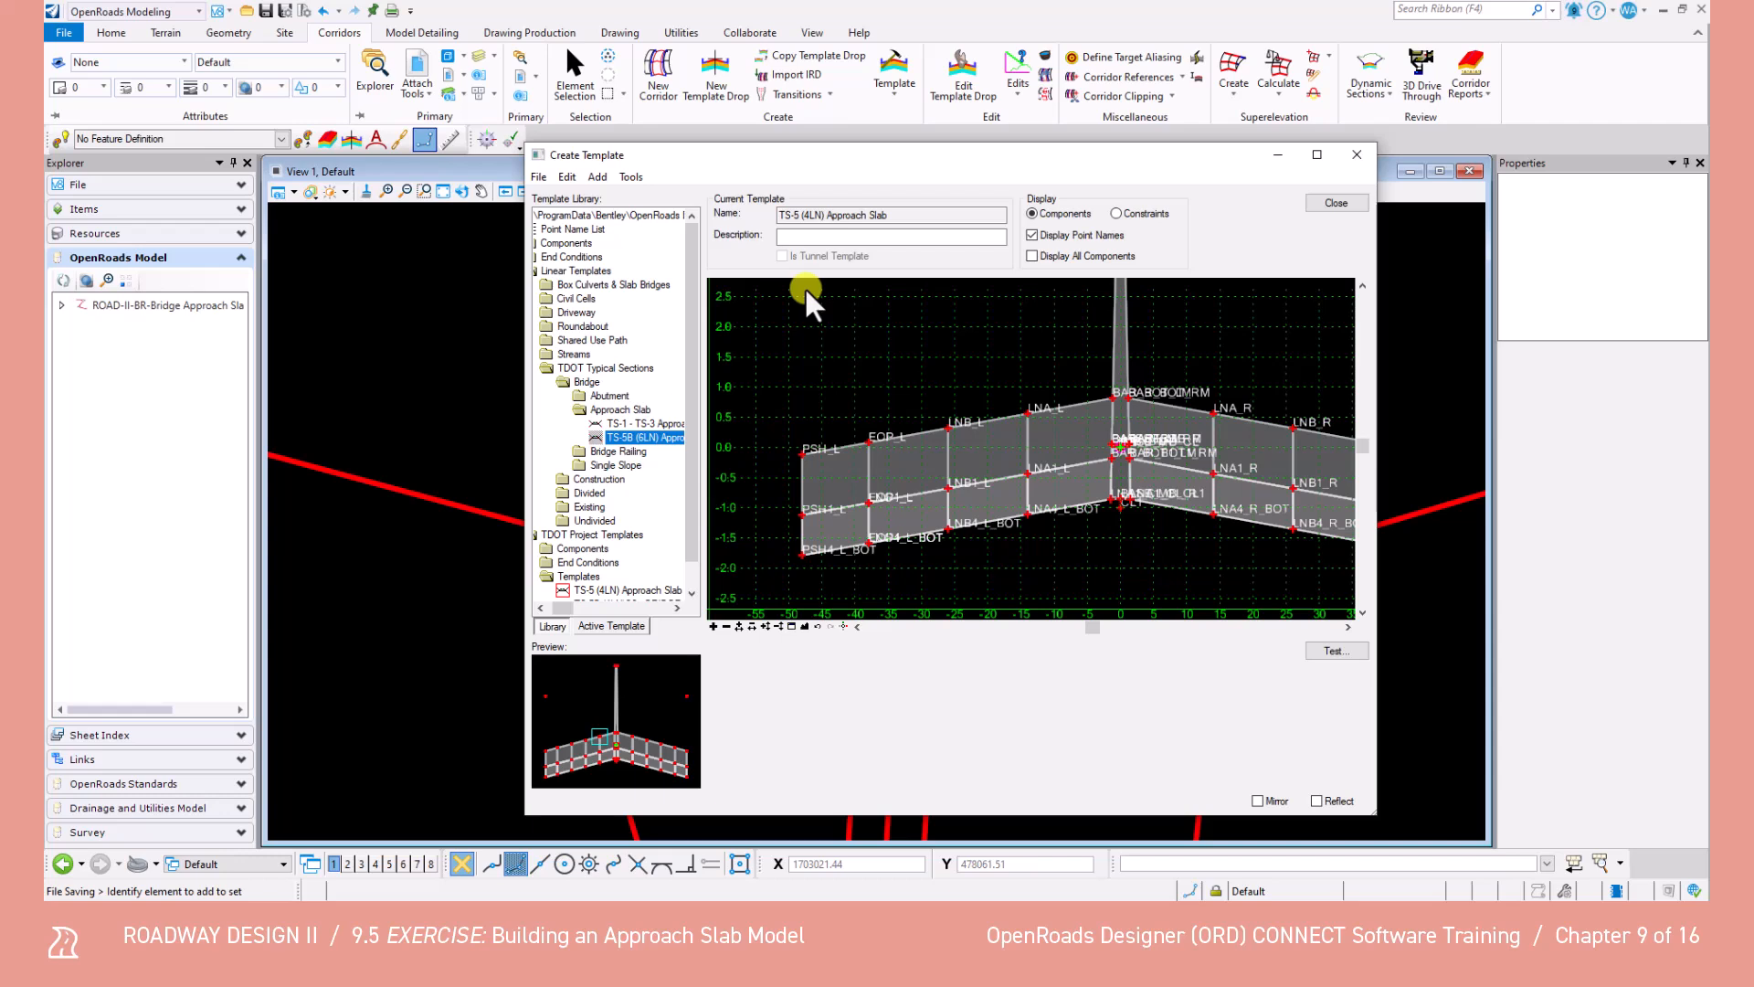
Merge the coincident points EOP1_L and LNC1_L, removing LNC1_L.
right_click(872, 506)
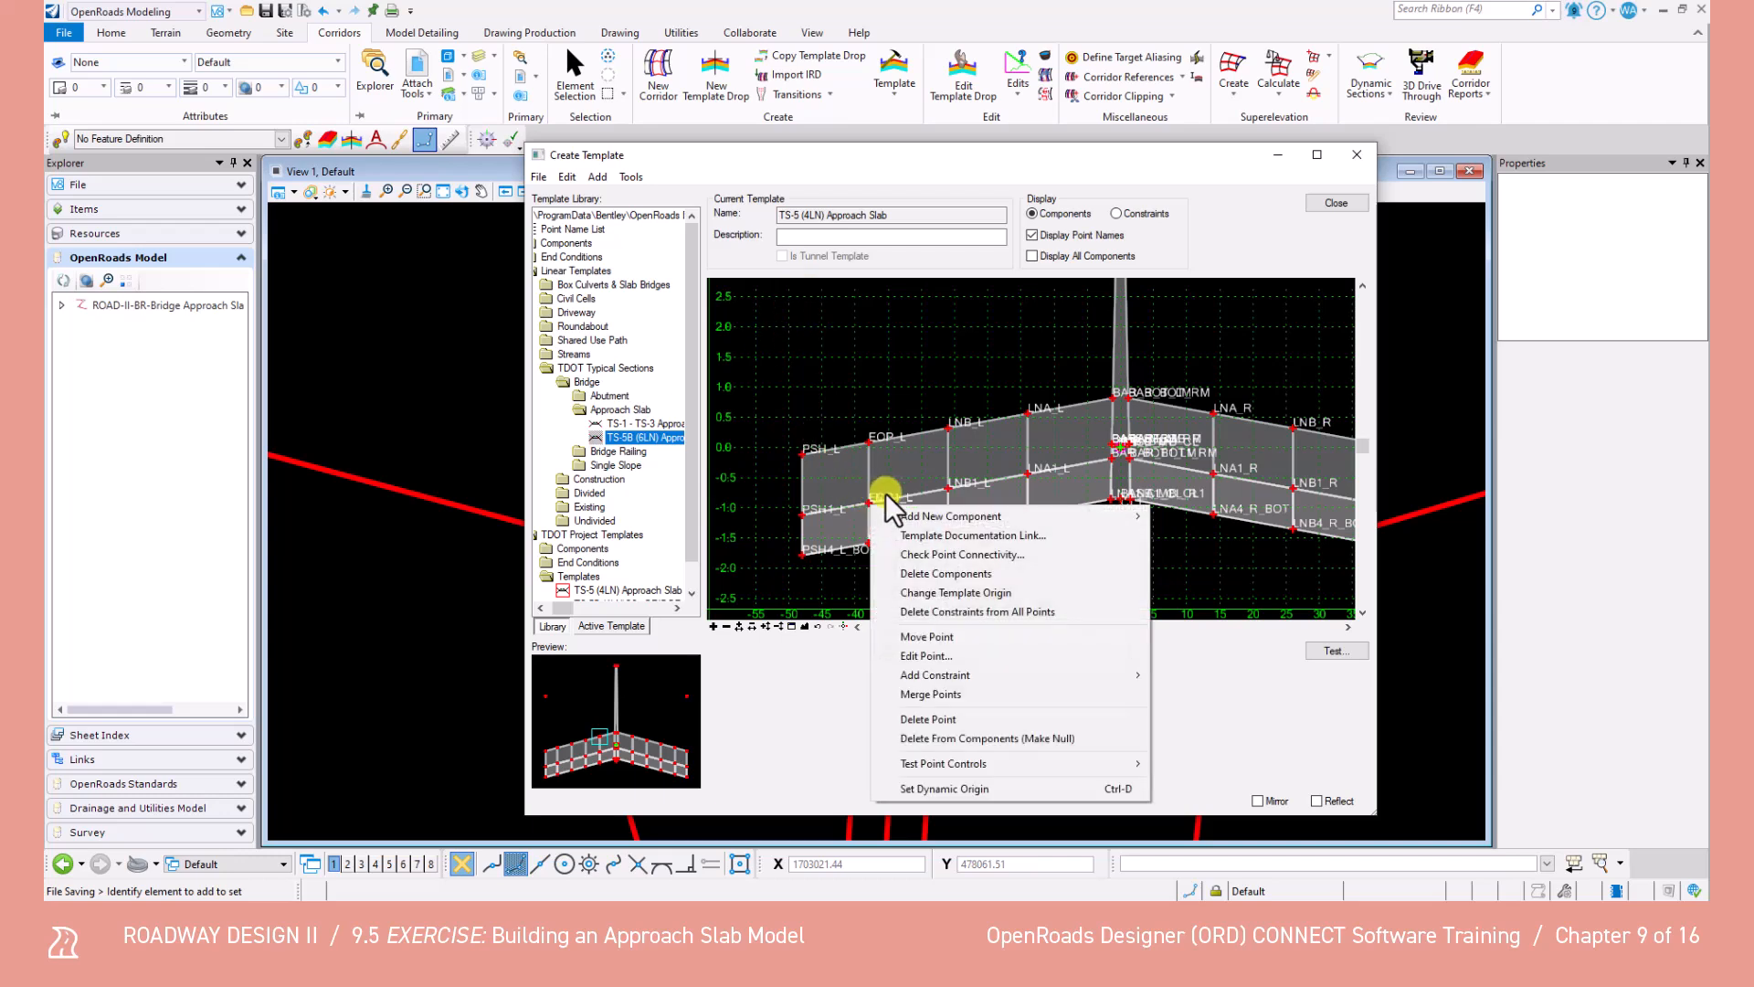
left_click(946, 693)
left_click(891, 521)
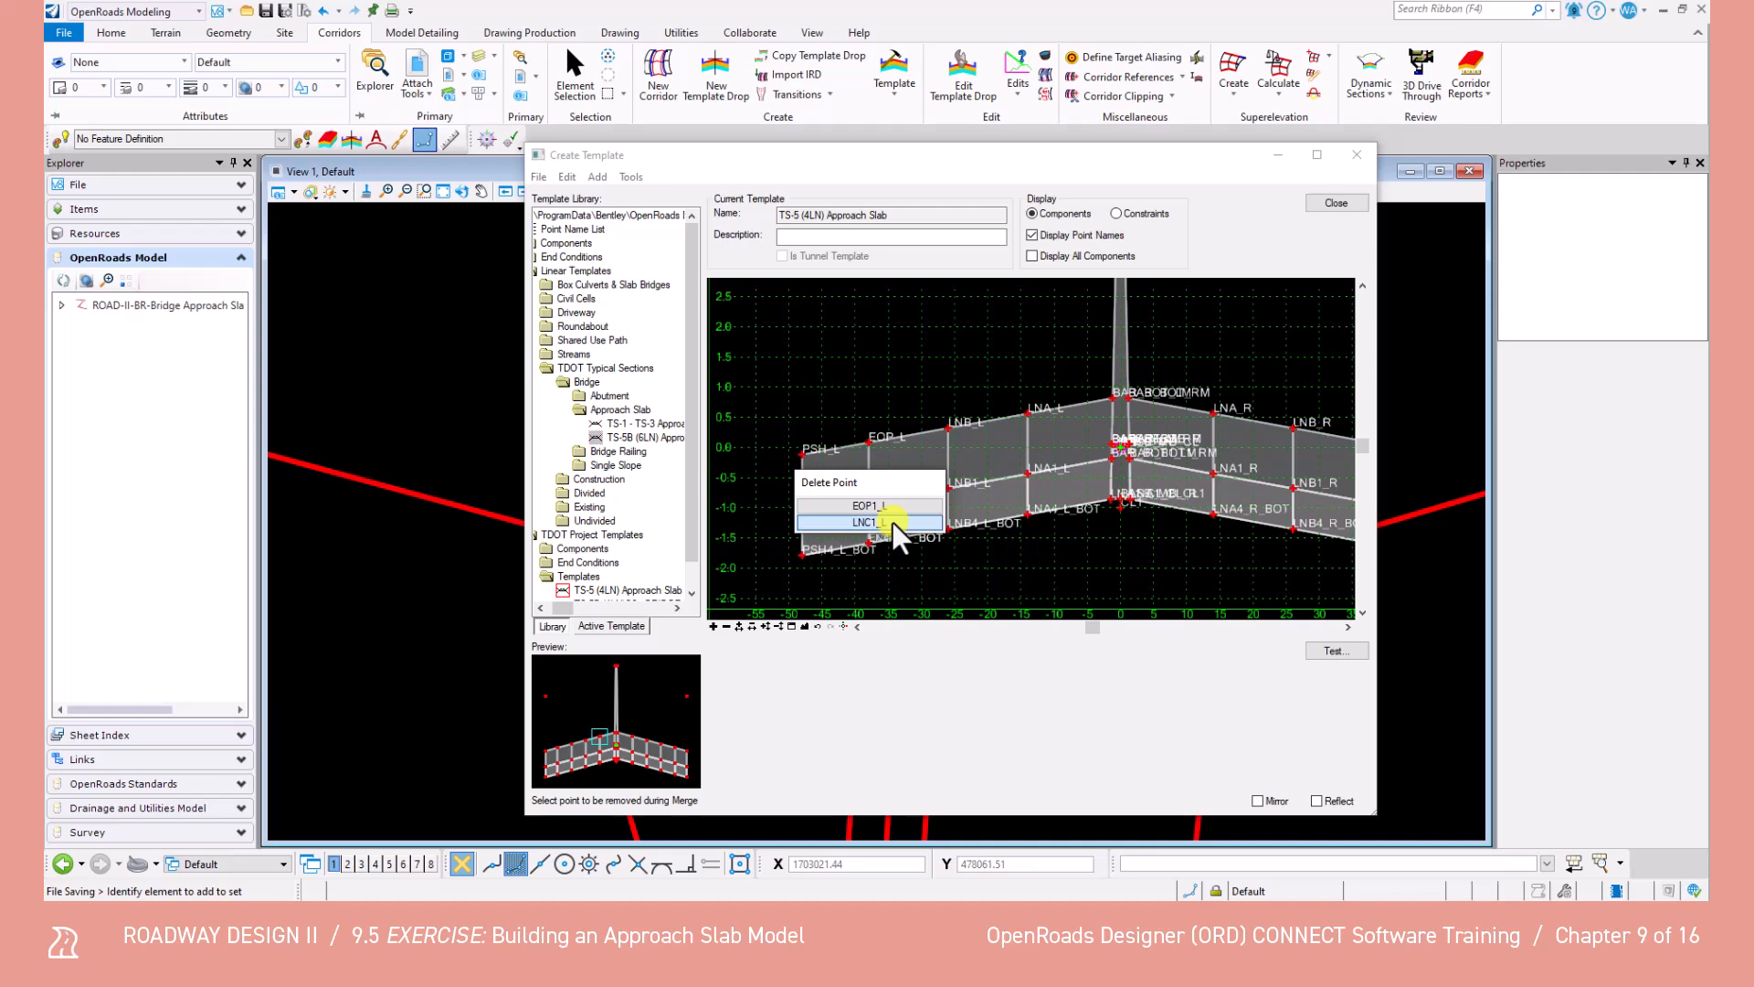
left_click(892, 523)
Merge the coincident bottom points EOP4_L_BOT and LNC4_L_BOT, removing LNC4_L_BOT.
scroll(870, 548, "up", 2)
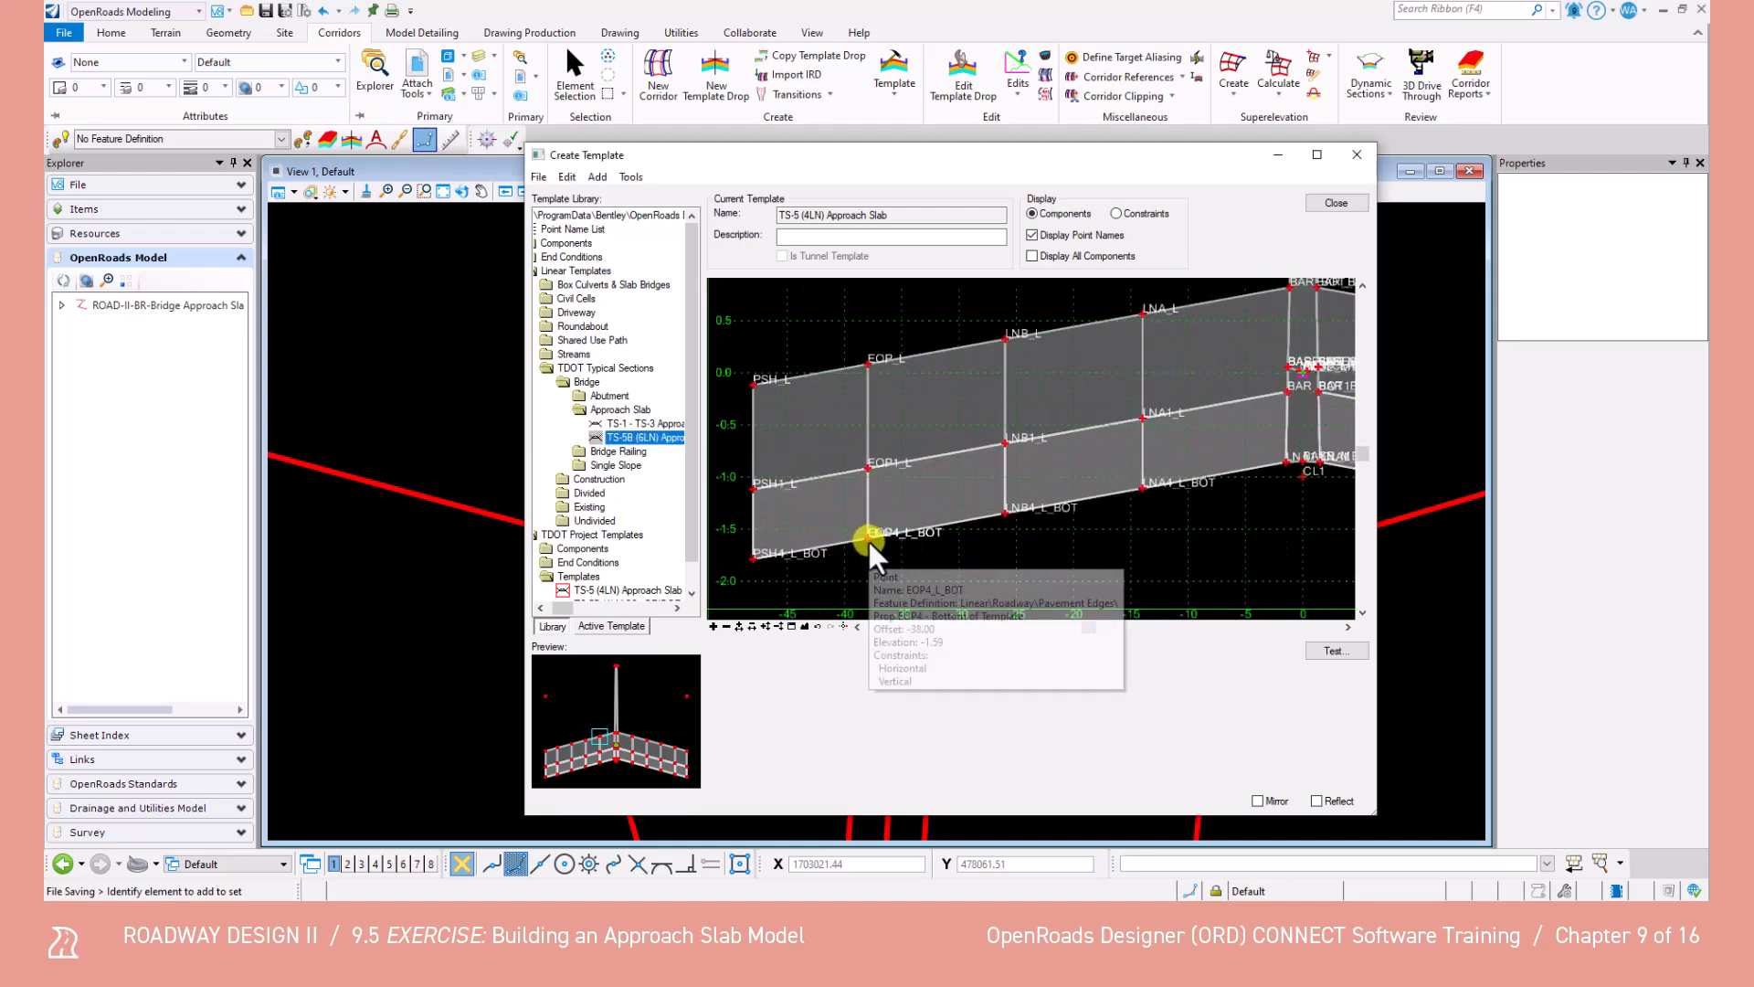
right_click(868, 540)
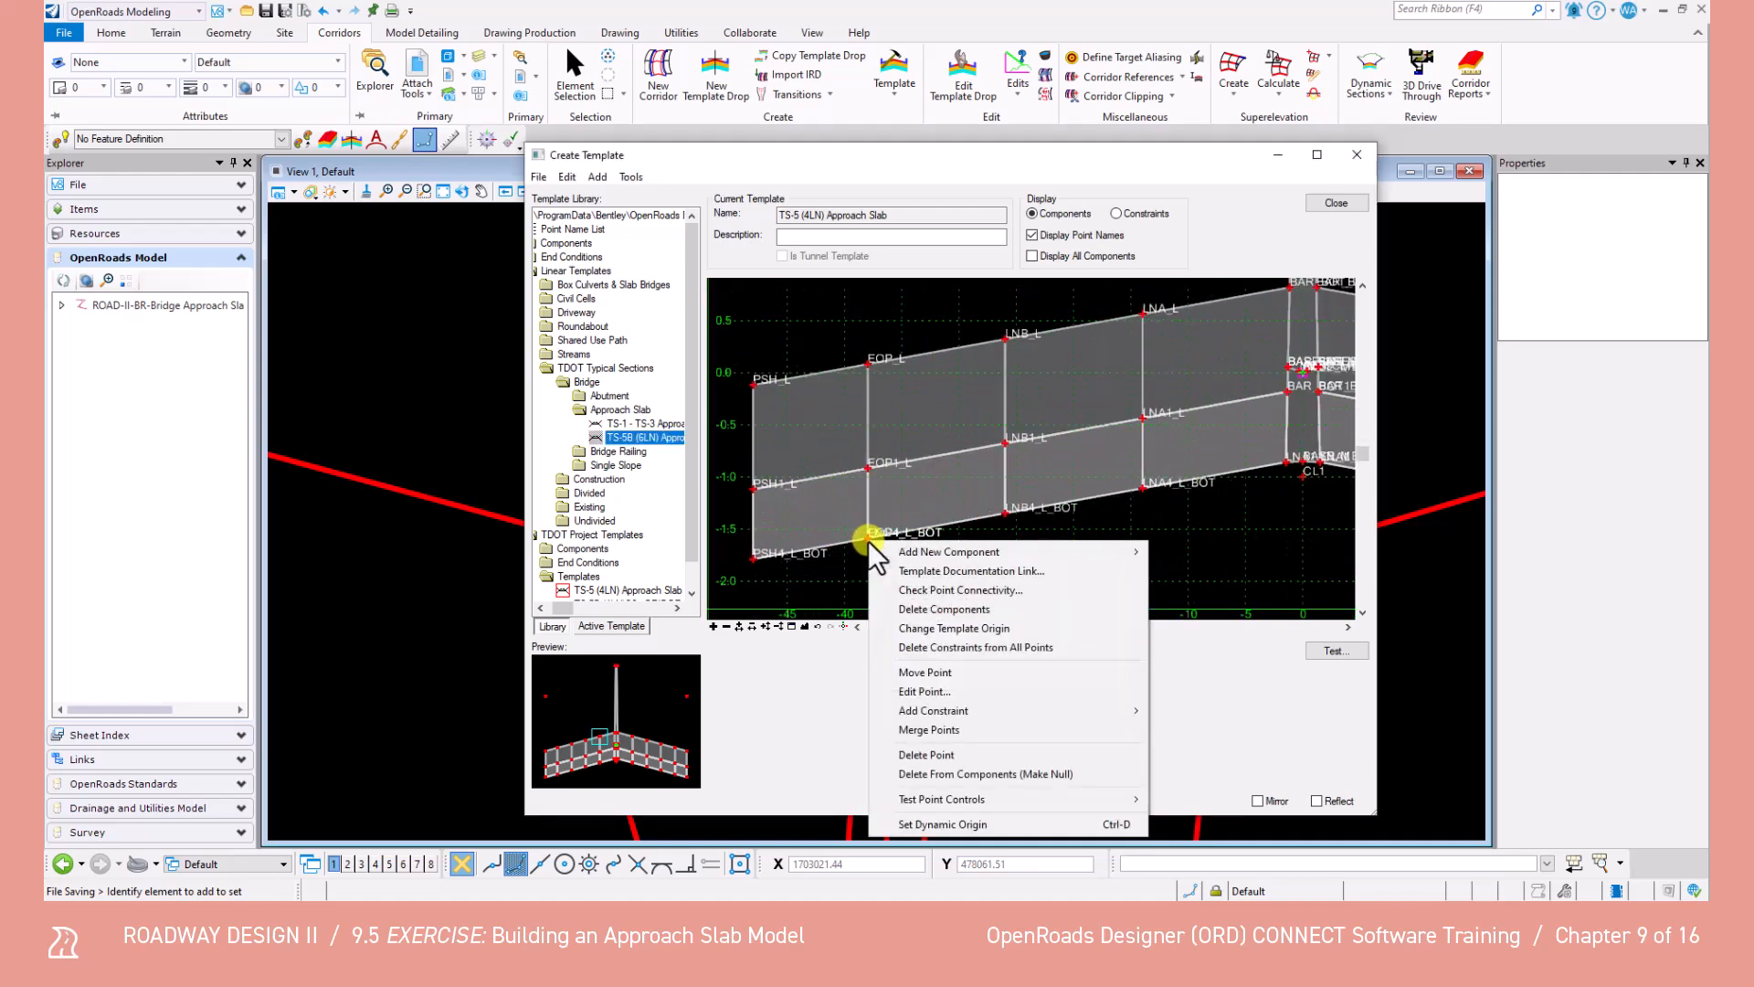
left_click(939, 727)
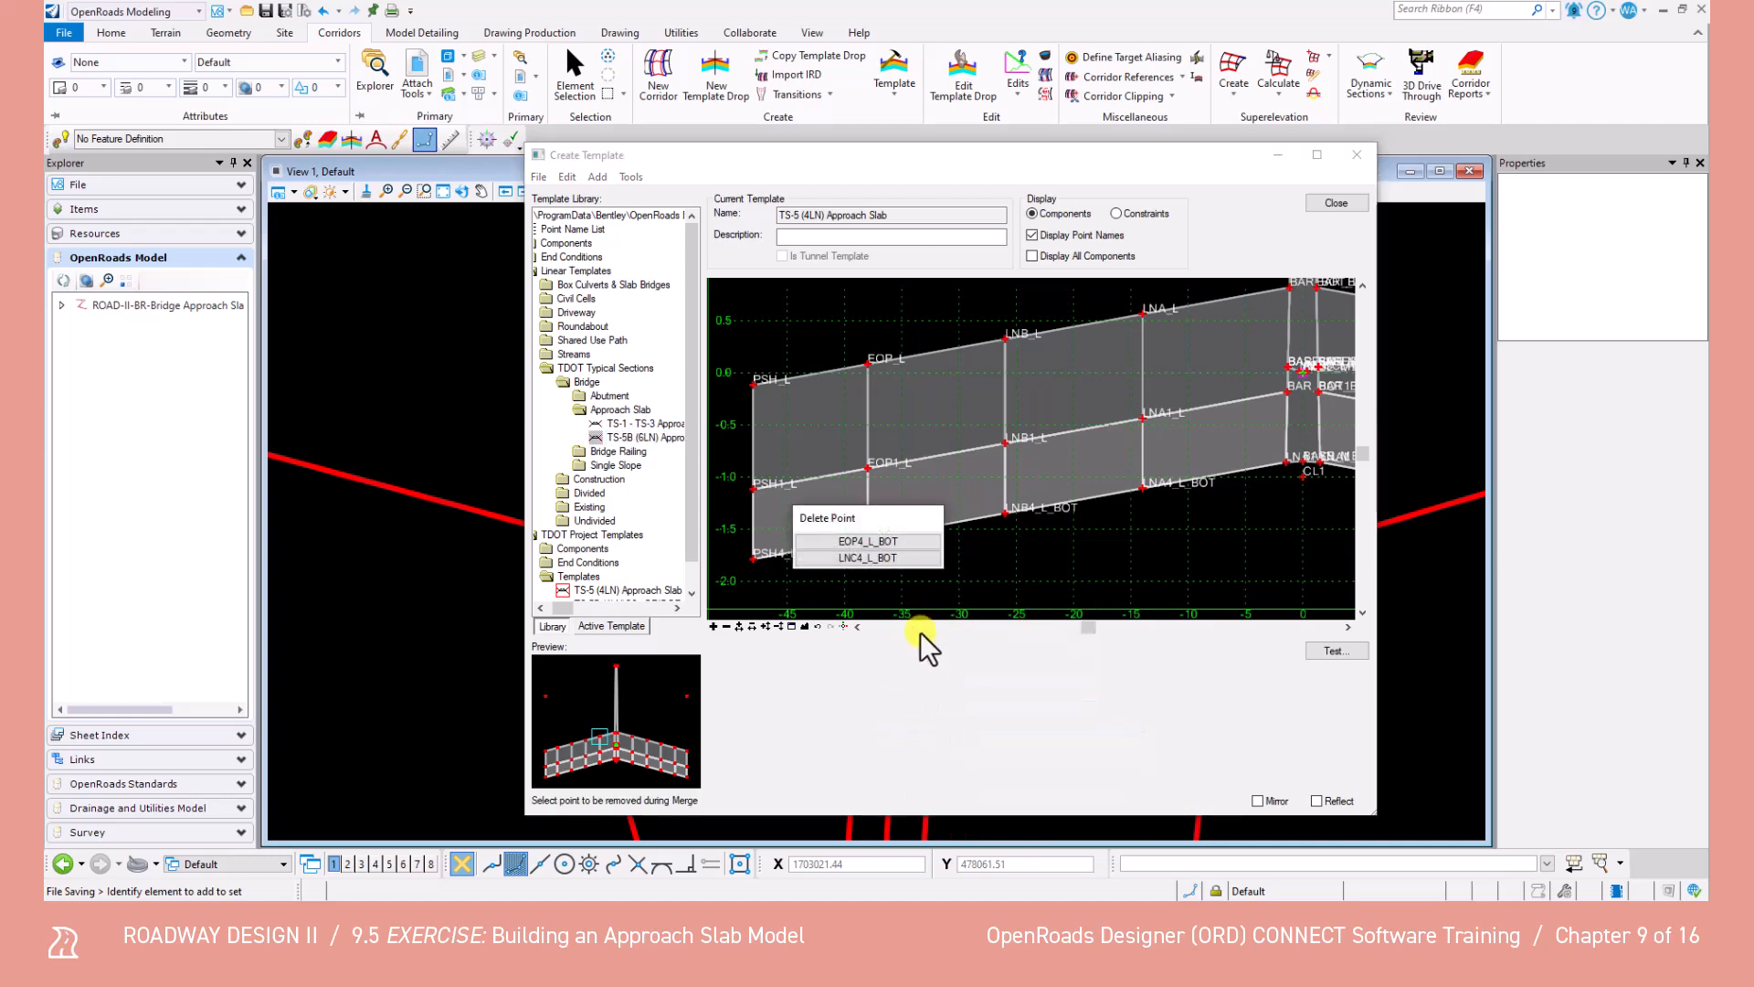
left_click(884, 558)
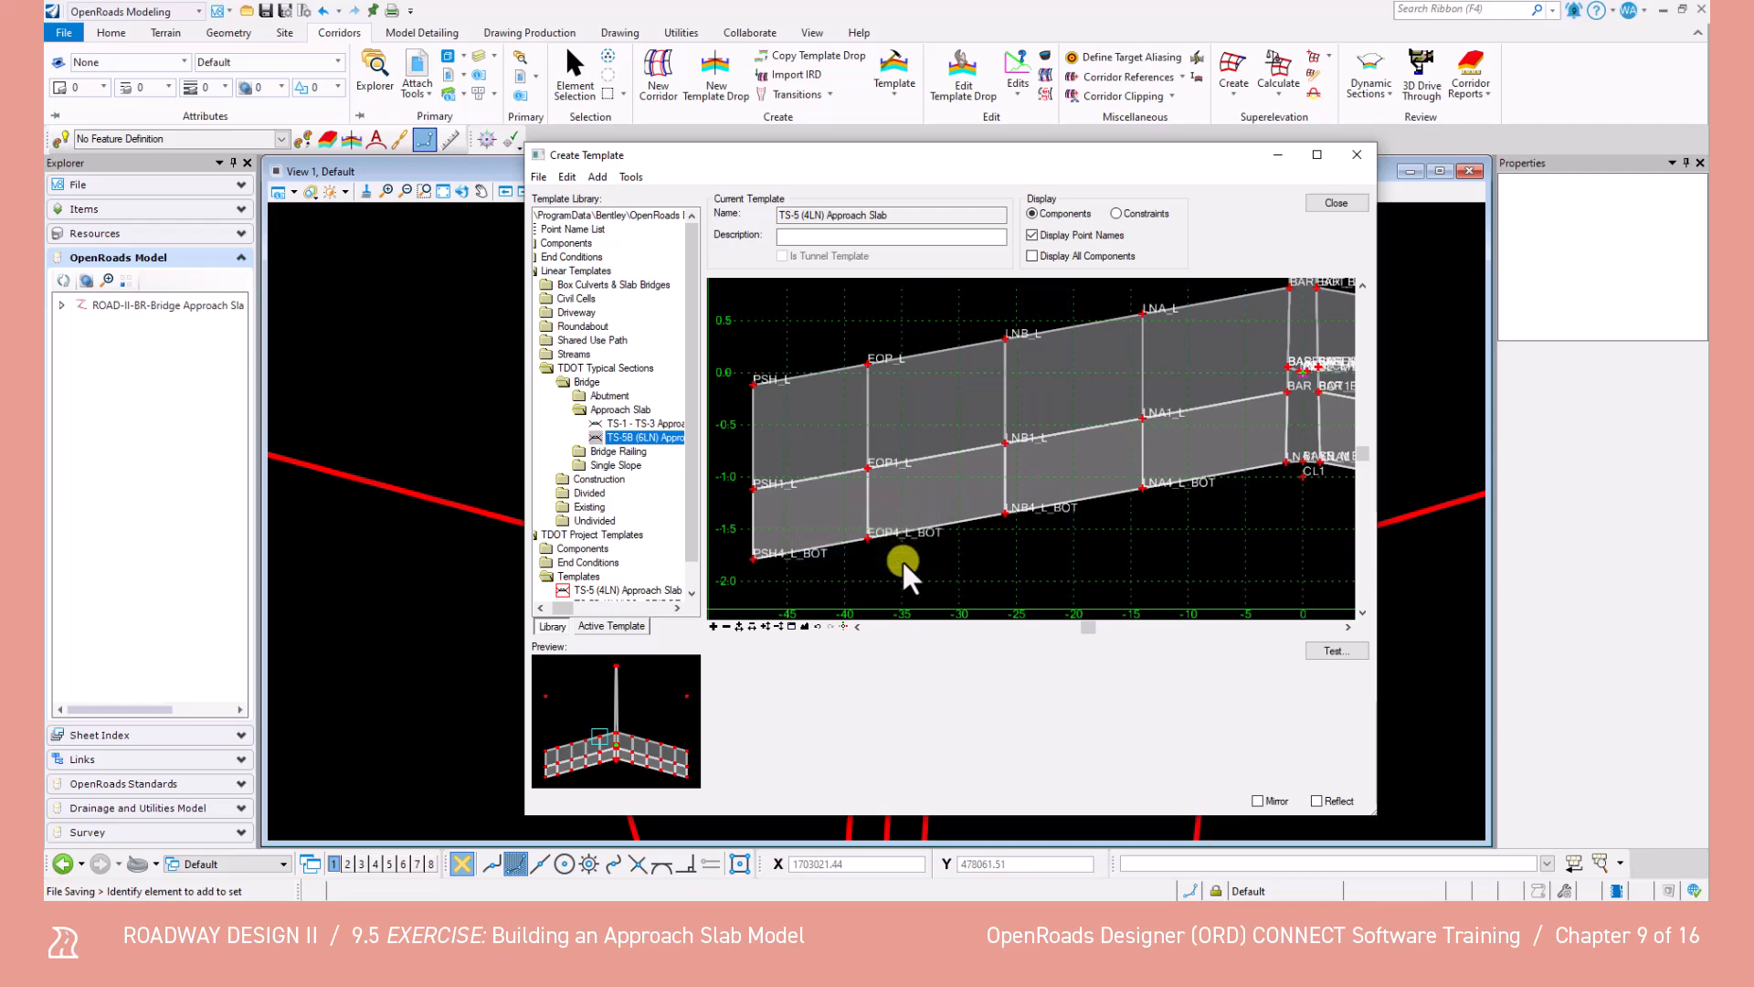
Set the parent of EOP_R's slope constraint to LNB_R with a value of -2.00%.
scroll(896, 533, "down", 6)
scroll(1229, 523, "up", 5)
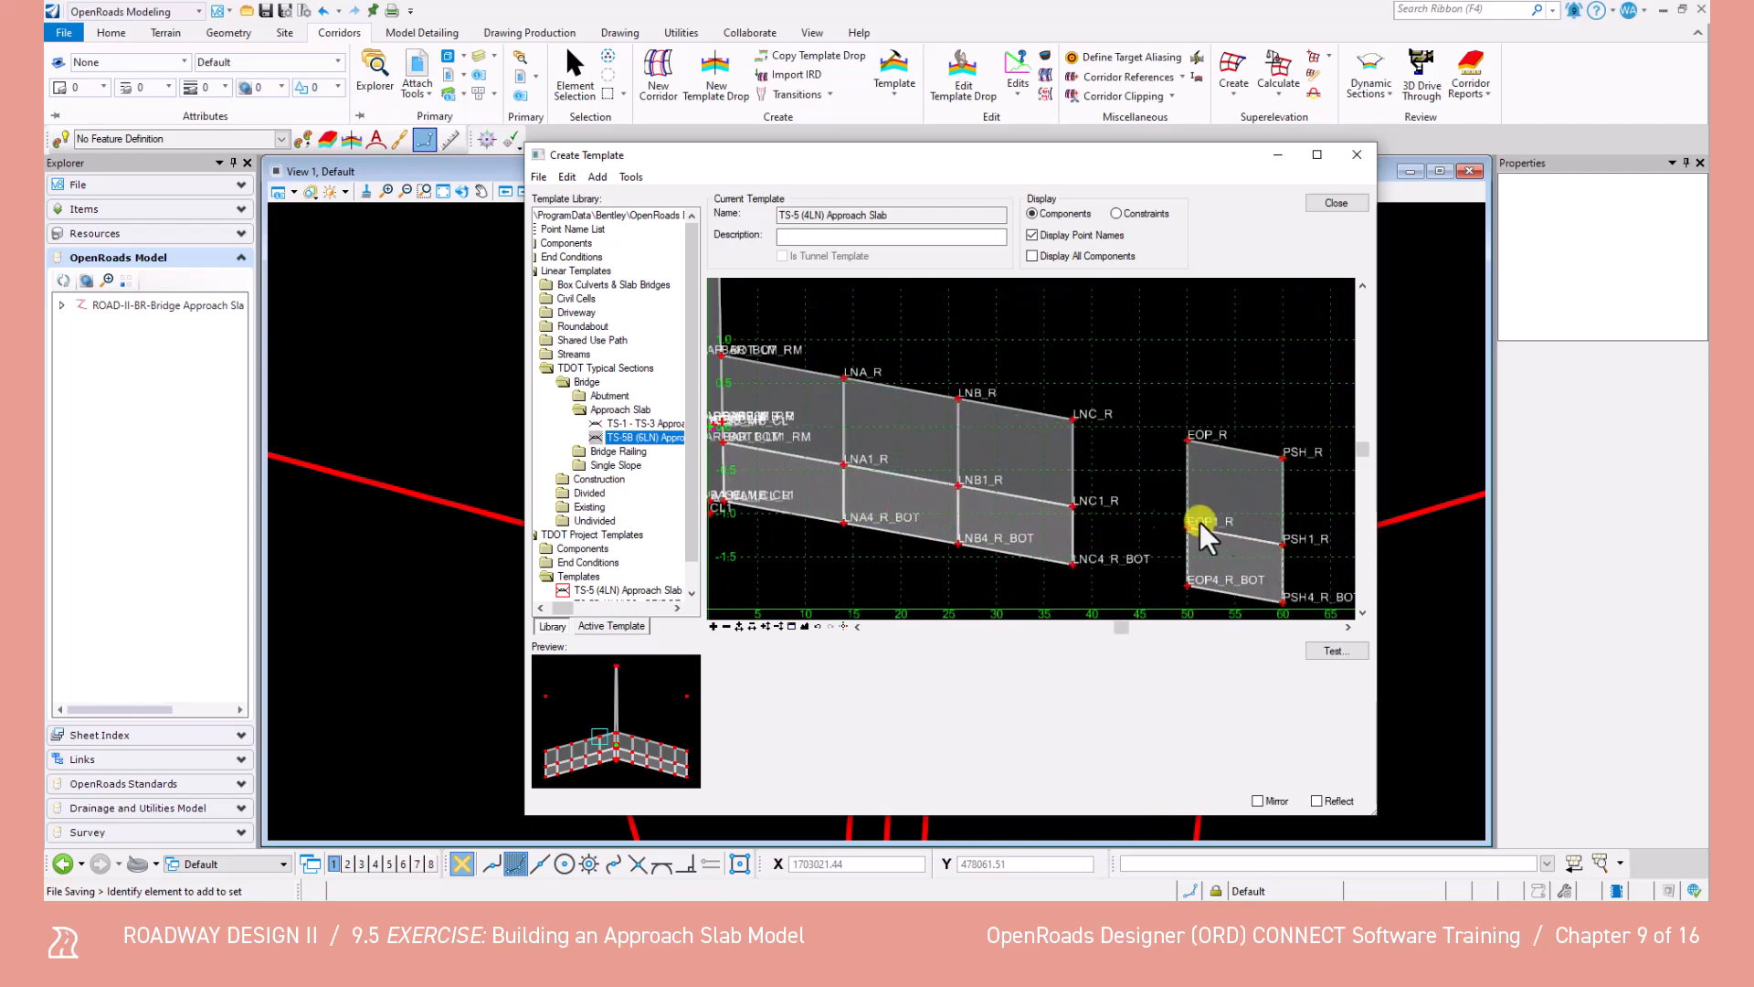
scroll(1149, 506, "down", 2)
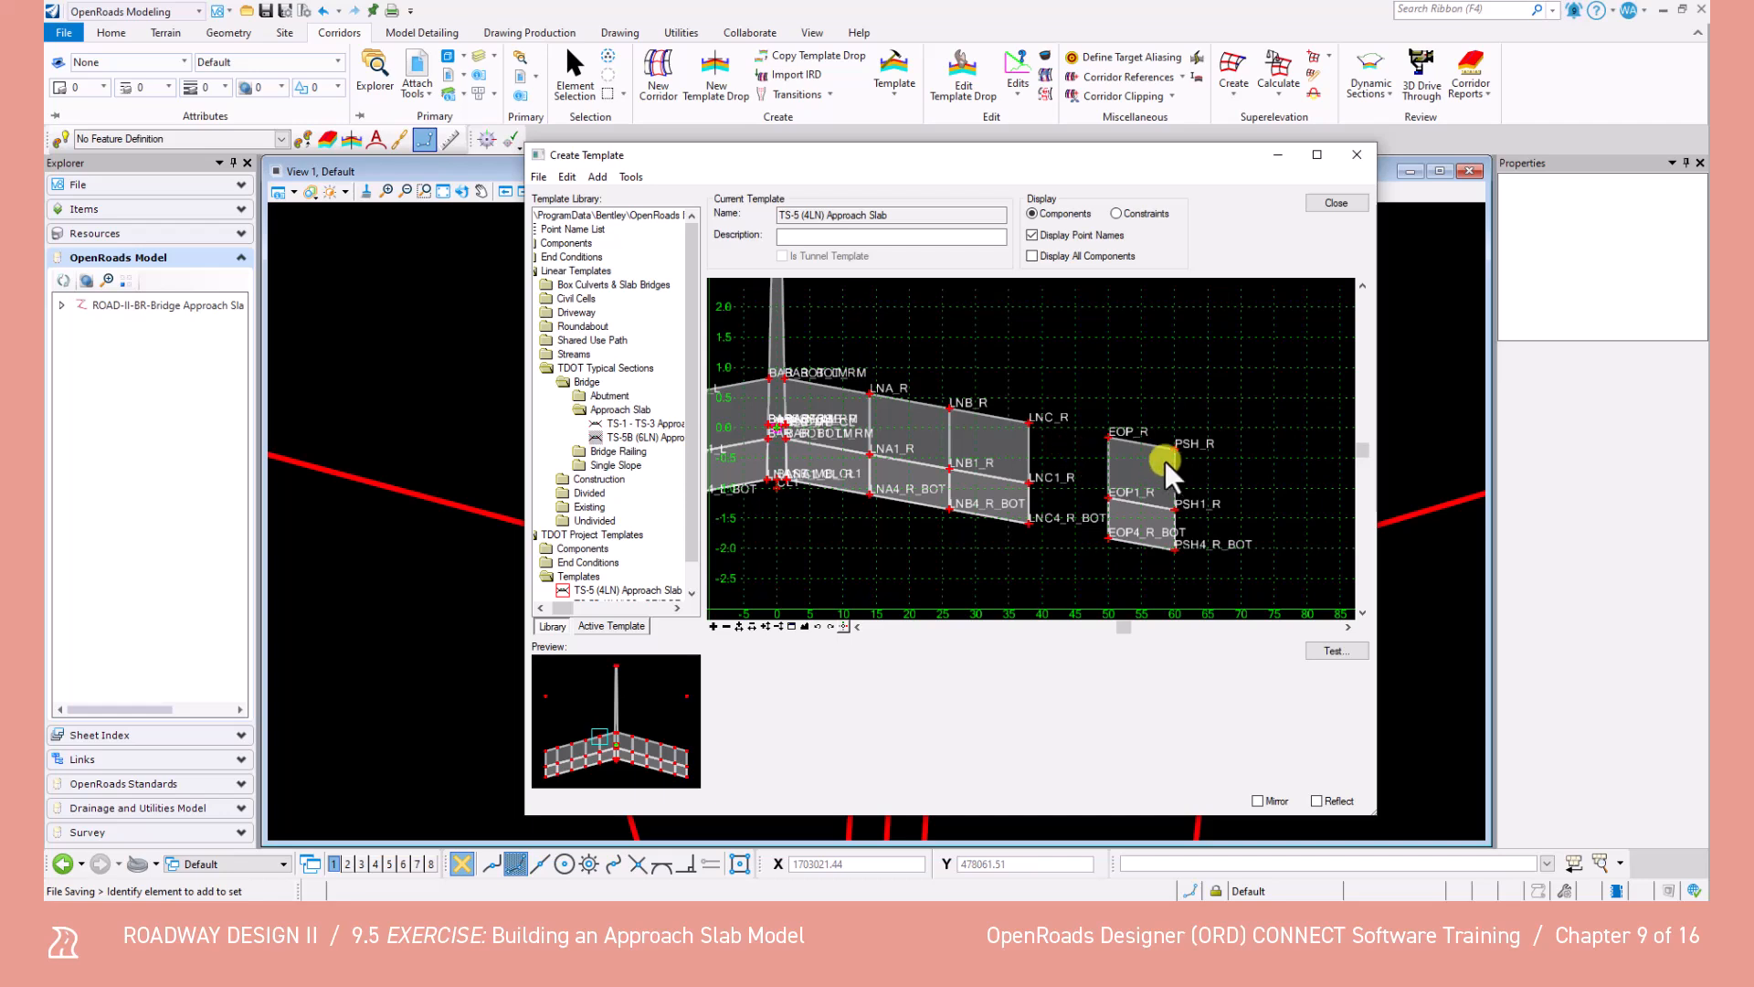
mouse_move(1109, 436)
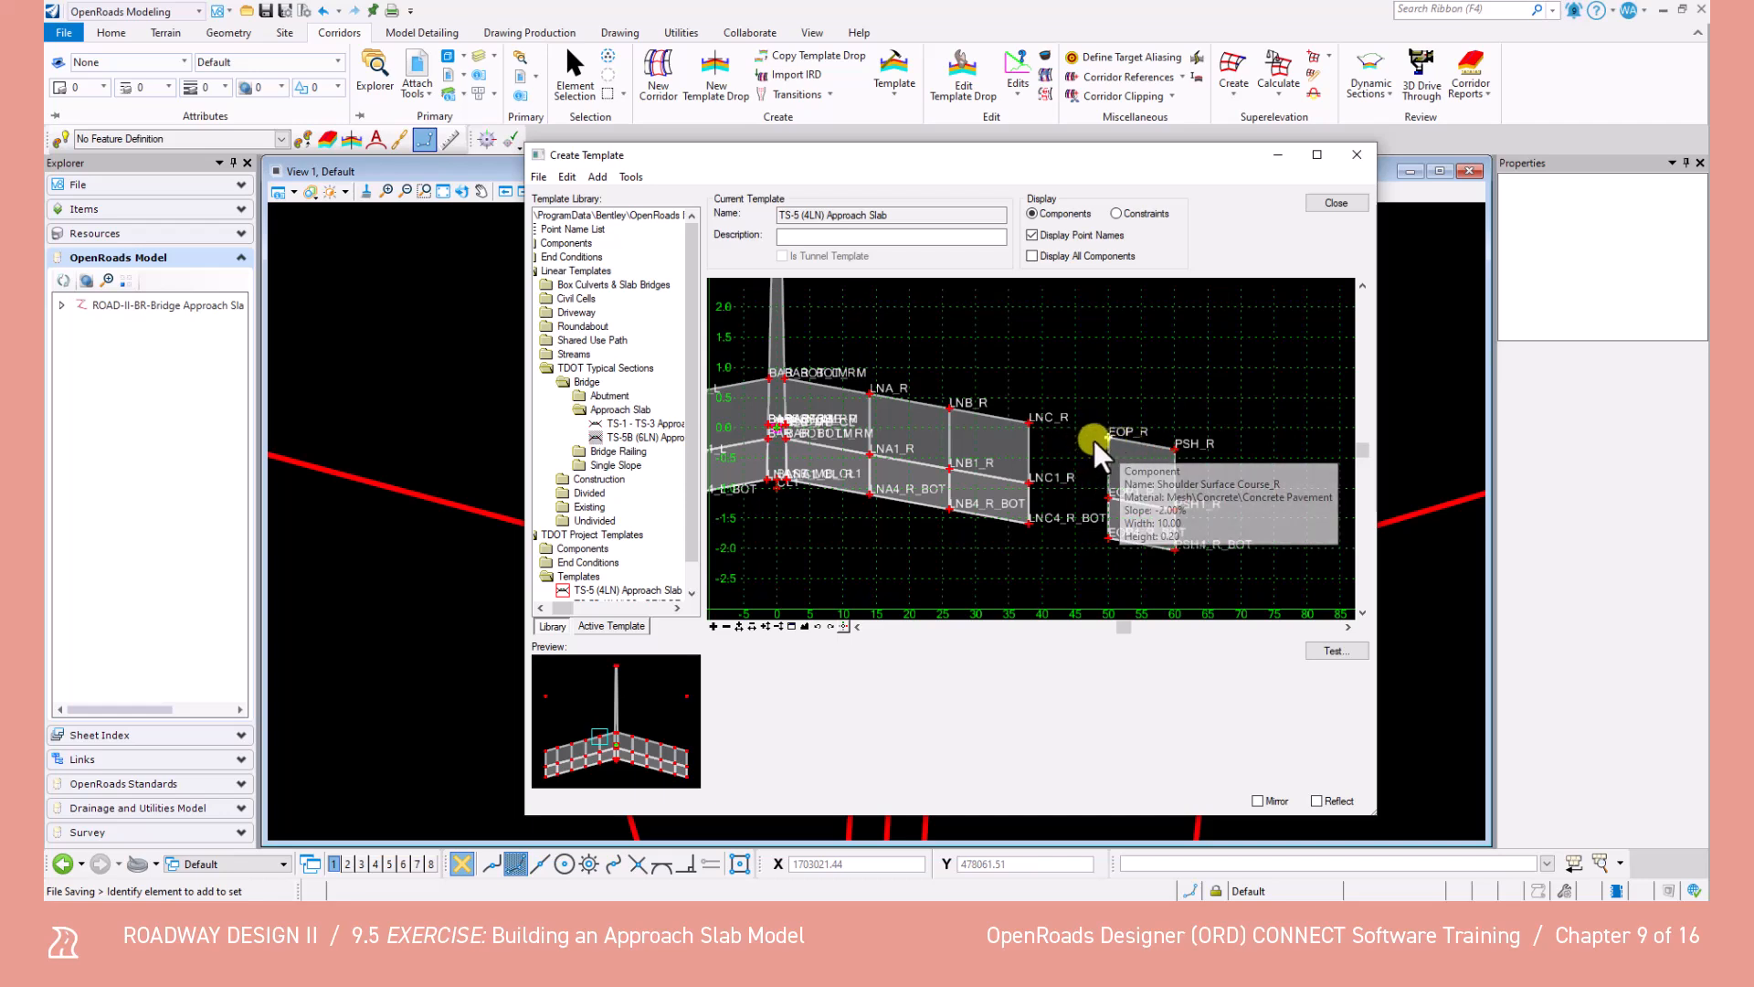
double_click(1100, 436)
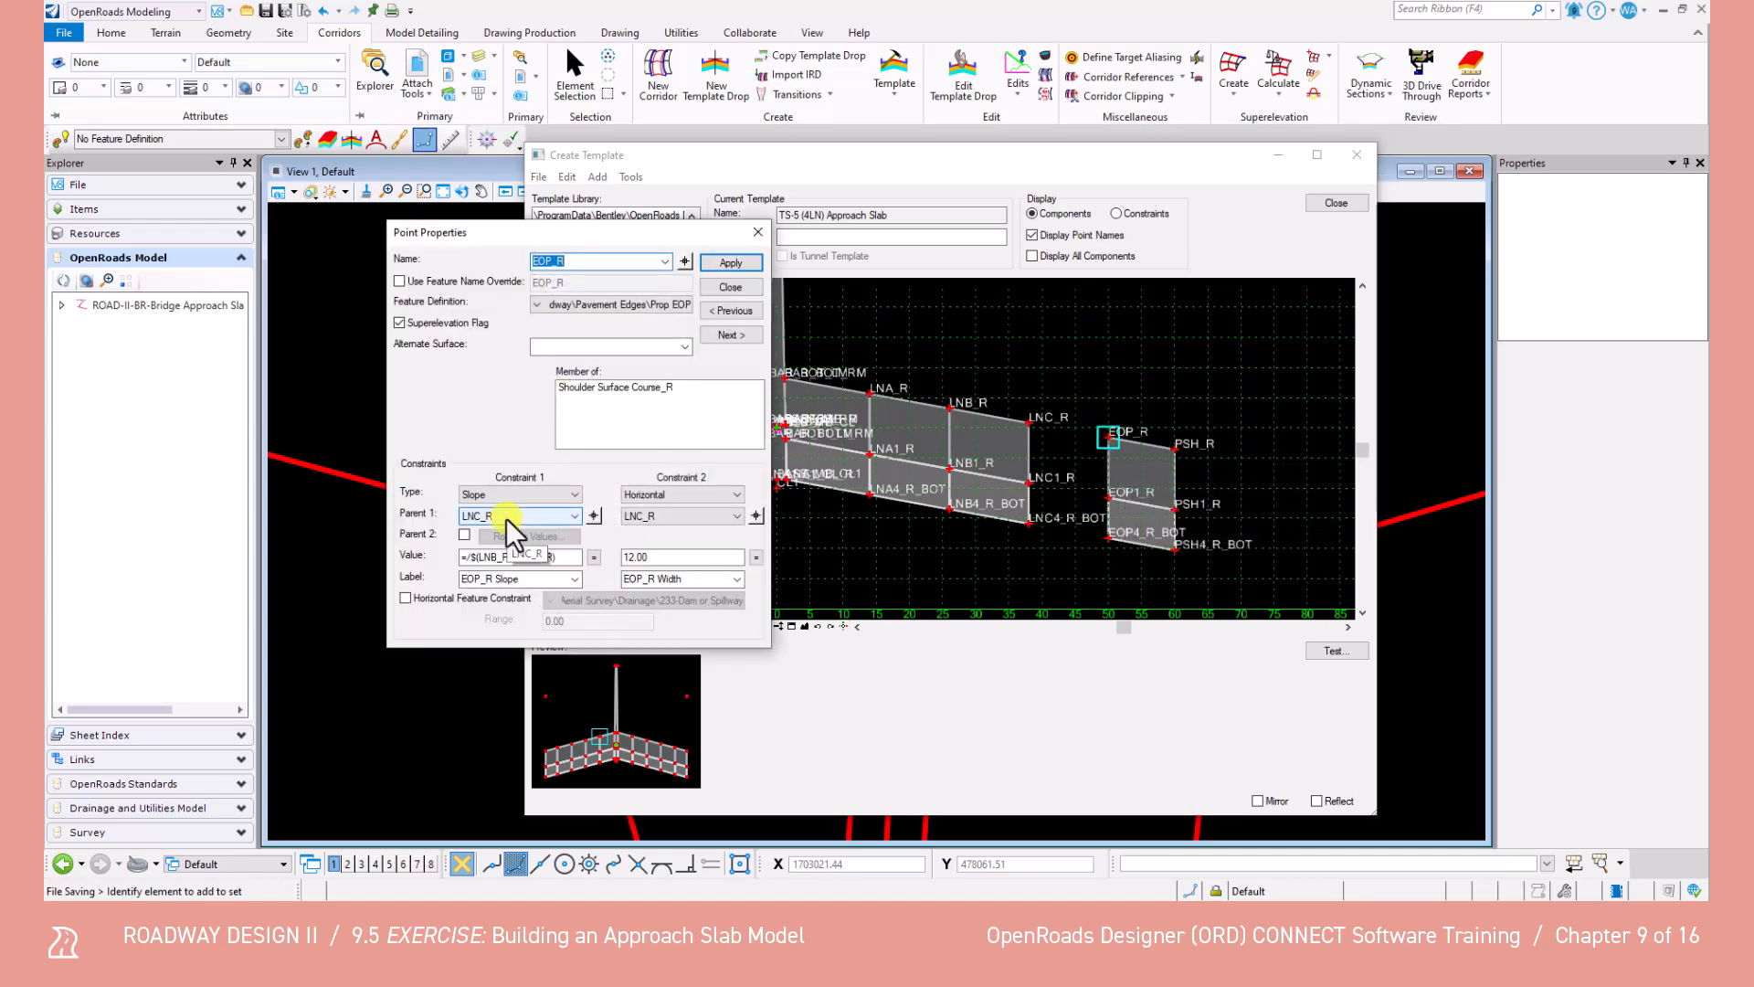
left_click(594, 515)
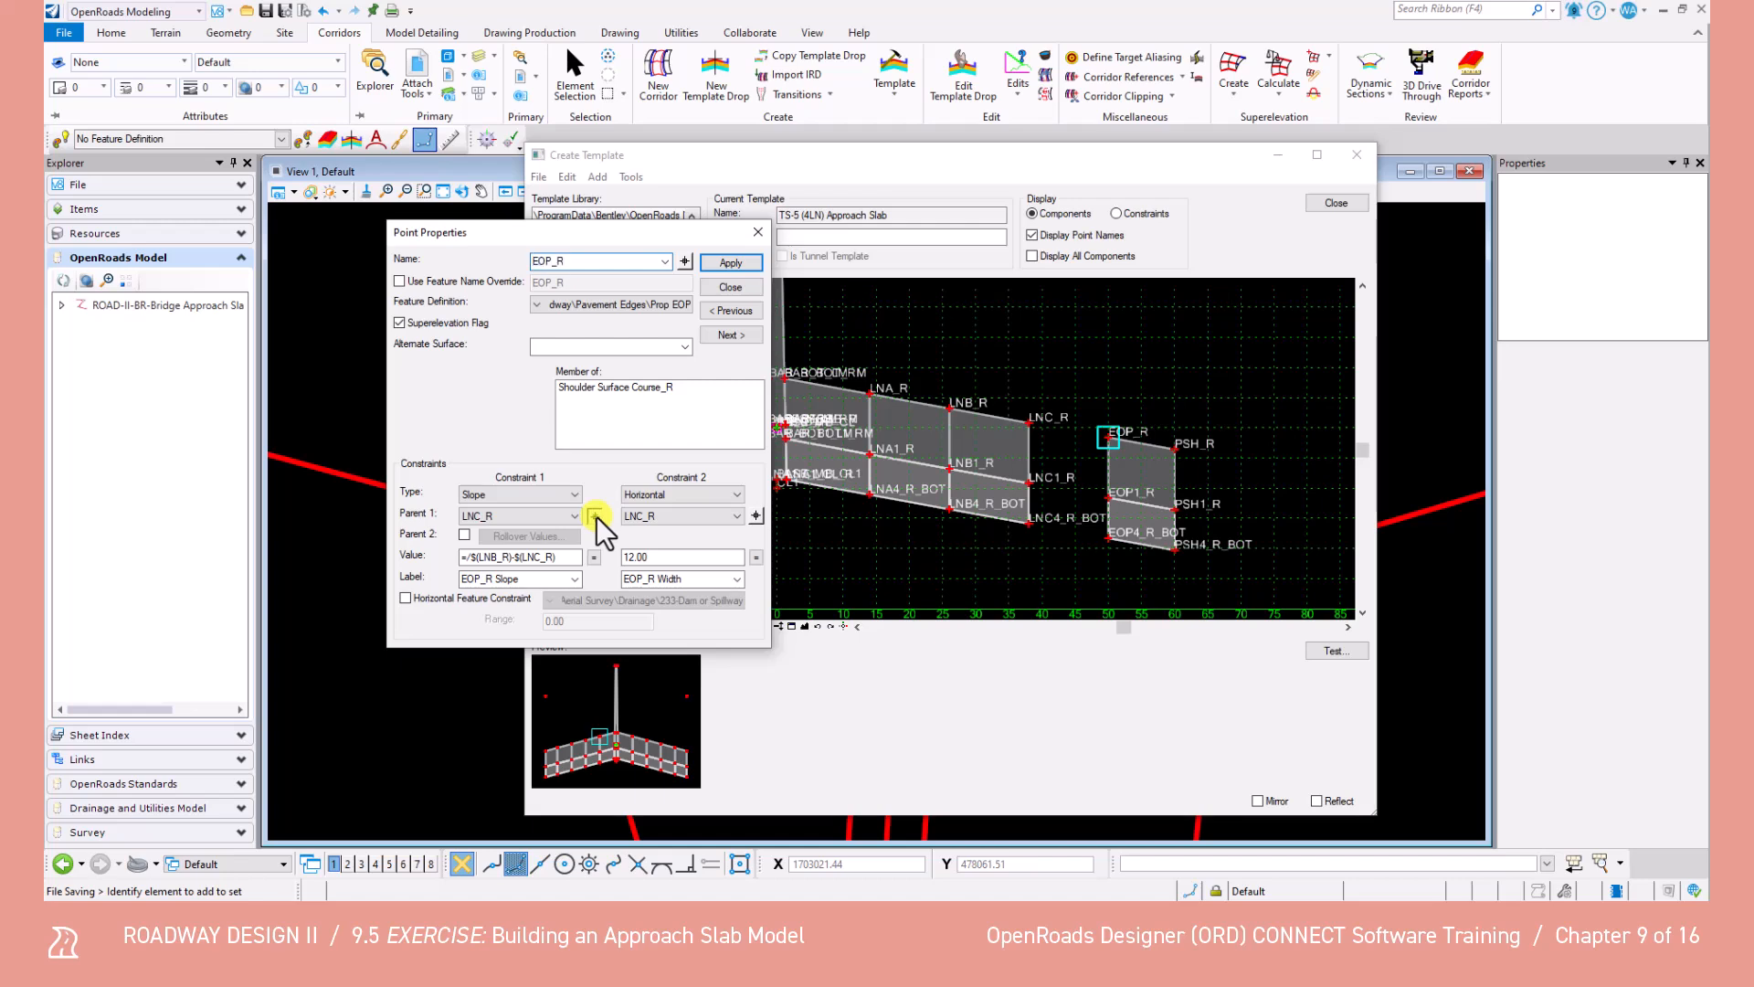
left_click(947, 404)
left_click_drag(576, 557, 436, 559)
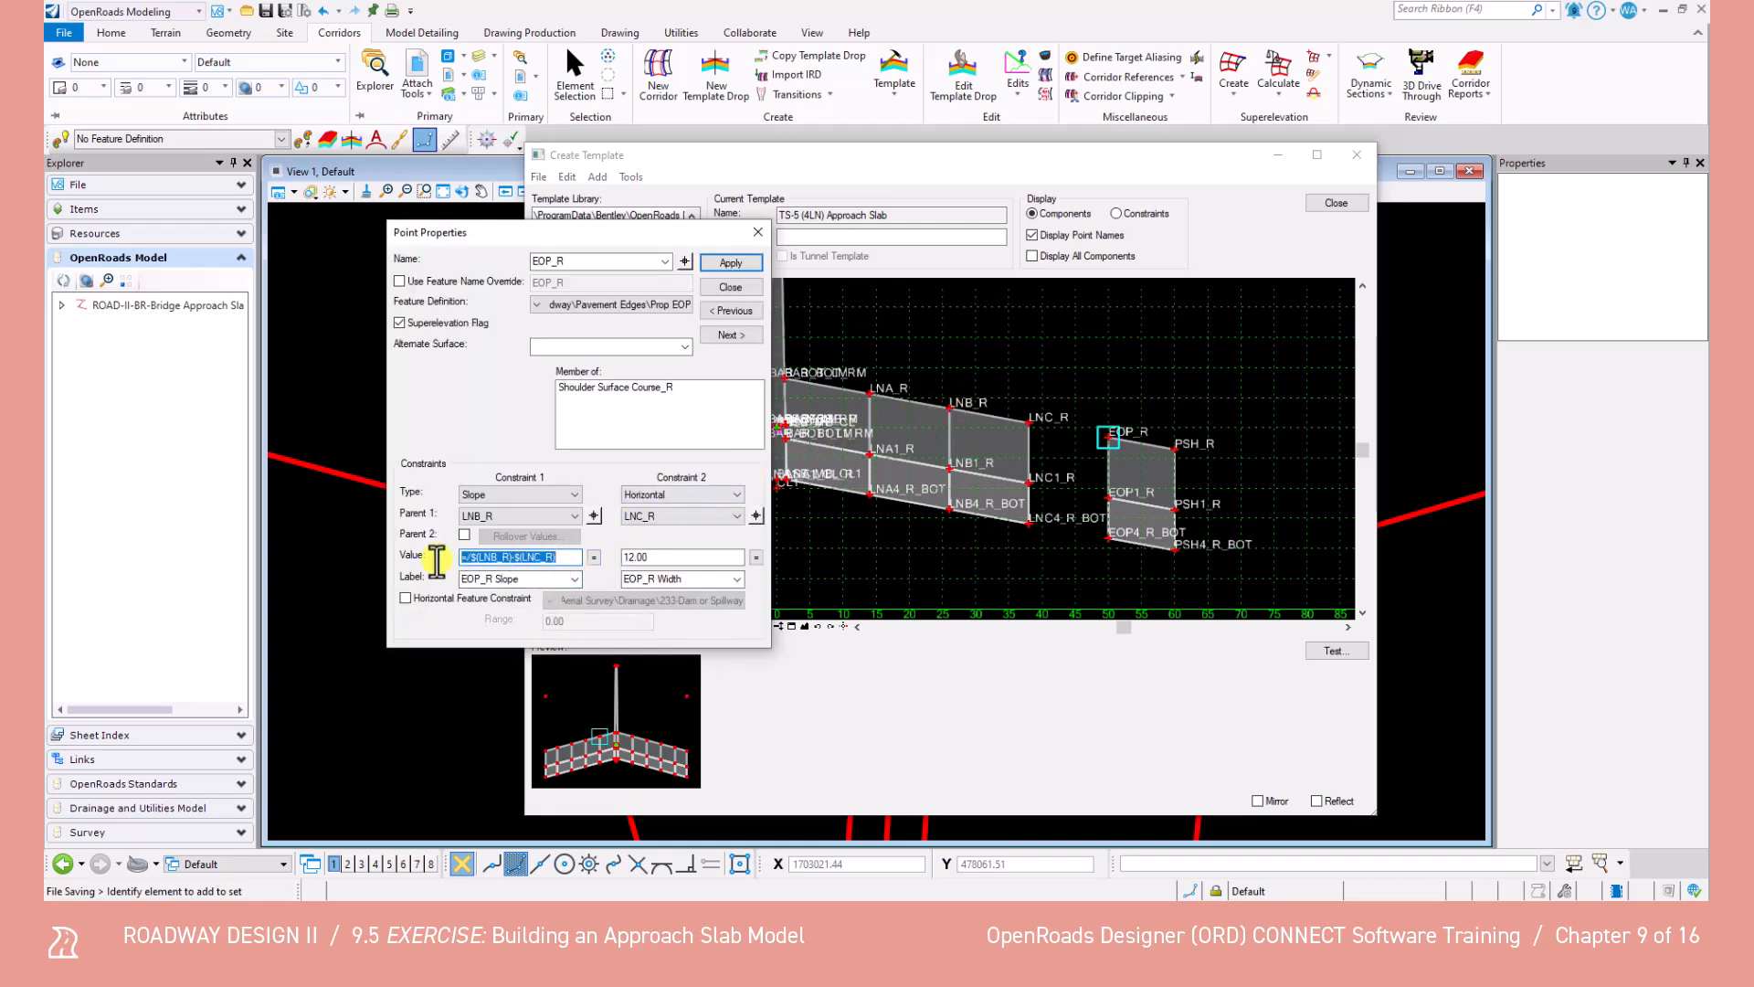
type("-2")
key("Tab")
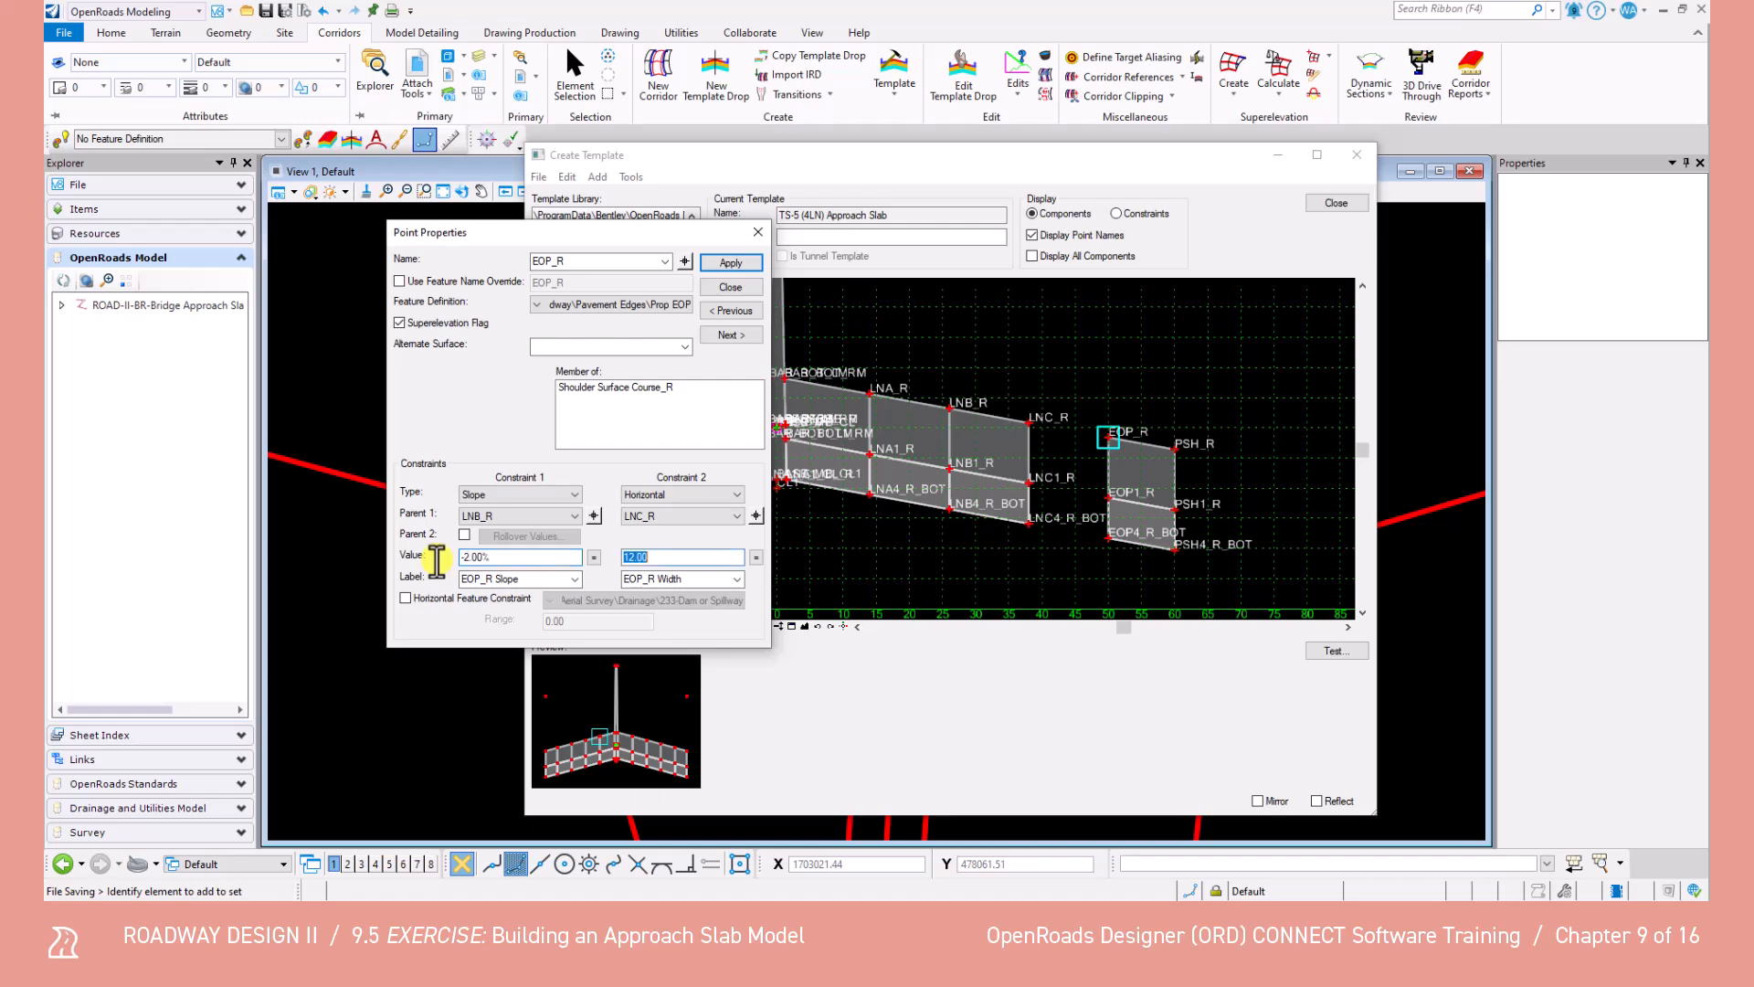
Set the parent of EOP_R's horizontal constraint to LNB_R with a value of 12.00.
left_click(756, 518)
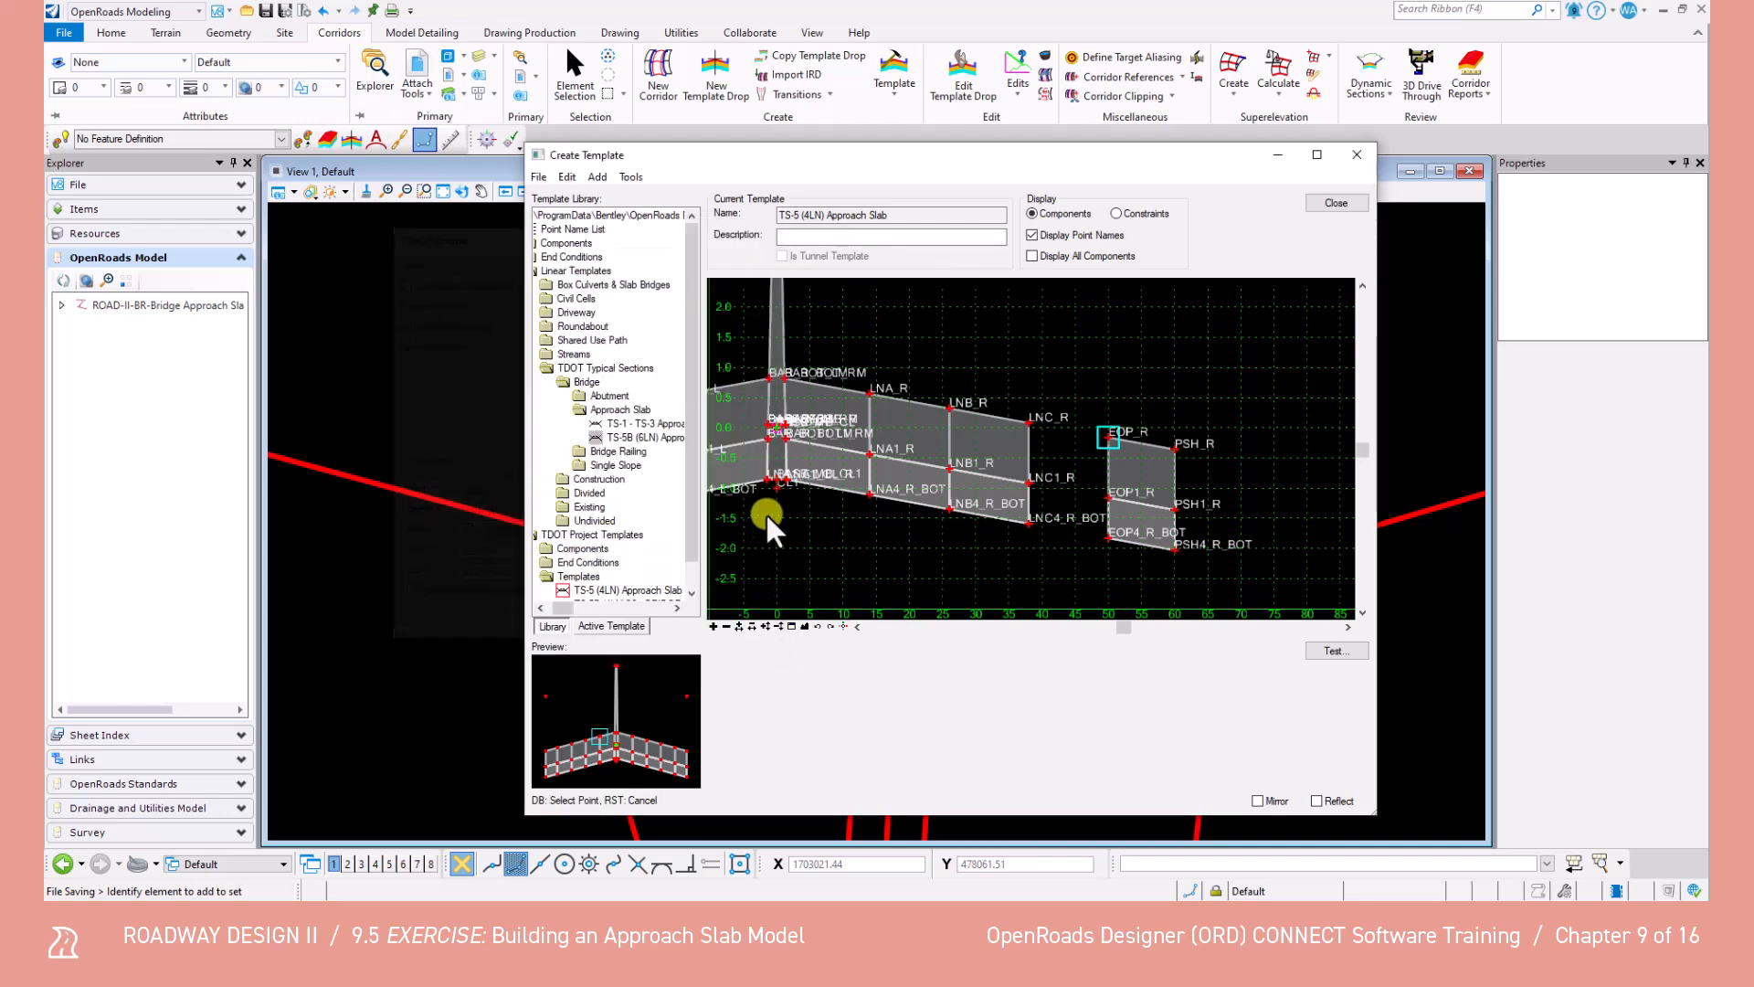
left_click(952, 408)
double_click(673, 556)
type("12")
key("Tab")
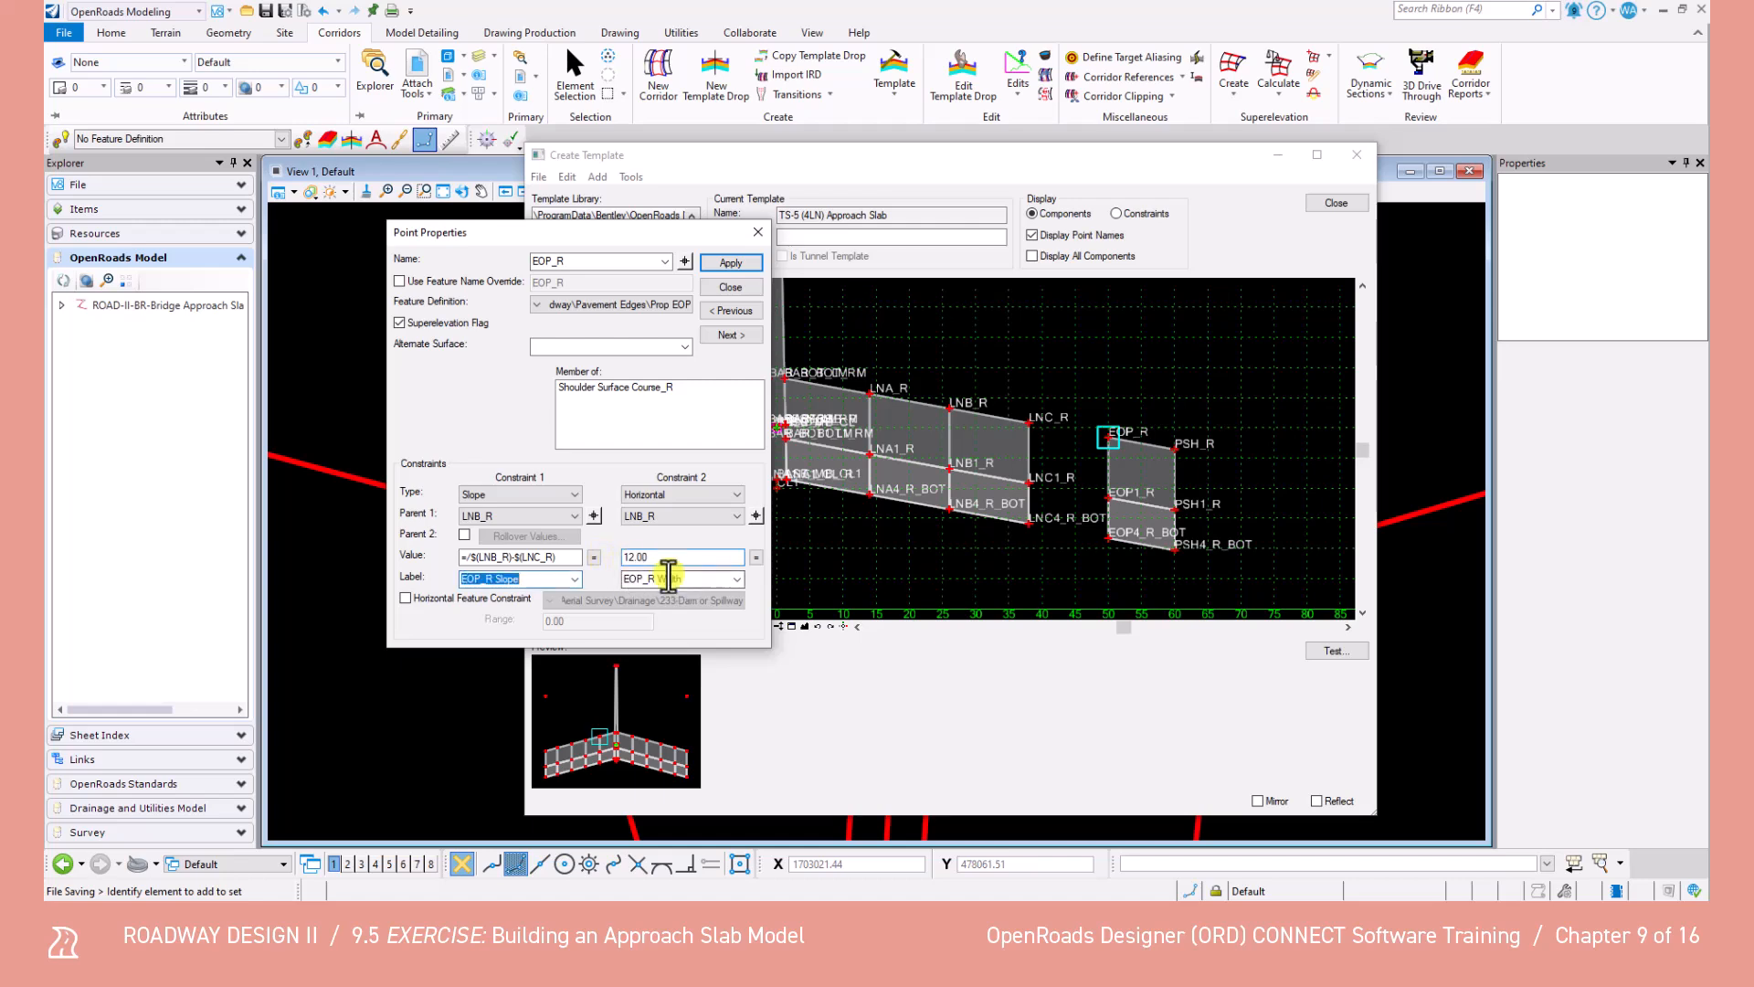
Change EOP_R's slope constraint value to -2.00% and apply the point's constraint edits.
left_click_drag(567, 557, 415, 545)
key("Tab")
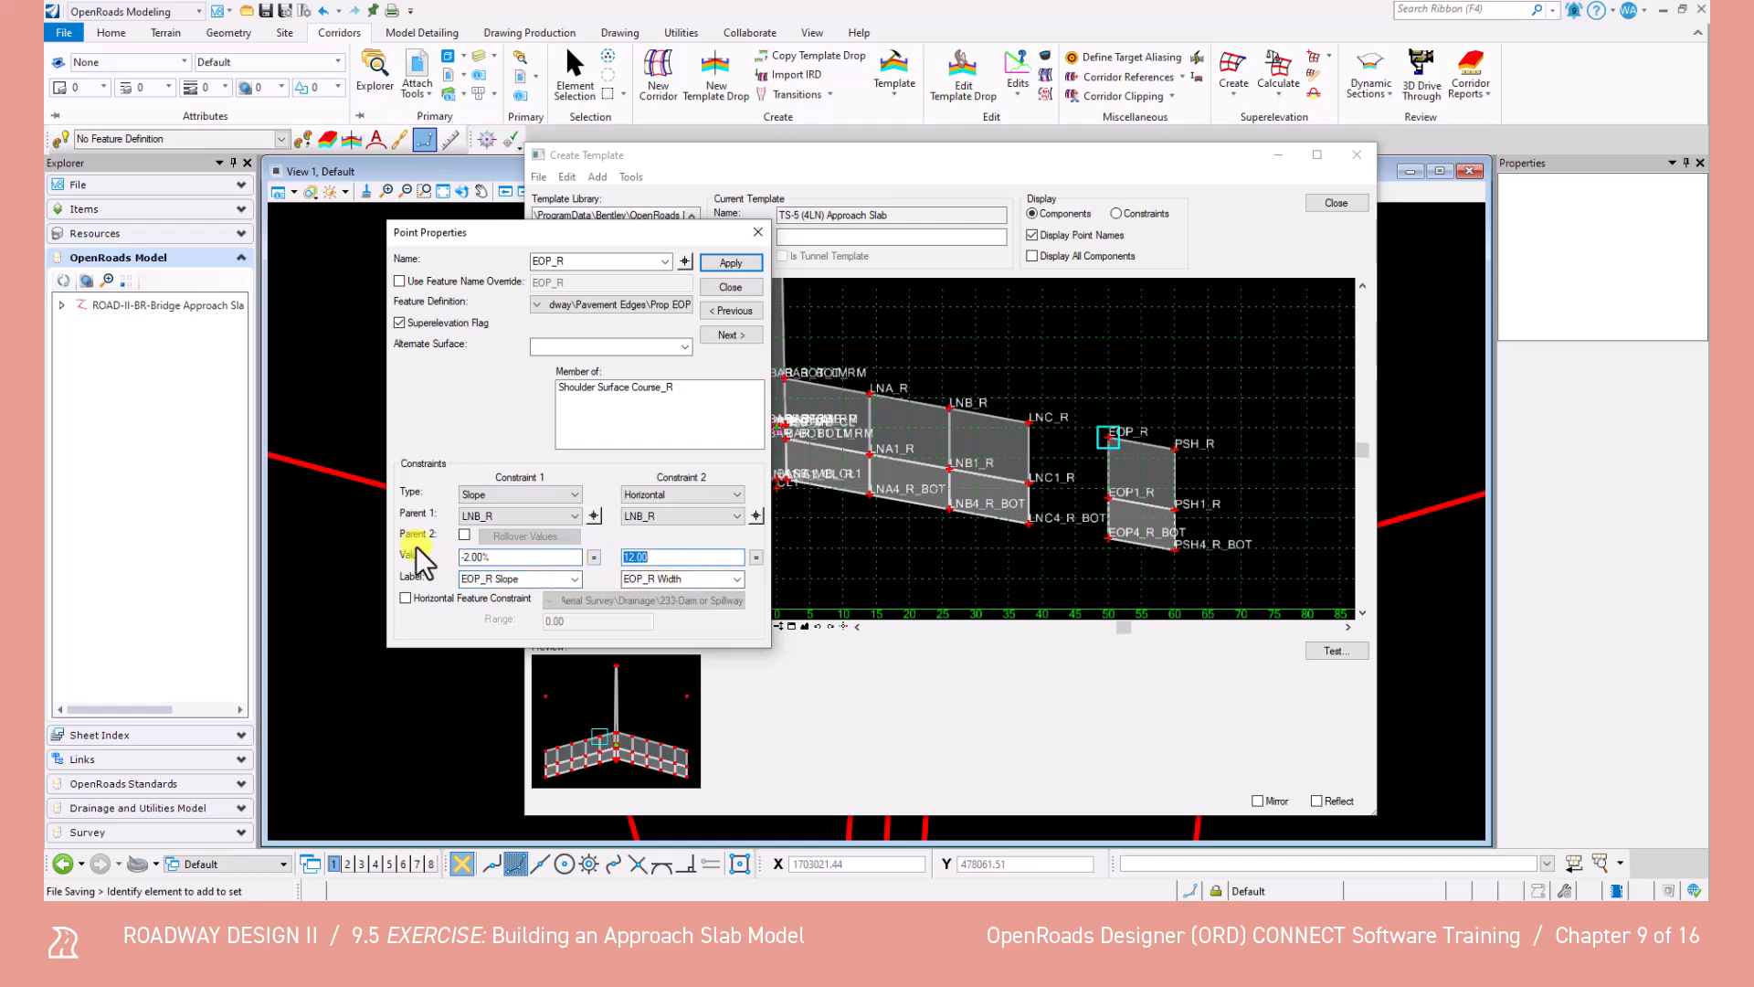
left_click(731, 263)
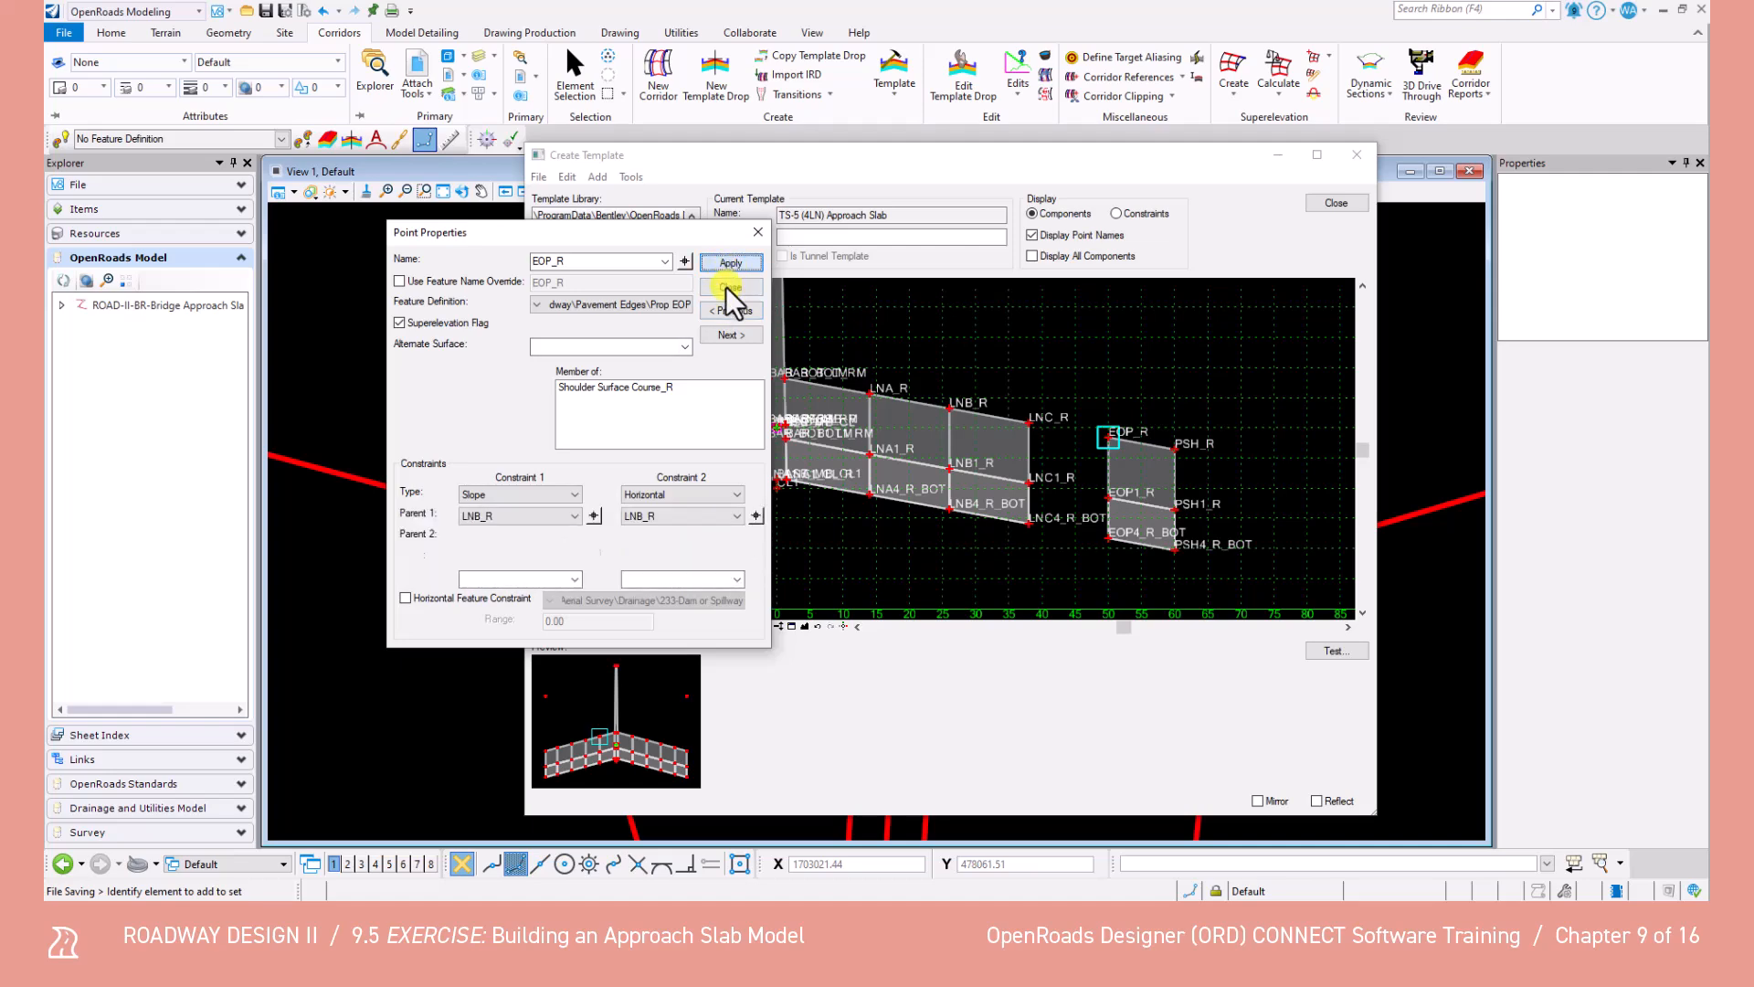
left_click(725, 287)
Merge the coincident points EOP_R and LNC_R, removing LNC_R.
scroll(1028, 441, "up", 2)
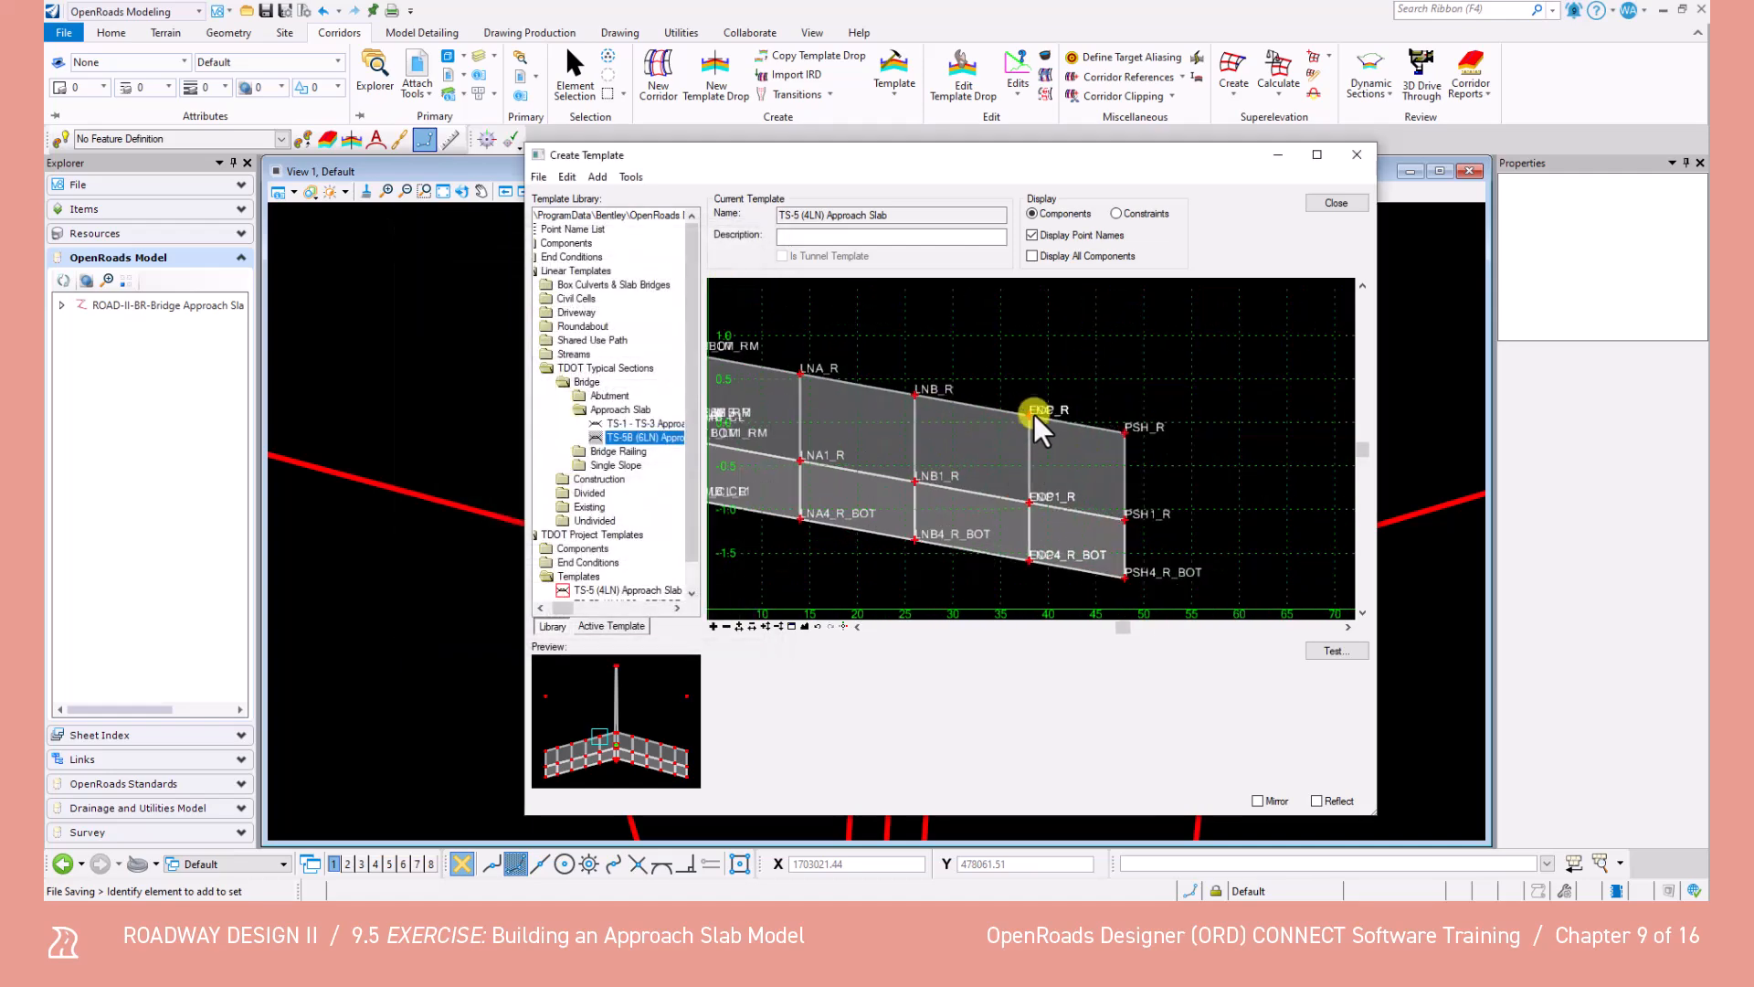
right_click(1032, 409)
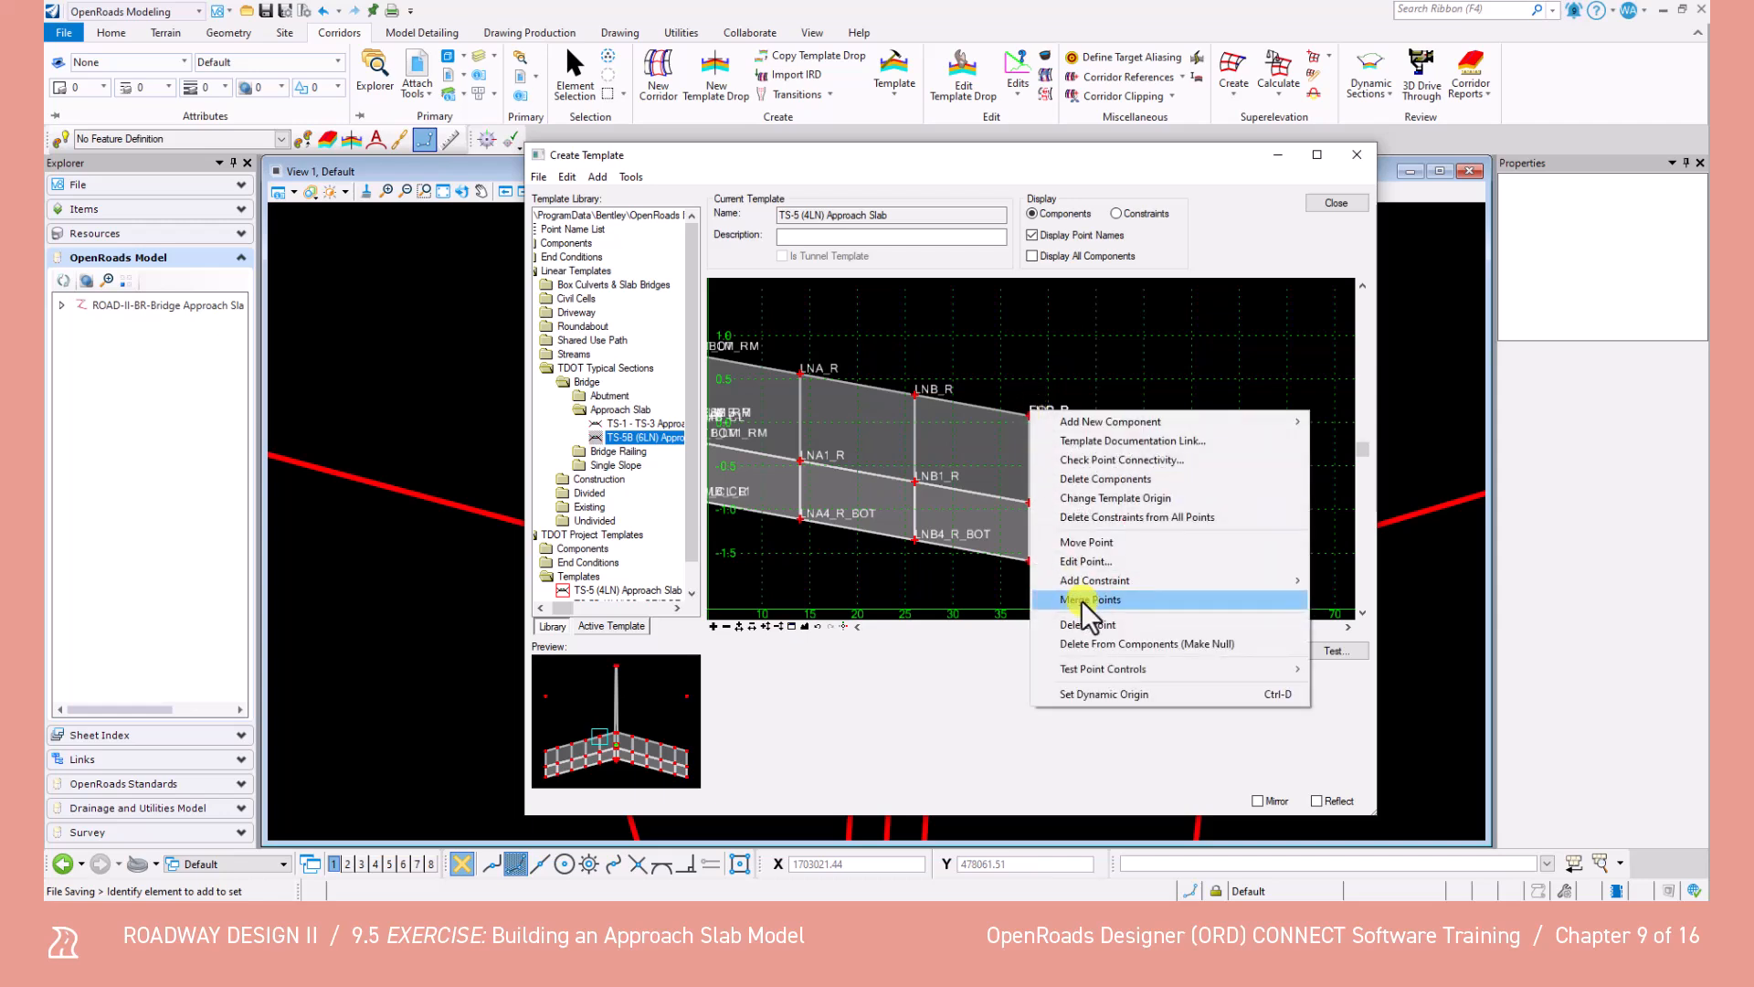
left_click(1078, 598)
left_click(1022, 430)
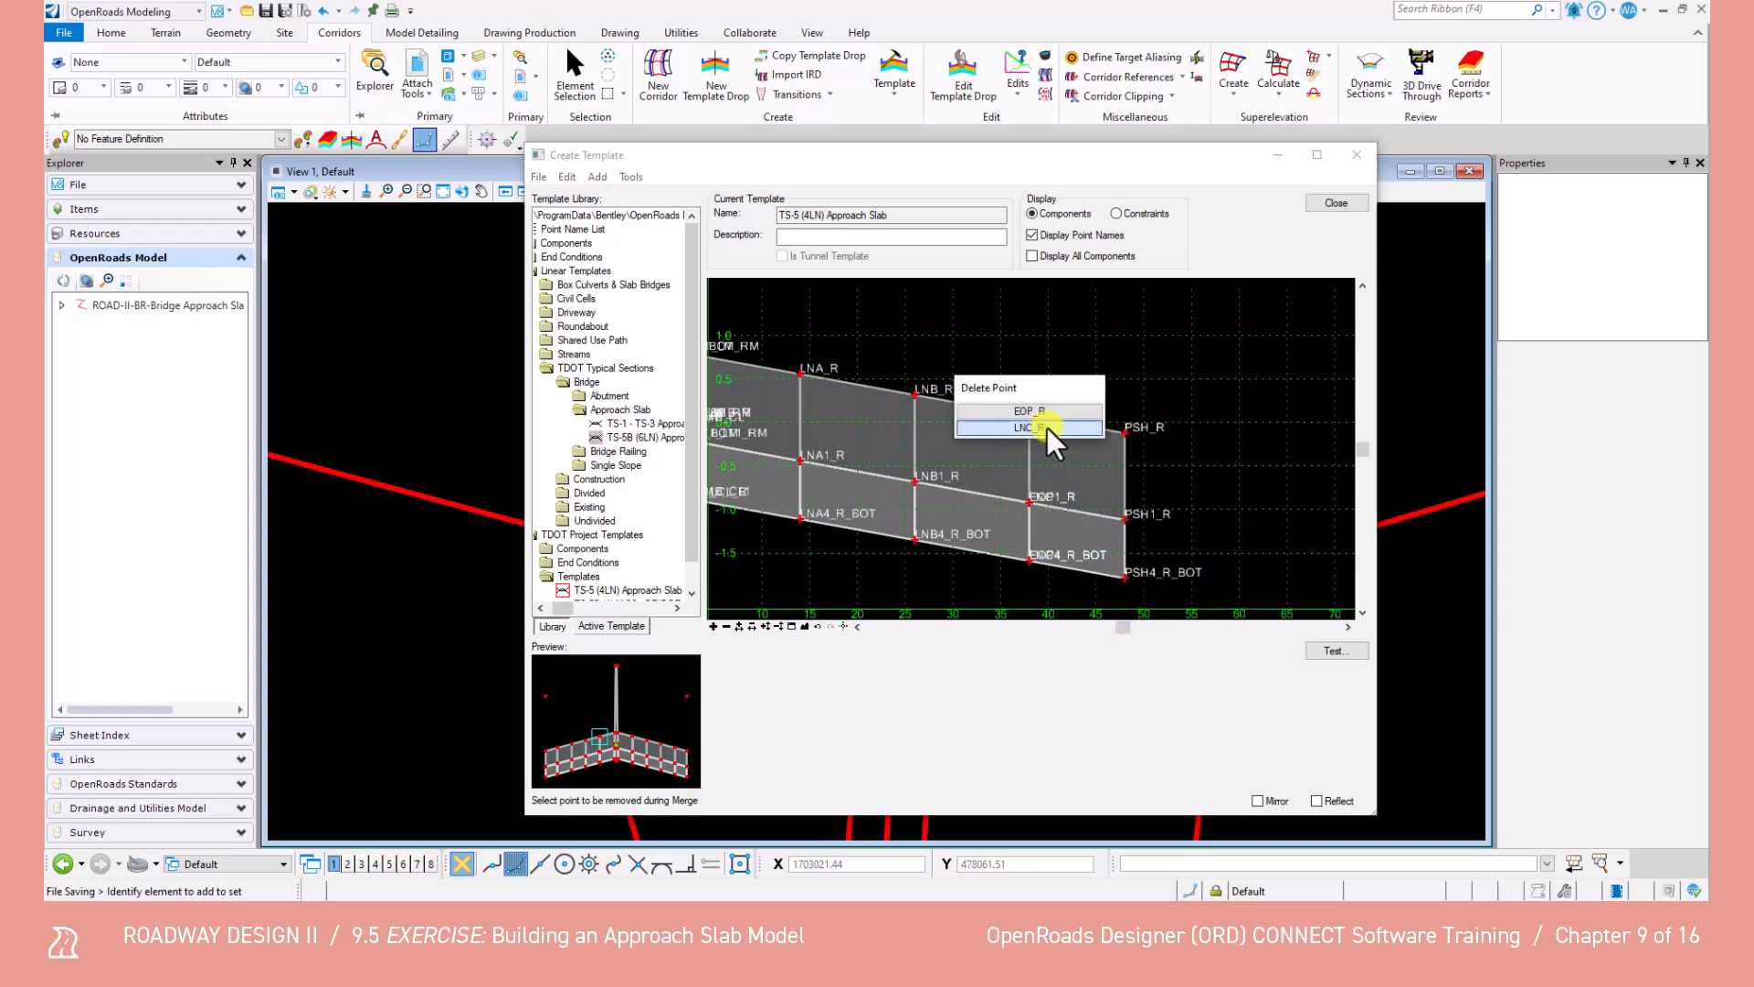
left_click(1047, 427)
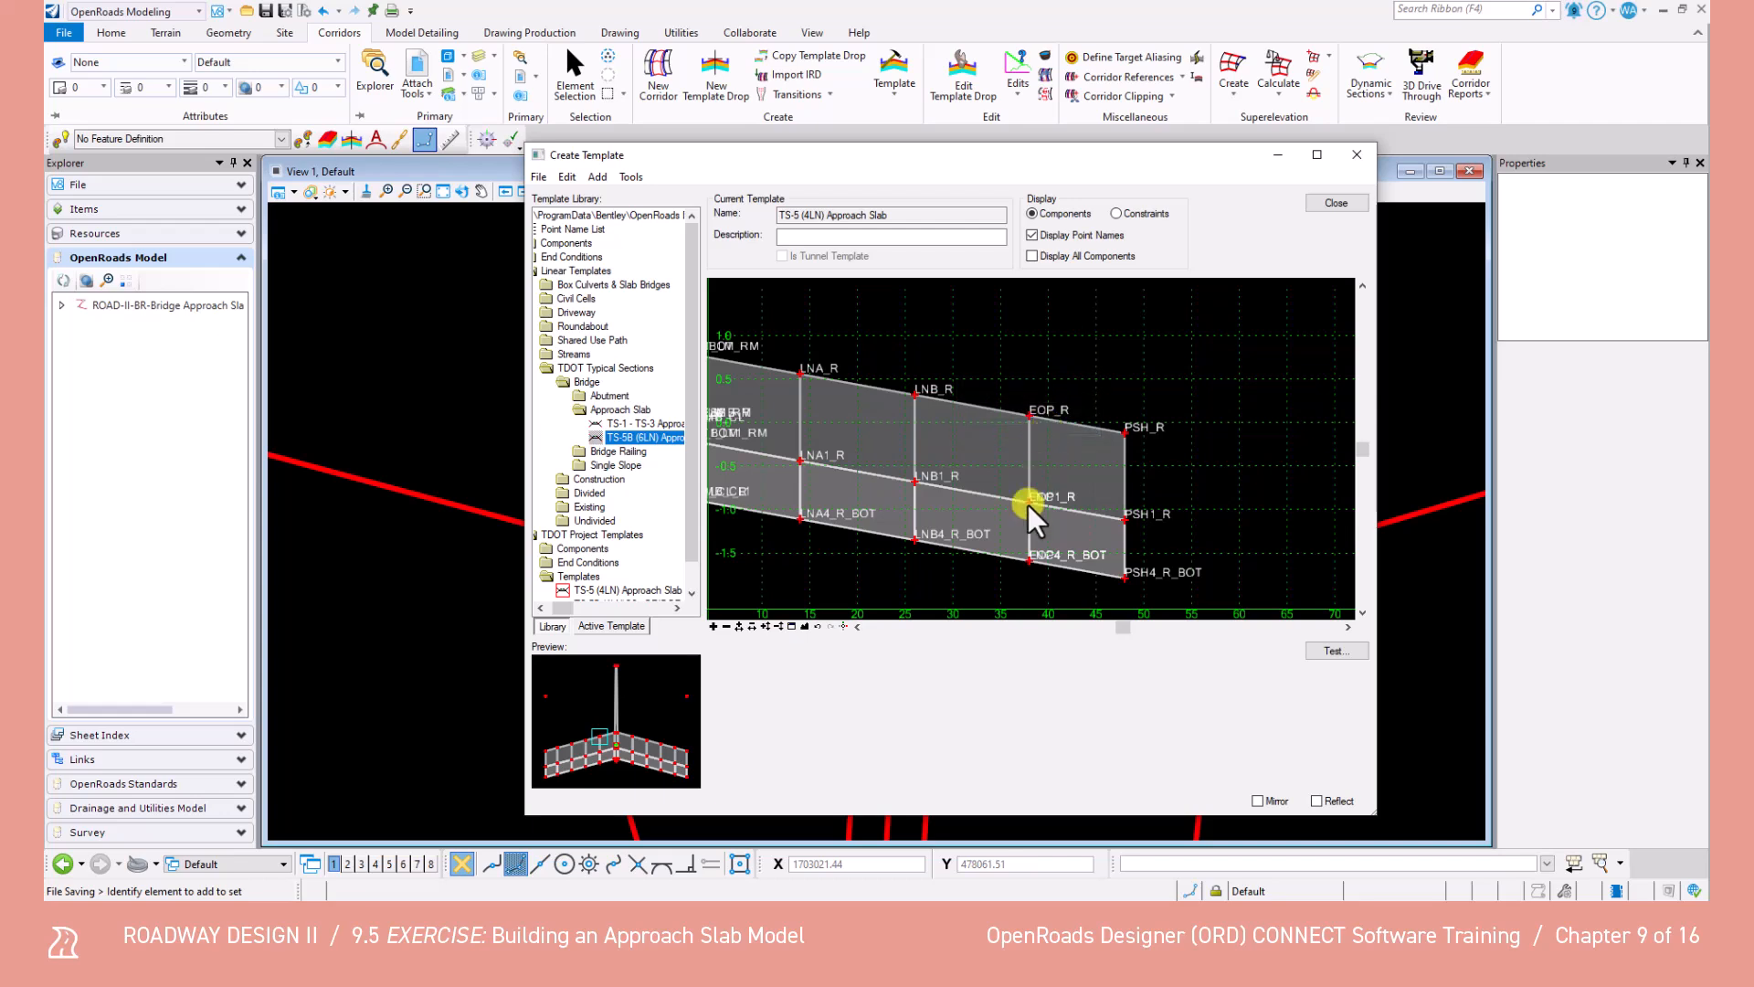
Change the first constraint of EOP1_R to Slope with LNB1_R as its parent.
mouse_move(1016, 506)
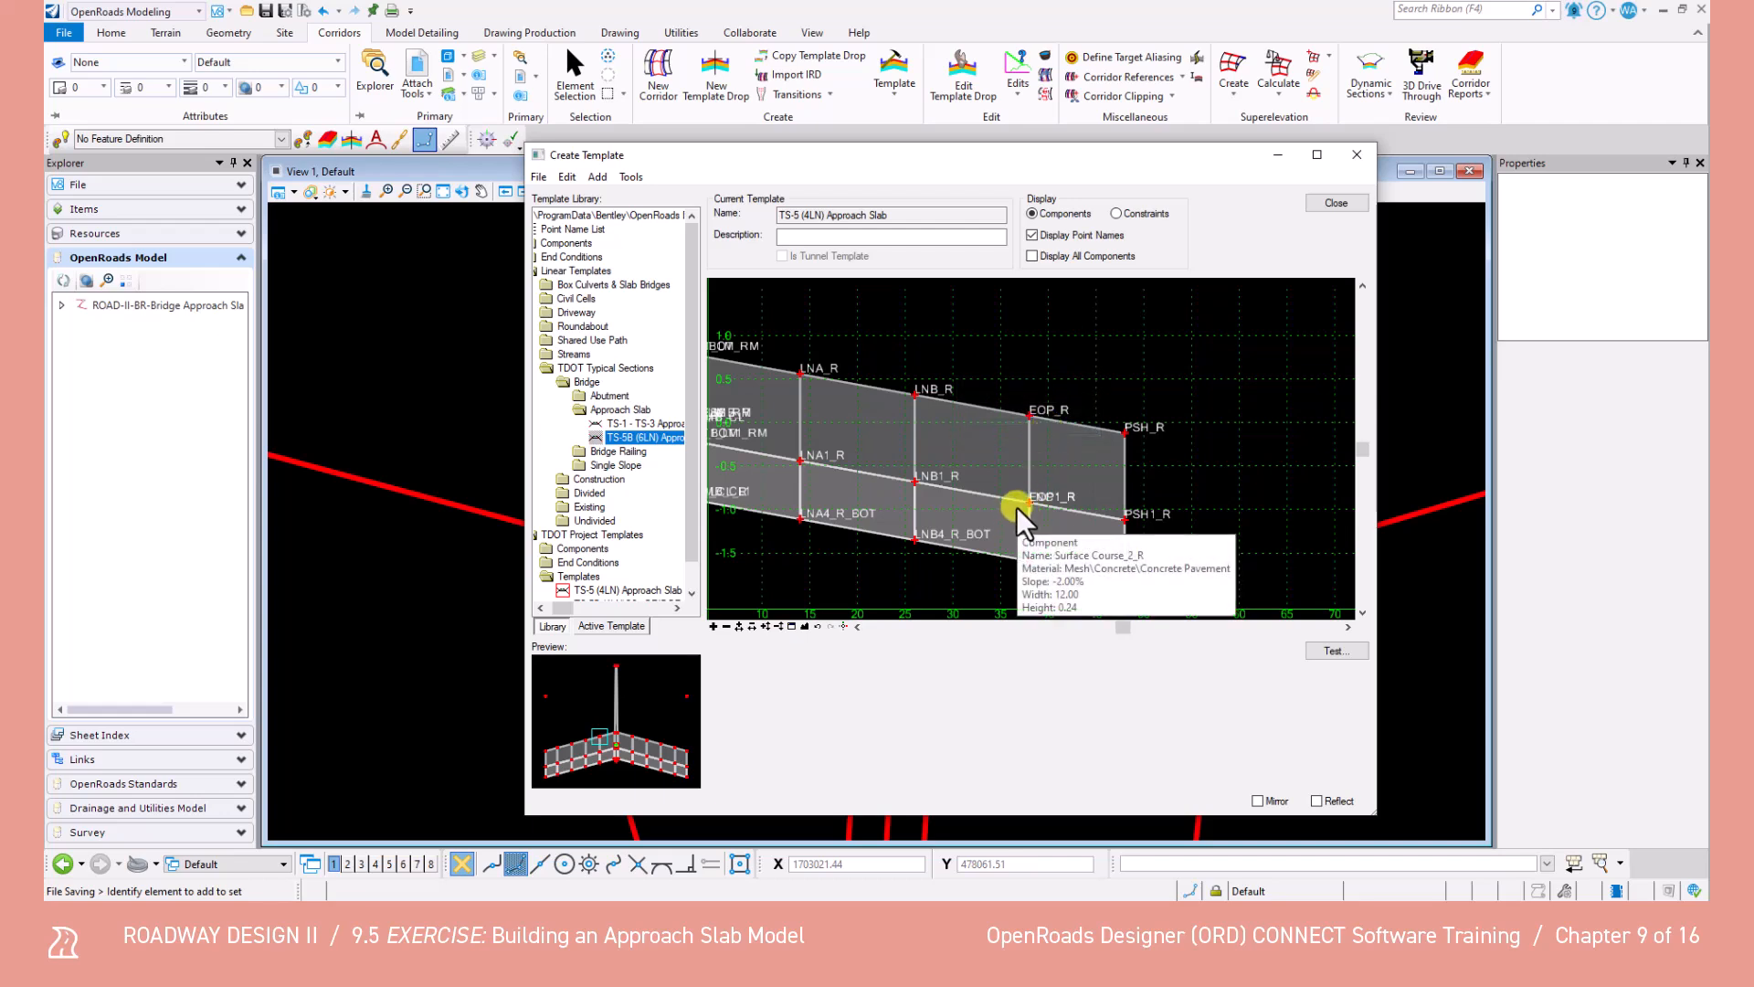
right_click(1028, 503)
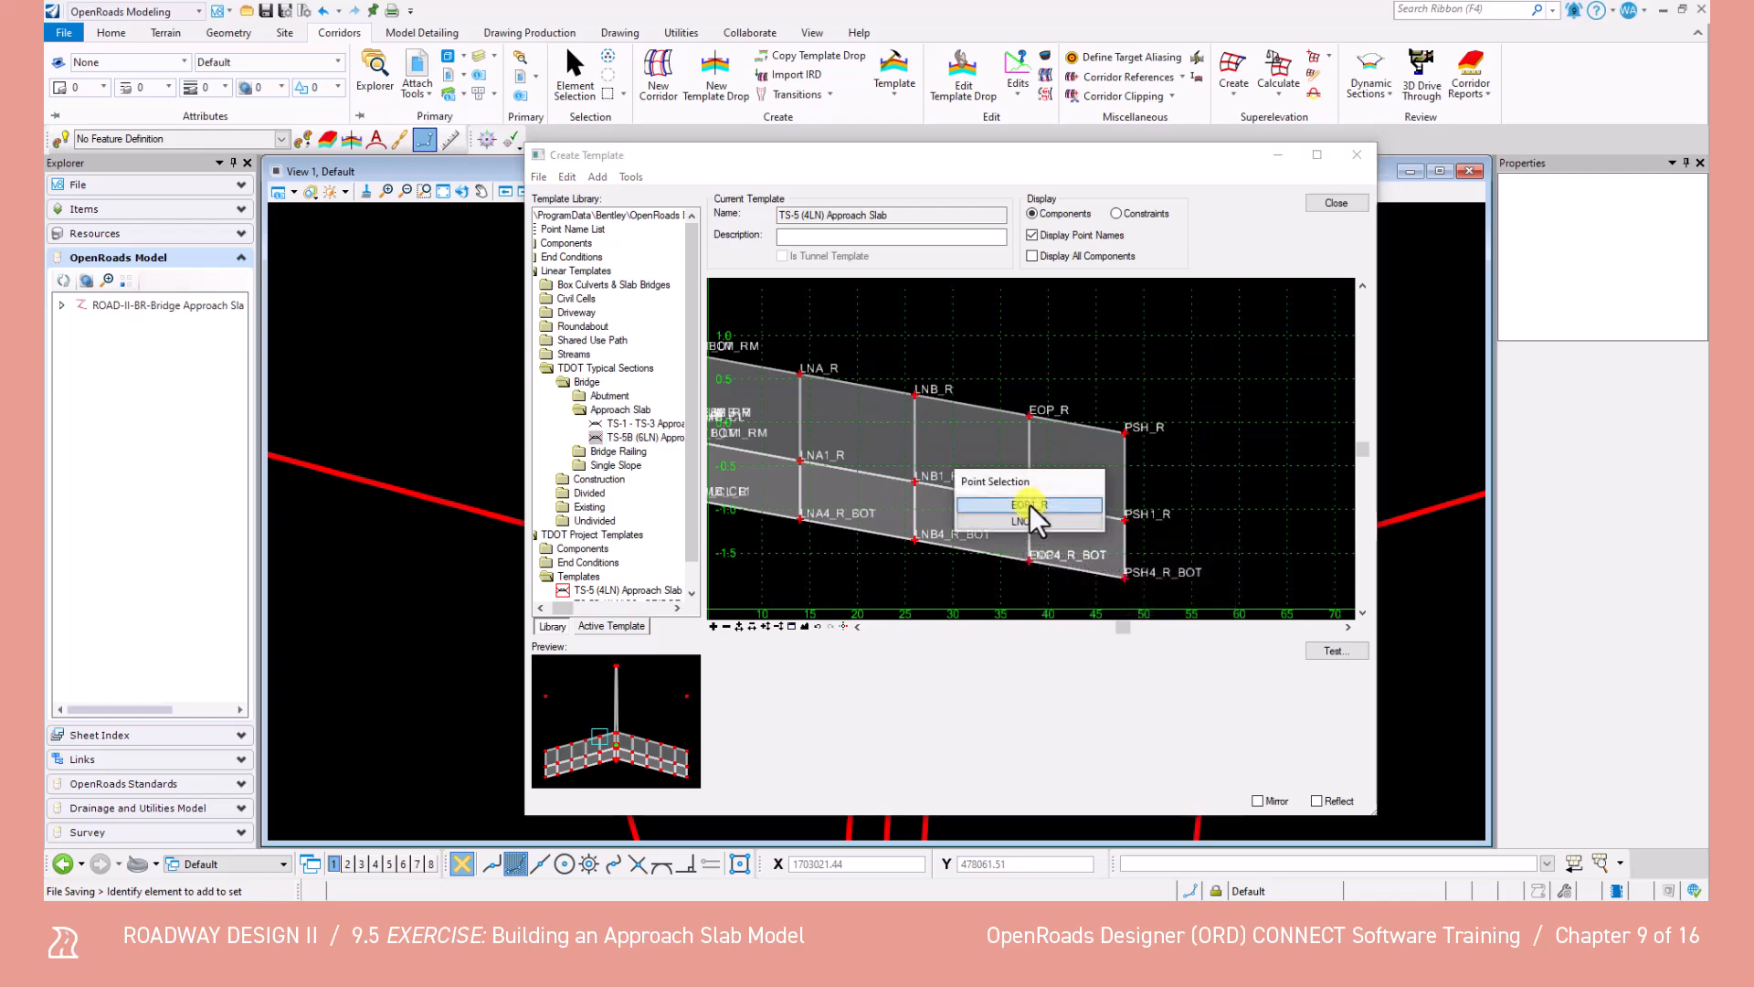
left_click(1051, 506)
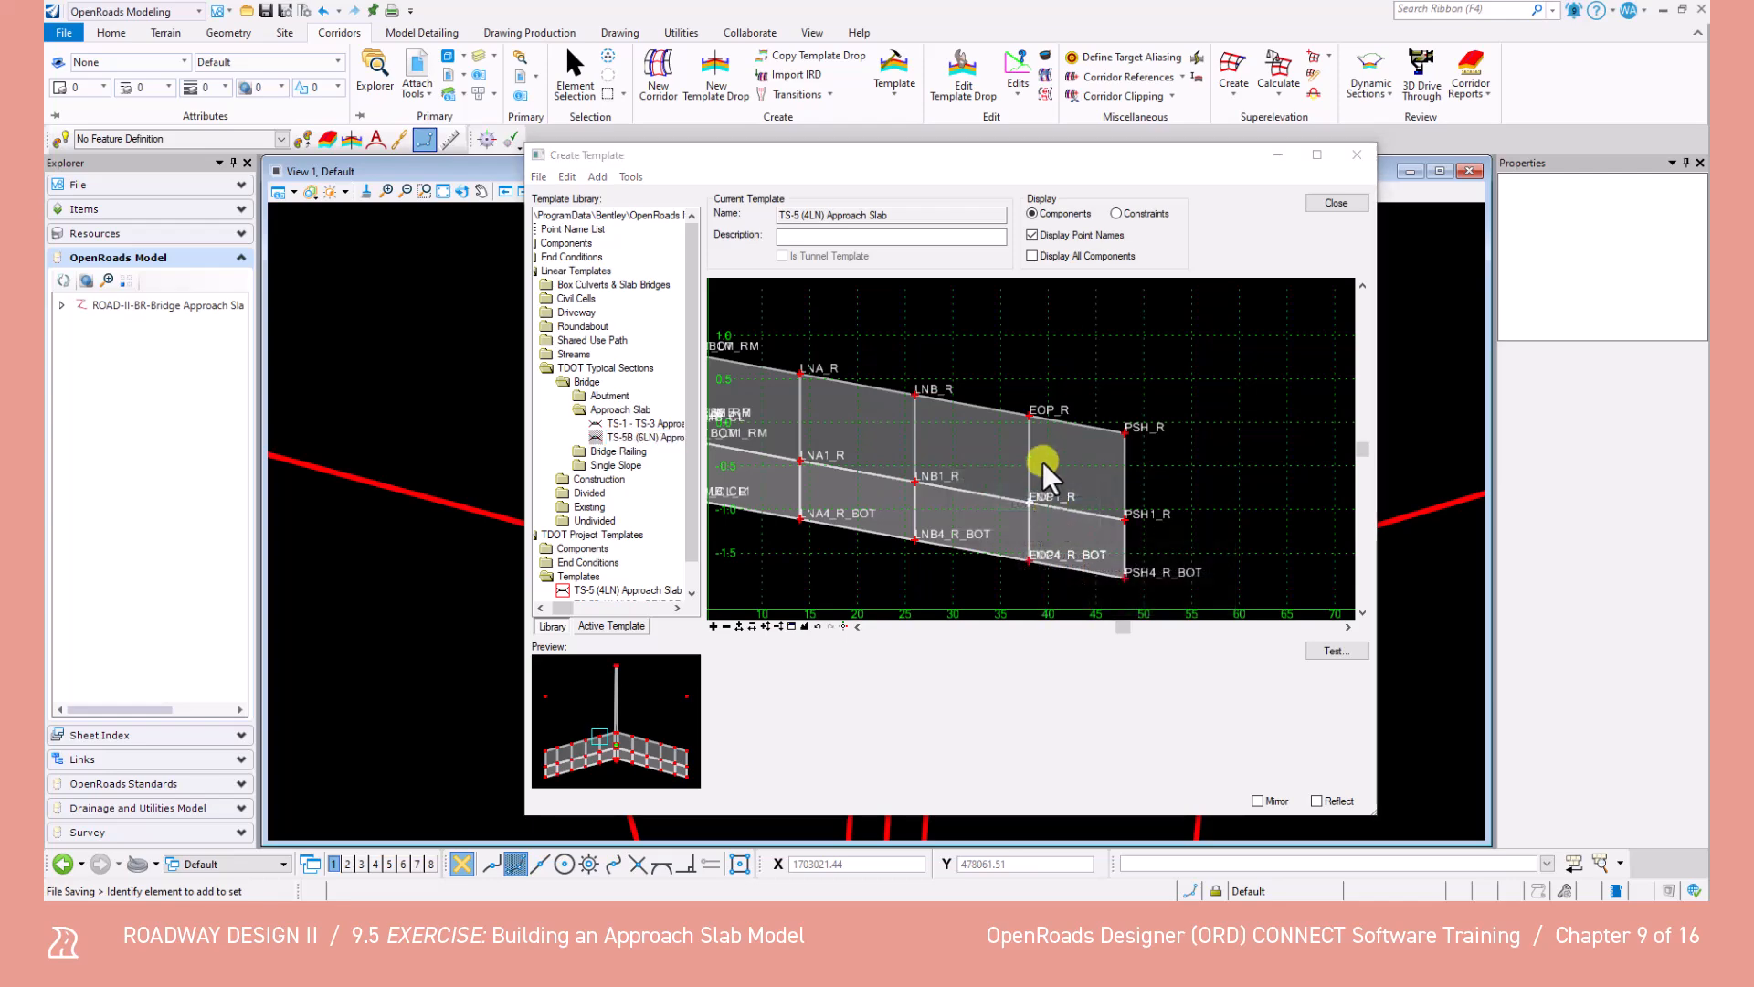
left_click(531, 496)
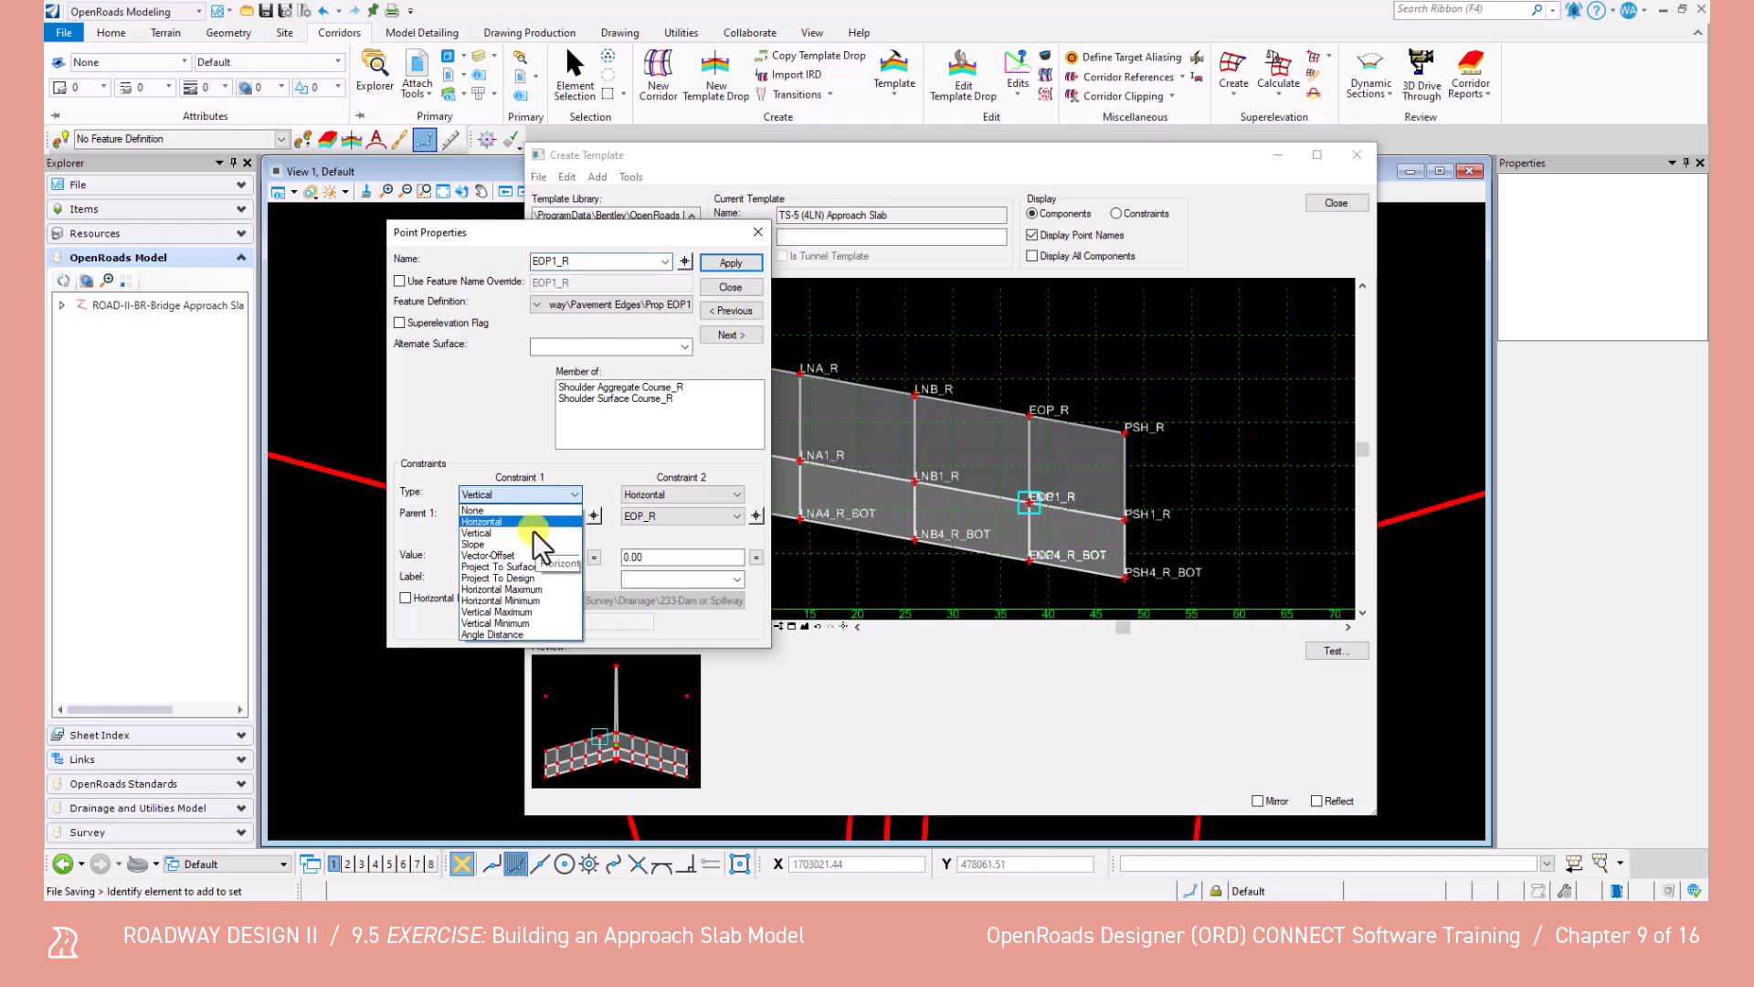
left_click(524, 542)
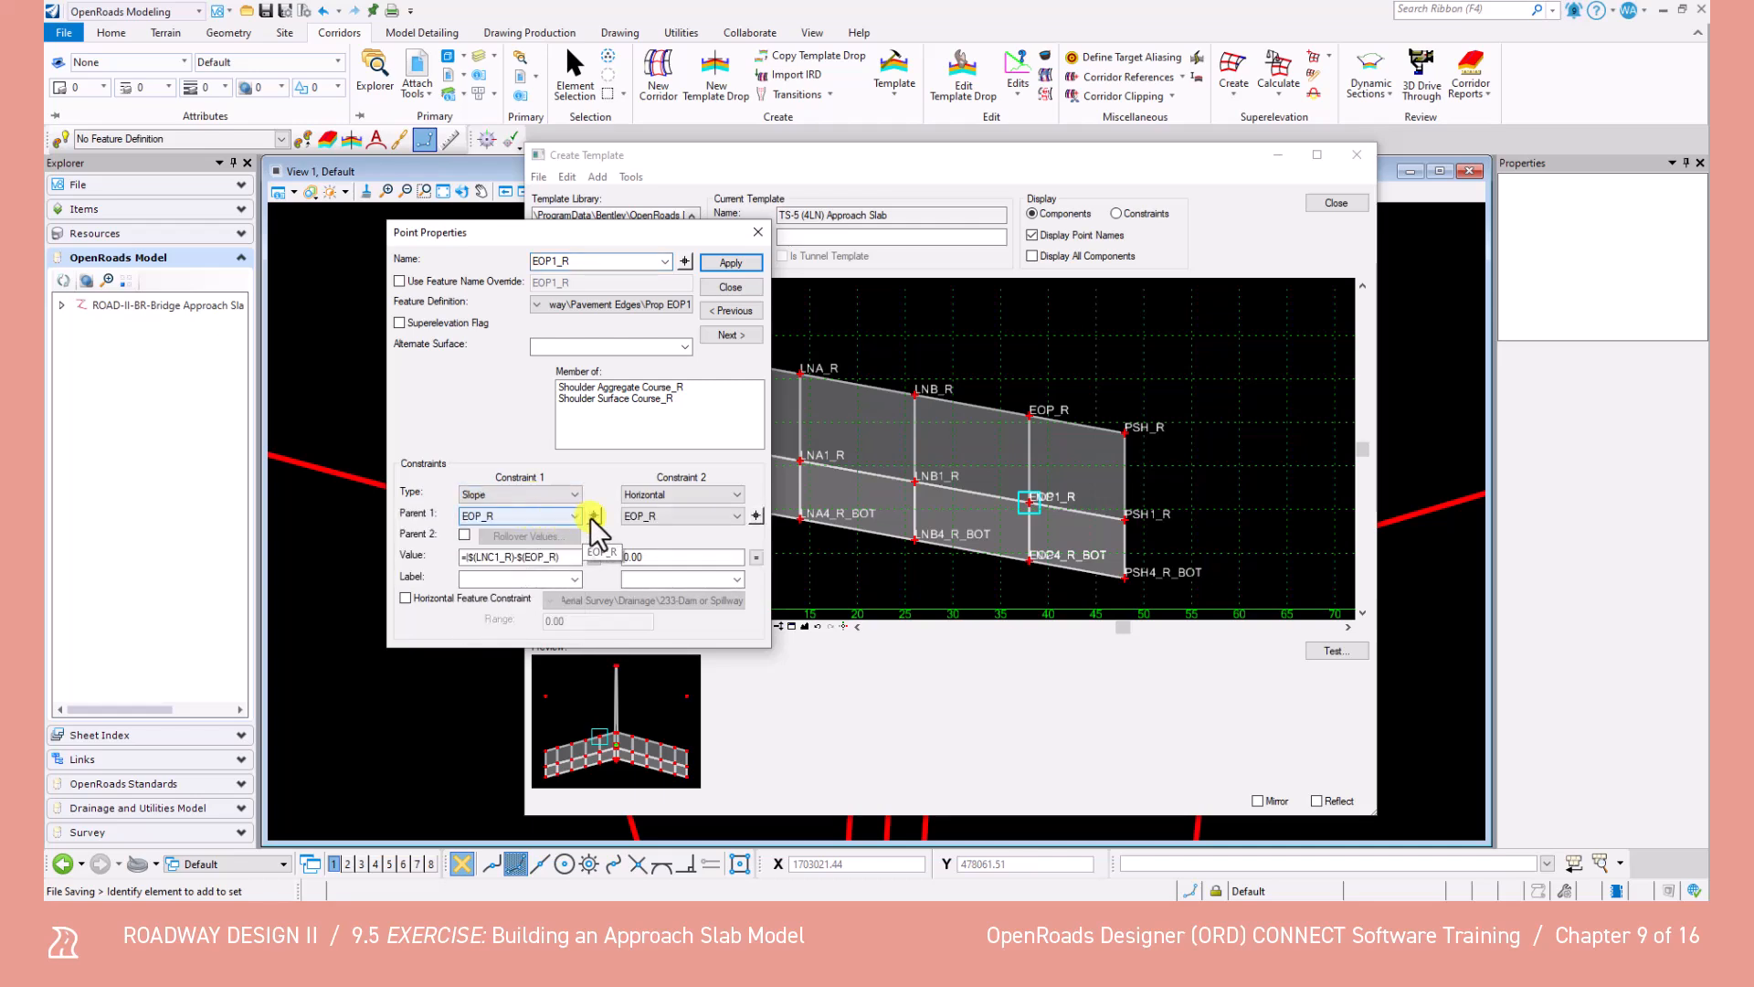
left_click(594, 516)
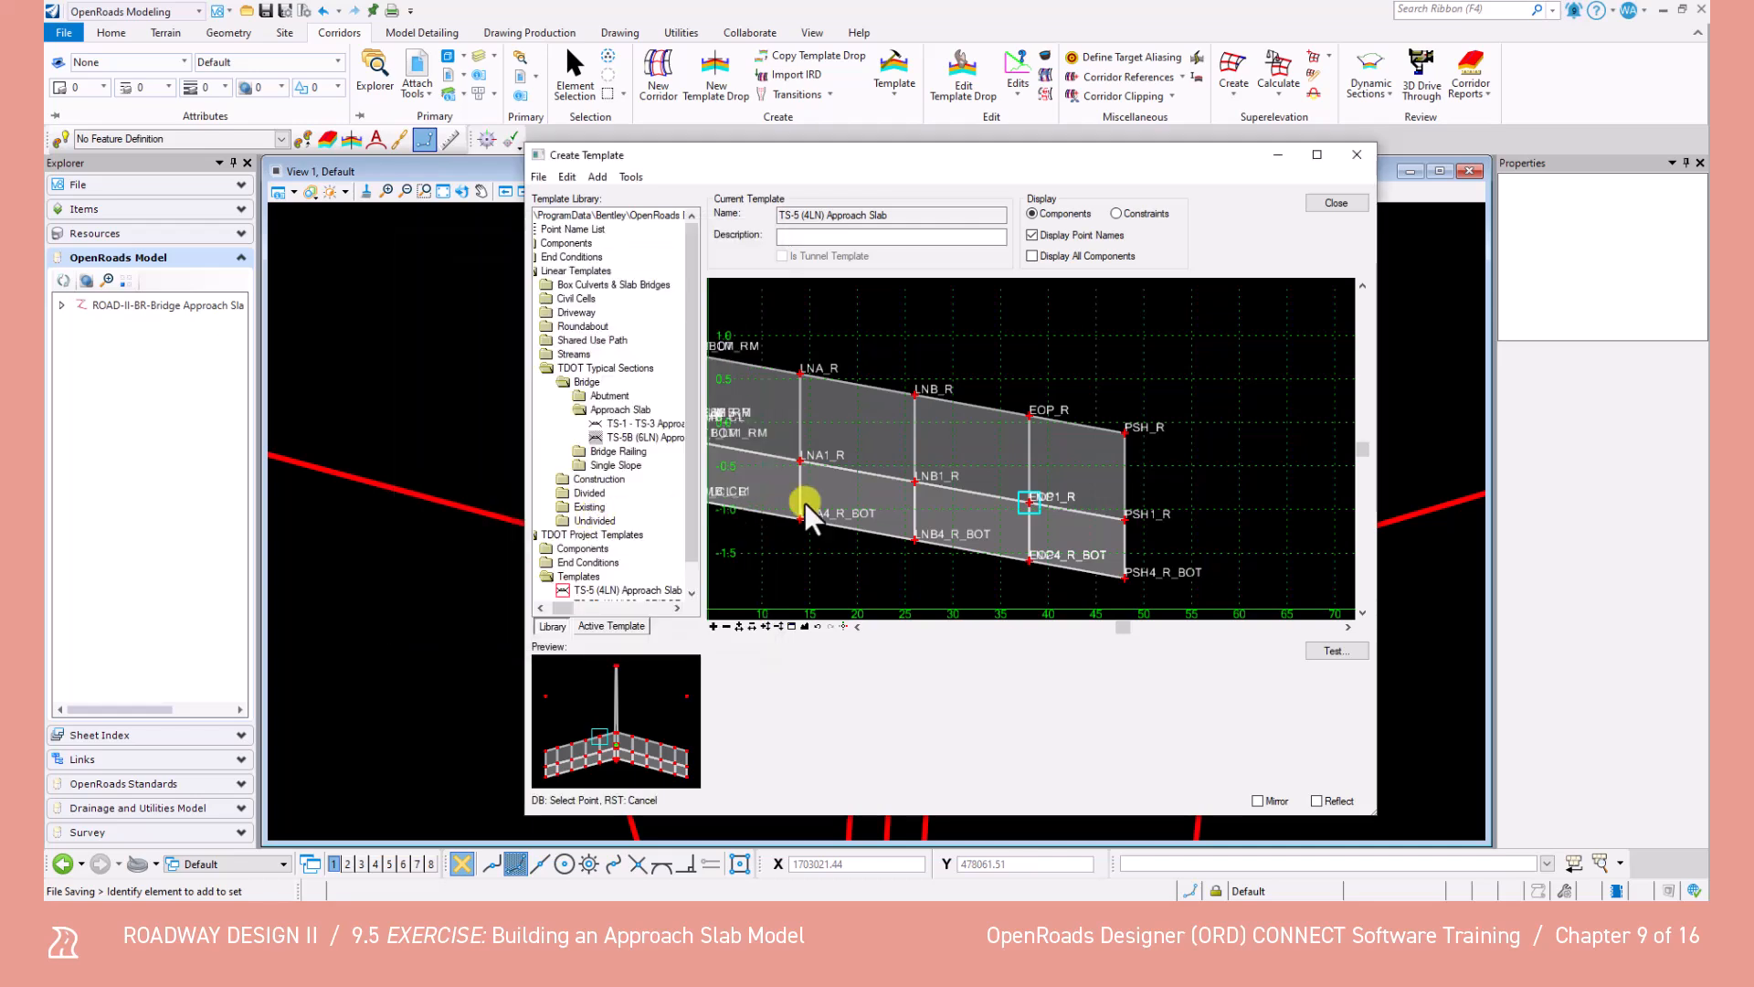
left_click(915, 481)
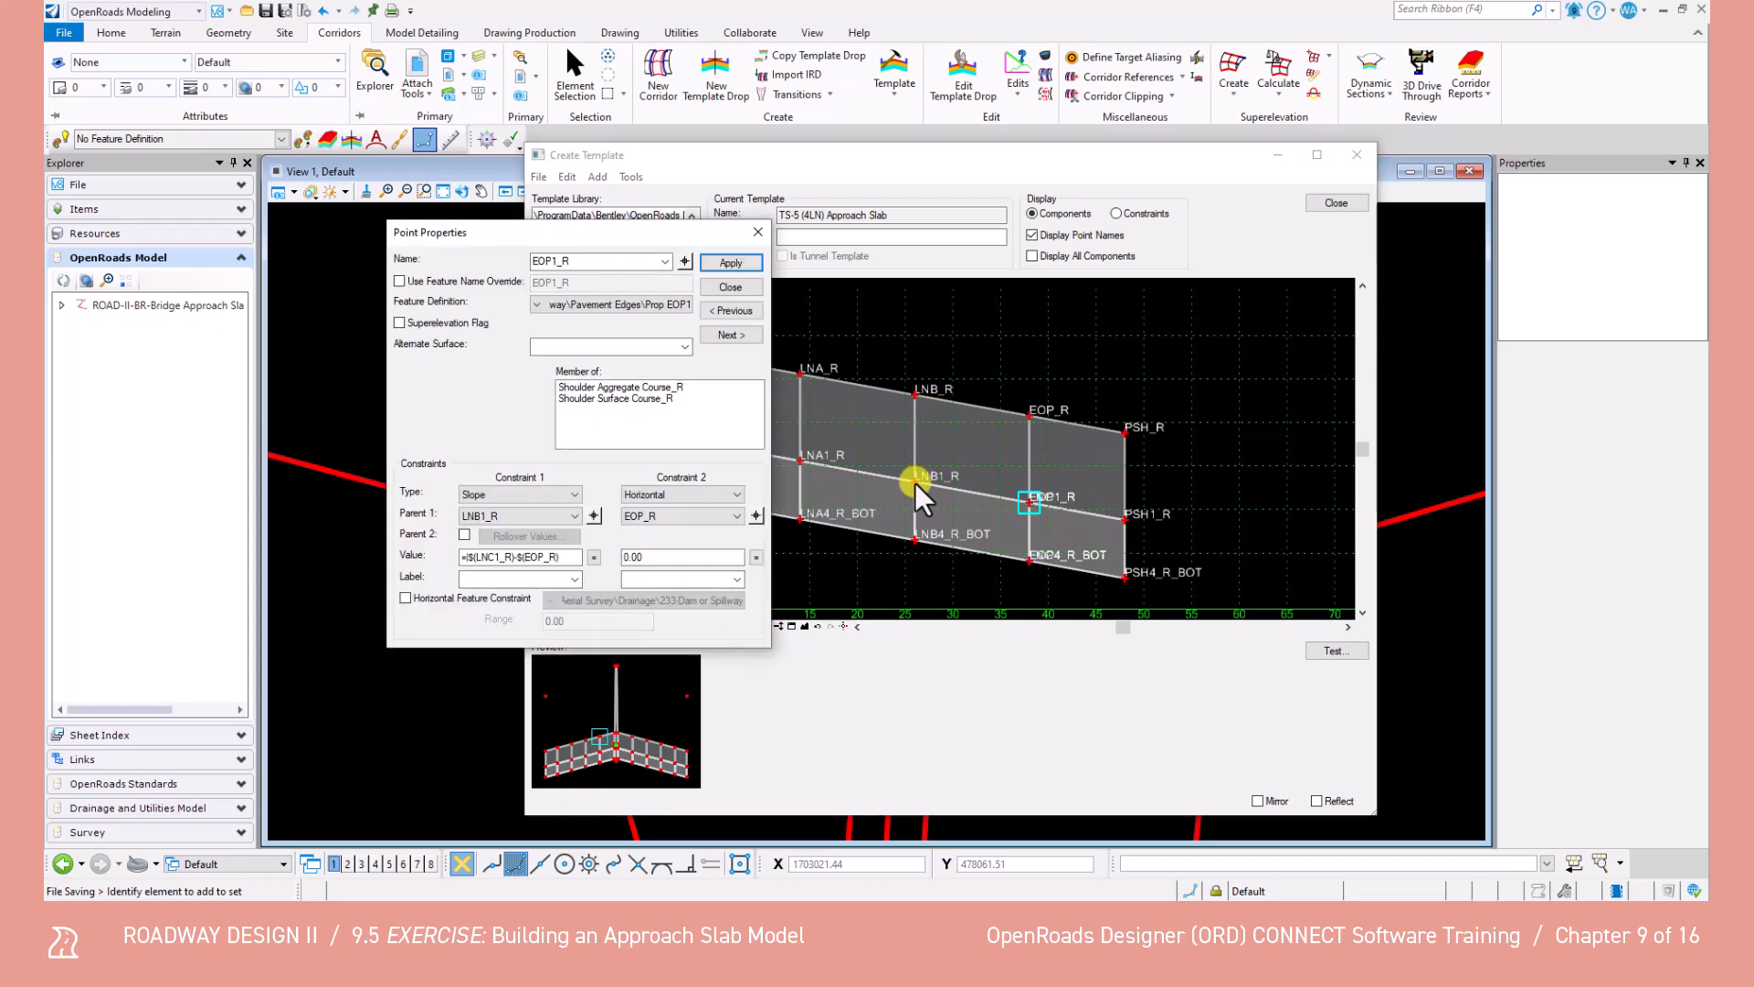
Set the slope constraint value of EOP1_R to -2.00% and apply the change to the point.
left_click_drag(560, 557, 431, 559)
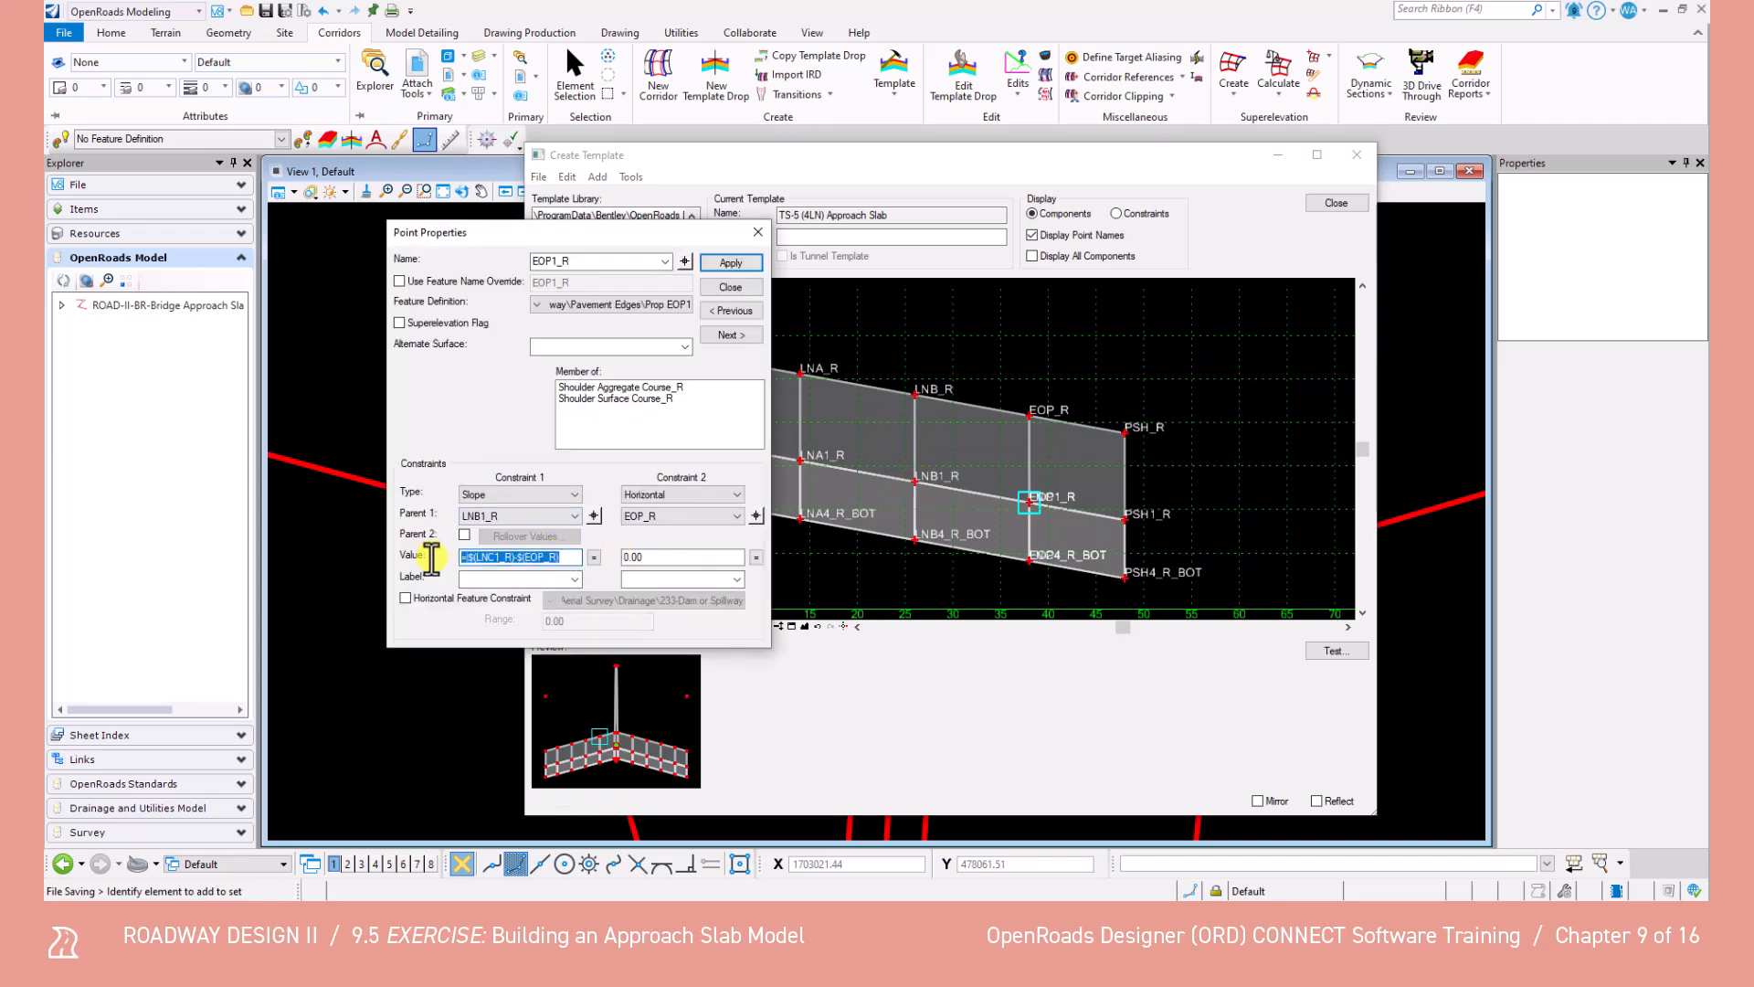
type("-2")
key("Tab")
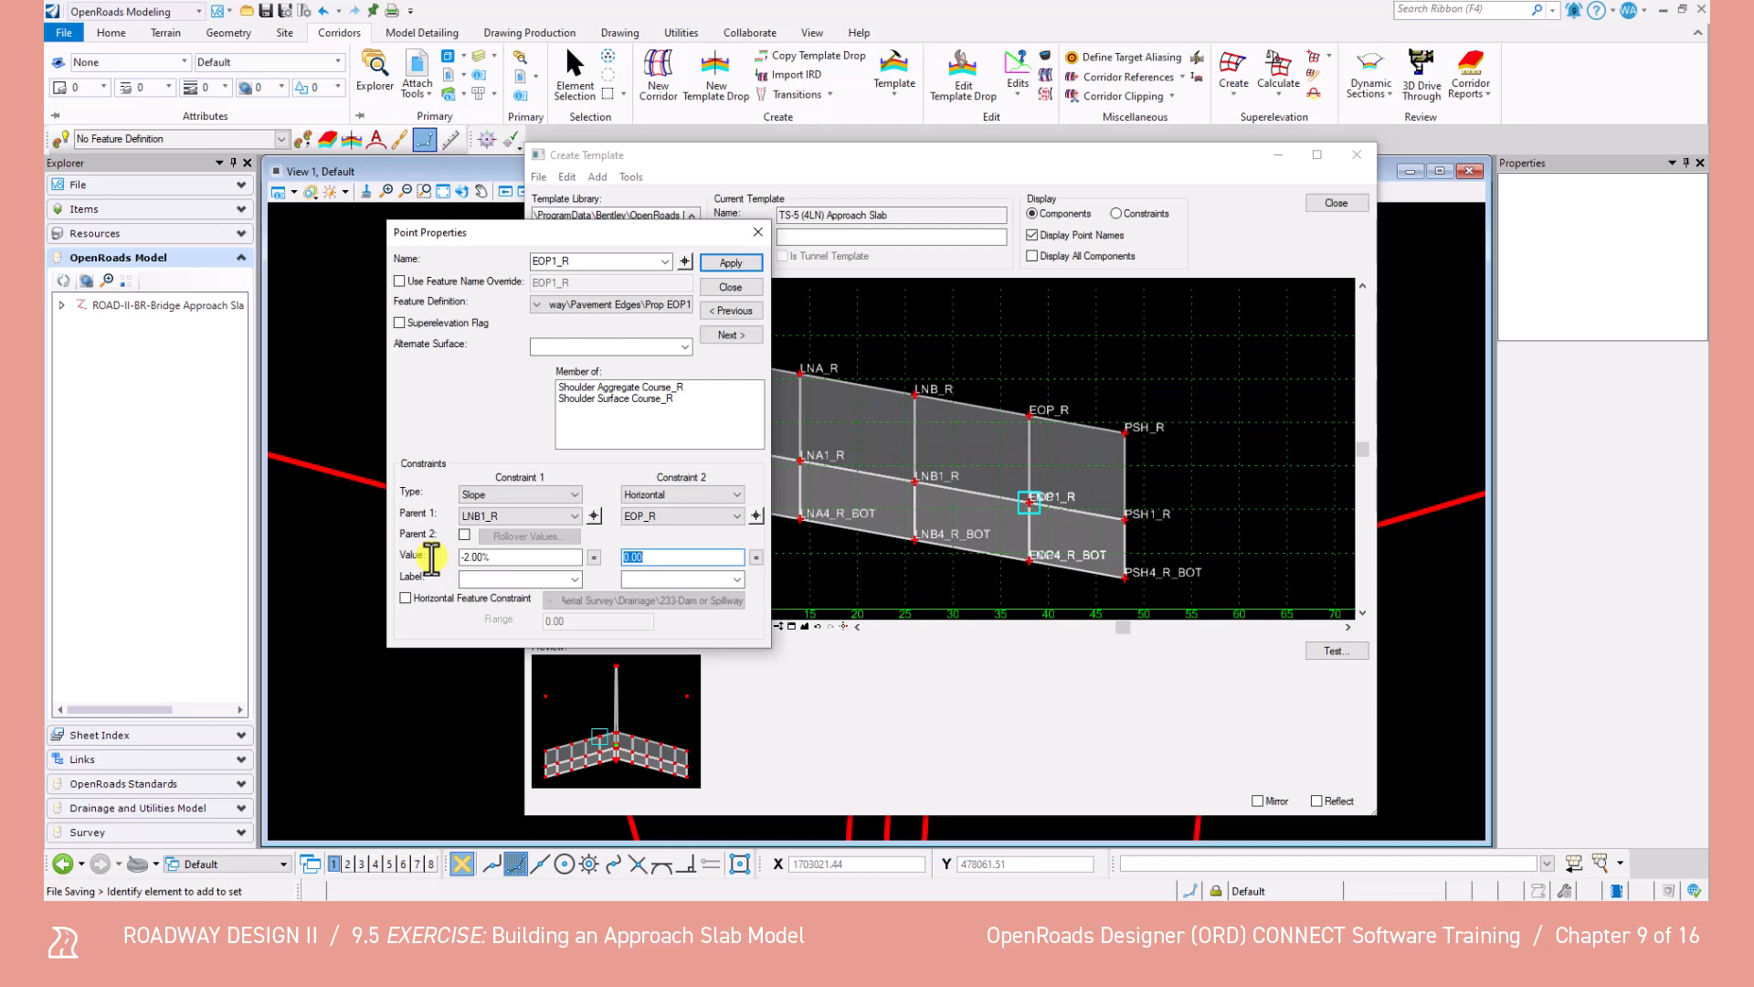
left_click(729, 263)
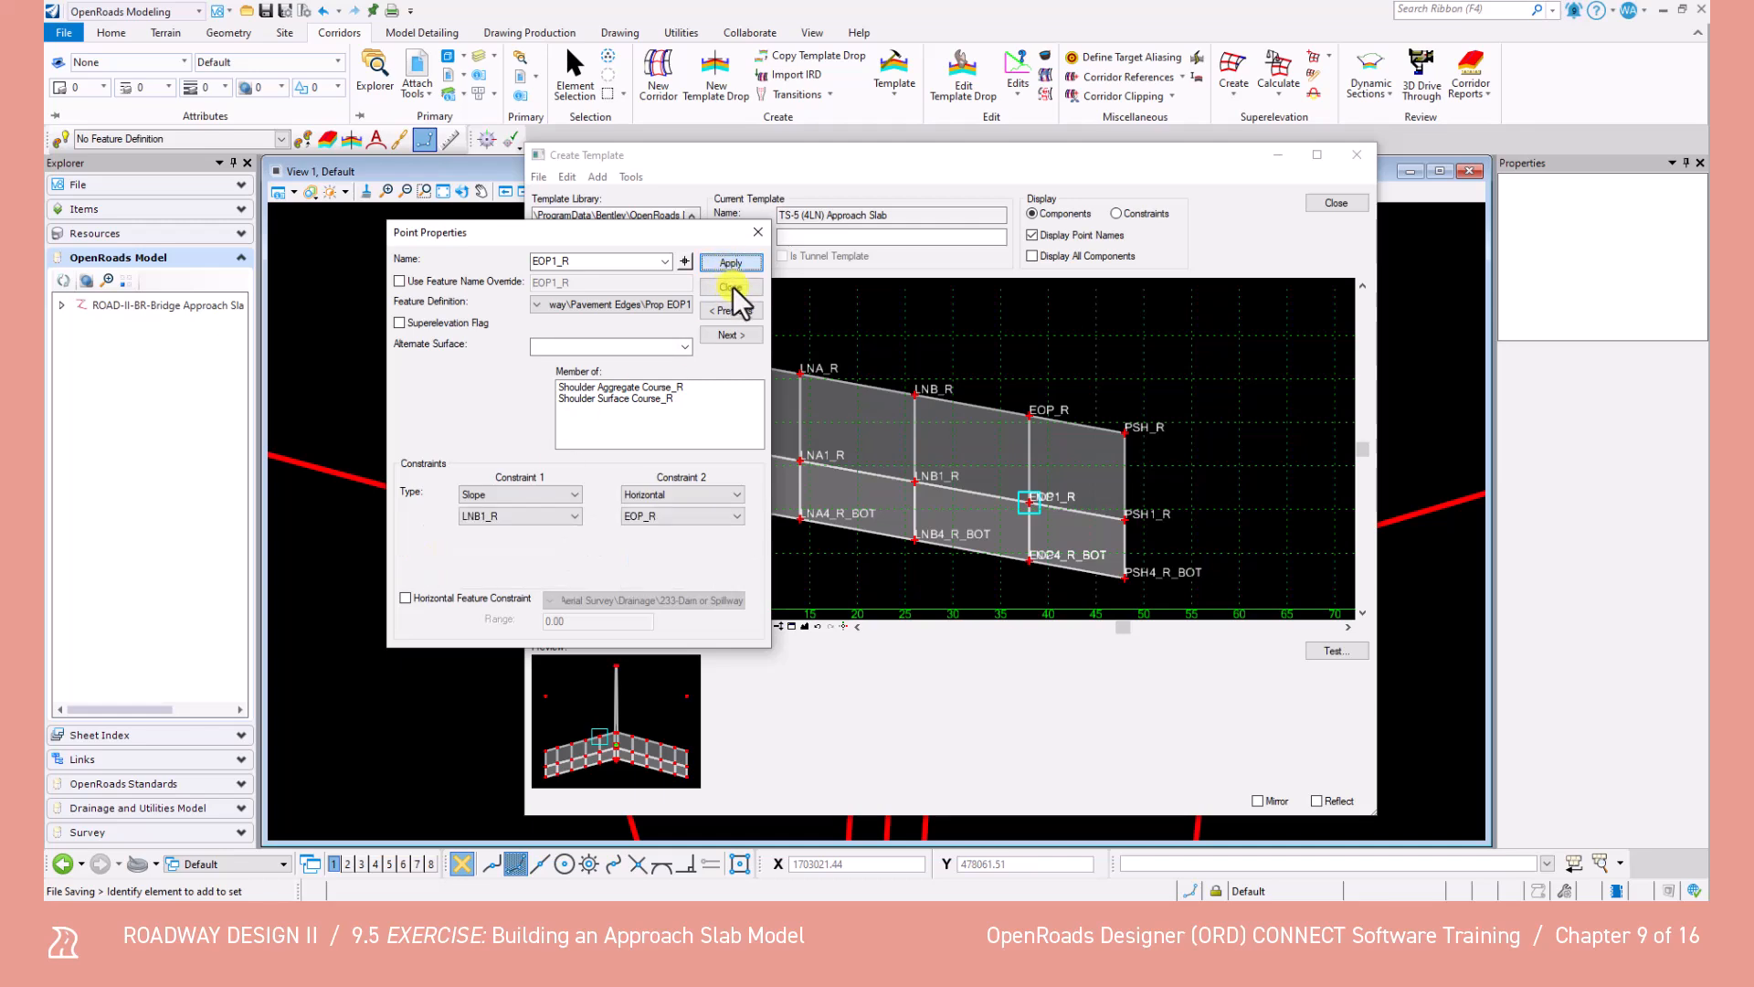
left_click(731, 287)
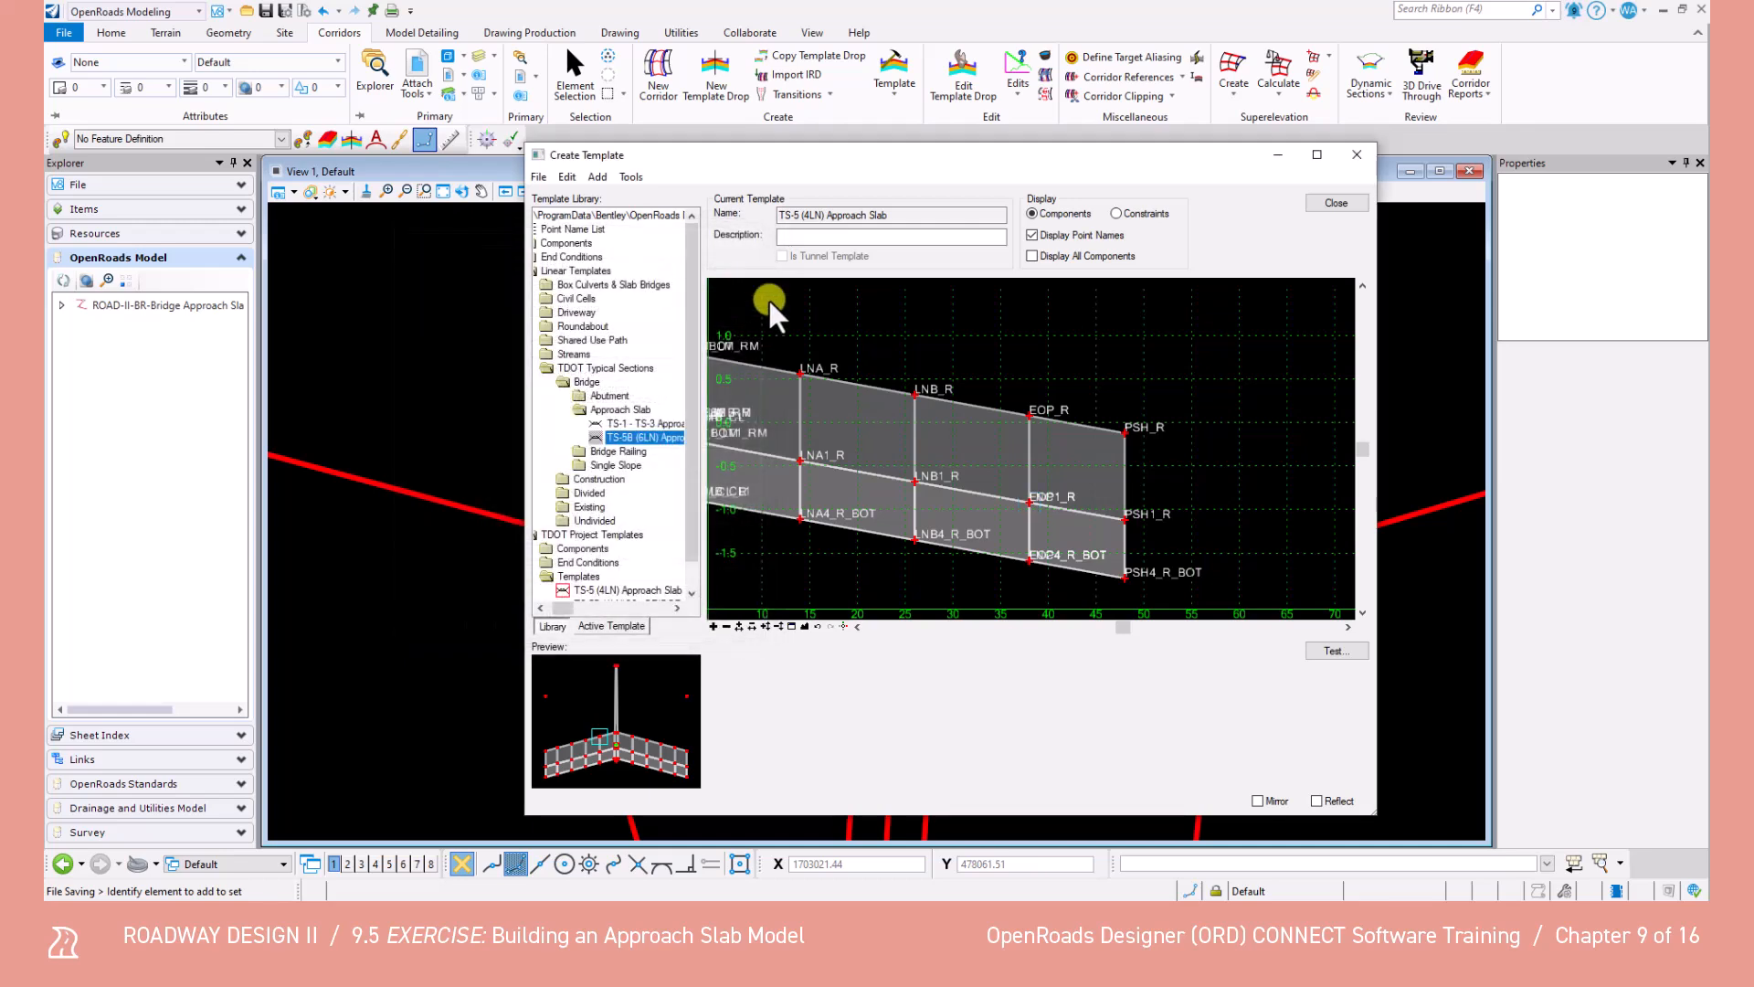
Merge the coincident points EOP1_R and LNC1_R, removing LNC1_R.
right_click(1029, 502)
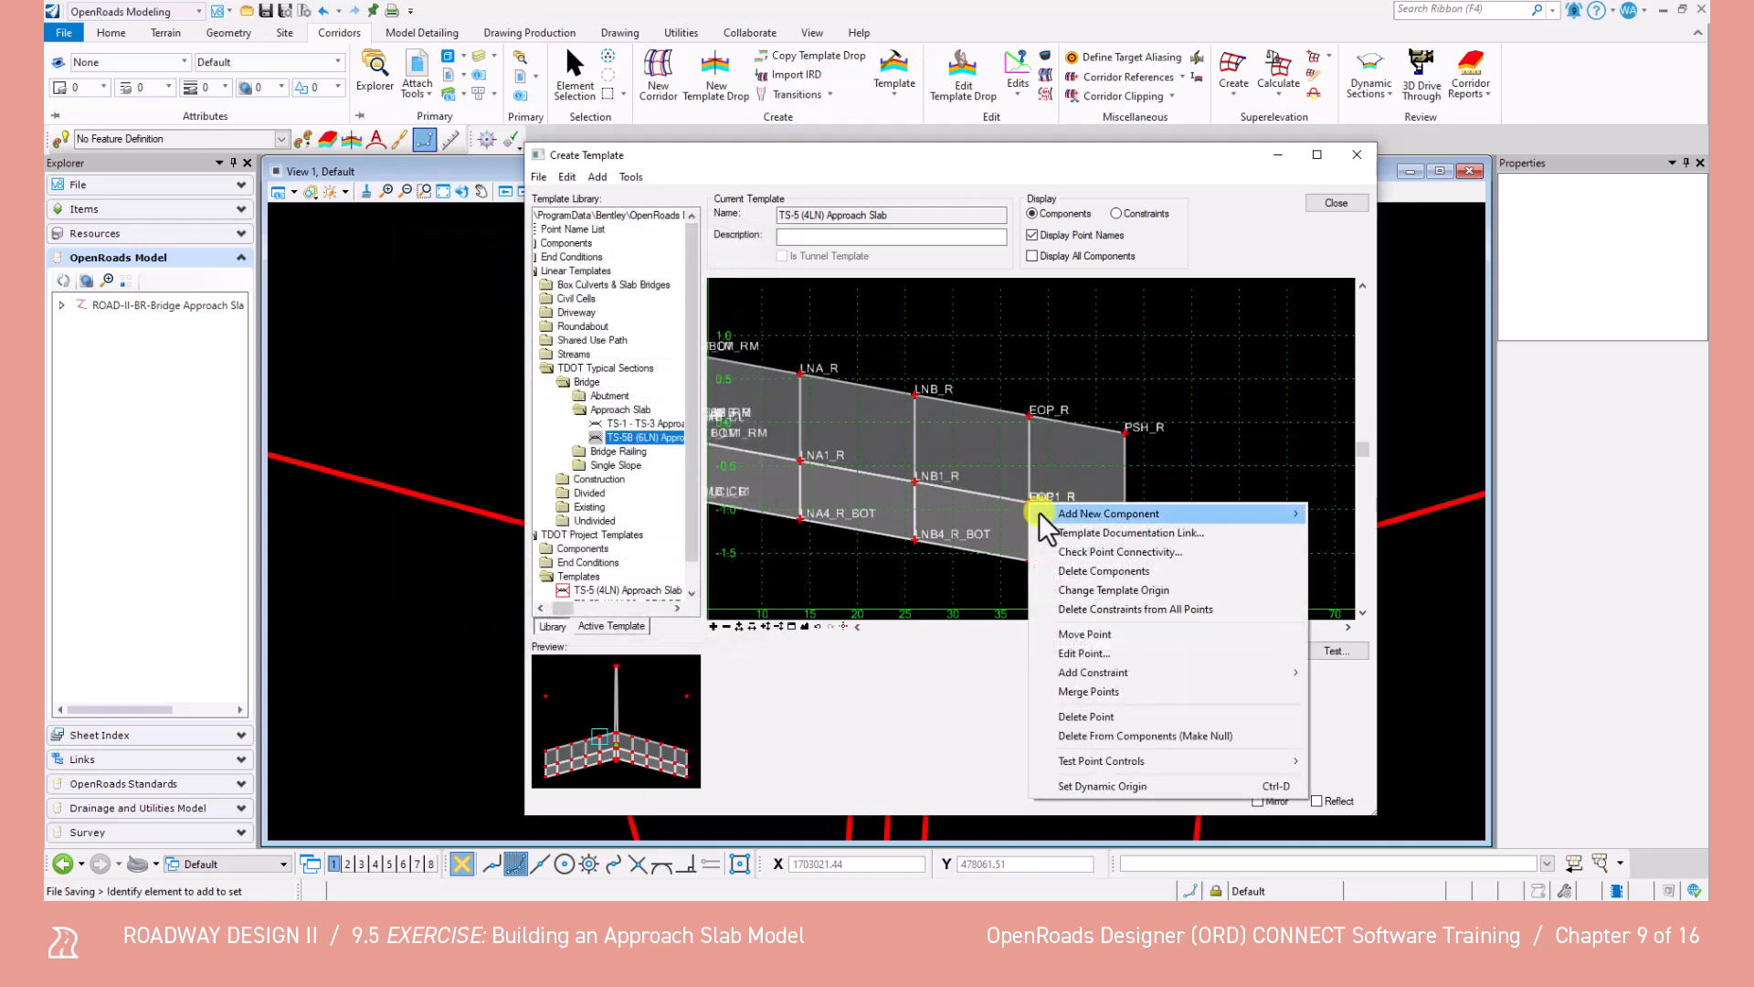
left_click(1089, 689)
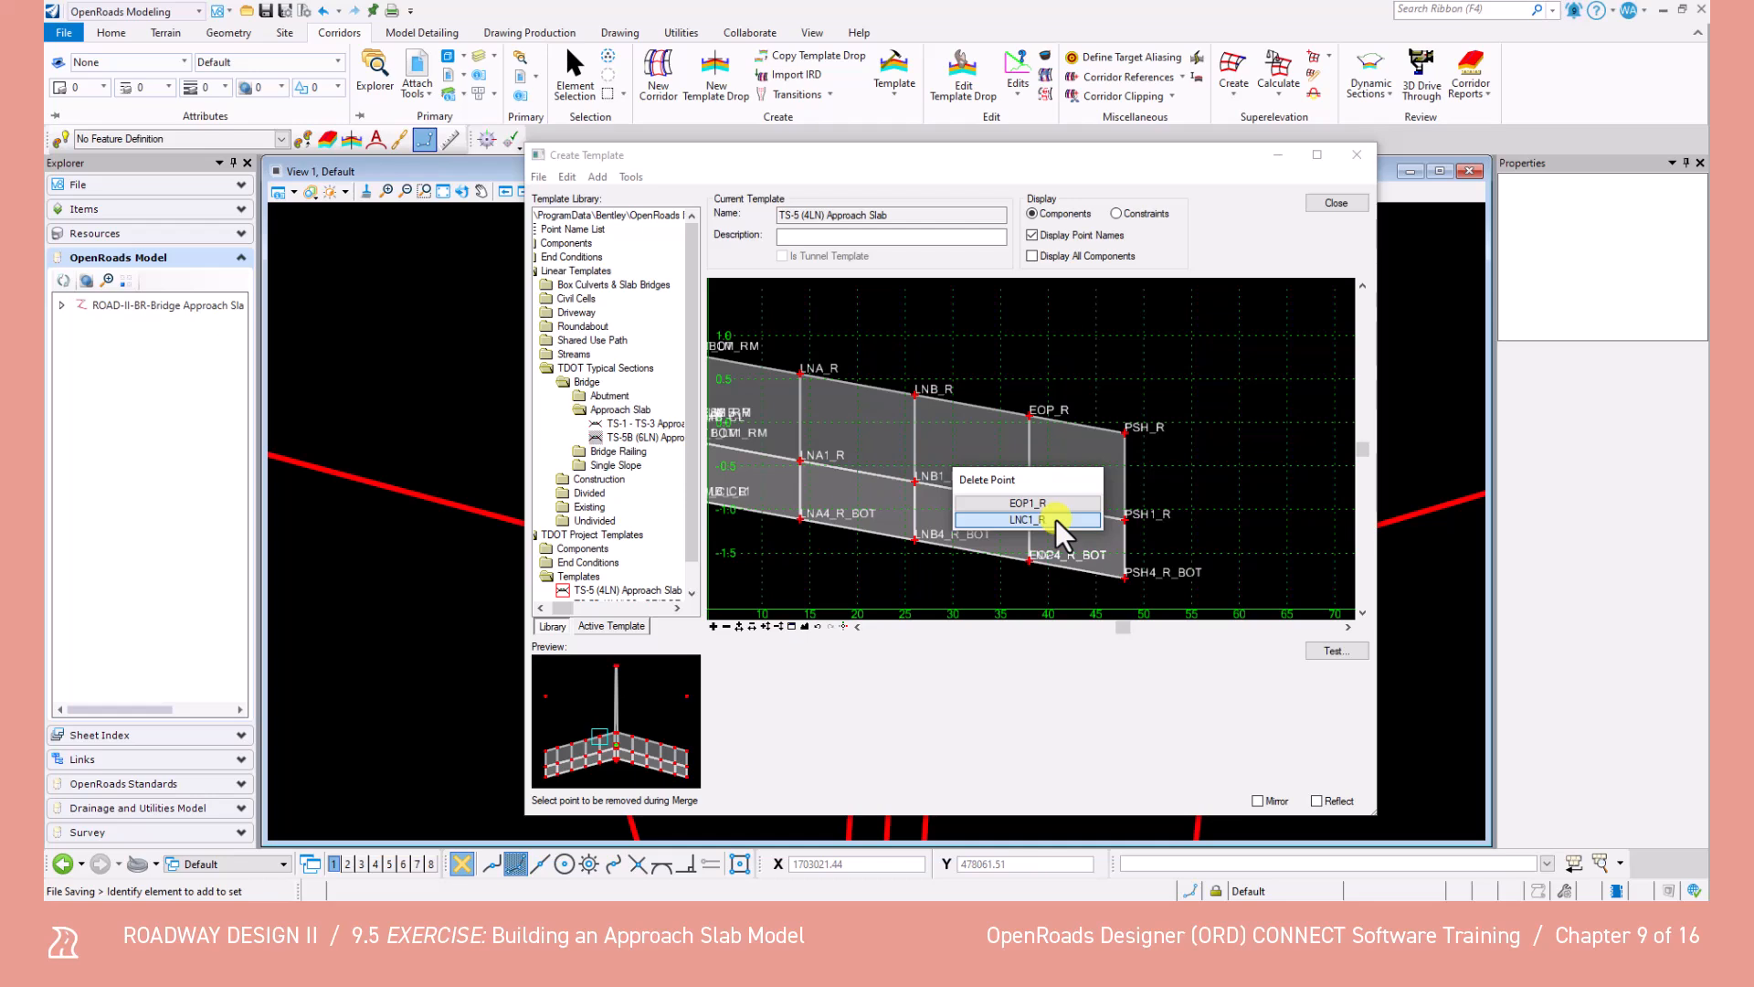
left_click(1056, 519)
Merge the coincident bottom points EOP4_R_BOT and LNC4_R_BOT, removing LNC4_R_BOT.
right_click(1029, 559)
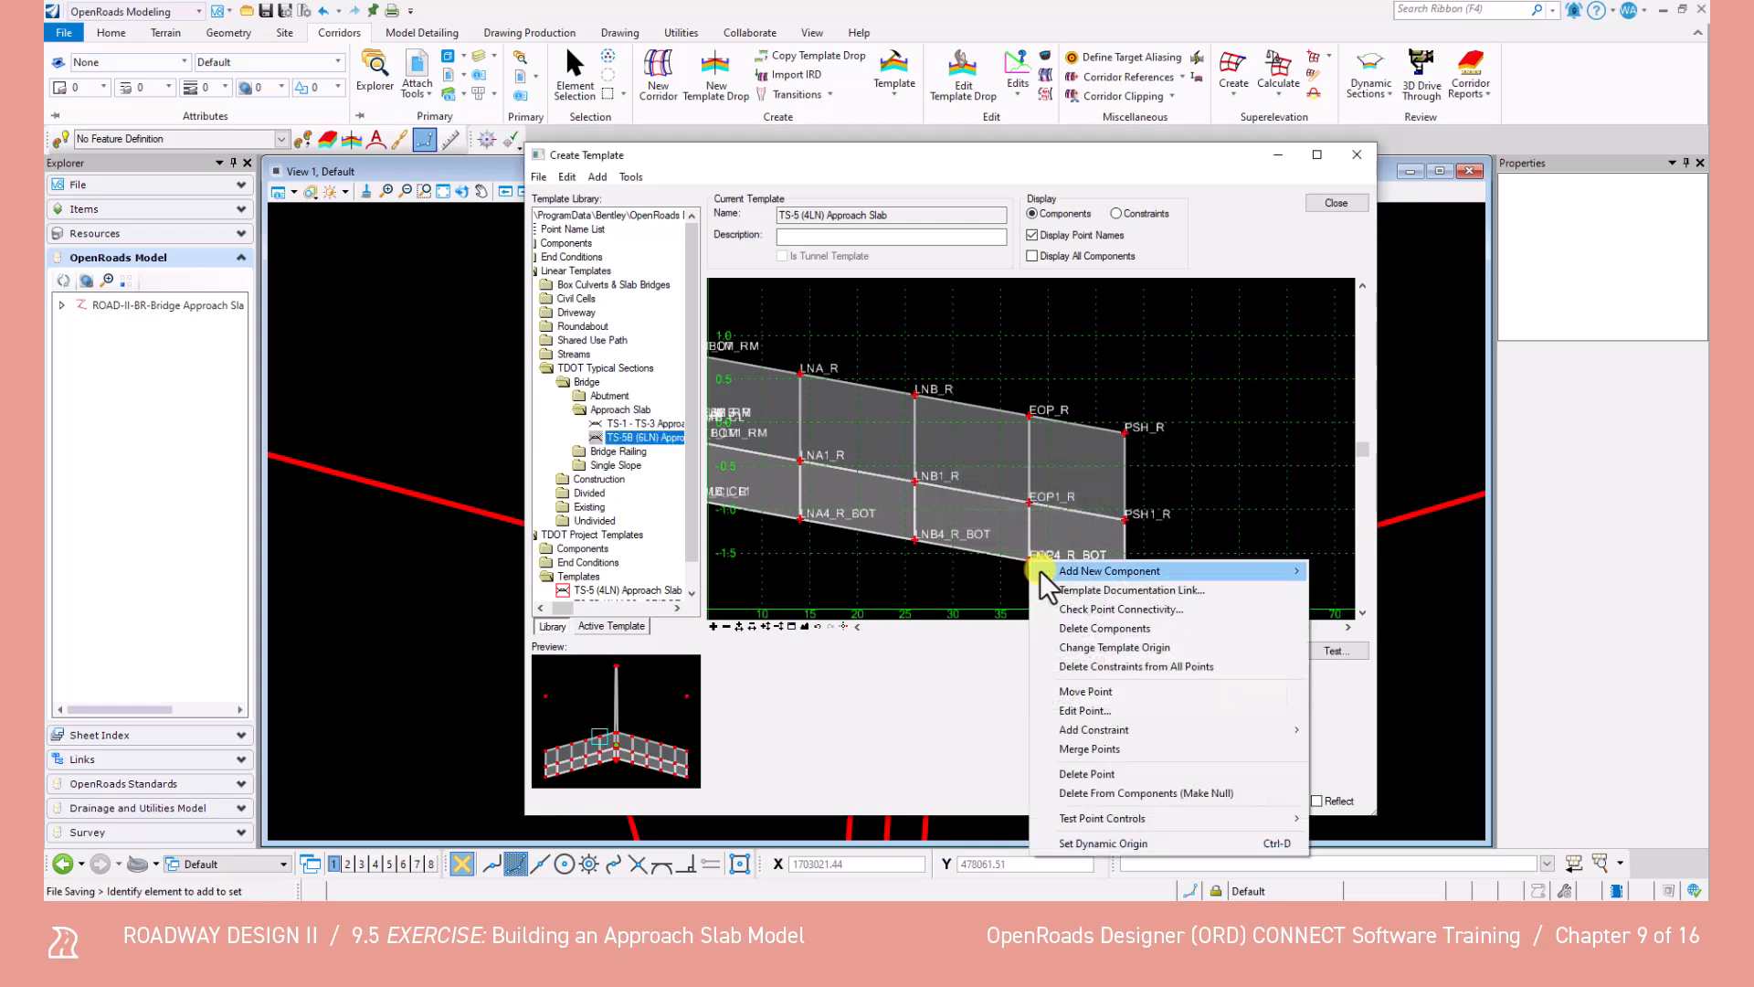
left_click(1098, 749)
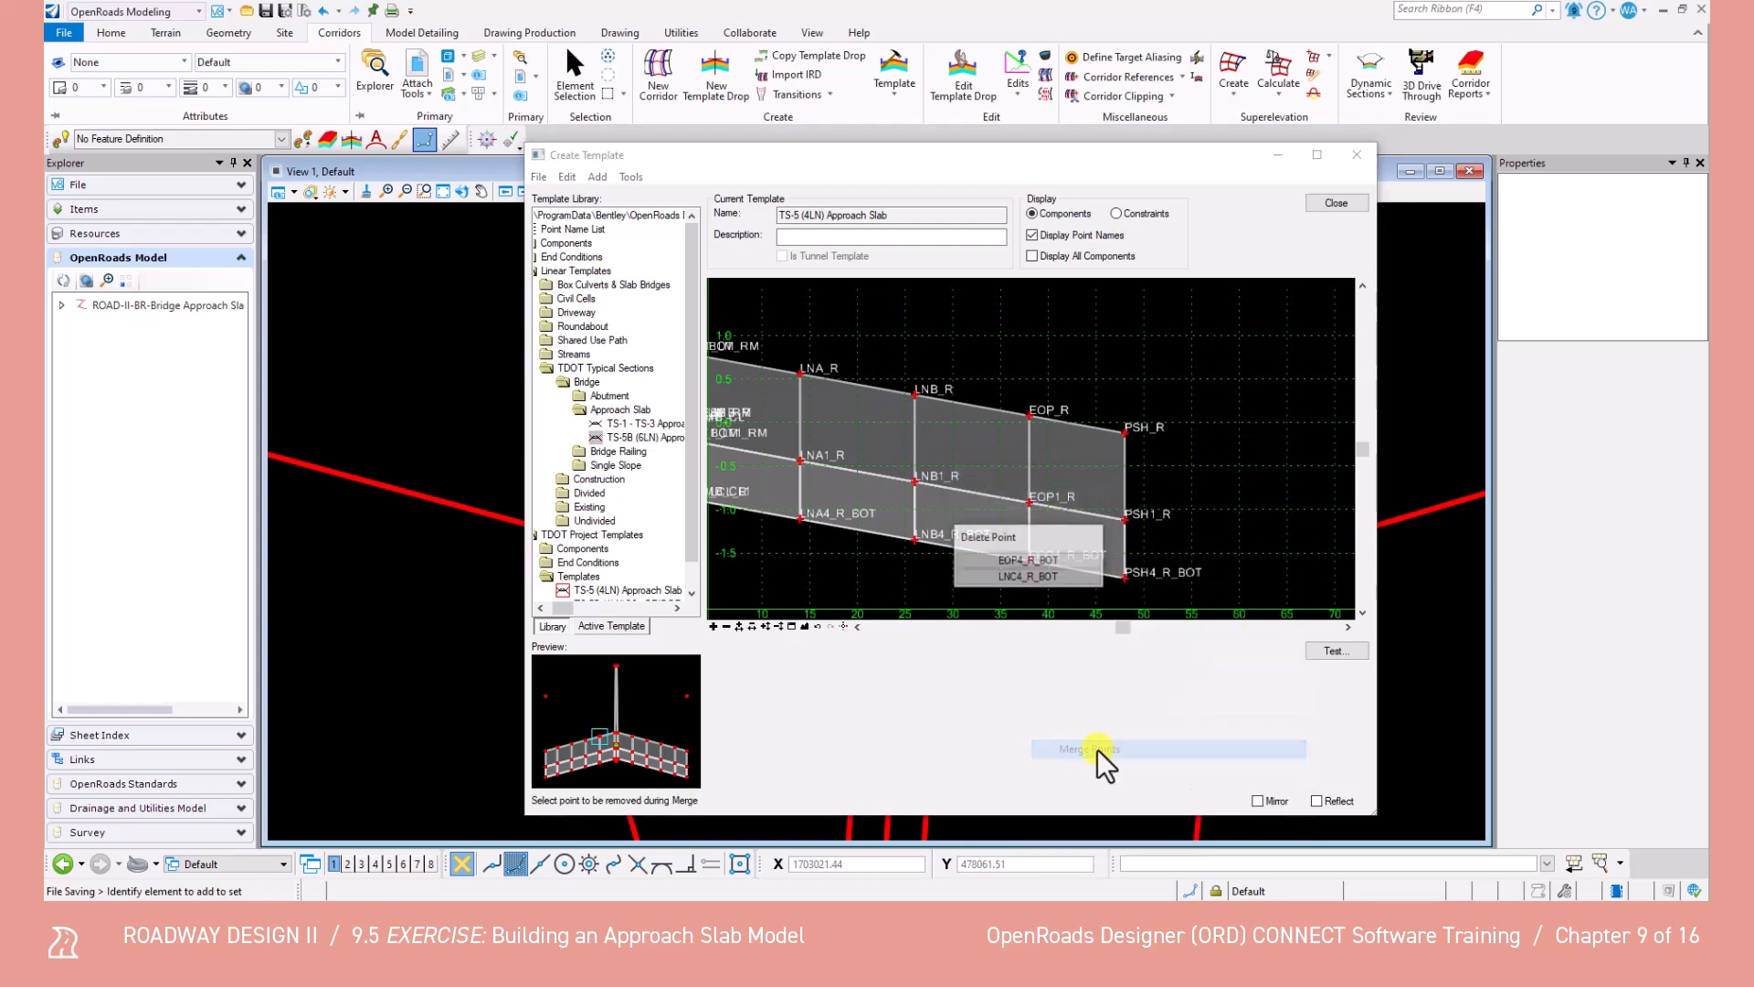
left_click(1047, 578)
Save the template library with the edited TS-5 (4LN) Approach Slab template and close the template editor.
scroll(956, 540, "down", 3)
scroll(956, 539, "down", 2)
scroll(943, 503, "up", 1)
middle_click_drag(943, 504, 1067, 493)
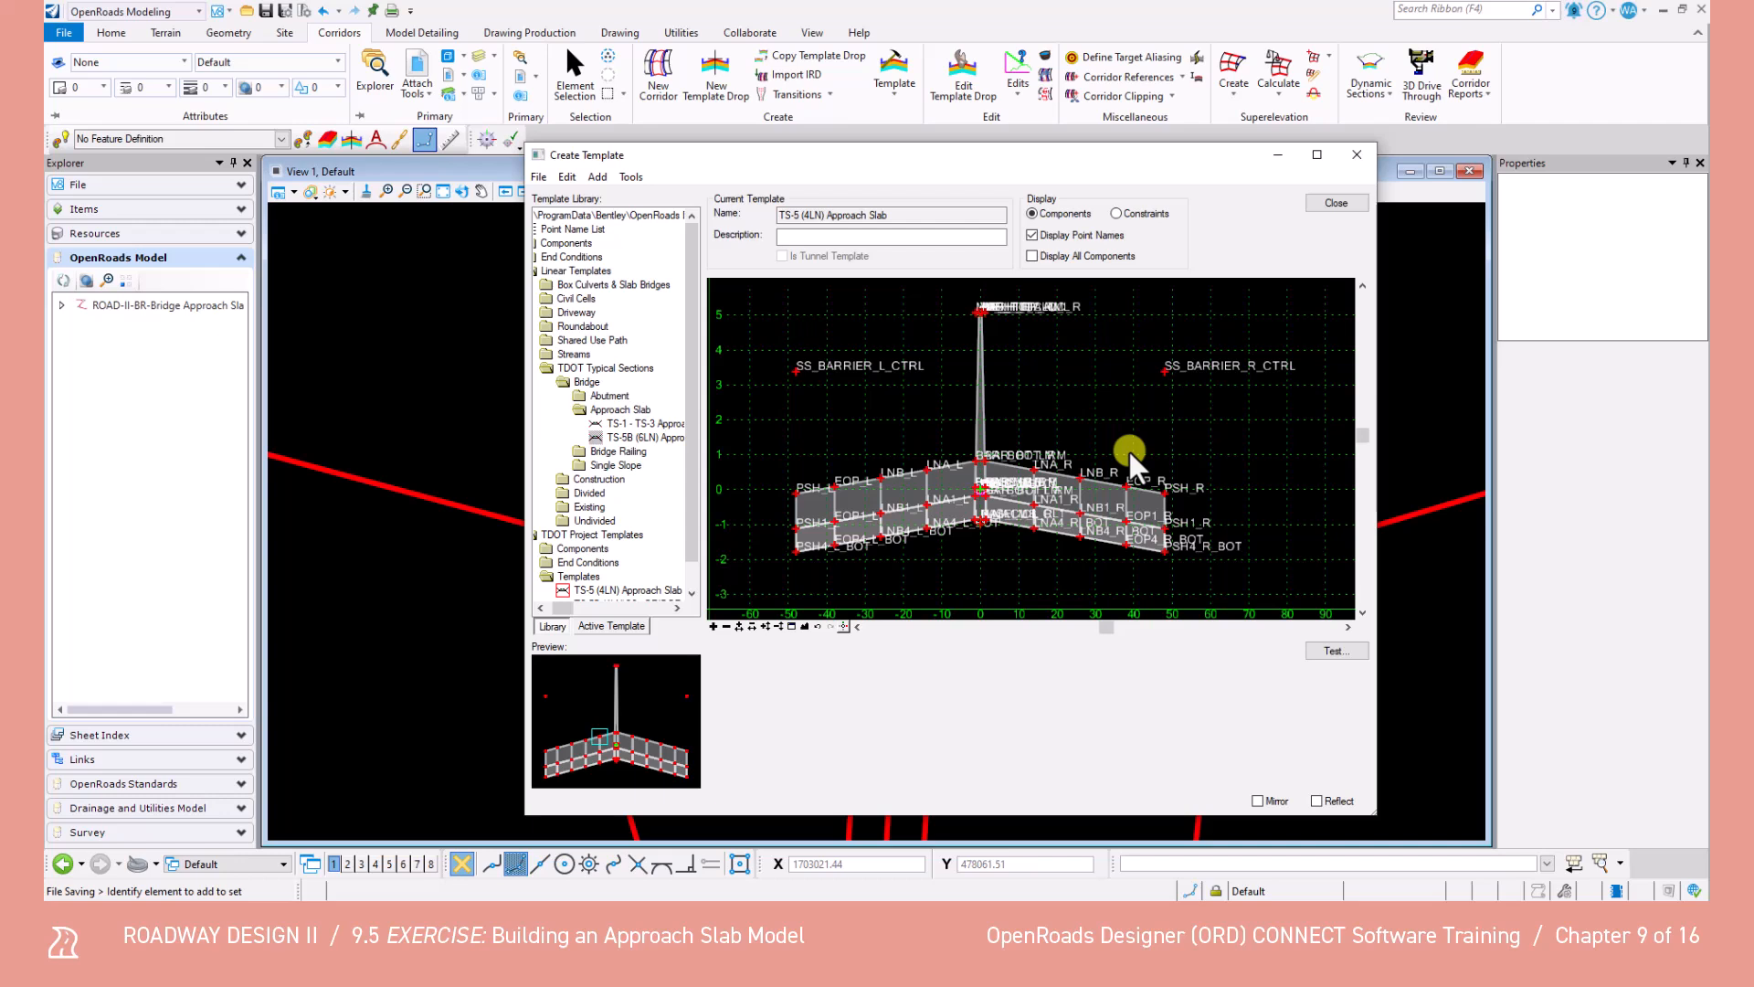
left_click(537, 178)
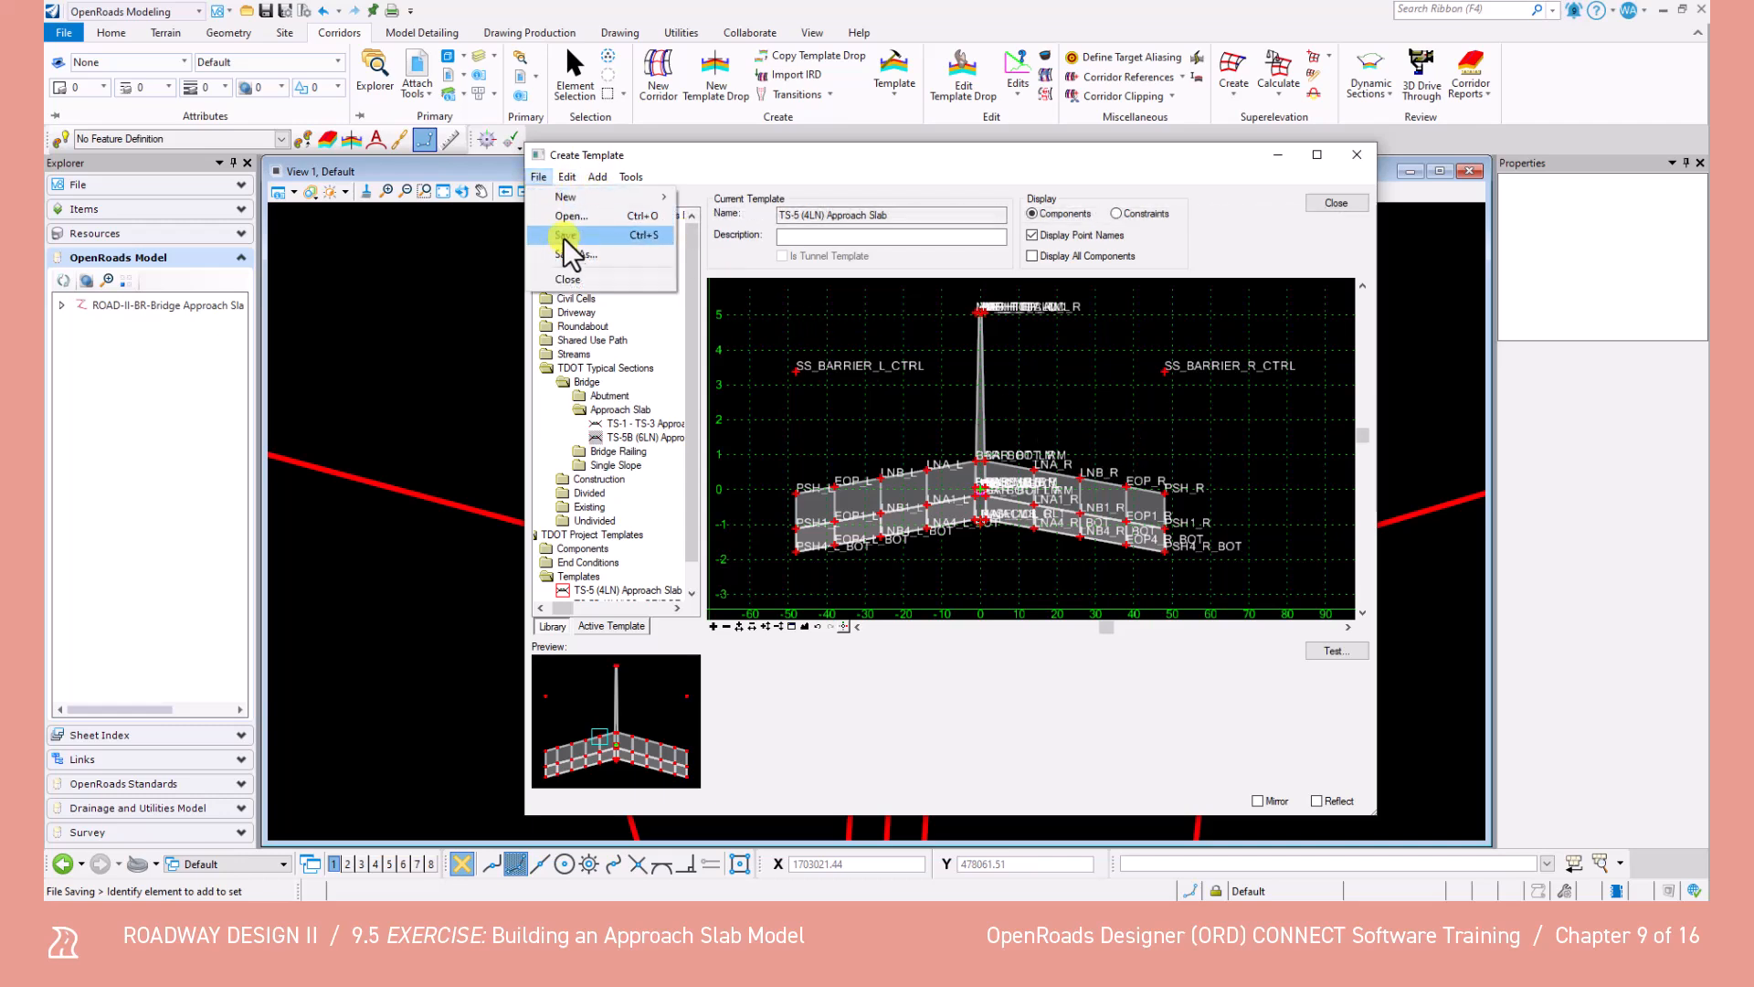
left_click(568, 236)
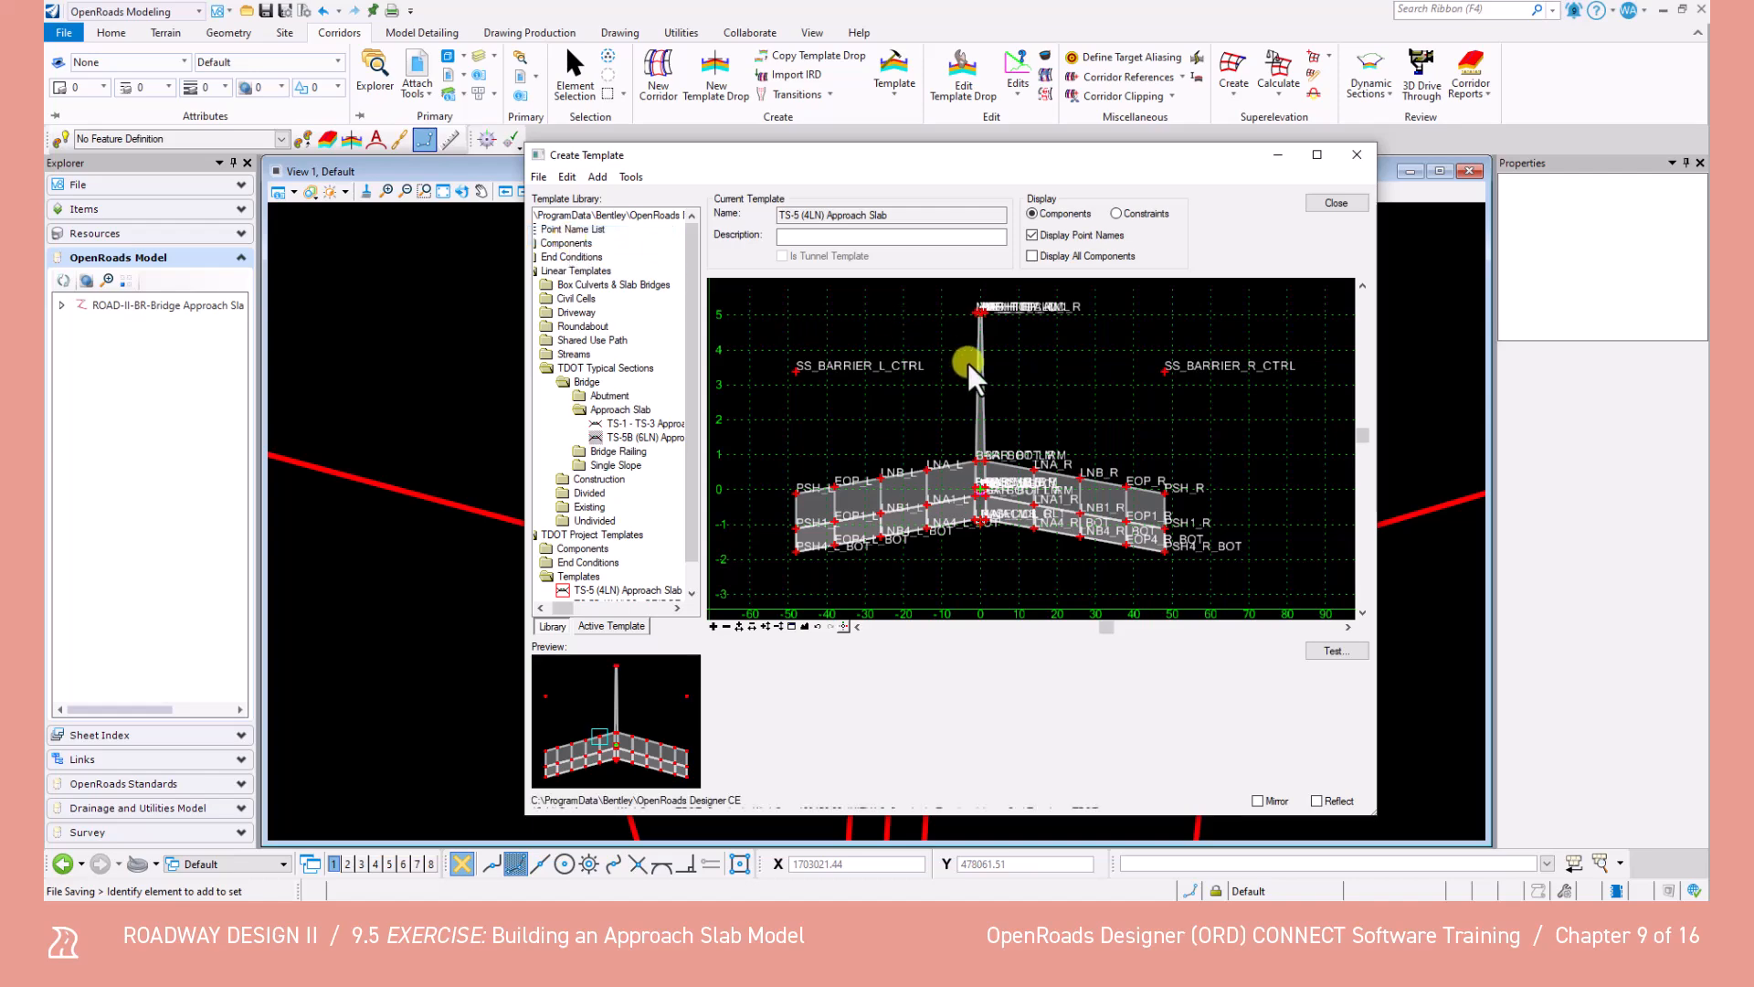
left_click(1336, 203)
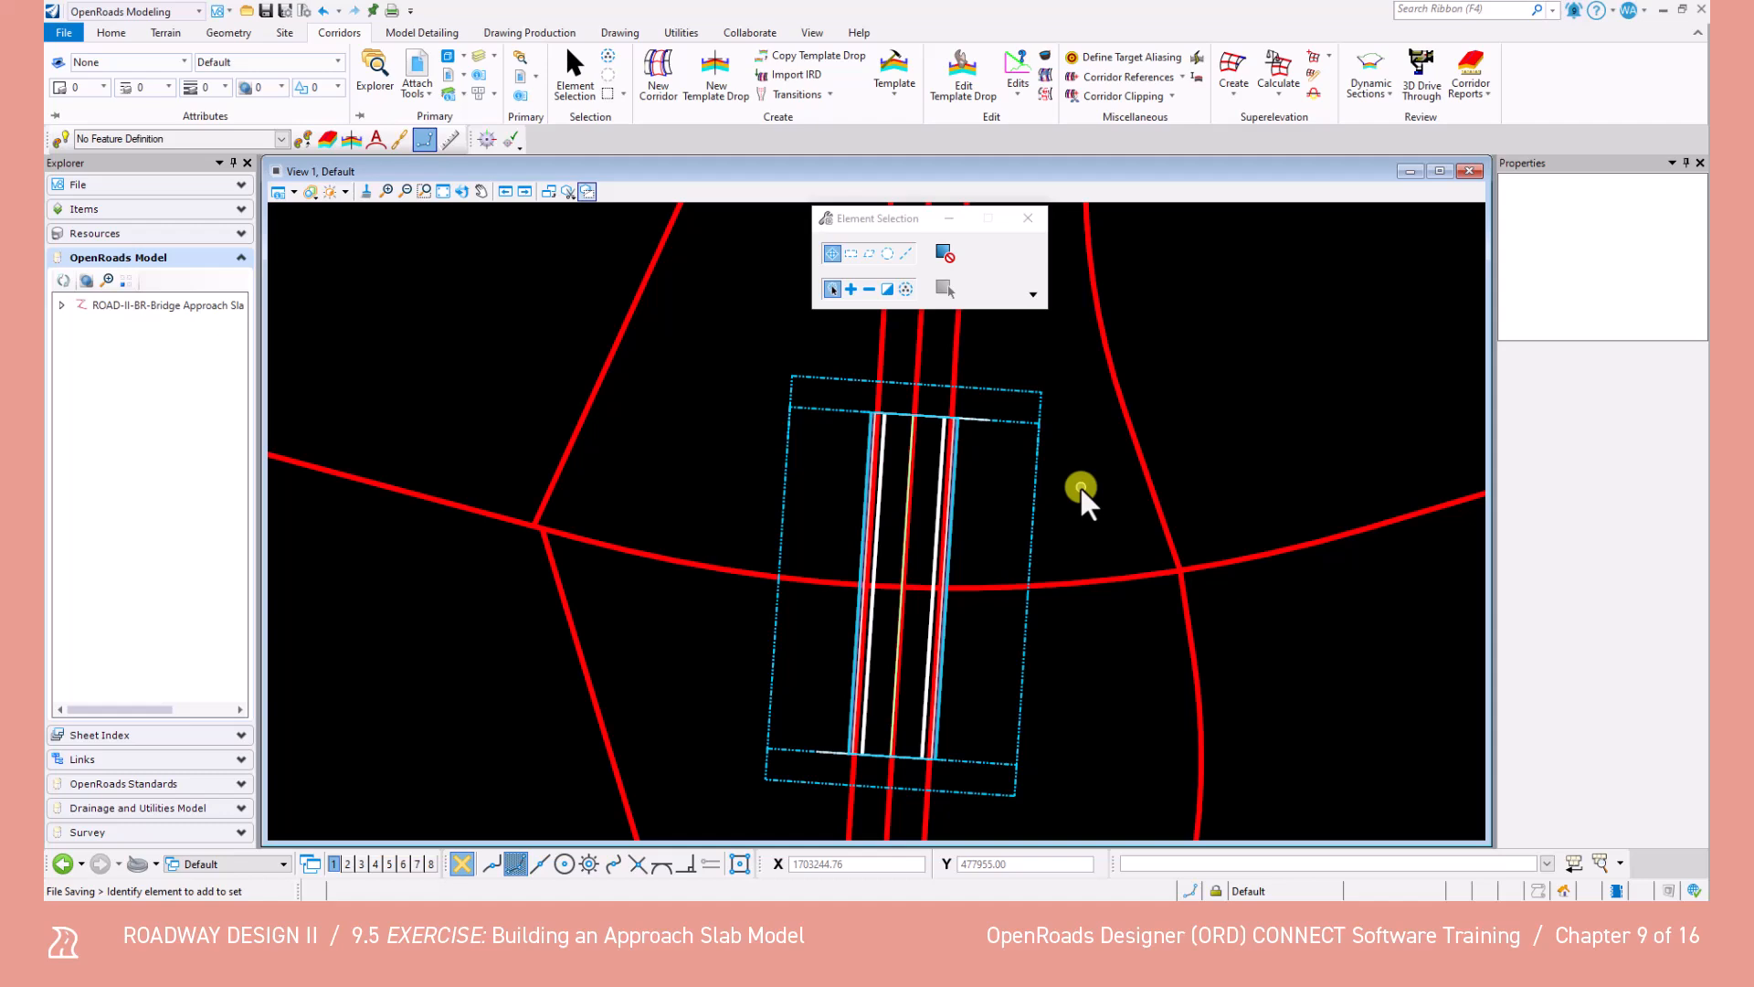
Create a Final Design corridor named I65 along the I65 bridge centerline, using its active profile.
left_click(662, 84)
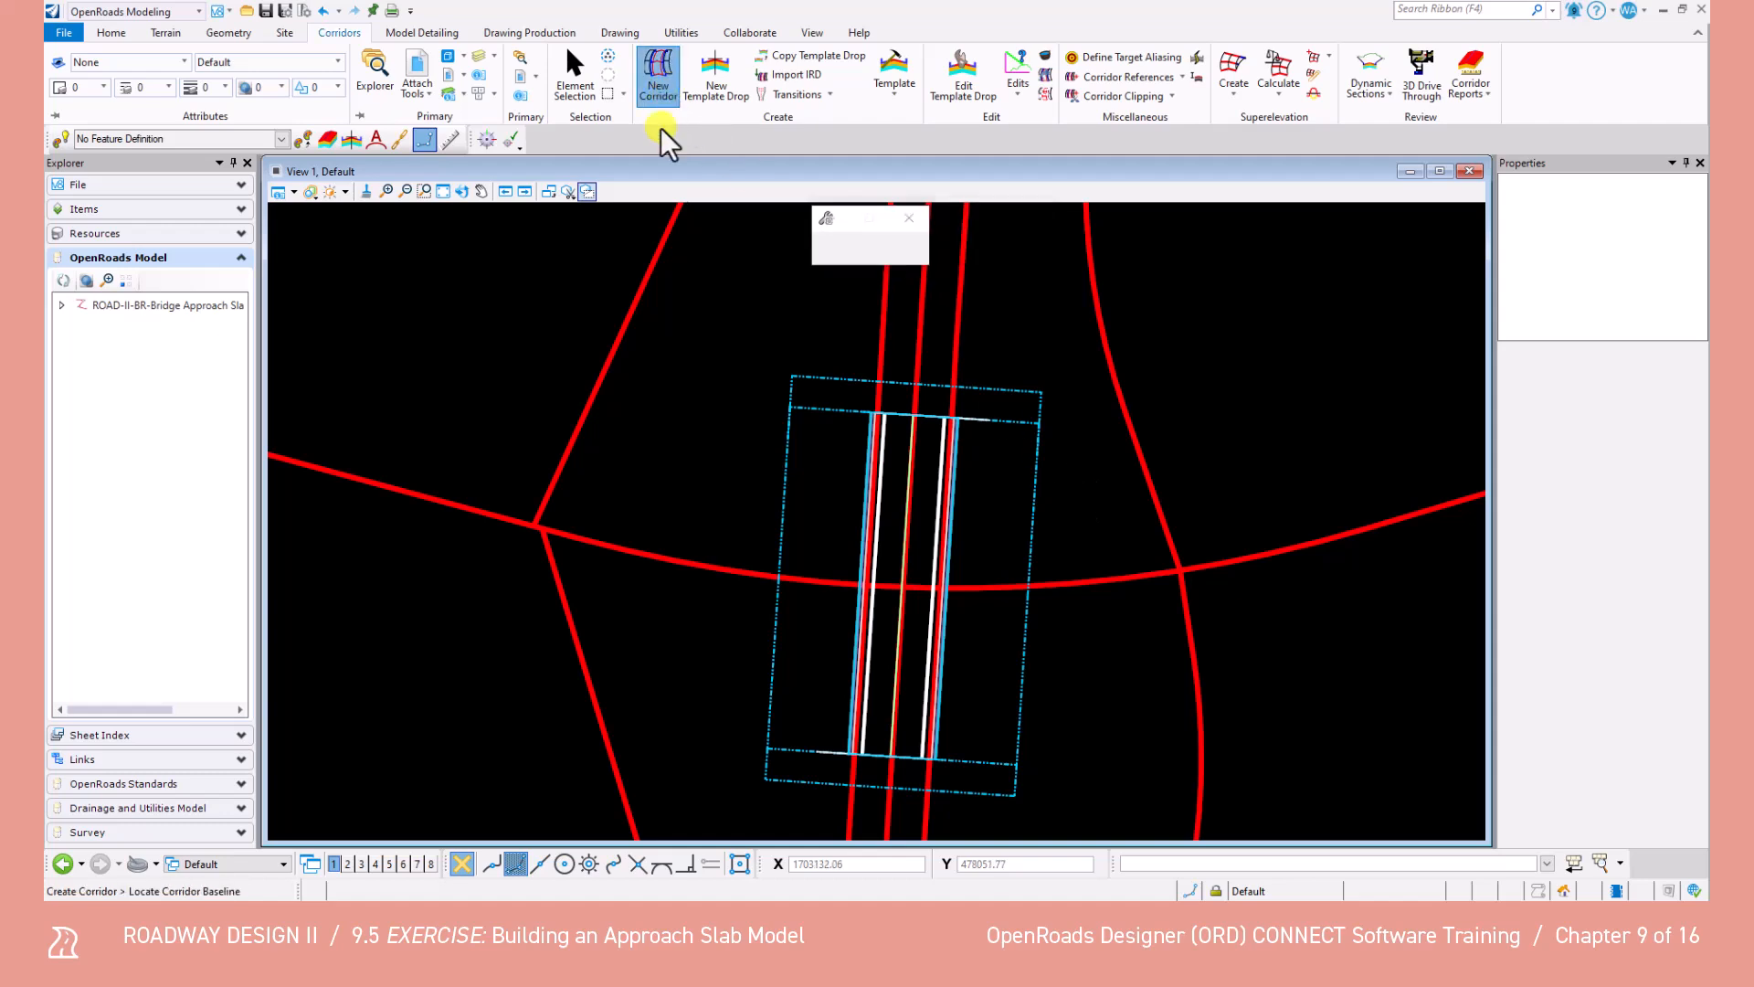
left_click(703, 557)
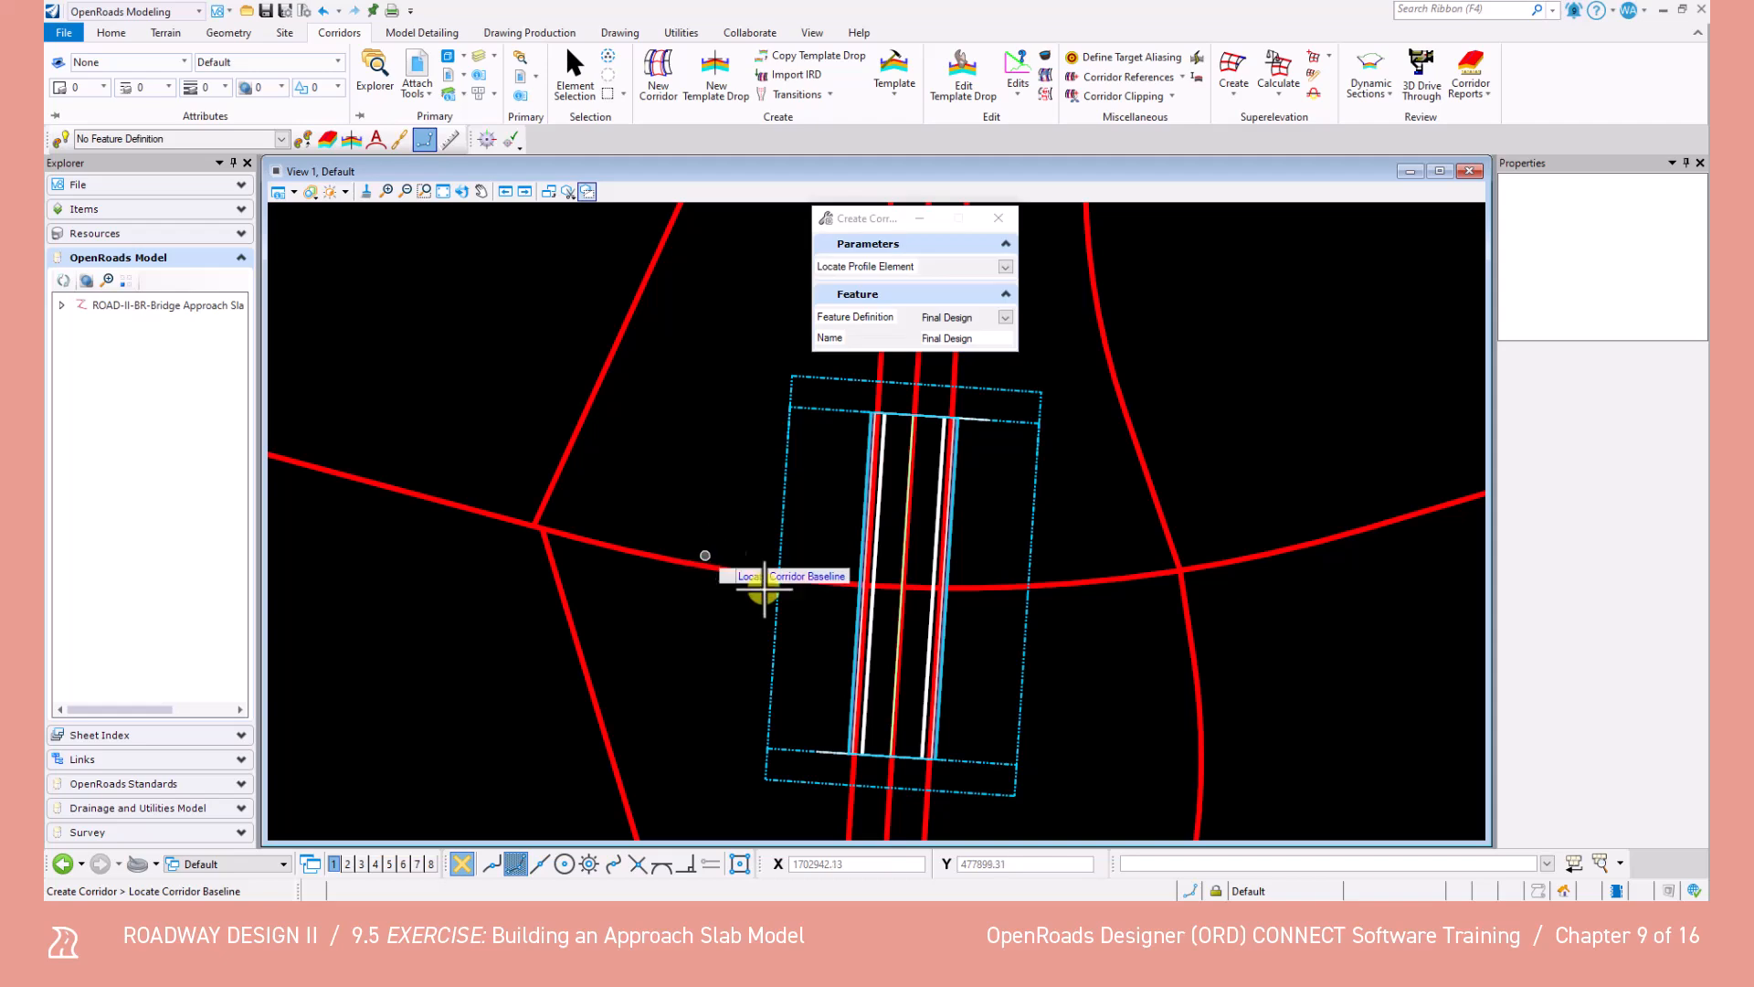
right_click(1055, 719)
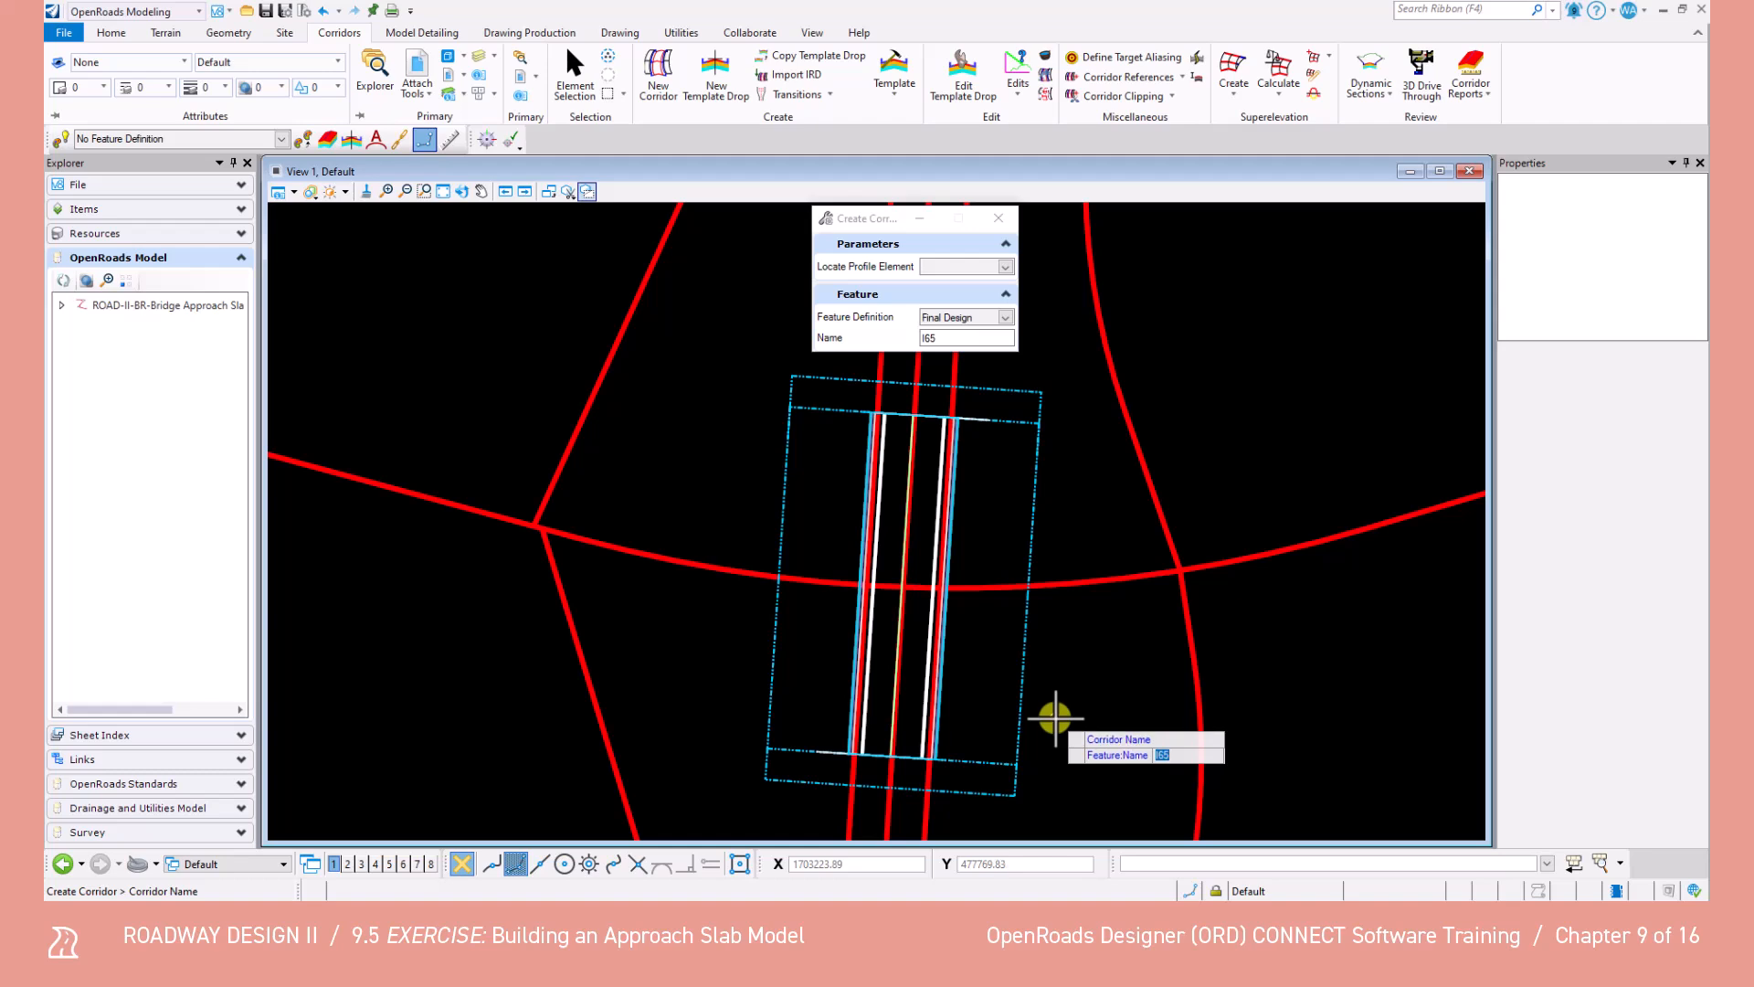
left_click(1055, 720)
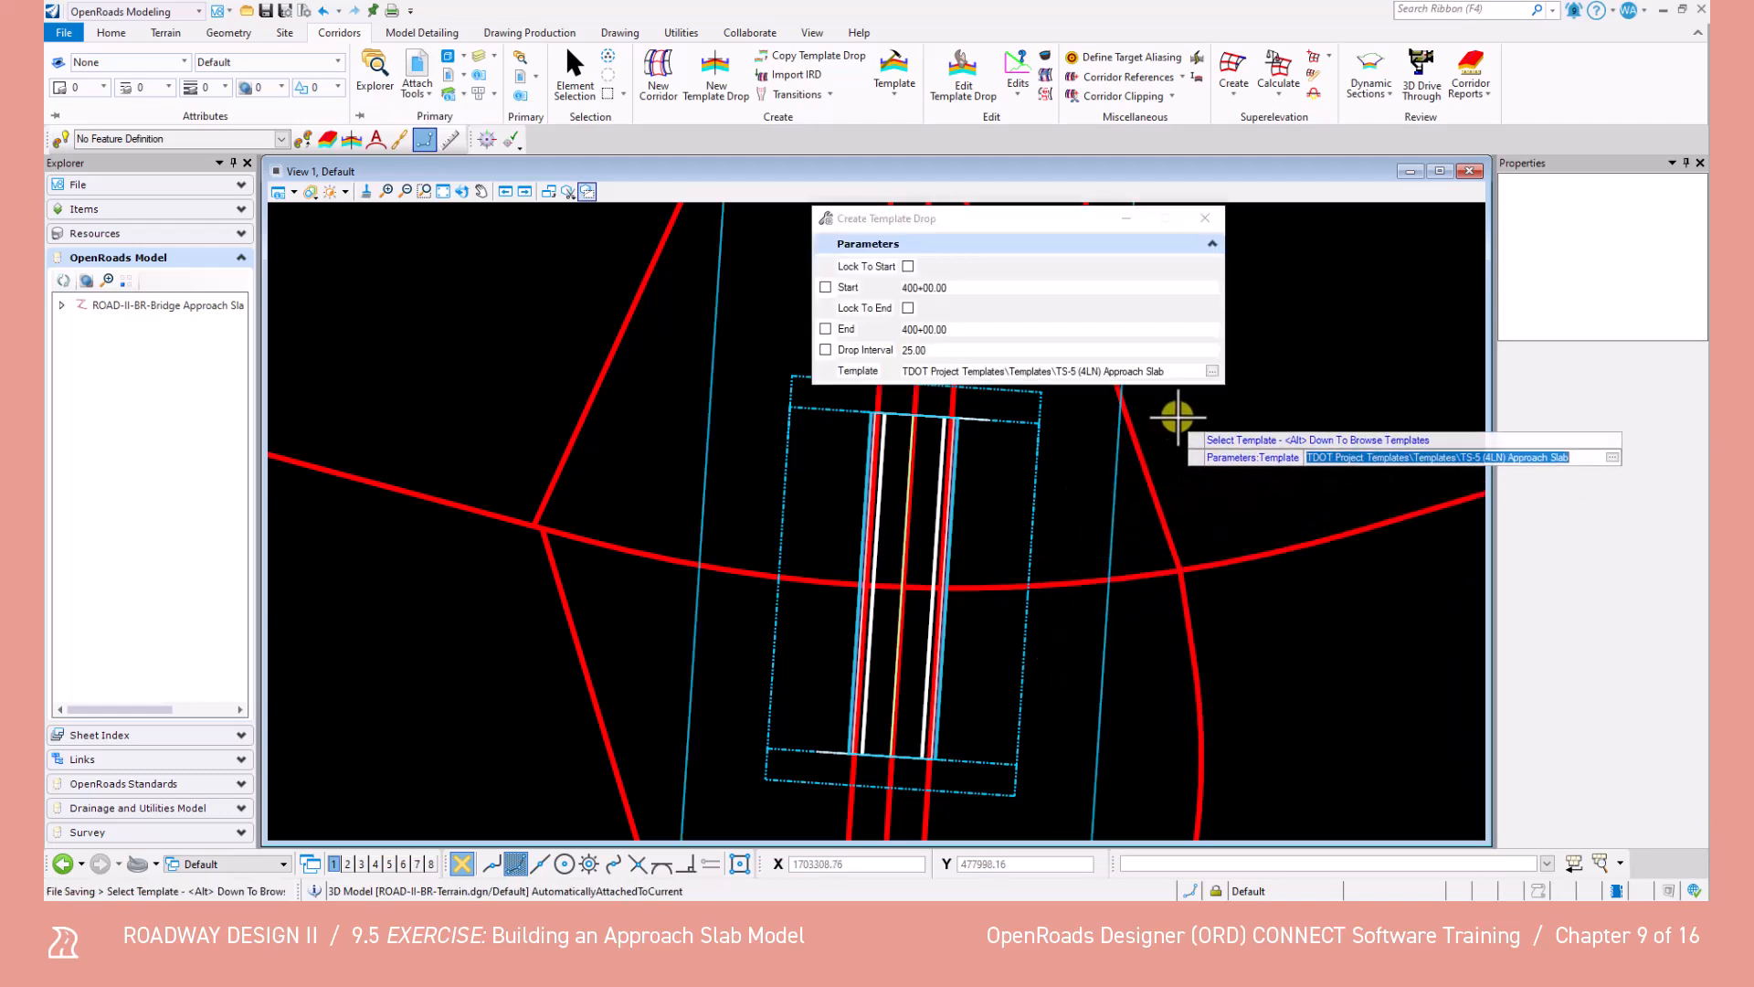
Choose TS-5 (4LN) Approach Slab from the TDOT Project Templates as the template for the I65 corridor's template drop.
left_click(1215, 373)
left_click_drag(618, 575, 578, 578)
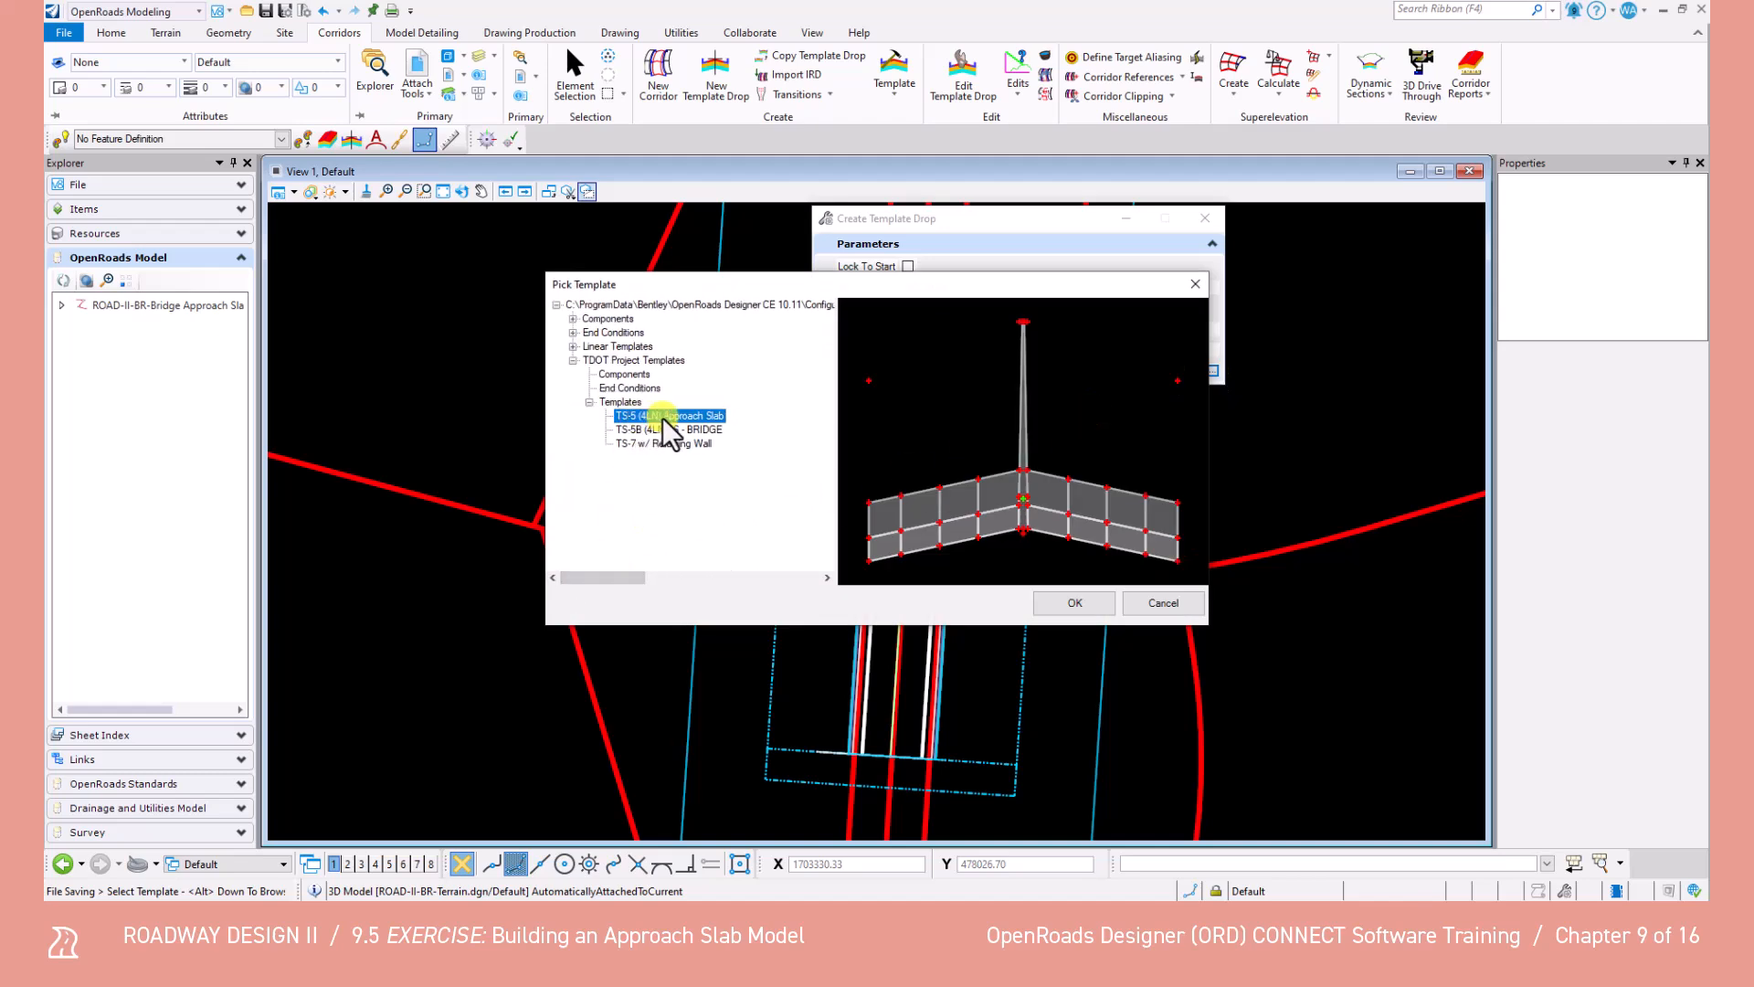
left_click(1067, 603)
left_click(1051, 637)
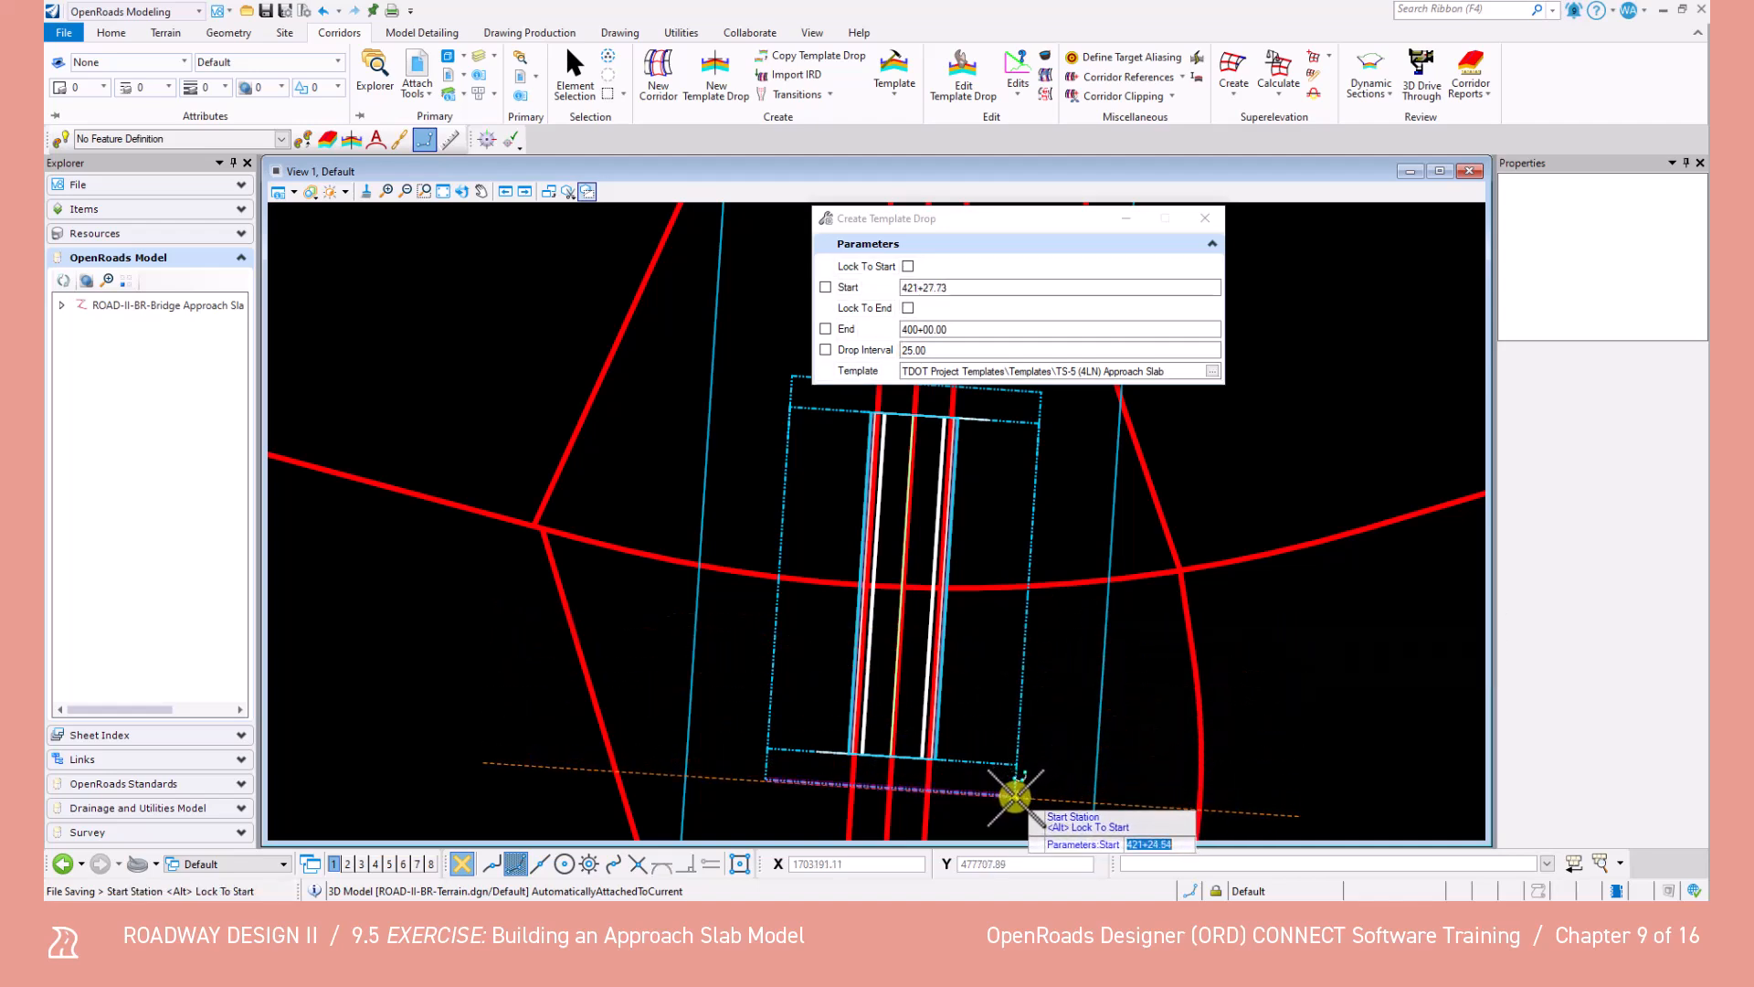
Place the template drop over the approach slab at the bridge's beginning, from station 421+25.89 to 421+50.89 with a 25.00 drop interval.
middle_click_drag(1024, 786, 896, 698)
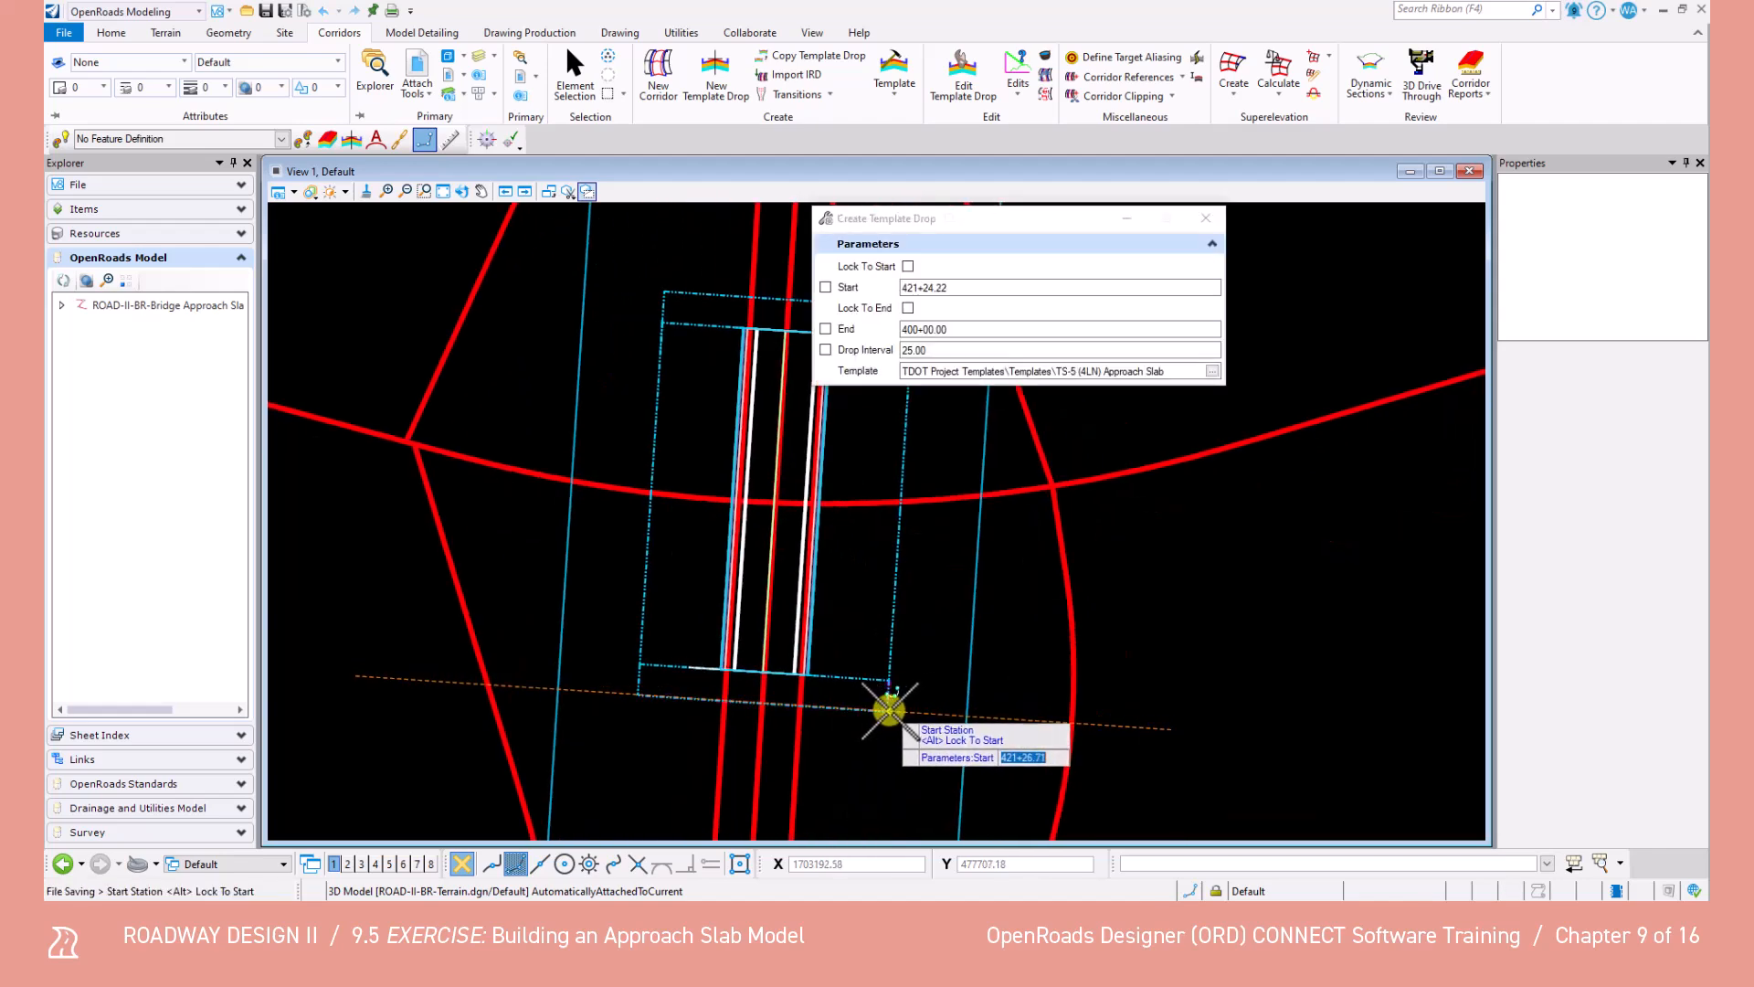
left_click(889, 711)
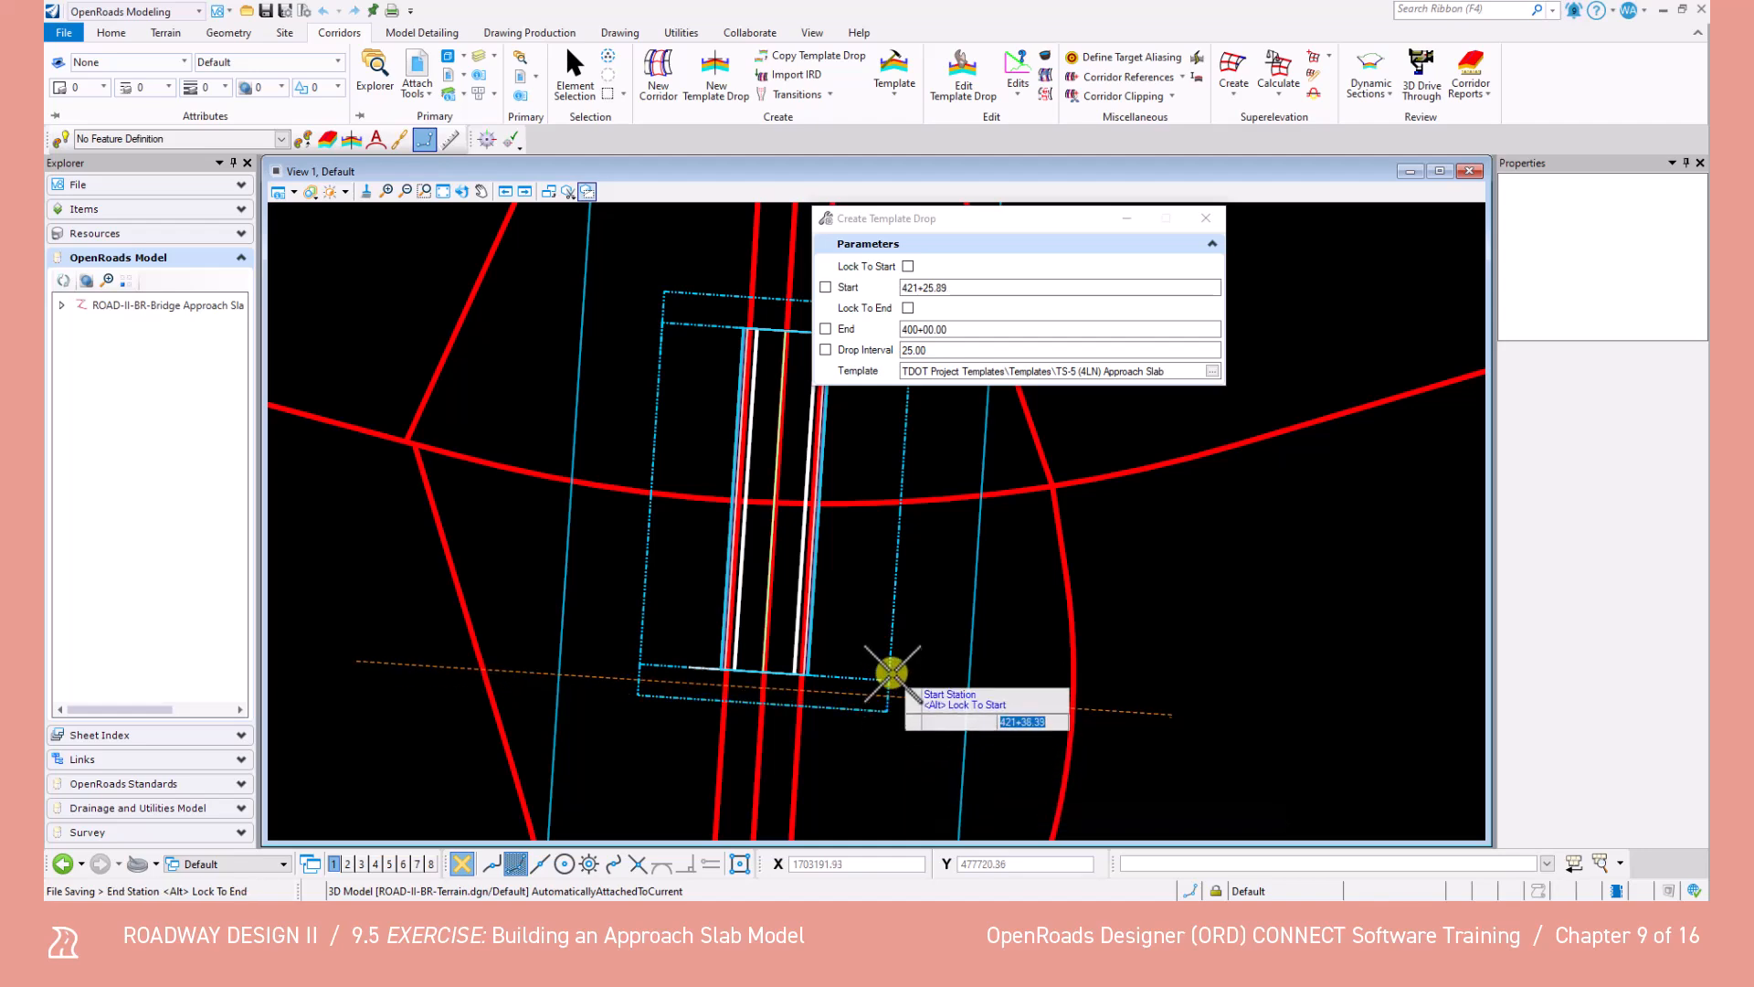
left_click(886, 681)
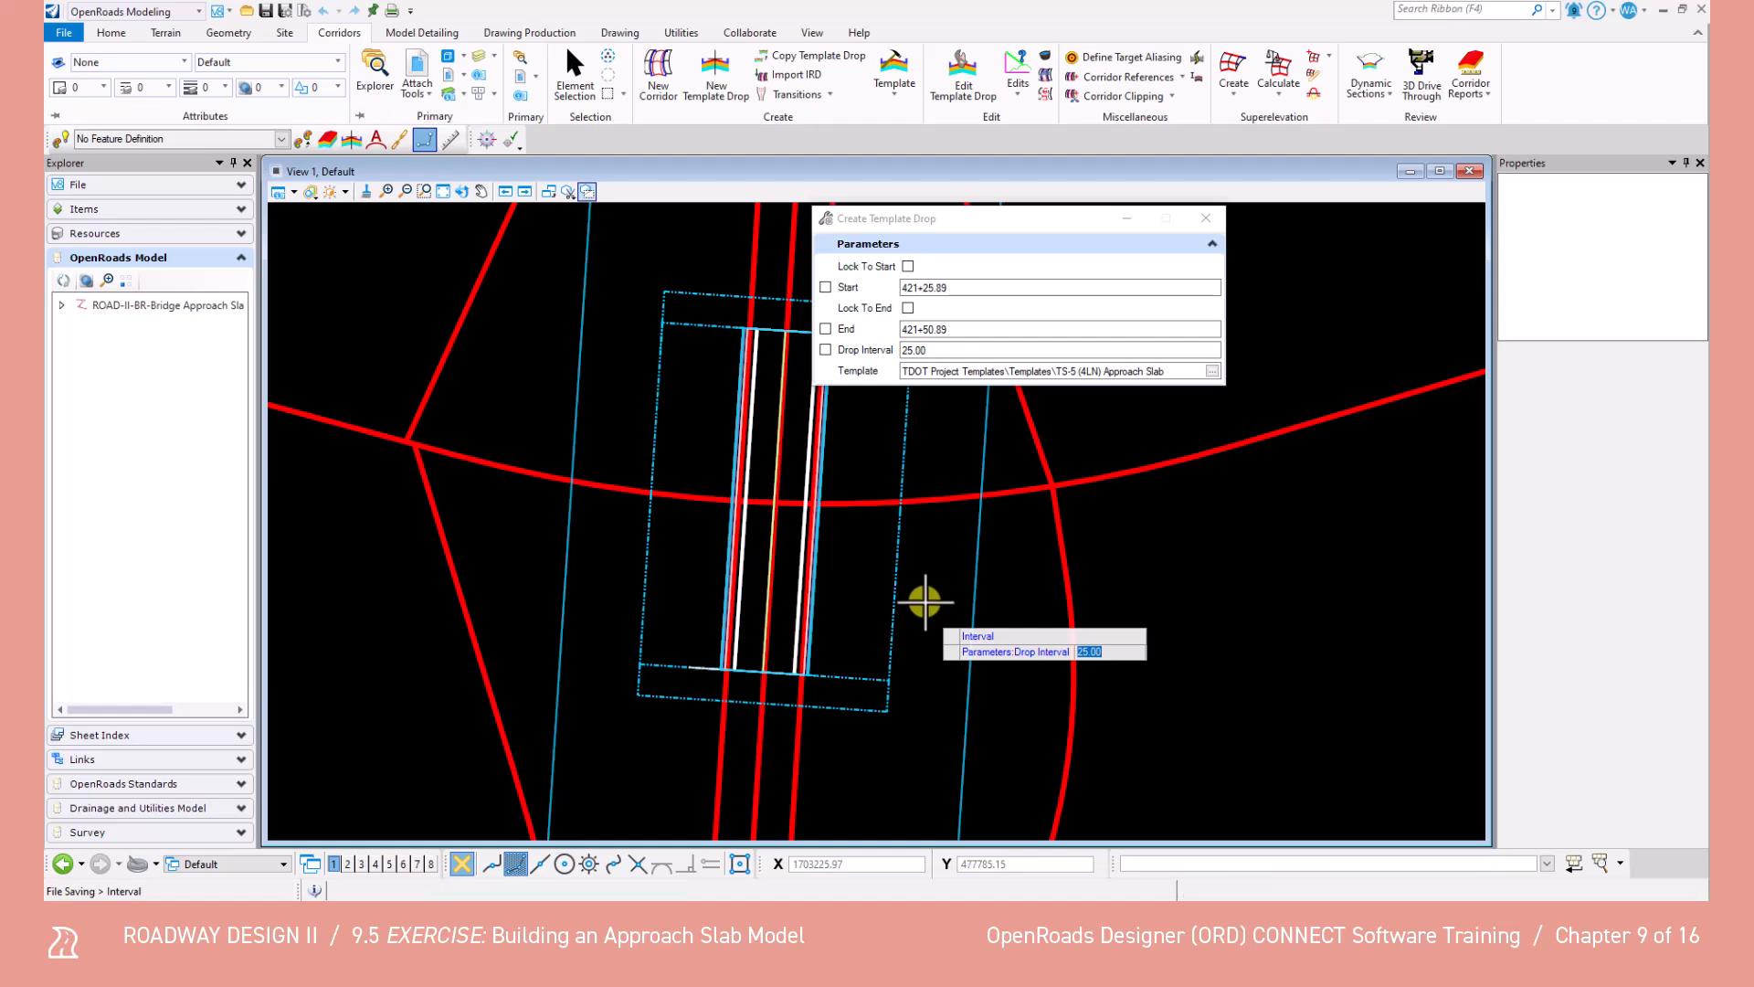
left_click(923, 565)
scroll(921, 565, "up", 1)
middle_click_drag(920, 569, 827, 715)
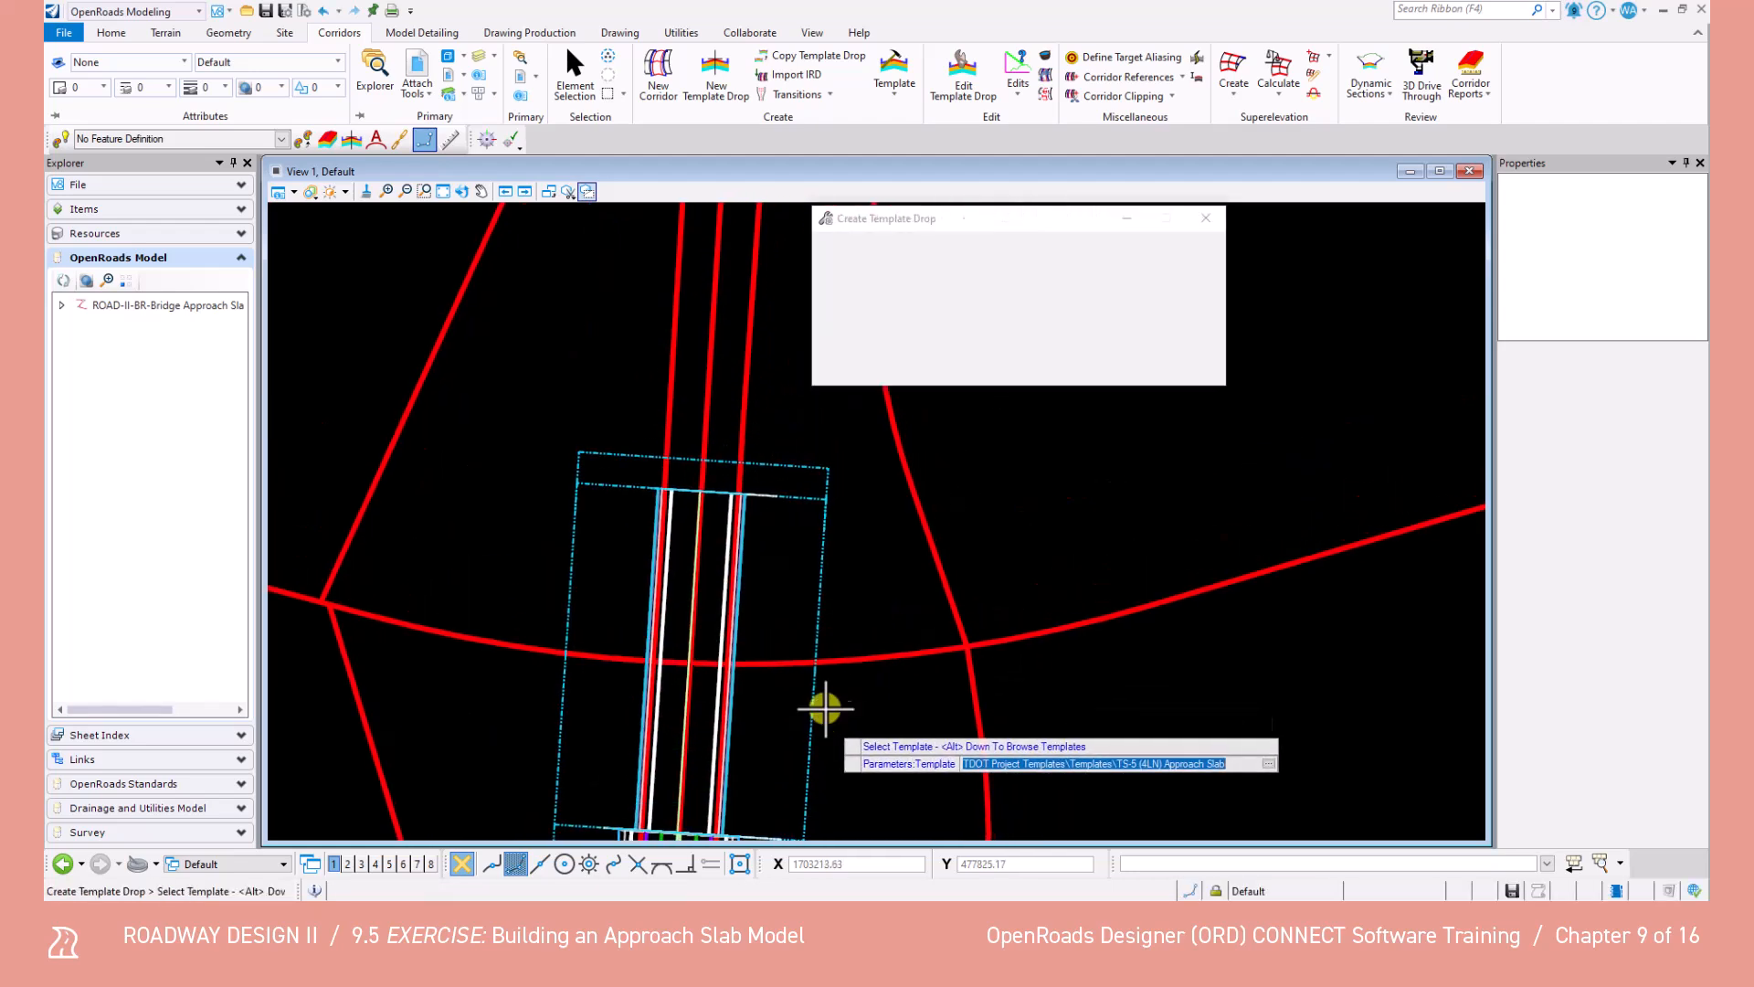
Place a TS-5 (4LN) Approach Slab template drop at the bridge's end, from station 424+24.89 to 424+49.89 with a 25.00 drop interval.
left_click(821, 498)
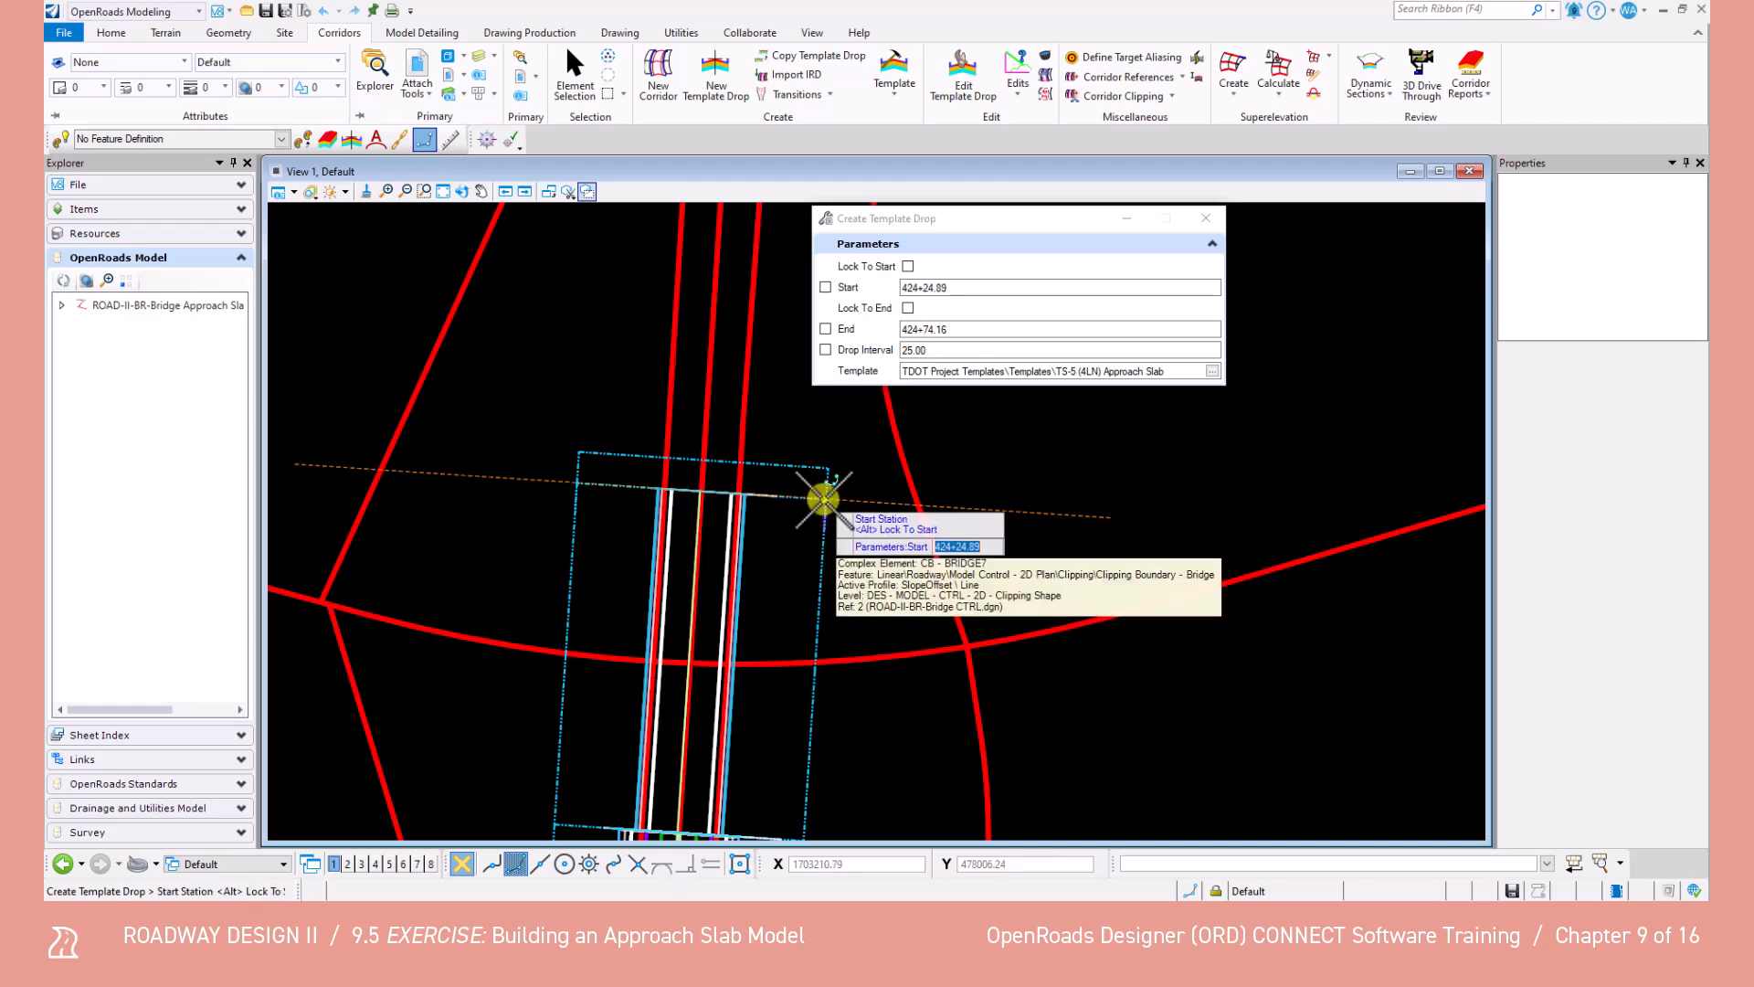
left_click(822, 498)
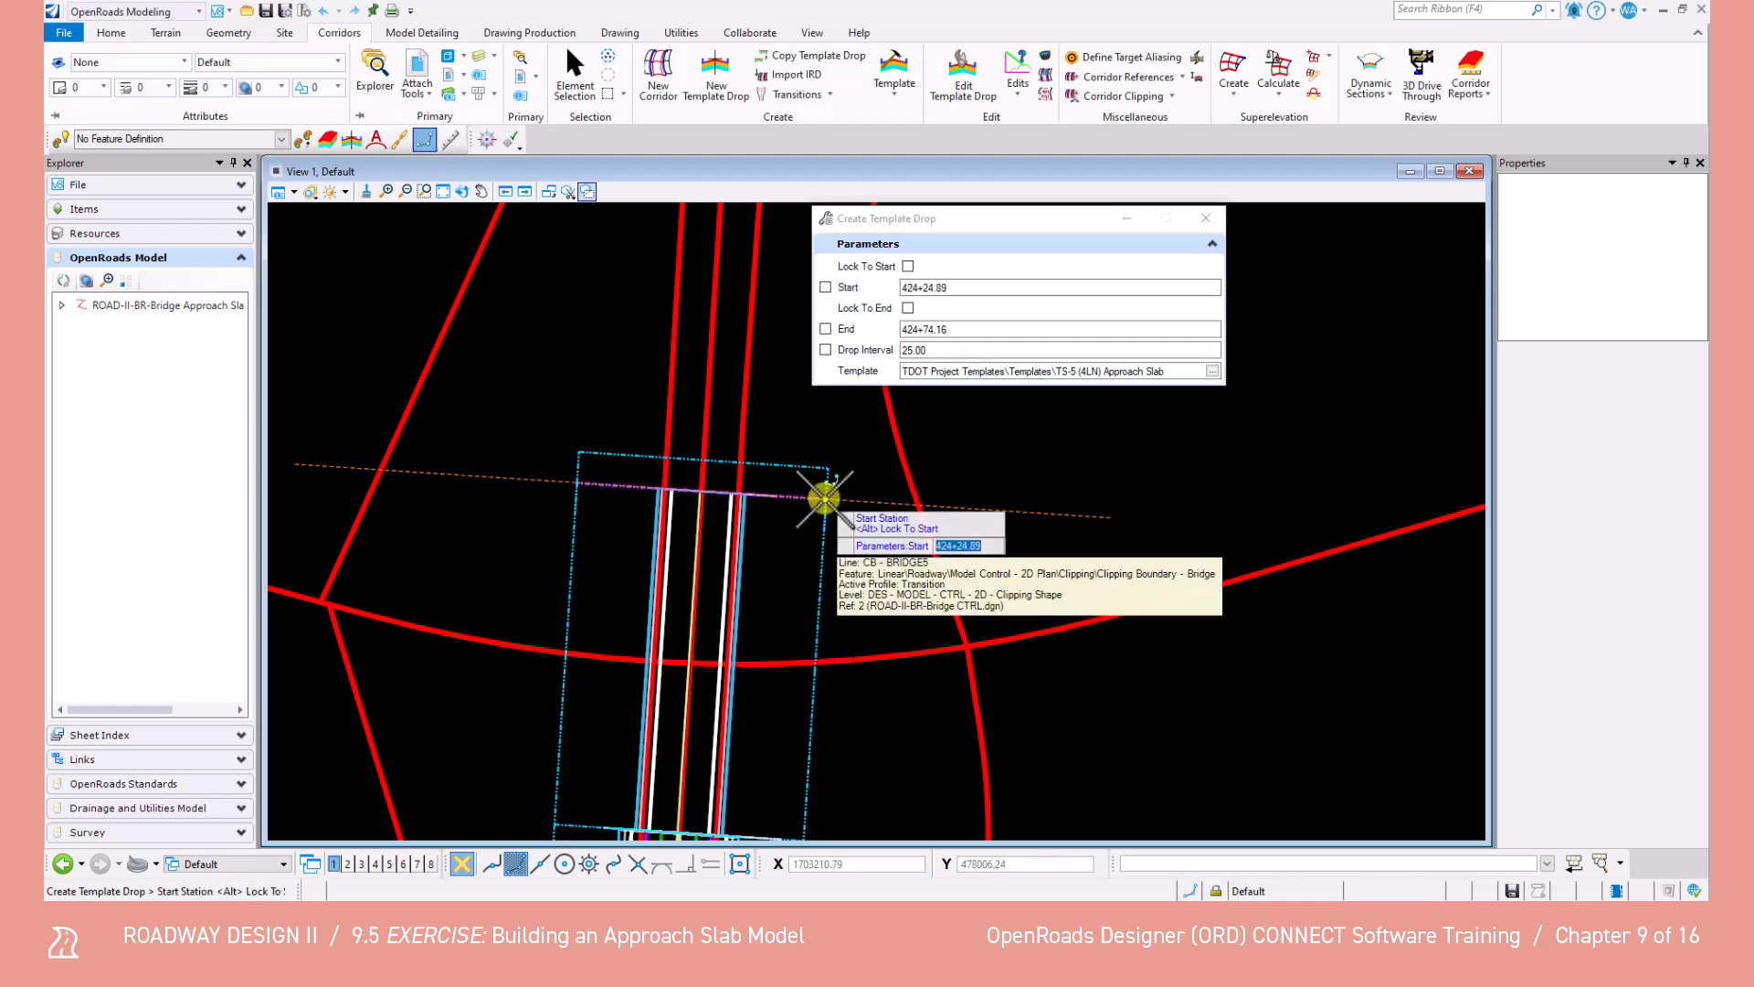
left_click(871, 464)
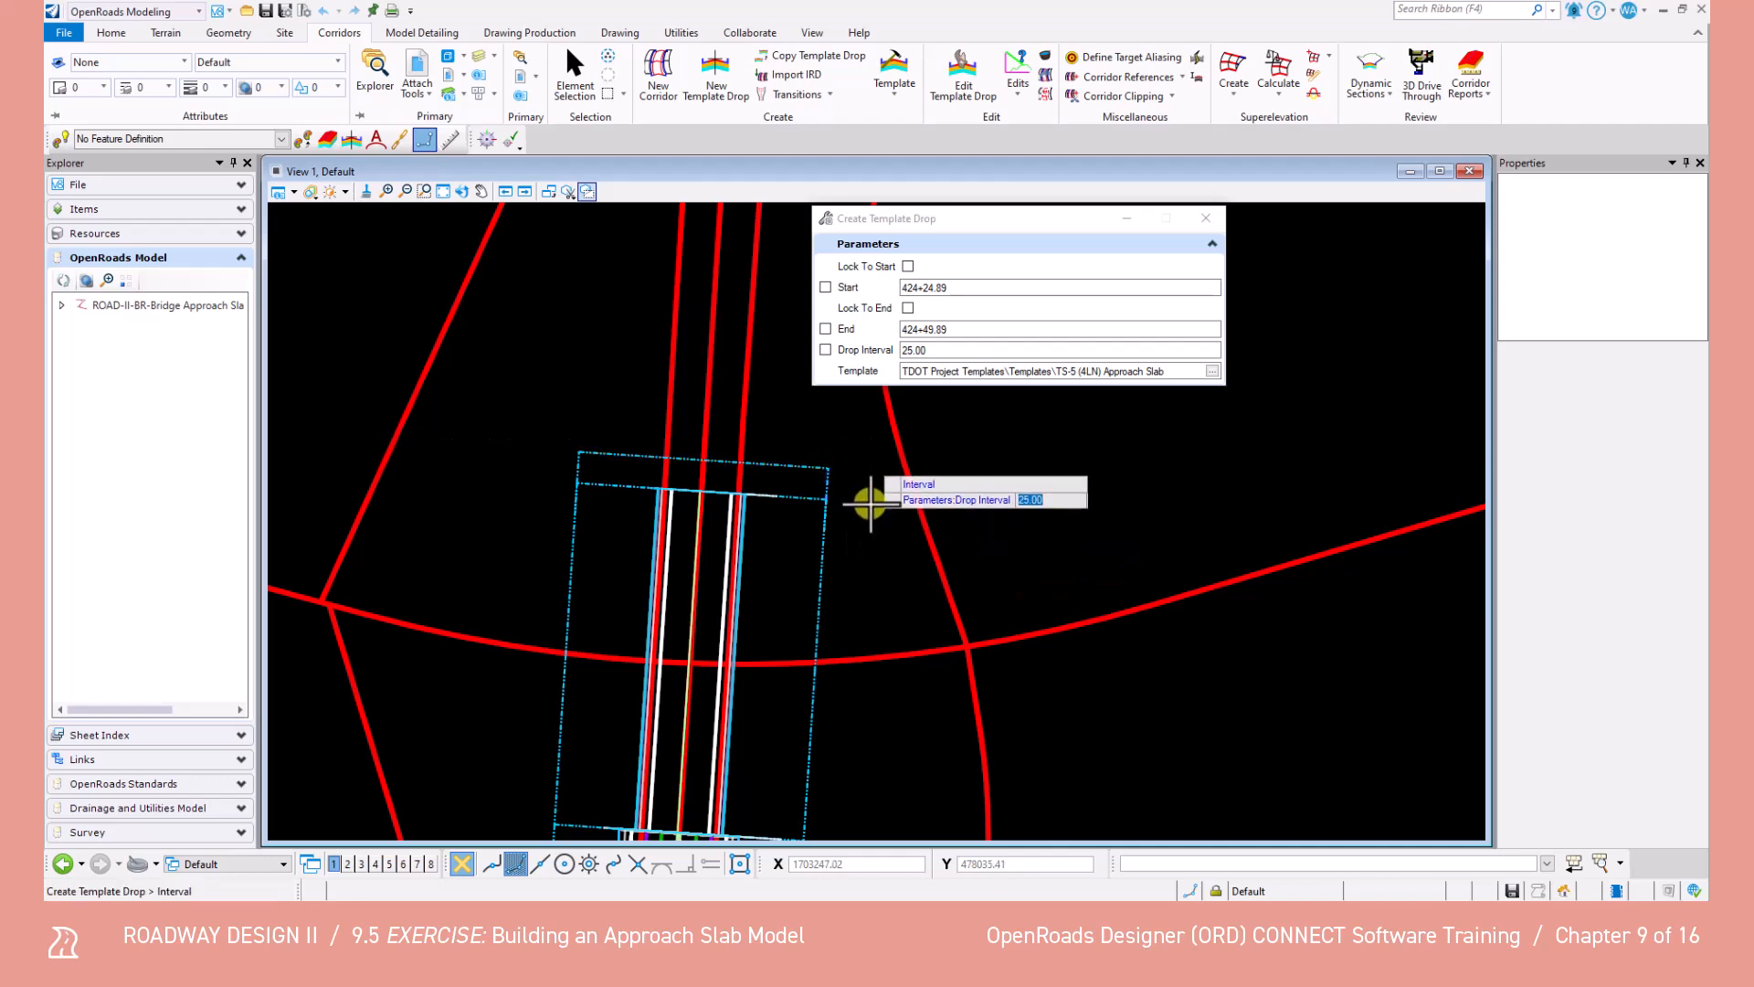
left_click(865, 559)
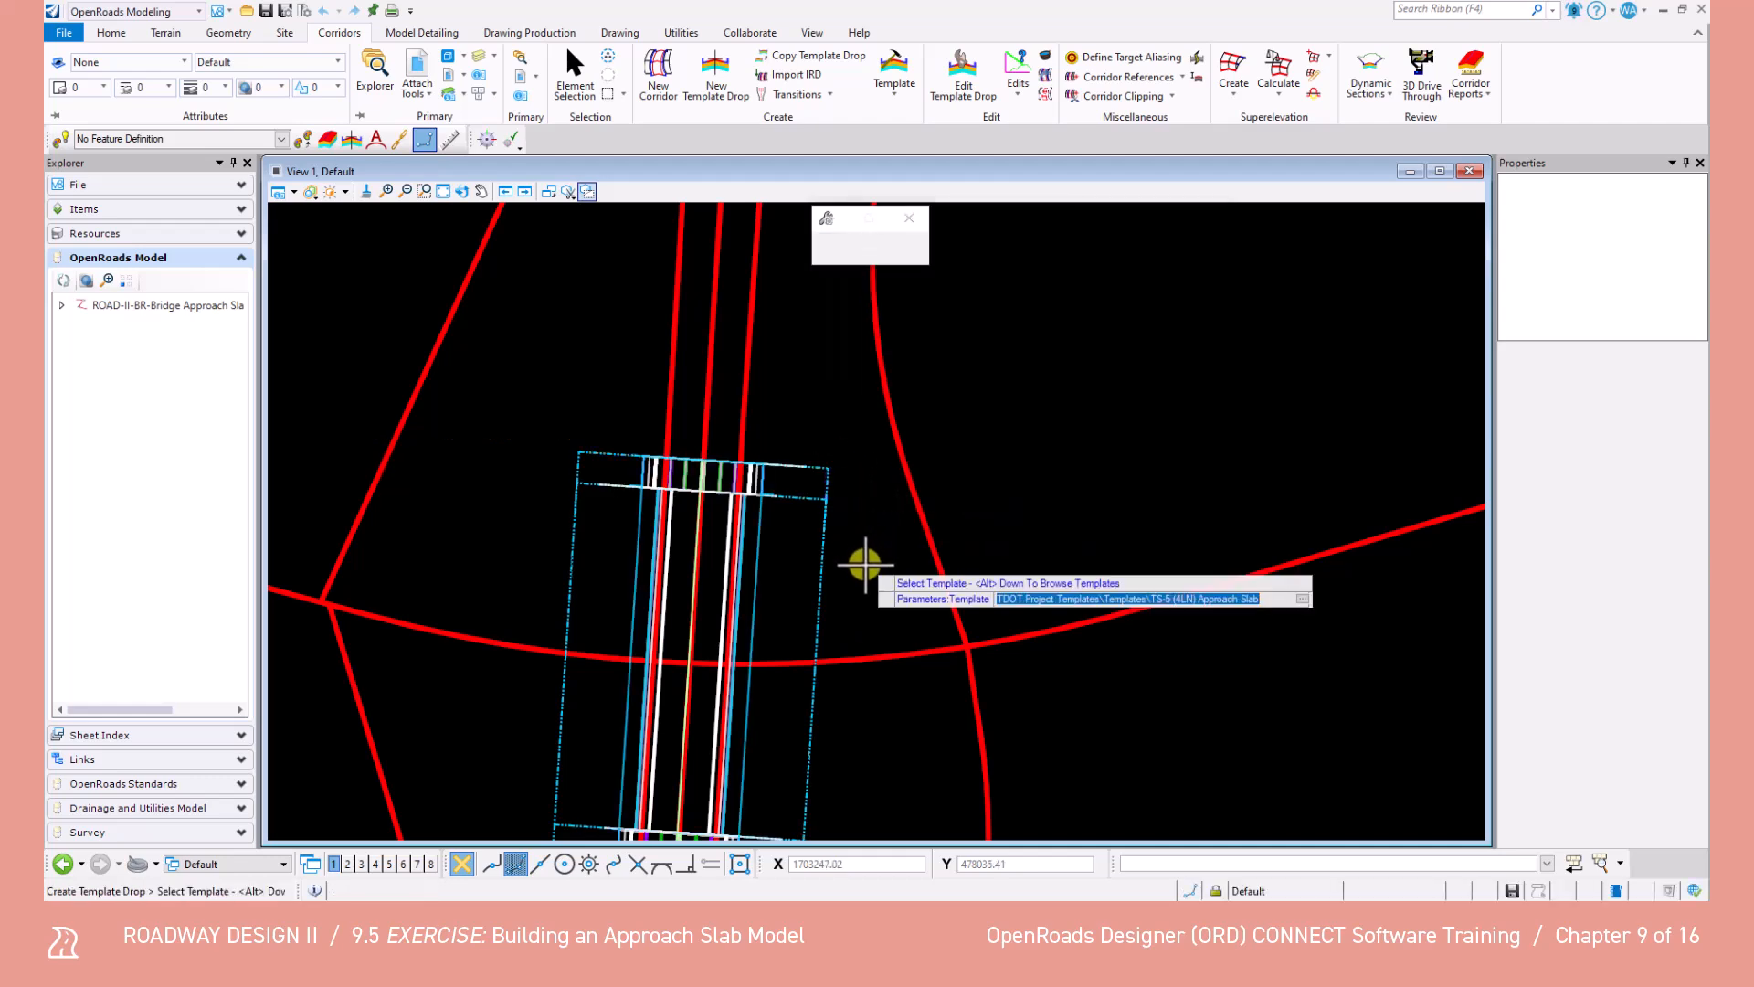
scroll(865, 581, "down", 2)
scroll(854, 653, "up", 1)
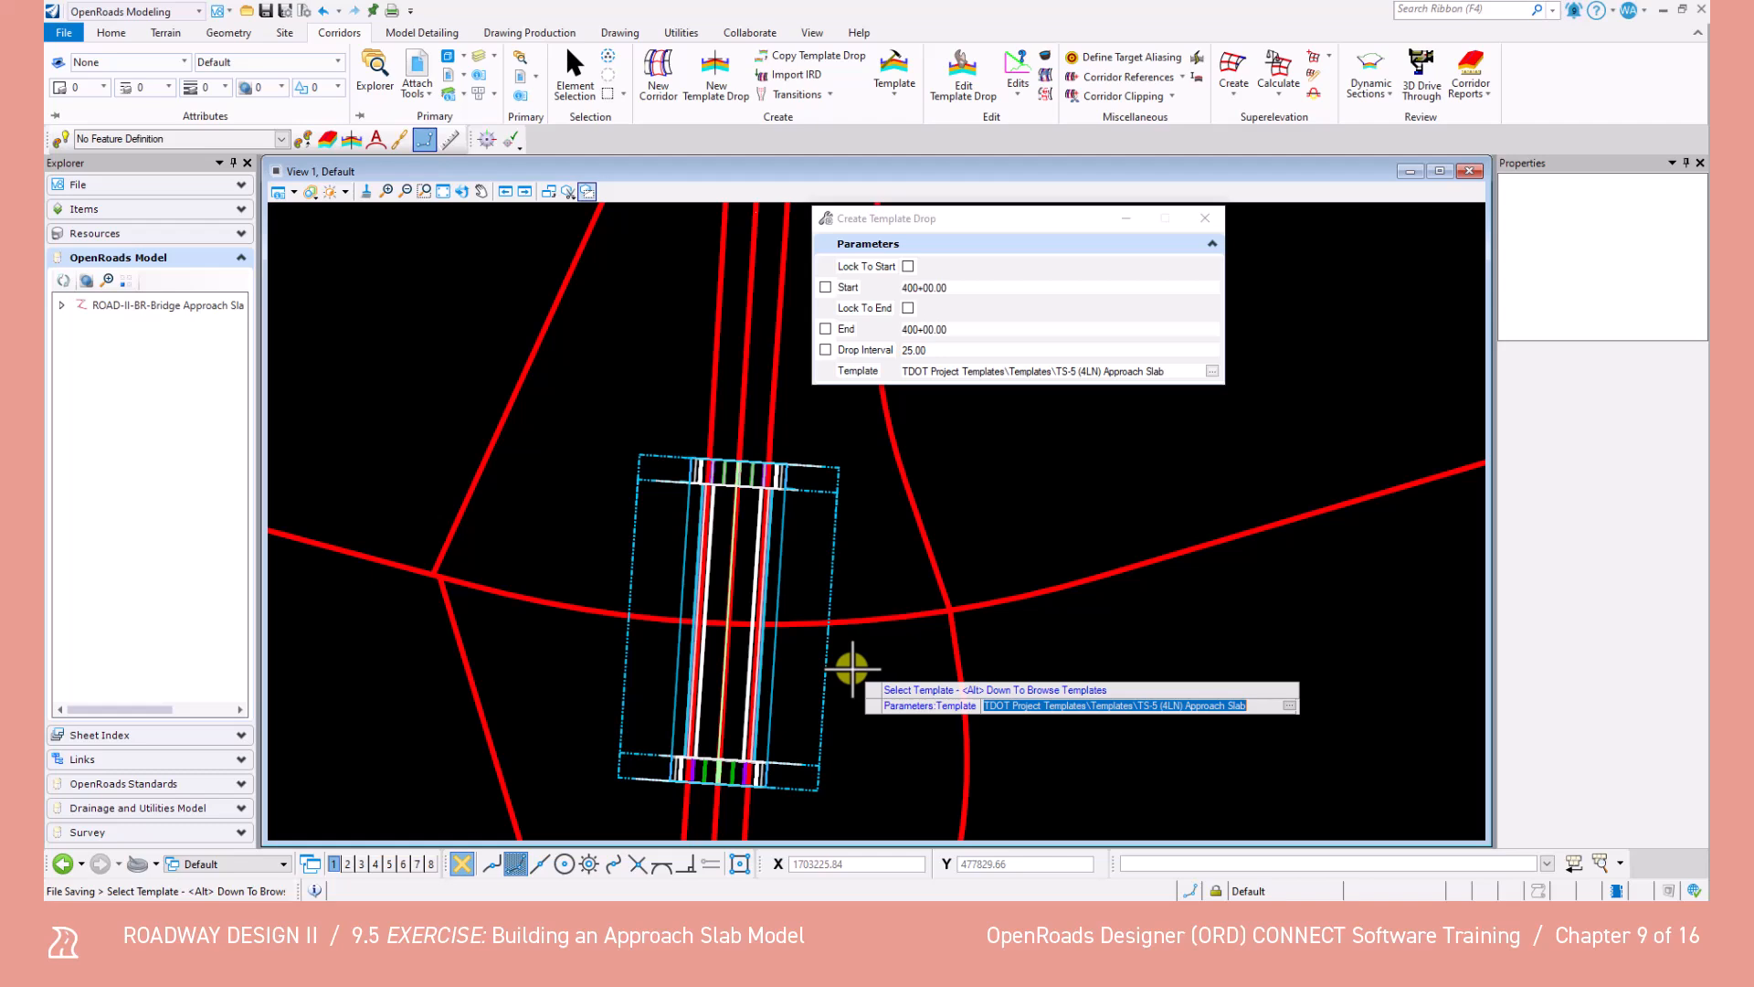
left_click(575, 73)
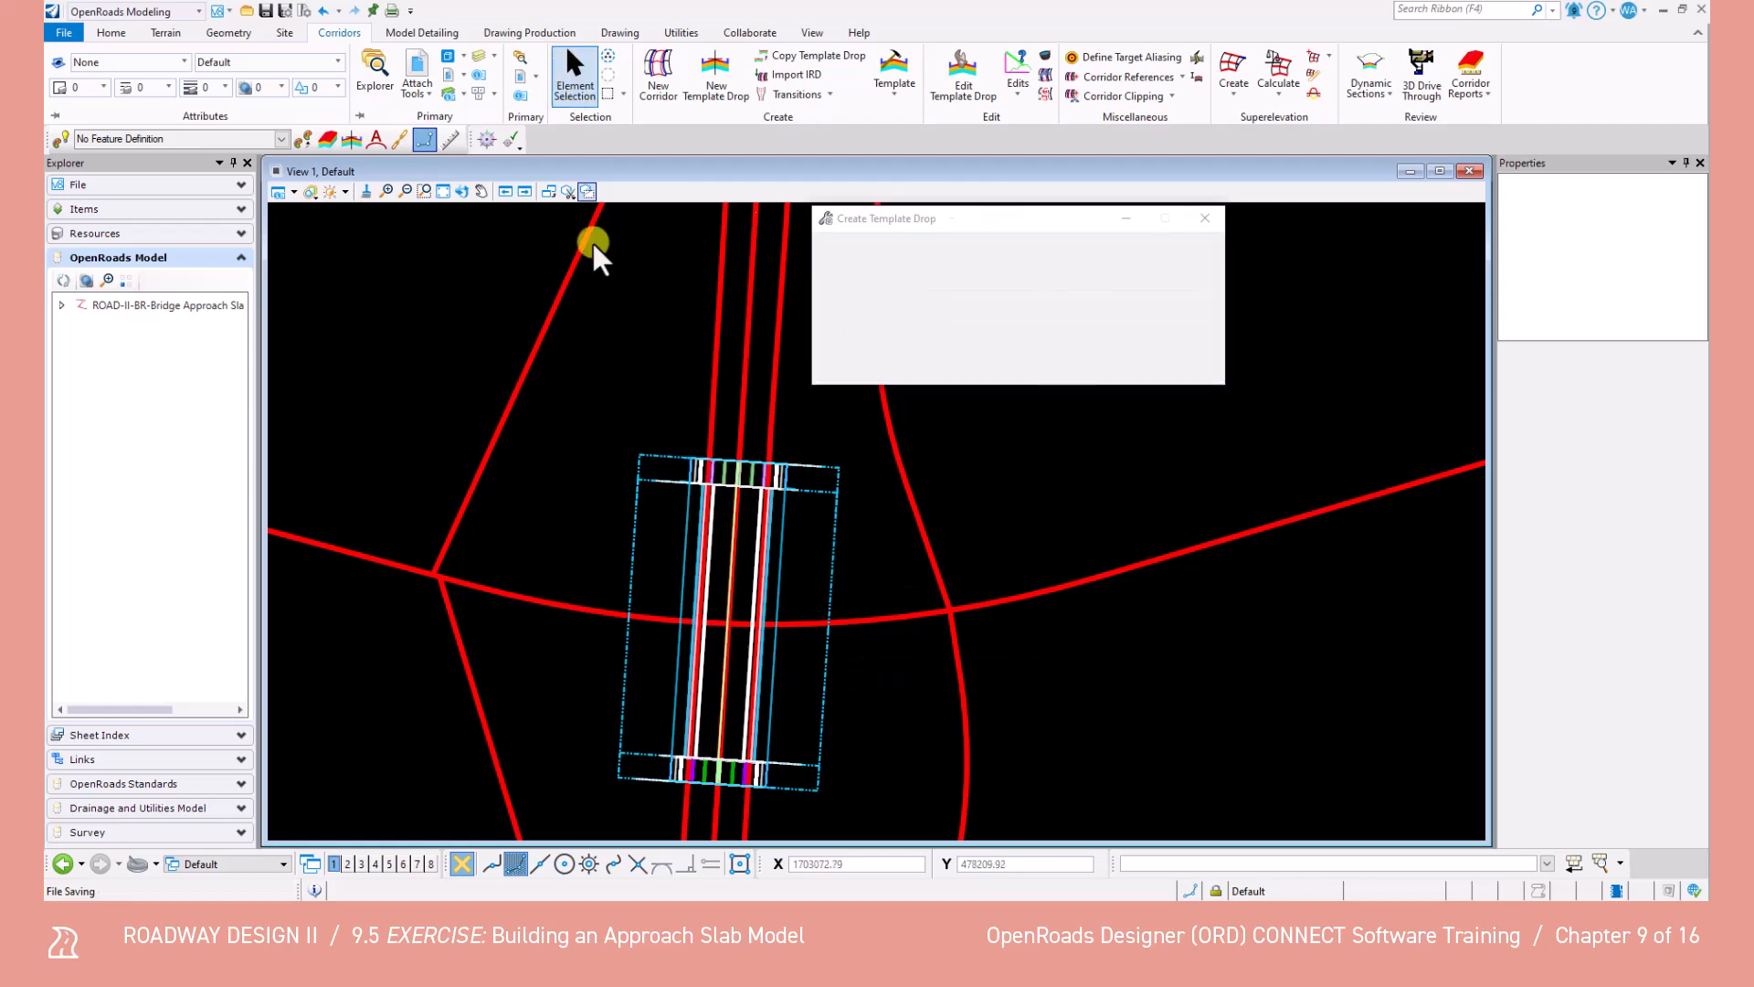
Attach ROAD-II-BR-I65 Corridor.dgn as a reference using the Coincident World method.
scroll(568, 375, "down", 3)
scroll(571, 411, "up", 3)
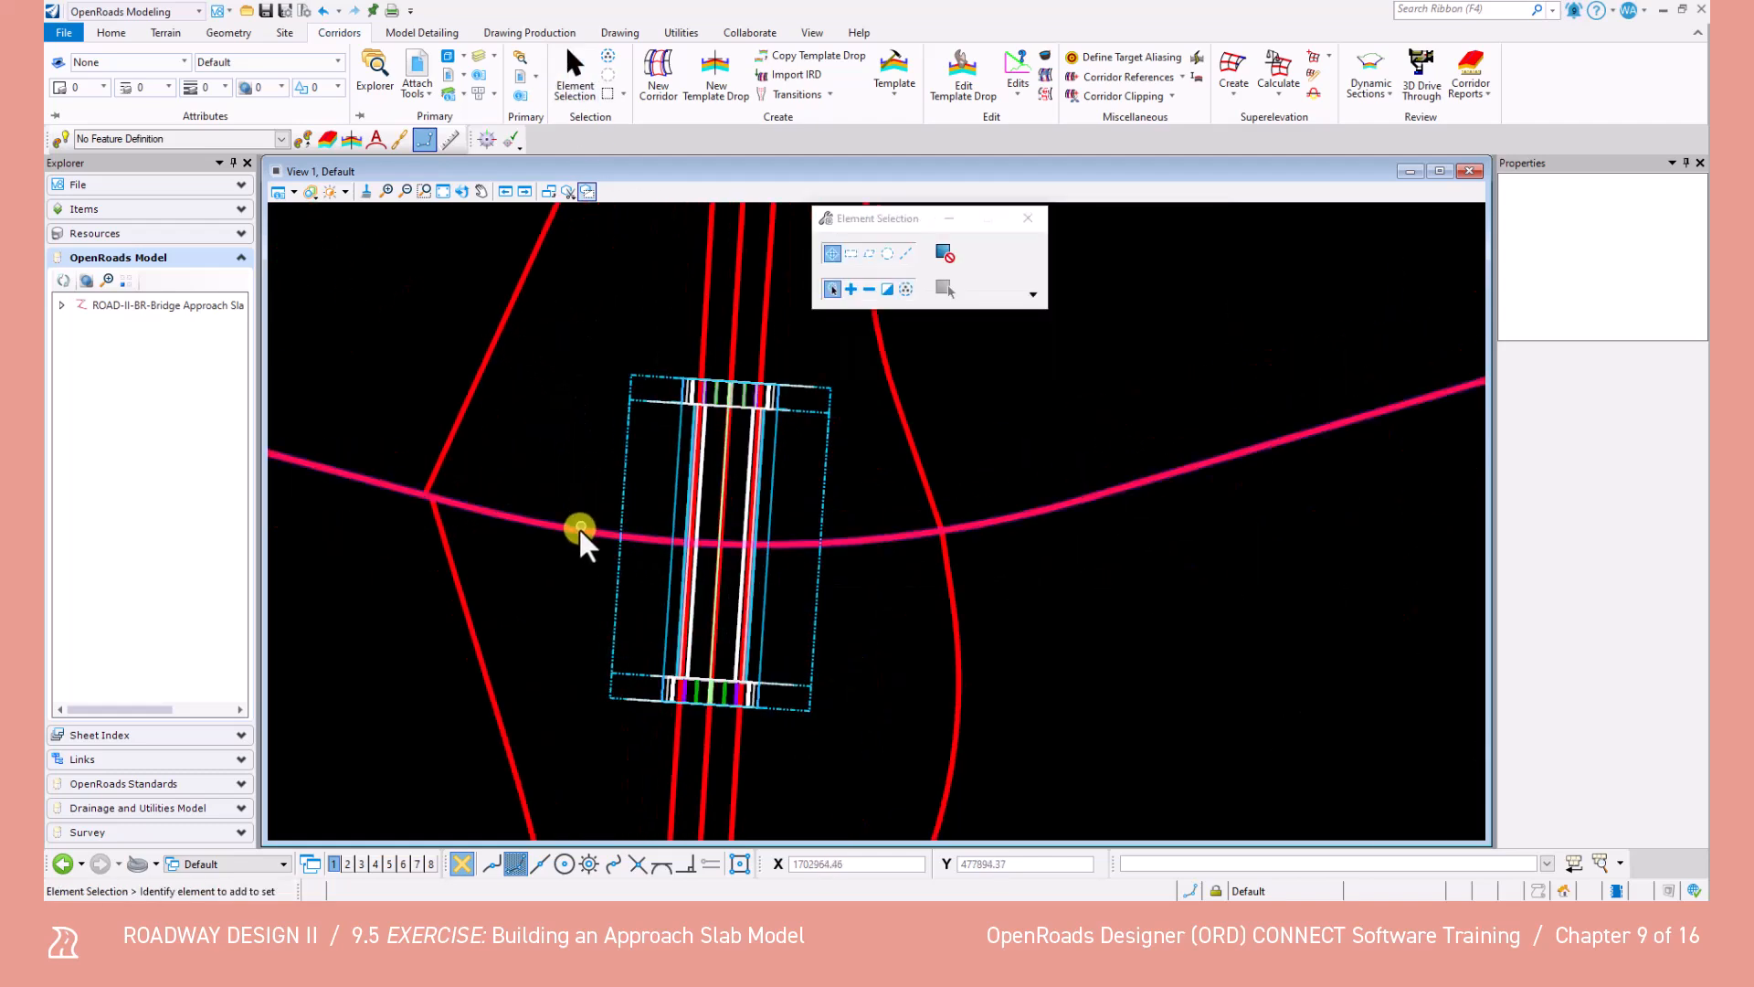
left_click(418, 65)
left_click(376, 396)
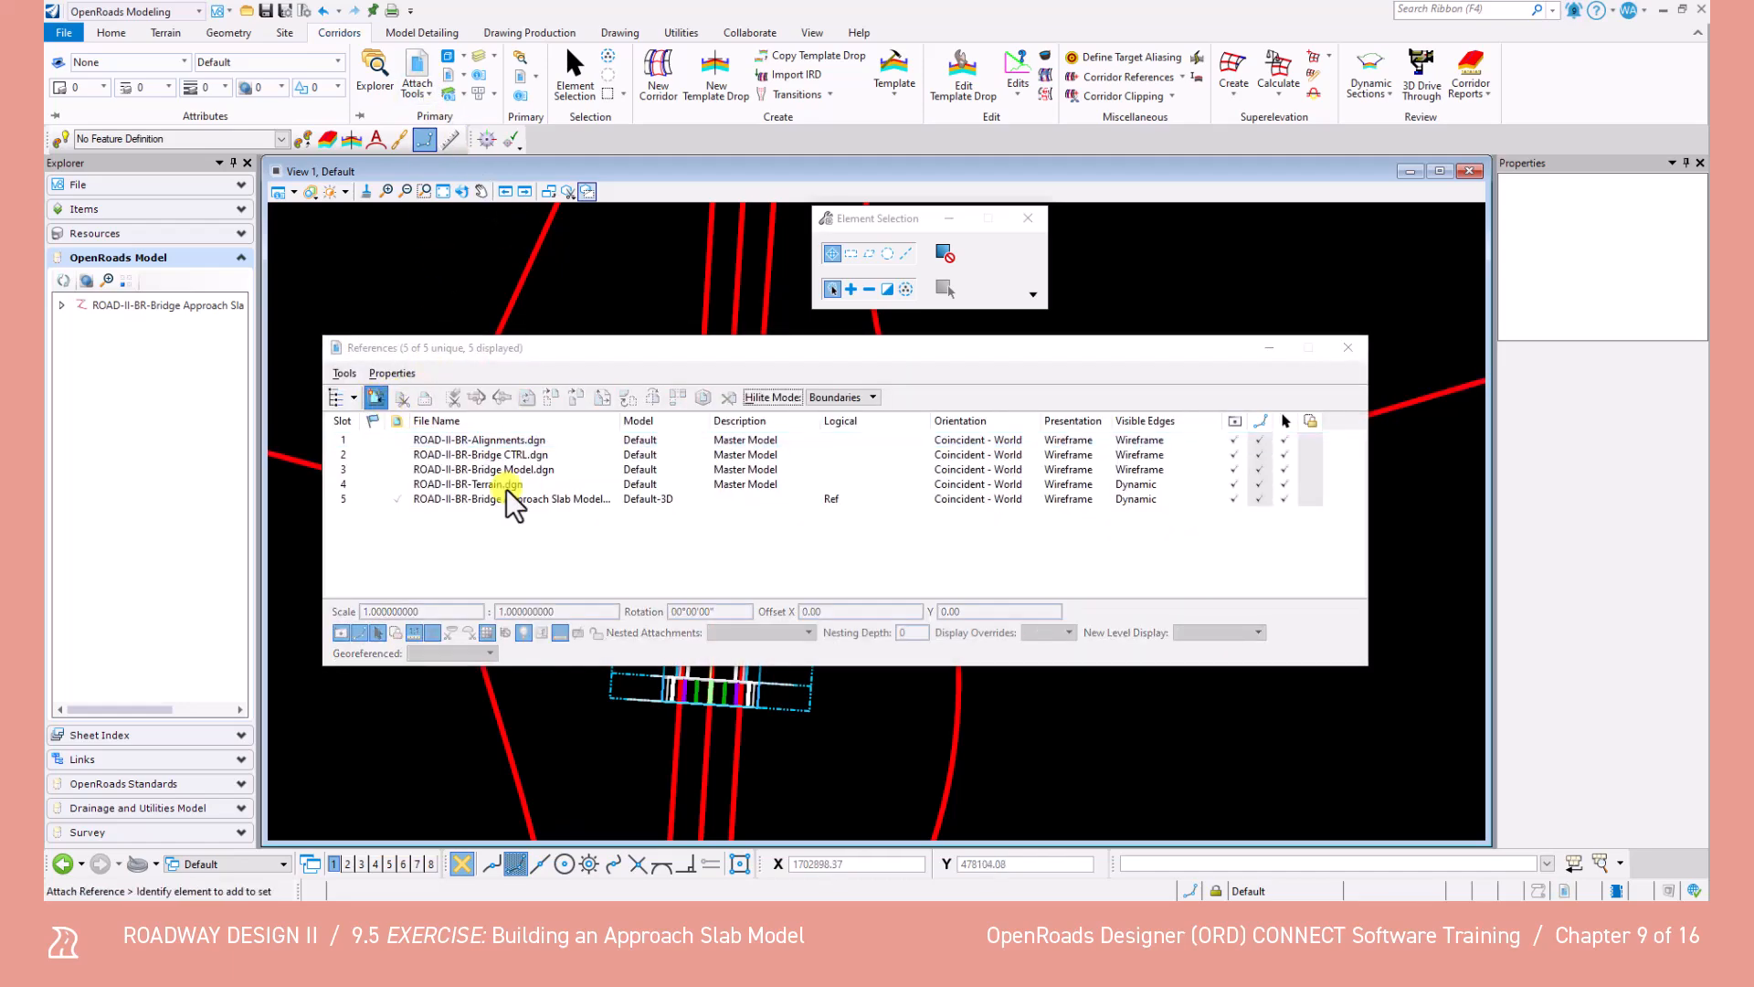
left_click(863, 407)
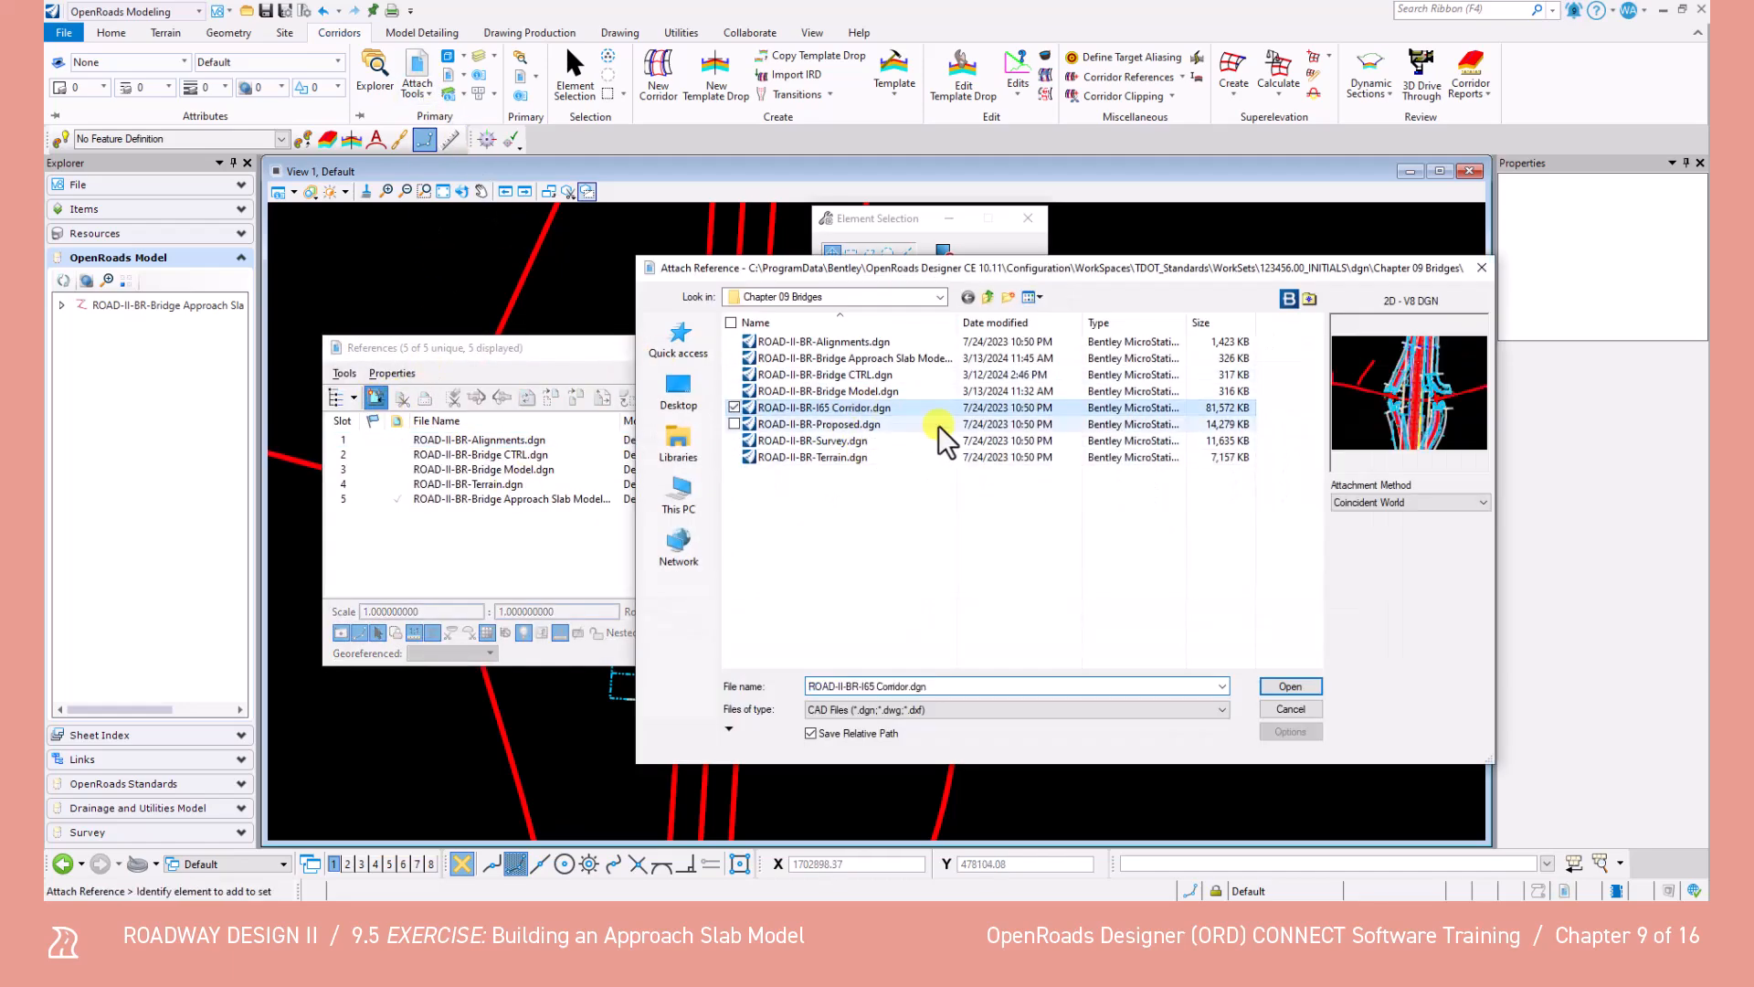
left_click(1291, 686)
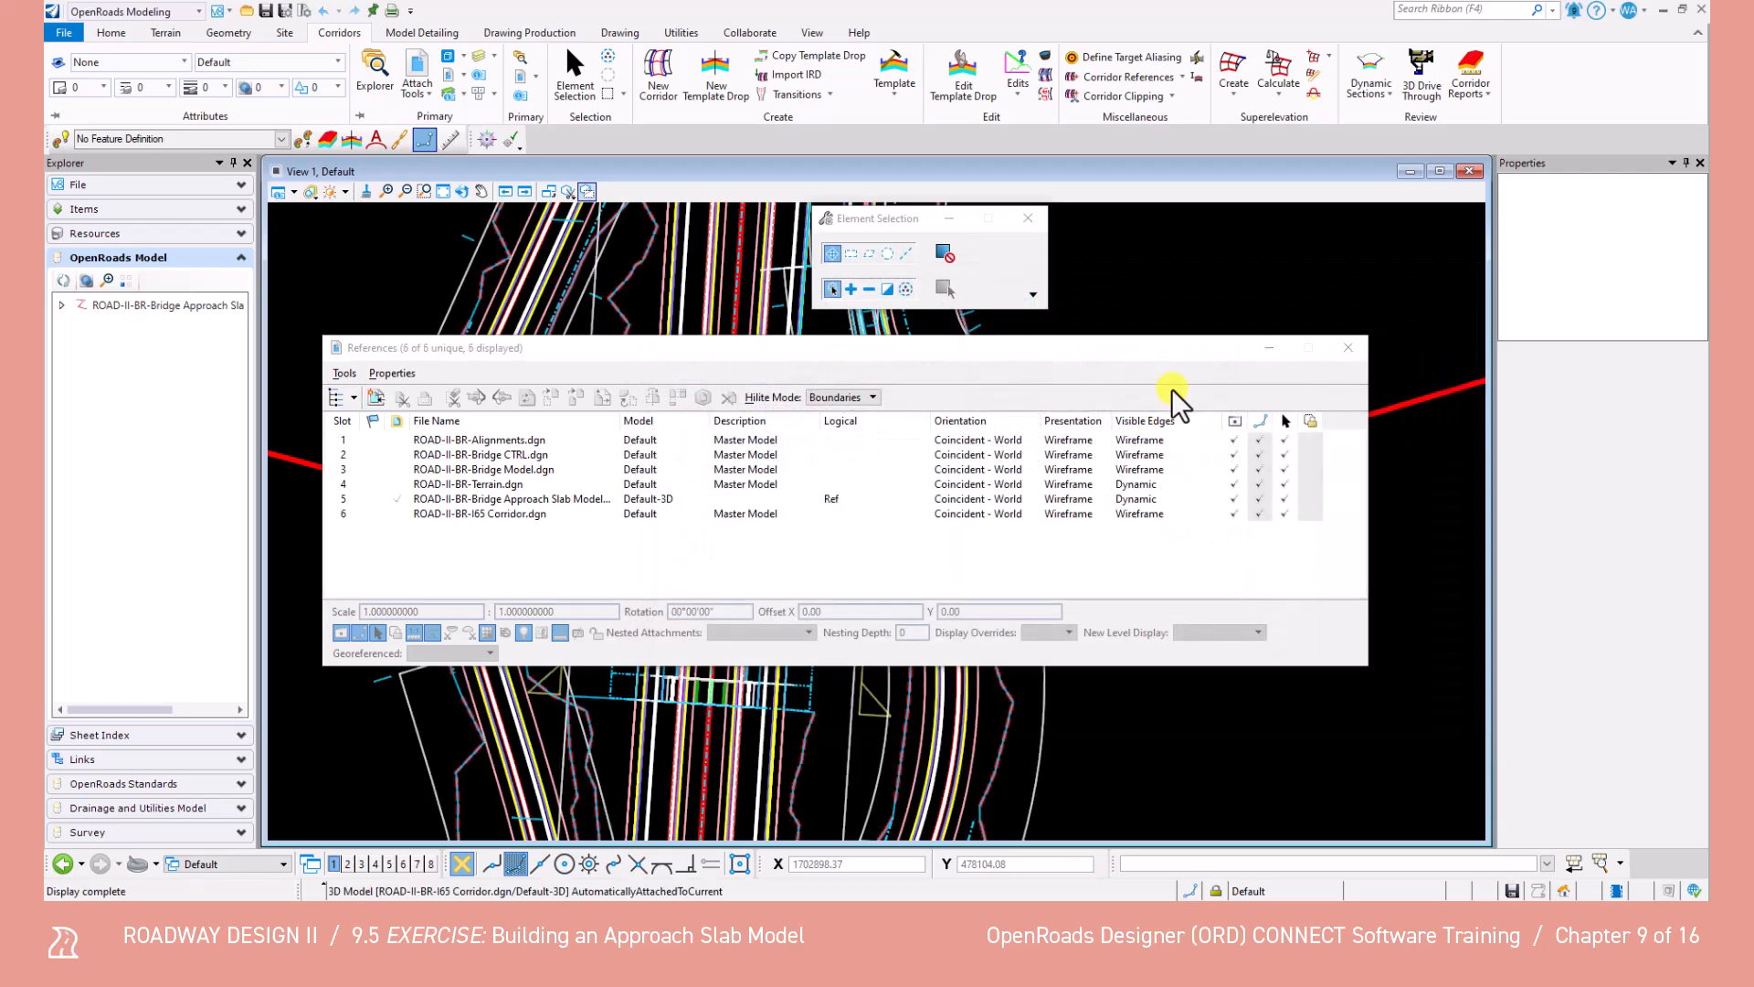
left_click(1347, 349)
Display the plan and 3D views together and examine how the approach slabs meet the bridge deck and the I65 roadway in 3D.
scroll(718, 486, "up", 2)
scroll(724, 506, "down", 1)
right_click(1156, 581)
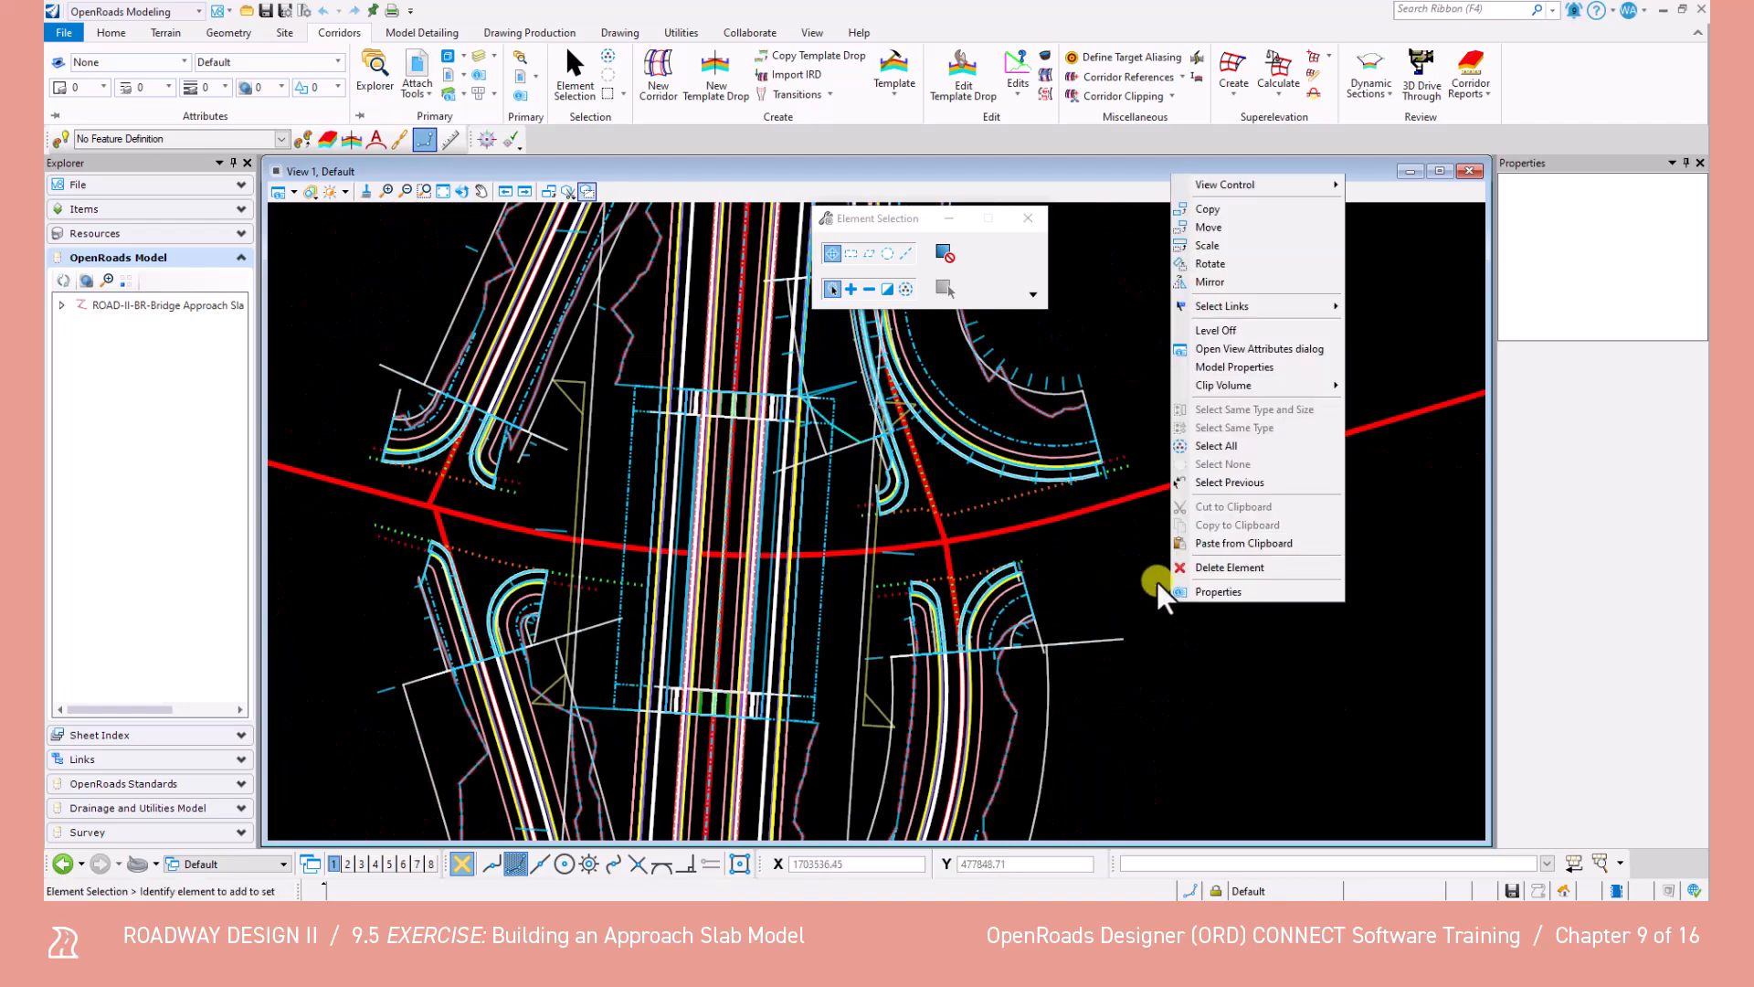
mouse_move(1241, 183)
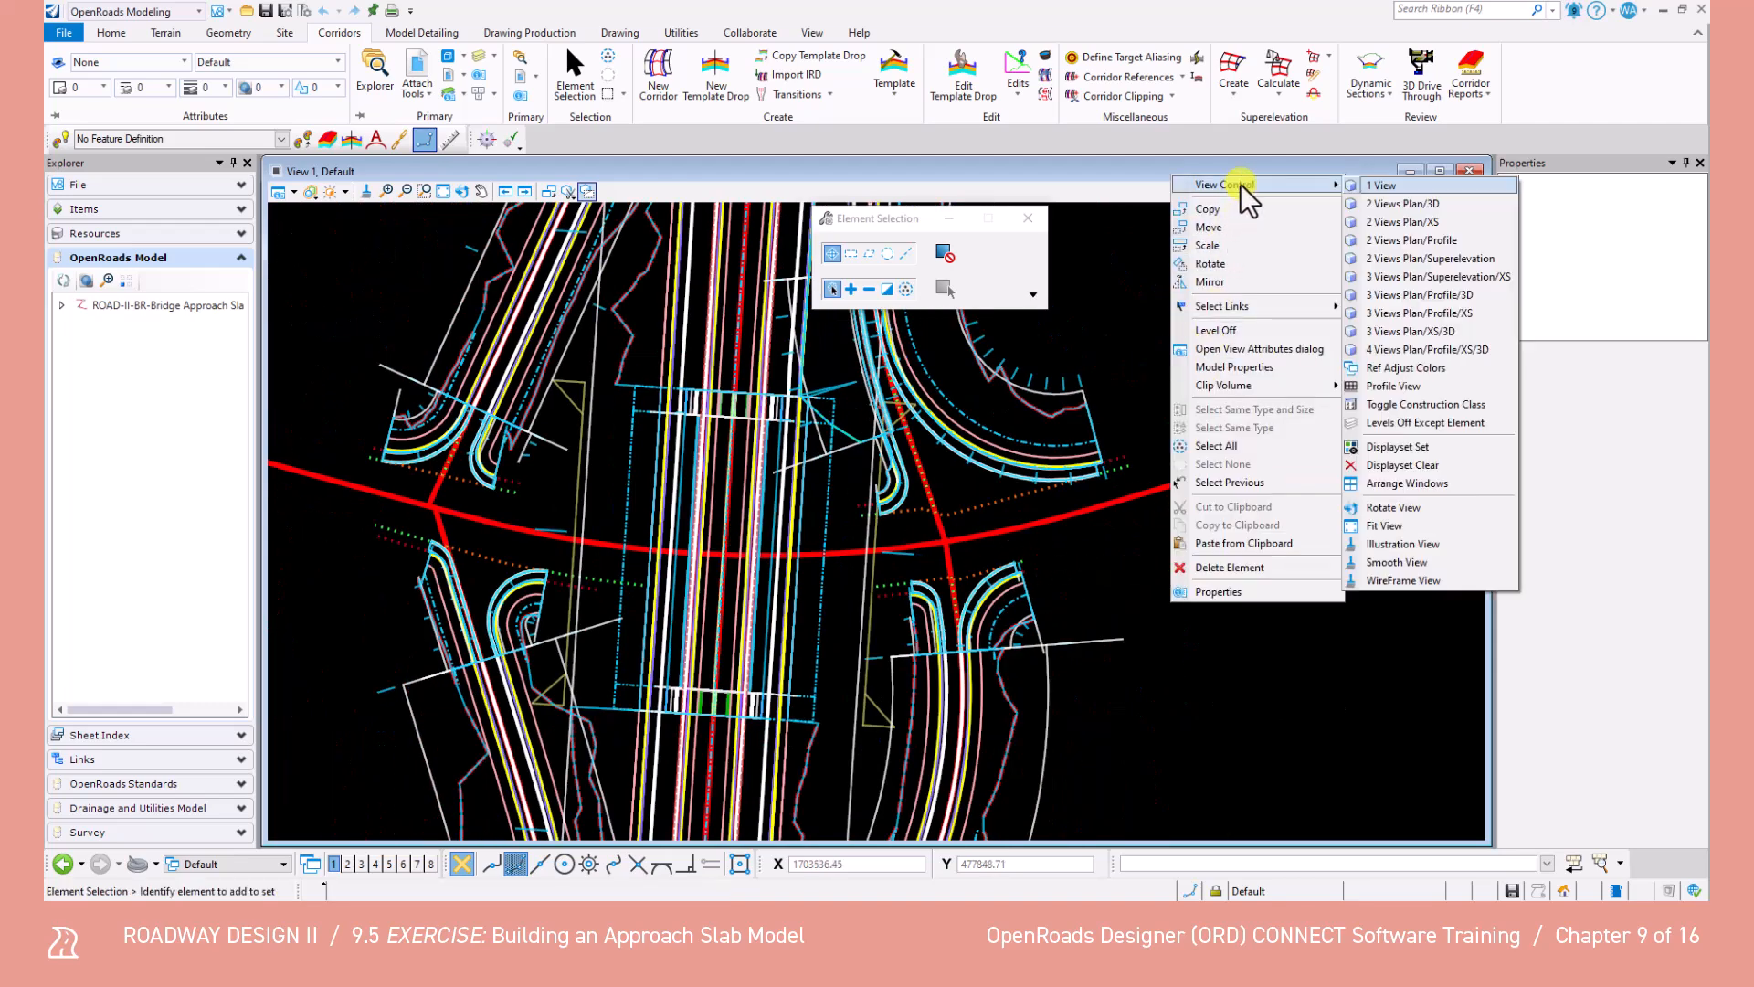
left_click(1398, 203)
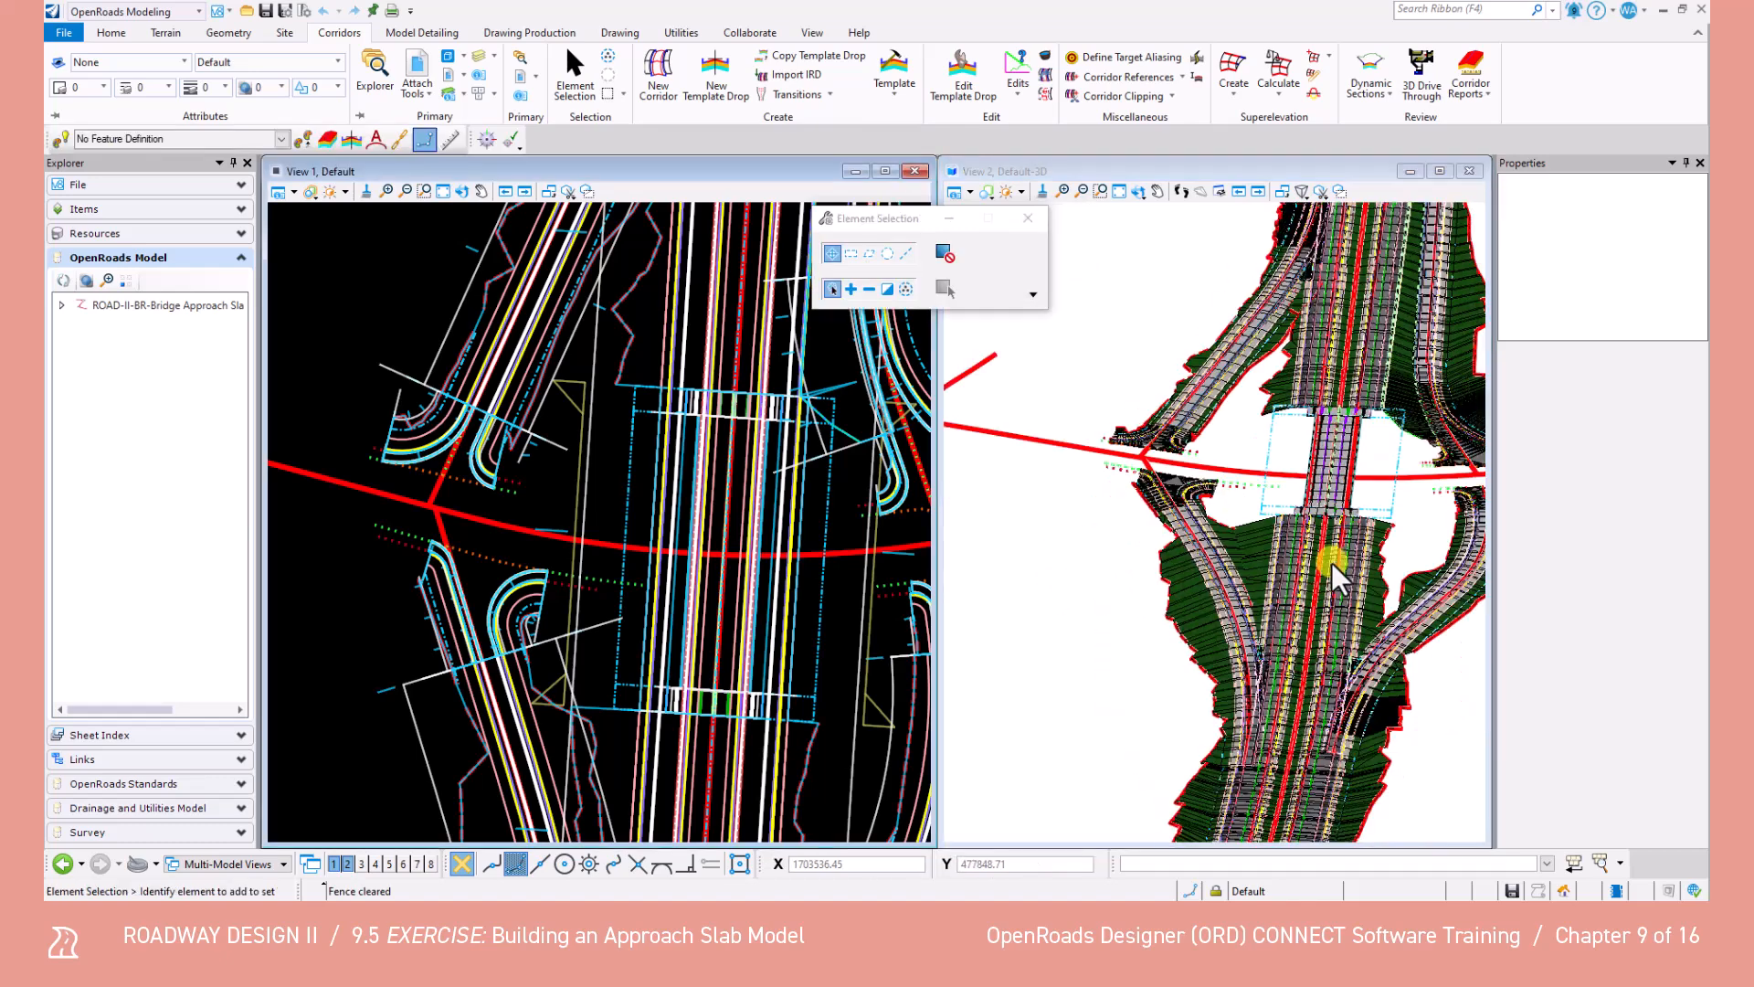
scroll(1334, 559, "up", 3)
scroll(1340, 493, "up", 2)
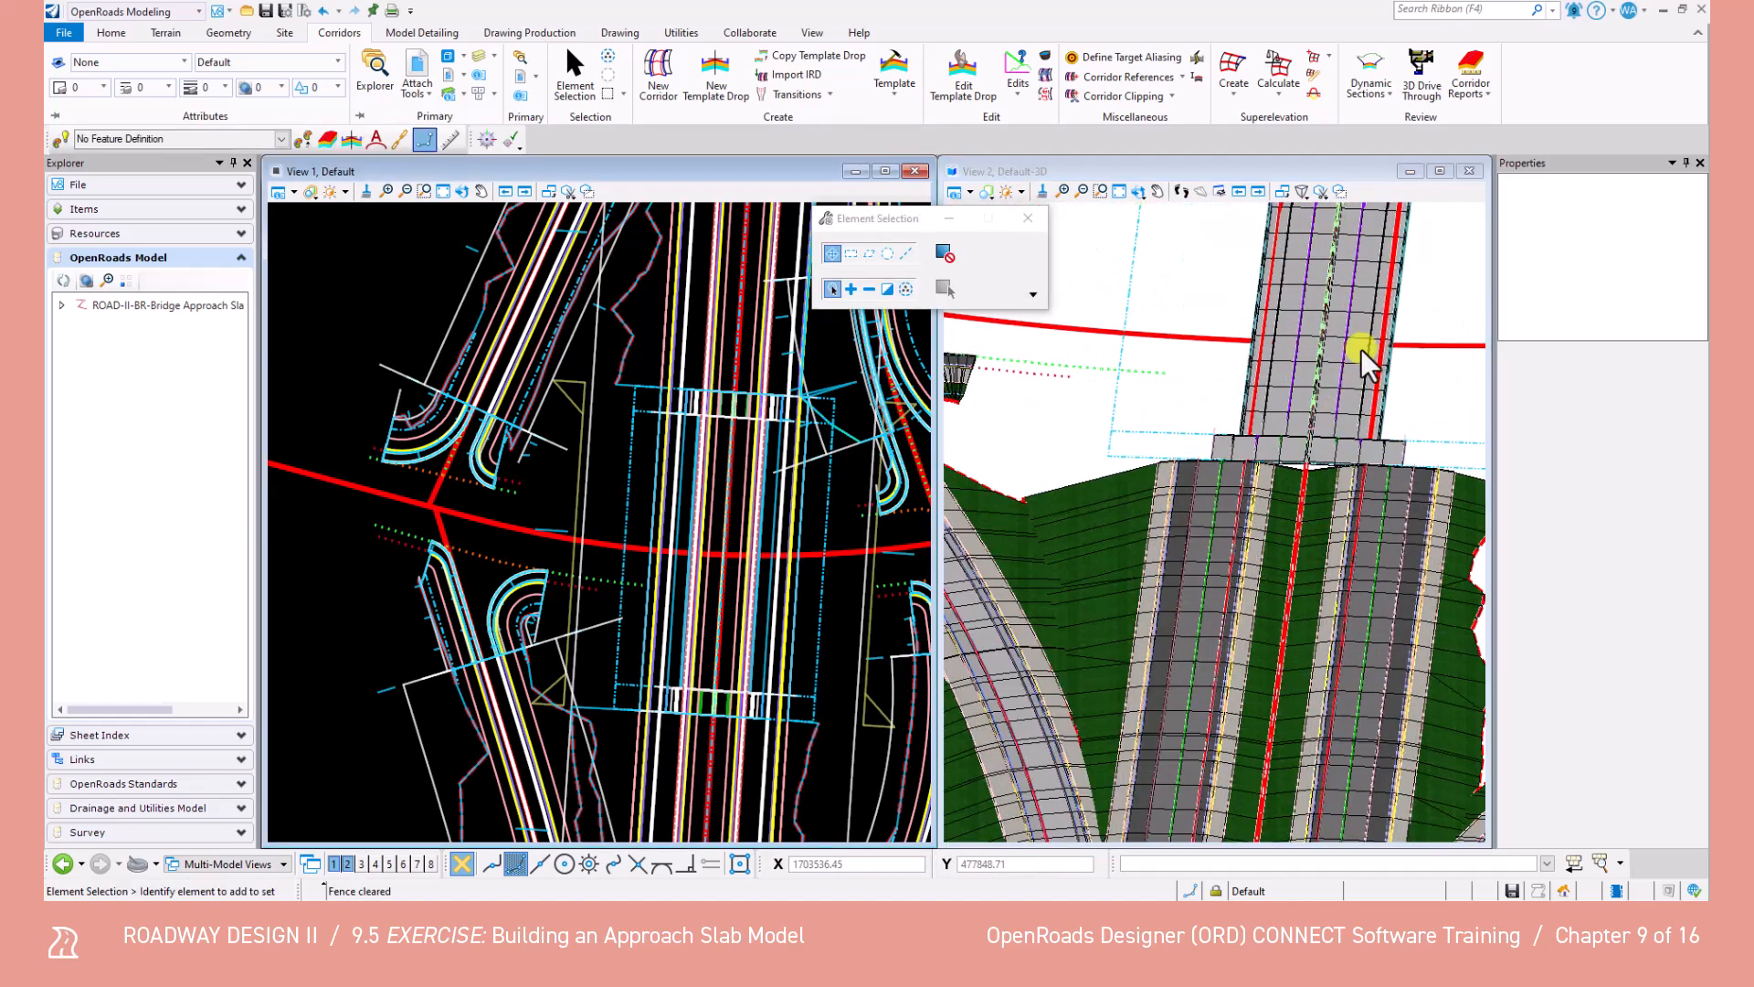
middle_click_drag(1332, 423, 1330, 425)
middle_click_drag(1236, 614, 1272, 574)
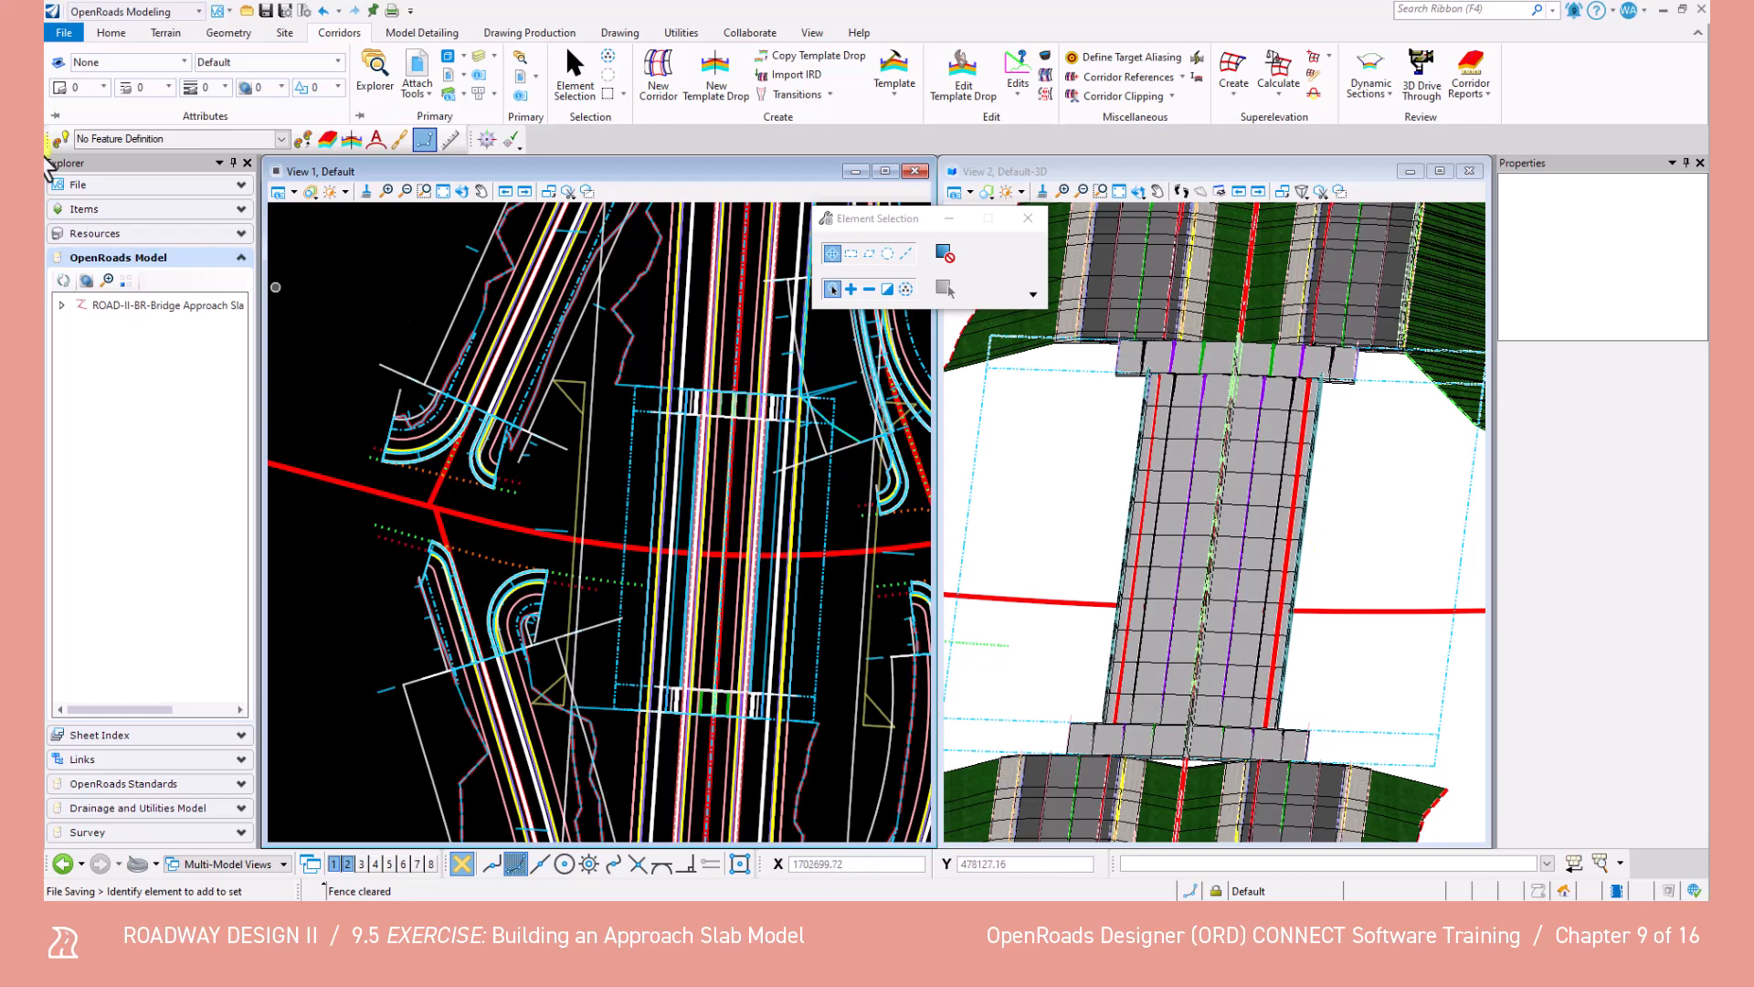
Open the recent file ROAD-II-BR-Bridge Model.dgn and fit the whole design in the view.
left_click(68, 31)
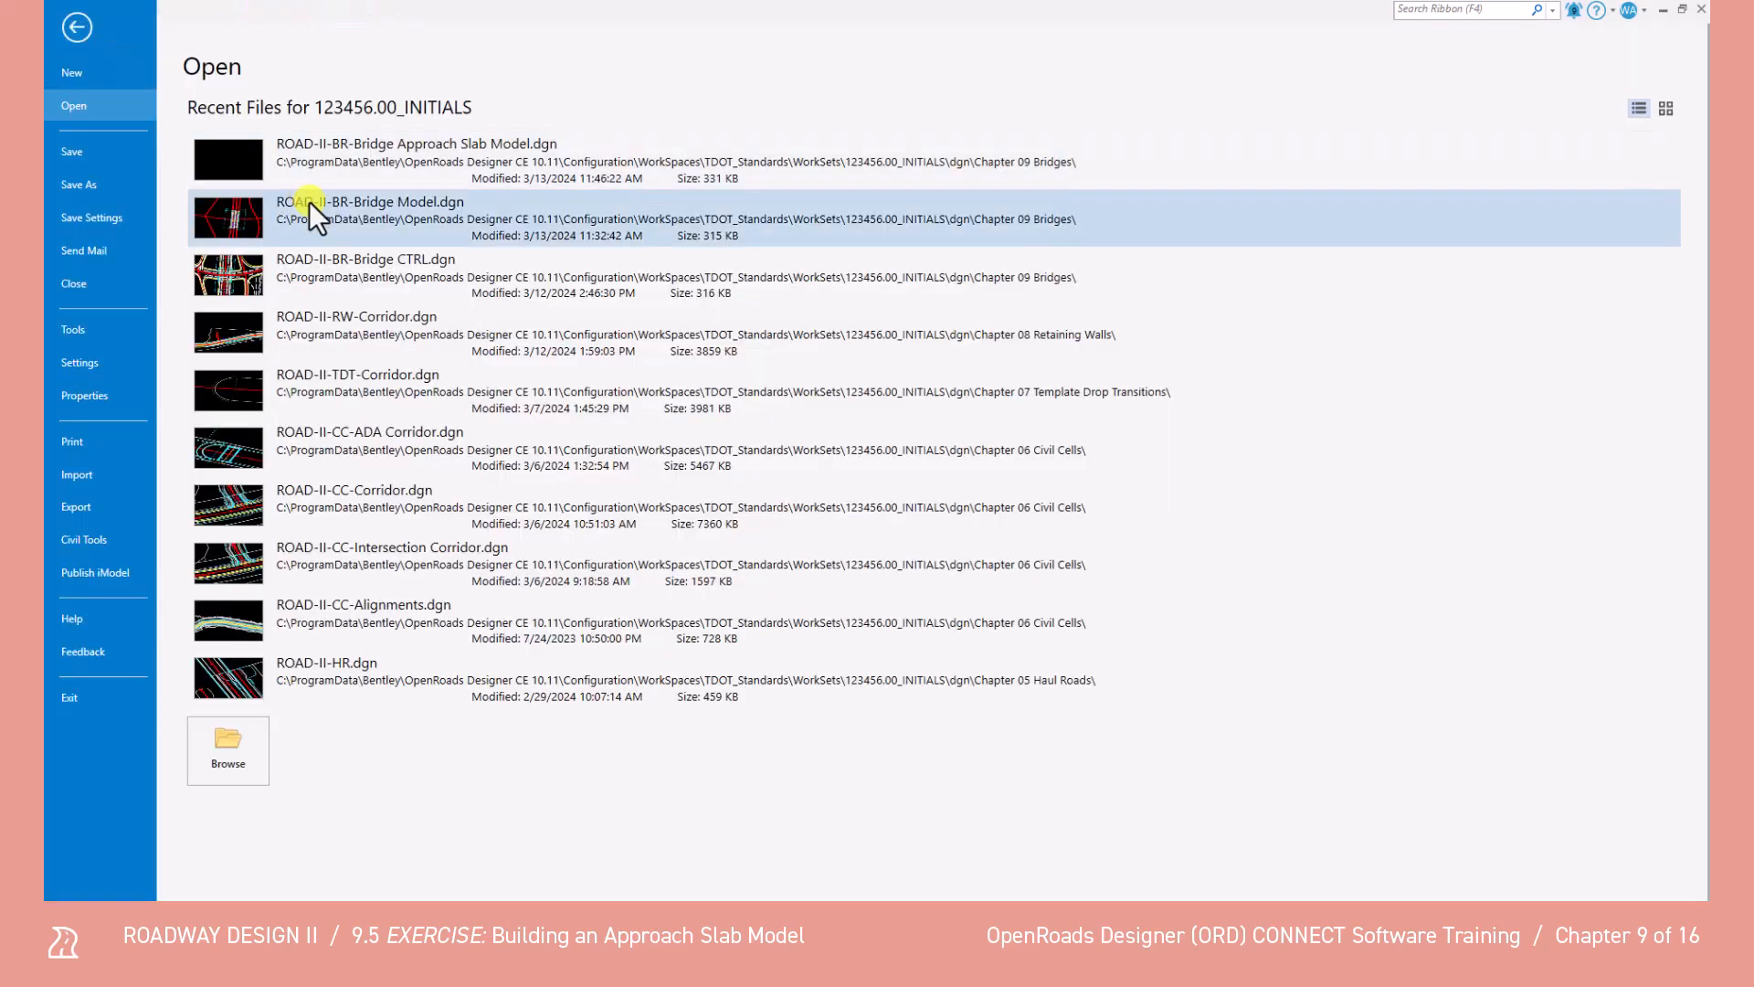
left_click(336, 219)
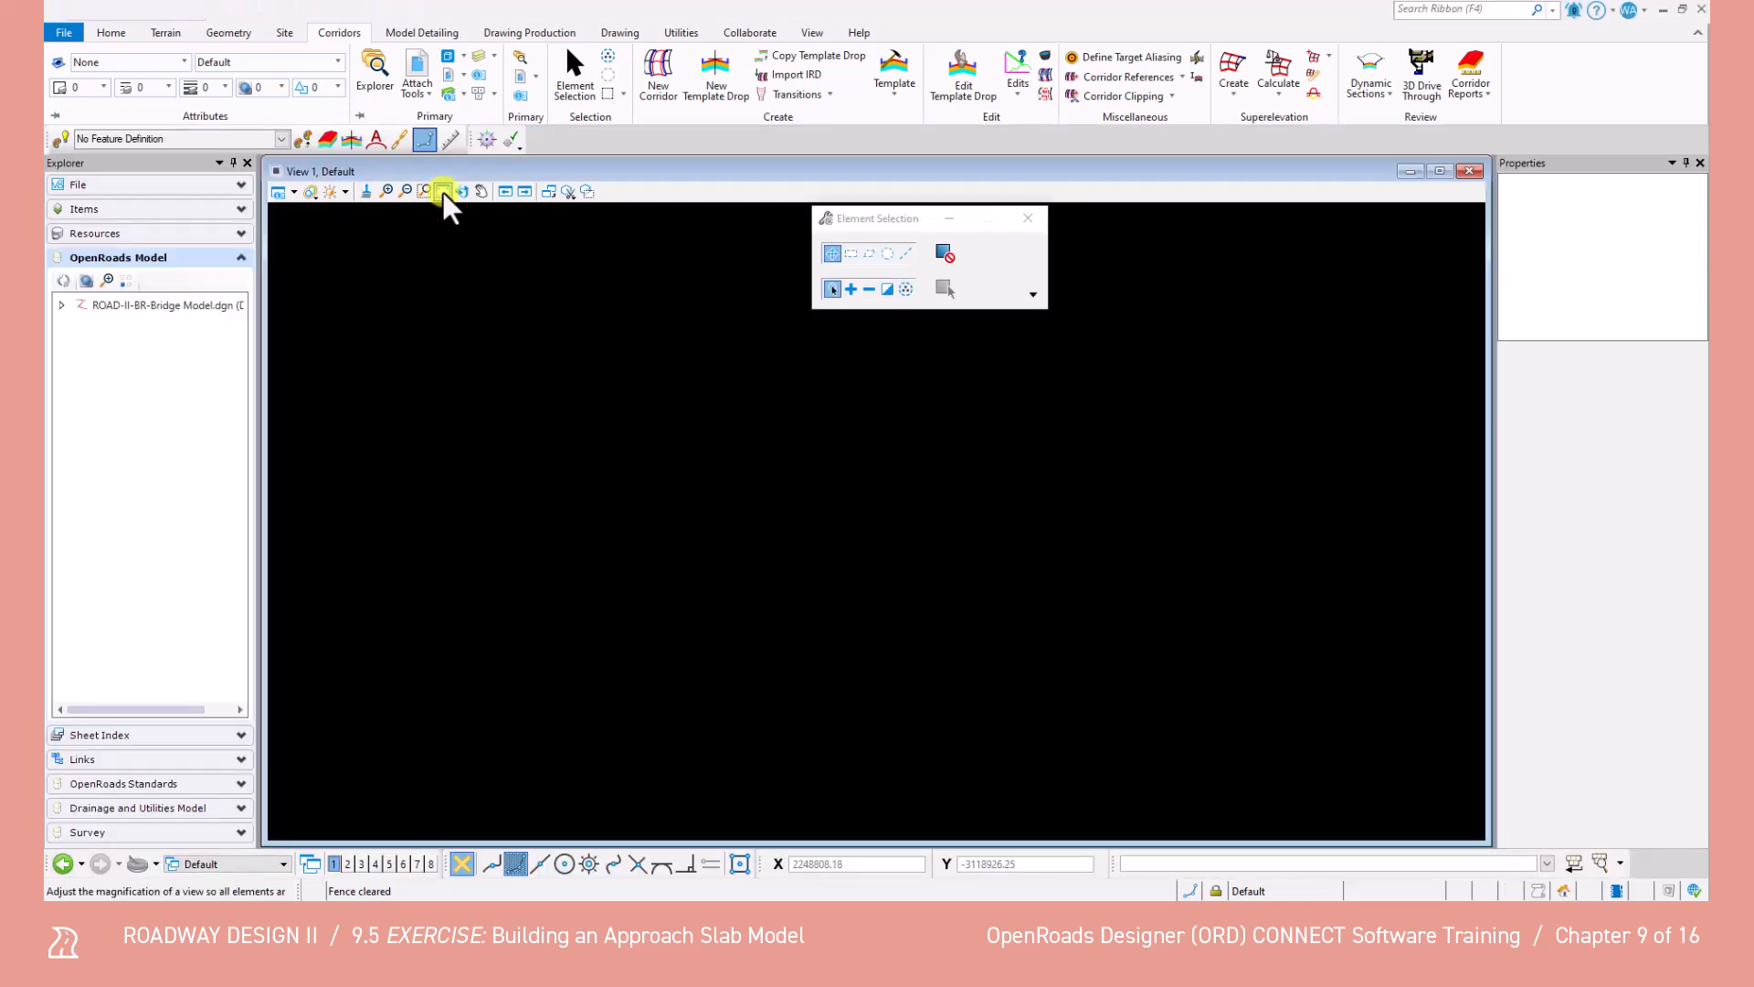
left_click(443, 191)
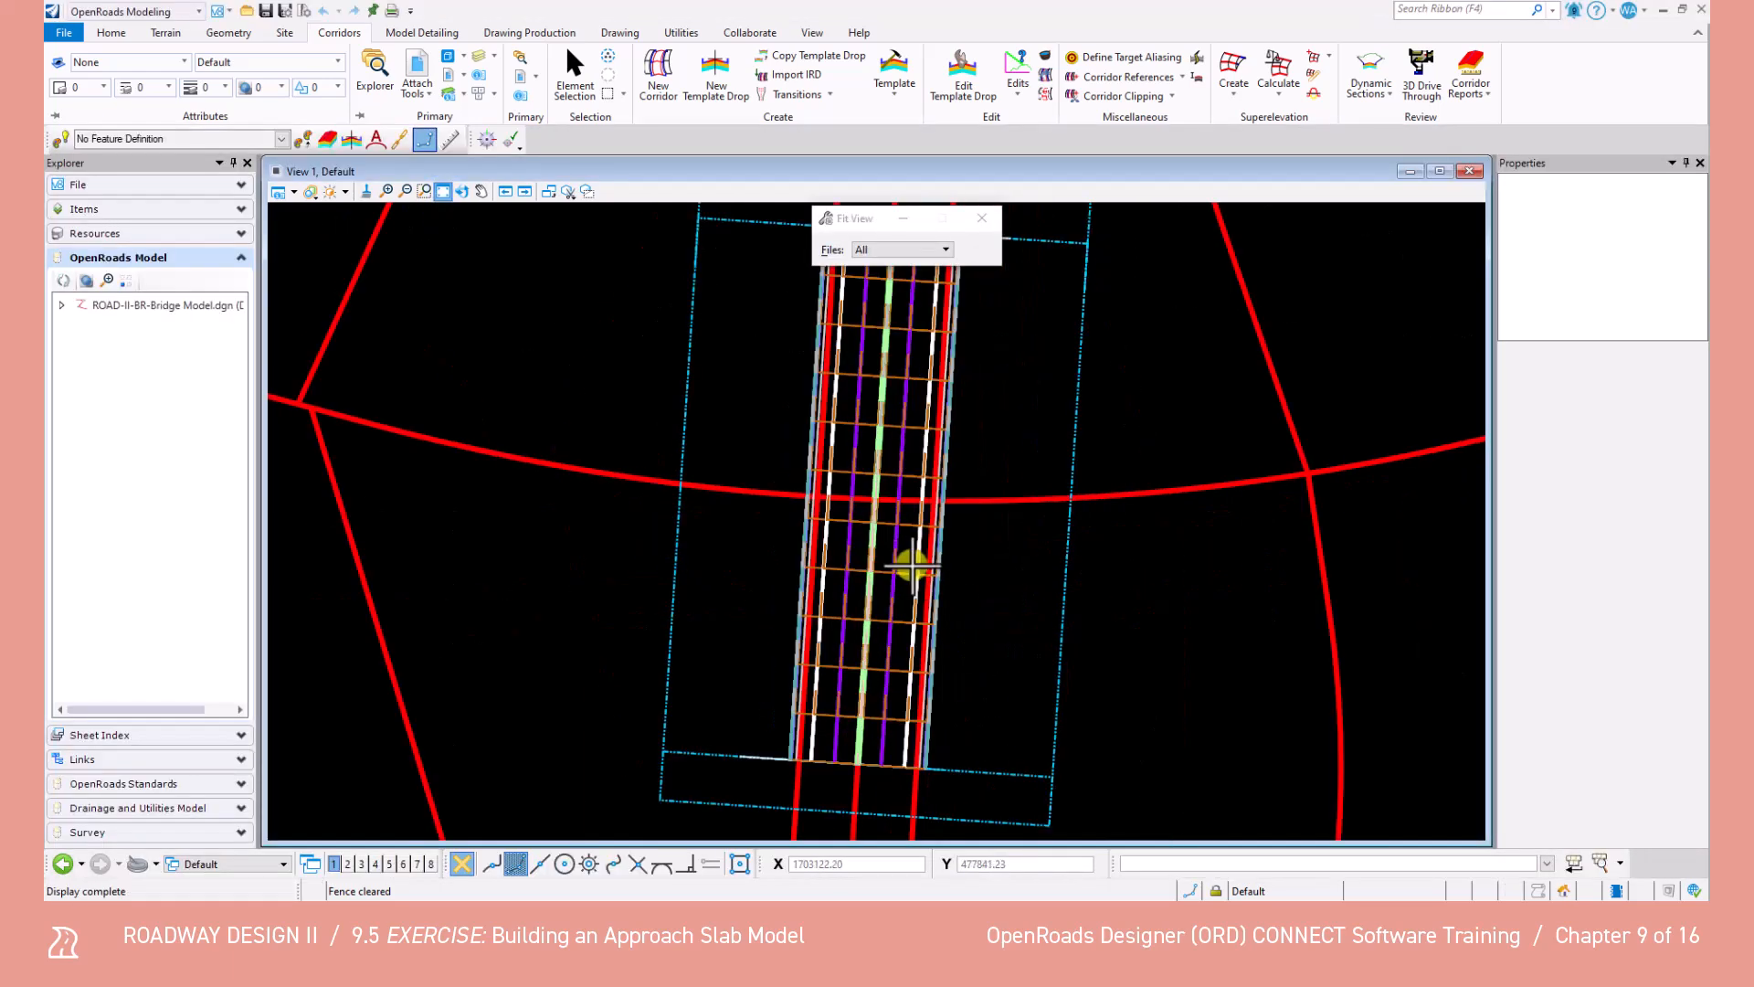
left_click(232, 864)
left_click(236, 865)
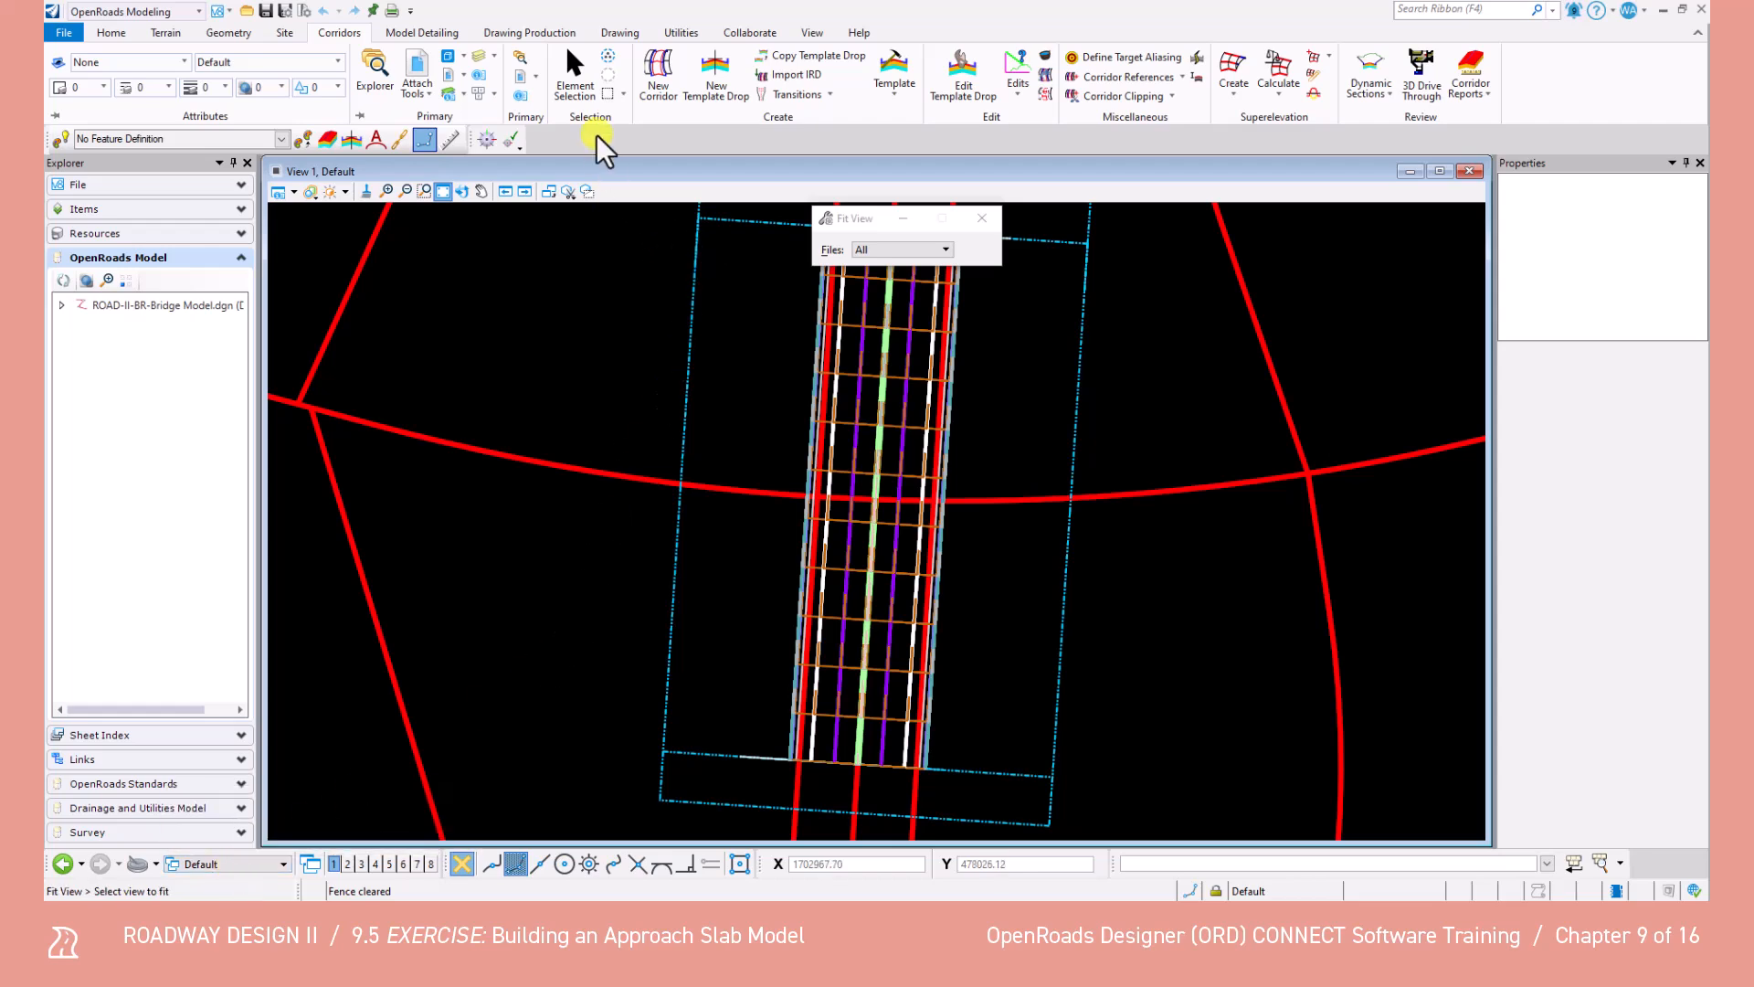
left_click(580, 80)
Set up the two-view Plan/3D layout with the whole bridge framed in both views.
right_click(570, 336)
mouse_move(612, 353)
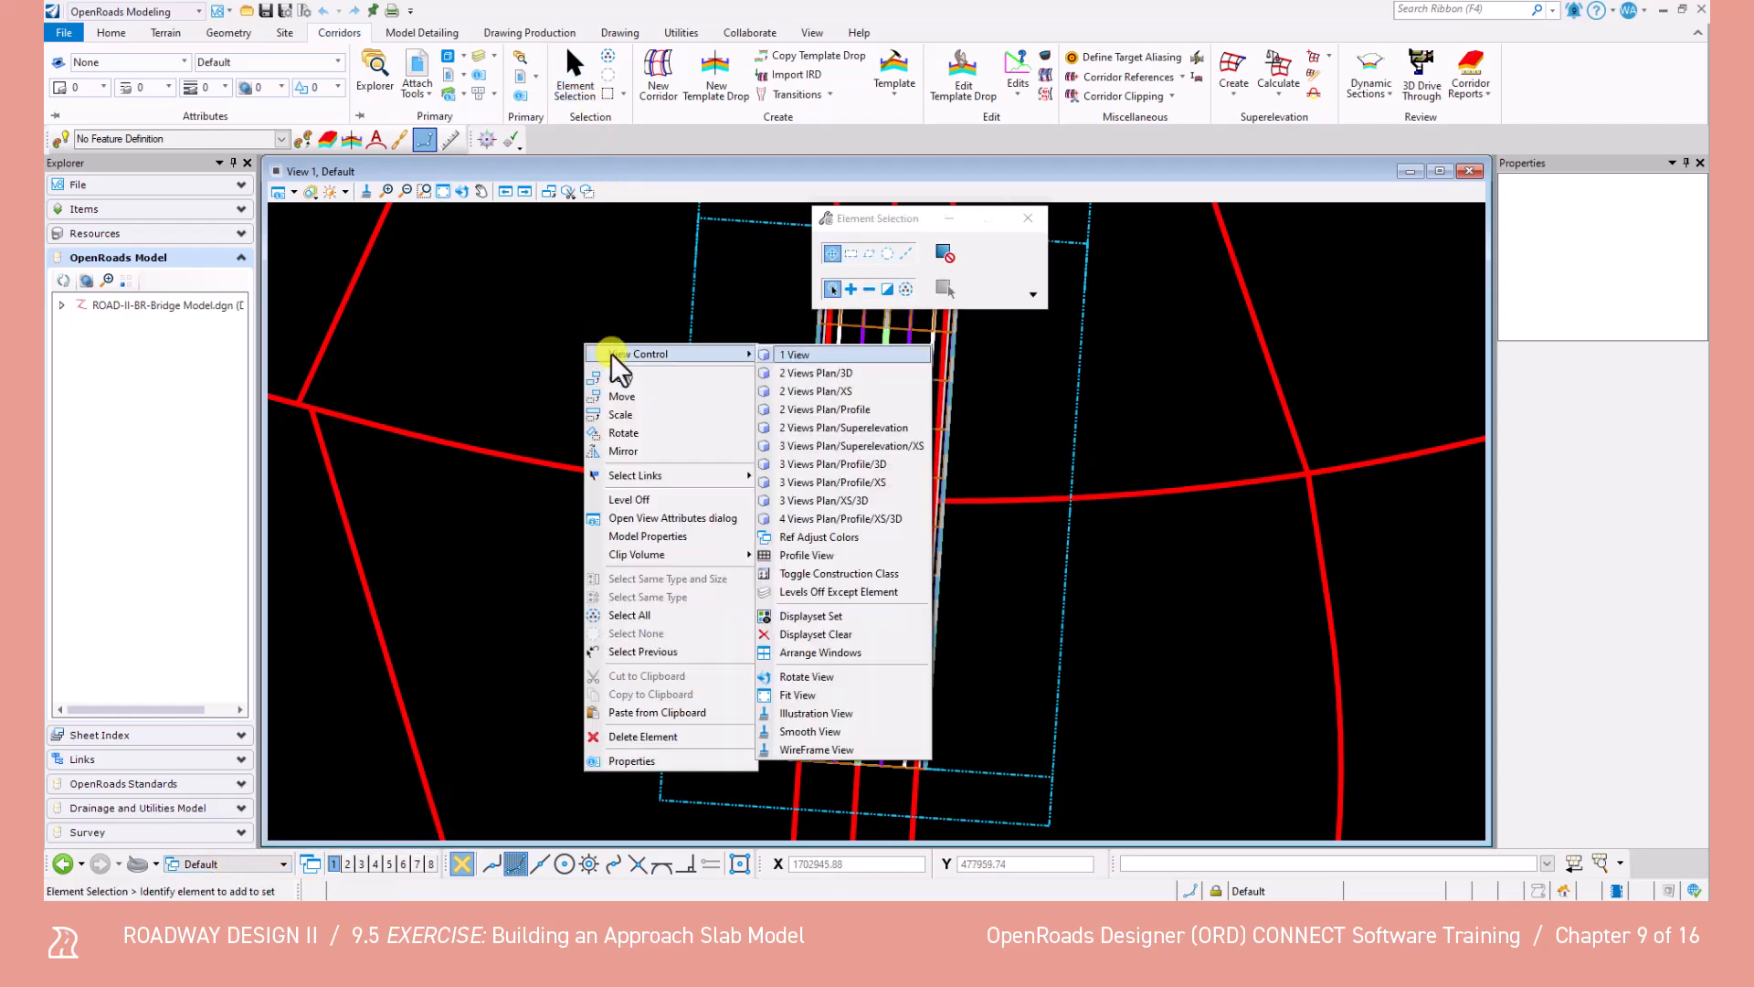
left_click(806, 371)
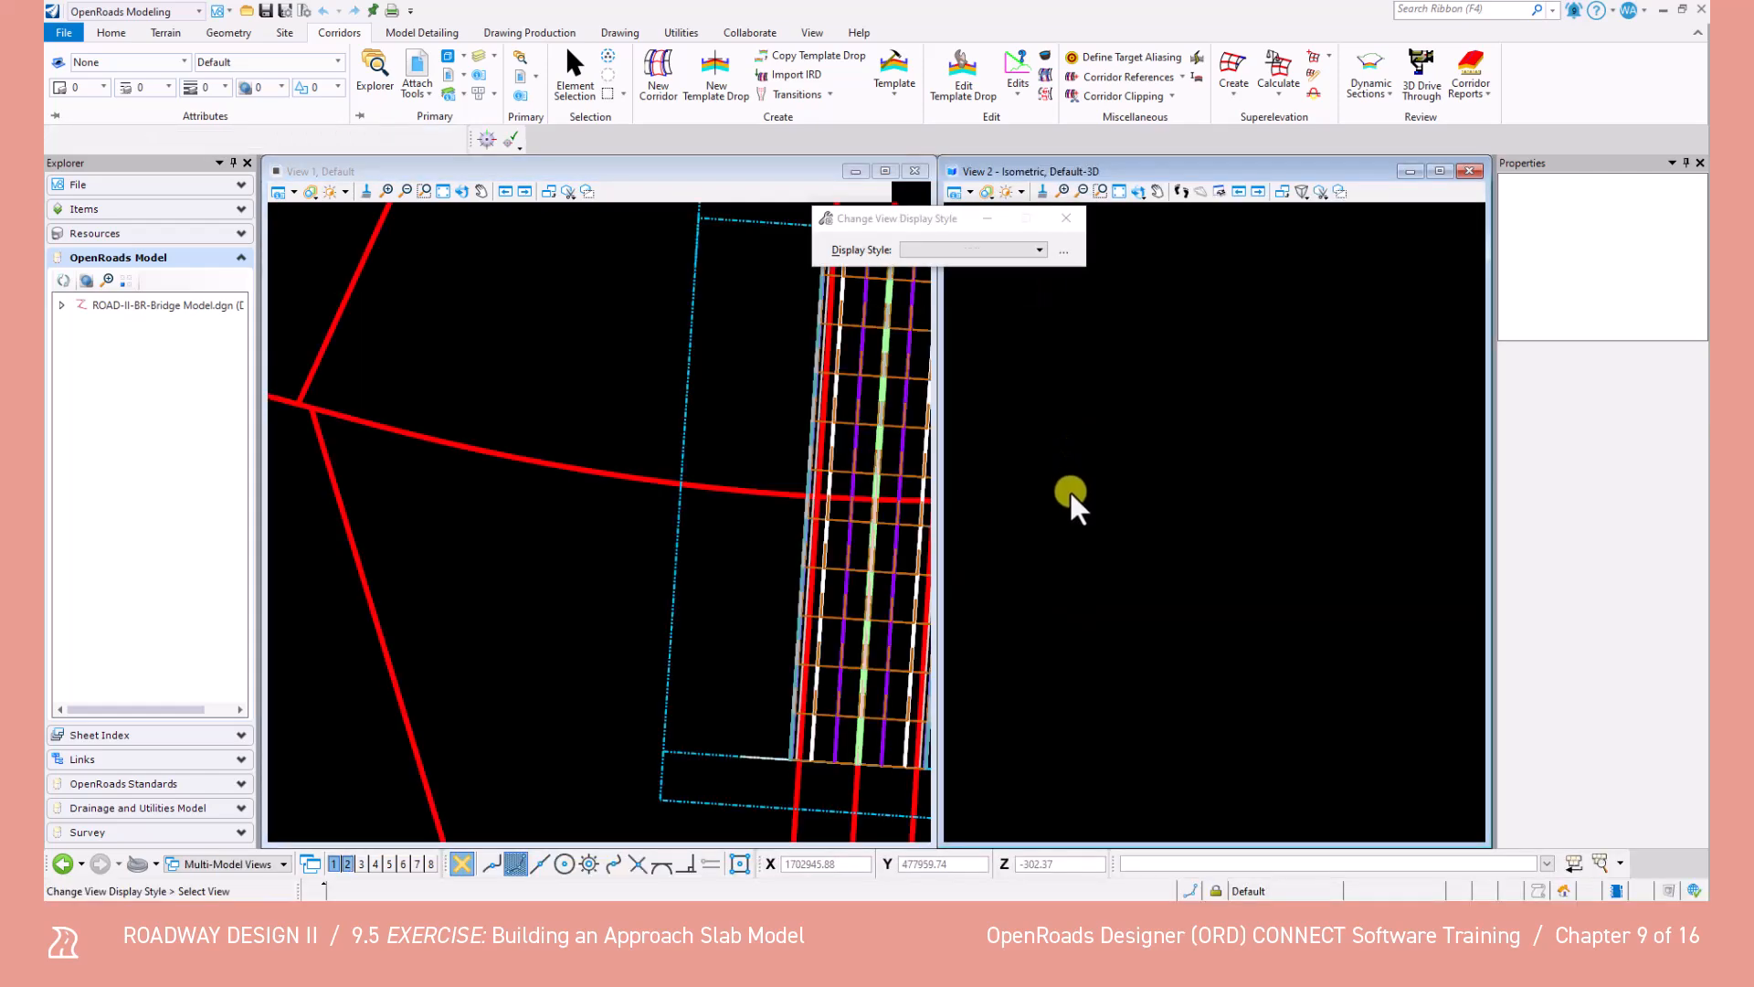
scroll(1342, 540, "up", 3)
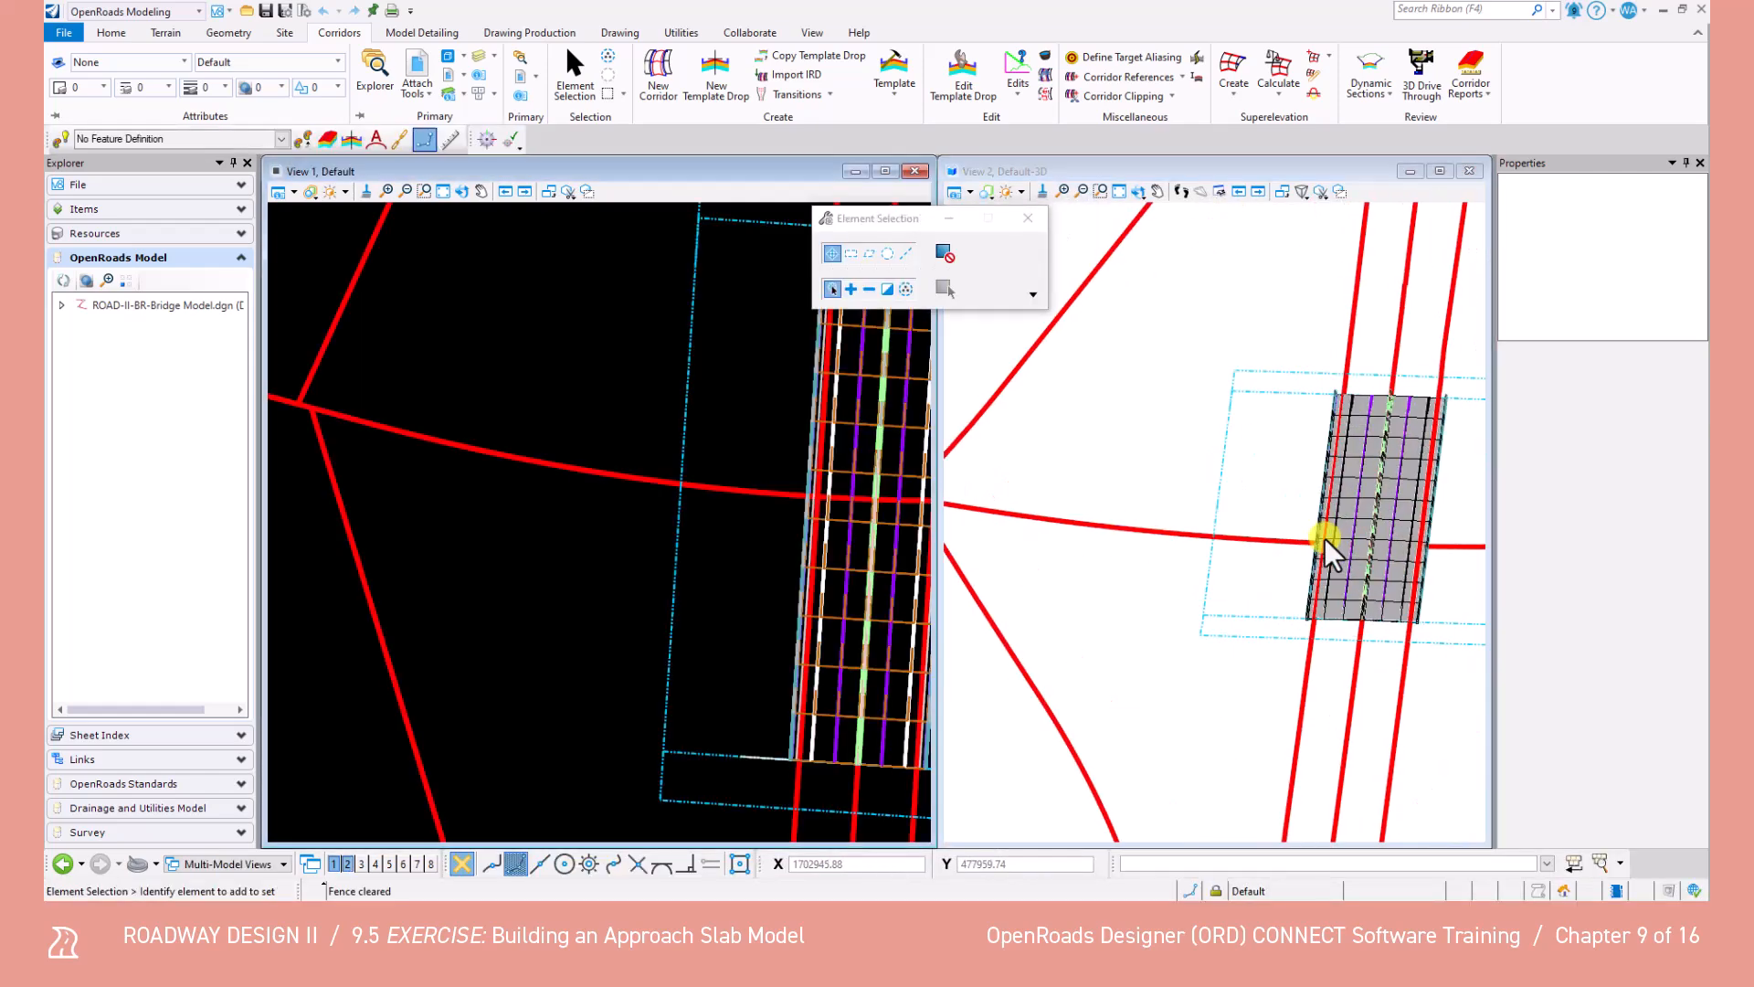
middle_click_drag(1324, 539, 1158, 527)
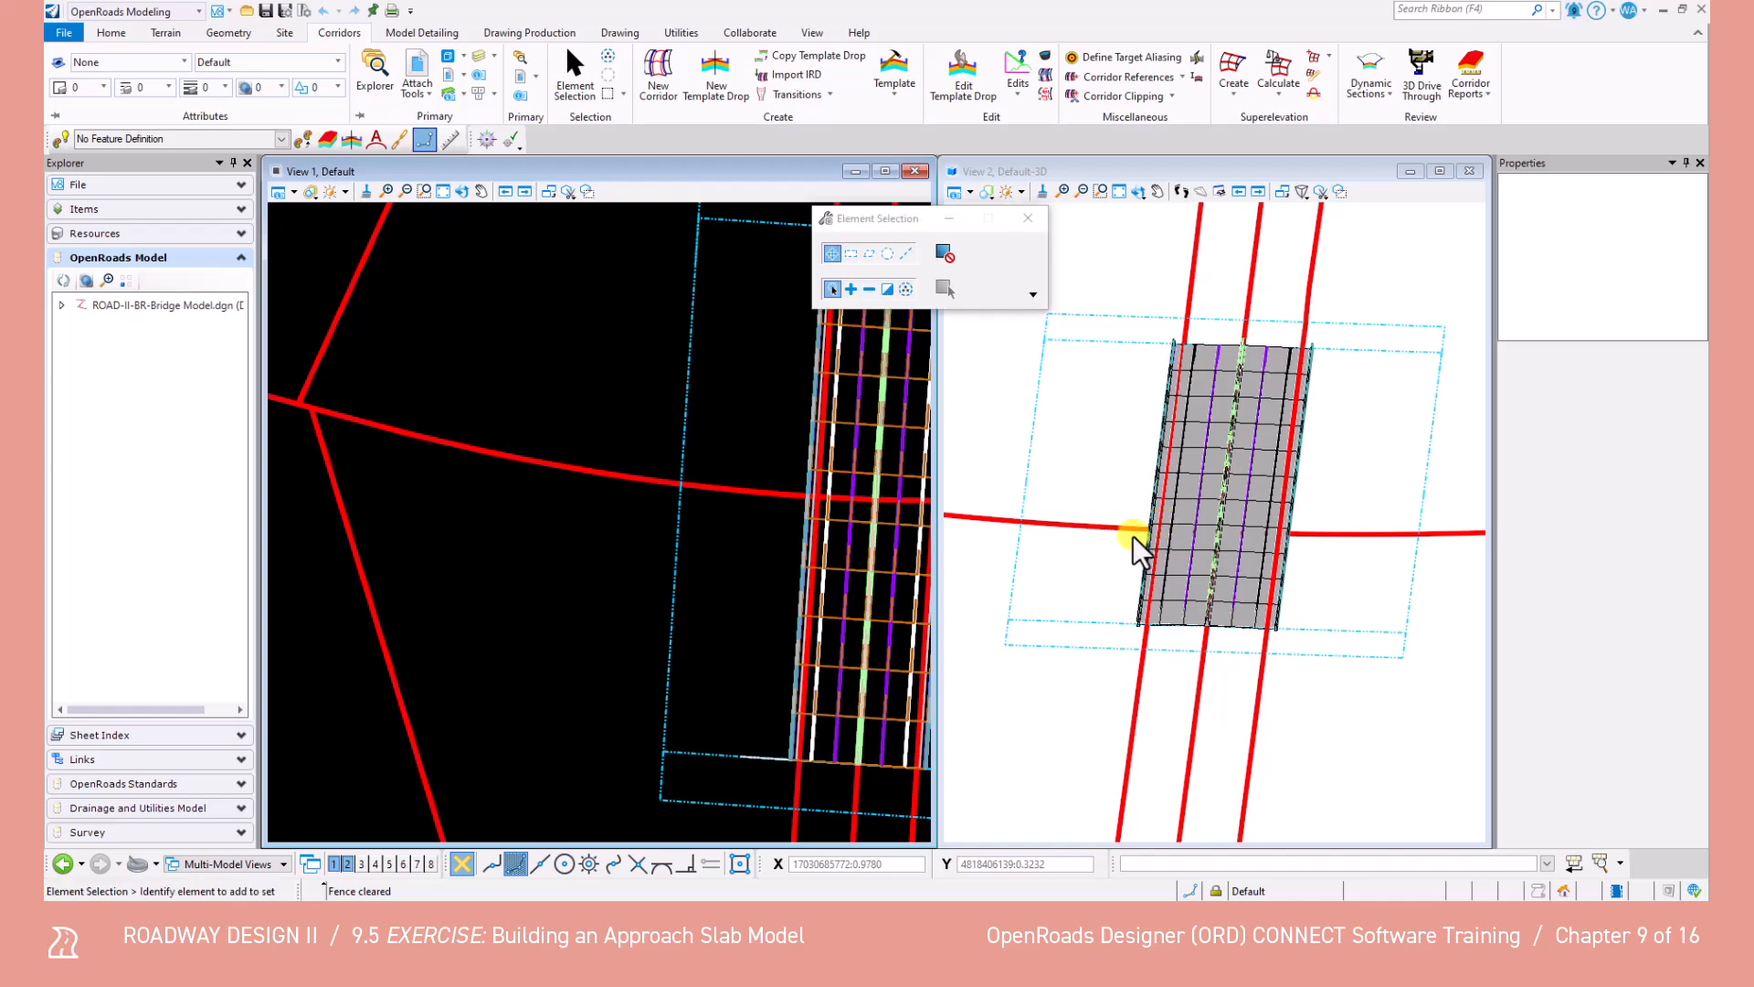
scroll(727, 518, "down", 3)
middle_click_drag(728, 518, 590, 529)
scroll(595, 529, "up", 2)
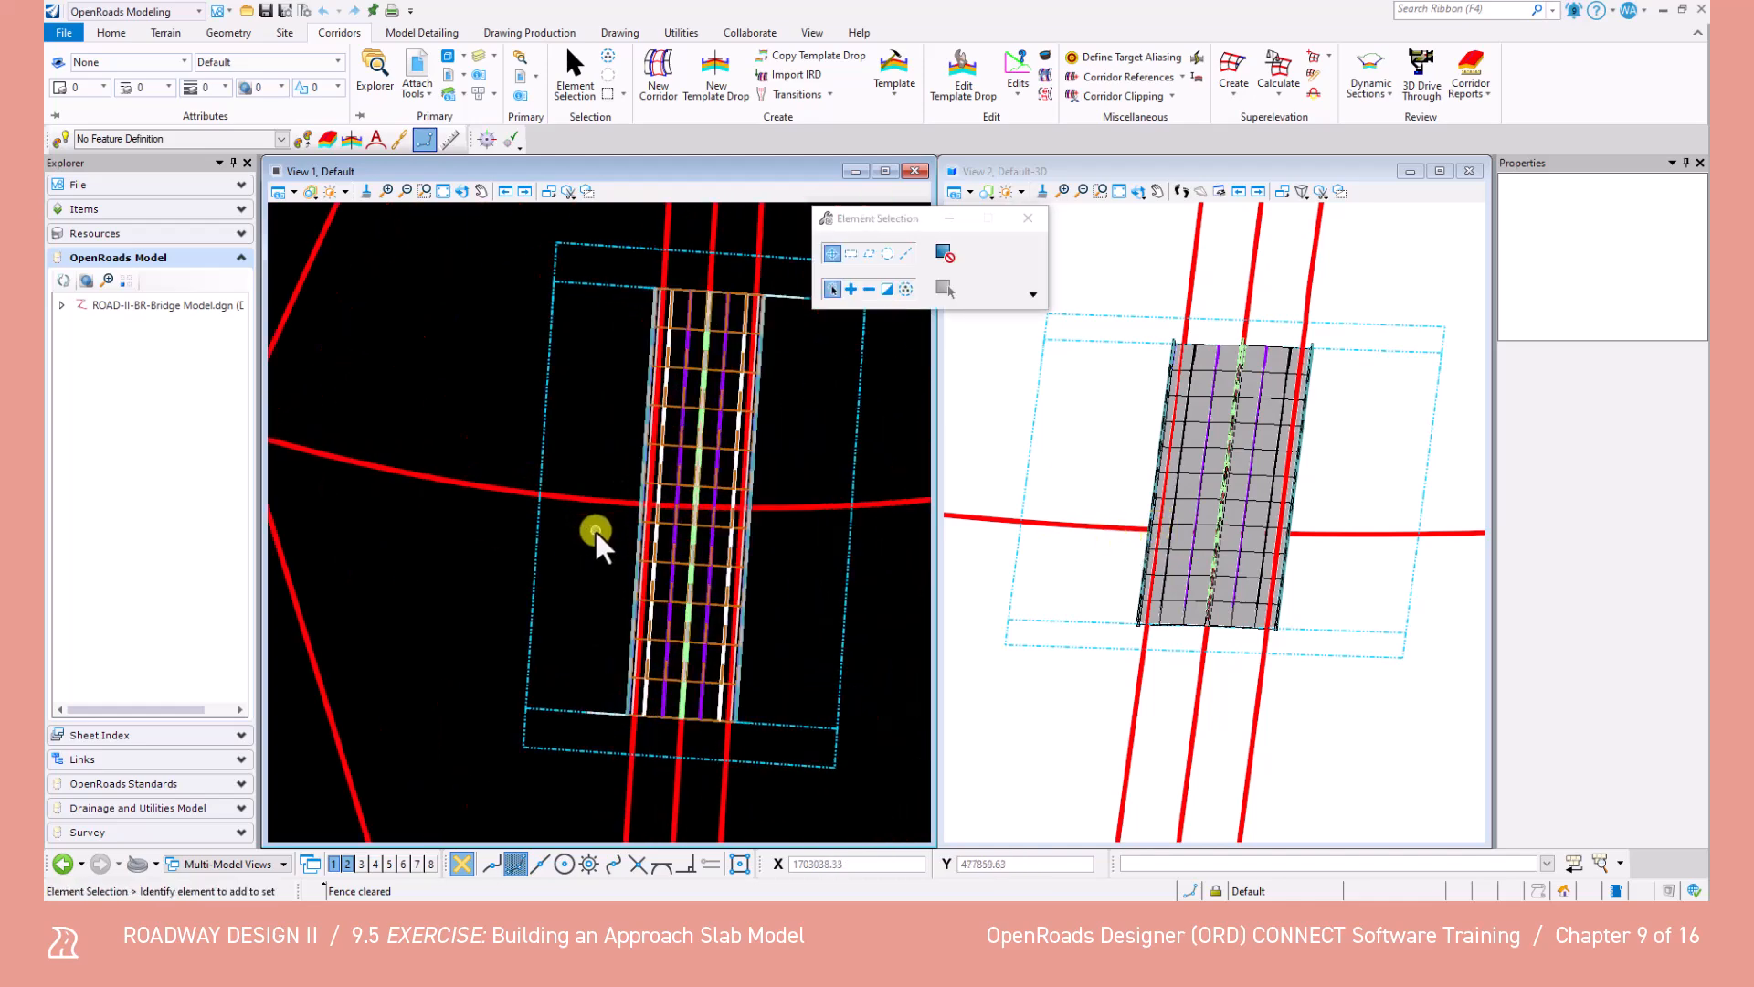
Open the TS-5B (4LN)SS - BRIDGE template from the TDOT Project Templates for editing.
left_click(904, 91)
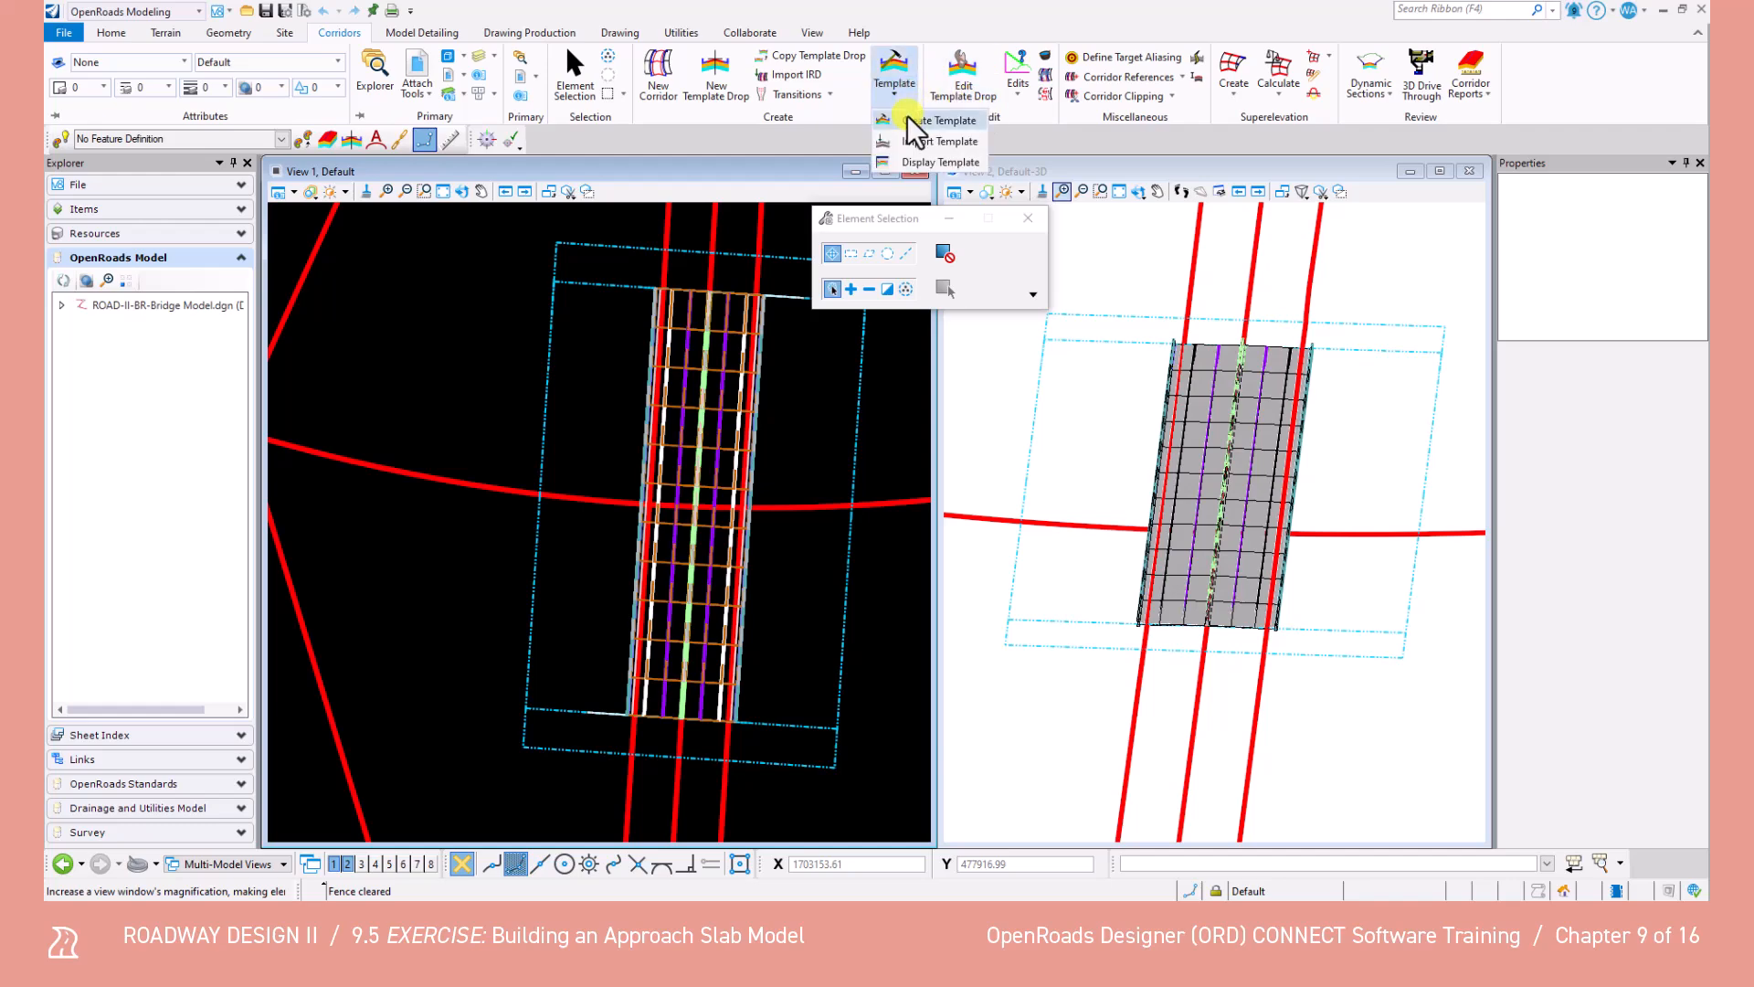
left_click(923, 120)
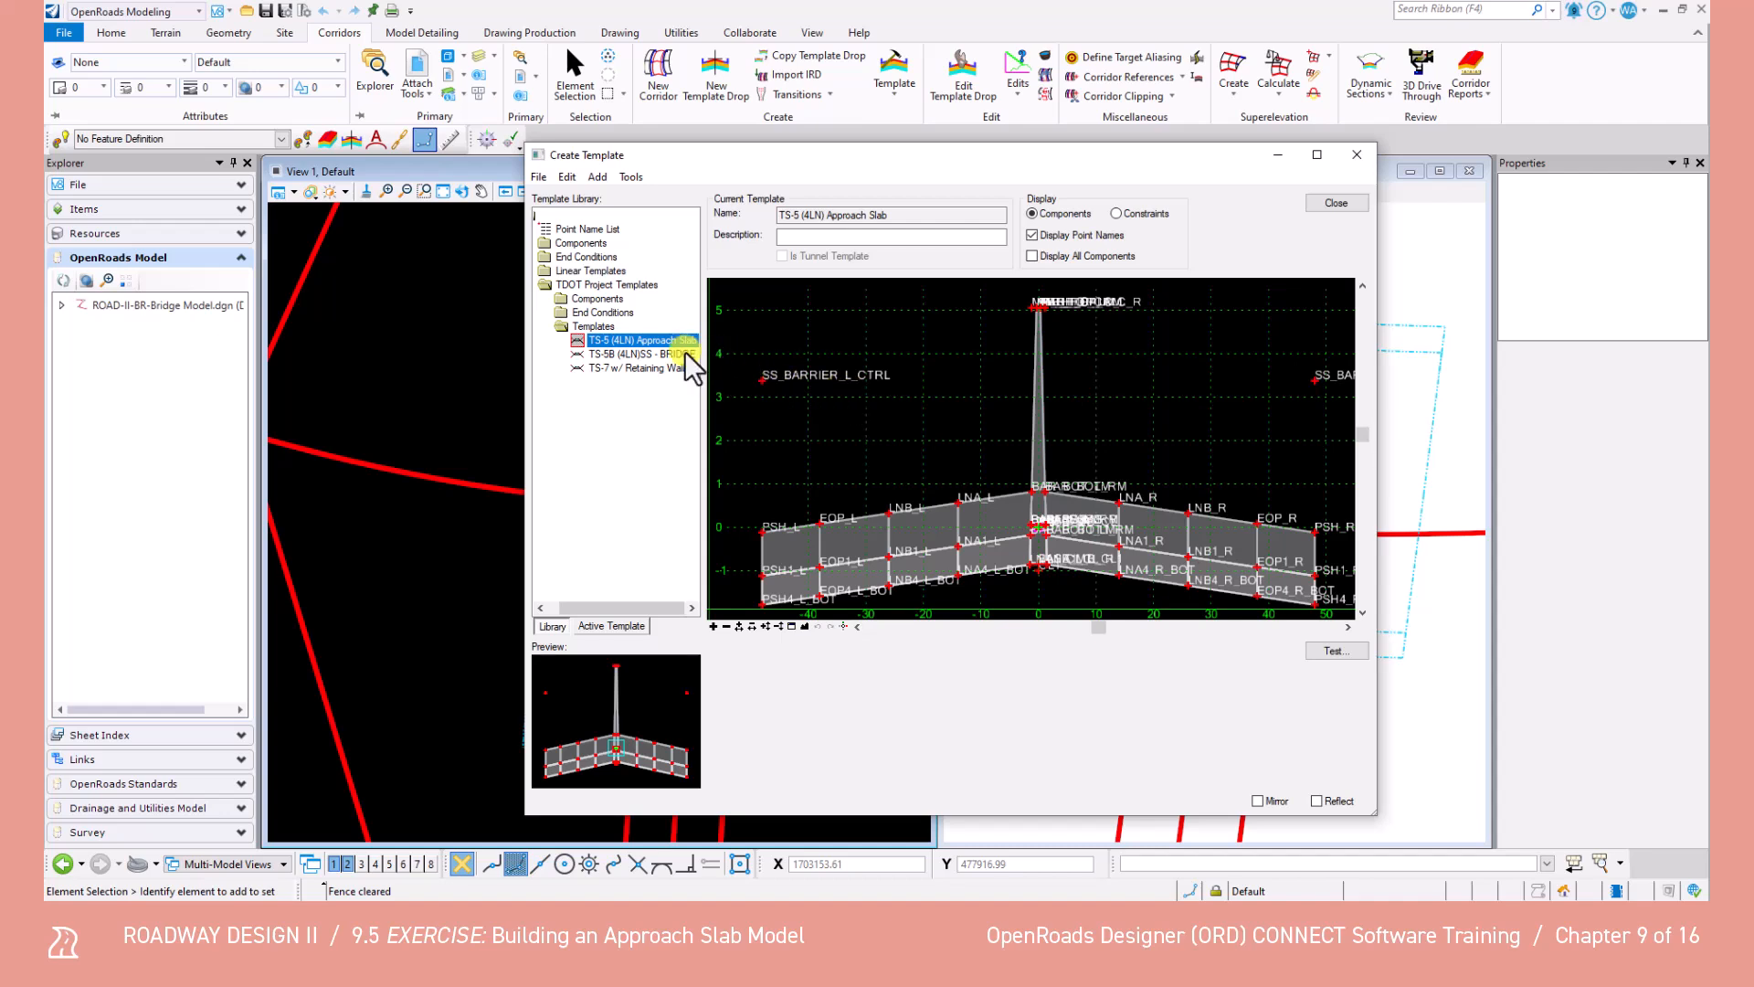
left_click(683, 354)
double_click(678, 354)
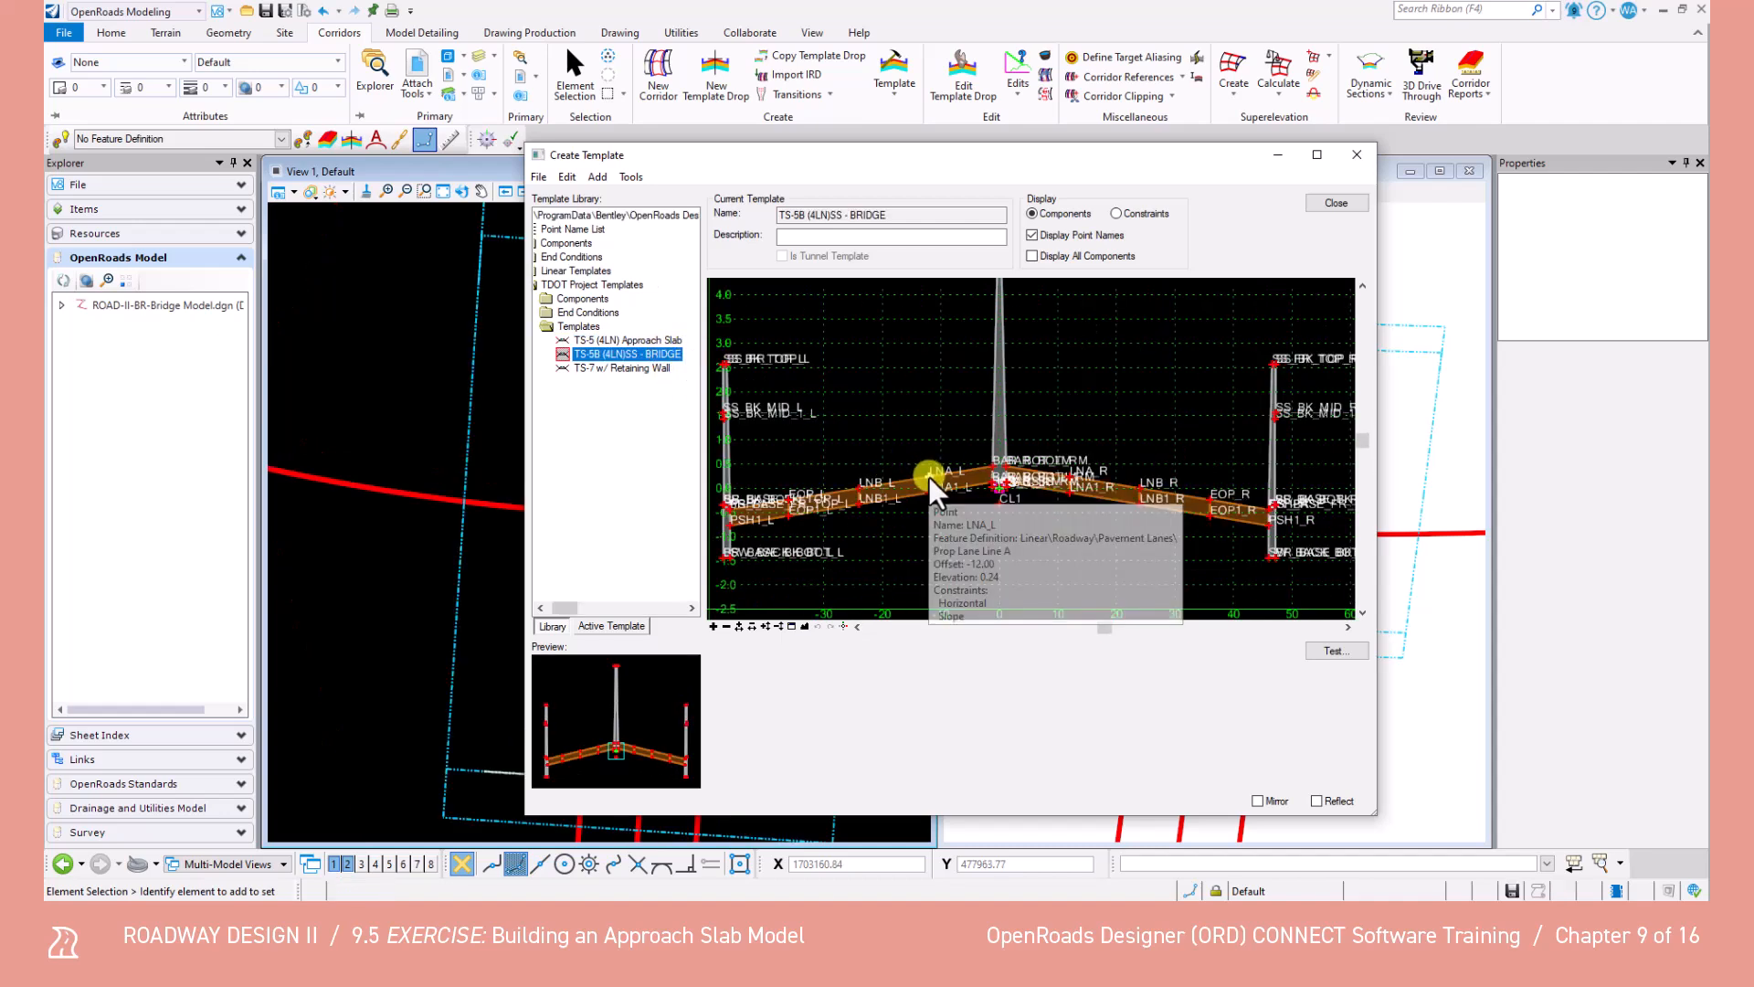
Set point LNA_L's horizontal constraint to -30.23 and its slope constraint to 0.00% in the bridge template.
double_click(928, 475)
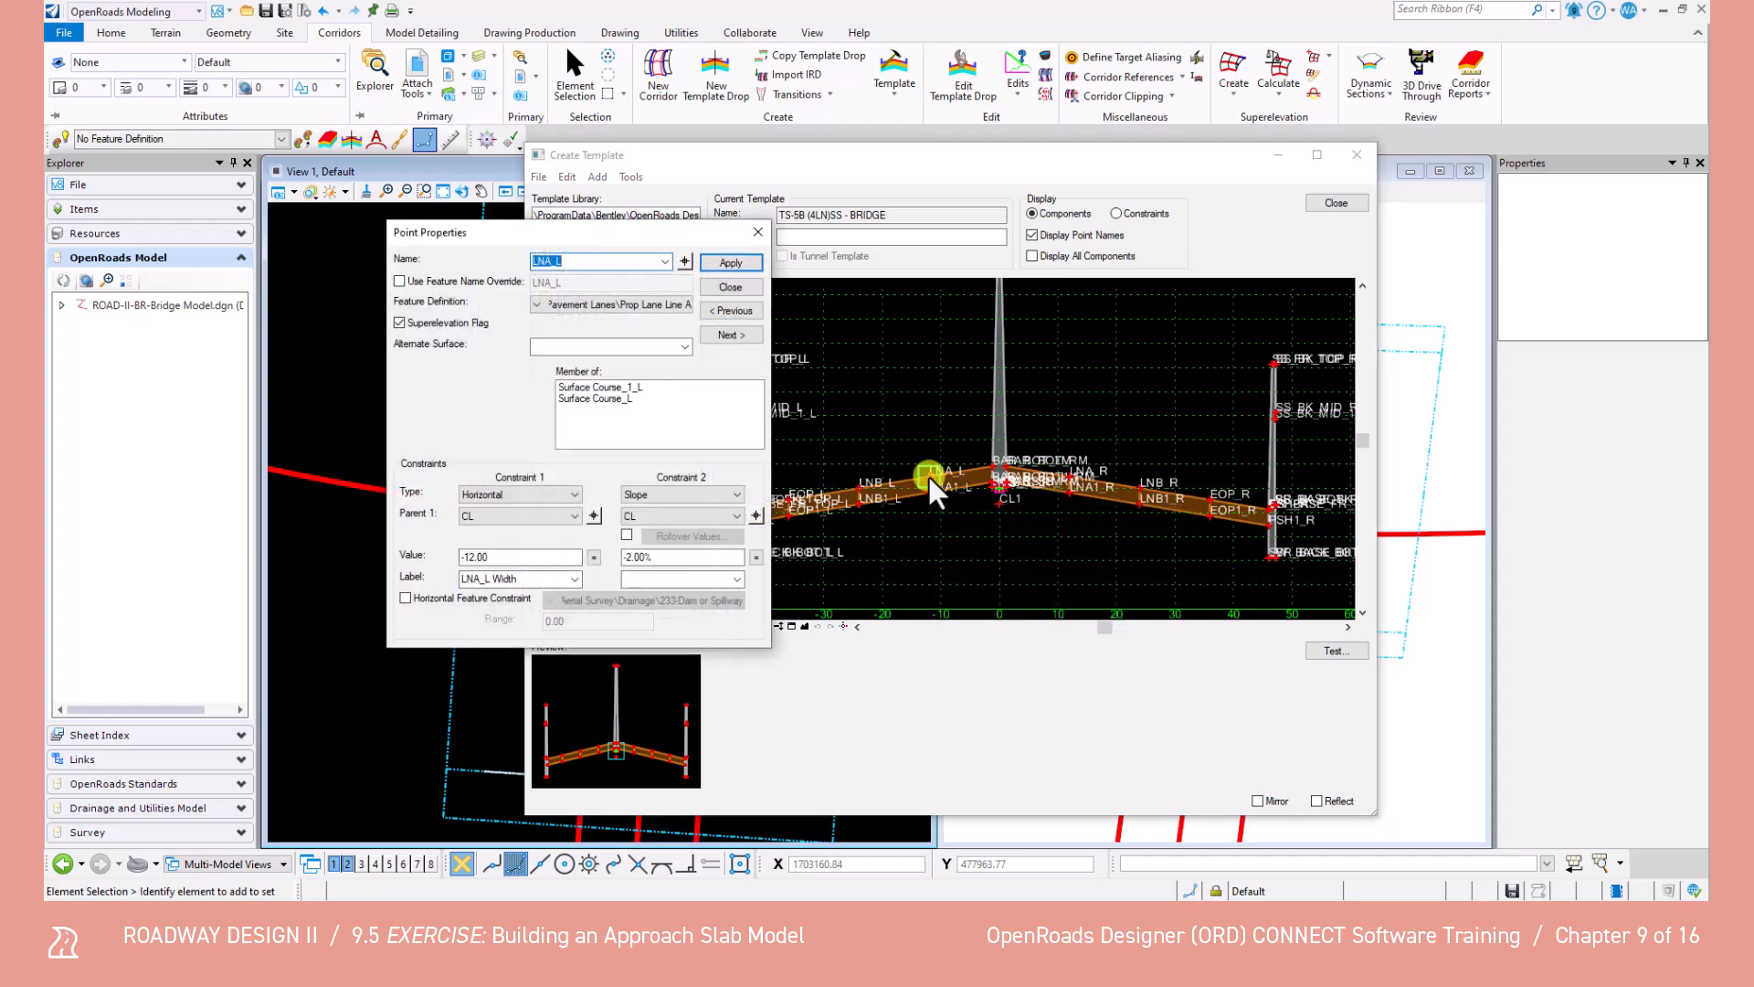
left_click_drag(508, 557, 431, 552)
key("Tab")
type("0")
key("Tab")
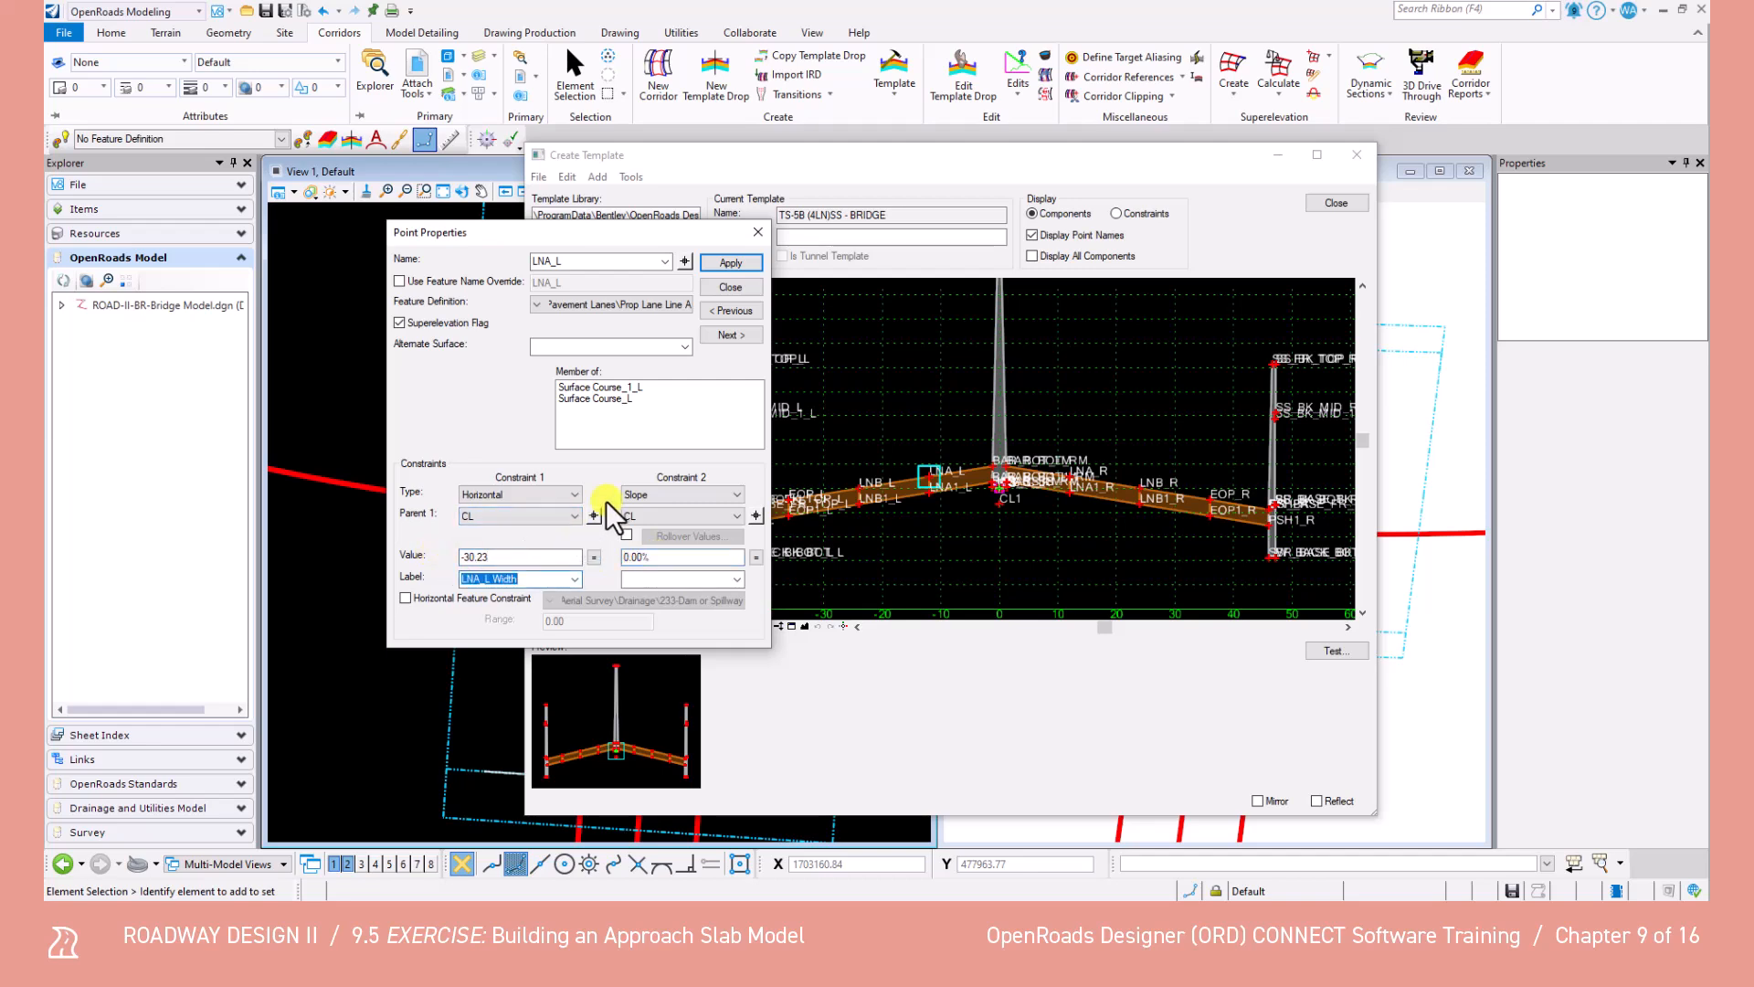
left_click(718, 262)
left_click(721, 285)
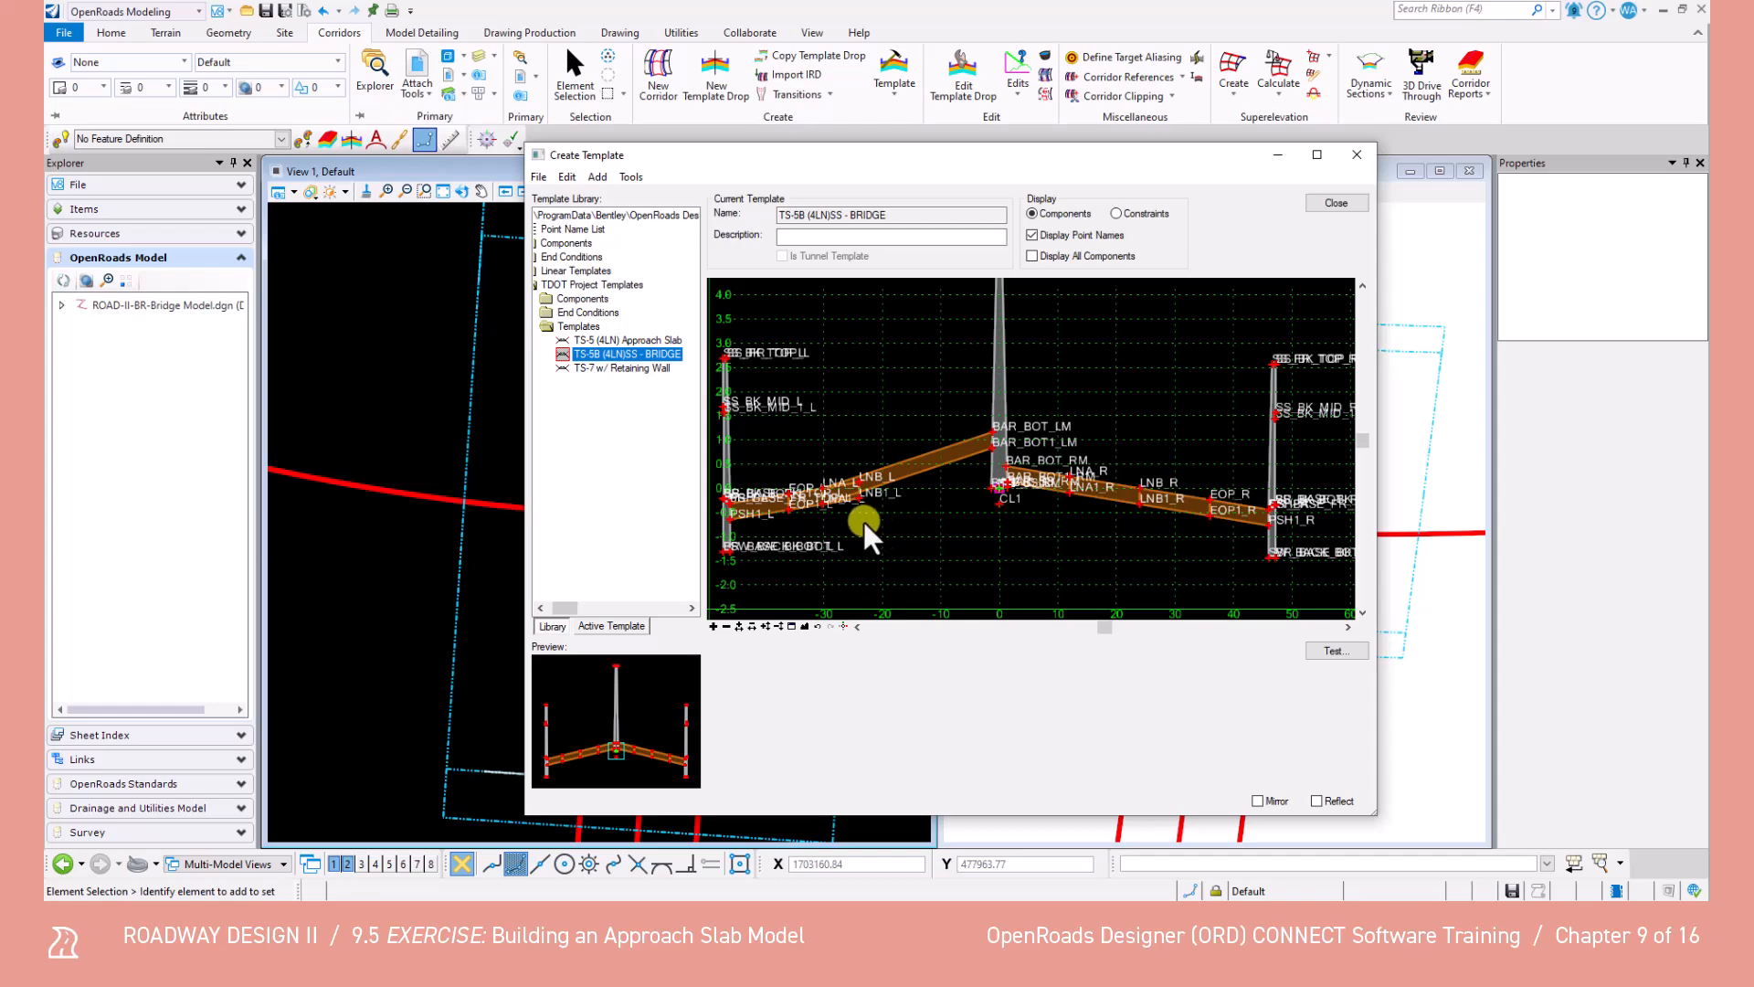
Set point LNB_L's horizontal constraint to -42.23 in the bridge template and apply it.
scroll(857, 482, "up", 3)
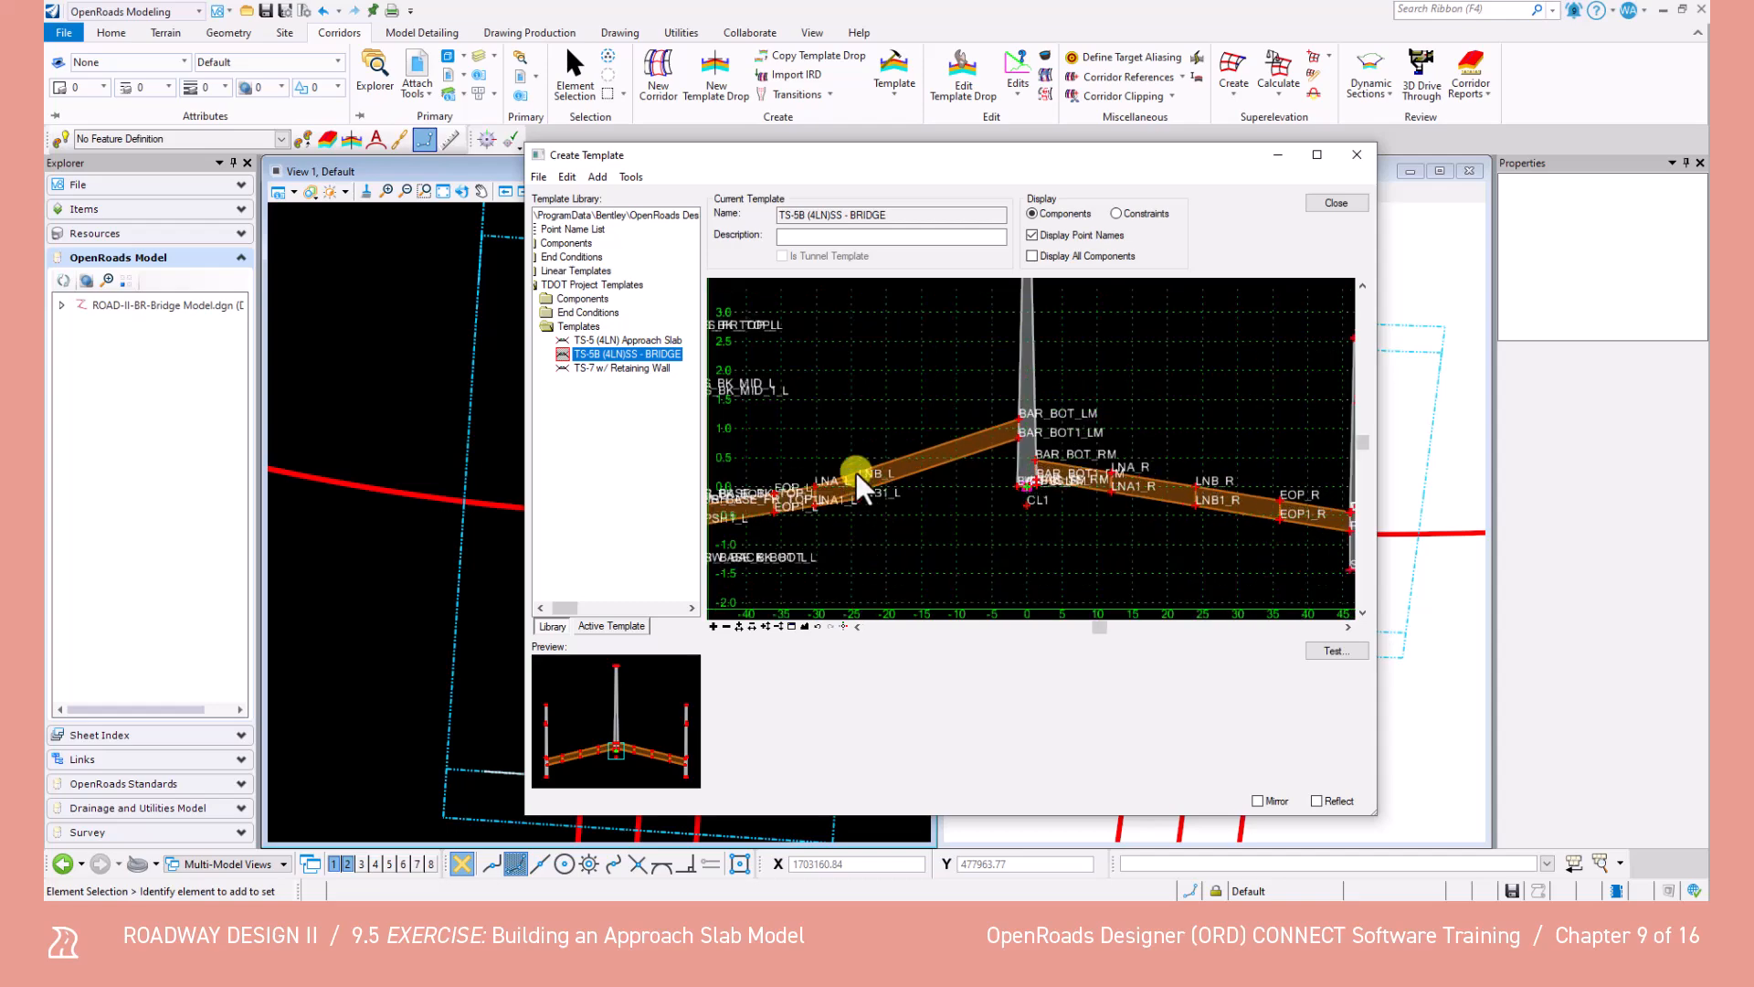
mouse_move(861, 492)
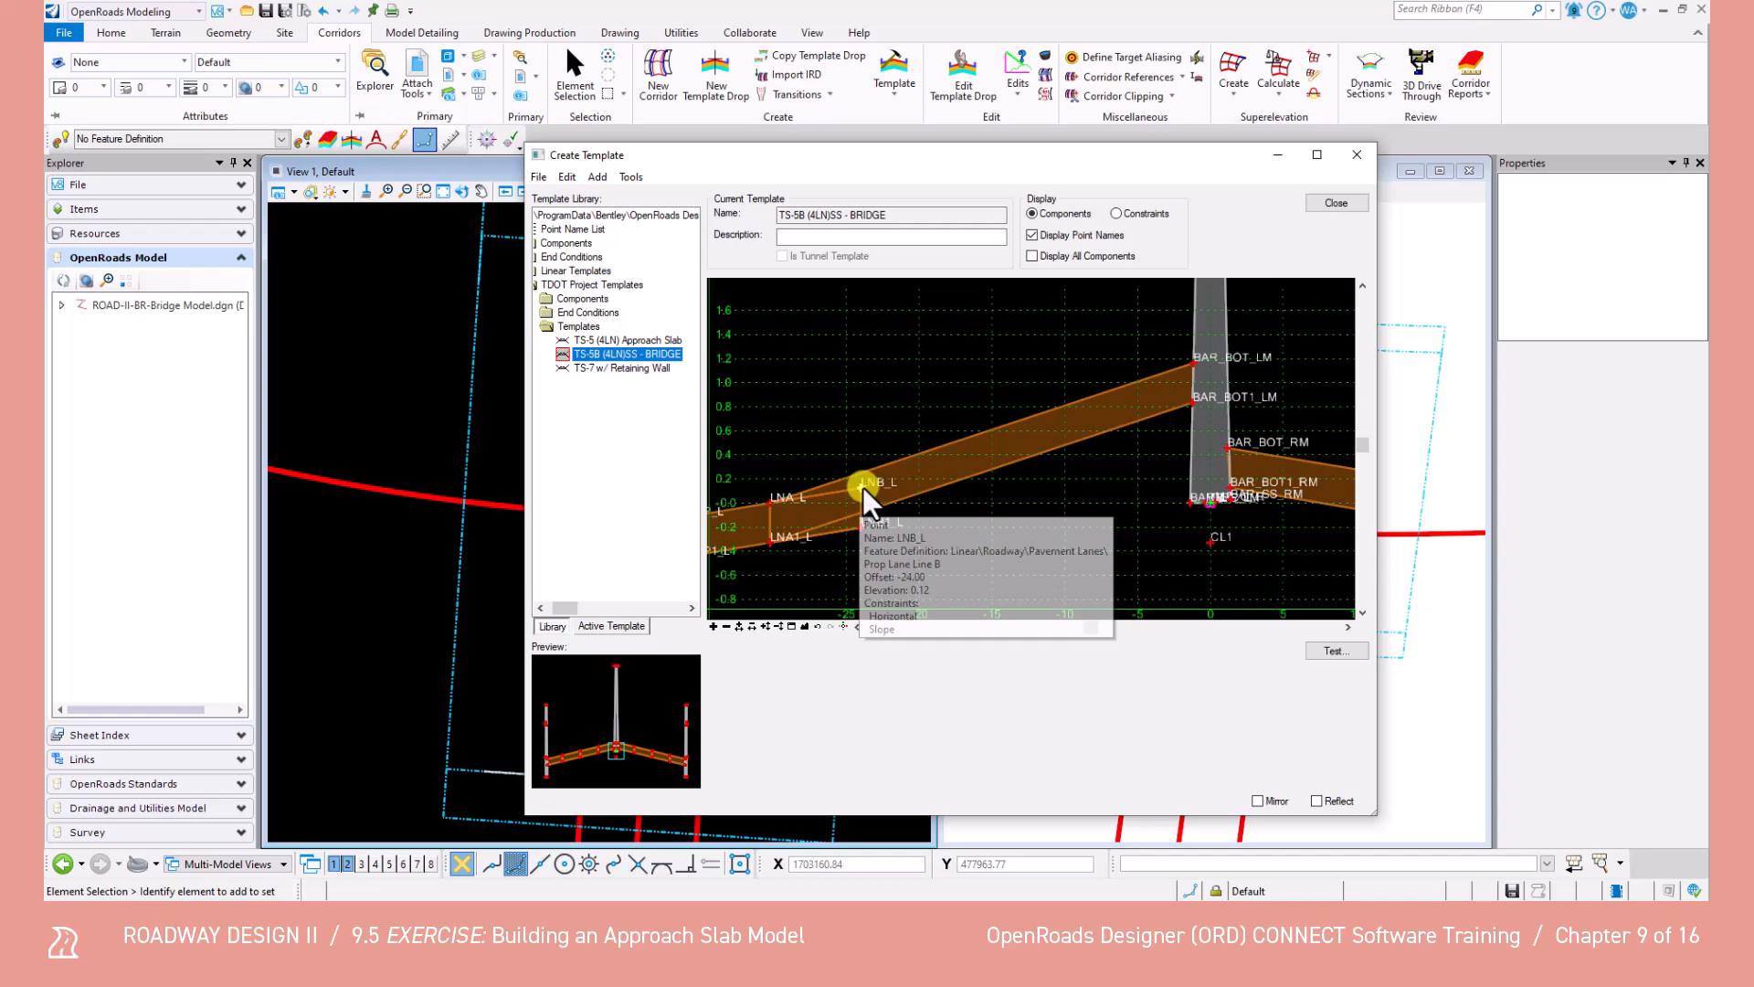
double_click(859, 486)
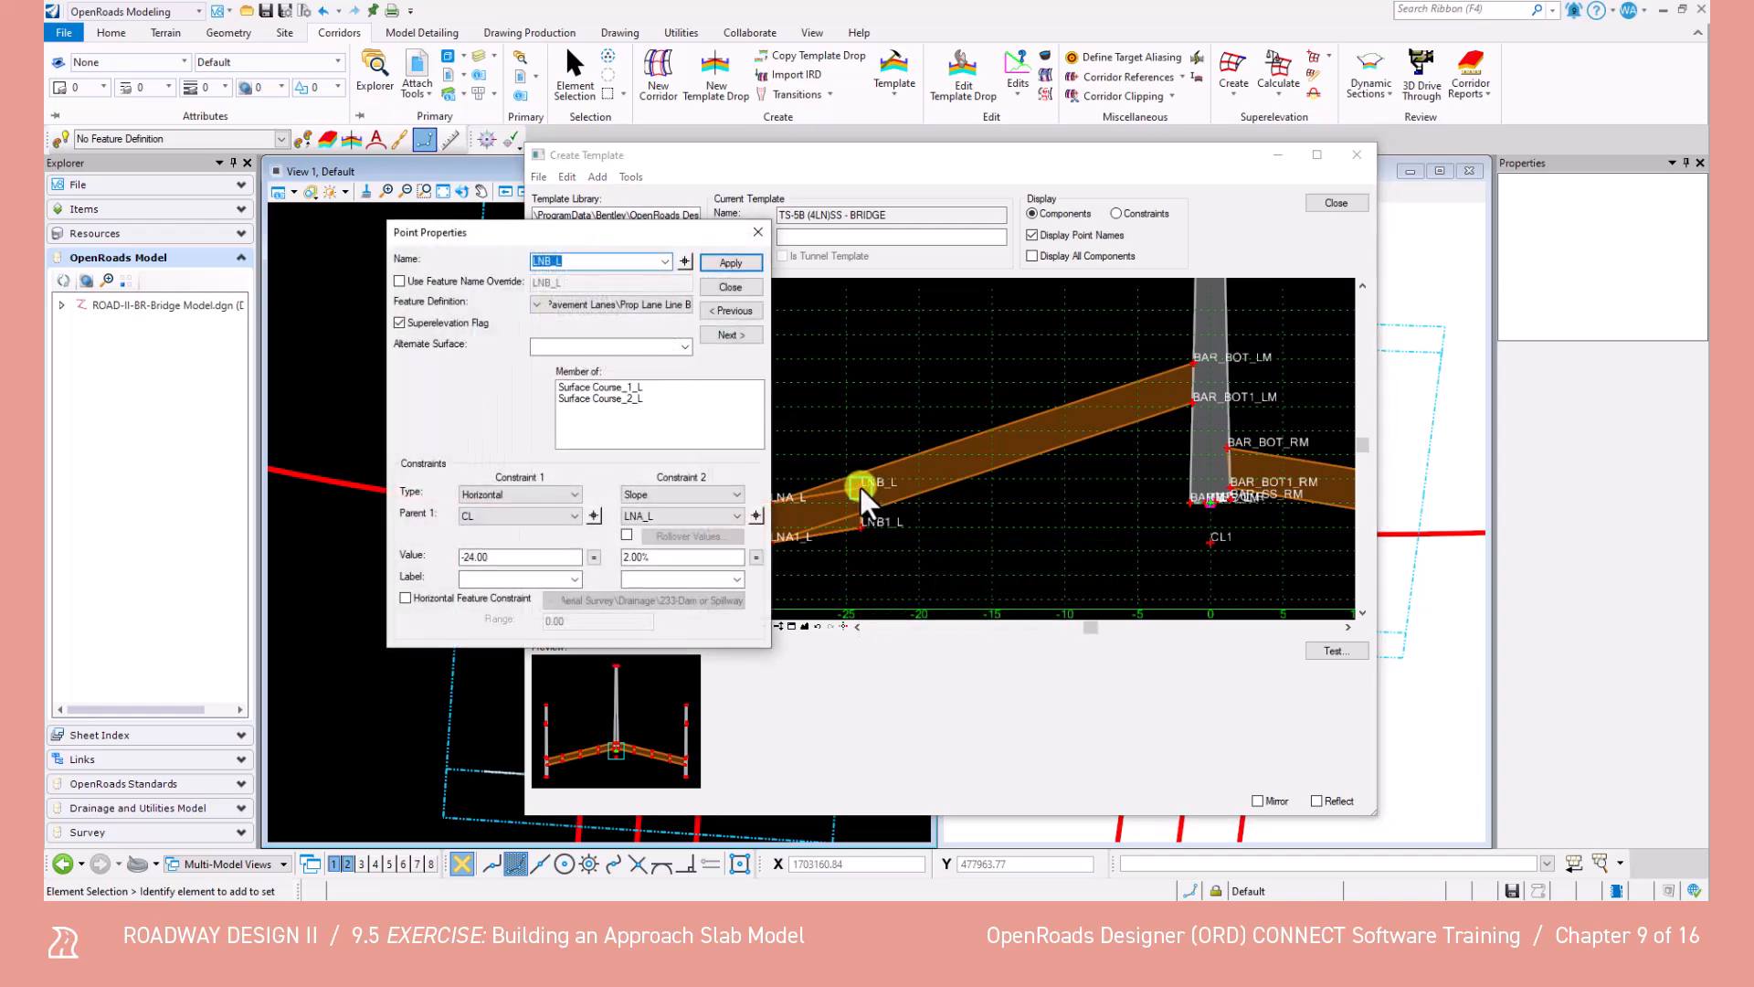
double_click(489, 558)
type("-42.23")
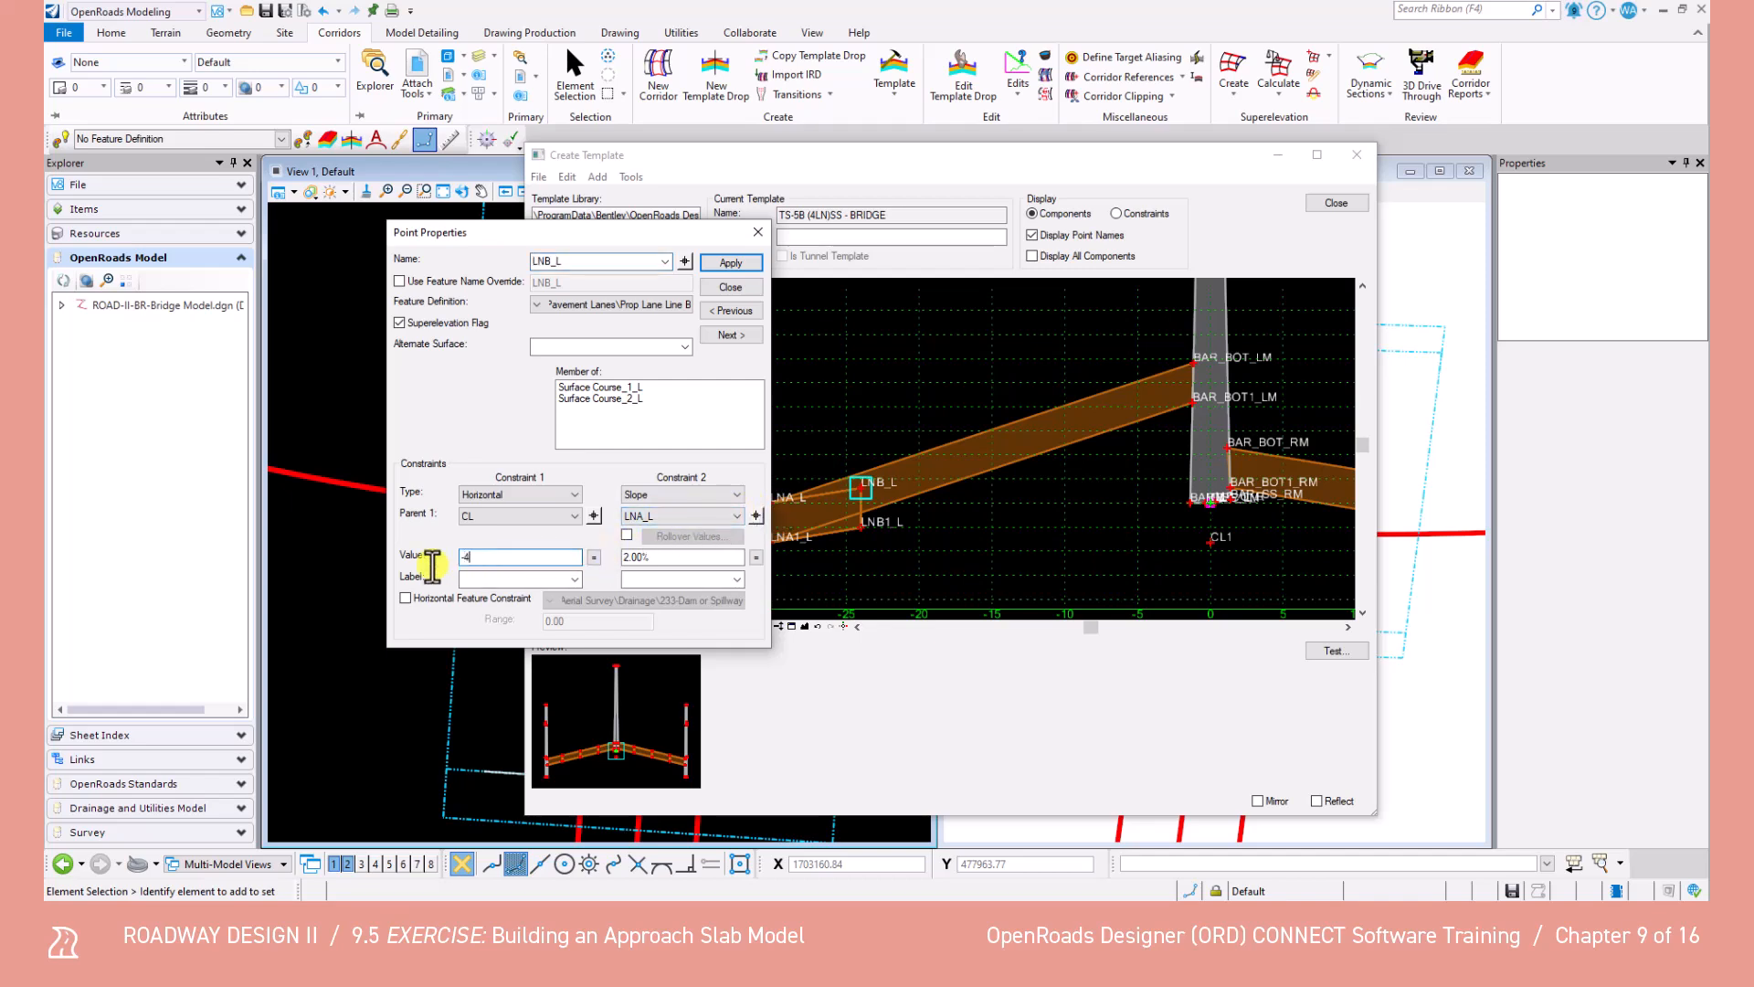
key("Tab")
left_click(732, 262)
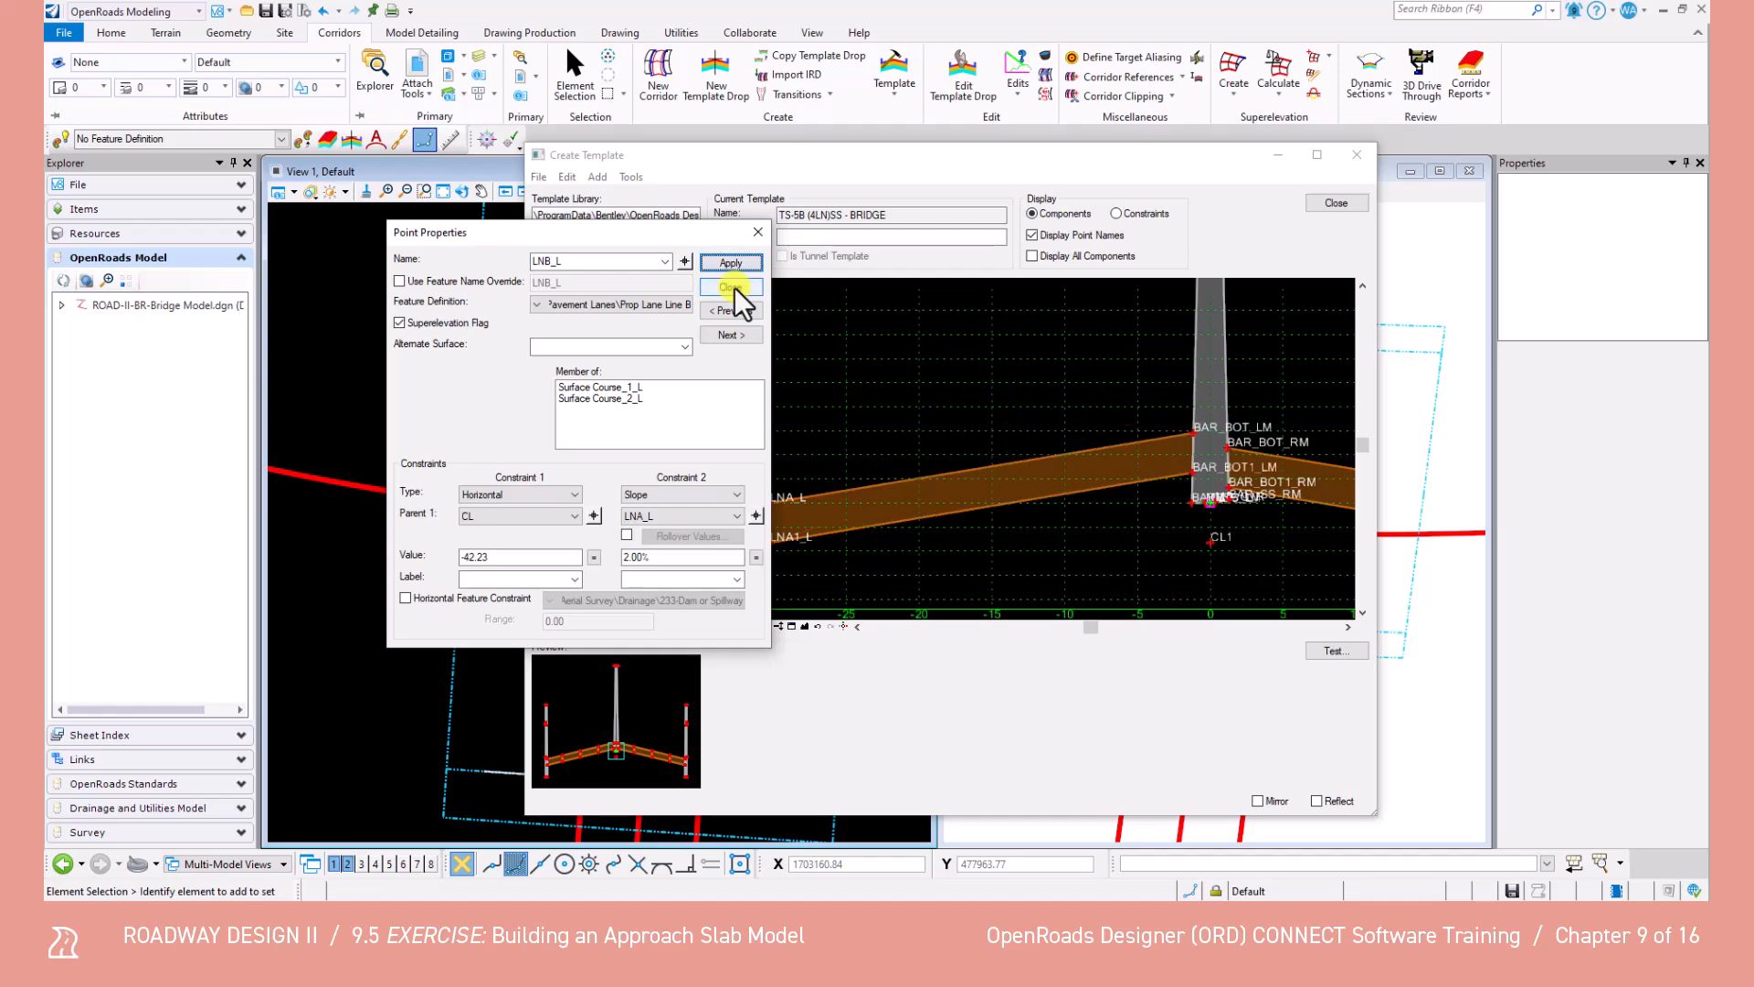
Set point LNA_R's horizontal constraint to 30.23 and its slope constraint to 0.00% in the bridge template.
left_click(735, 285)
scroll(819, 405, "down", 4)
scroll(831, 419, "up", 1)
mouse_move(855, 422)
middle_mouse_down()
mouse_move(1093, 434)
mouse_move(921, 421)
middle_mouse_up()
scroll(1050, 429, "up", 4)
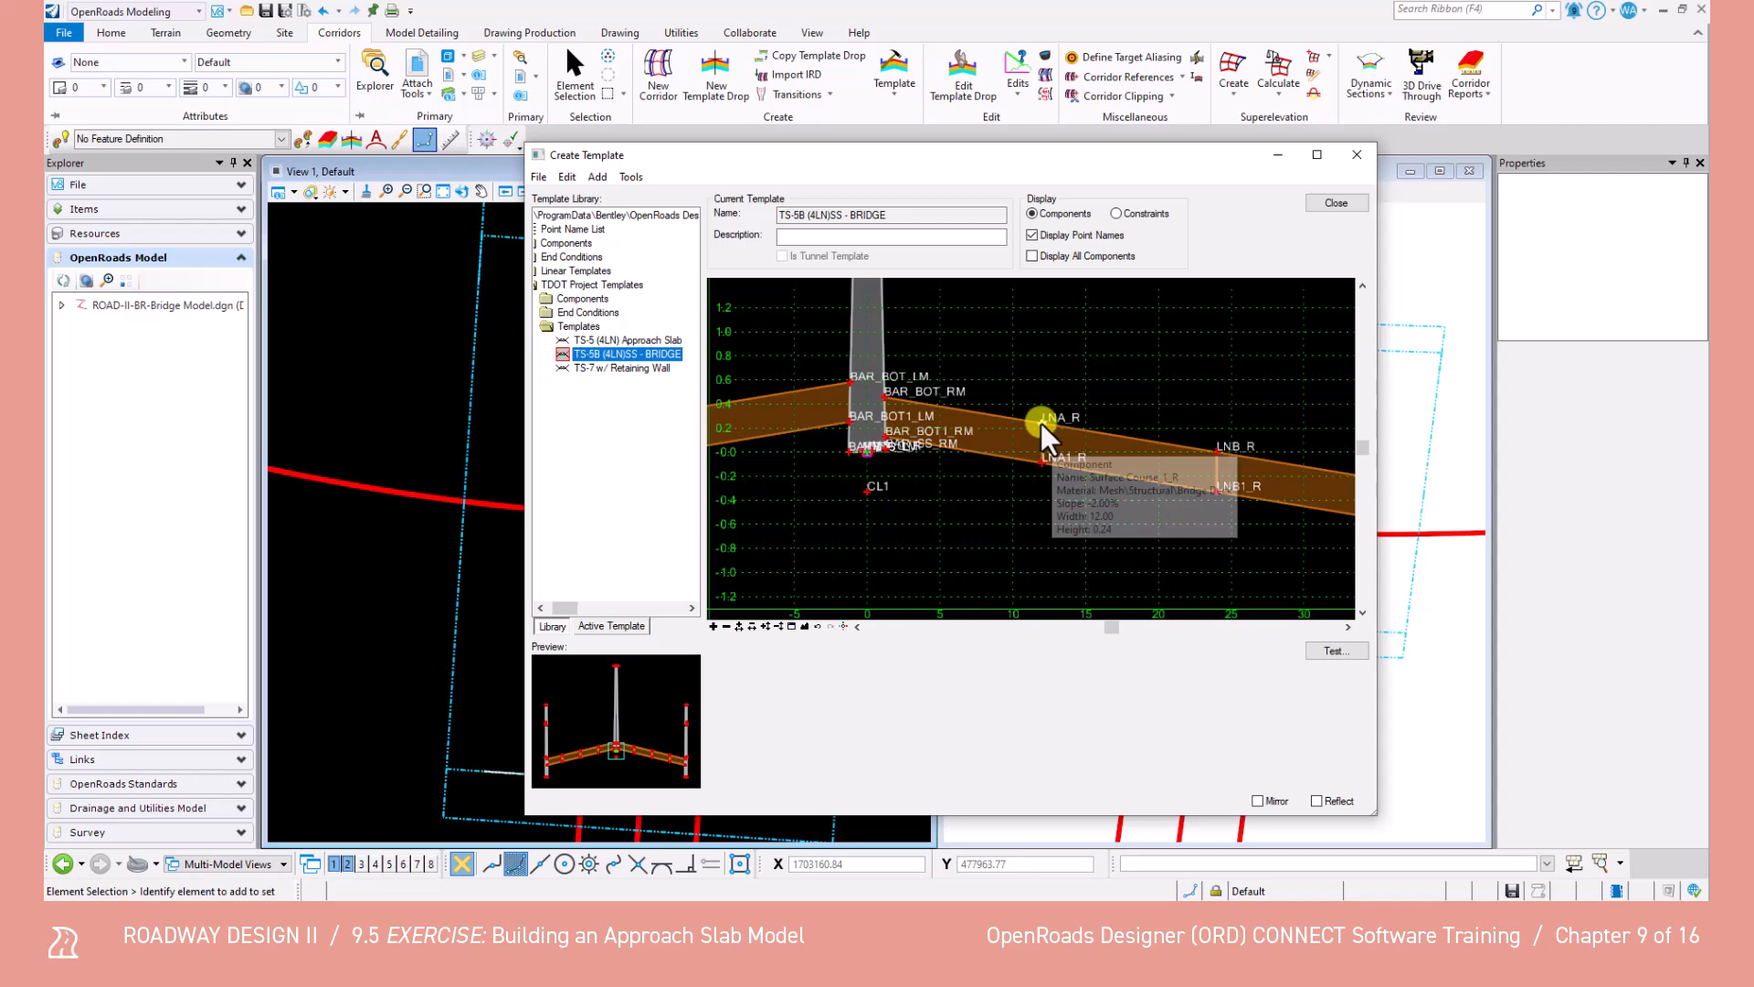
double_click(1040, 423)
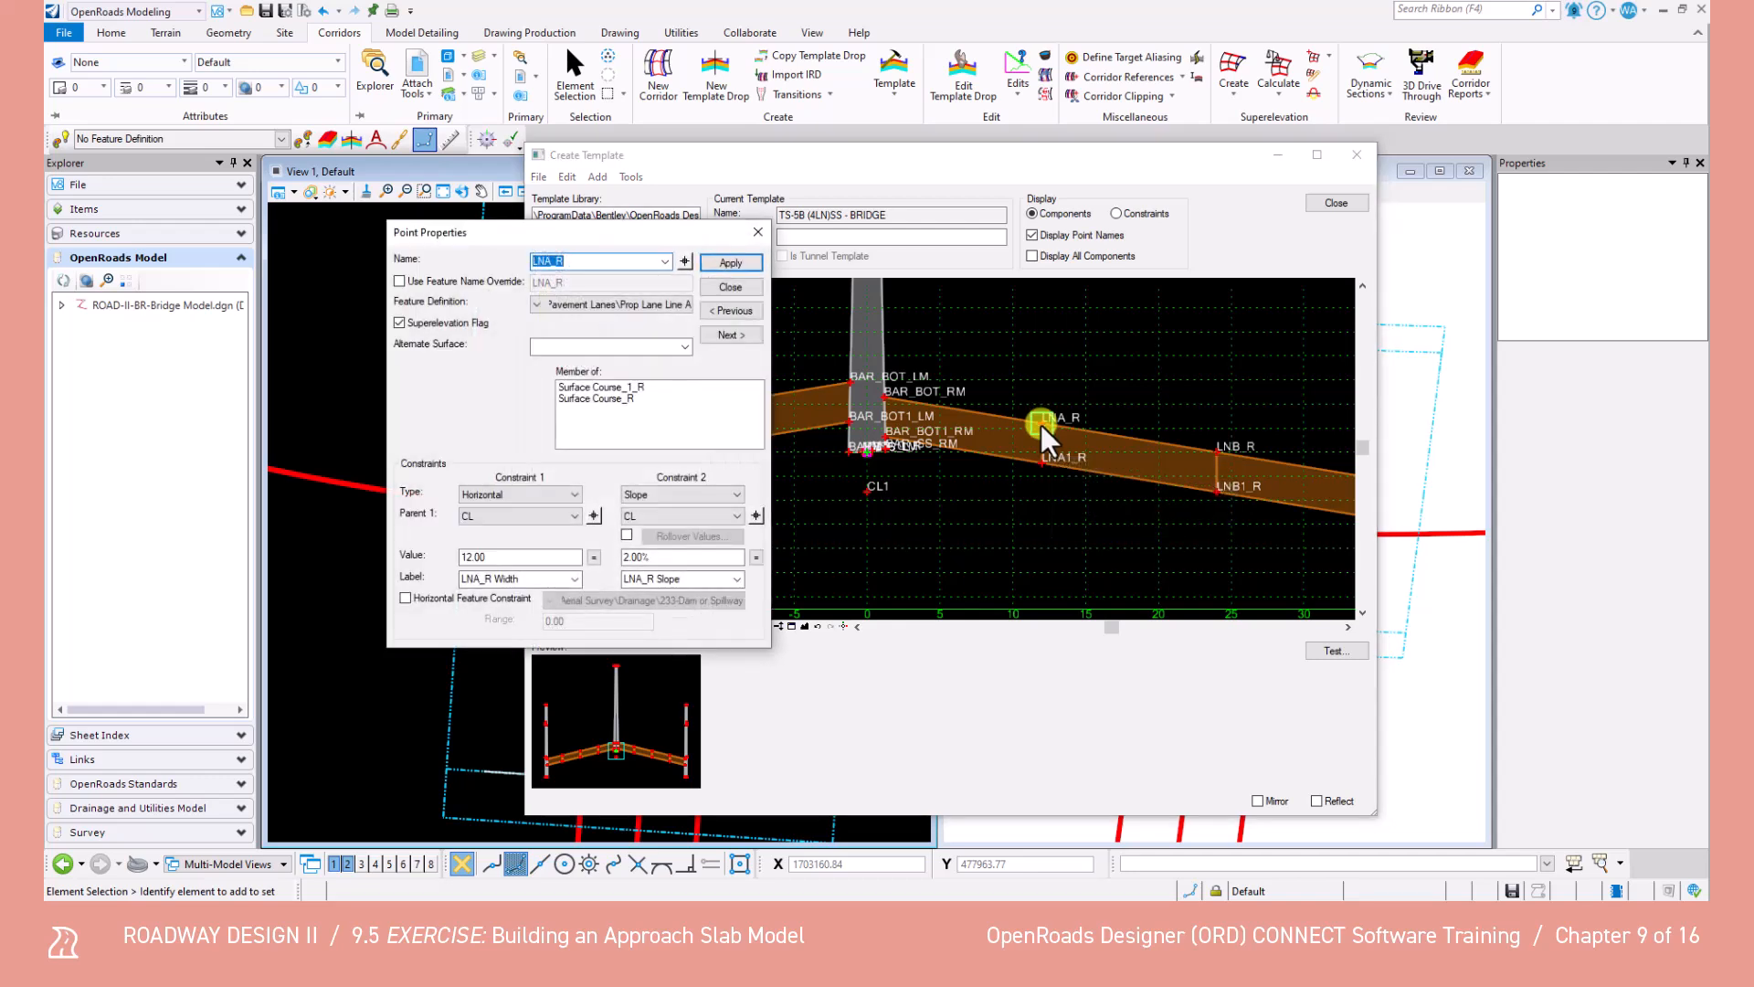
double_click(502, 558)
type("30.23")
key("Tab")
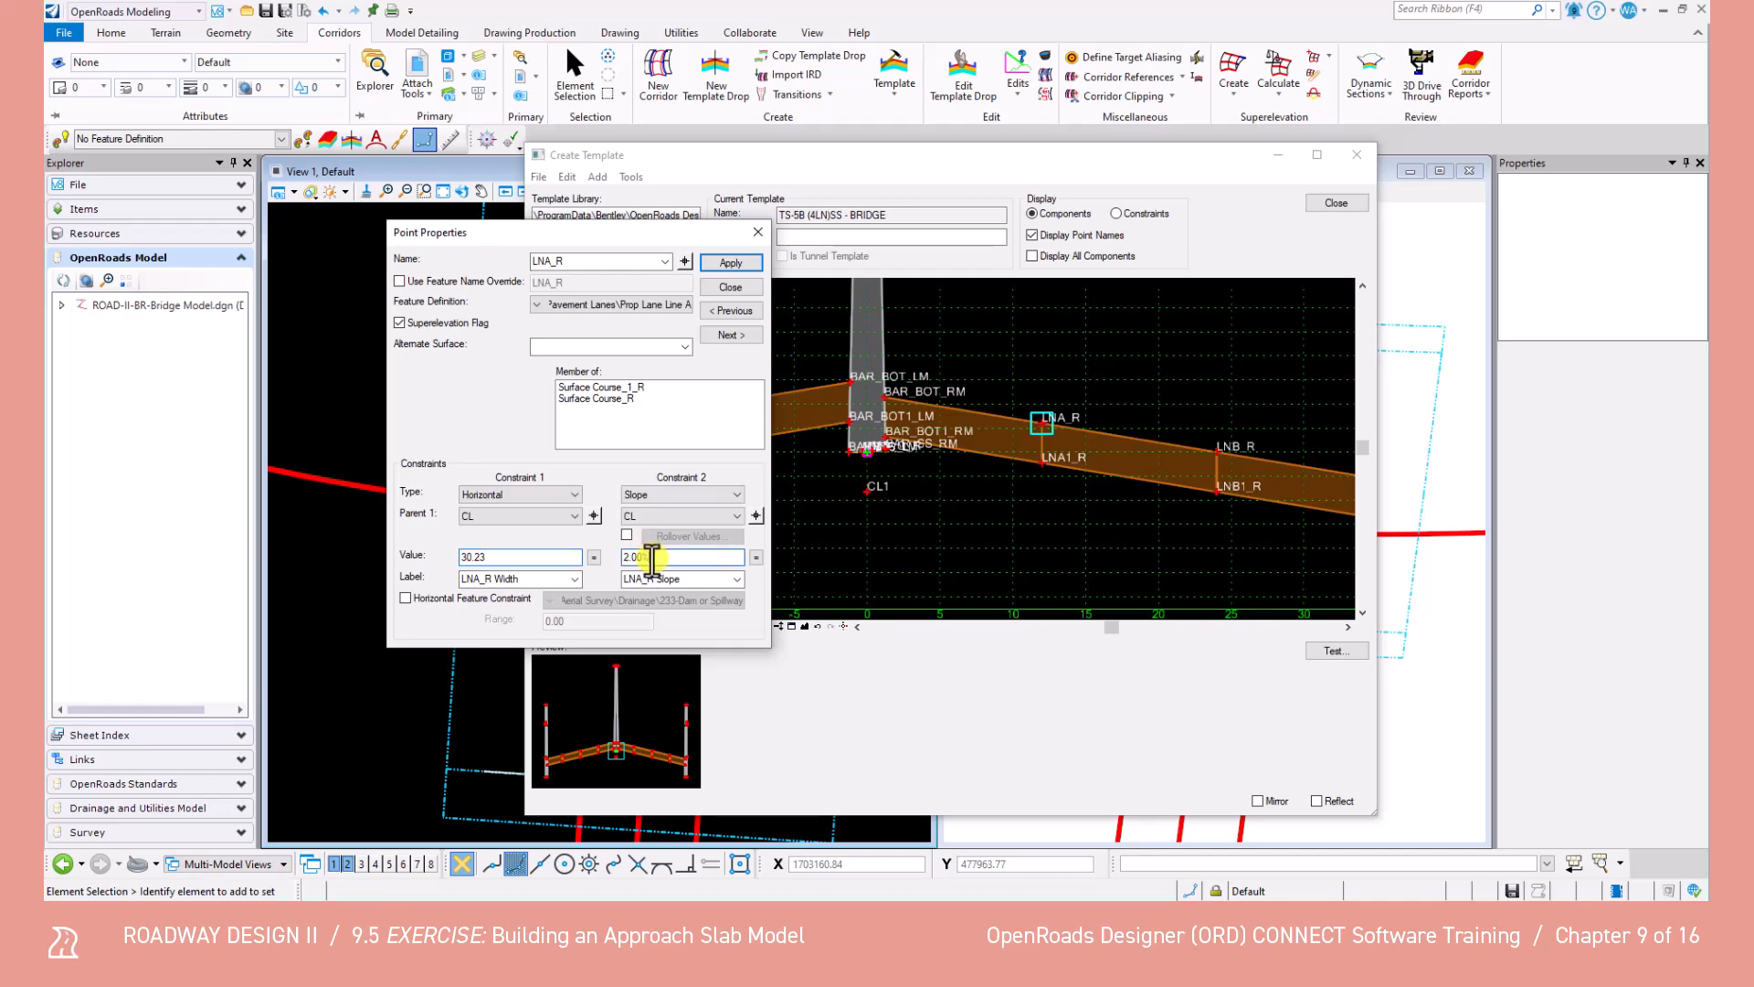
type("0")
key("Tab")
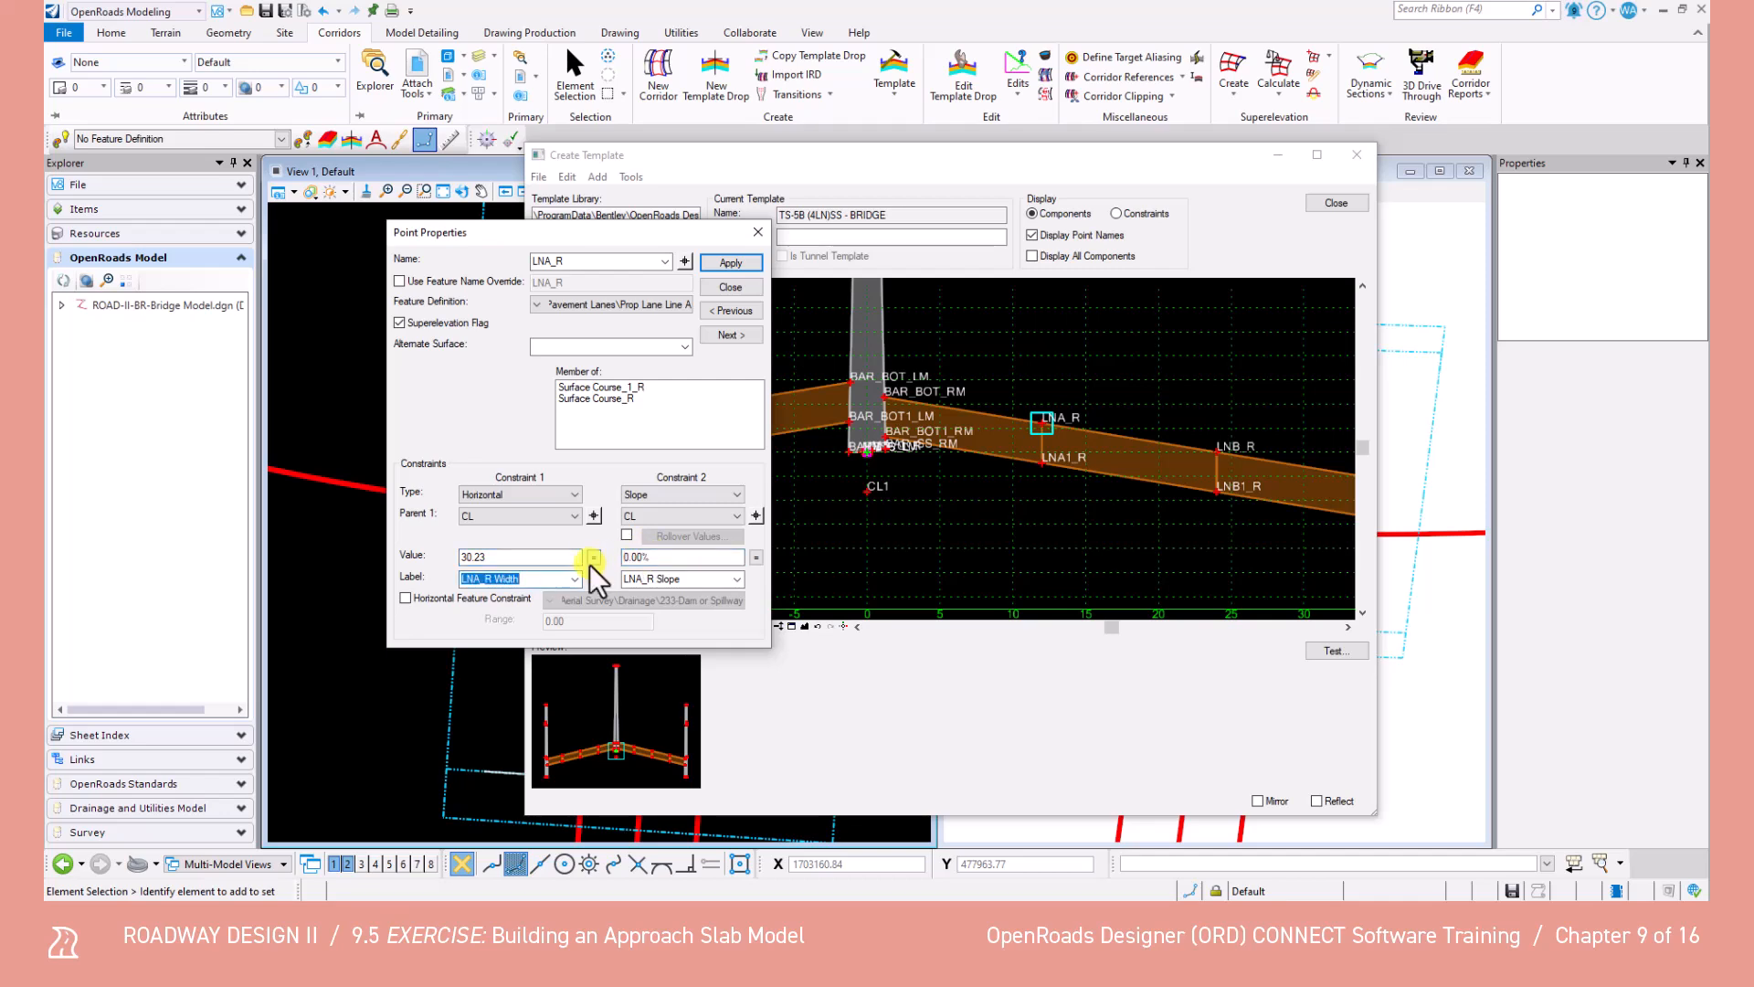
left_click(729, 262)
left_click(729, 285)
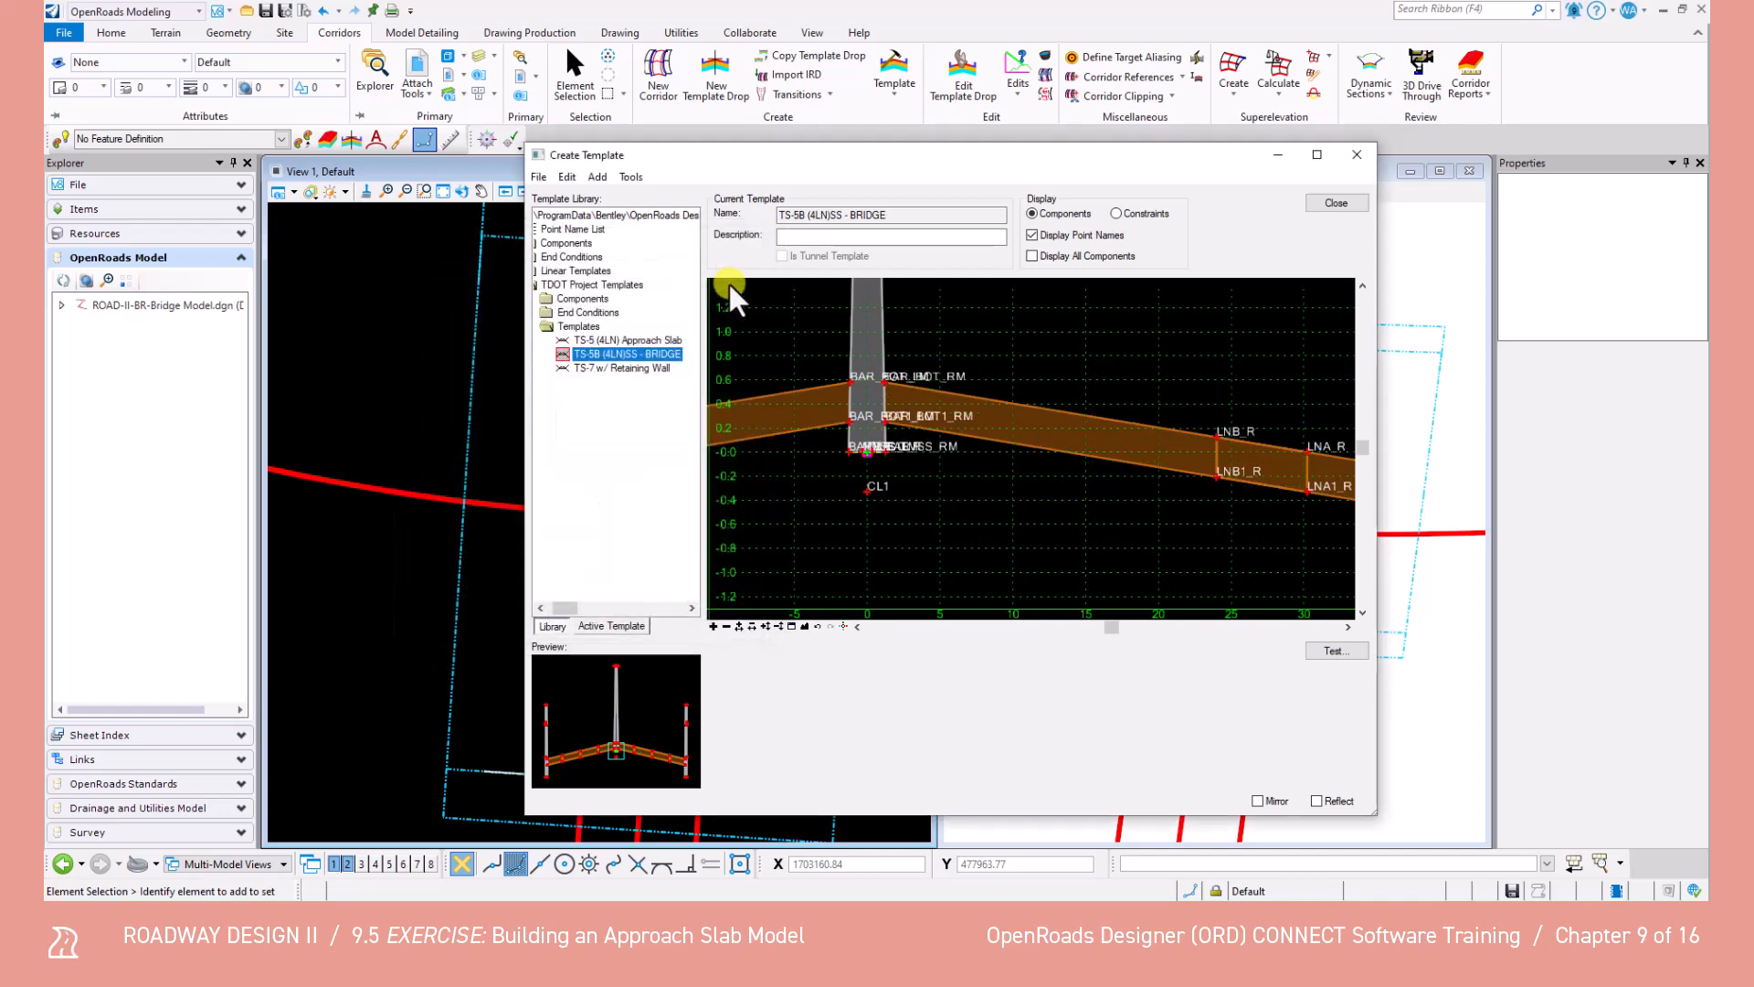
Set point LNB_R's horizontal constraint to 42.23 in the bridge template and apply it.
middle_click_drag(1169, 469, 988, 473)
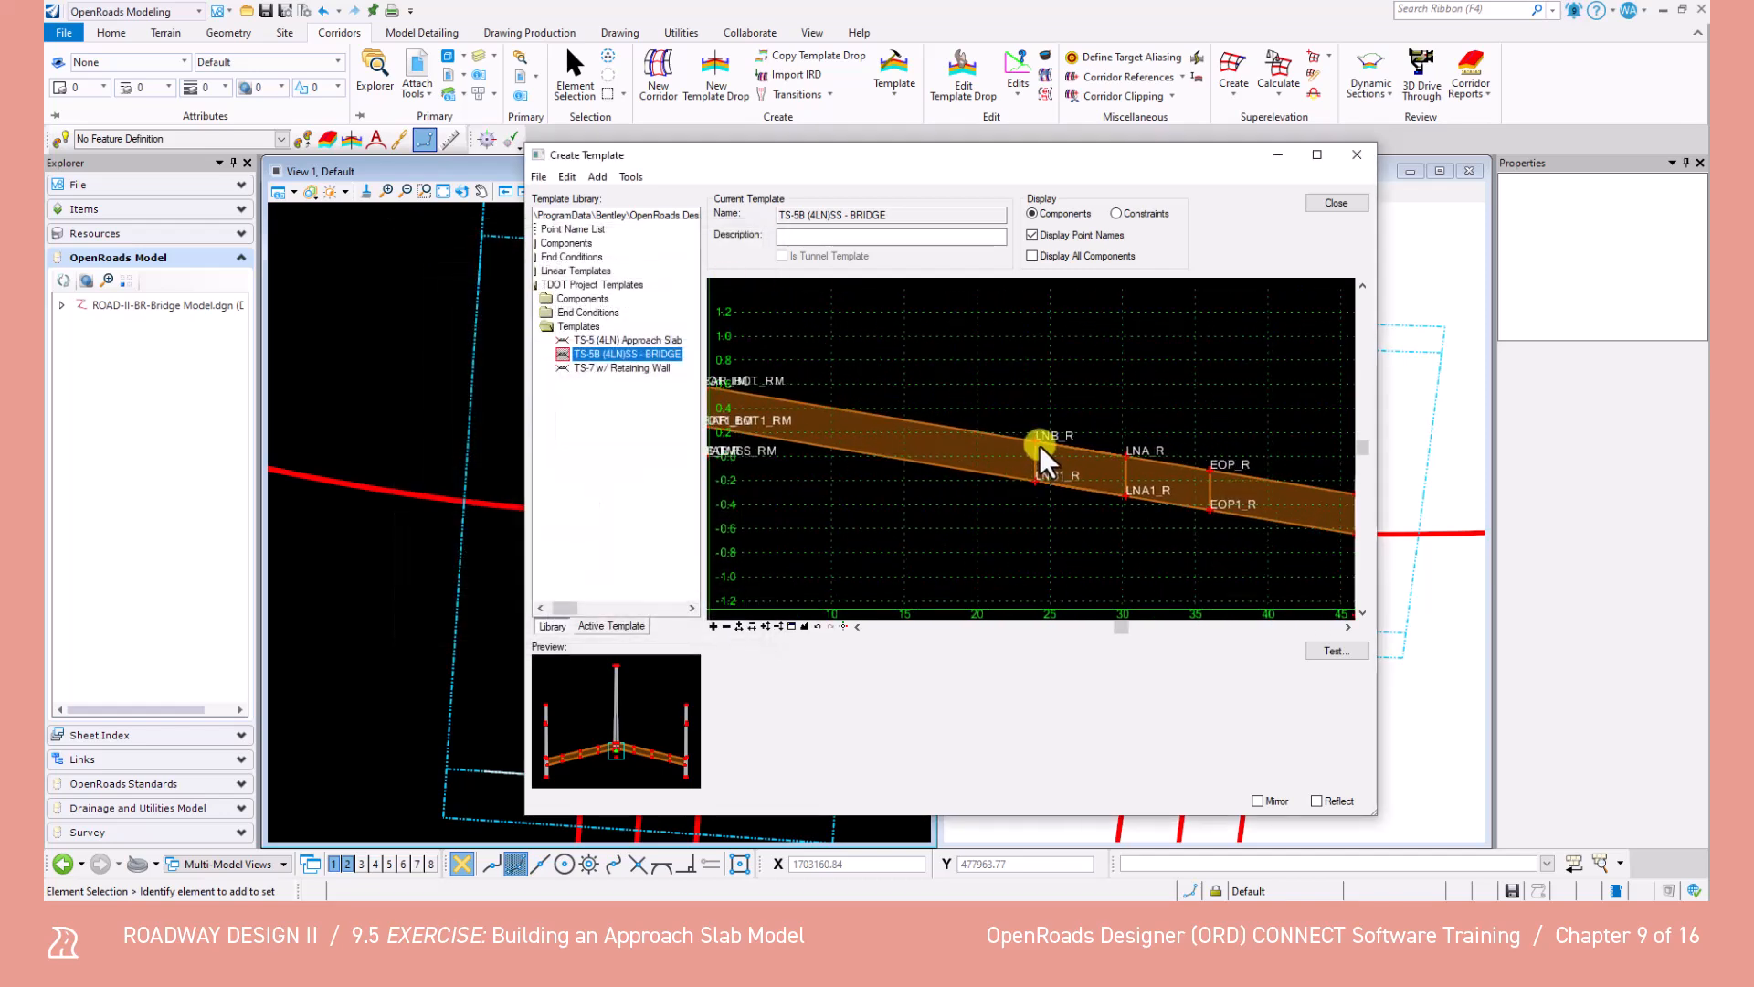
double_click(1034, 442)
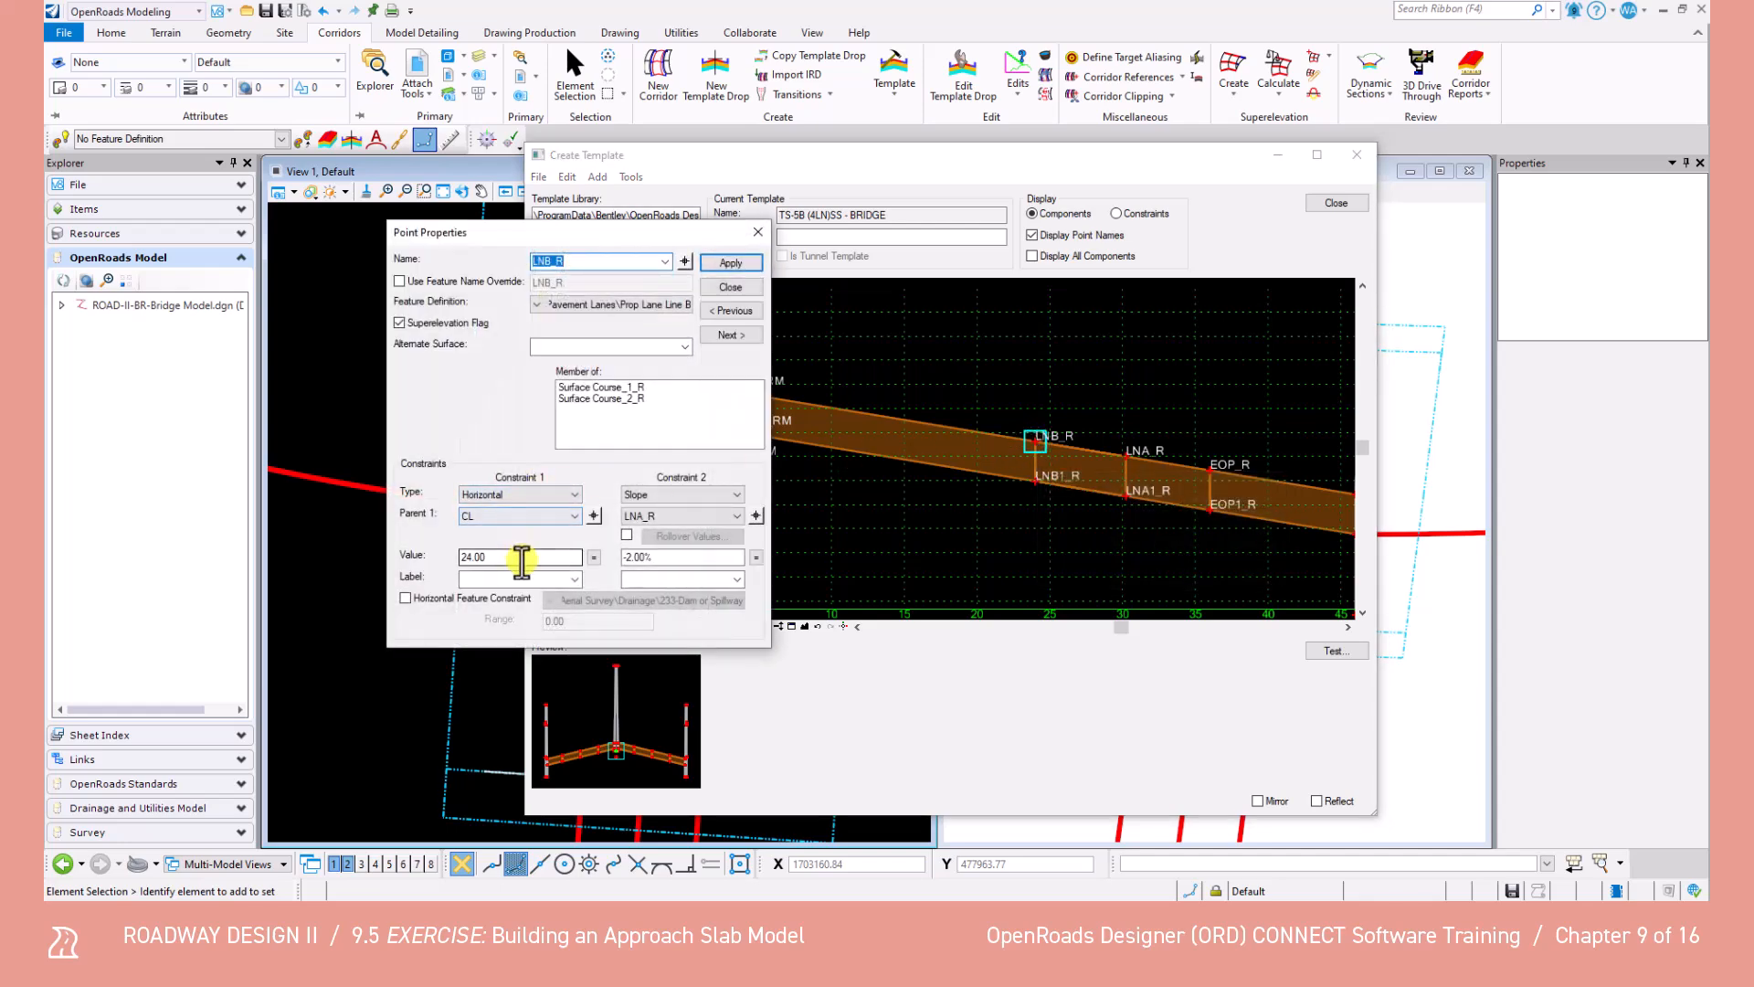
left_click_drag(521, 561, 436, 563)
type("42.23")
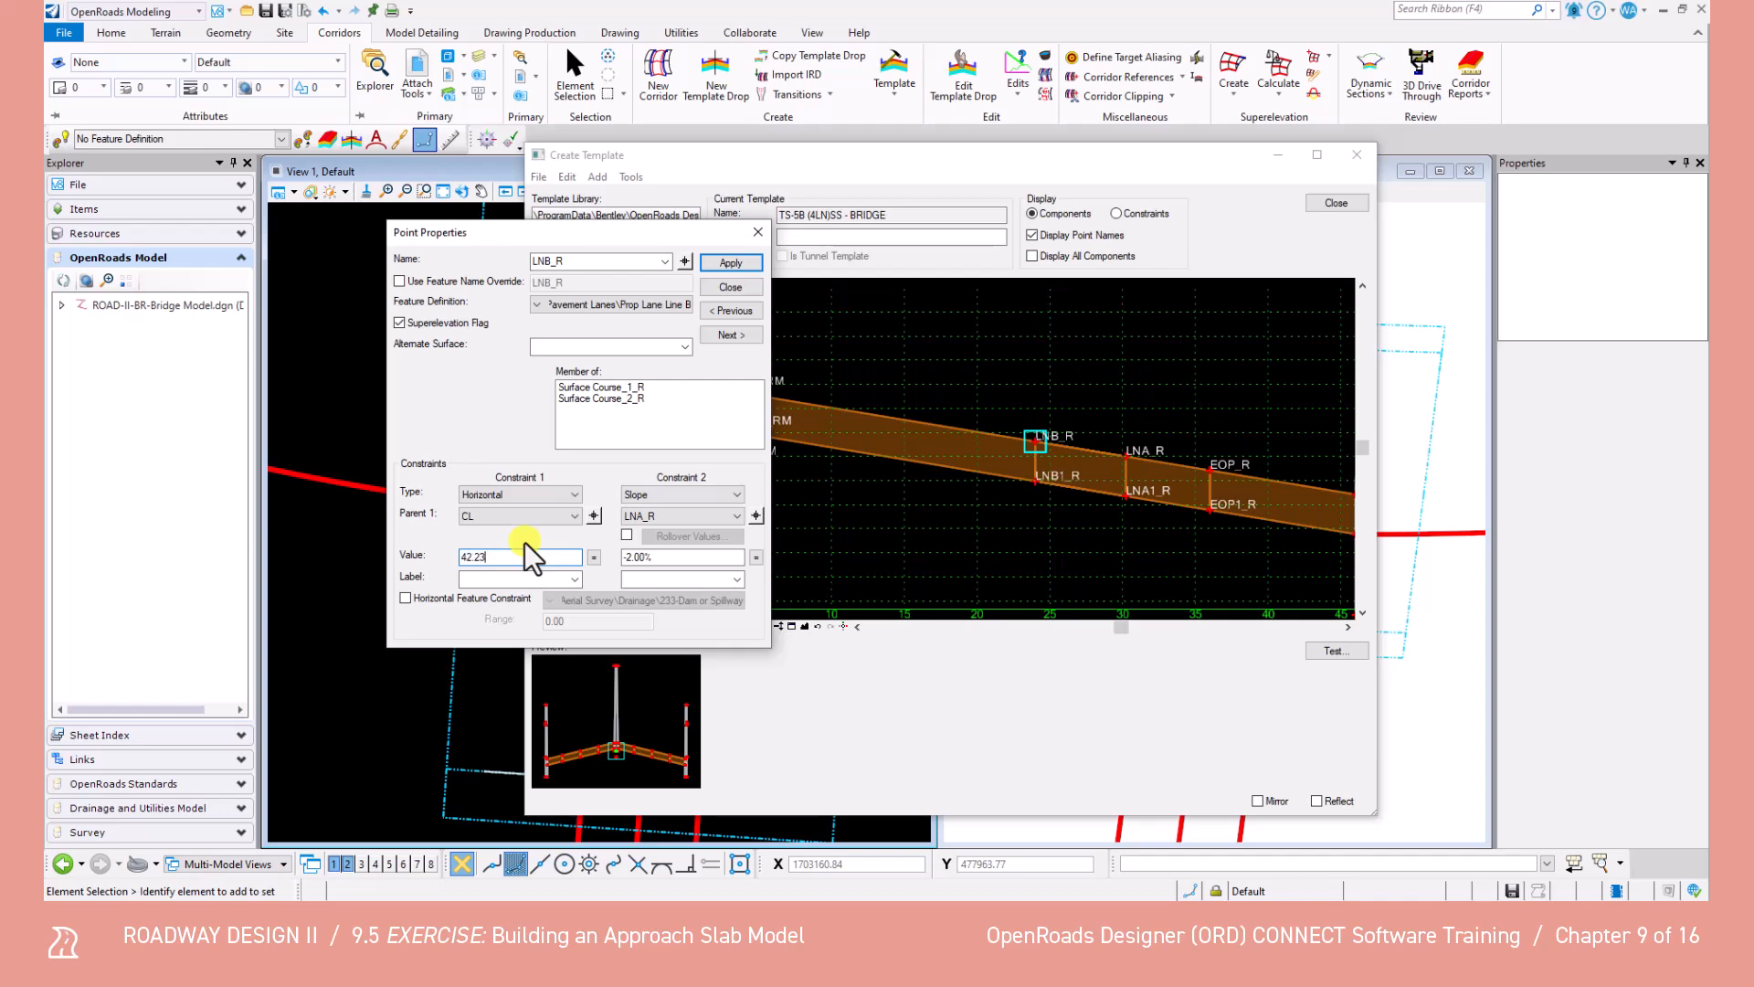
left_click(640, 561)
left_click(727, 263)
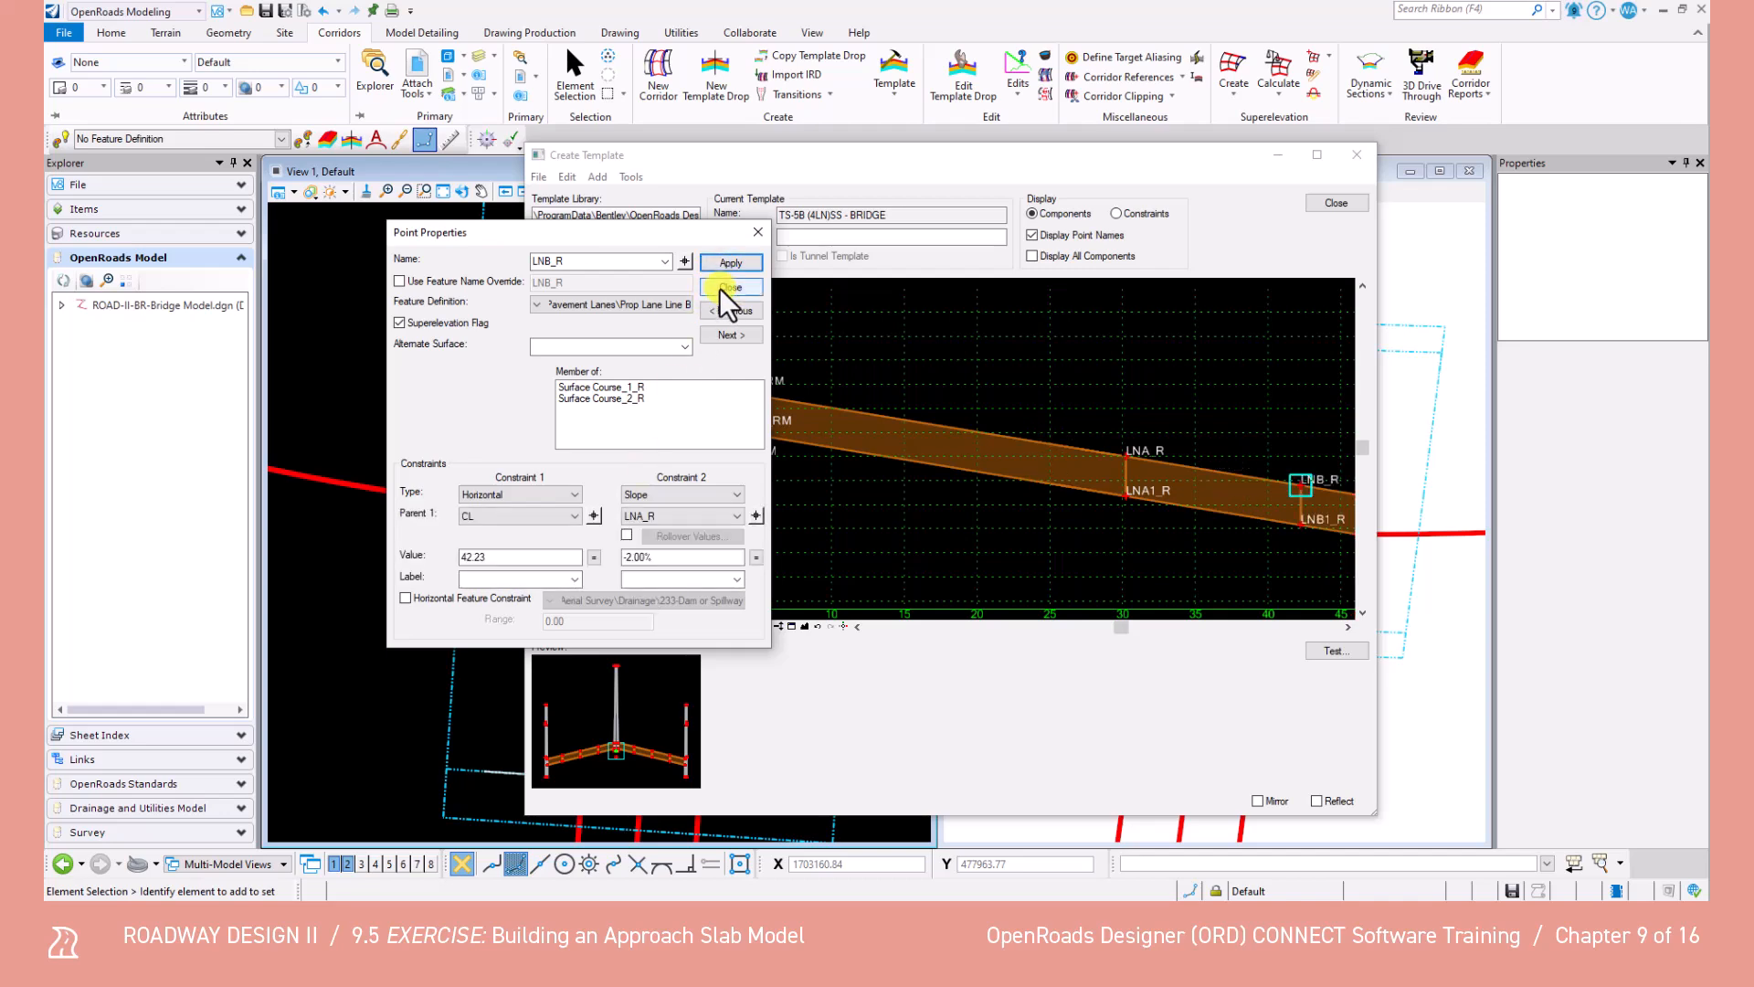
left_click(729, 291)
Save the edited template library and close the template editor.
scroll(917, 459, "down", 2)
middle_click_drag(868, 479, 992, 486)
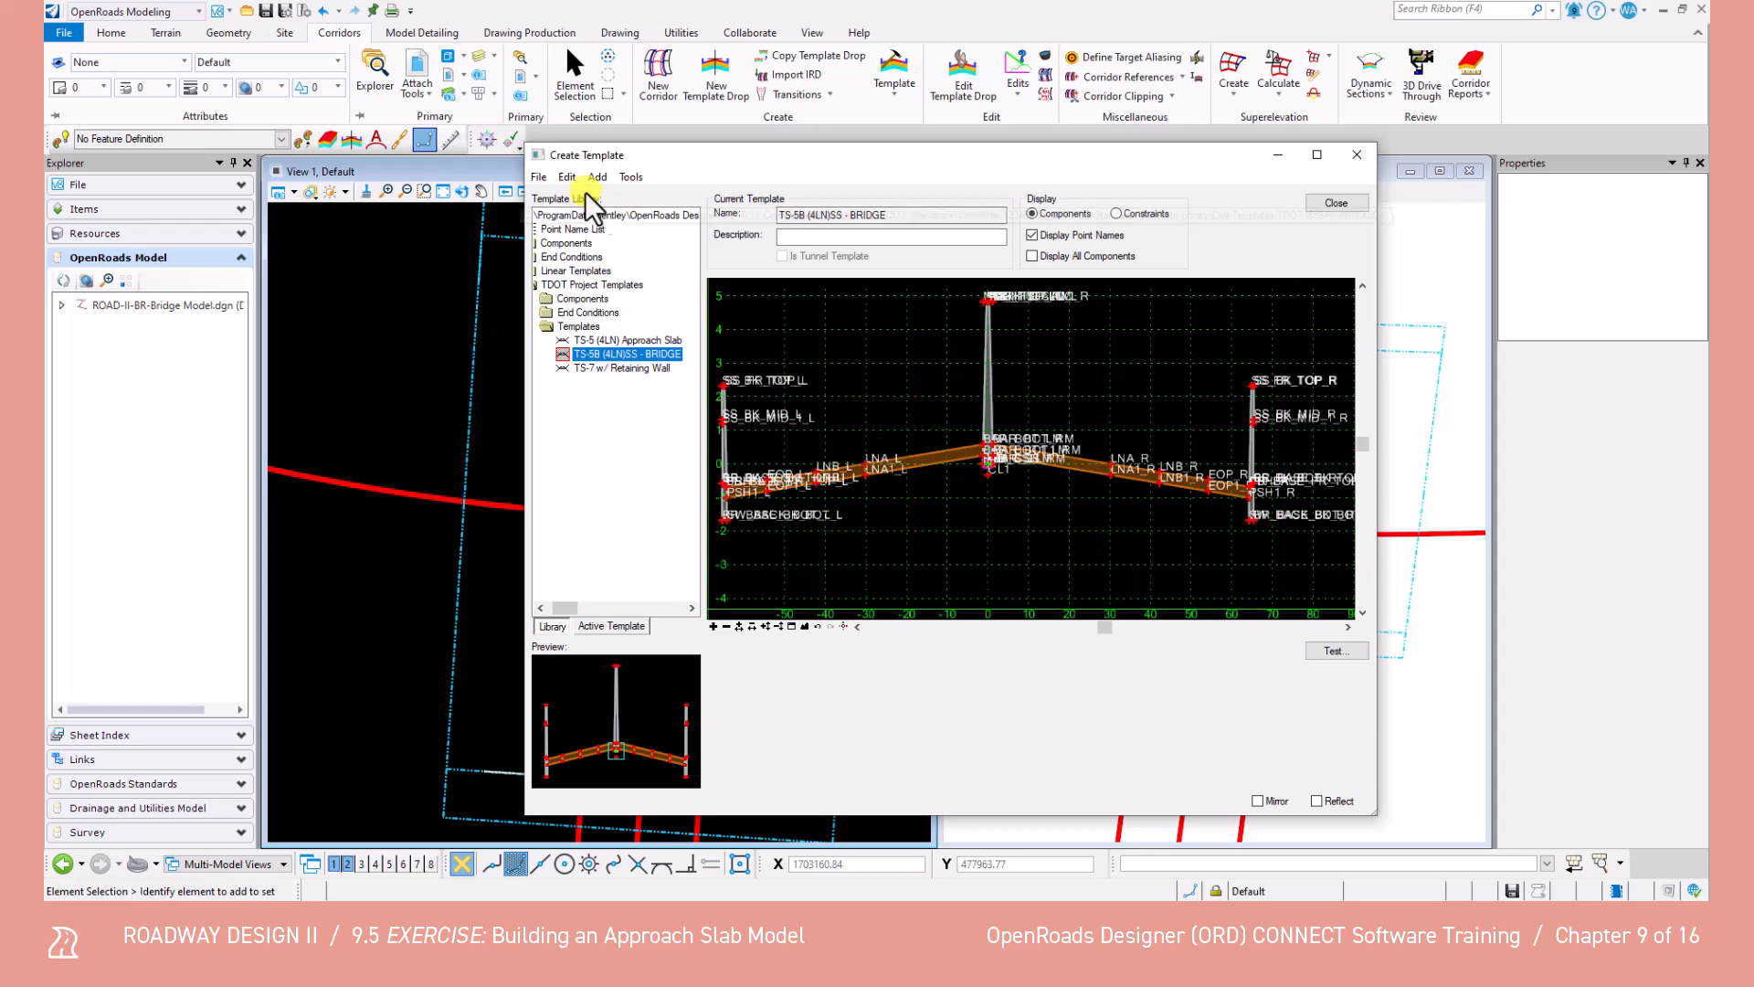
left_click(539, 176)
left_click(565, 229)
left_click(1334, 202)
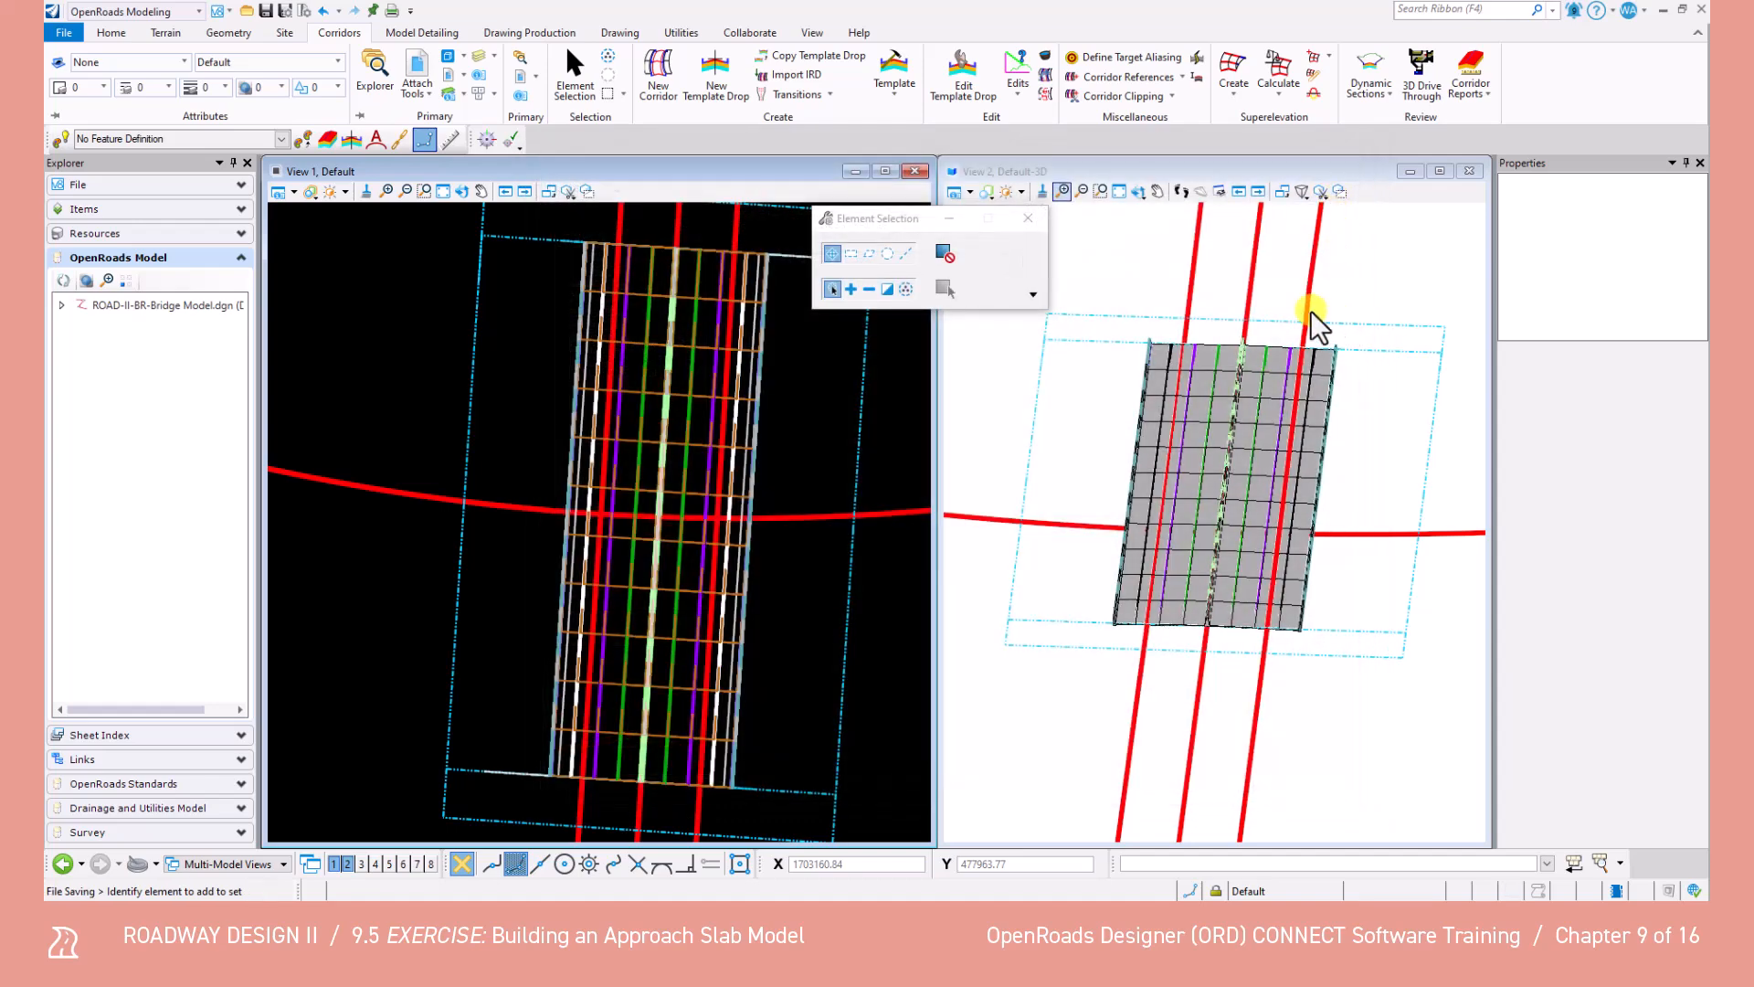
Synchronize the I65 bridge corridor's template drop with the template library and save the file.
left_click(1198, 57)
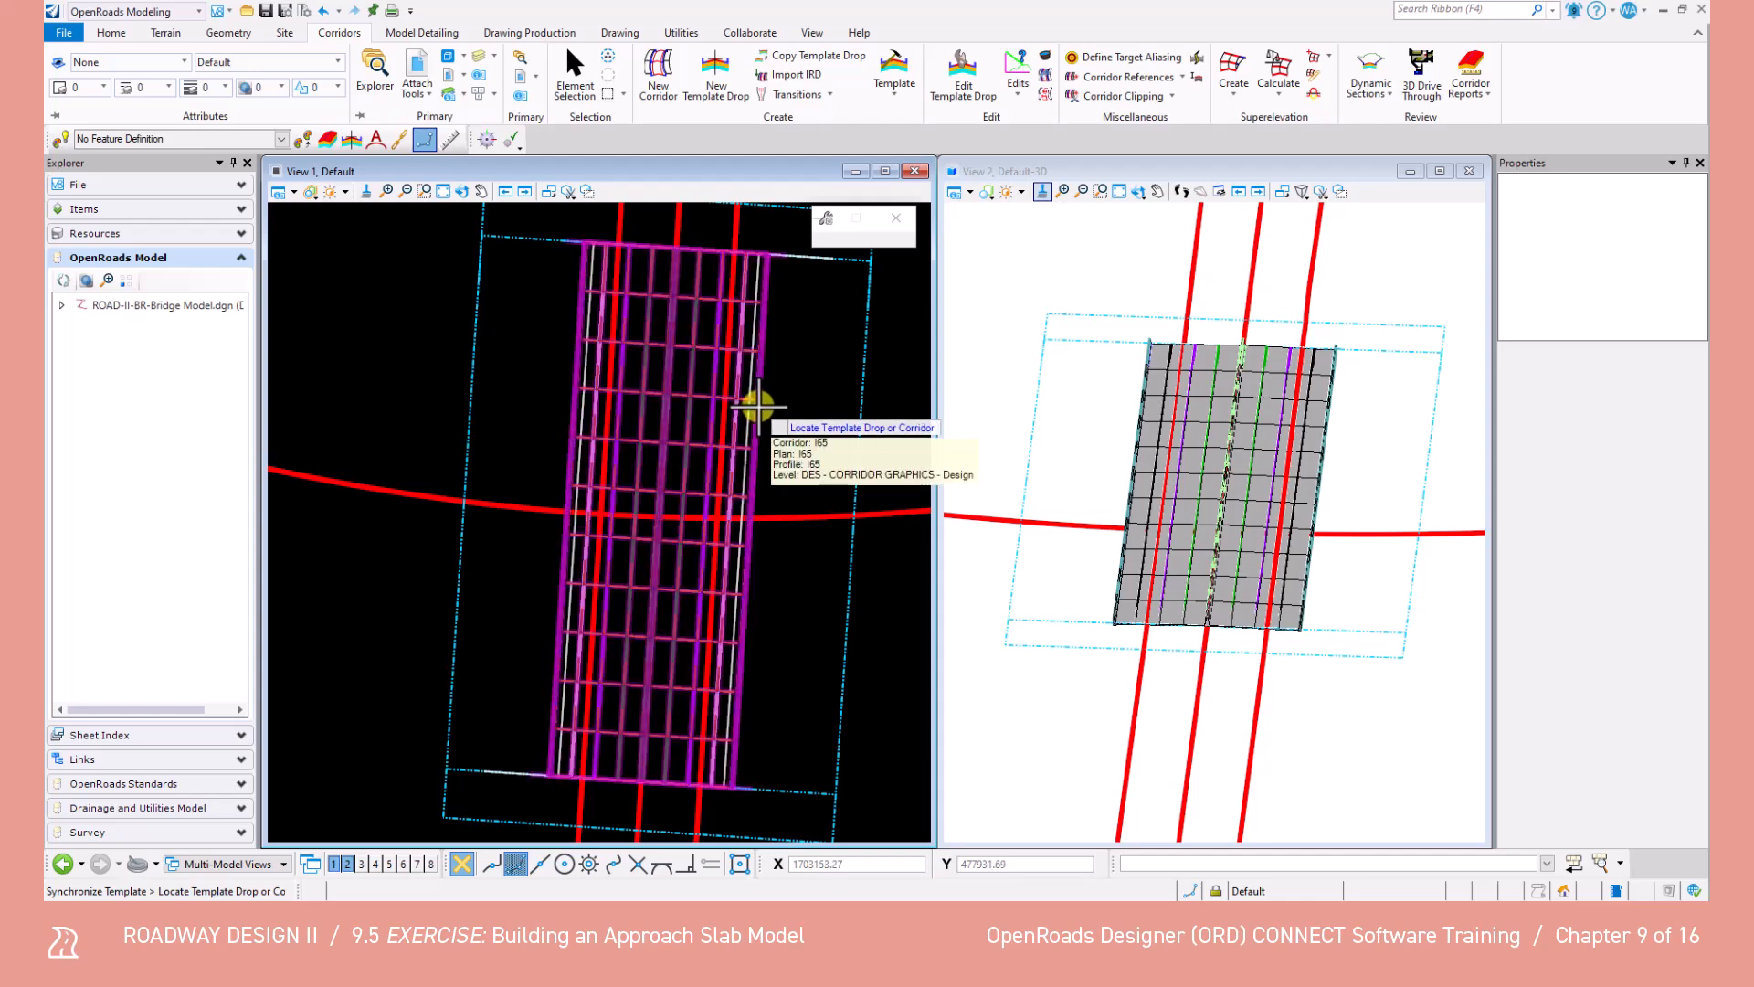
left_click(795, 372)
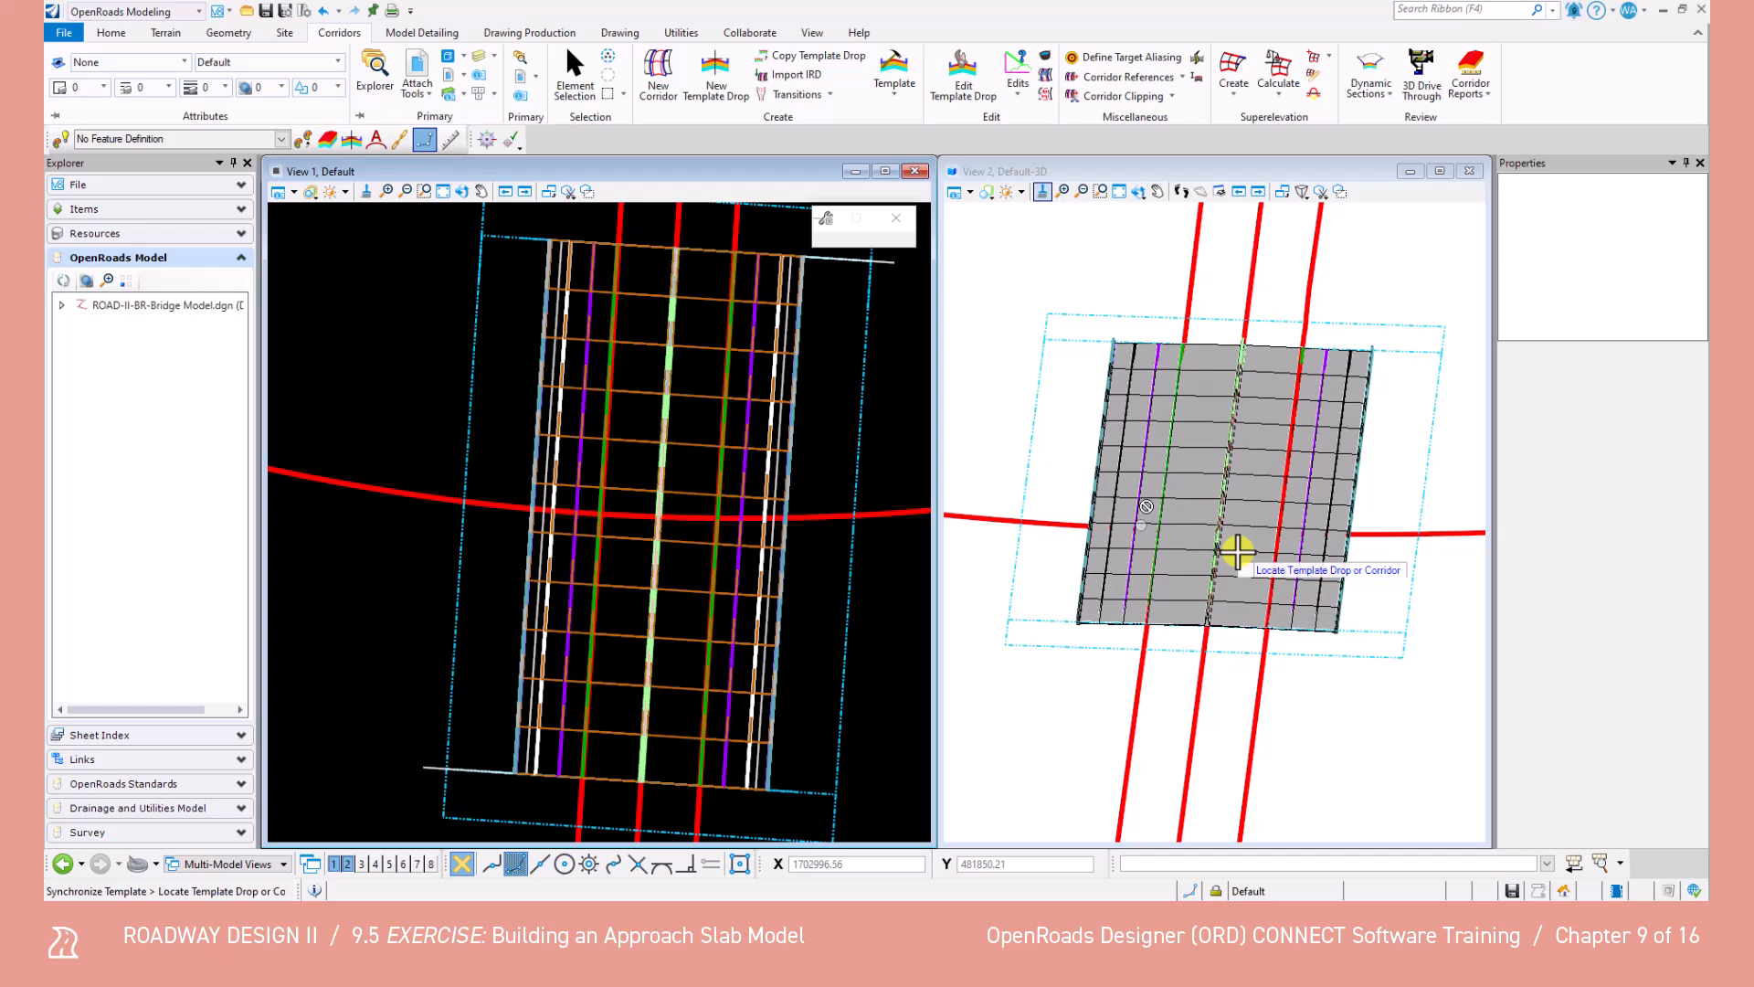
key("ctrl+s")
Open ROAD-II-BR-Bridge Approach Slab Model.dgn and fit the view to its contents around the bridge.
left_click(60, 33)
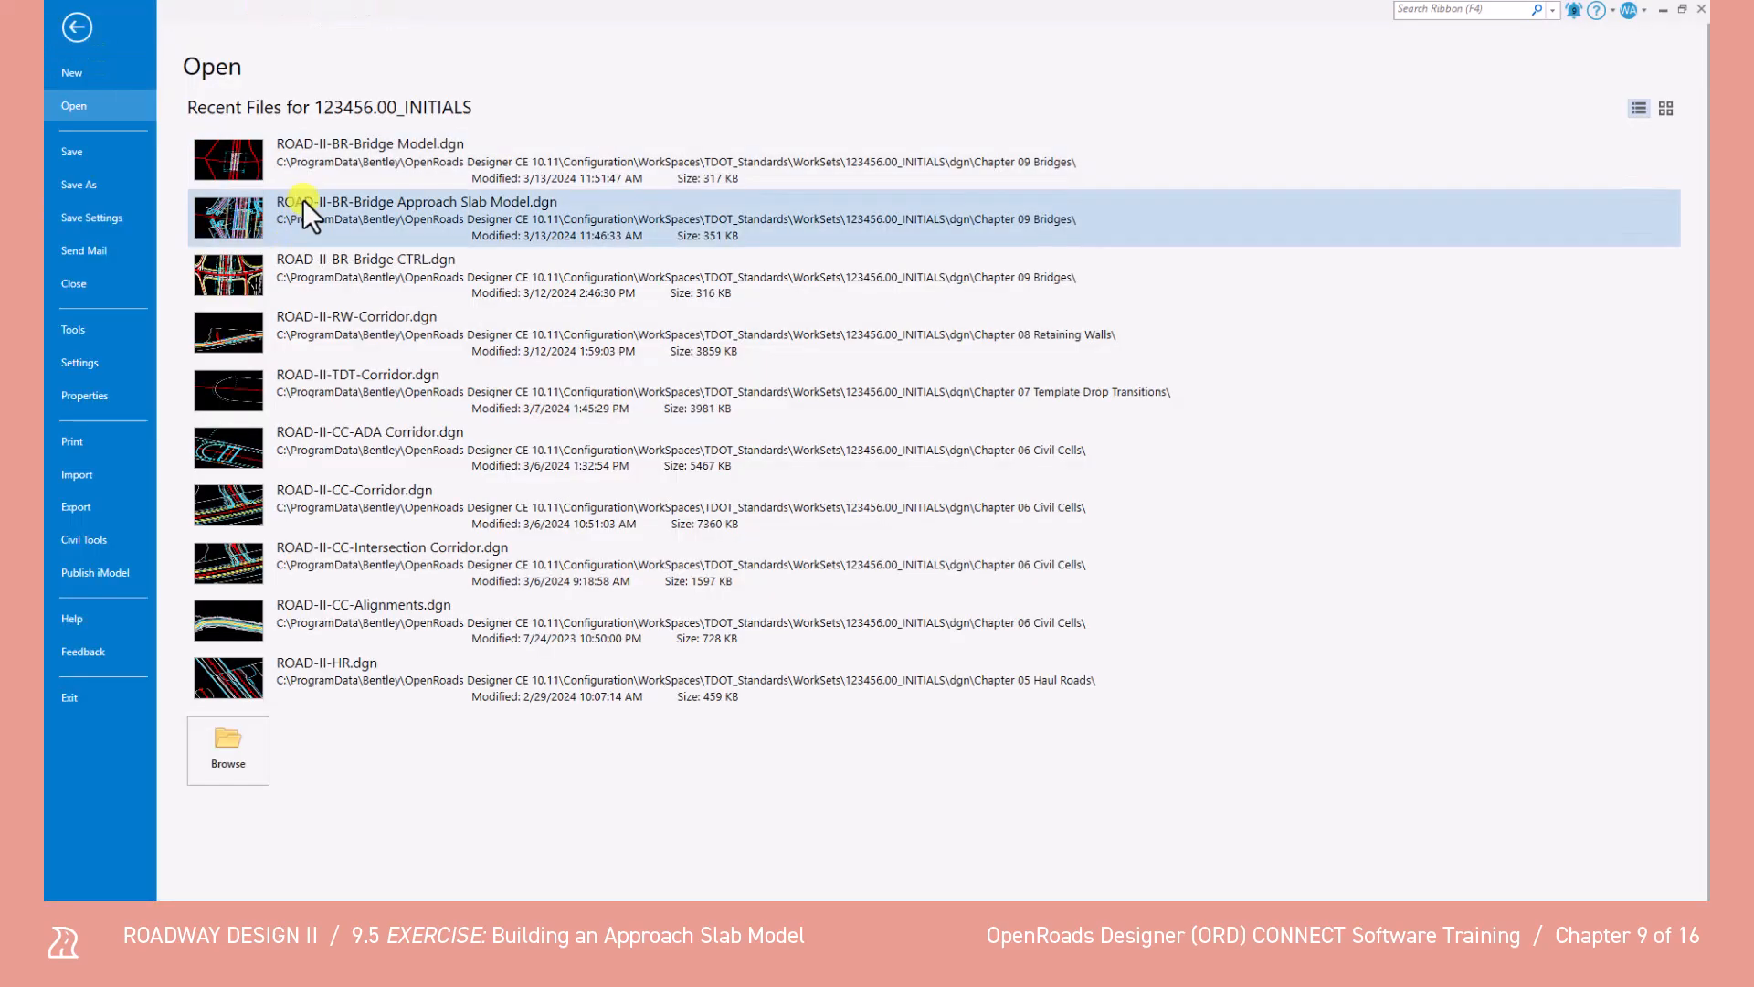
left_click(337, 210)
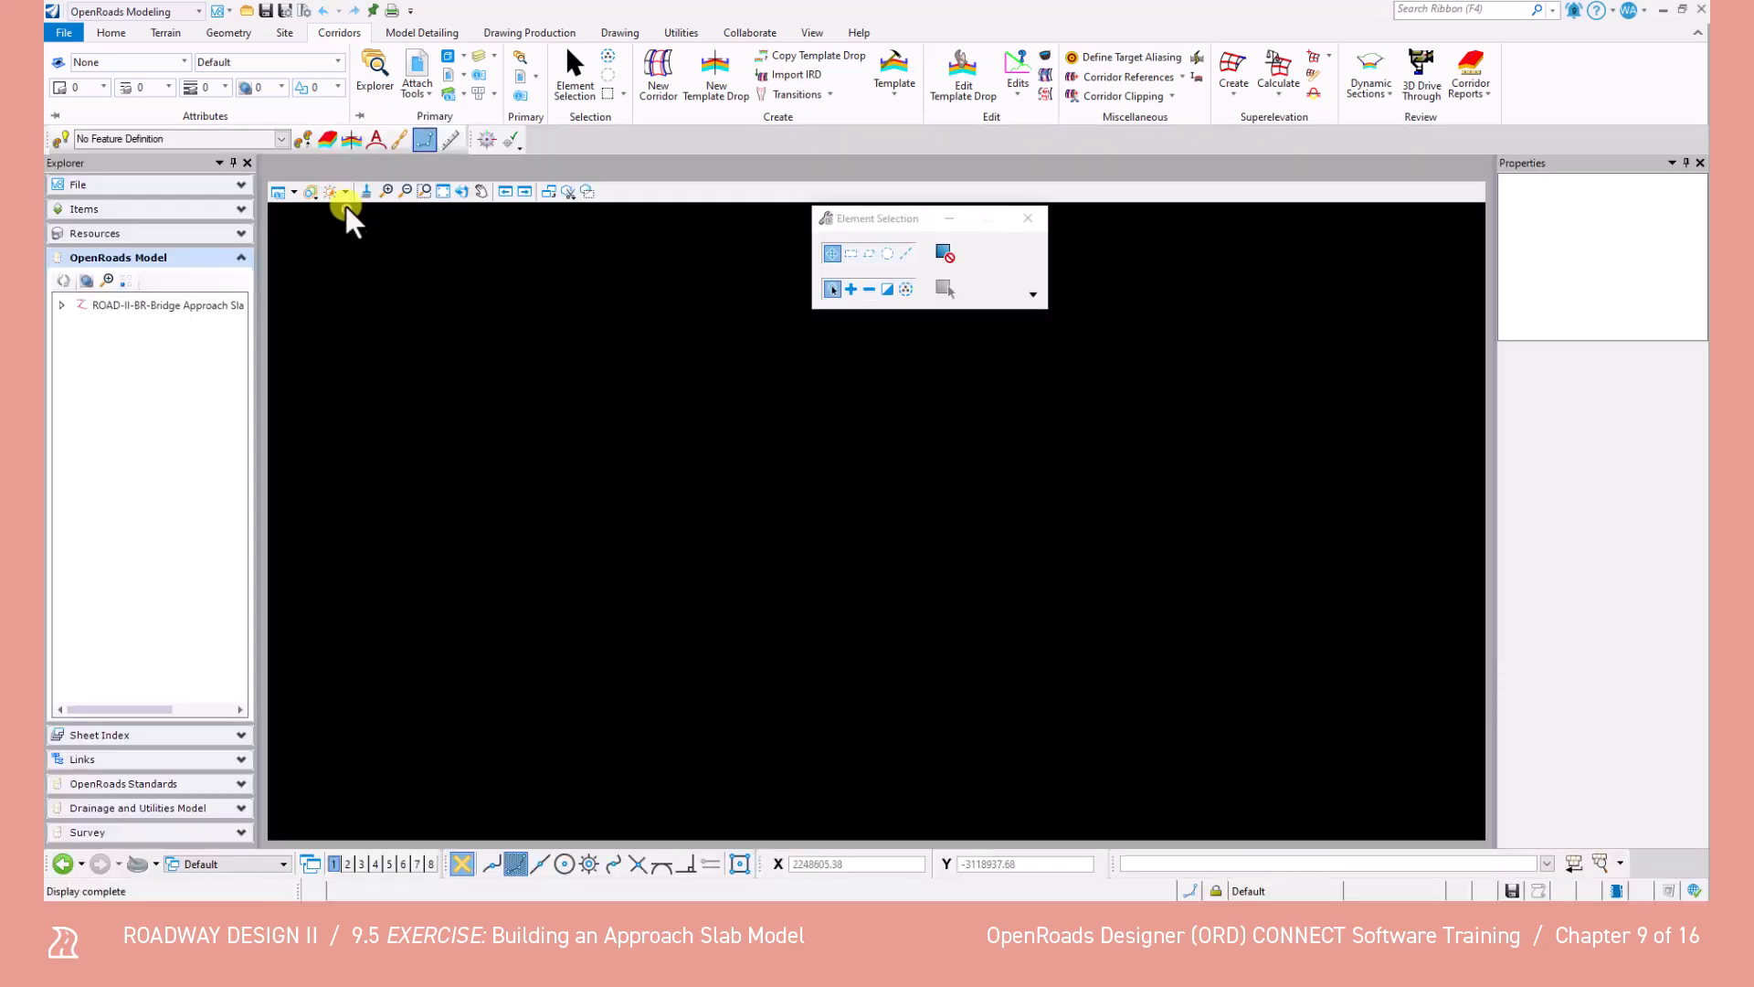
left_click(442, 190)
scroll(834, 608, "up", 8)
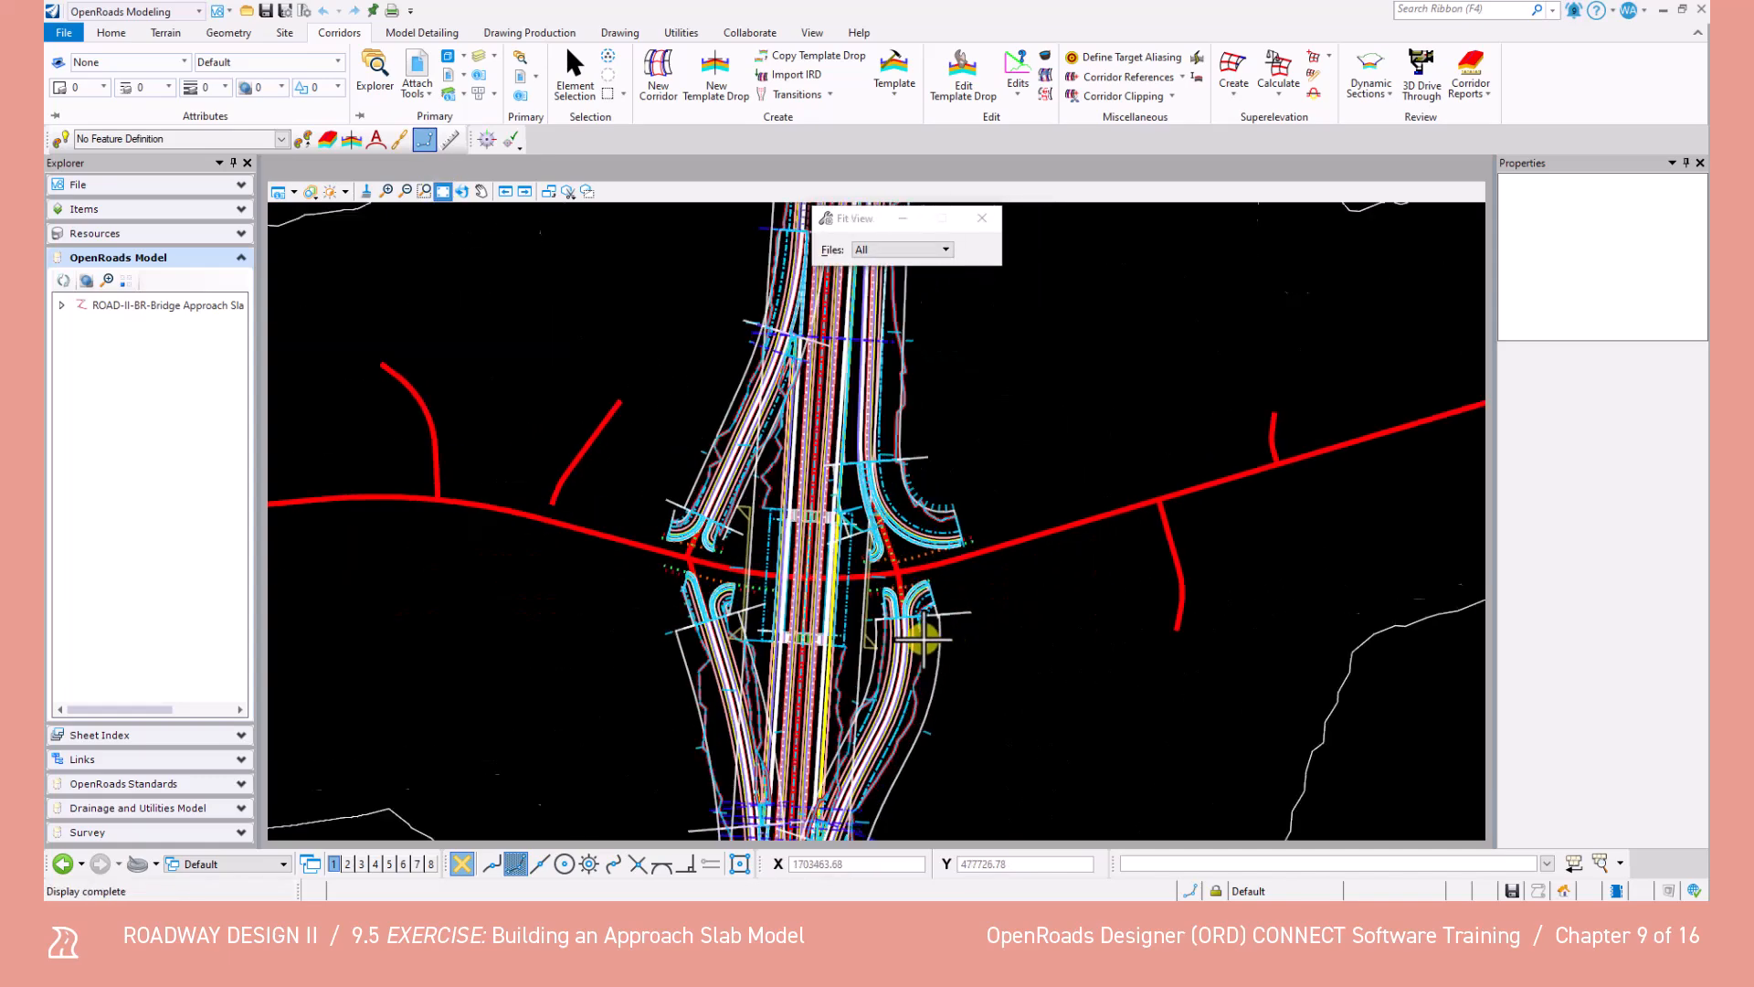
Set up the two-view Plan/3D layout with the whole bridge framed in the 3D view, and save the file.
left_click(574, 80)
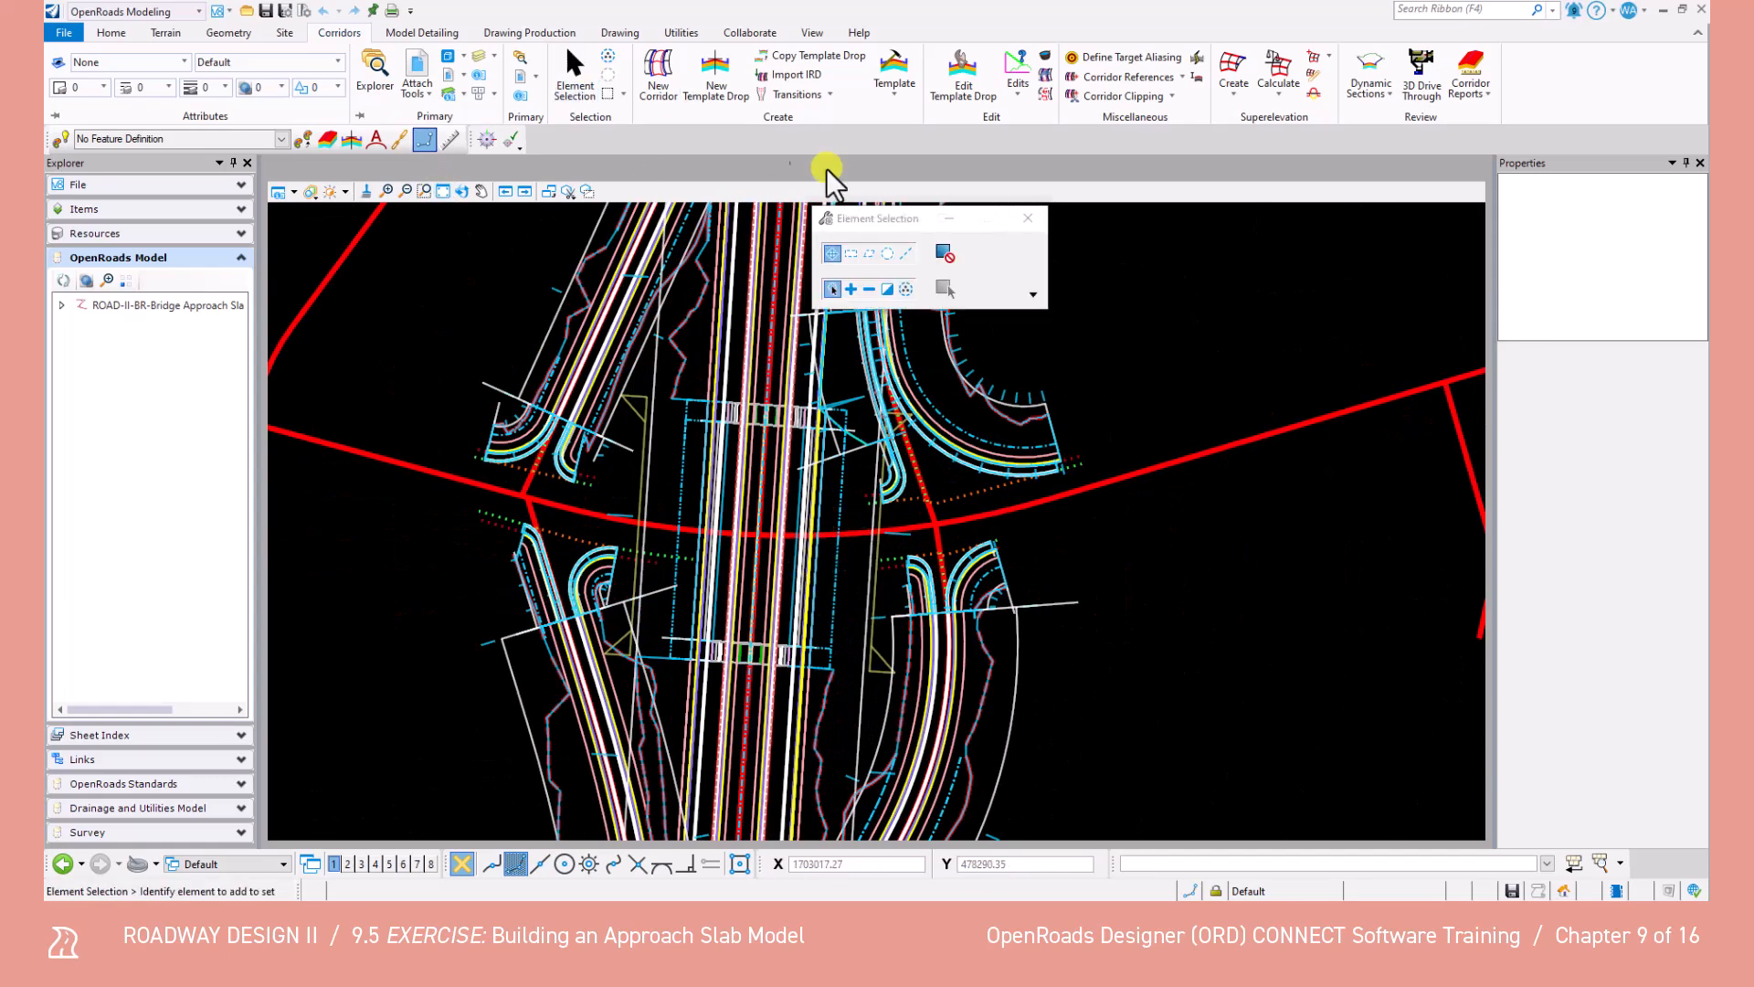
right_click(1079, 300)
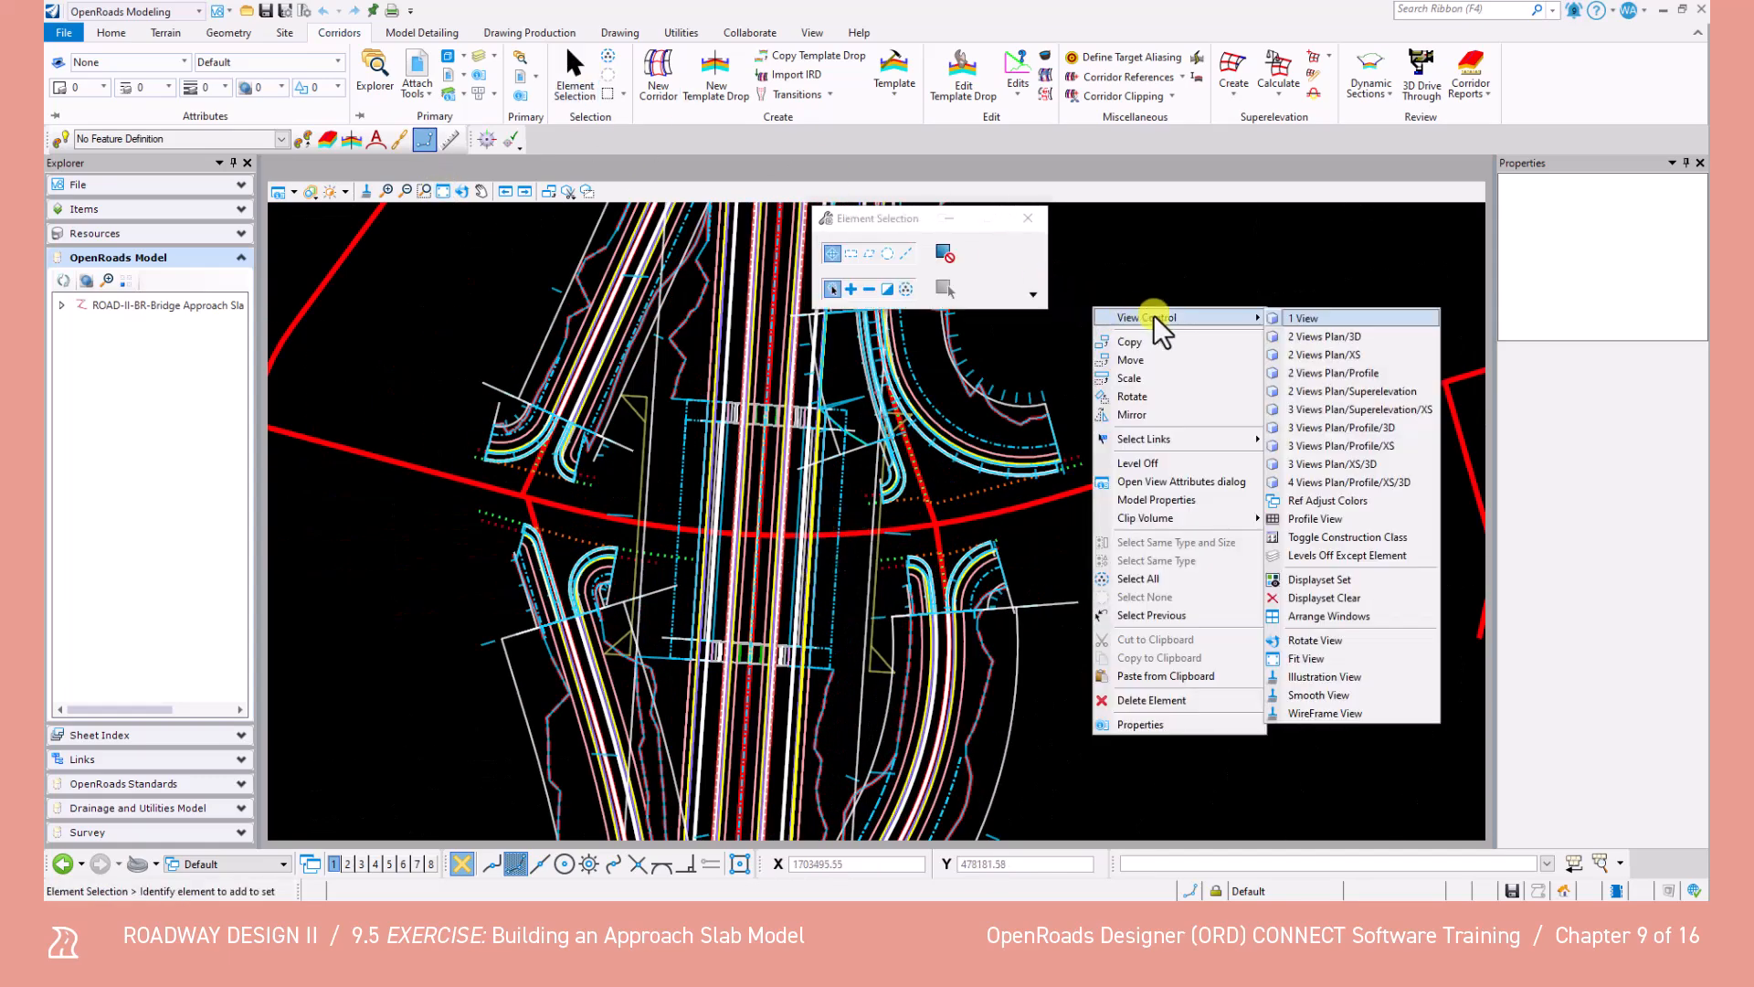
left_click(1323, 337)
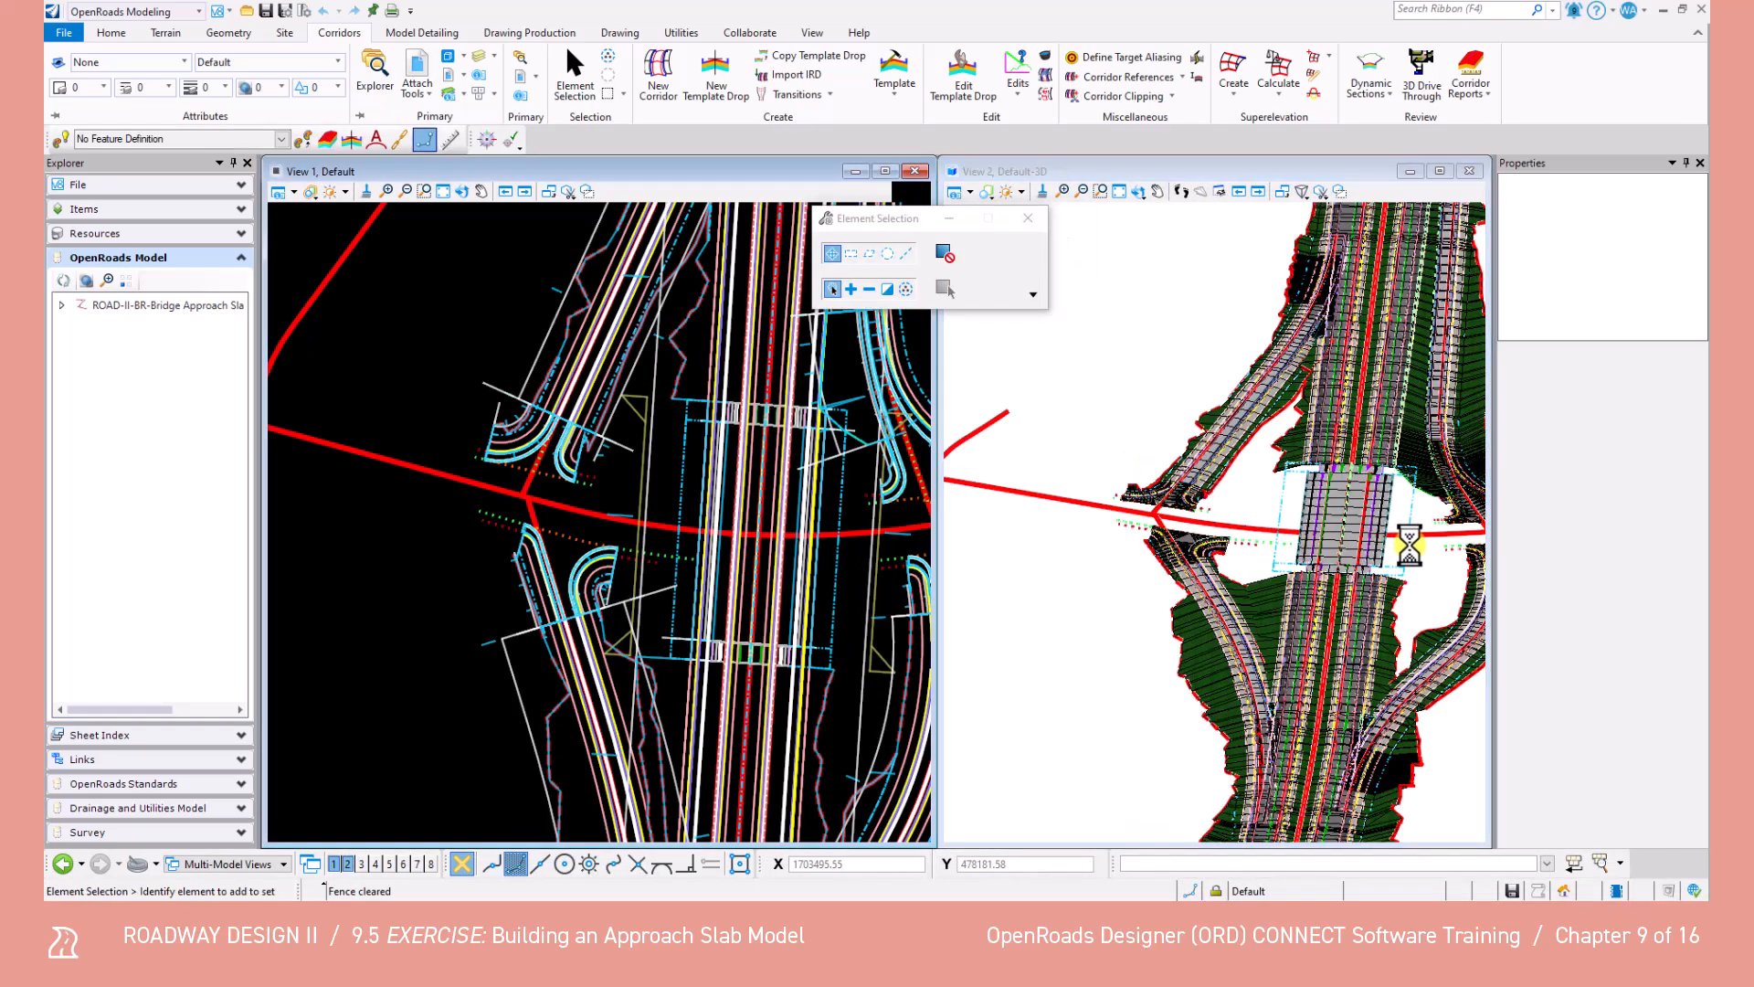
scroll(1389, 532, "up", 1)
scroll(1291, 350, "up", 1)
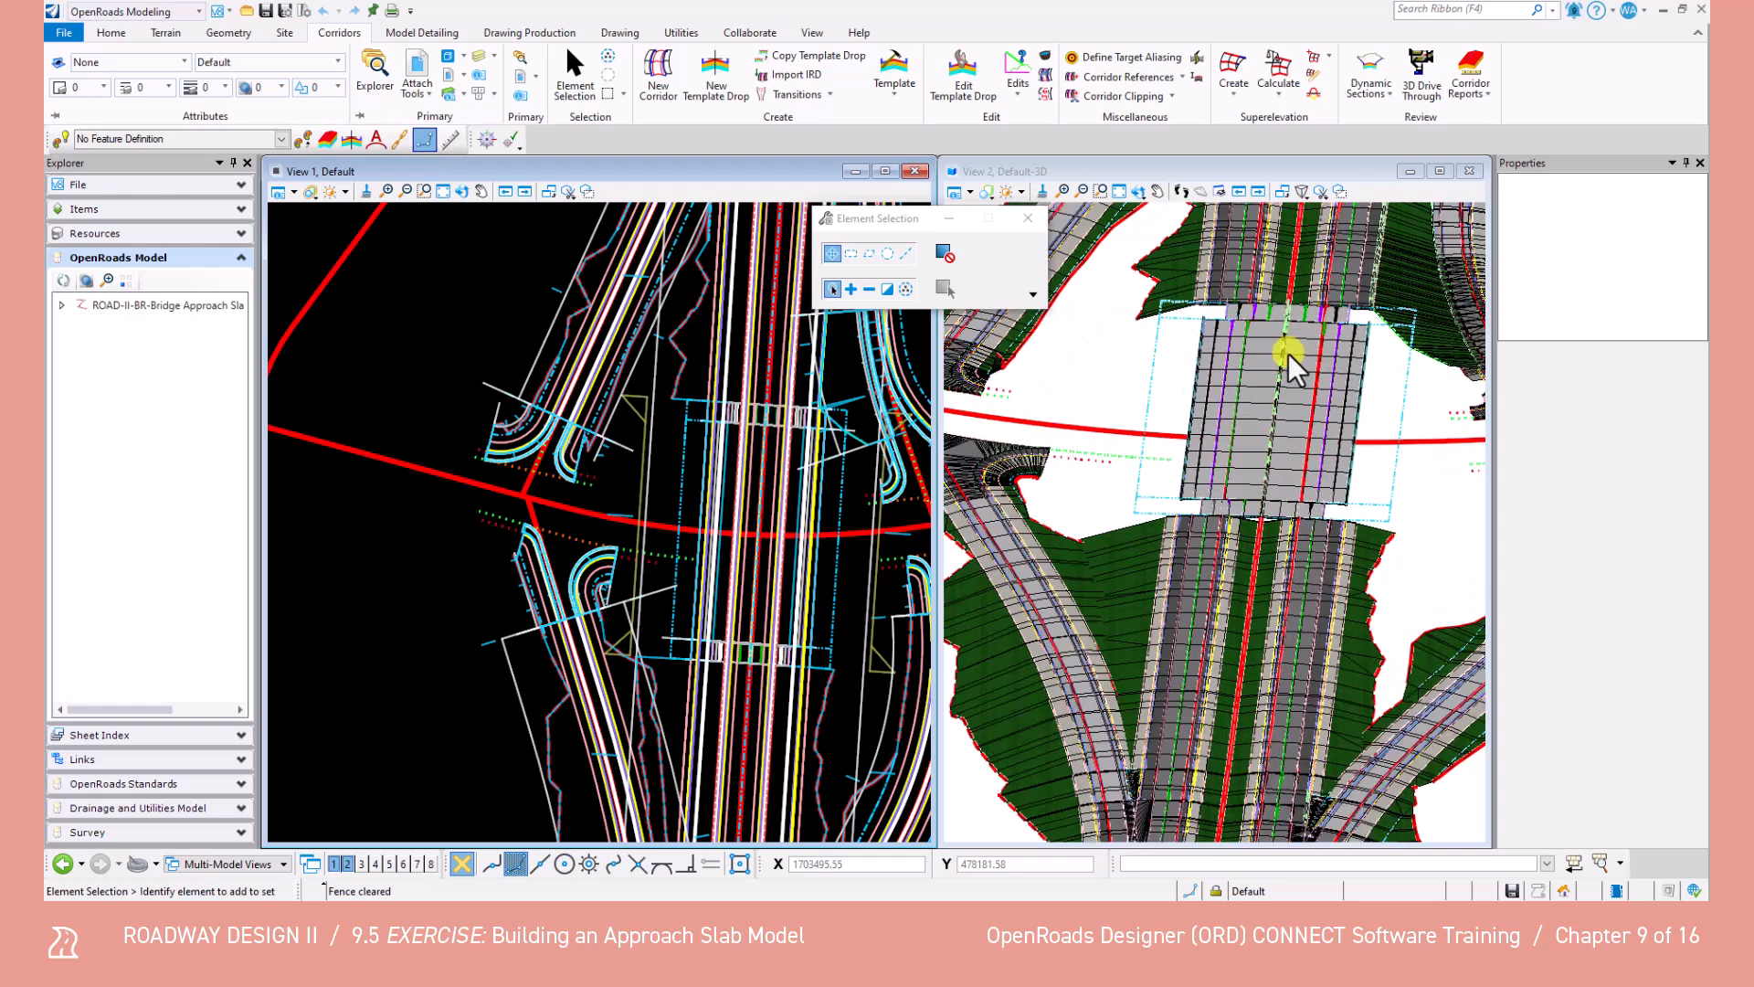
scroll(1280, 347, "up", 1)
scroll(1279, 342, "down", 1)
middle_click_drag(1279, 342, 1243, 429)
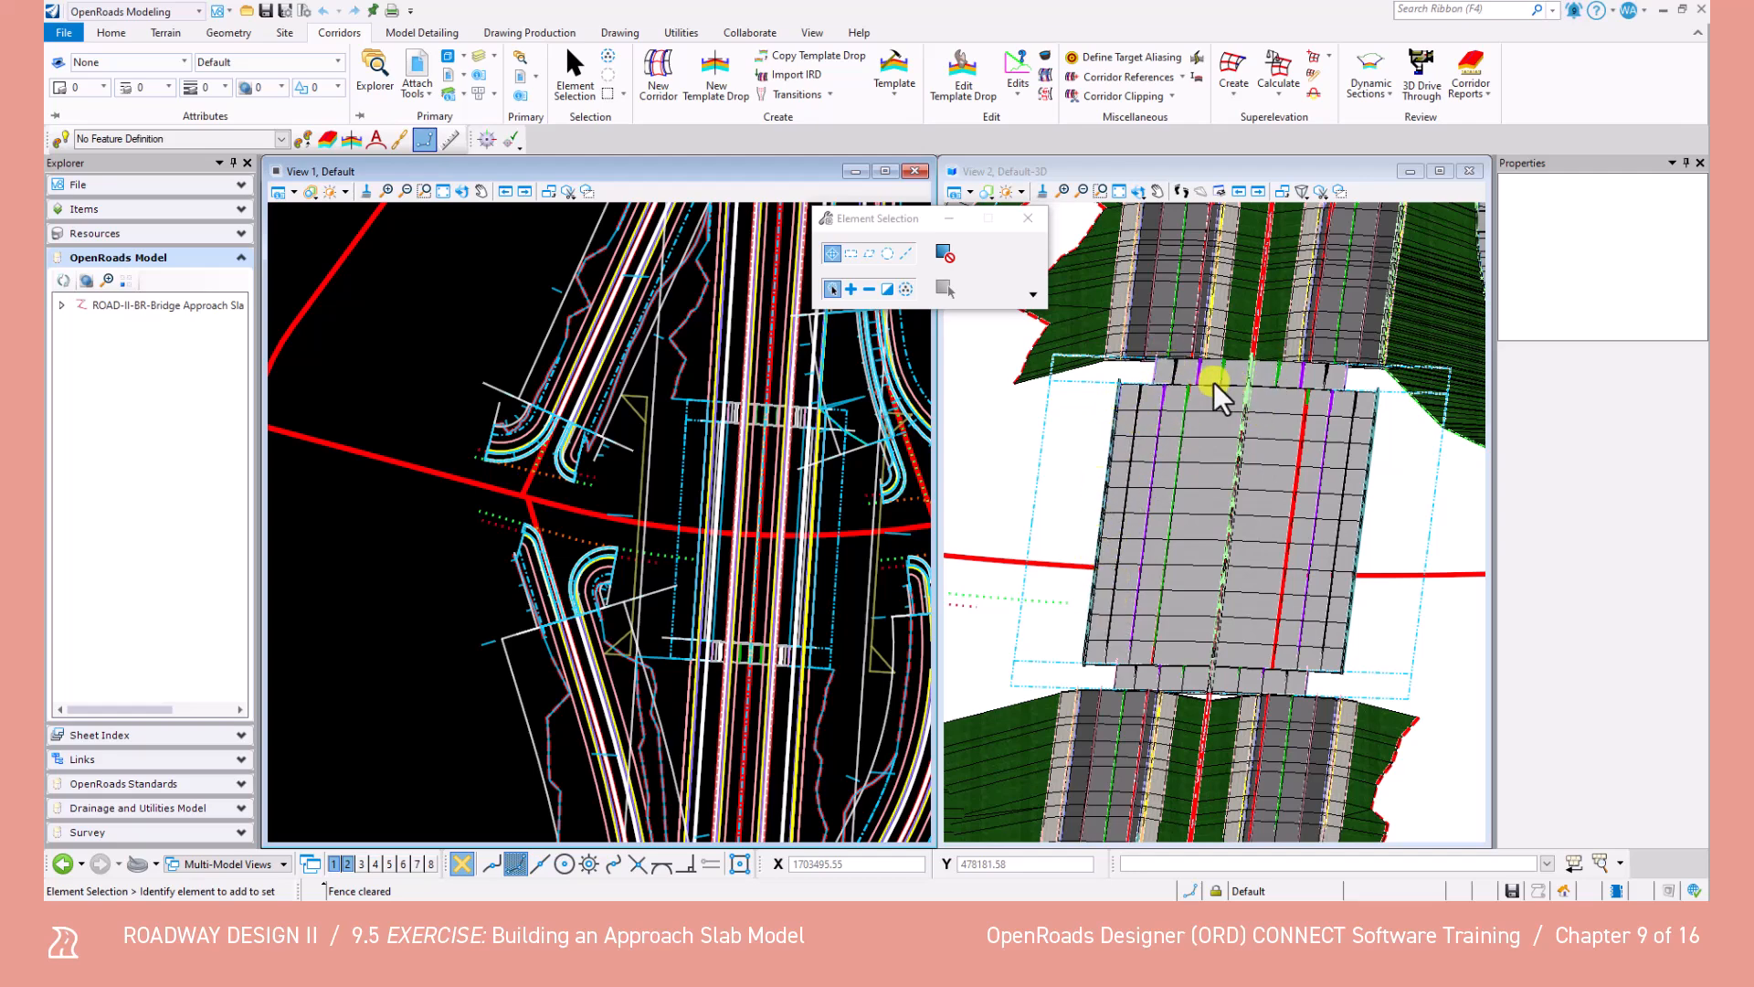
key("ctrl+s")
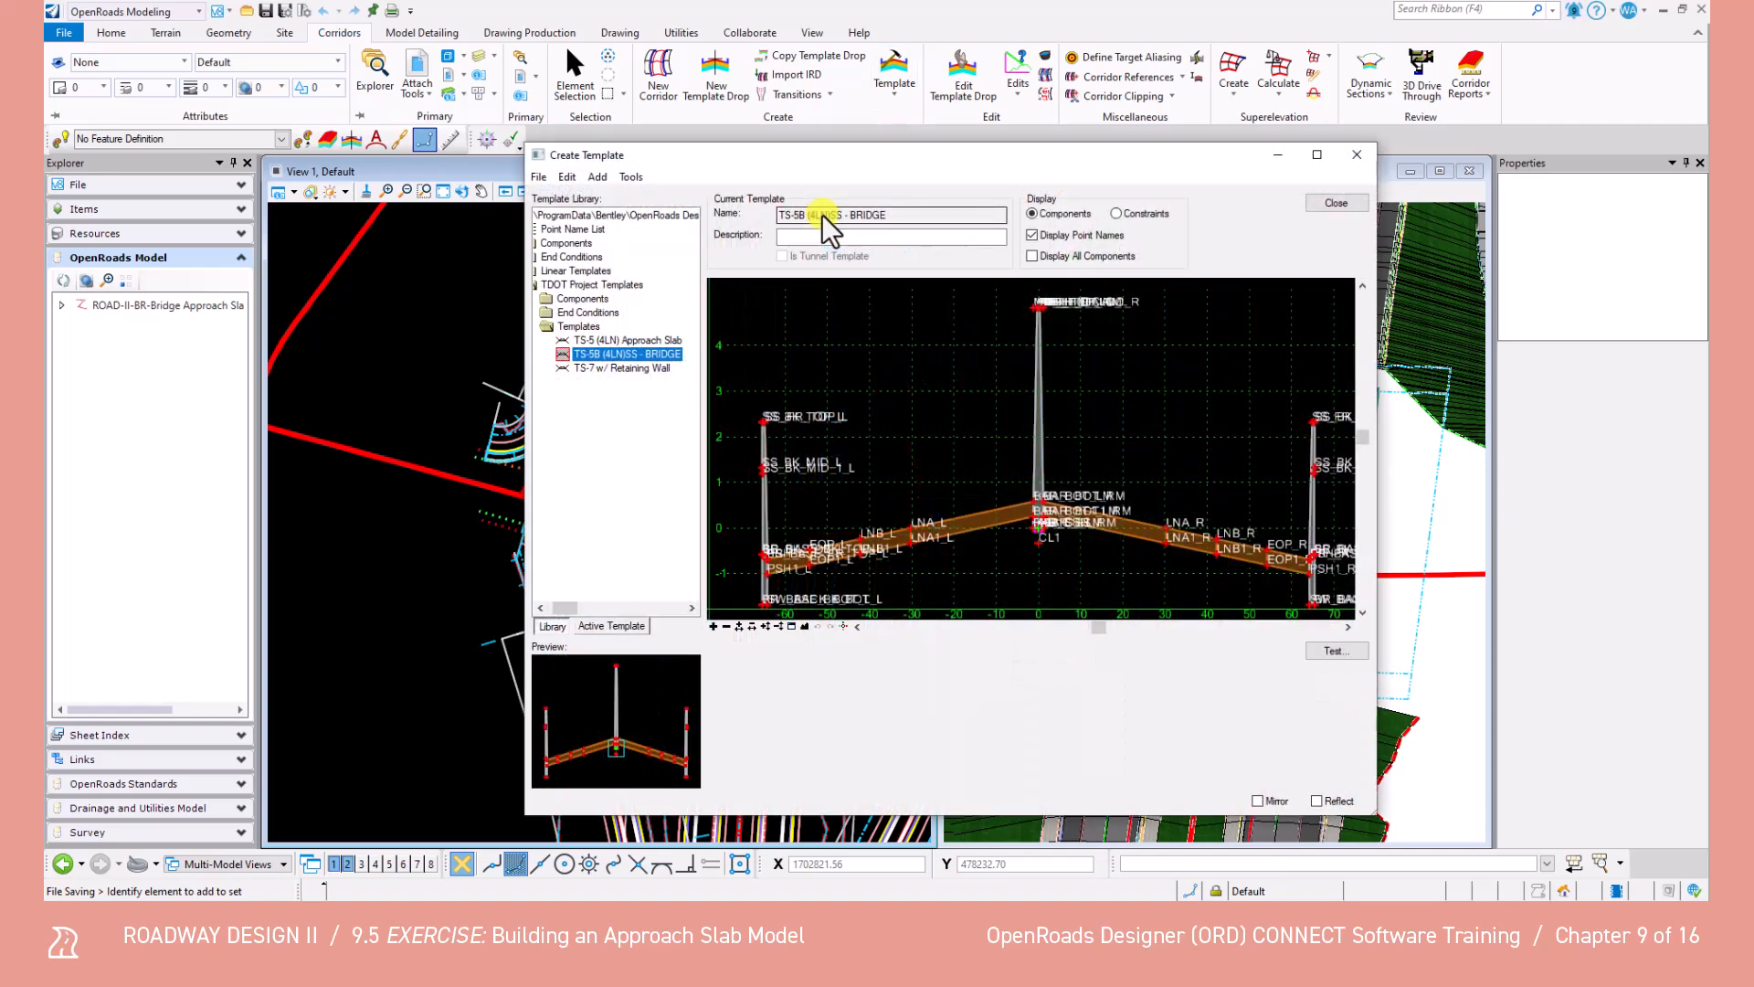
In the TS-5 (4LN) Approach Slab template, set point LNA_L's horizontal constraint to -30.23 and its slope constraint to 0%.
double_click(627, 340)
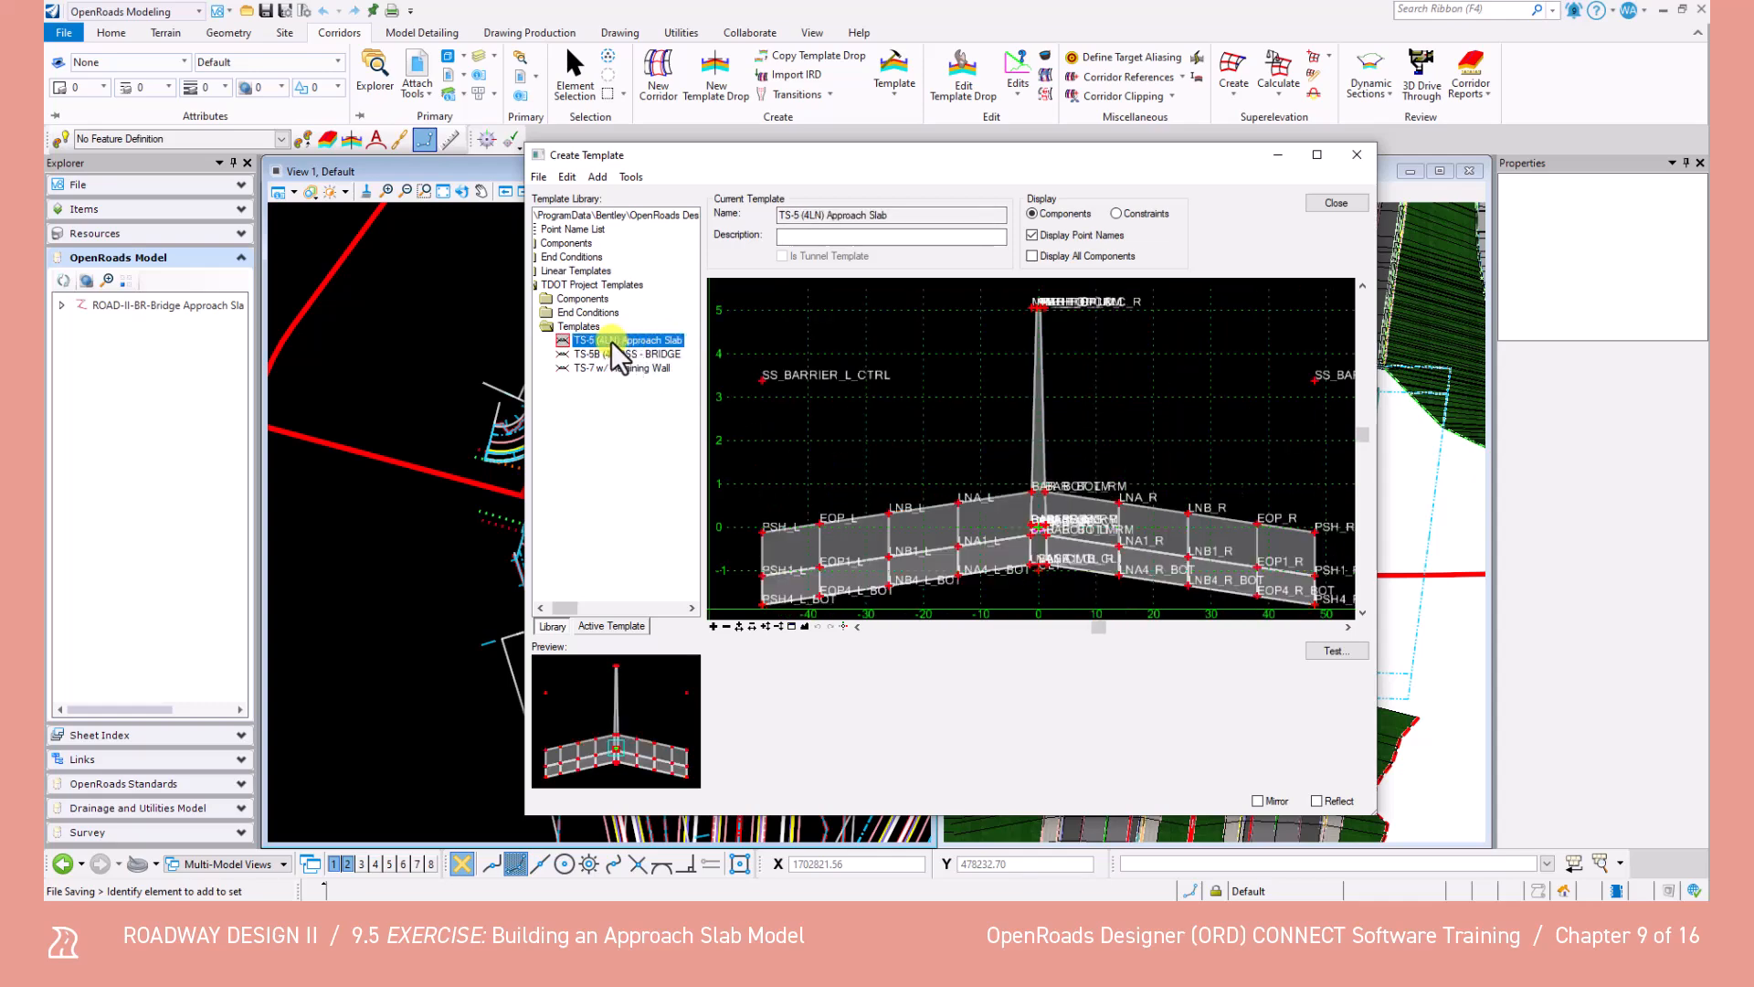
mouse_move(958, 504)
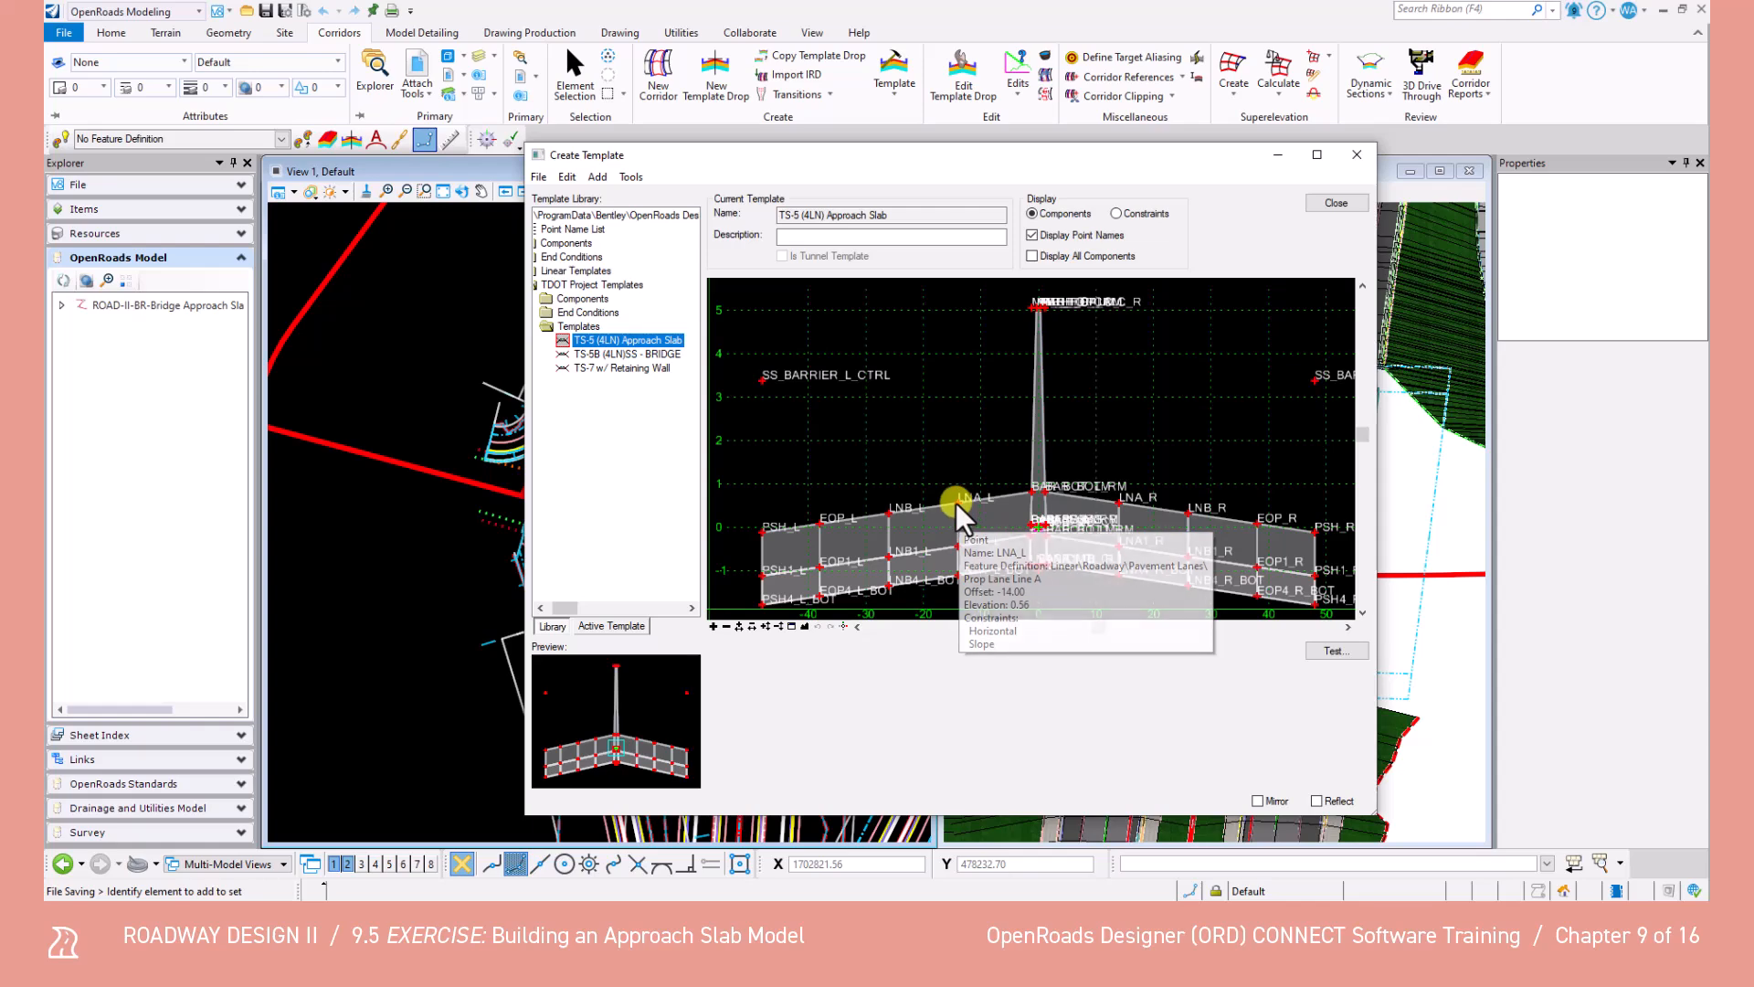
double_click(956, 501)
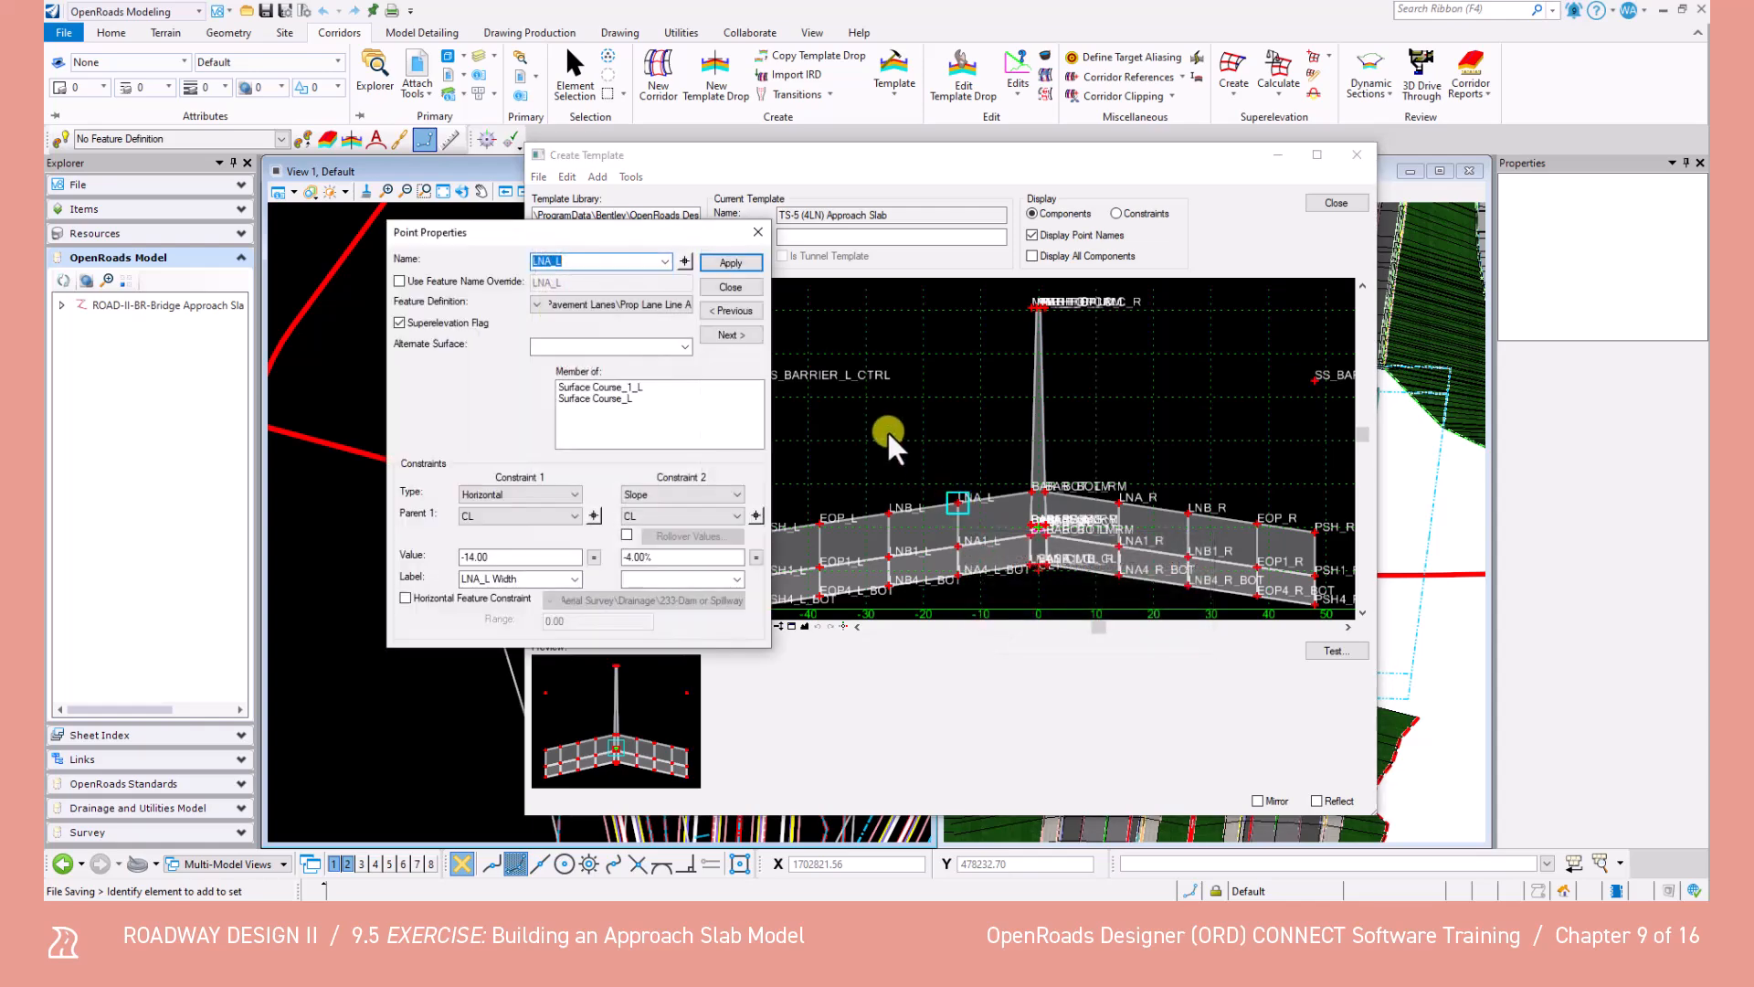
left_click_drag(499, 560, 432, 560)
type("-30.23")
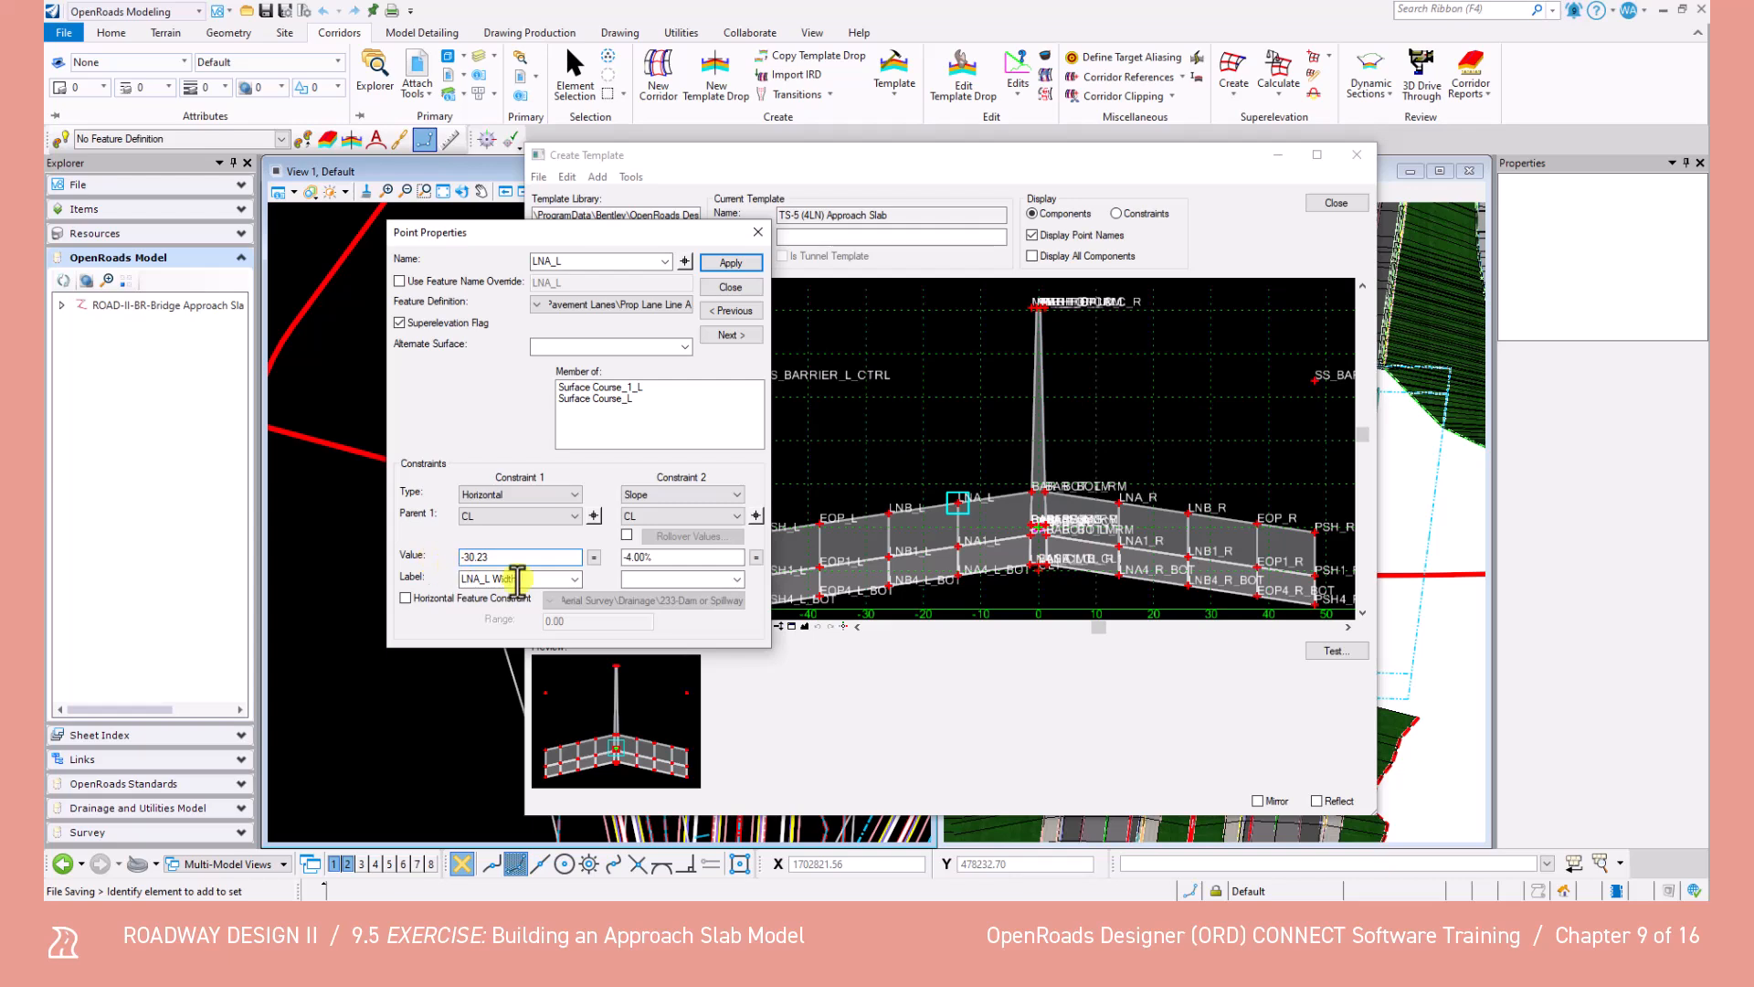
left_click_drag(674, 557, 597, 558)
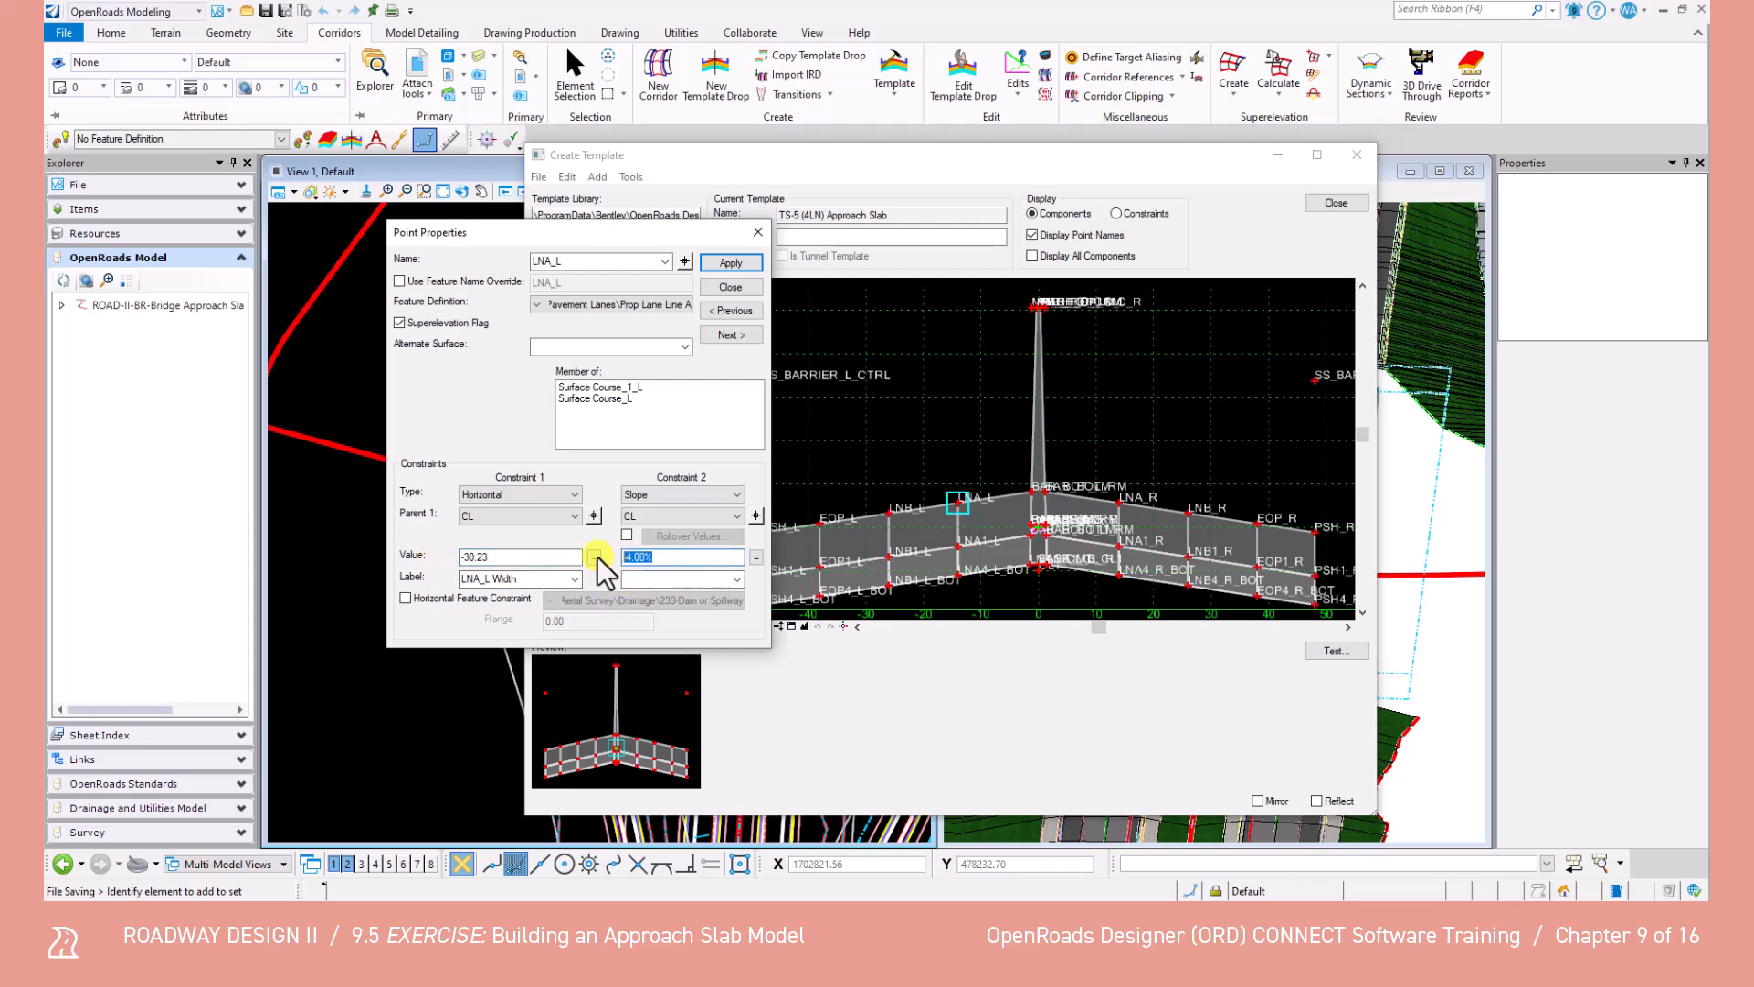
type("0")
left_click(718, 264)
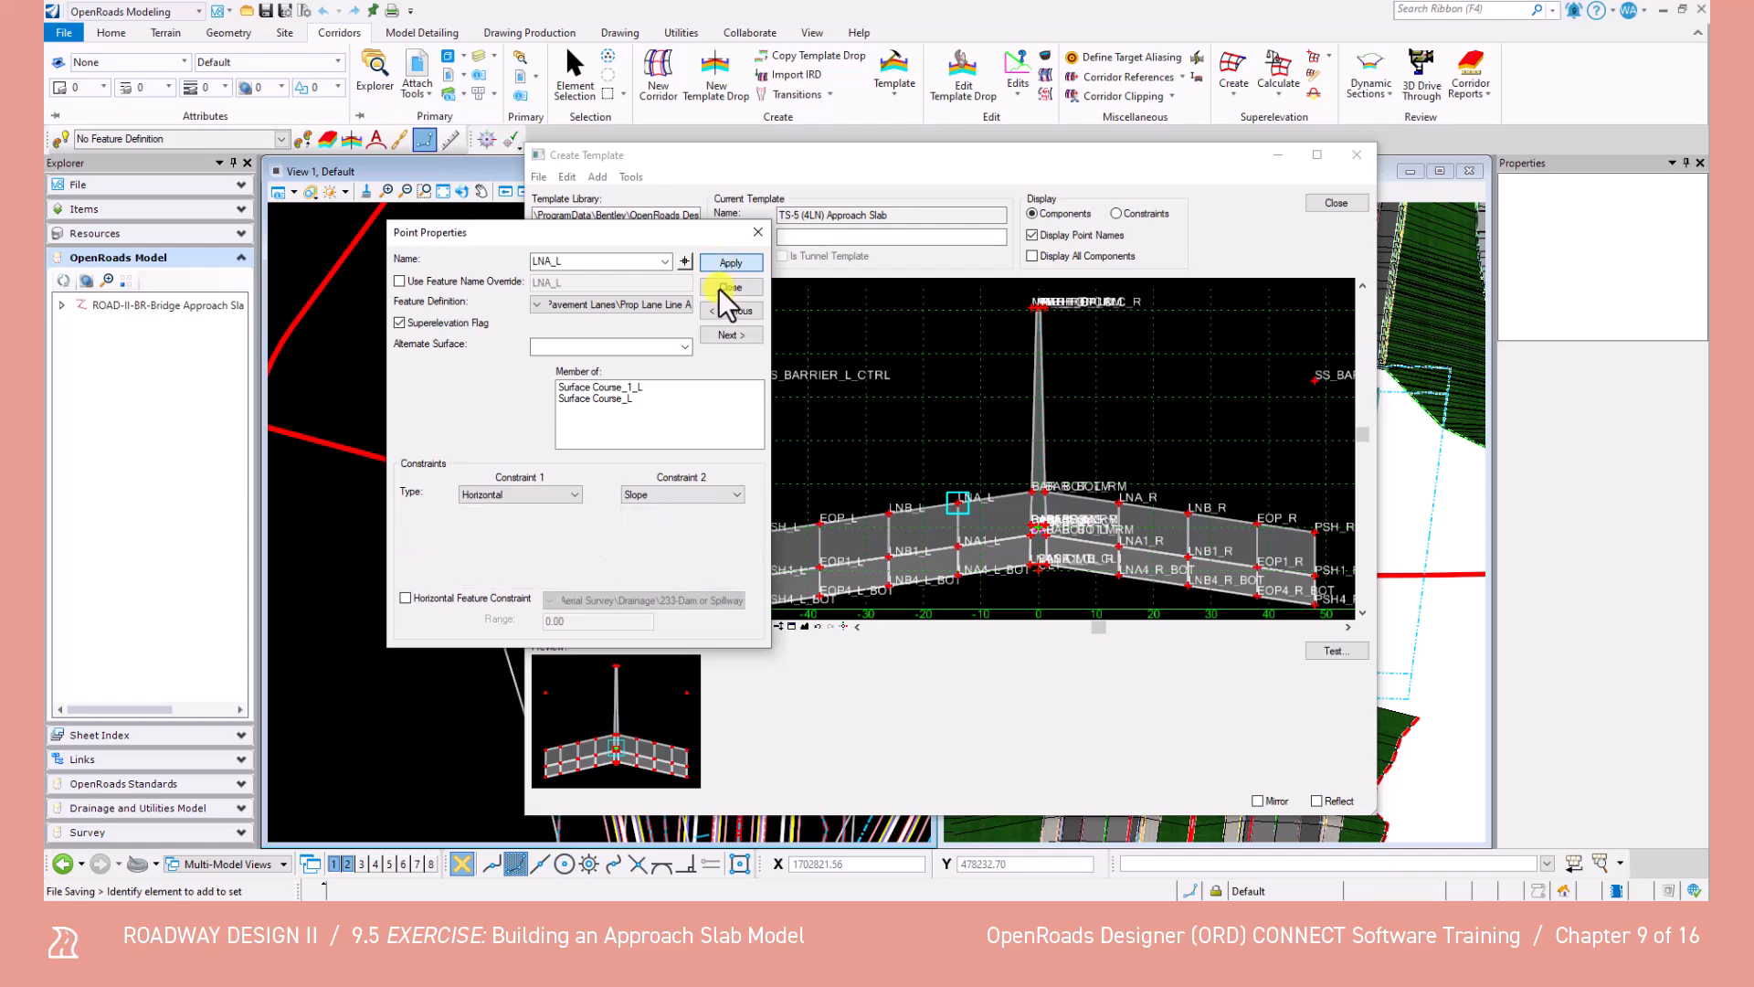
left_click(718, 288)
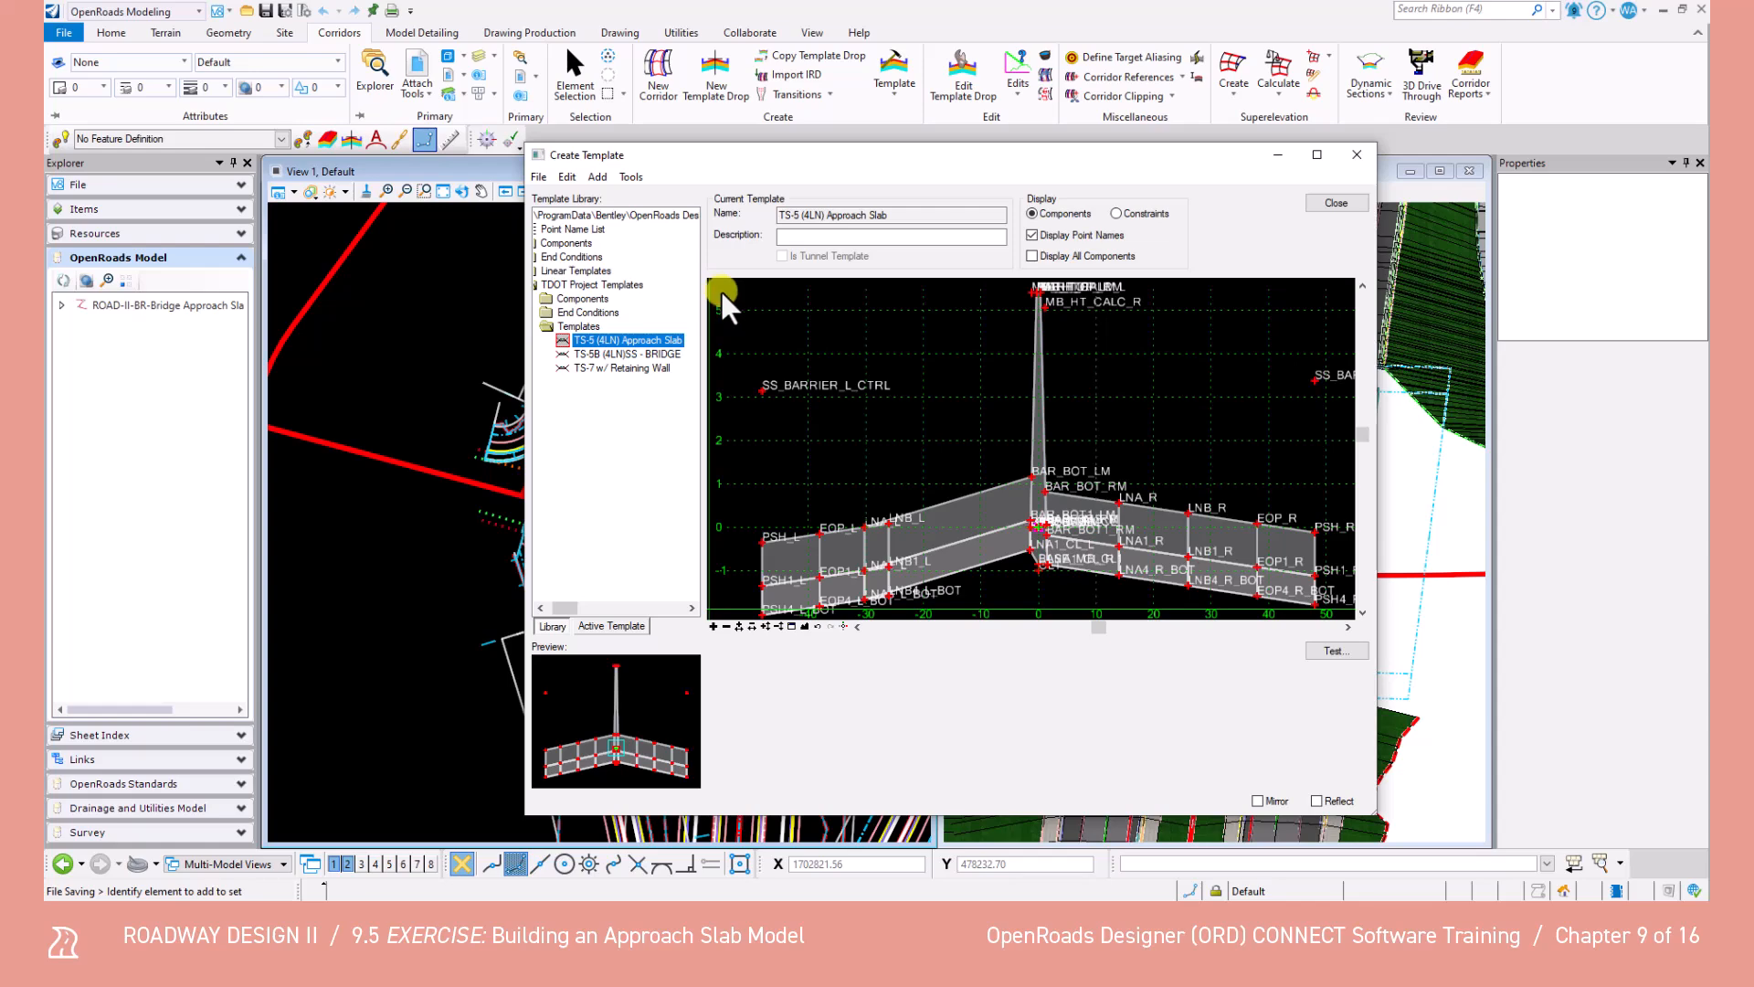
Set point LNB_L's horizontal constraint to -42.23 in the approach slab template.
scroll(895, 528, "up", 3)
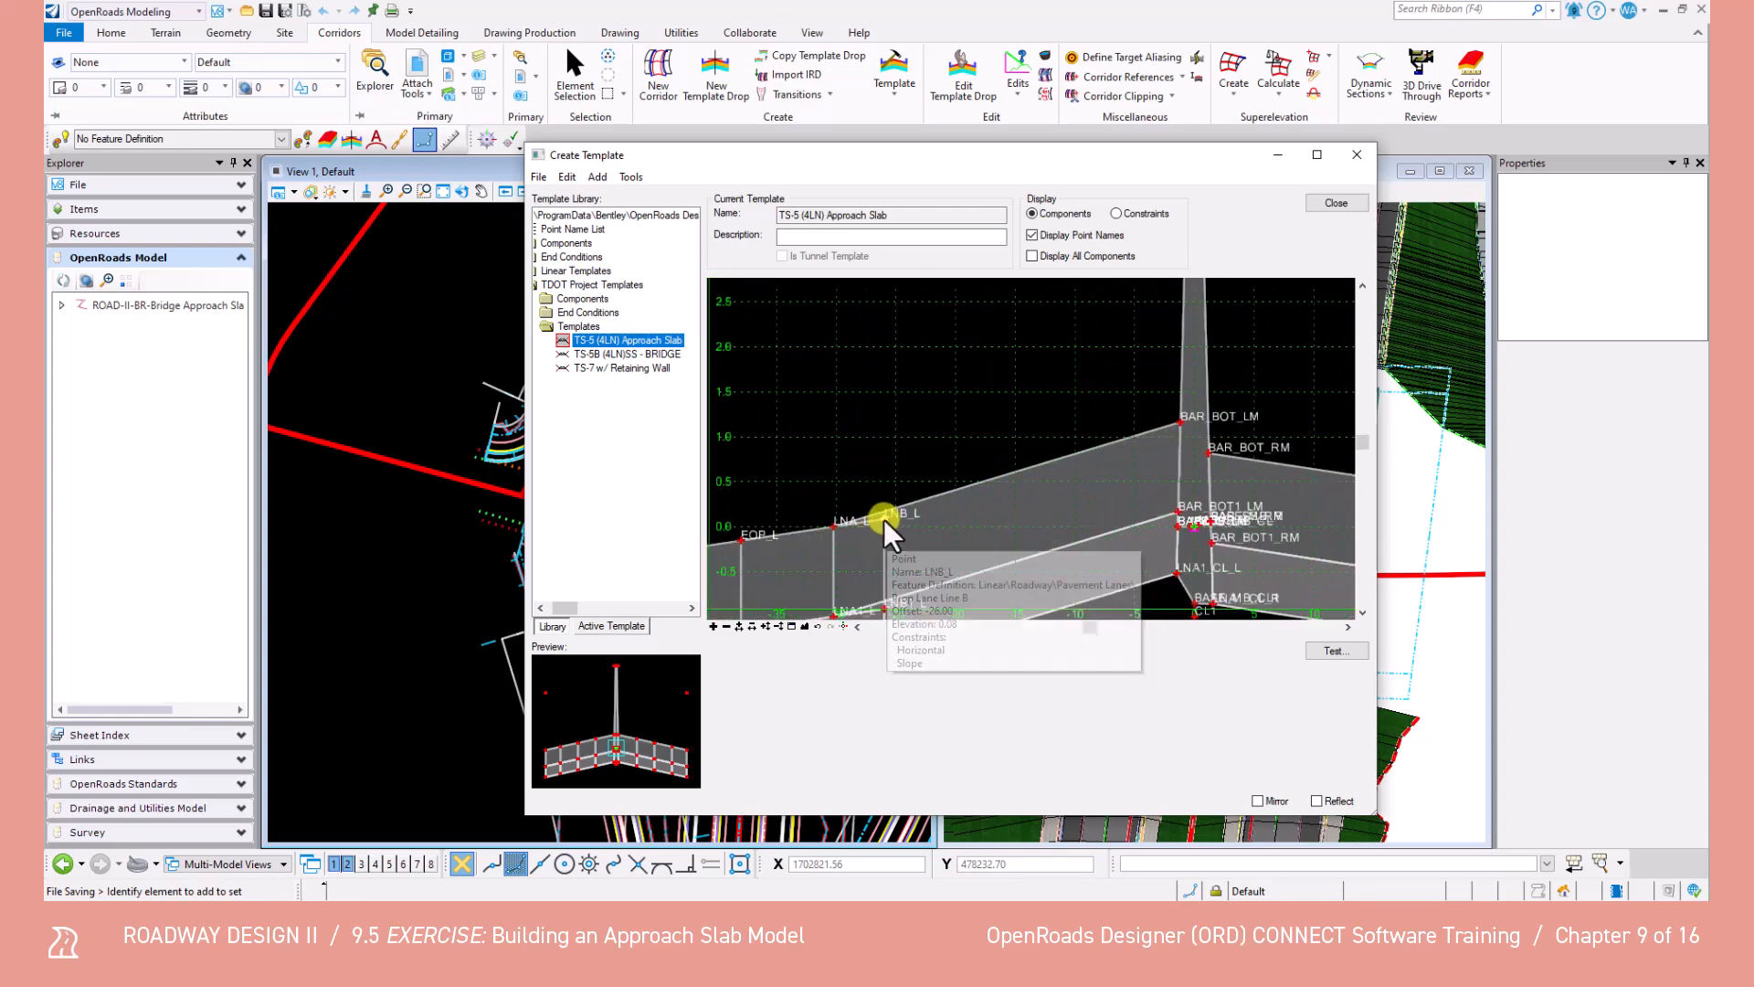
double_click(886, 521)
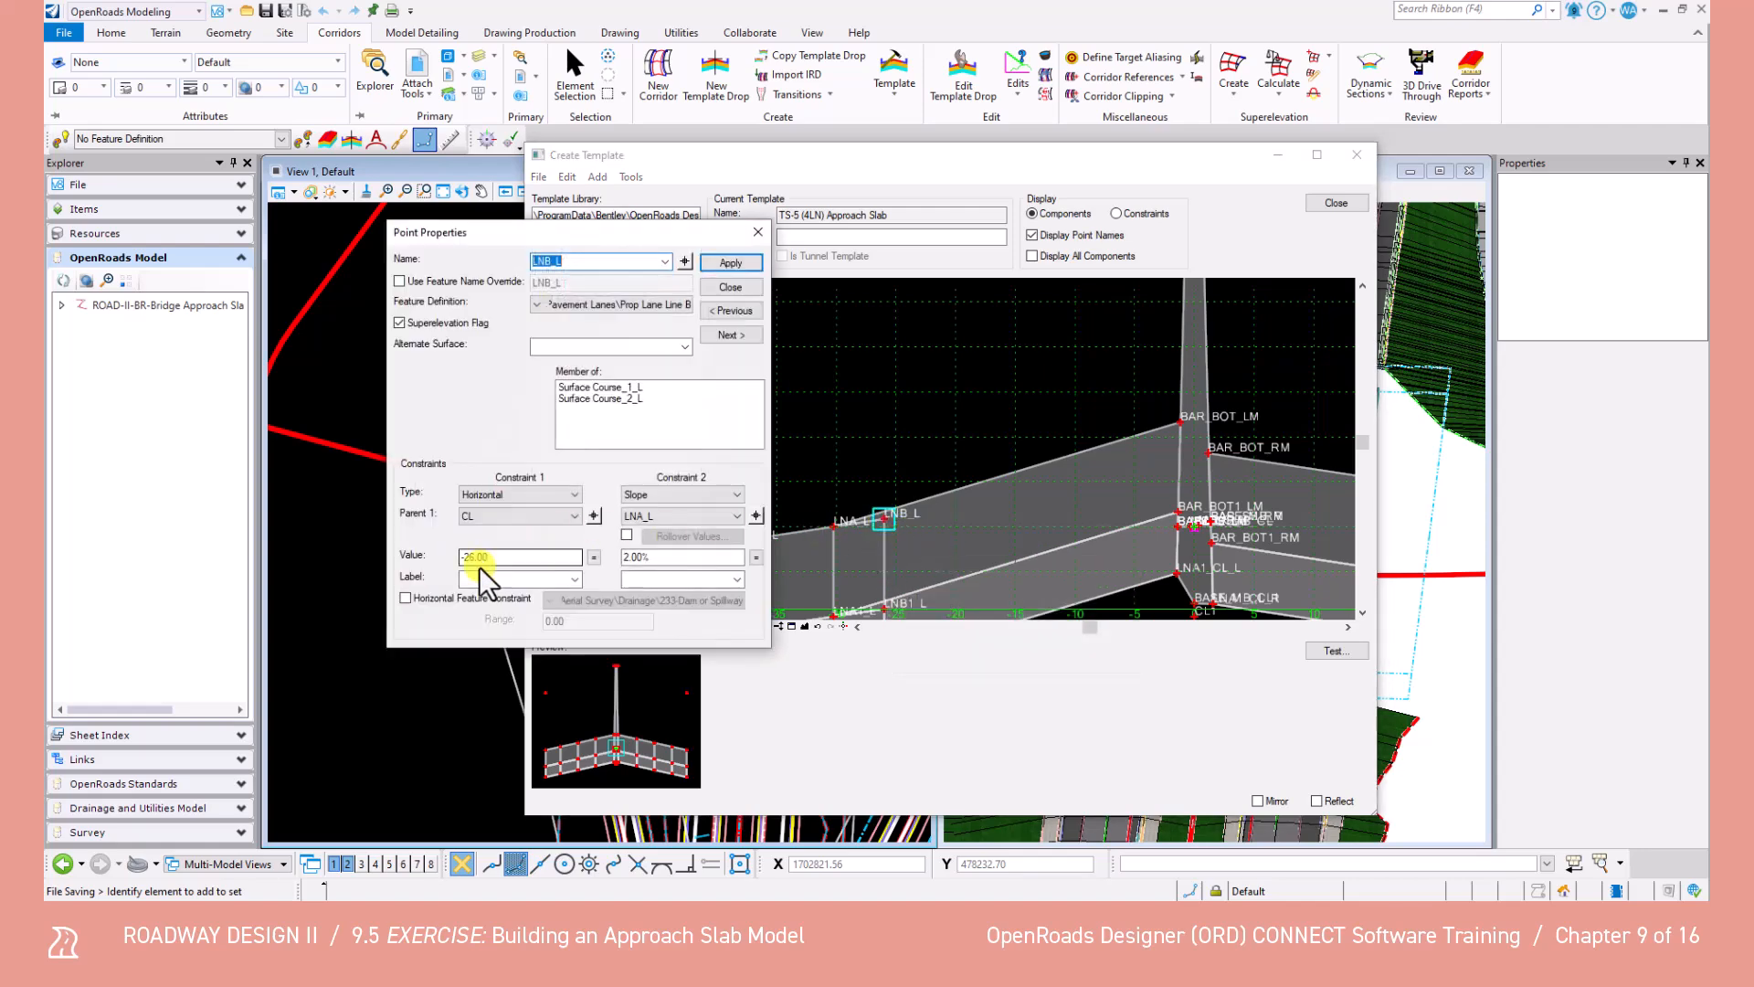
type("-42.23")
left_click(702, 558)
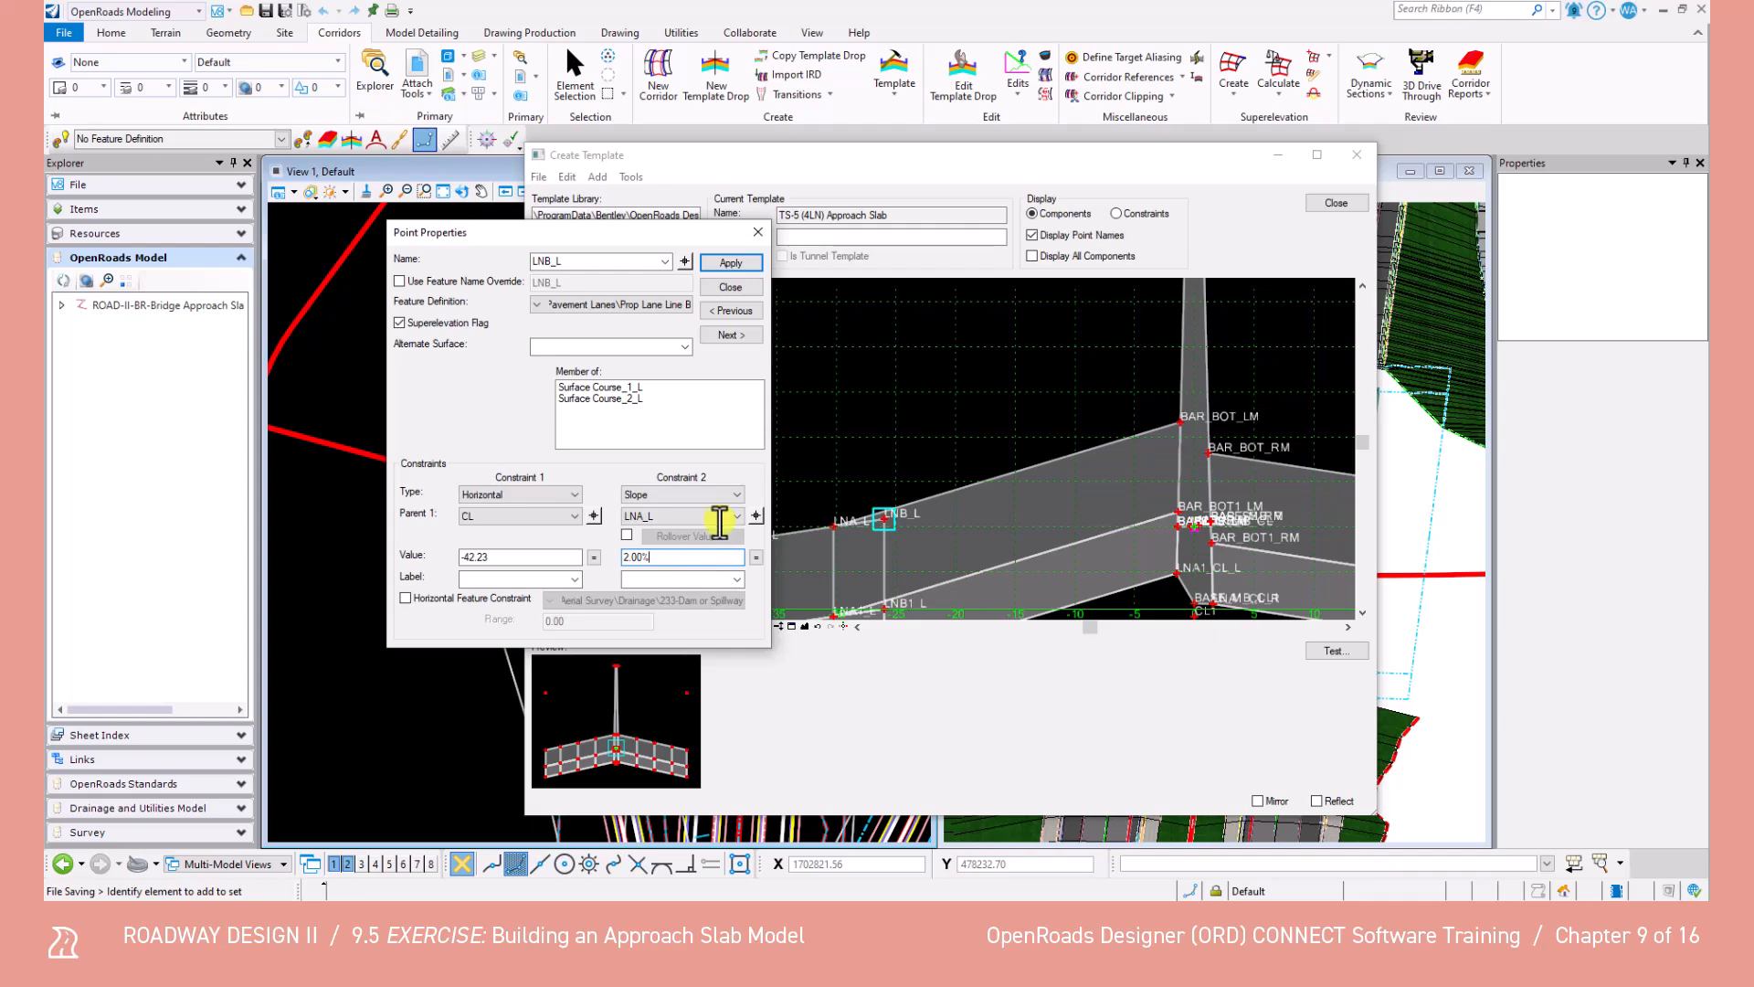
left_click(722, 289)
left_click(925, 479)
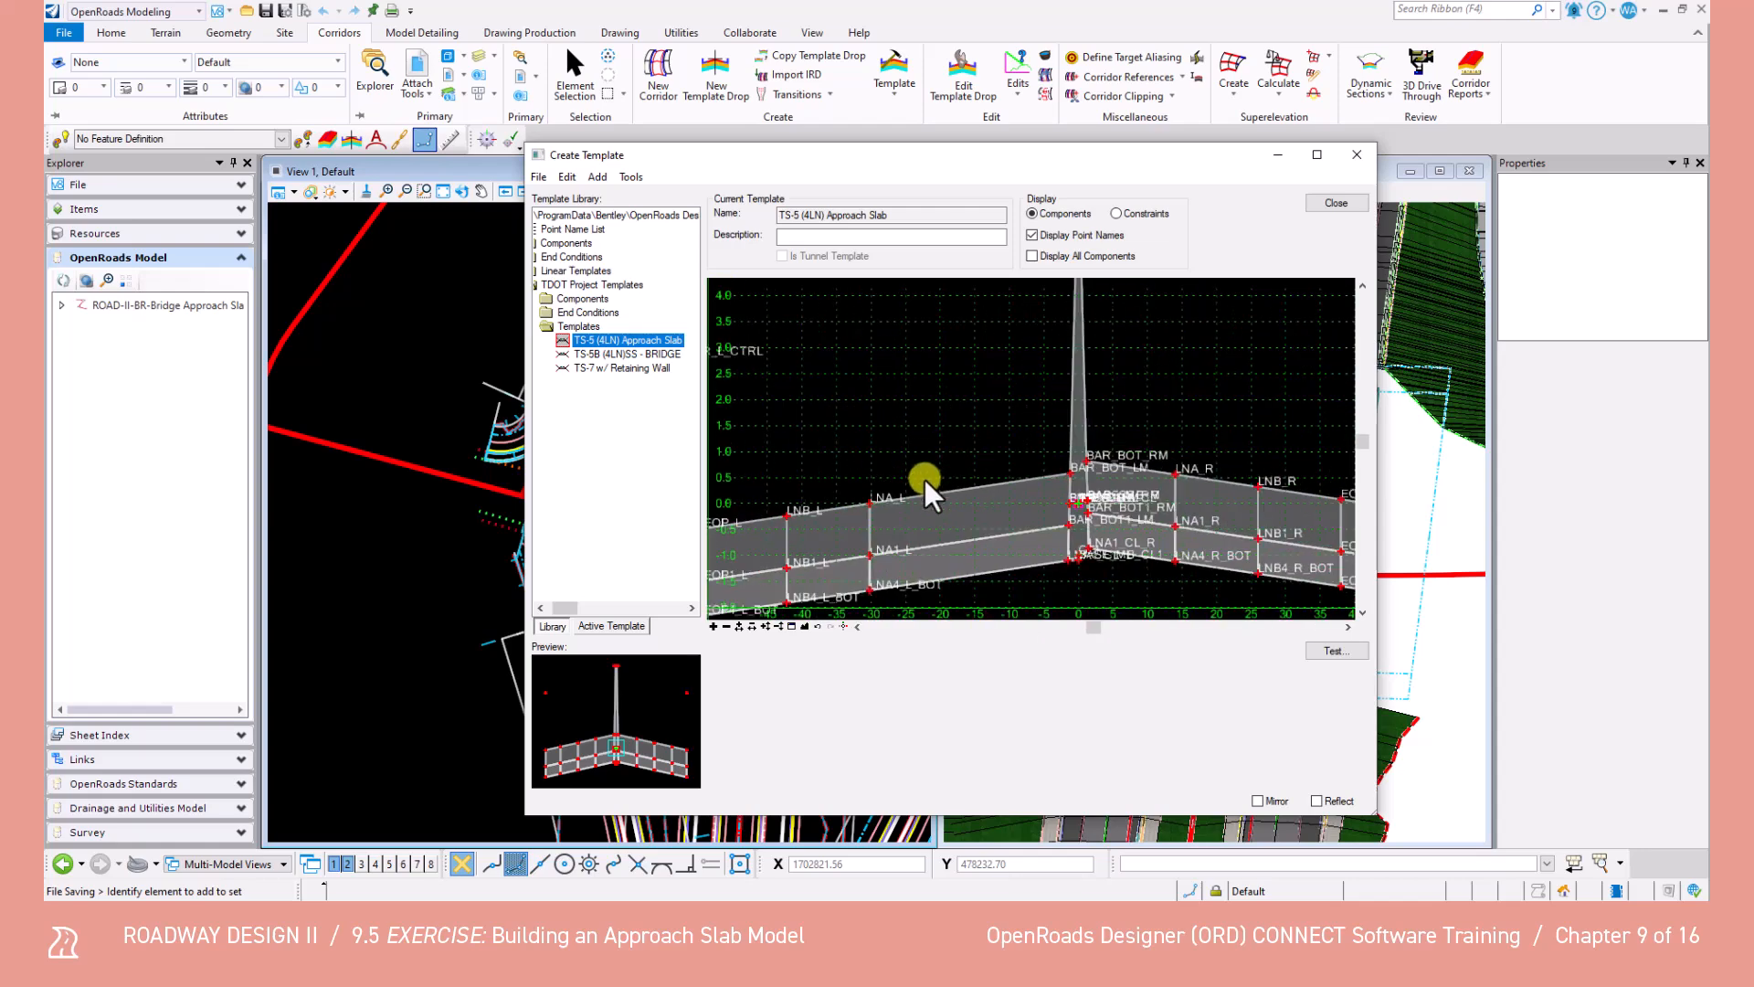
In the TS-5 (4LN) Approach Slab template, set point LNA_R's horizontal constraint to 30.23 and its slope constraint to 0%.
scroll(925, 479, "down", 2)
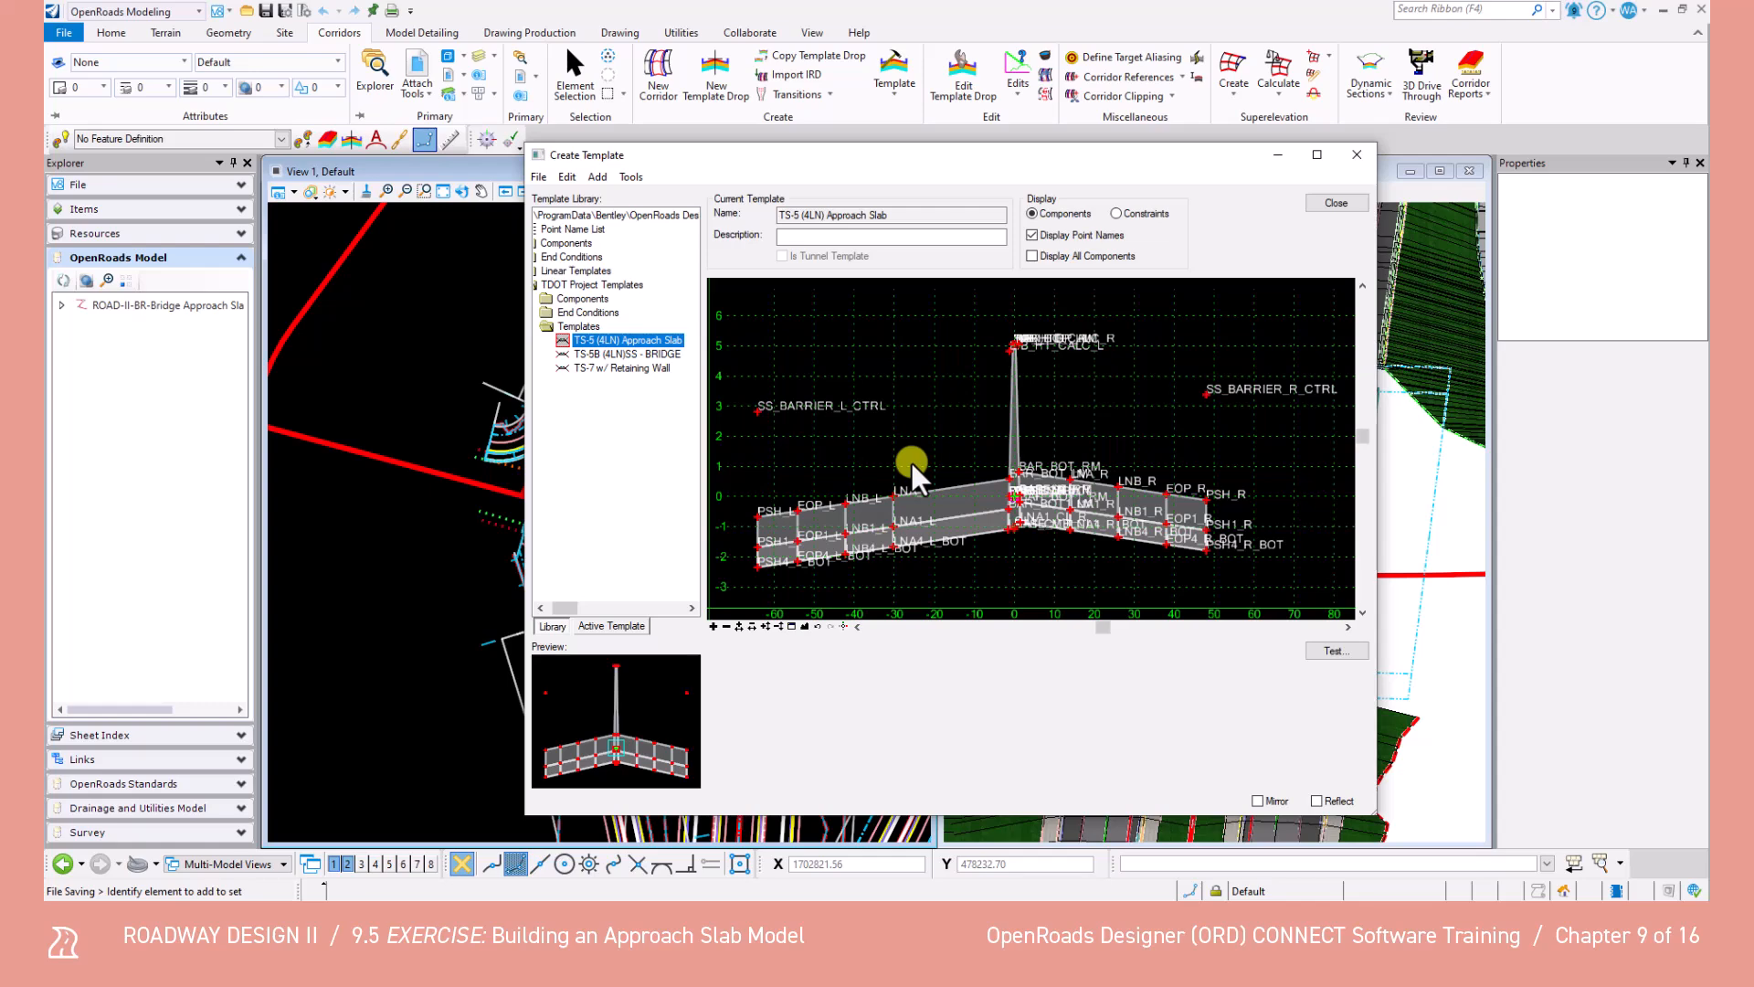
scroll(1078, 486, "up", 3)
mouse_move(1022, 473)
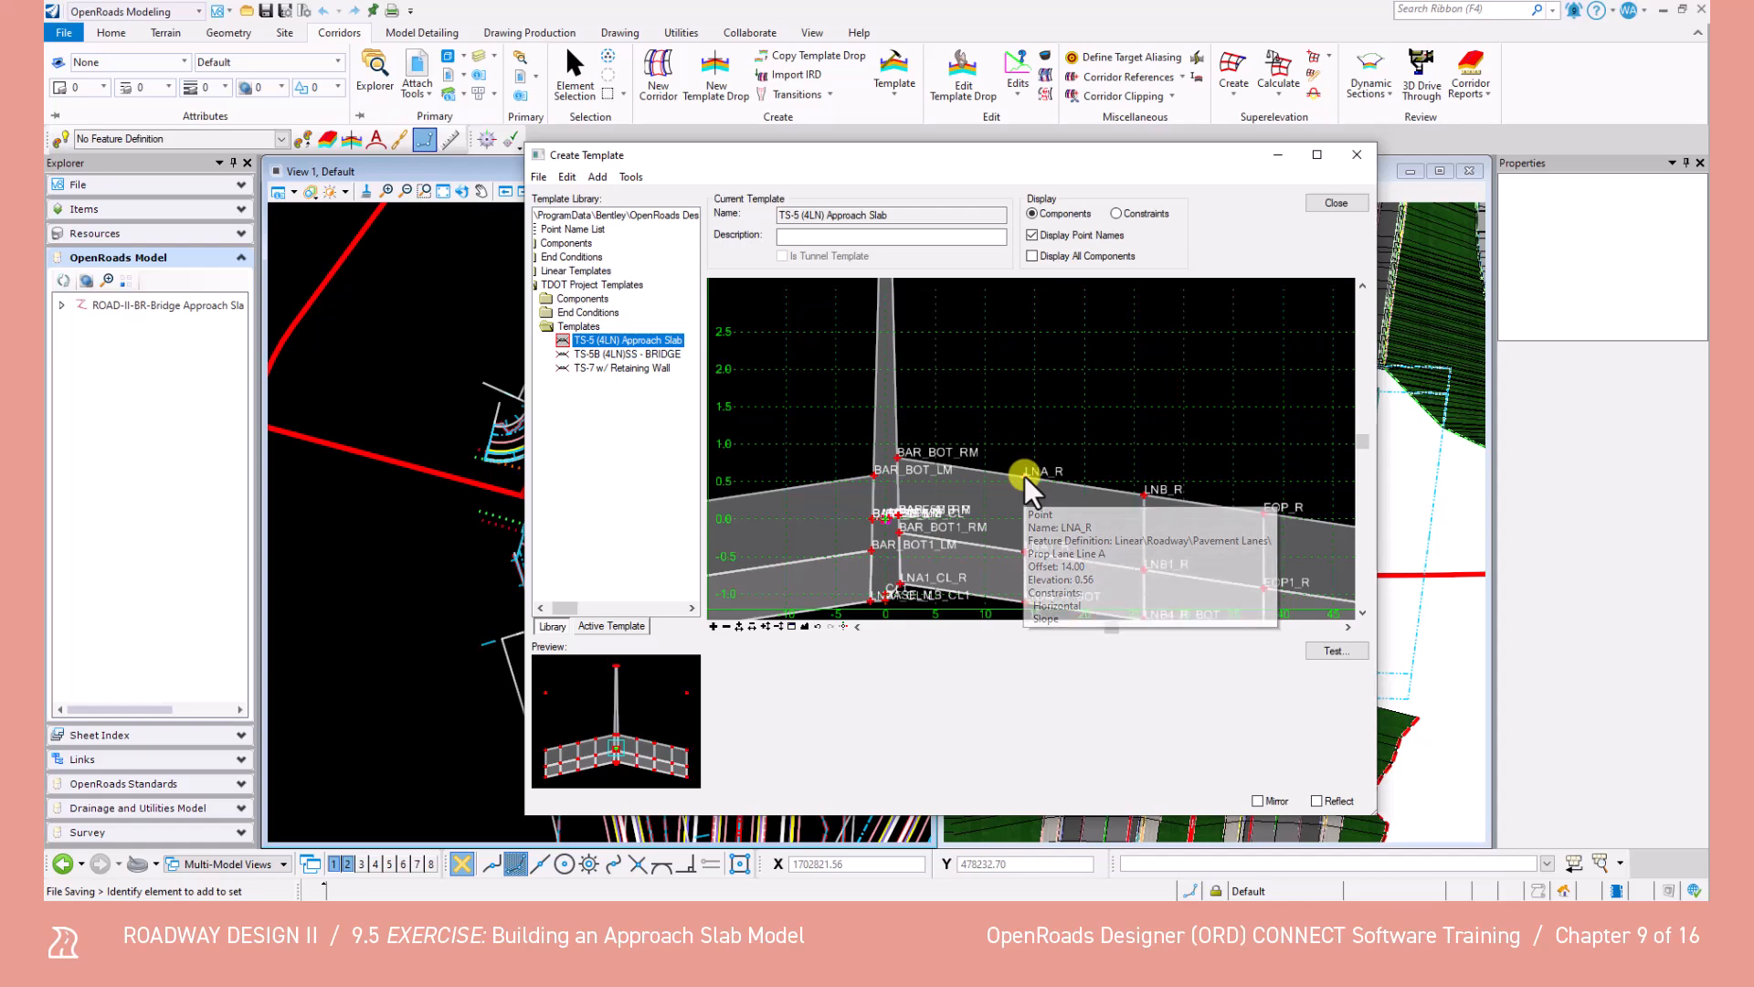
double_click(1023, 475)
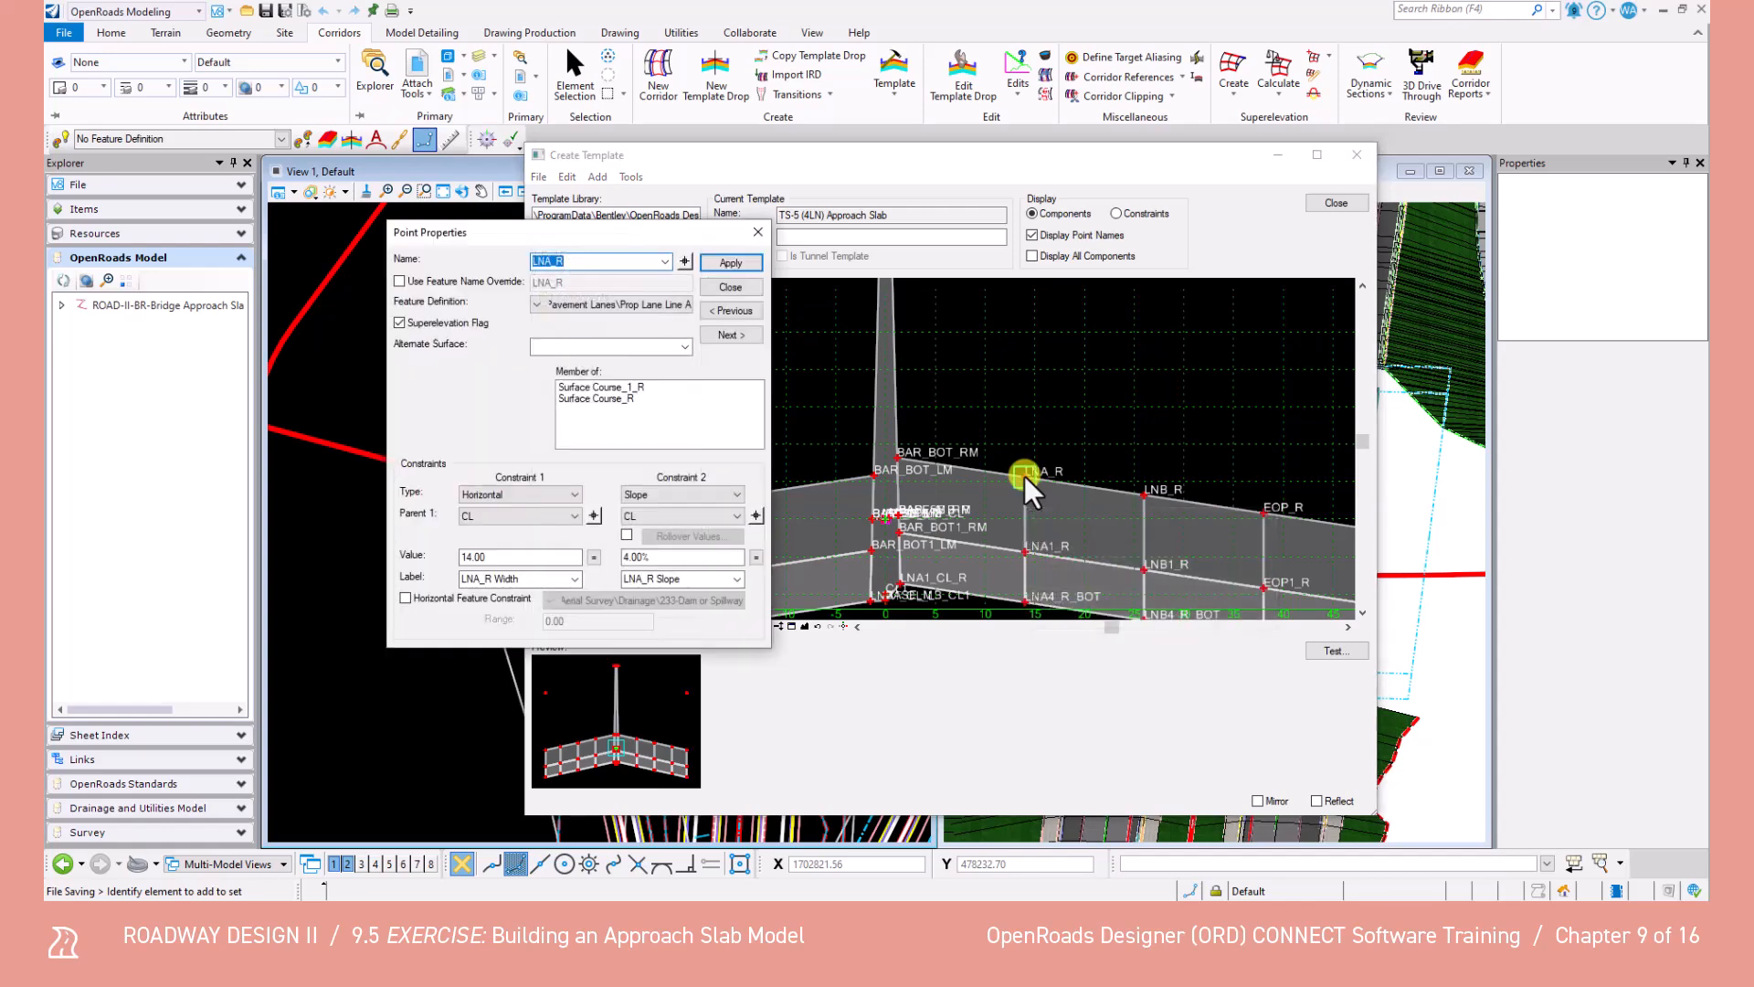
left_click_drag(514, 557, 416, 555)
type("30.23")
key("Tab")
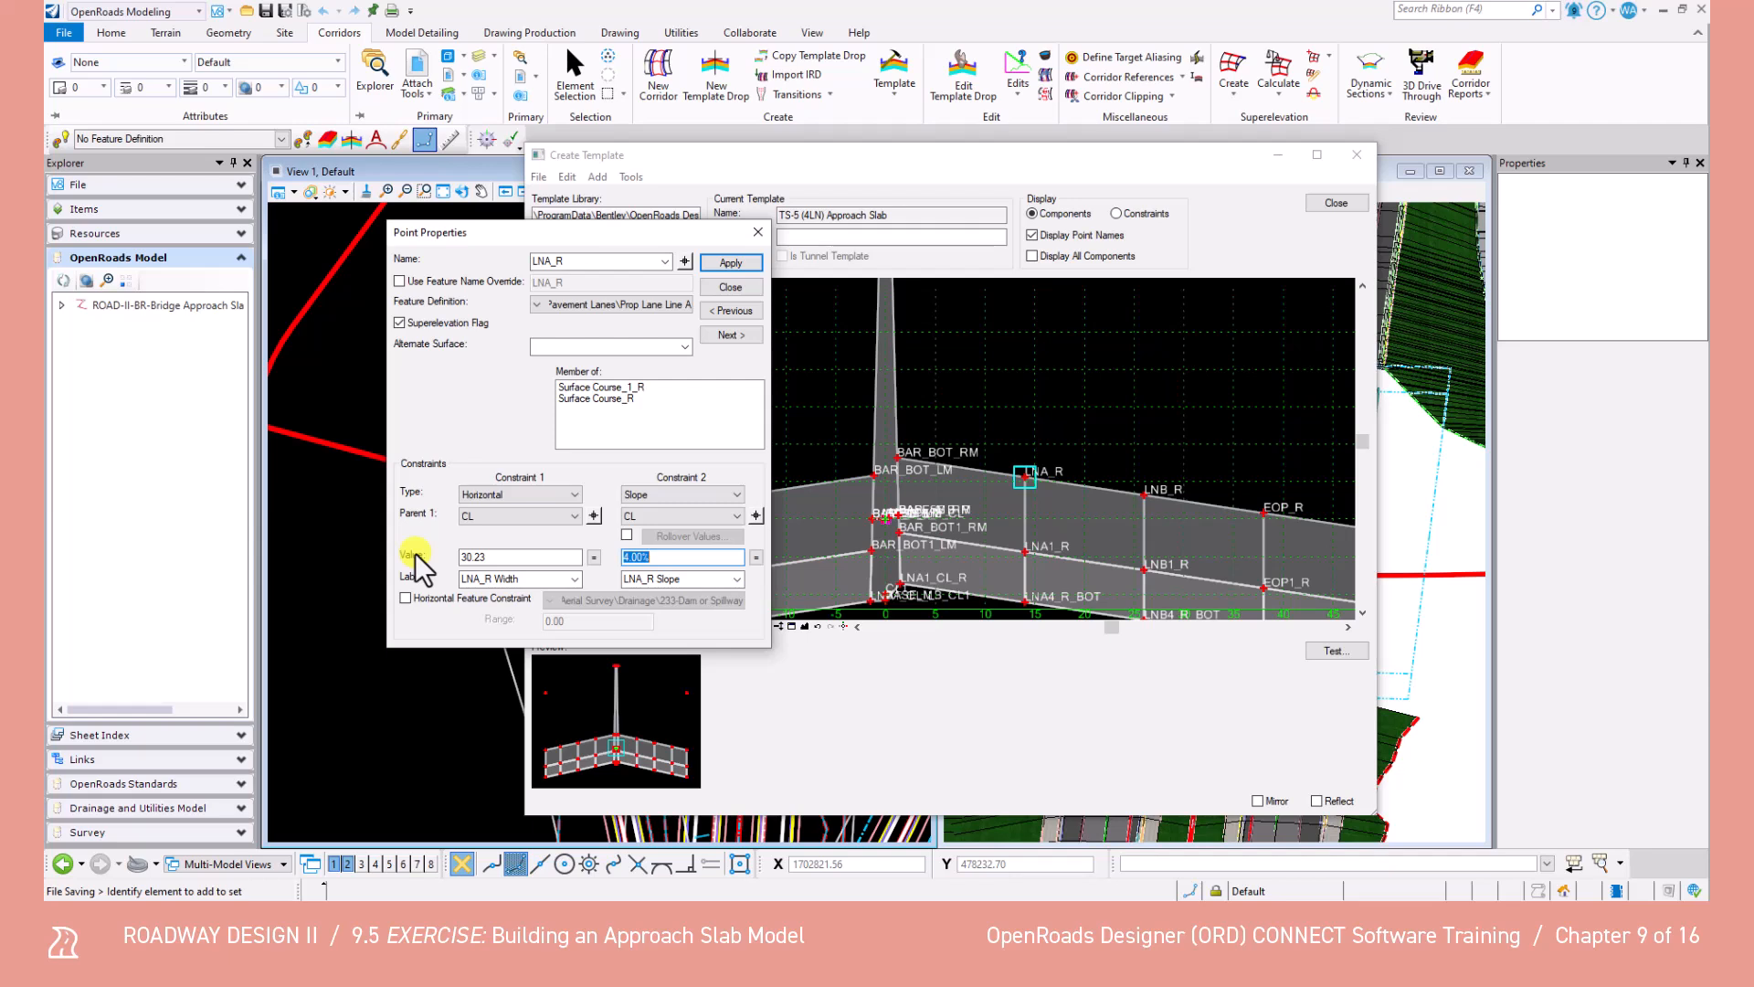
type("0")
key("Tab")
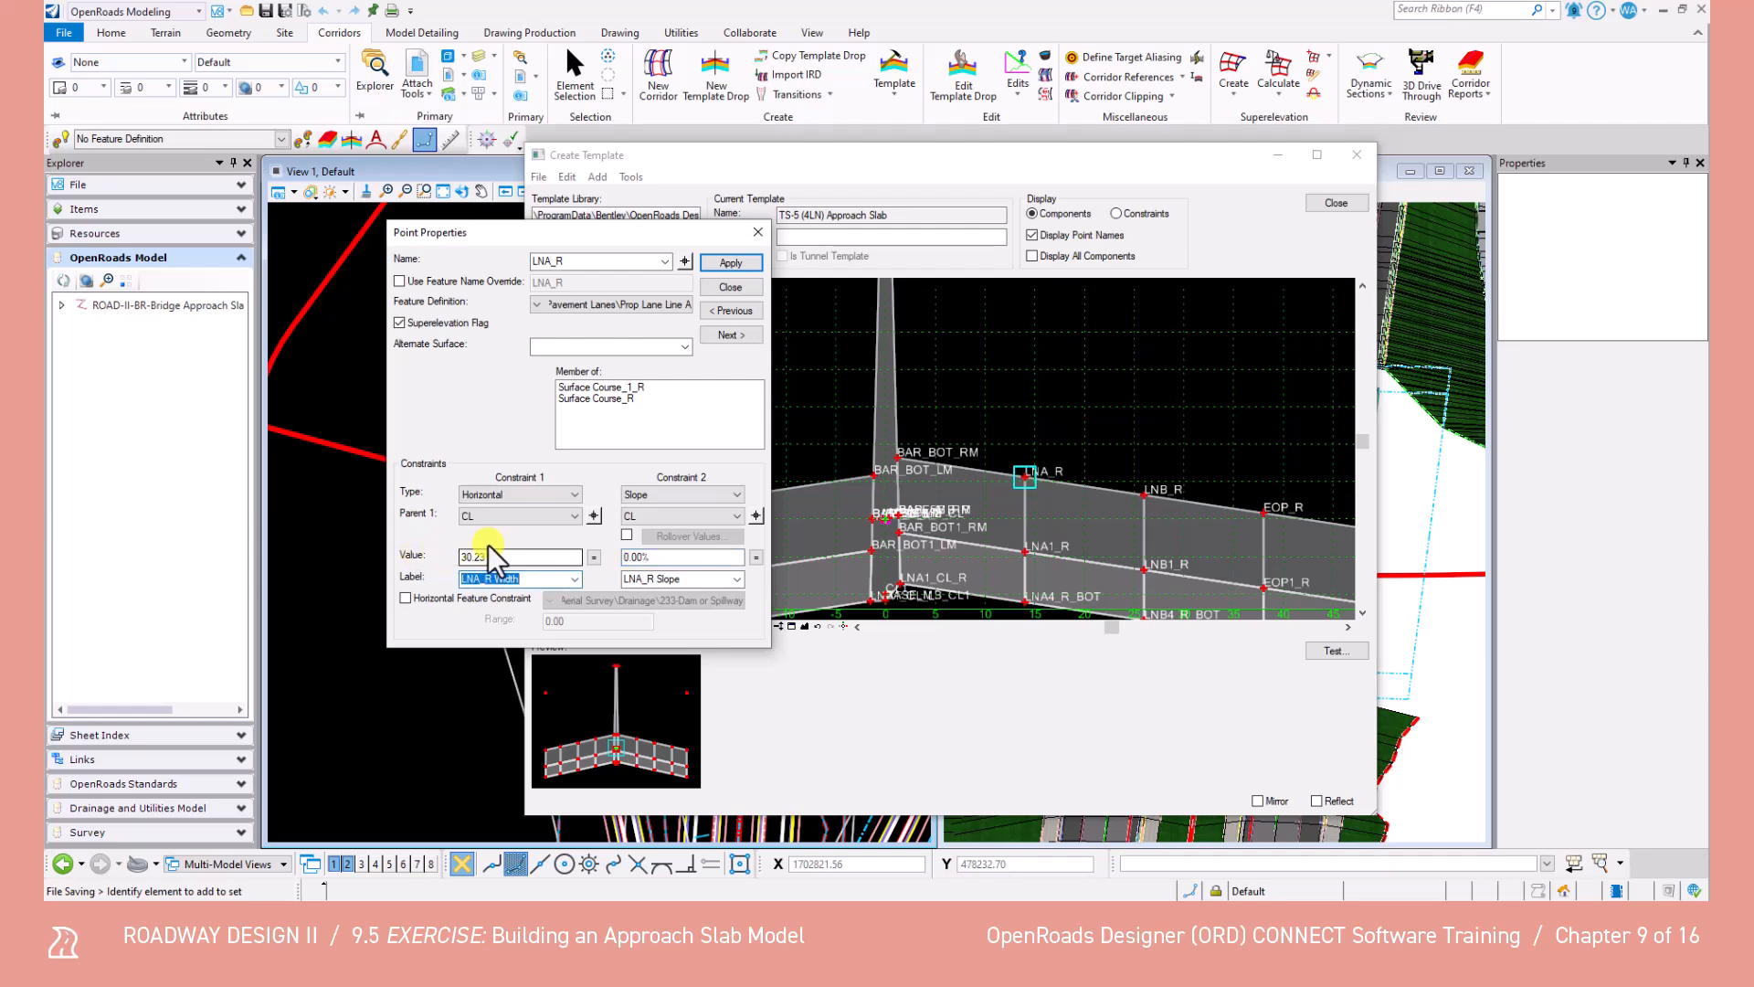
left_click(729, 262)
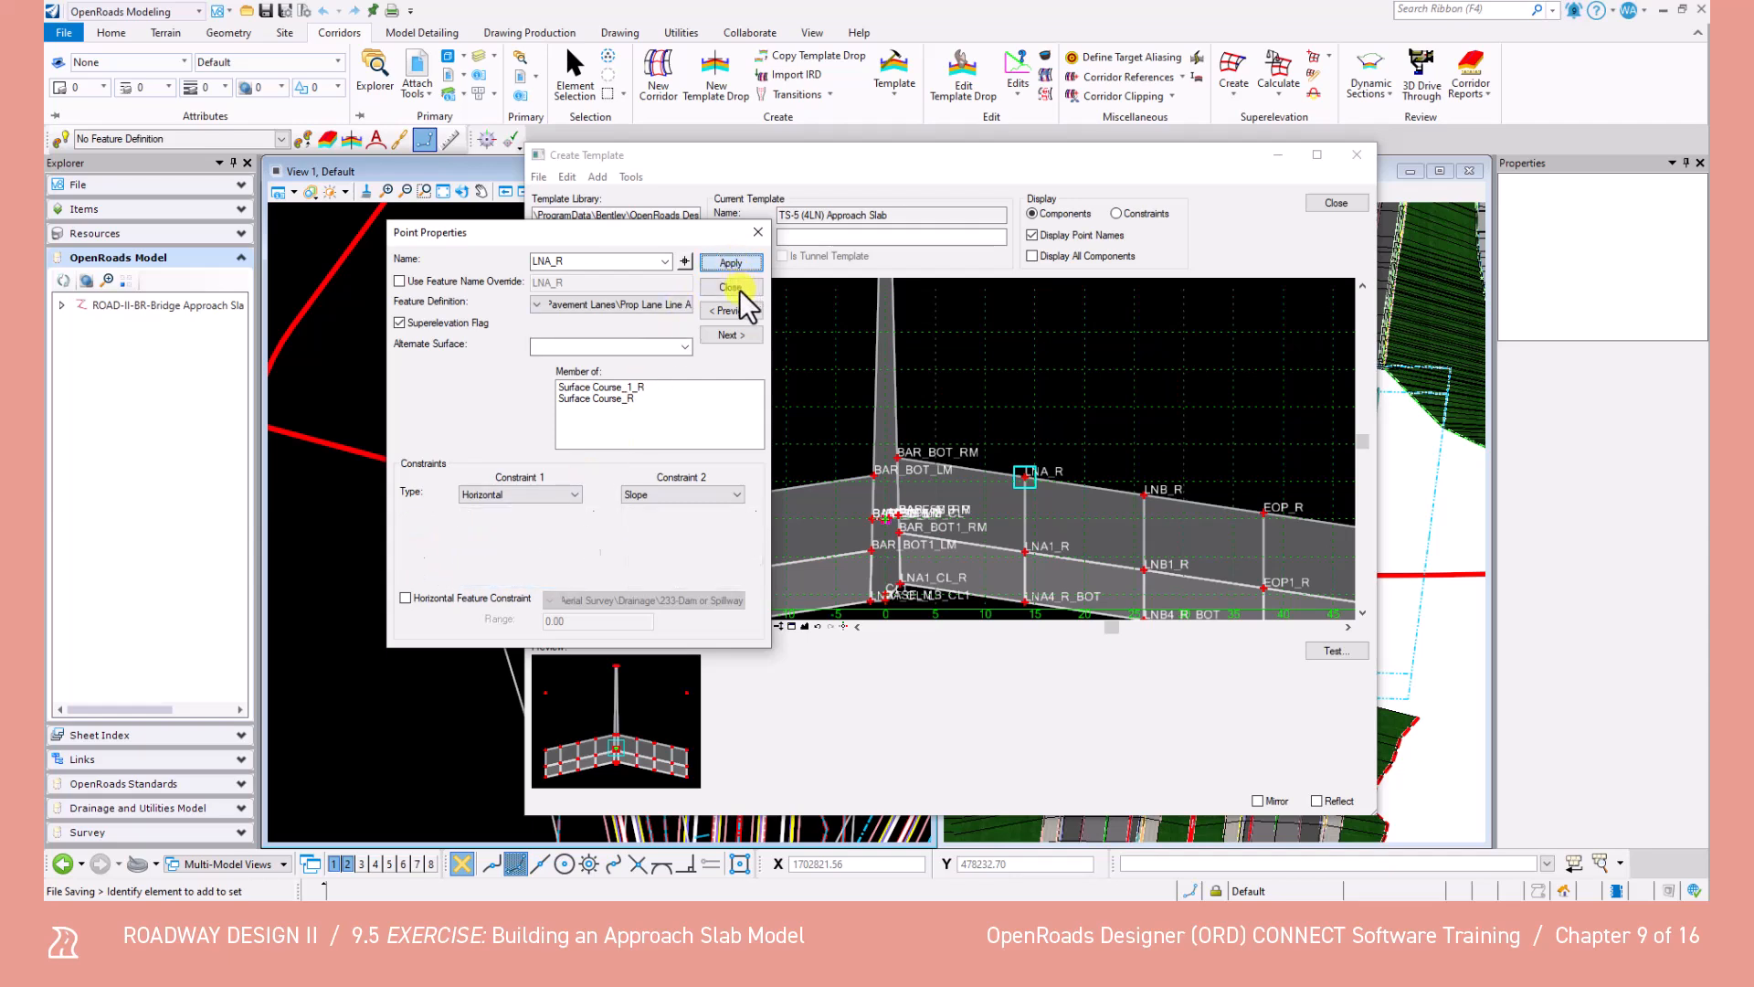
left_click(738, 289)
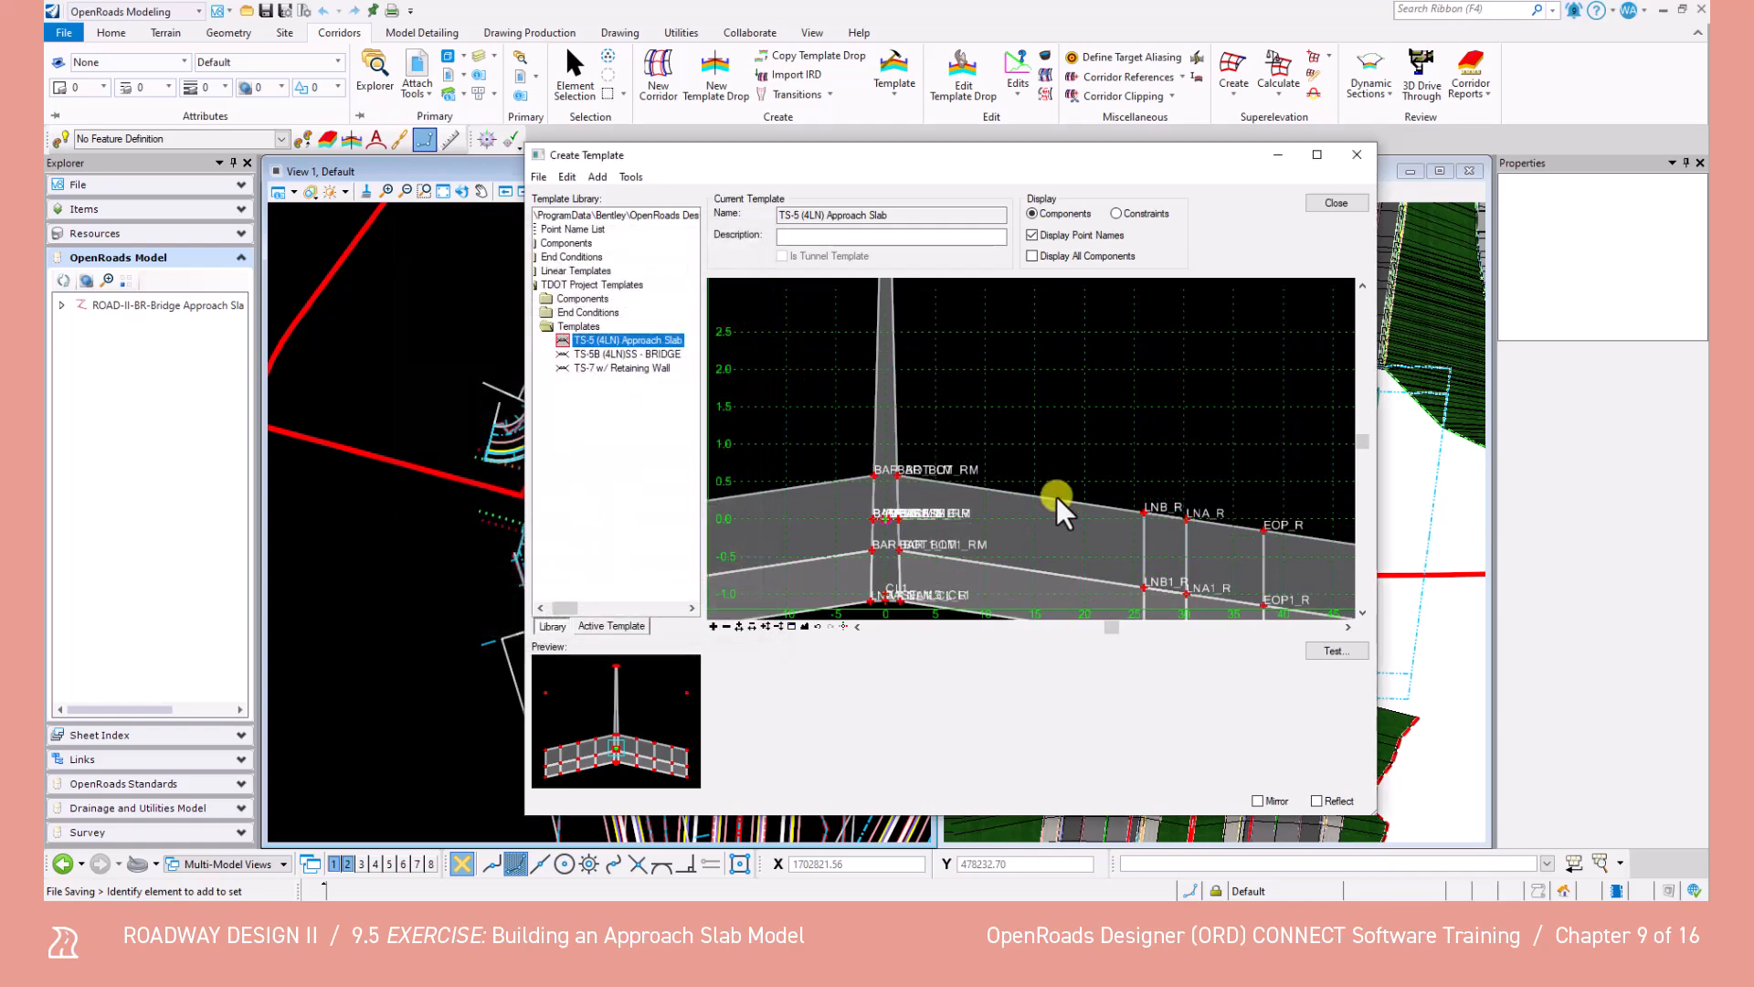
Set point LNB_R's horizontal constraint to 42.23 in the approach slab template.
double_click(1144, 508)
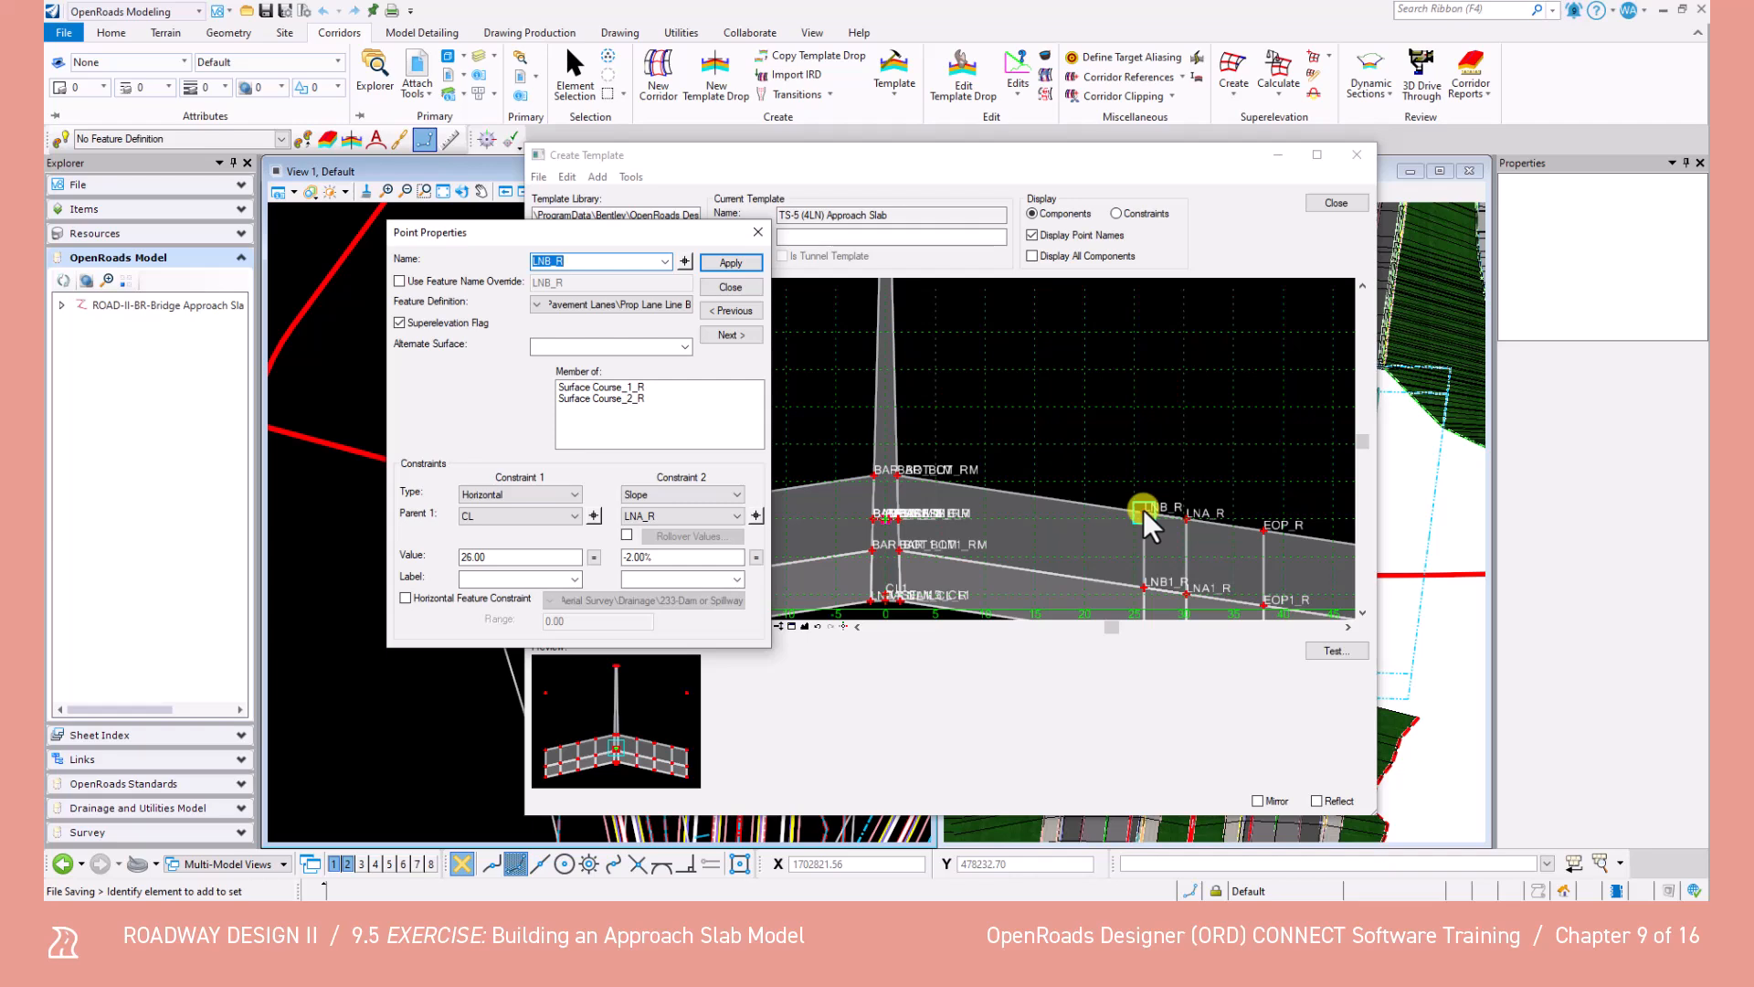
left_click_drag(491, 558, 402, 558)
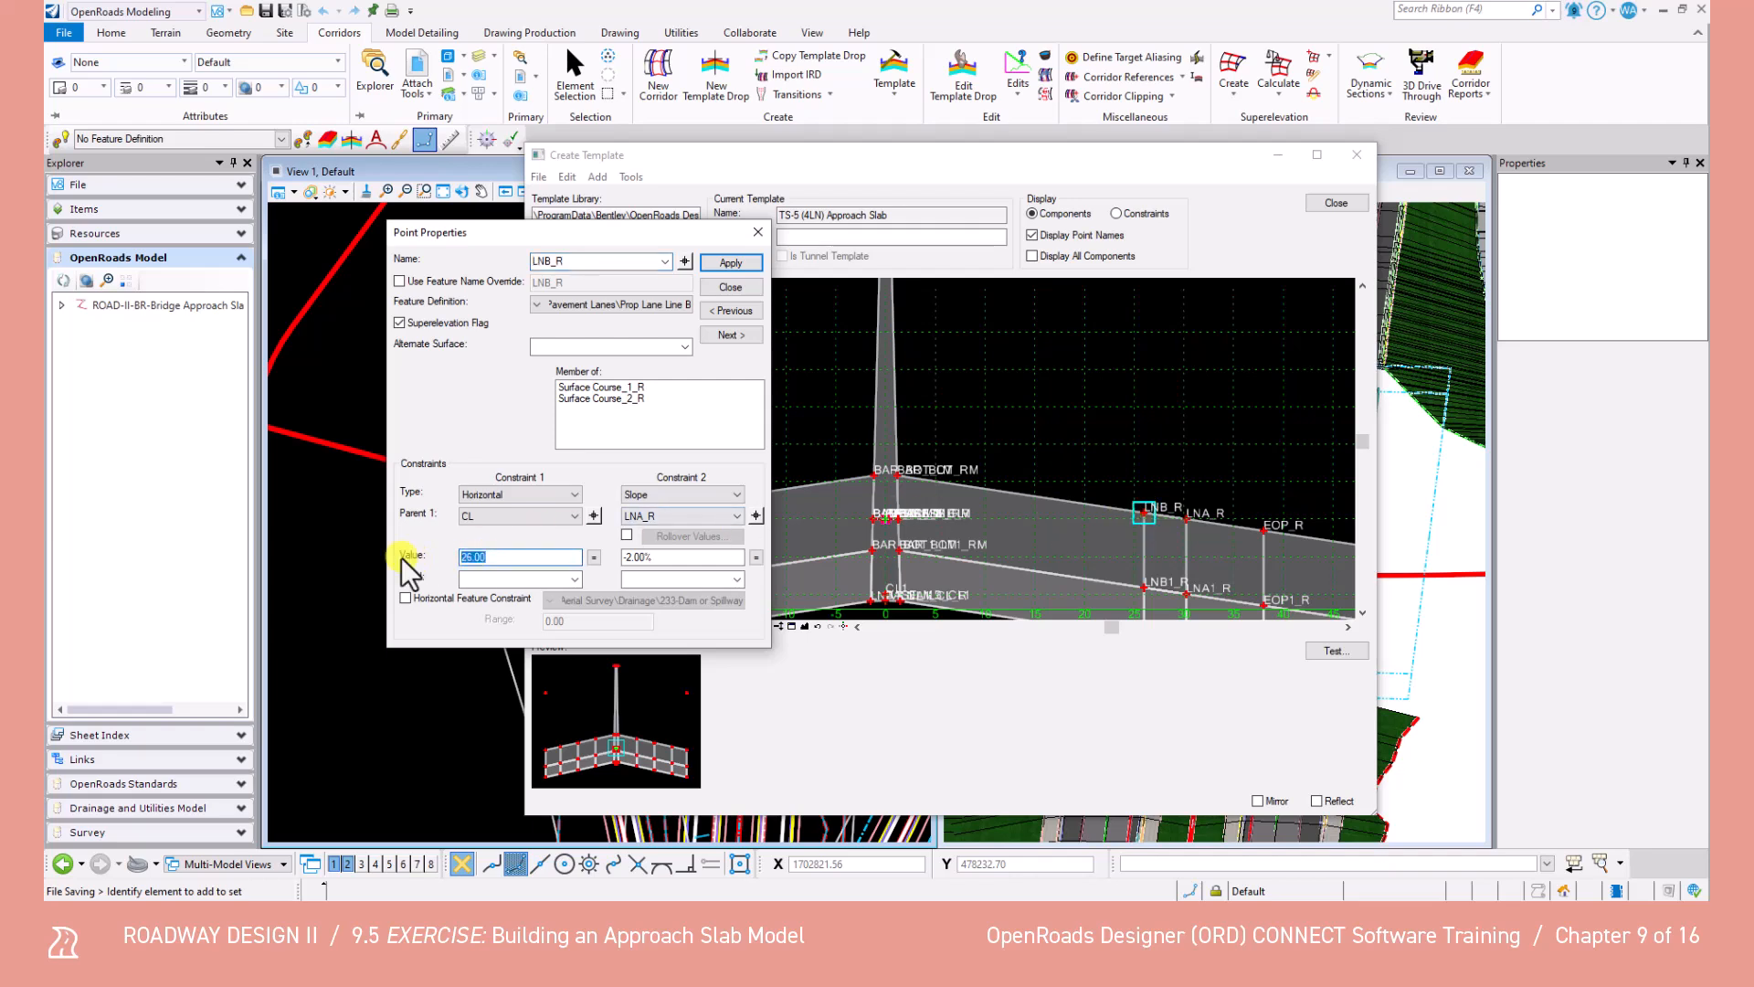
type("42.23")
key("Tab")
left_click(730, 264)
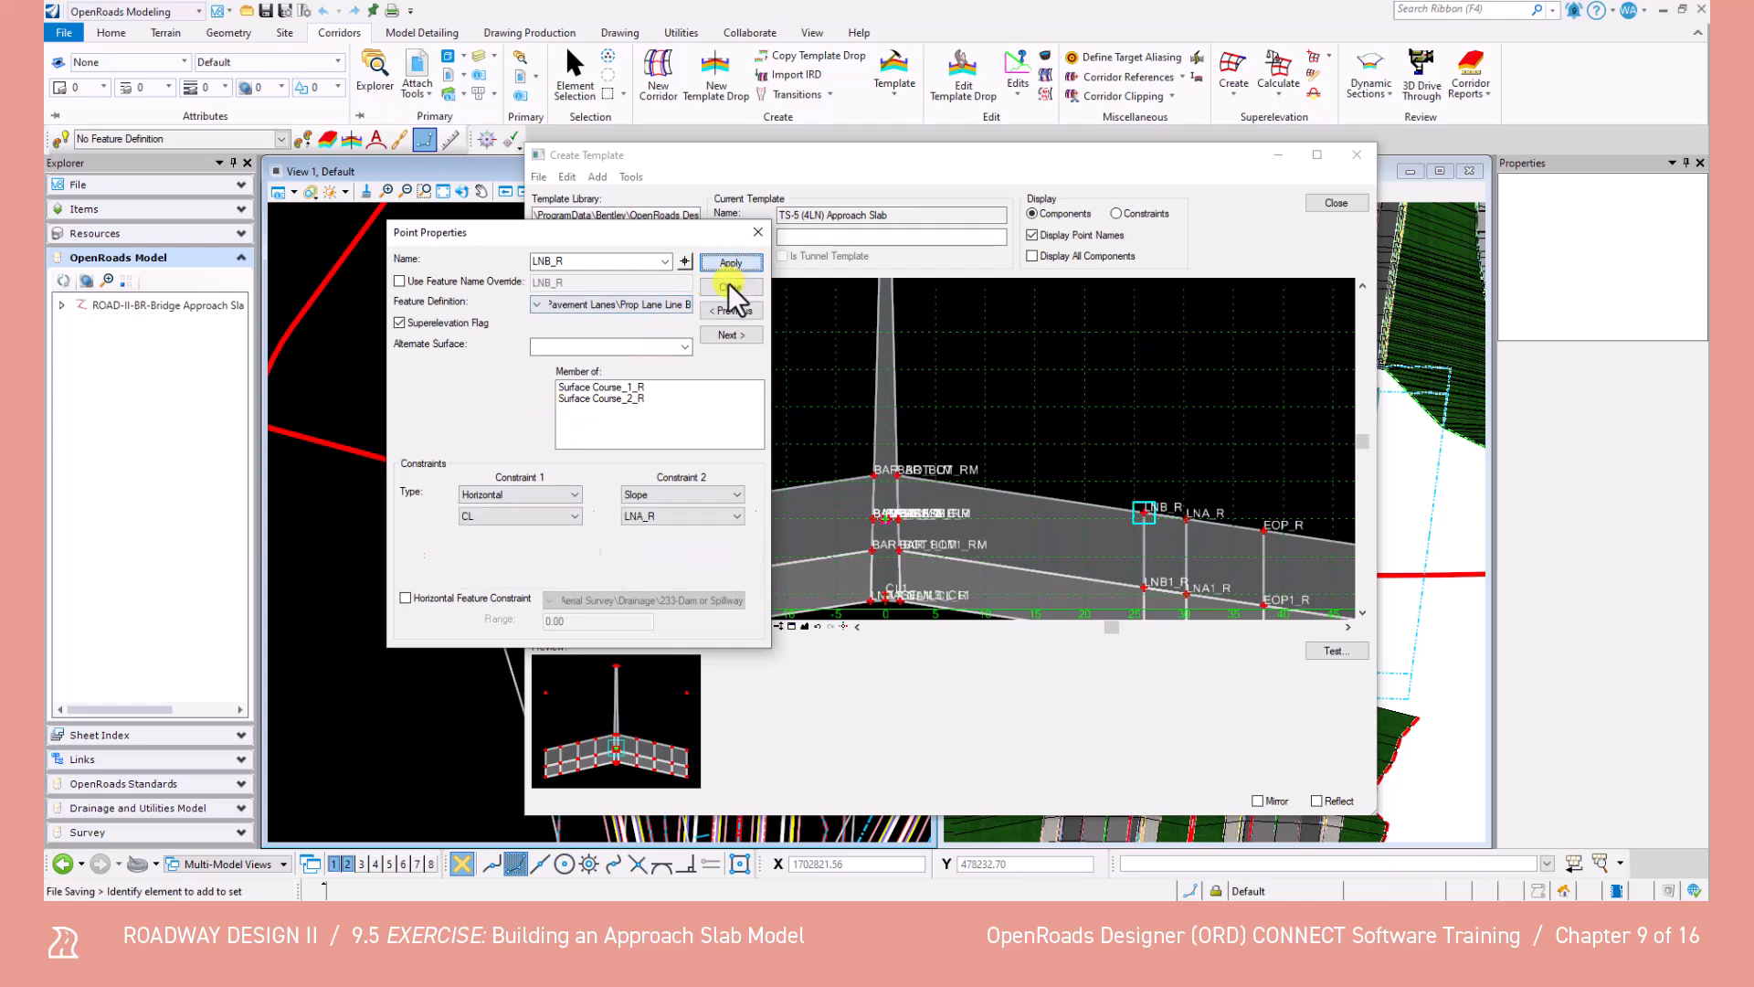
left_click(728, 285)
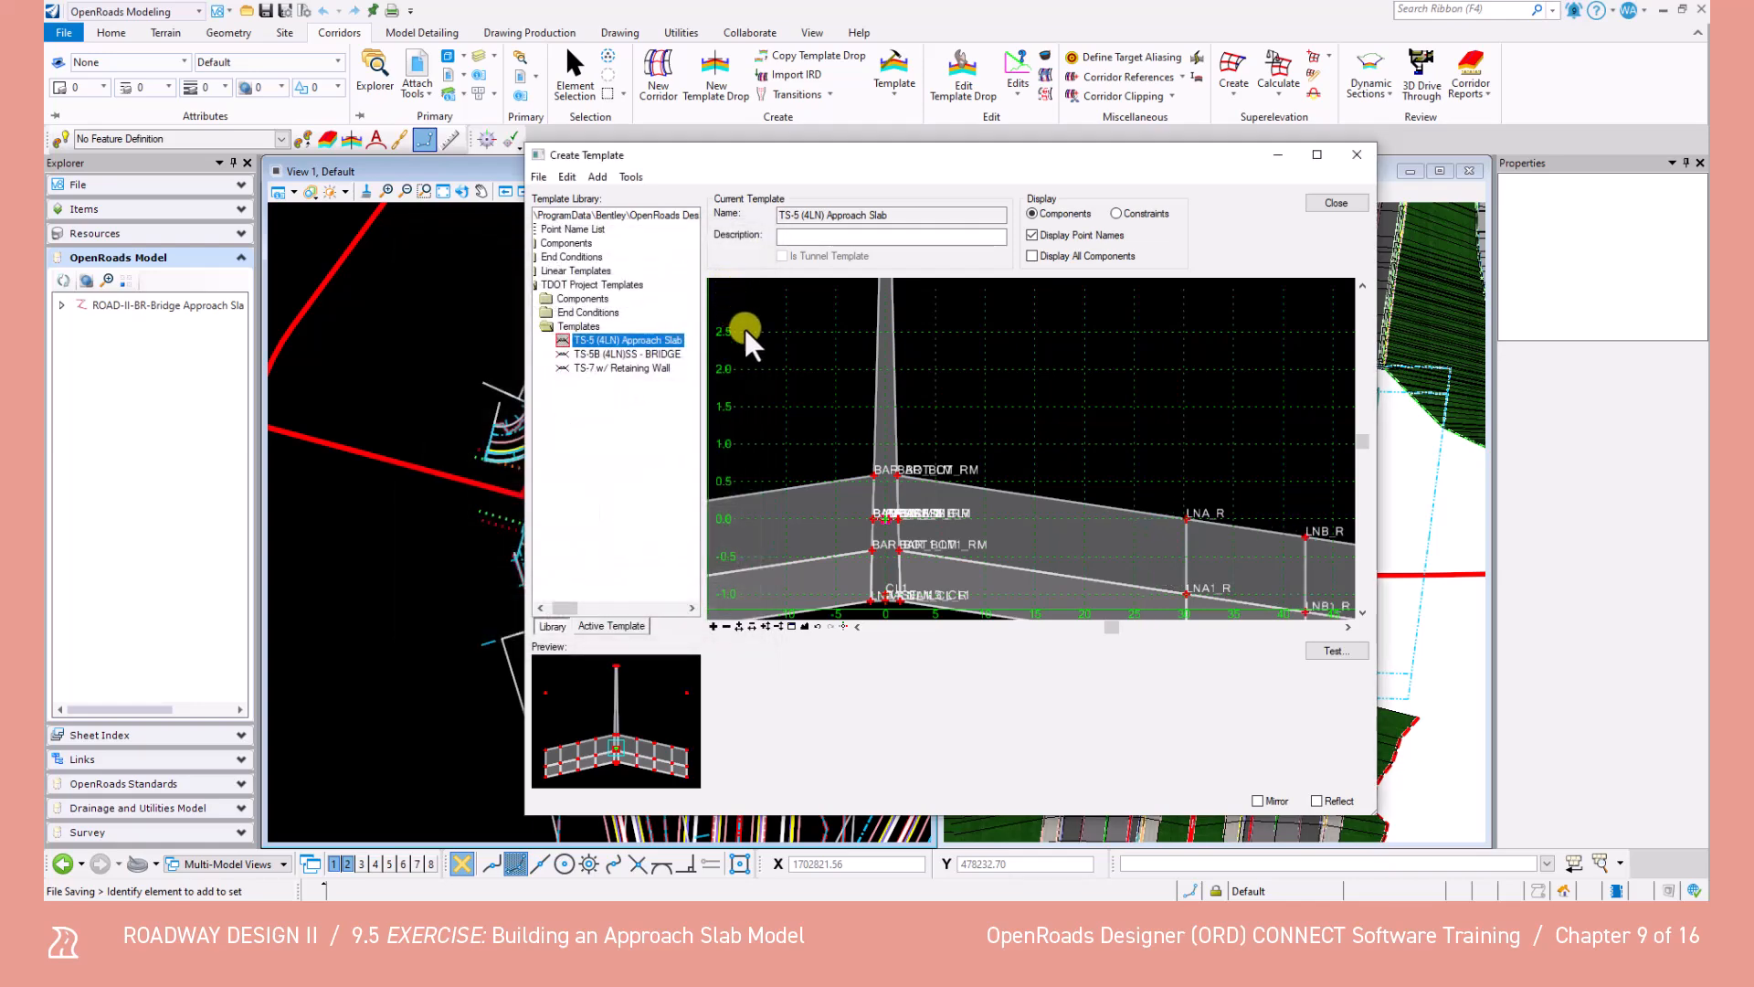
Save the template library and close the template editor.
left_click(538, 175)
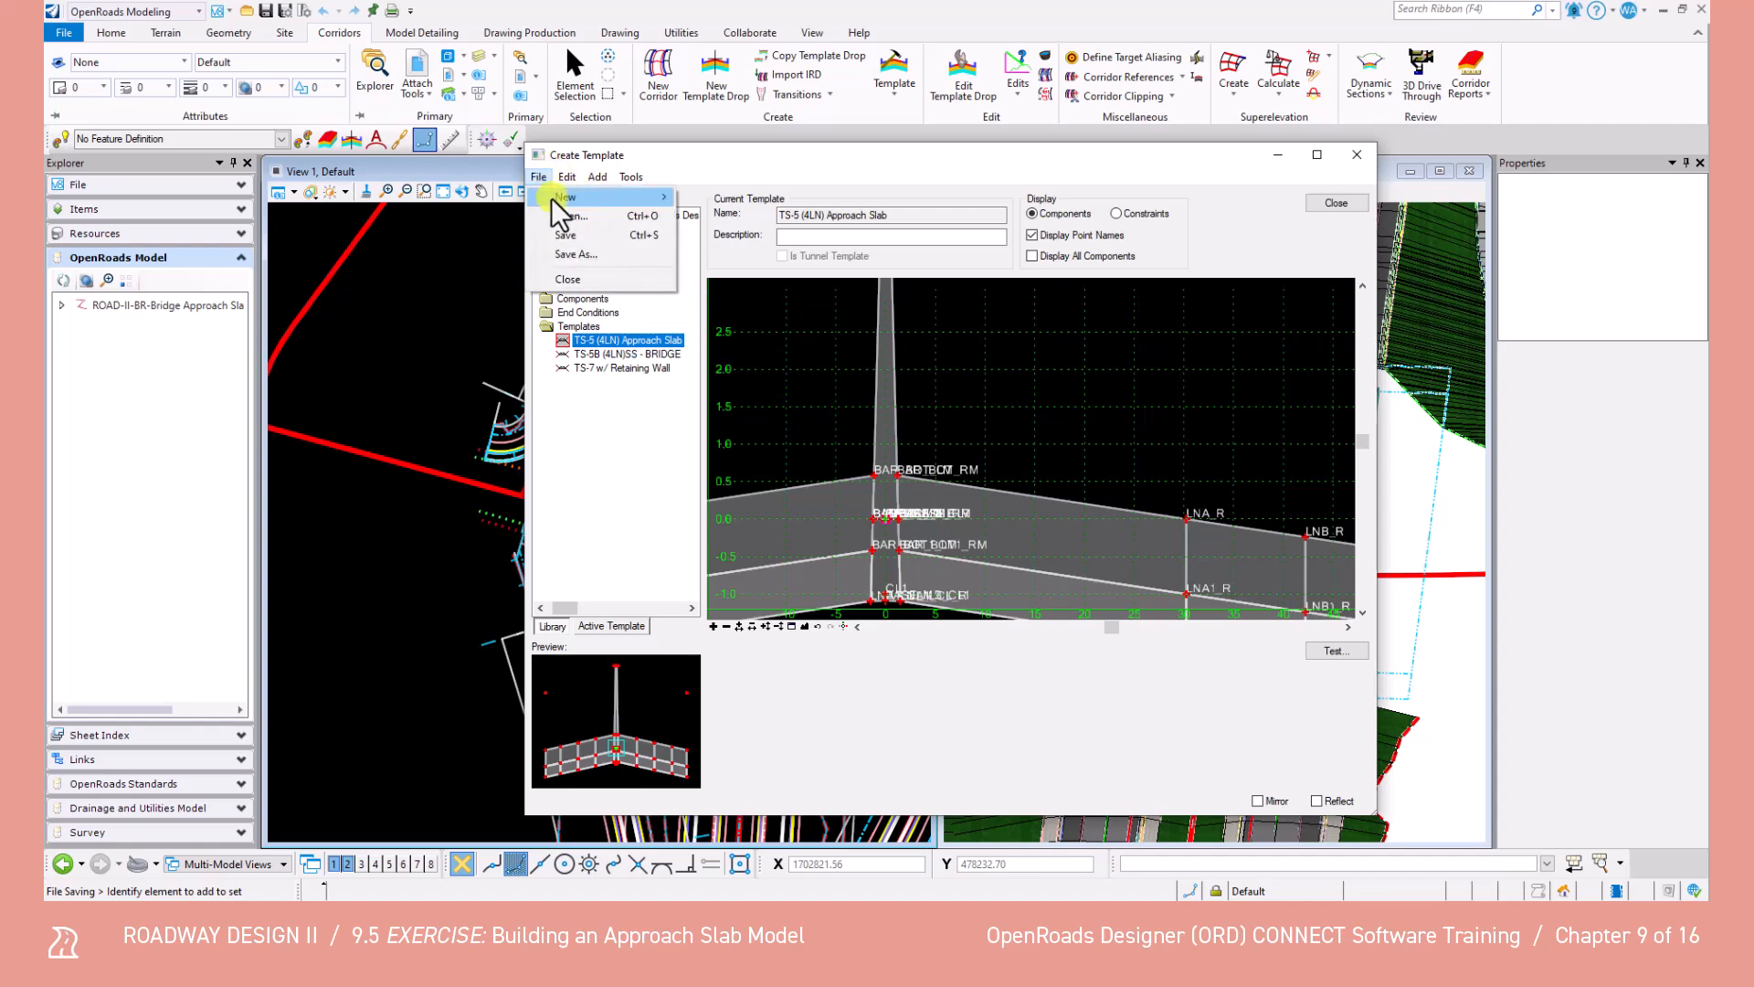
left_click(562, 232)
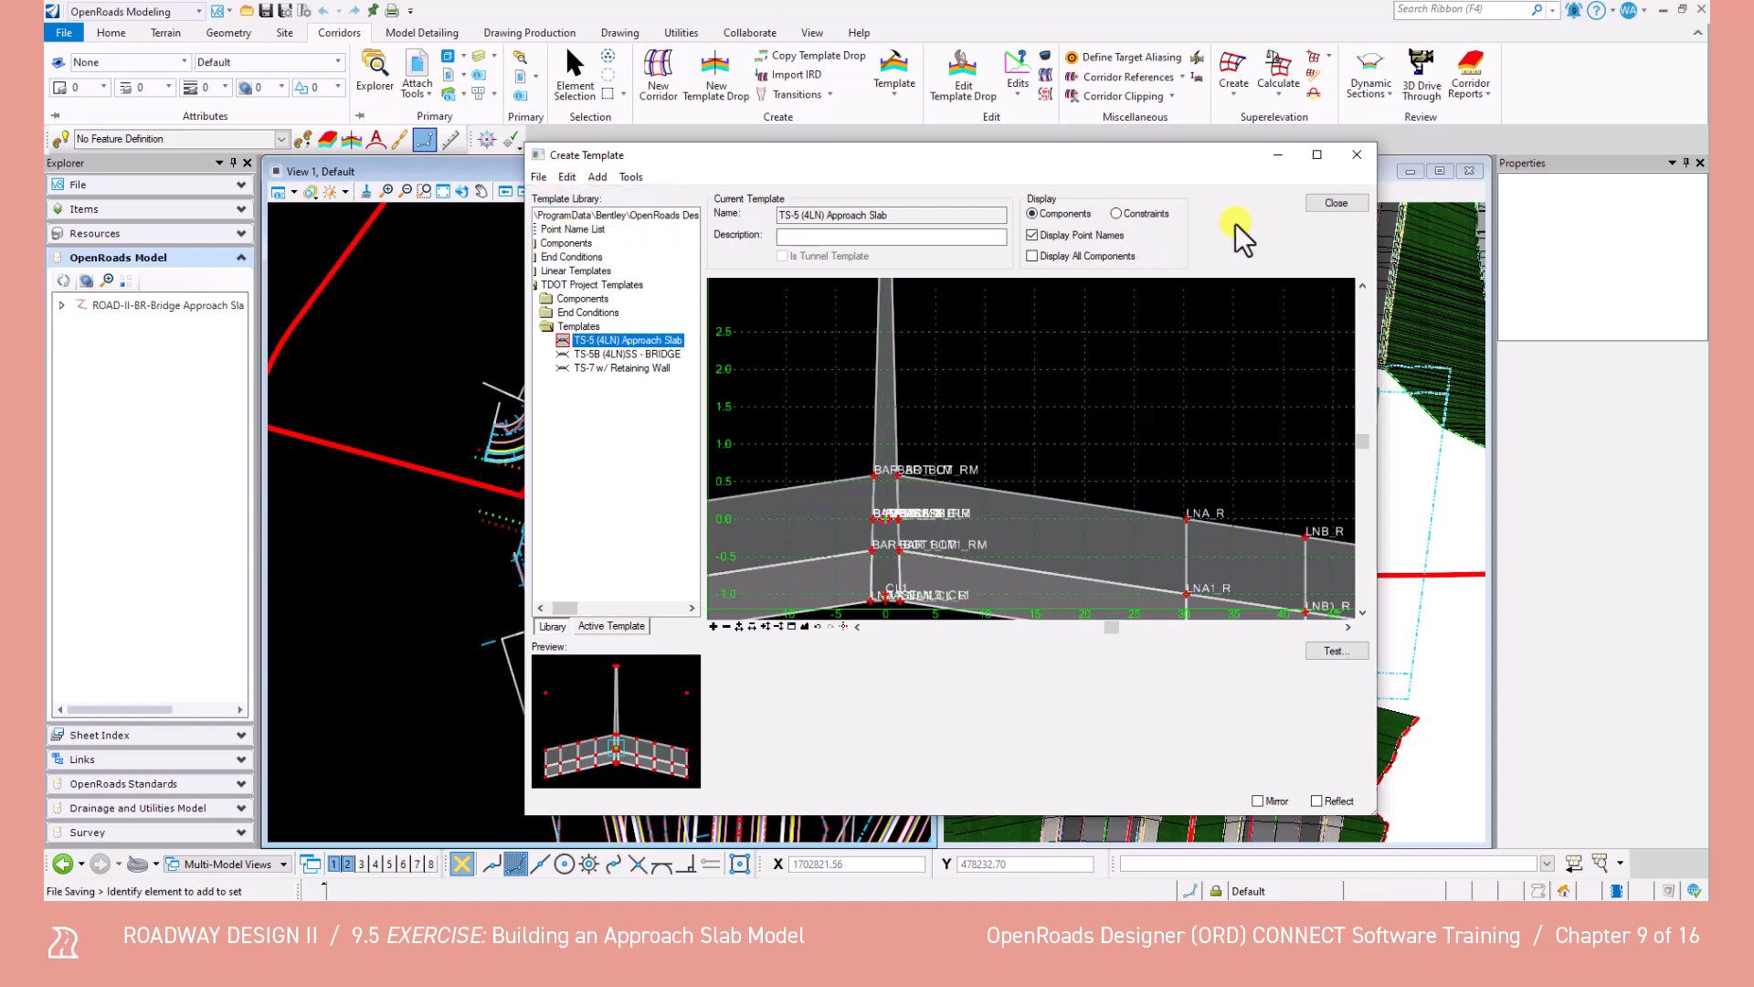
left_click(1316, 204)
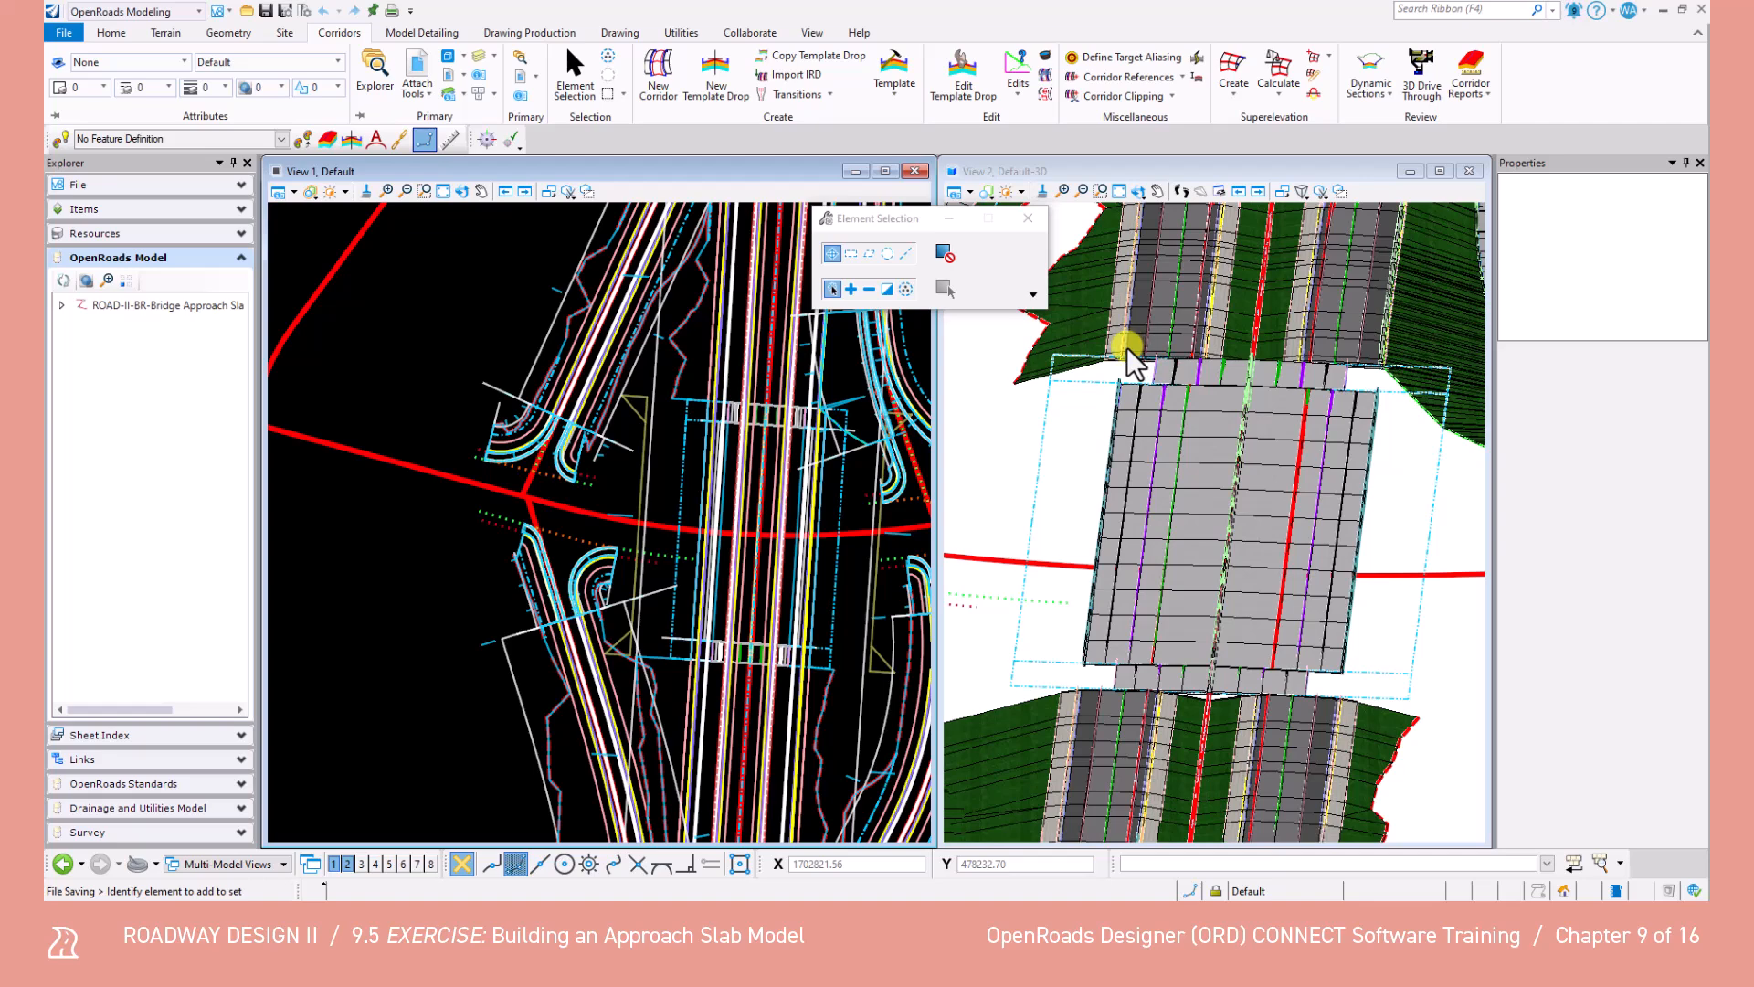
Synchronize the I65 approach slab corridor with the edited template.
scroll(768, 520, "up", 2)
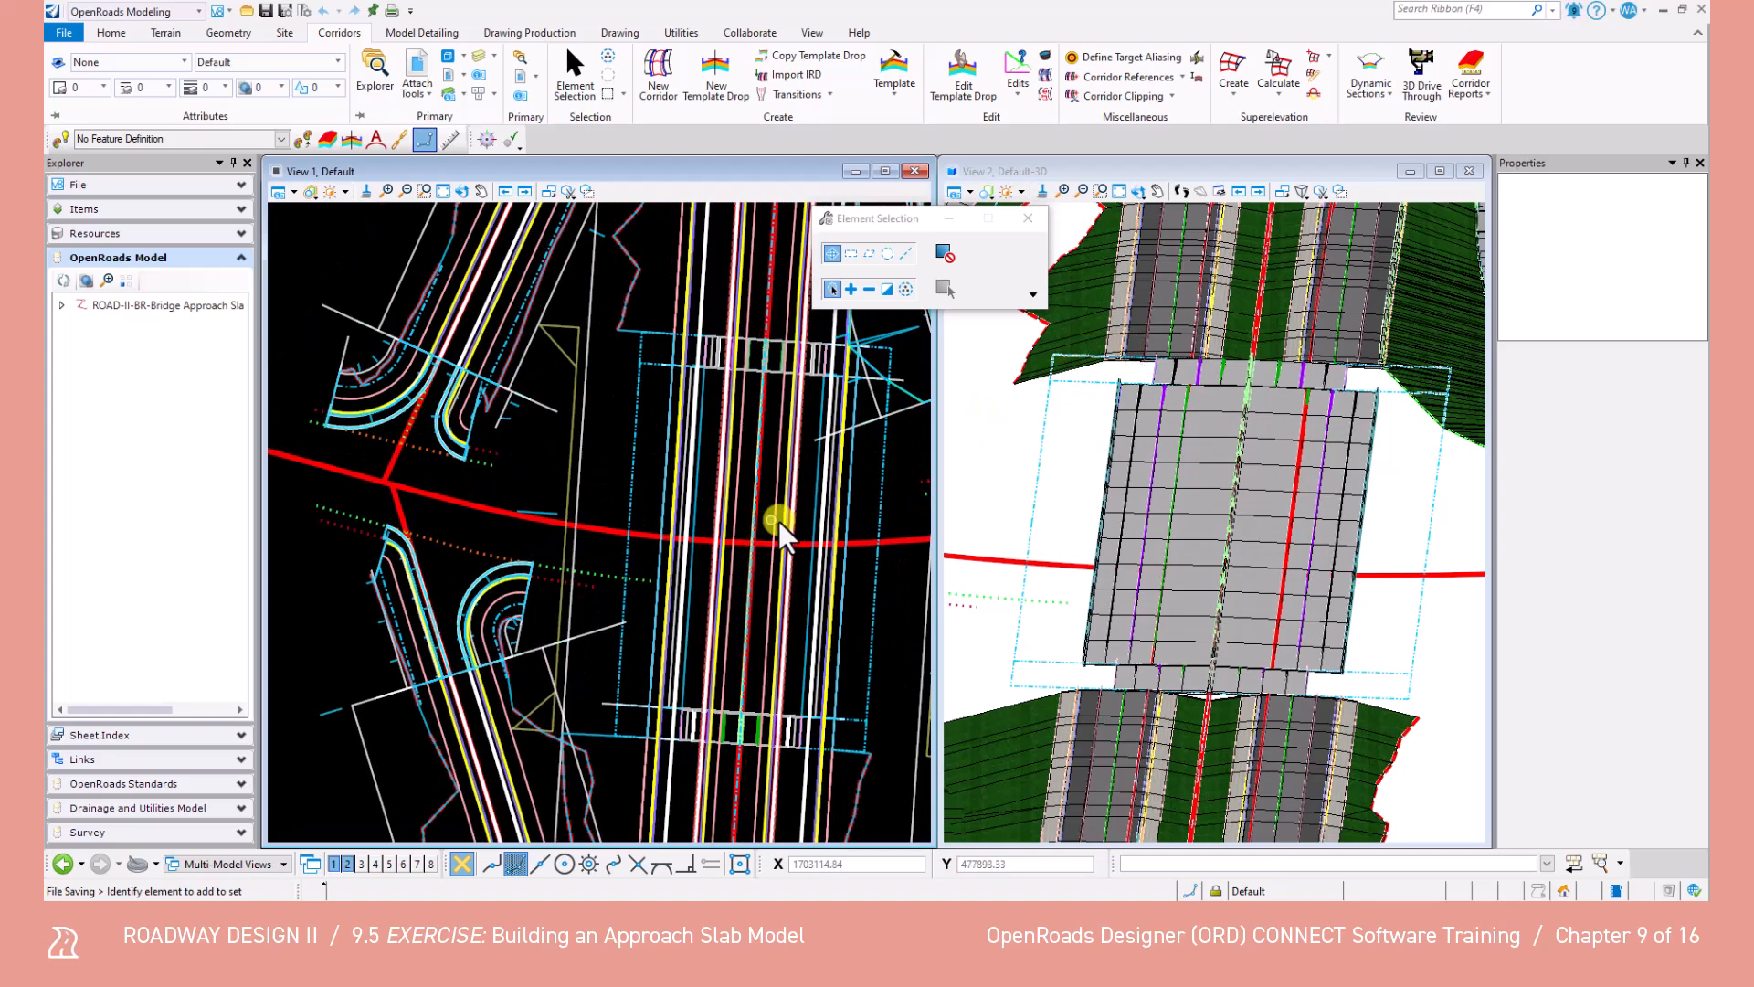
left_click(1194, 57)
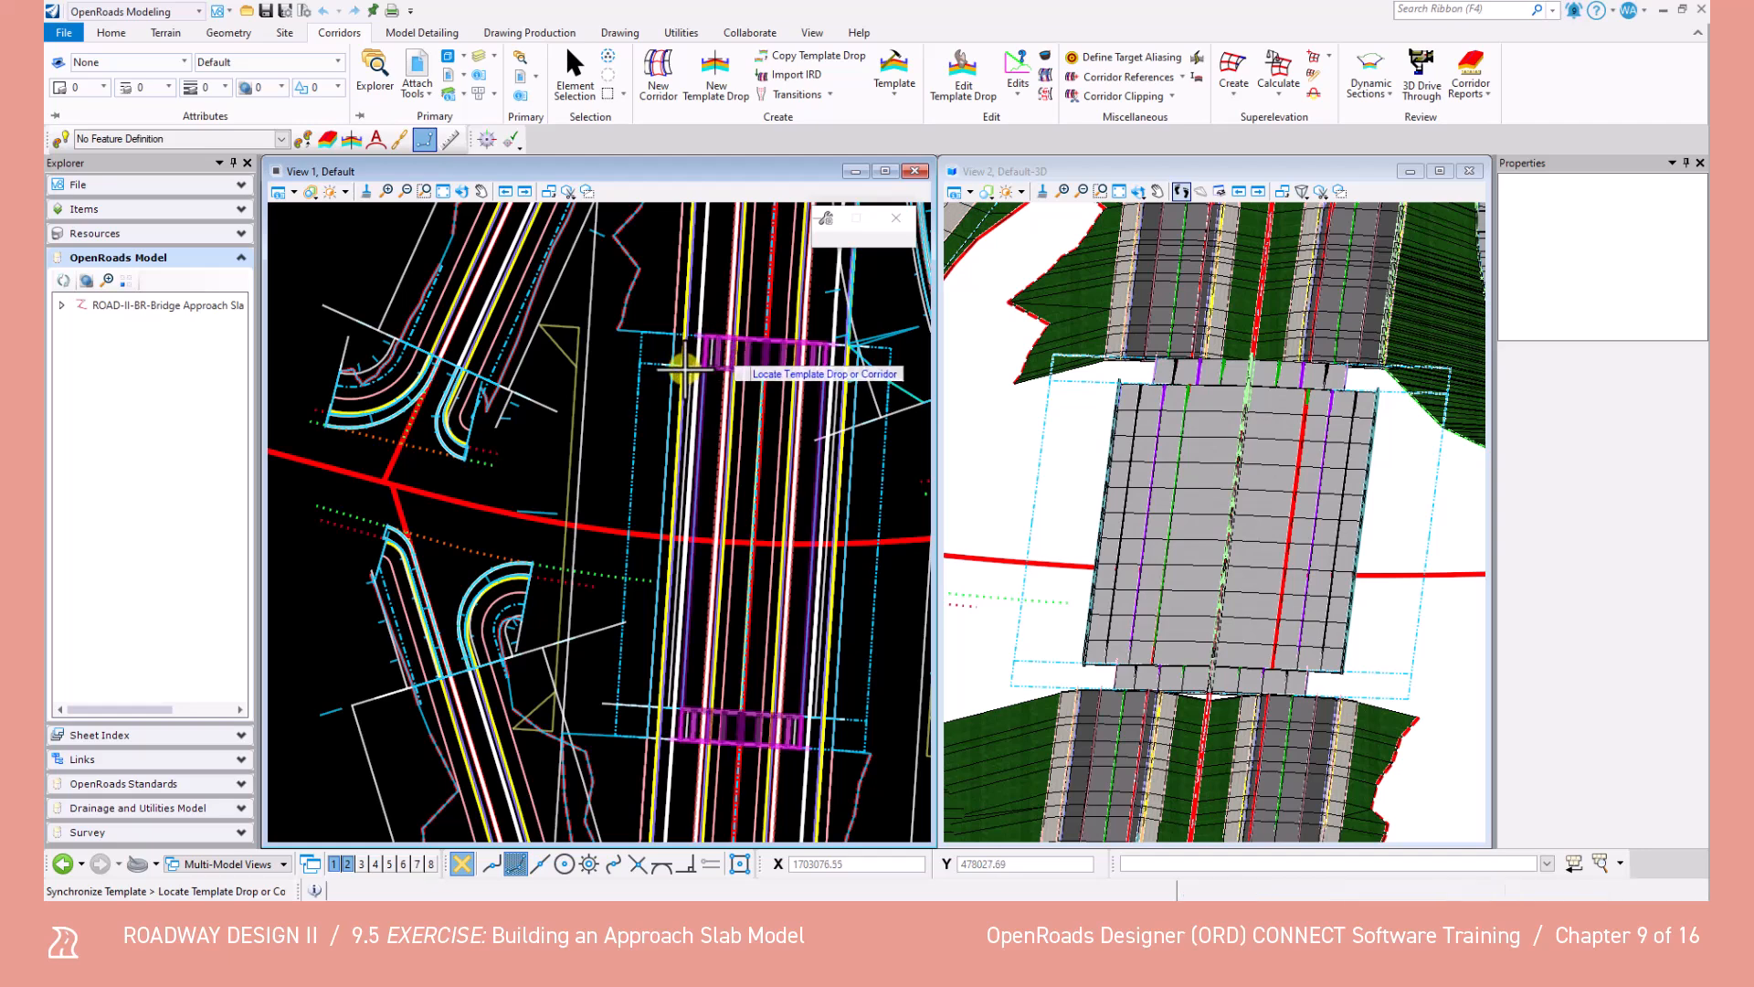
mouse_move(684, 368)
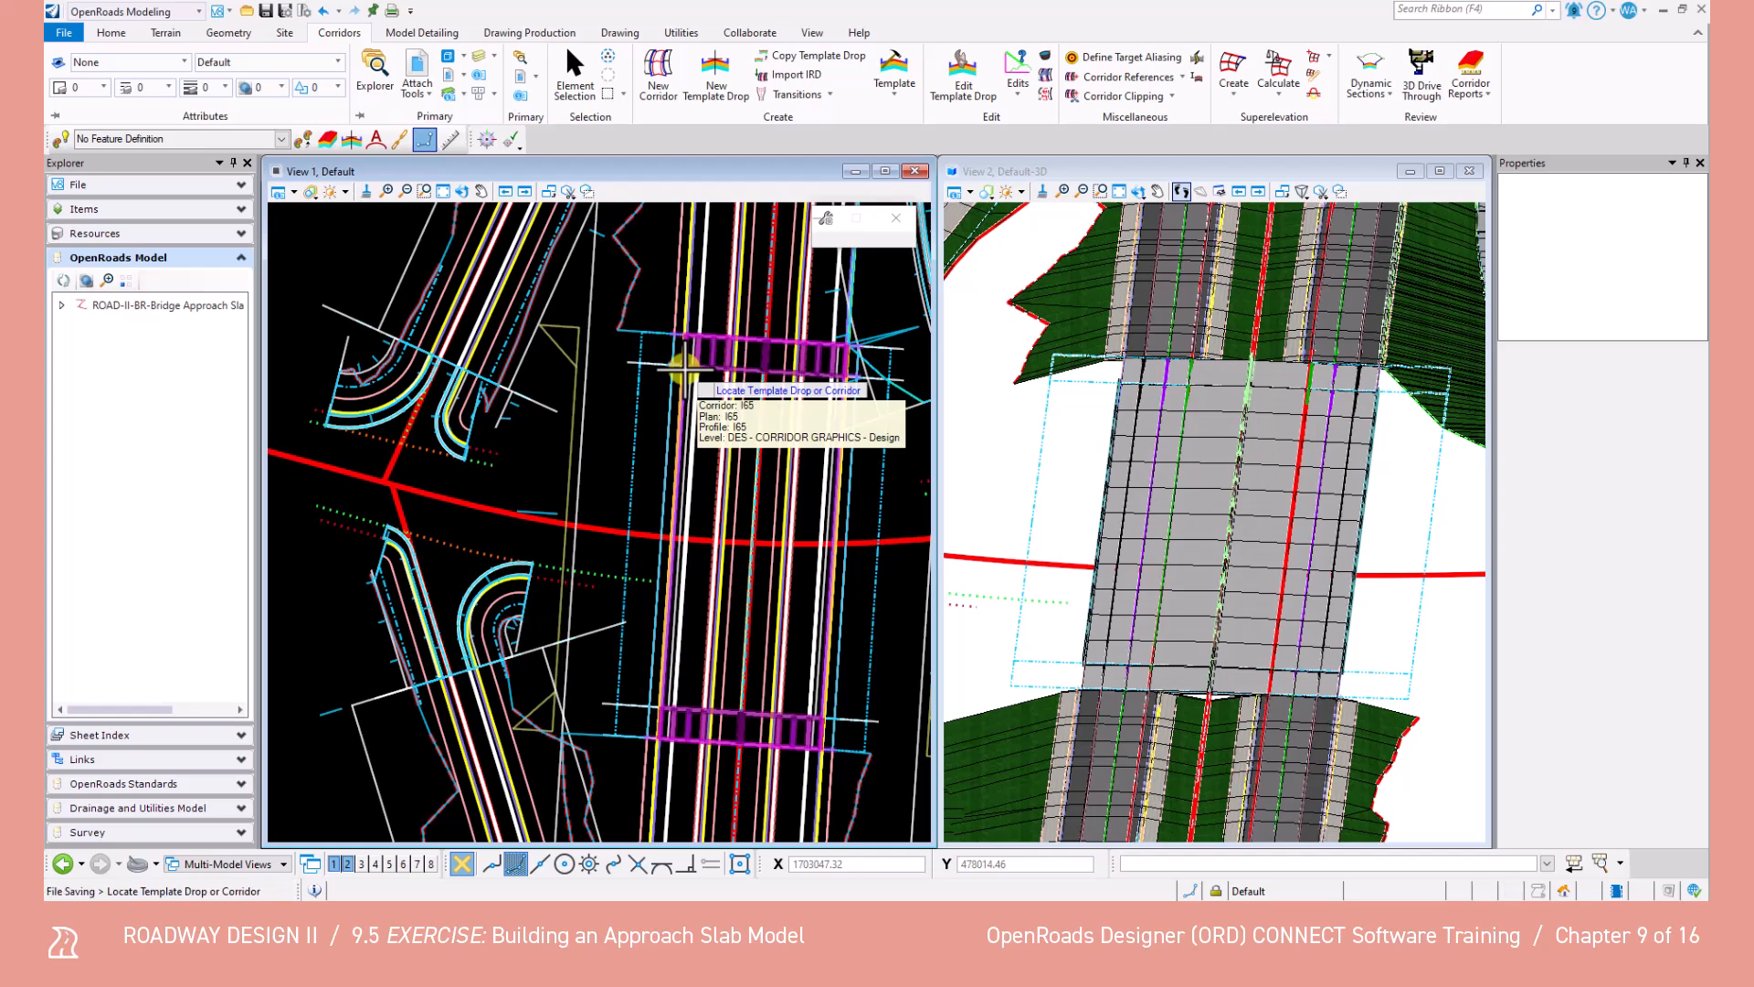
scroll(1300, 509, "up", 3)
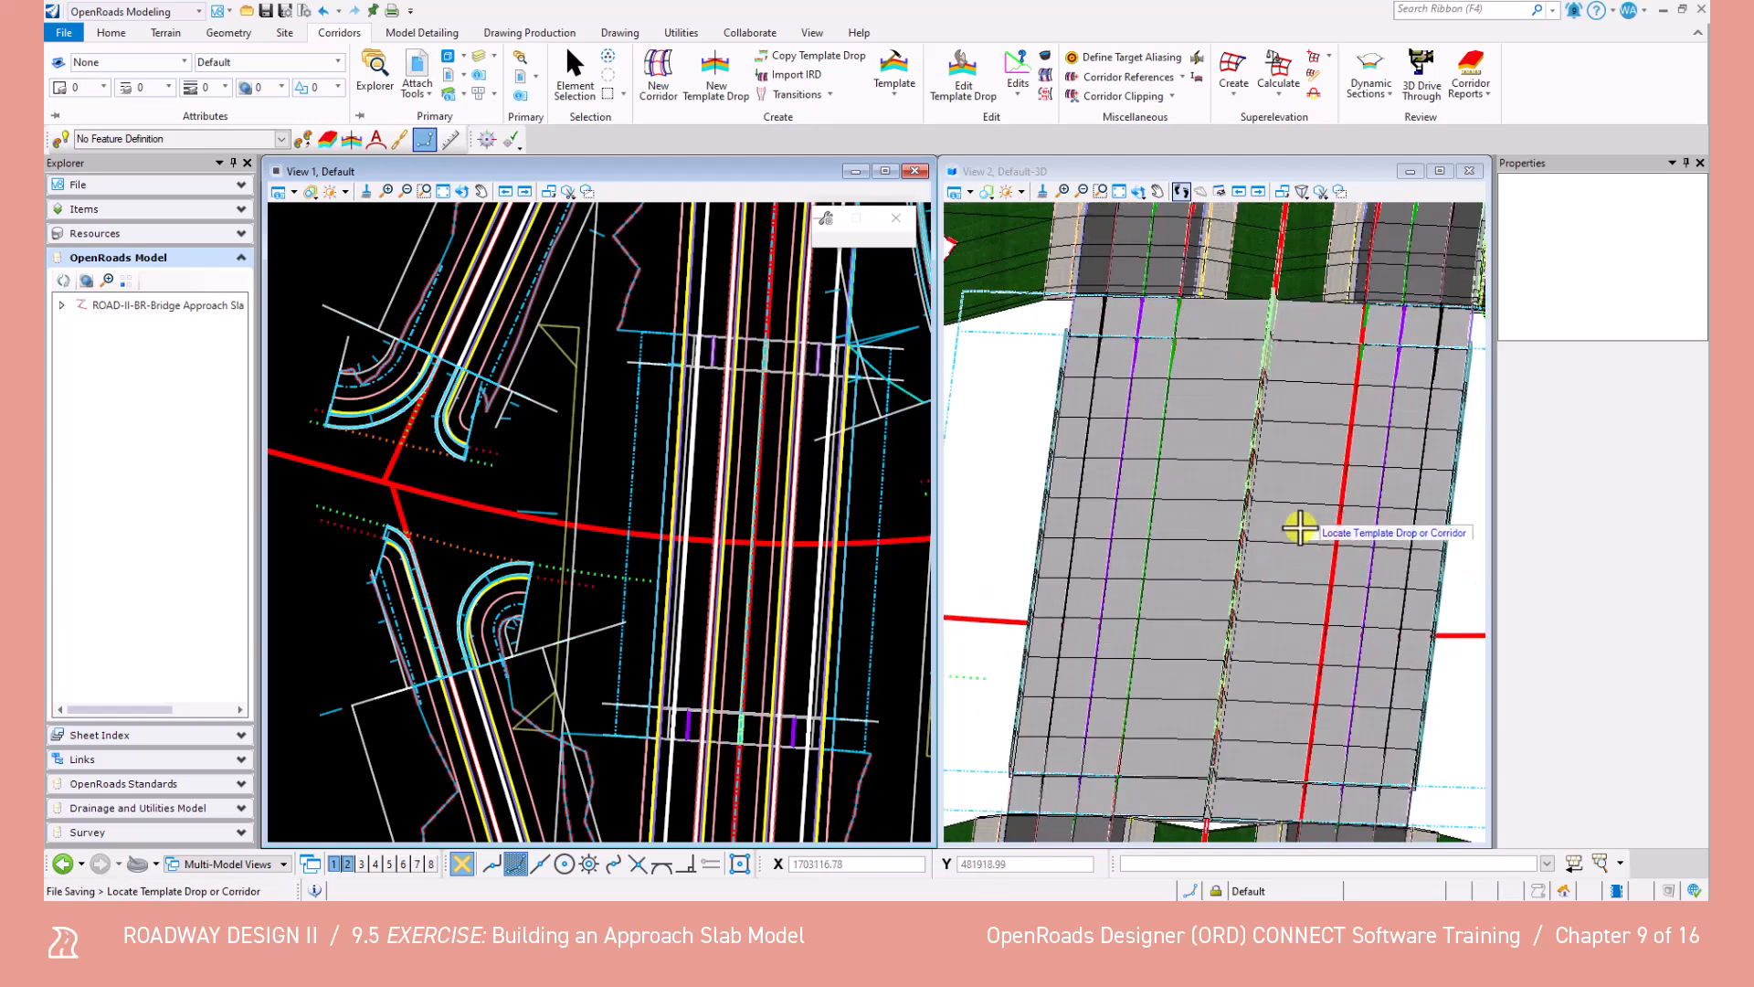
mouse_move(1185, 516)
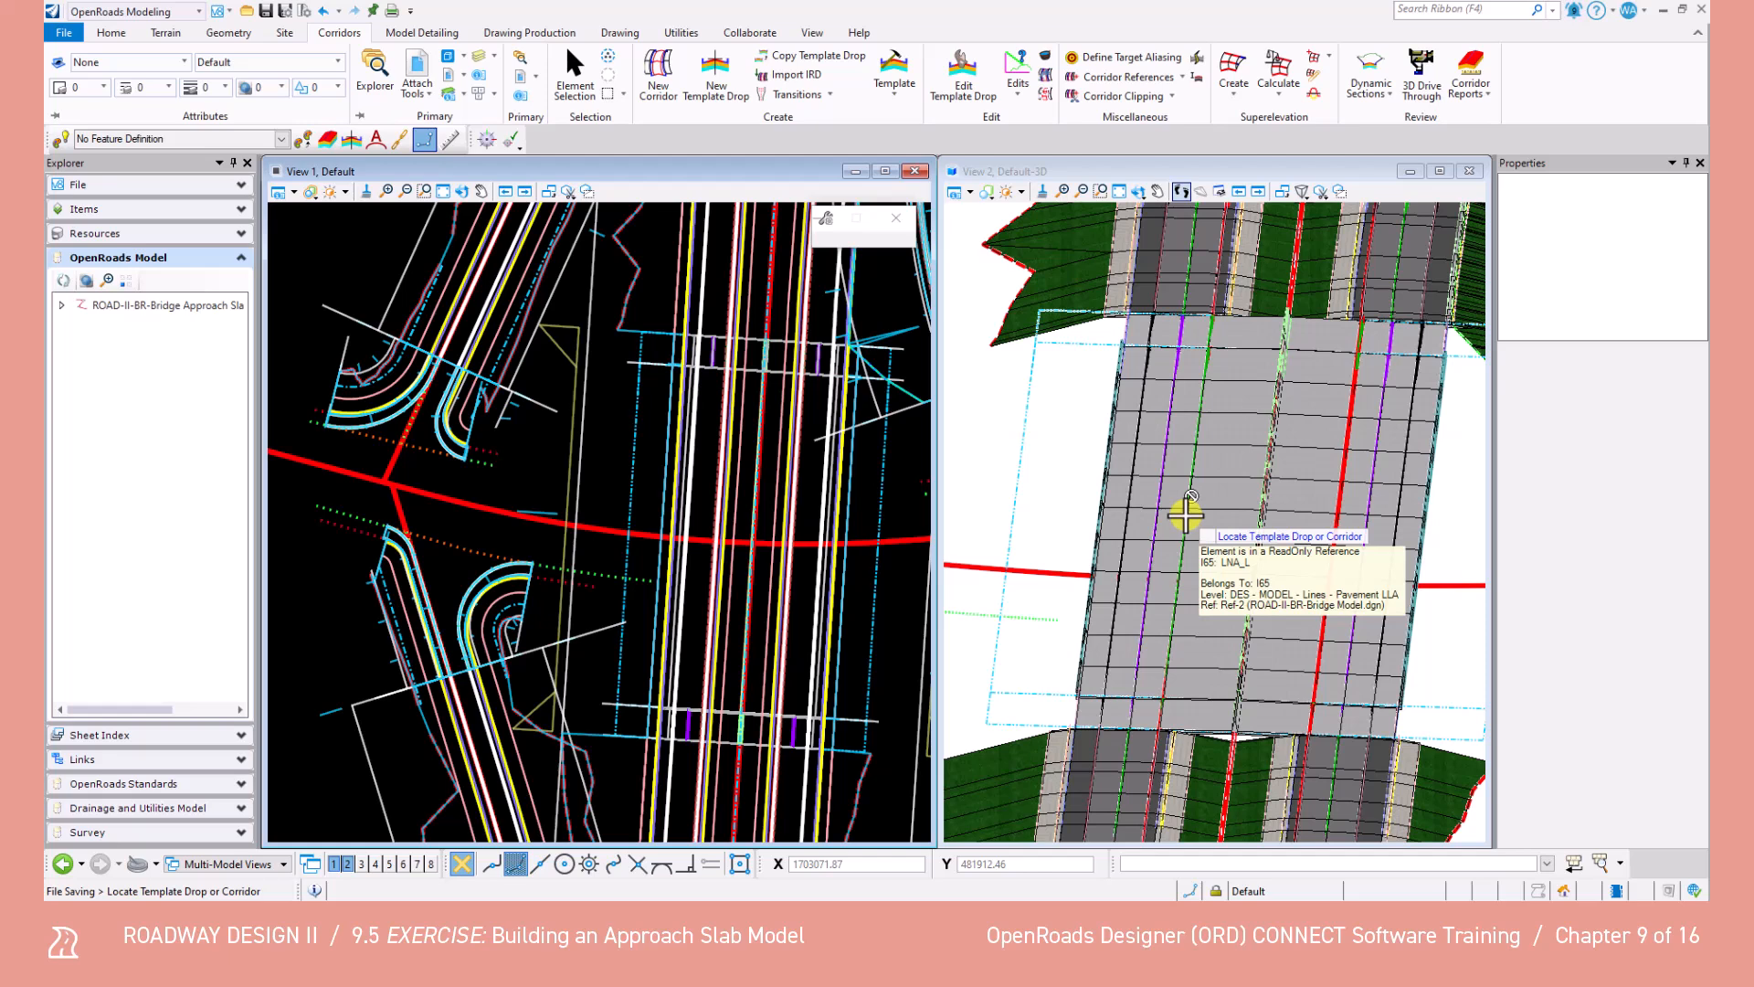
Start a parametric constraint on the I65 approach slab corridor, from station 421+32.89 to station 421+50.89.
scroll(1087, 703, "up", 3)
middle_click_drag(1108, 709, 1085, 659, "shift")
scroll(1085, 659, "up", 3)
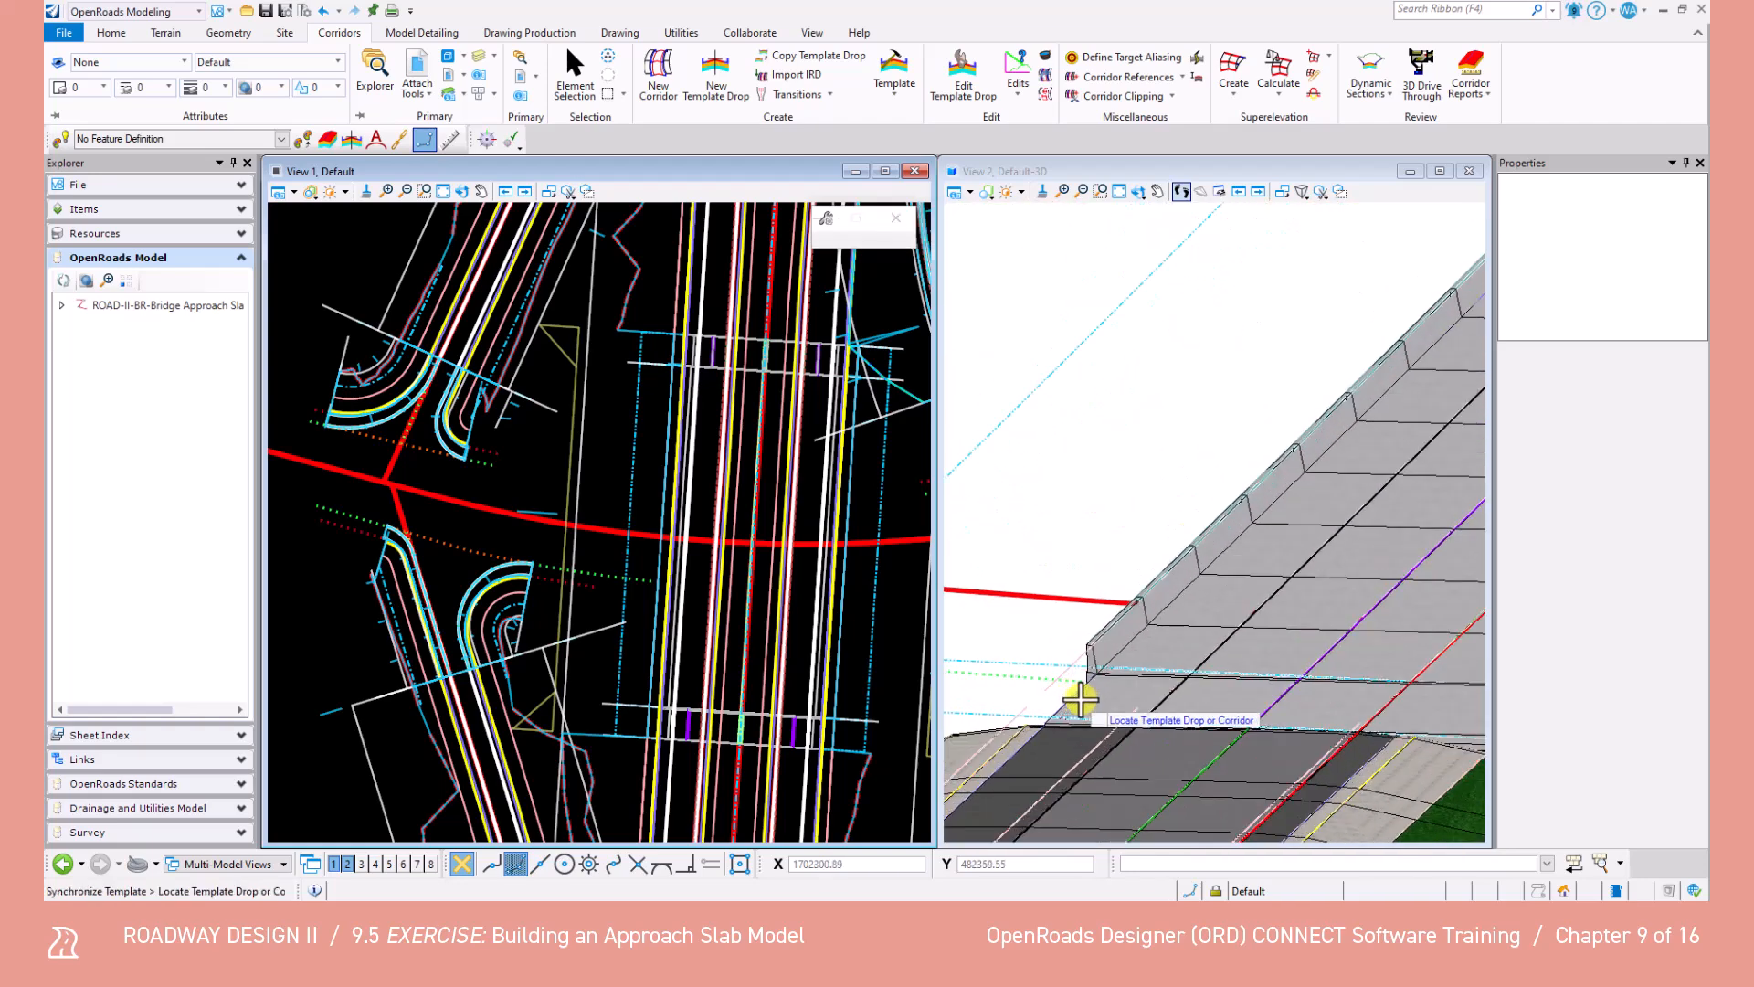
scroll(666, 736, "up", 4)
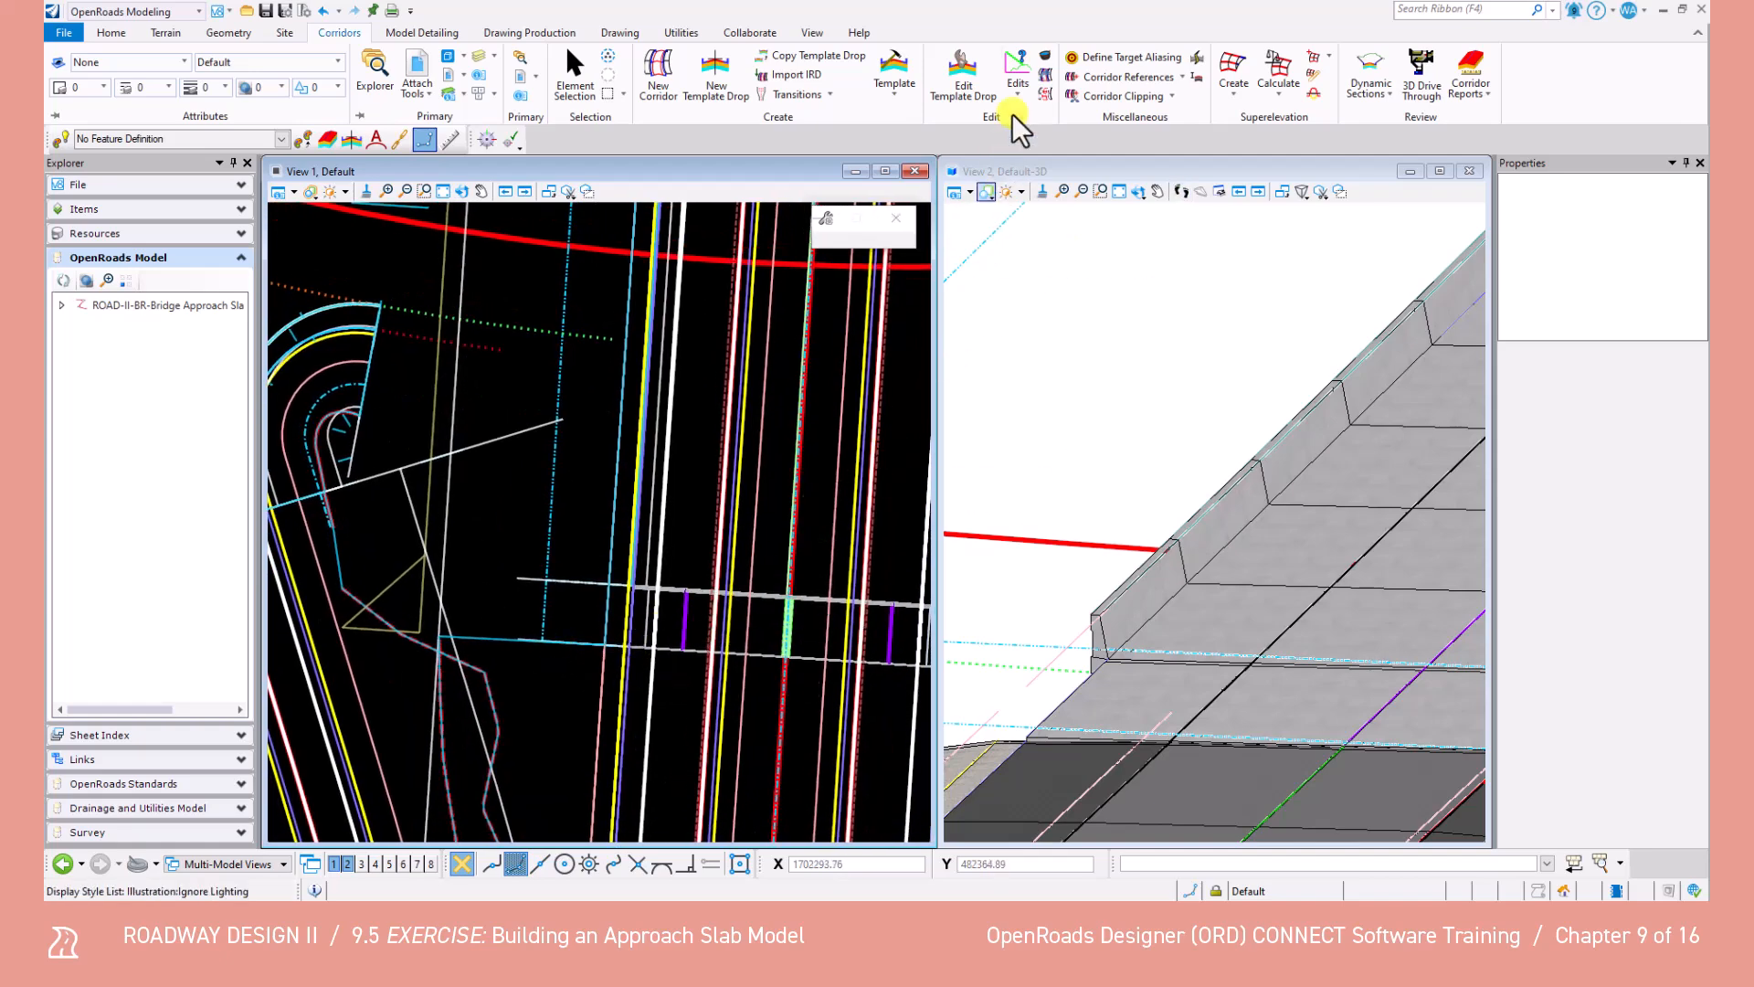
left_click(1020, 86)
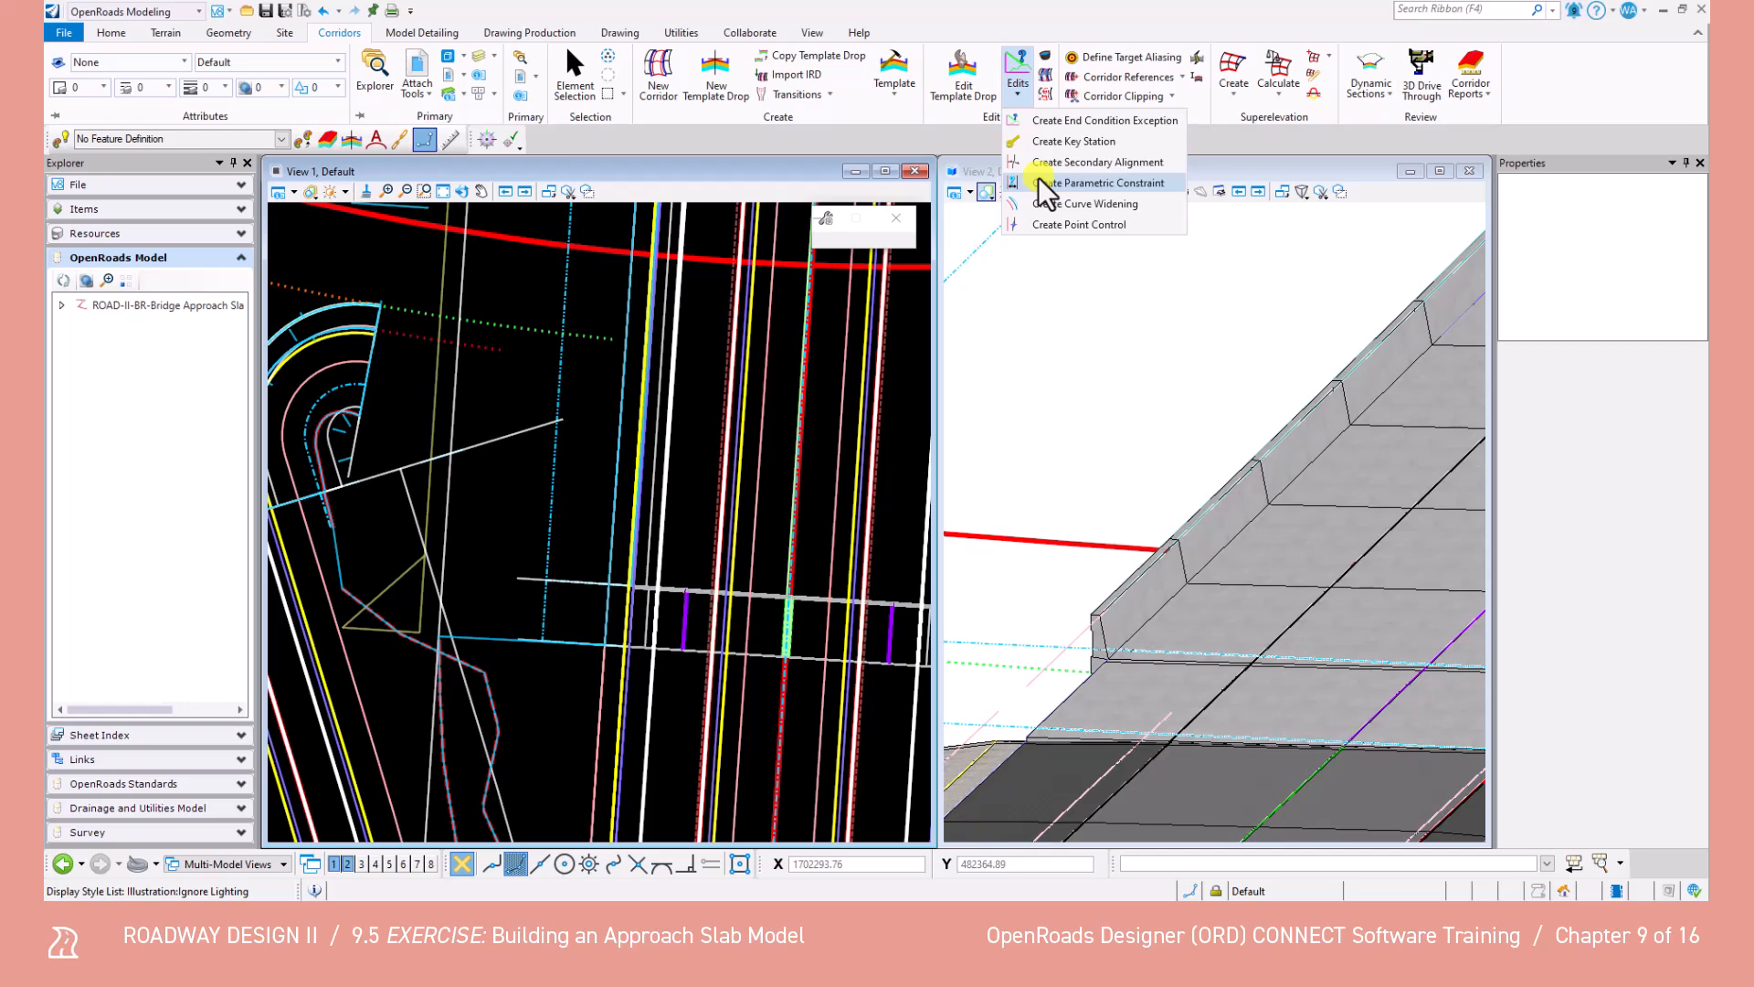
left_click(1039, 178)
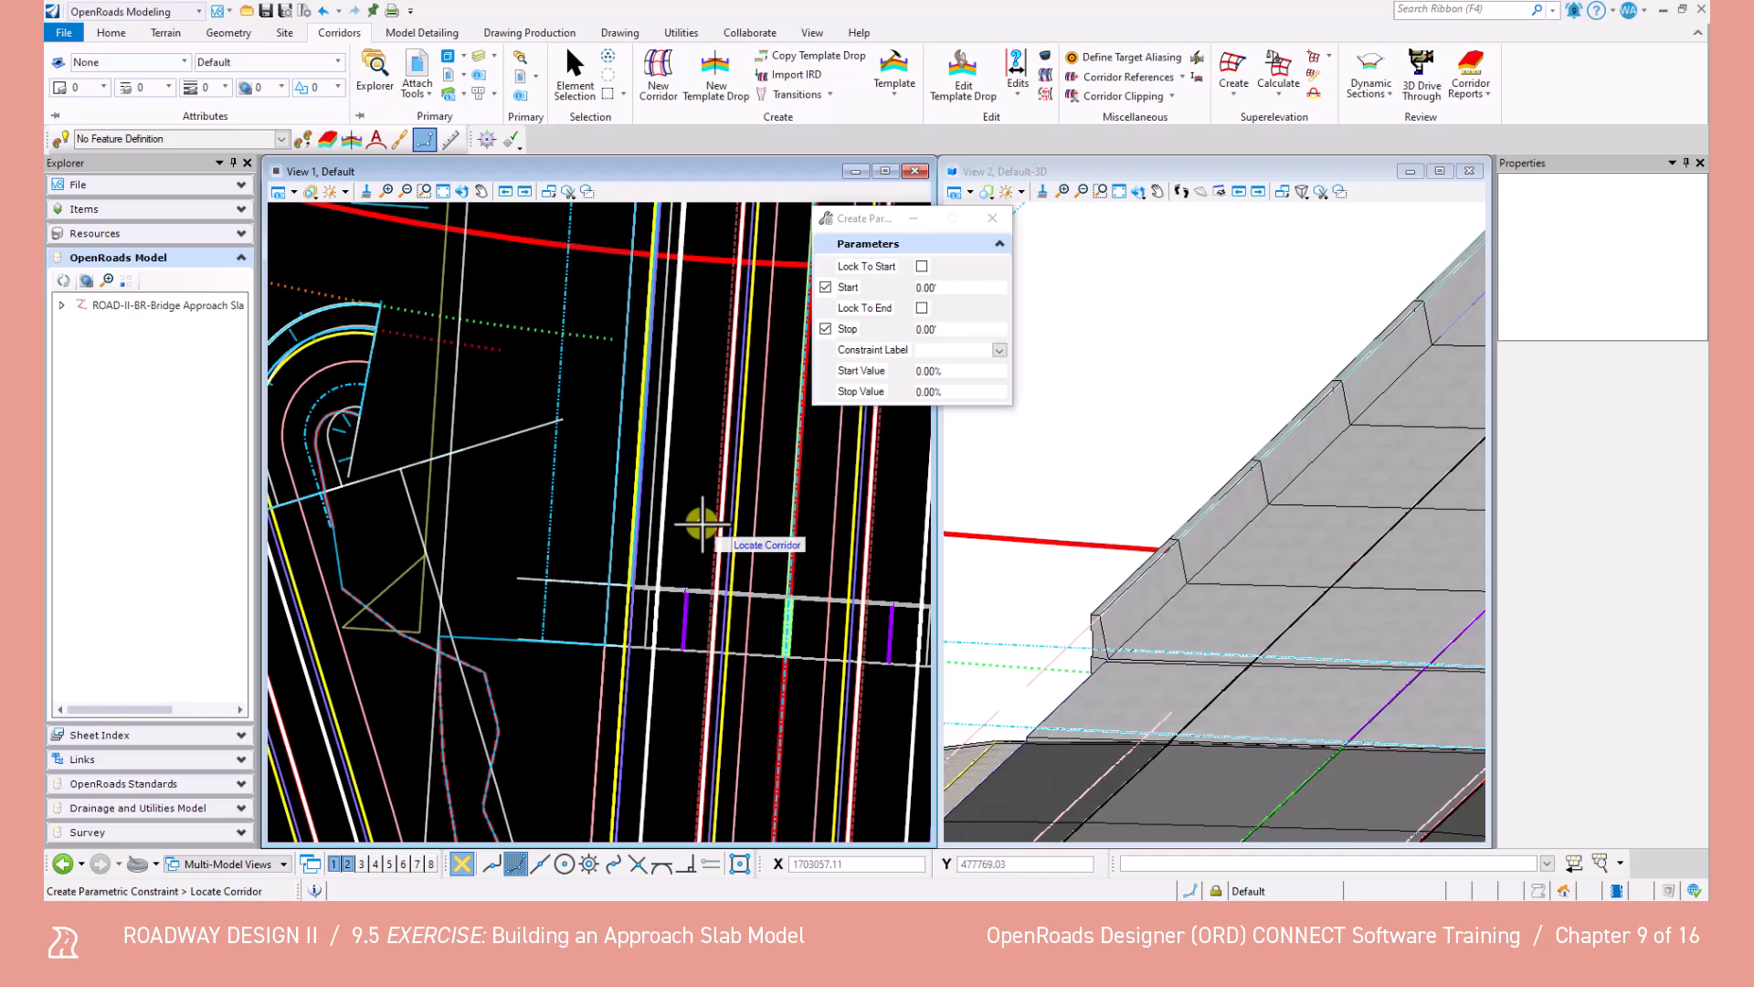
left_click(682, 618)
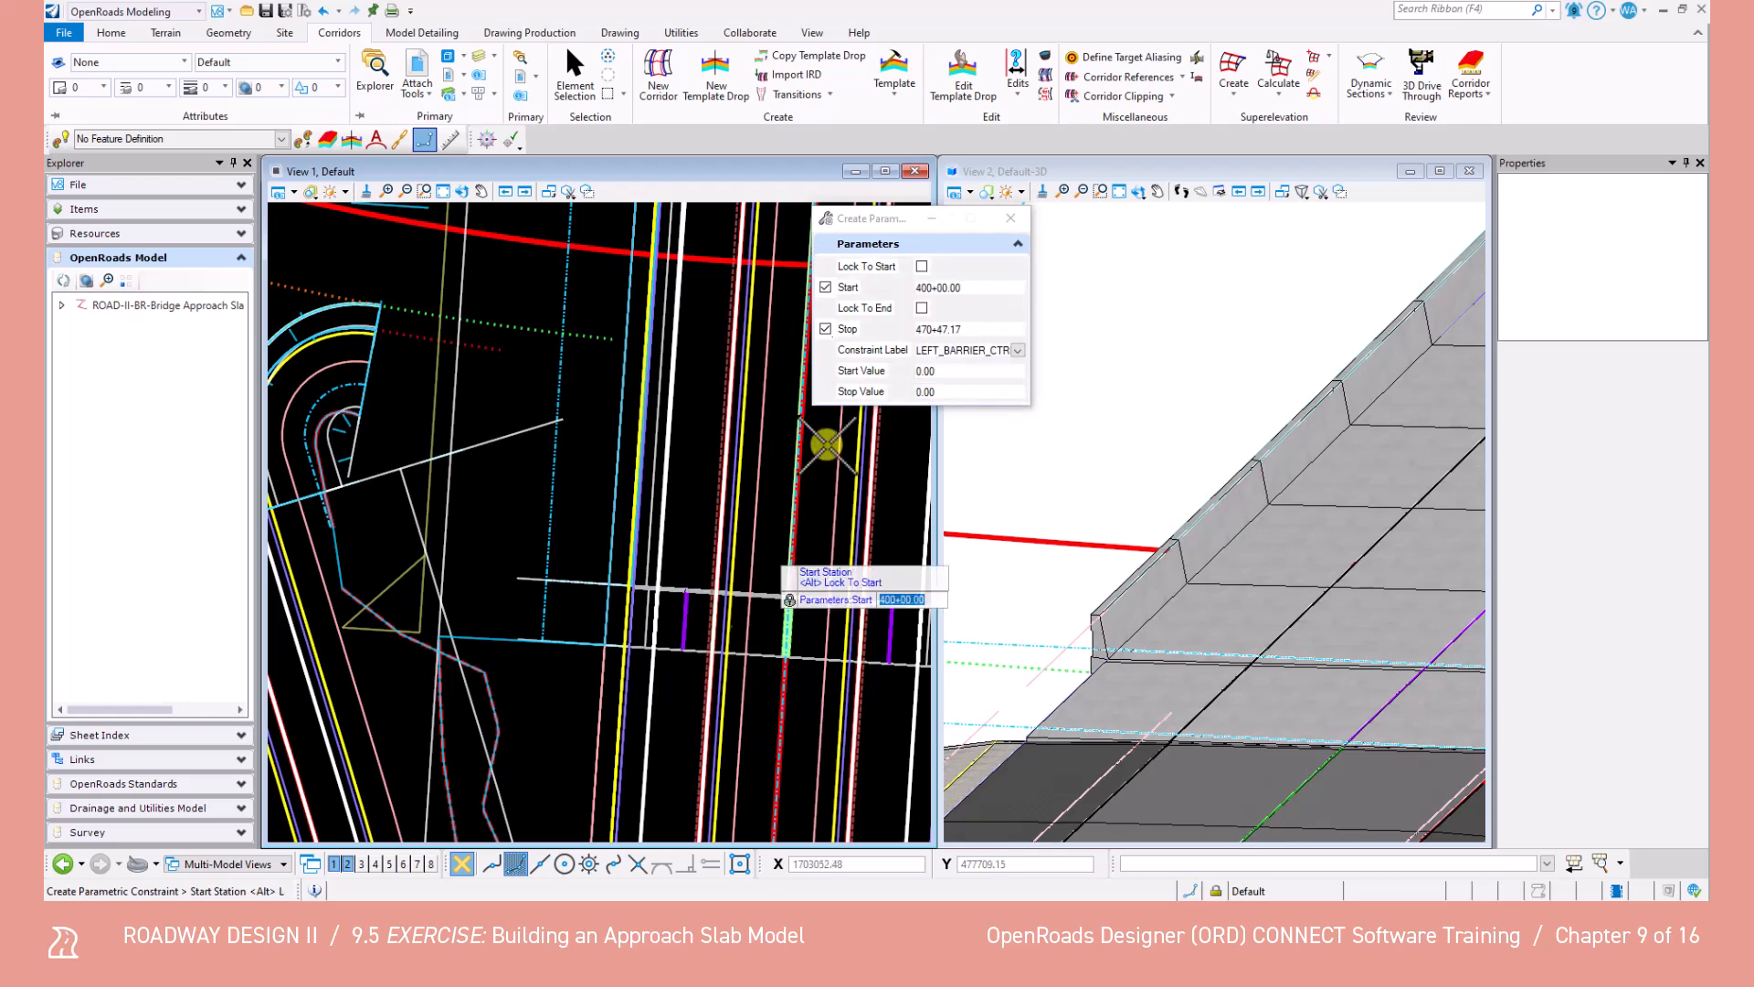
left_click(955, 287)
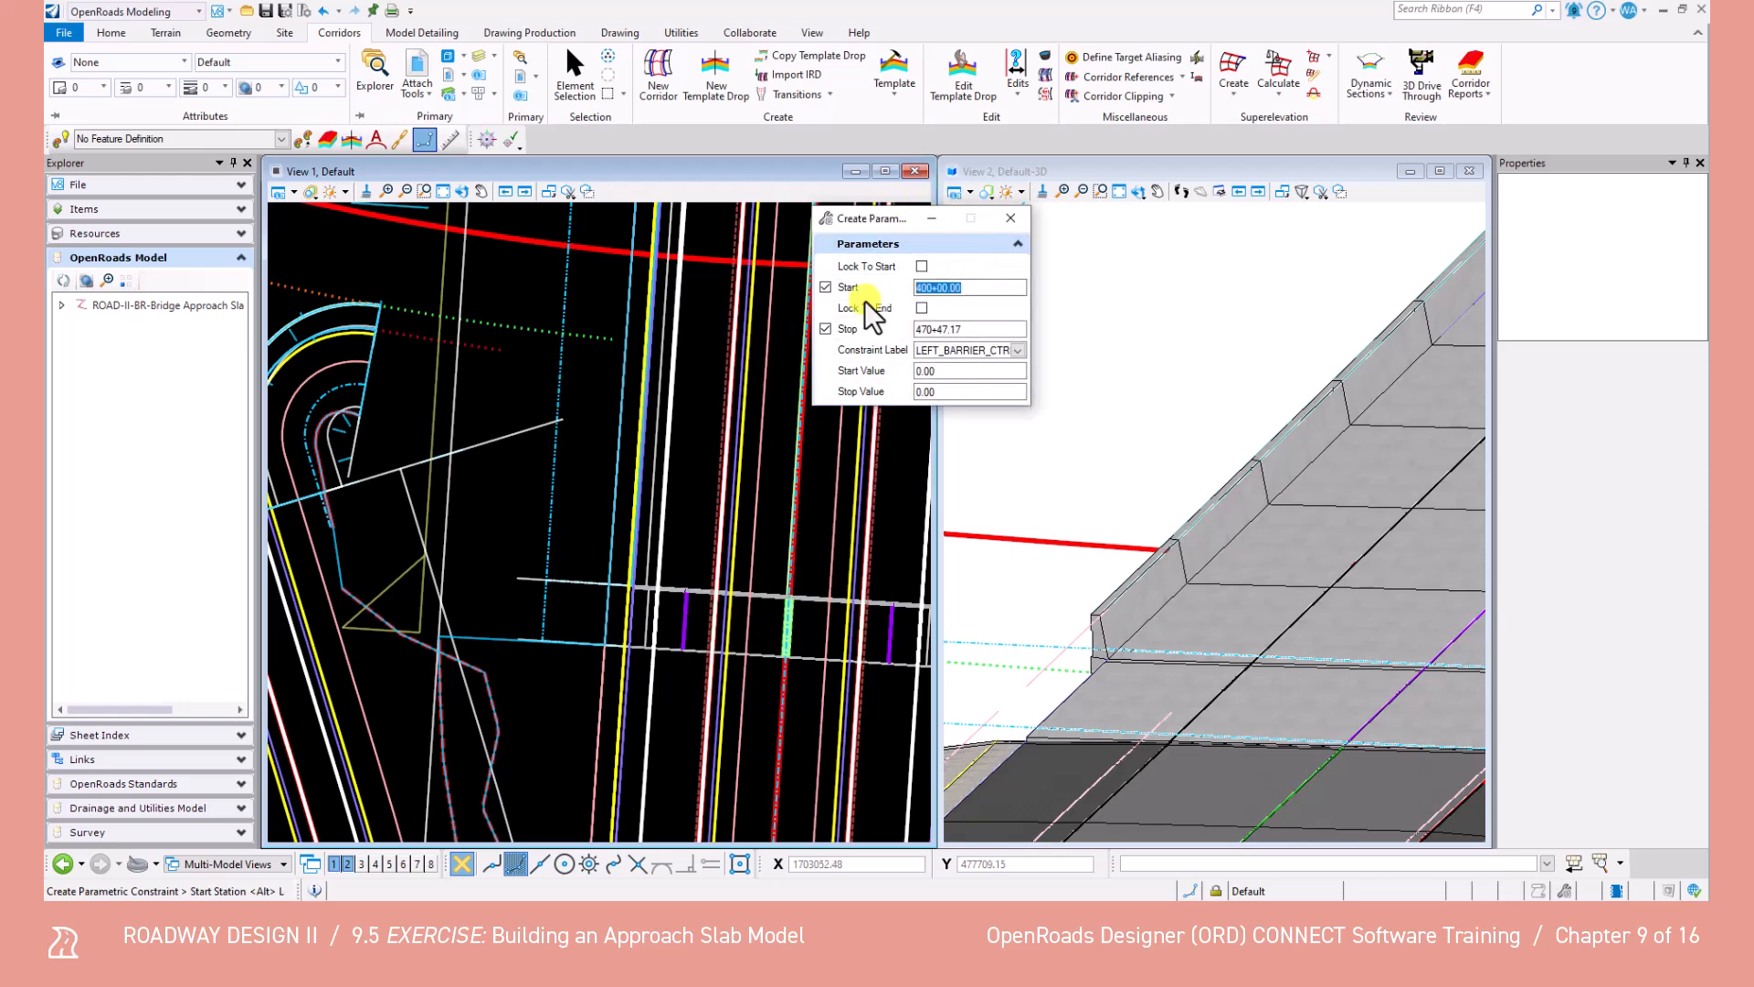
type("42132.89")
key("Tab")
key("Tab")
type("42150.89")
key("Tab")
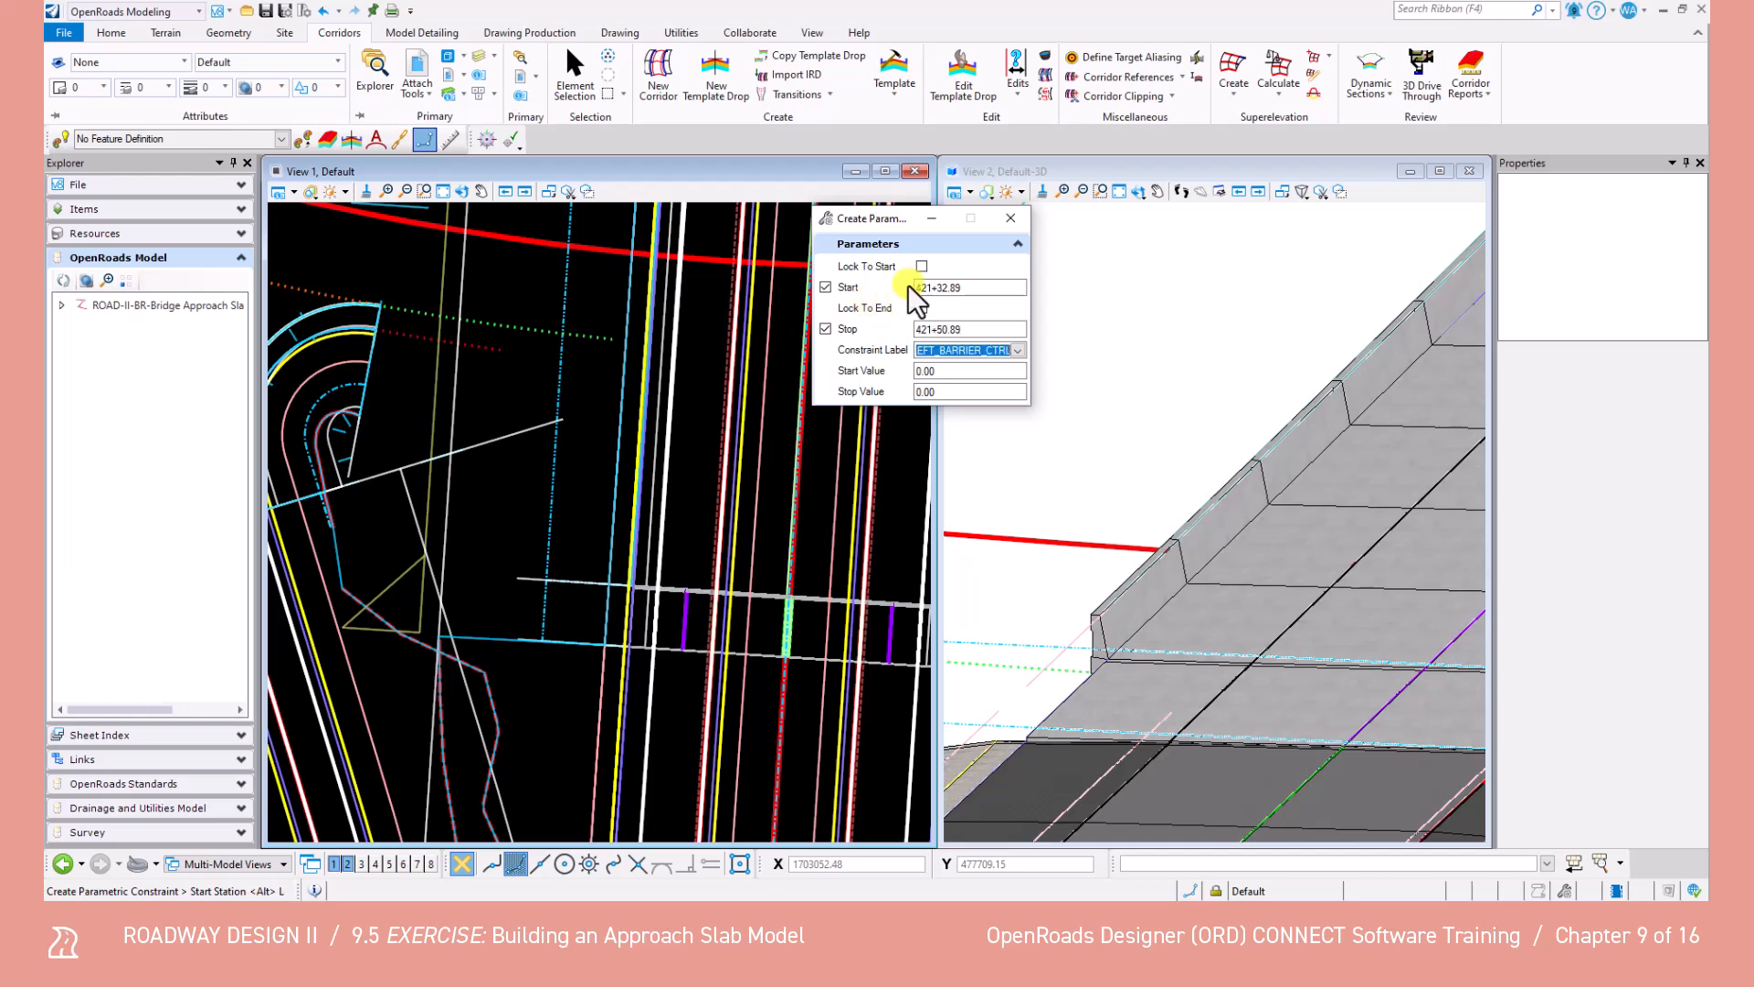
Assign the constraint label LEFT_BARRIER_CTRL with start and stop values of 1.00, and create the parametric constraint.
left_click(1017, 352)
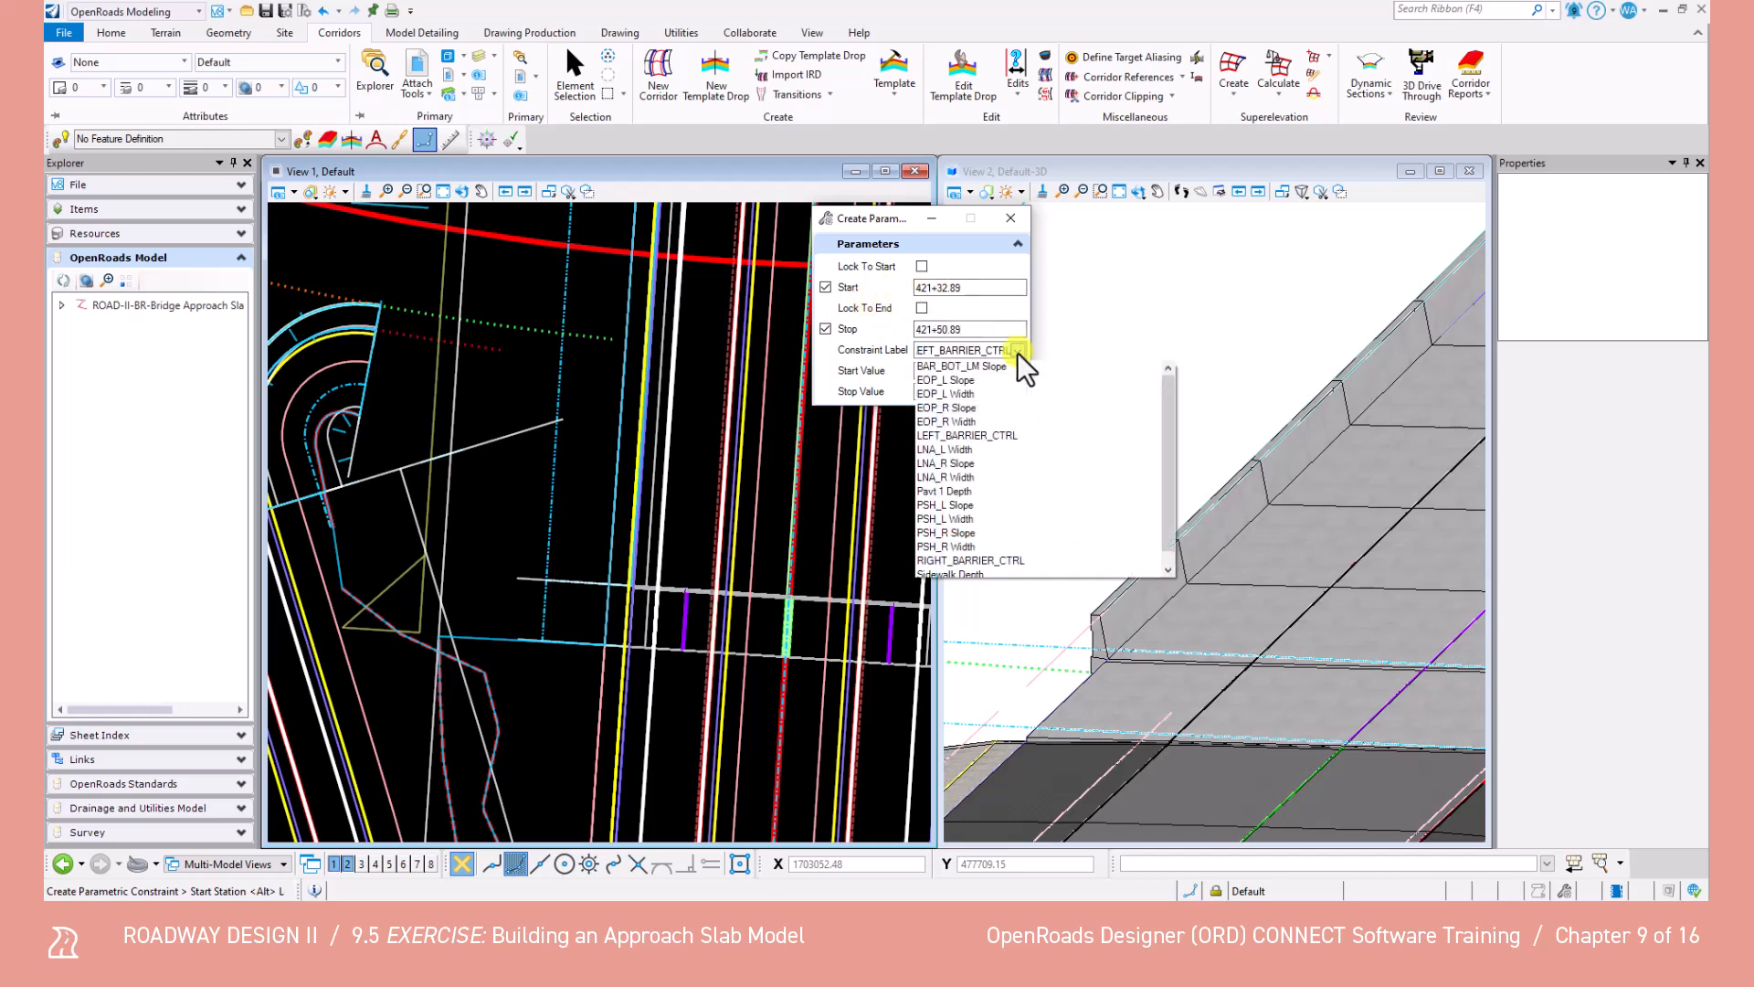
left_click(967, 435)
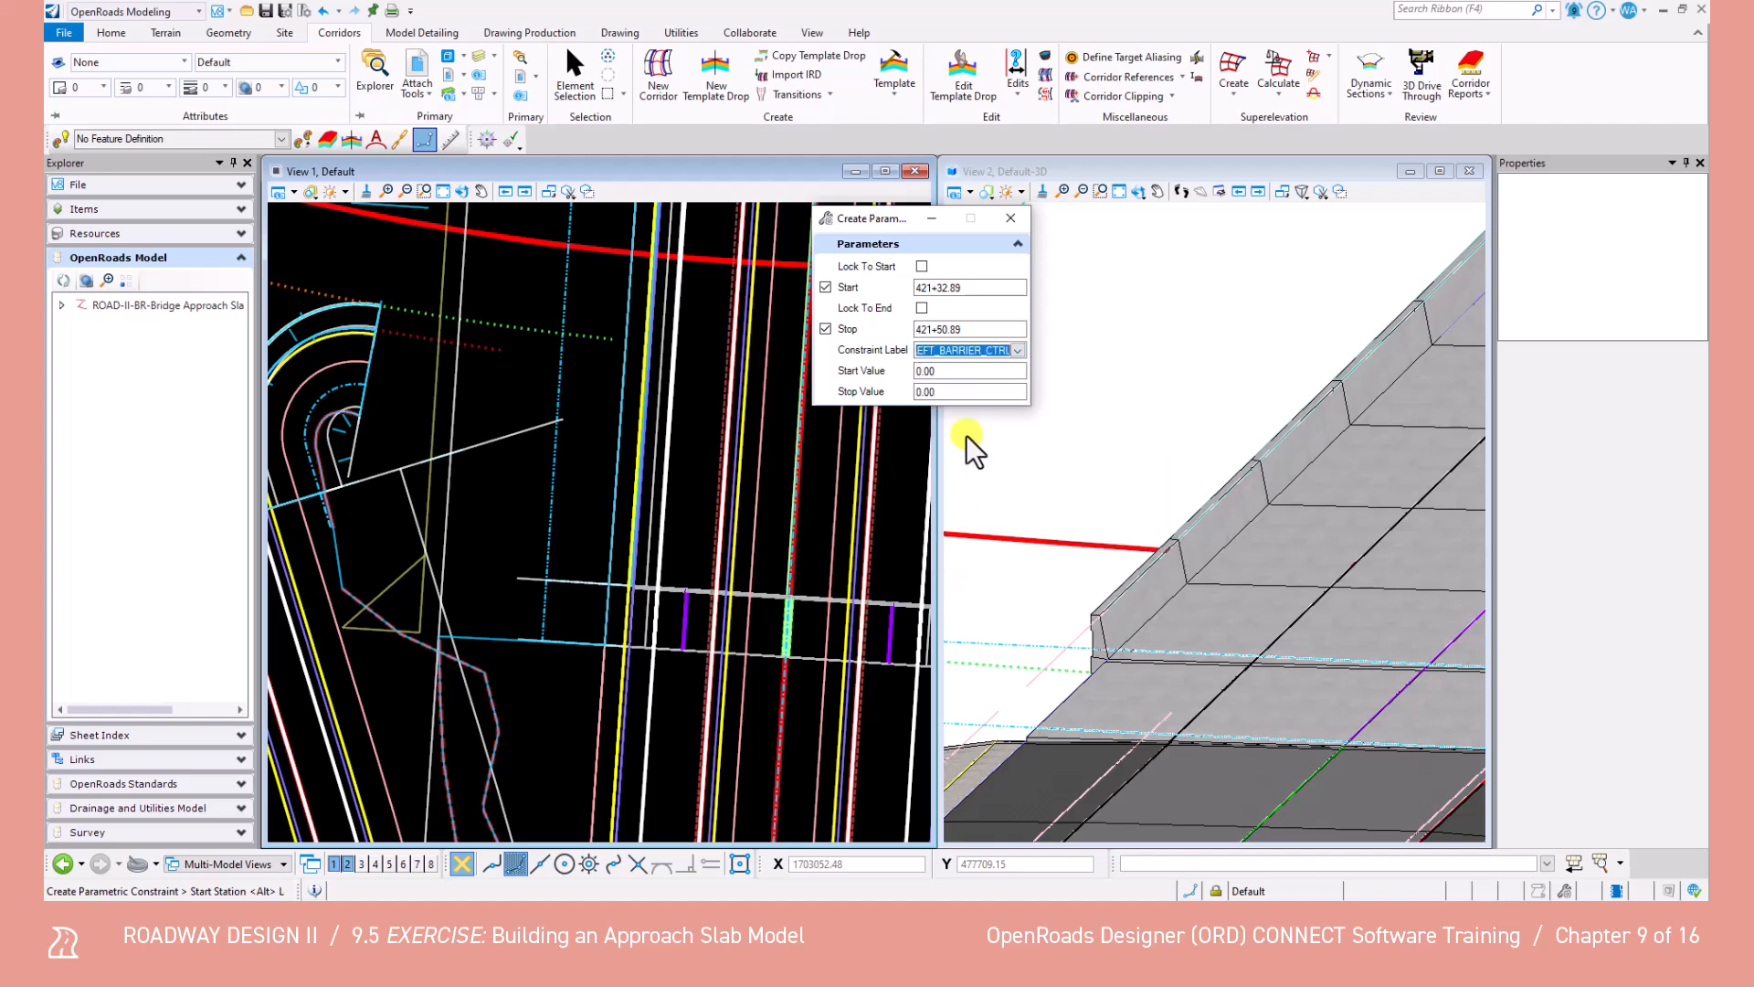
left_click_drag(951, 371, 903, 371)
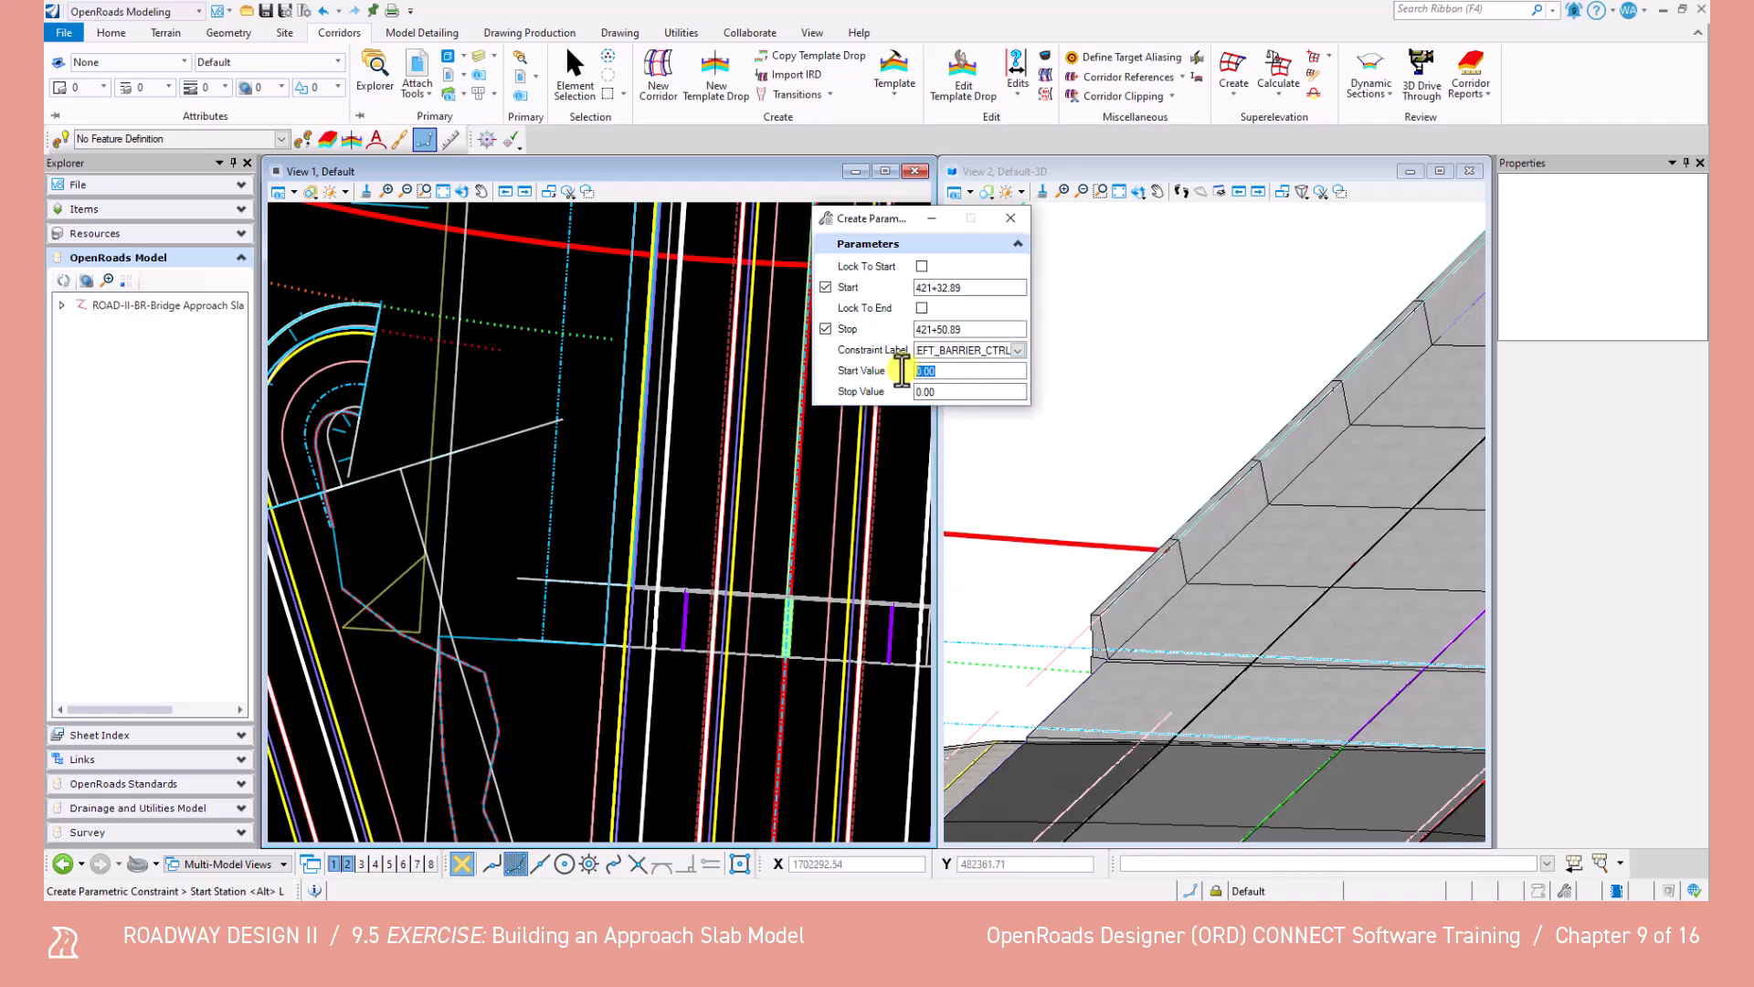
type("1")
key("Tab")
left_click(696, 481)
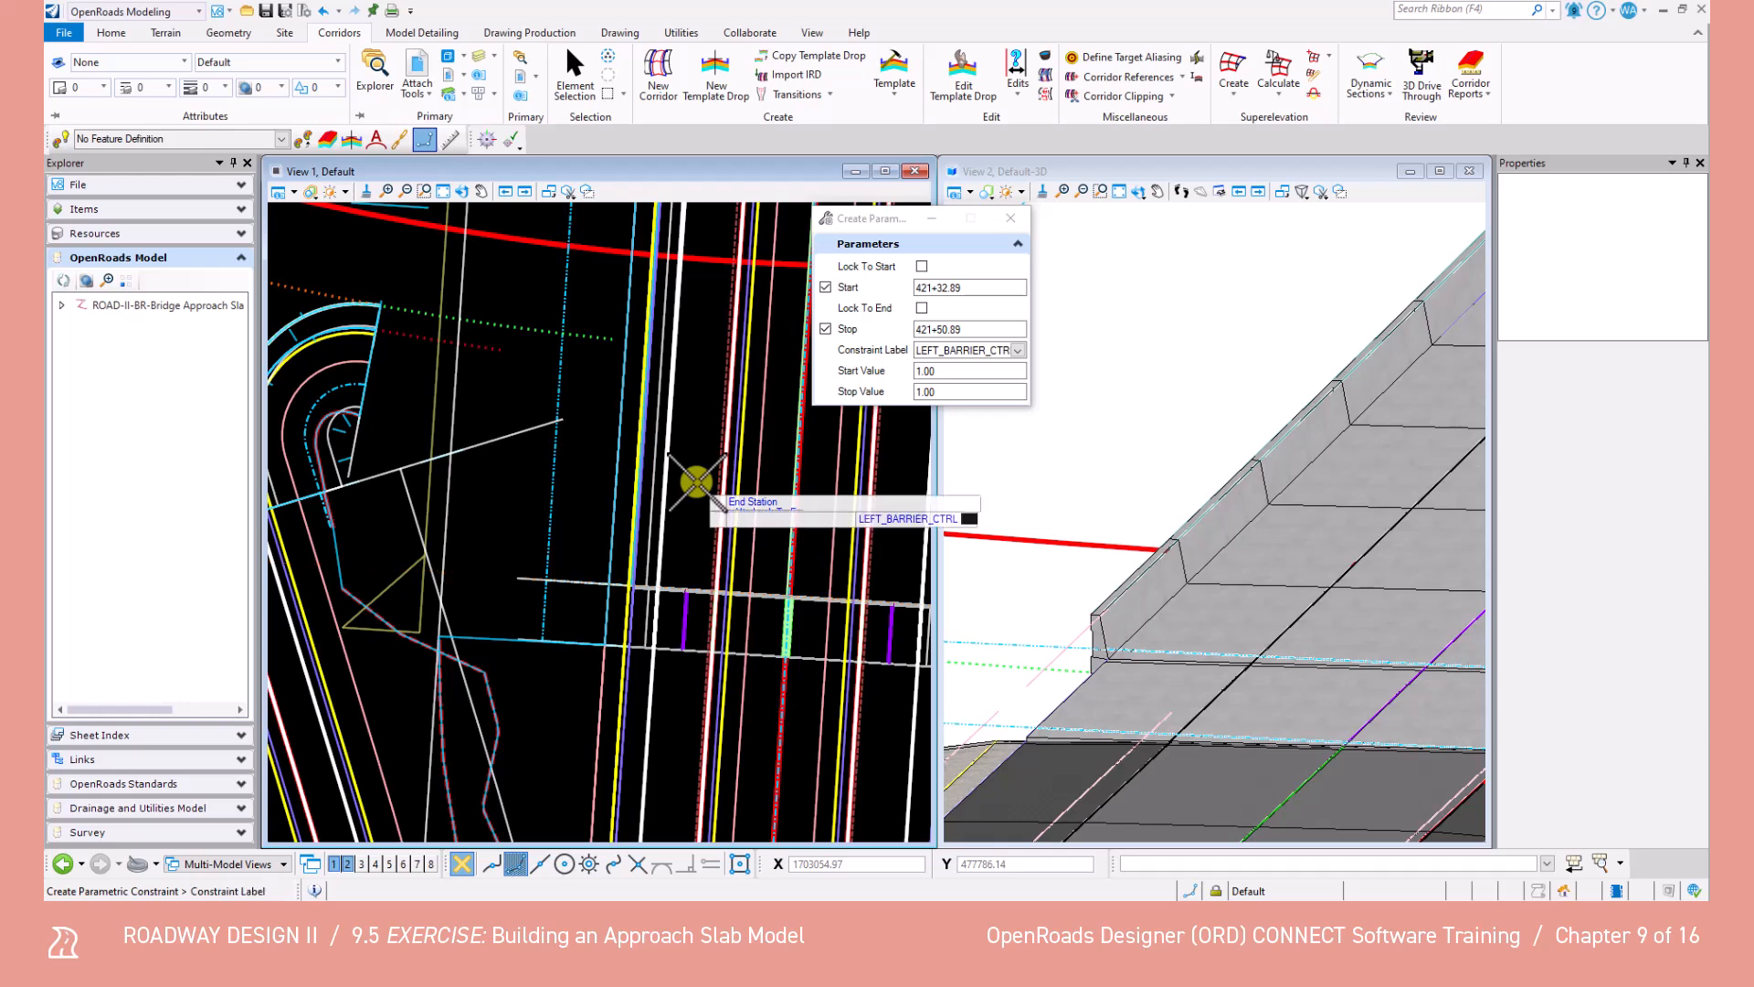
left_click(696, 482)
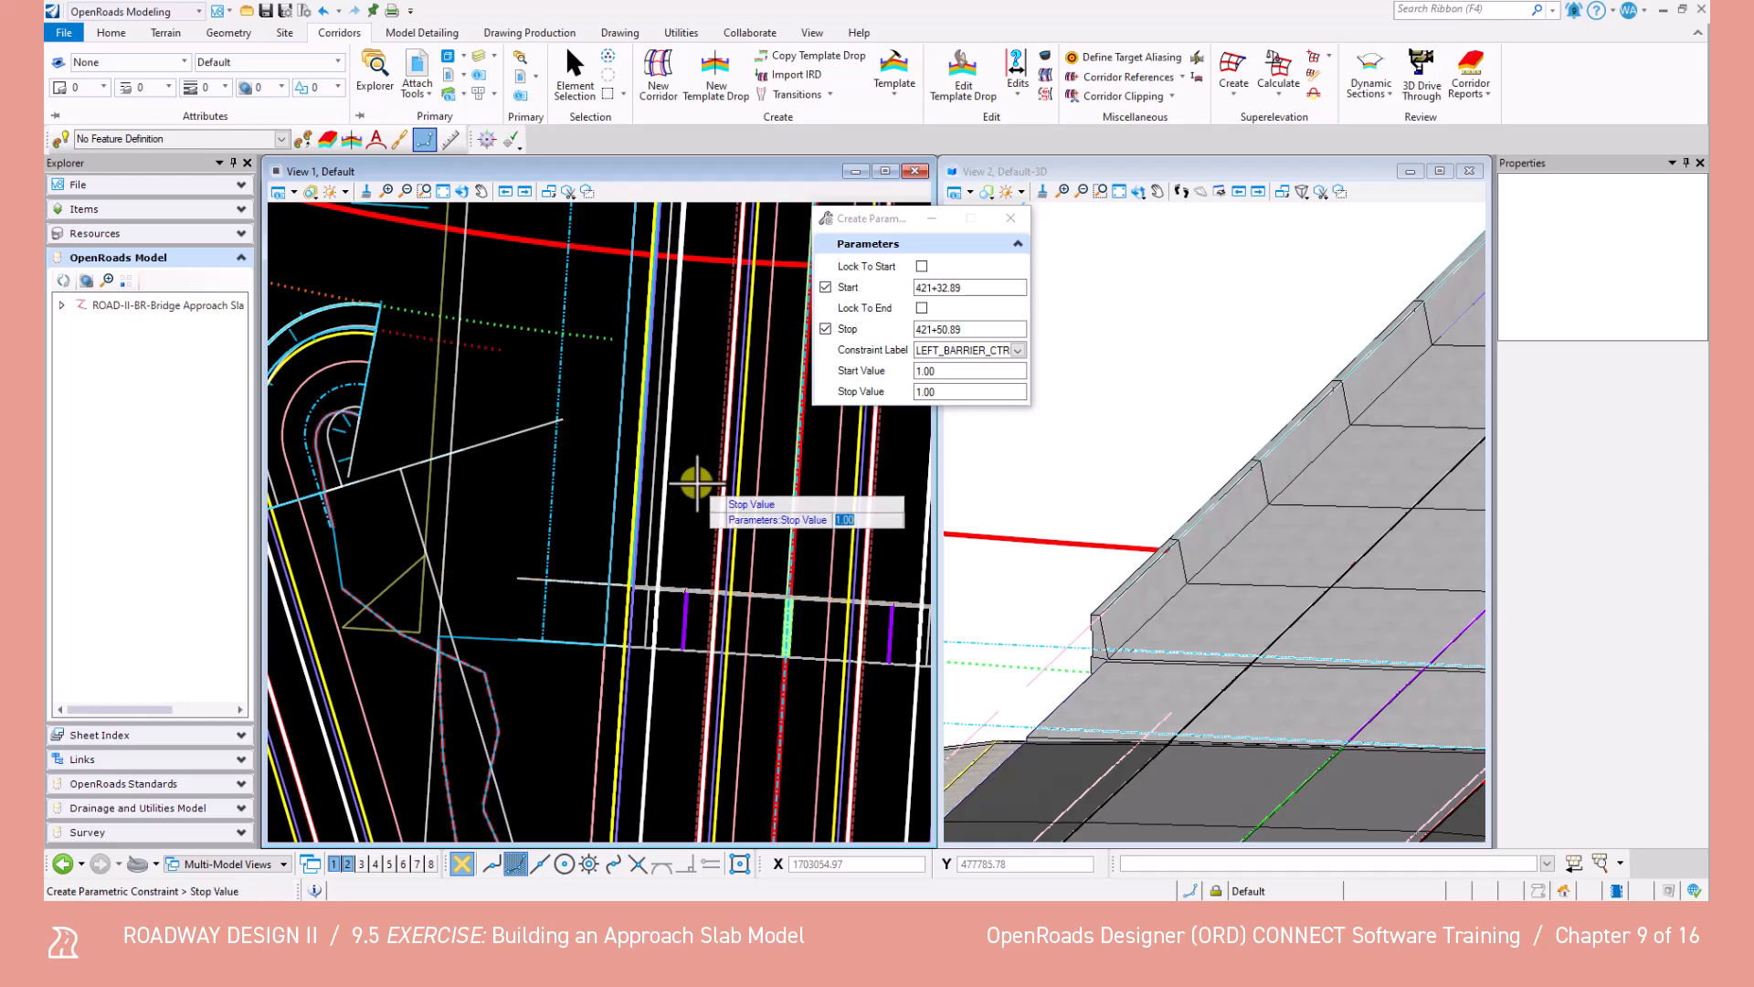
left_click(696, 481)
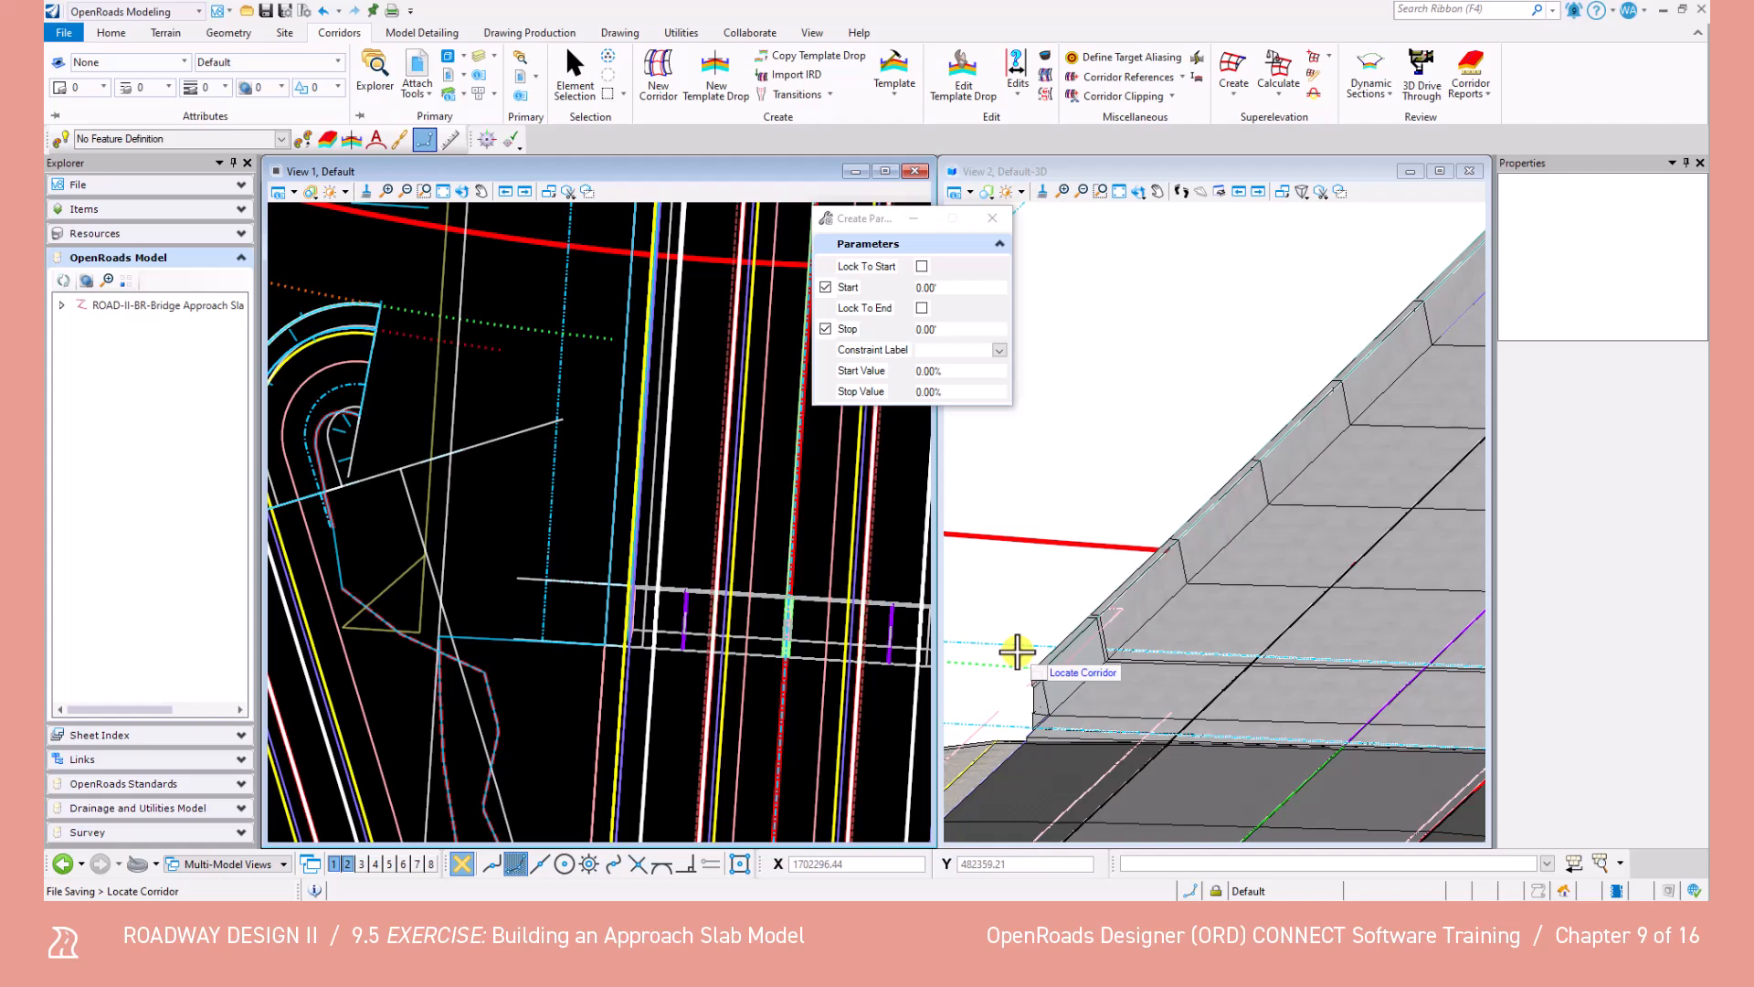
Start a second parametric constraint on the same I65 approach slab corridor, from station 421+32.89 to station 421+50.89.
scroll(1023, 639, "down", 1)
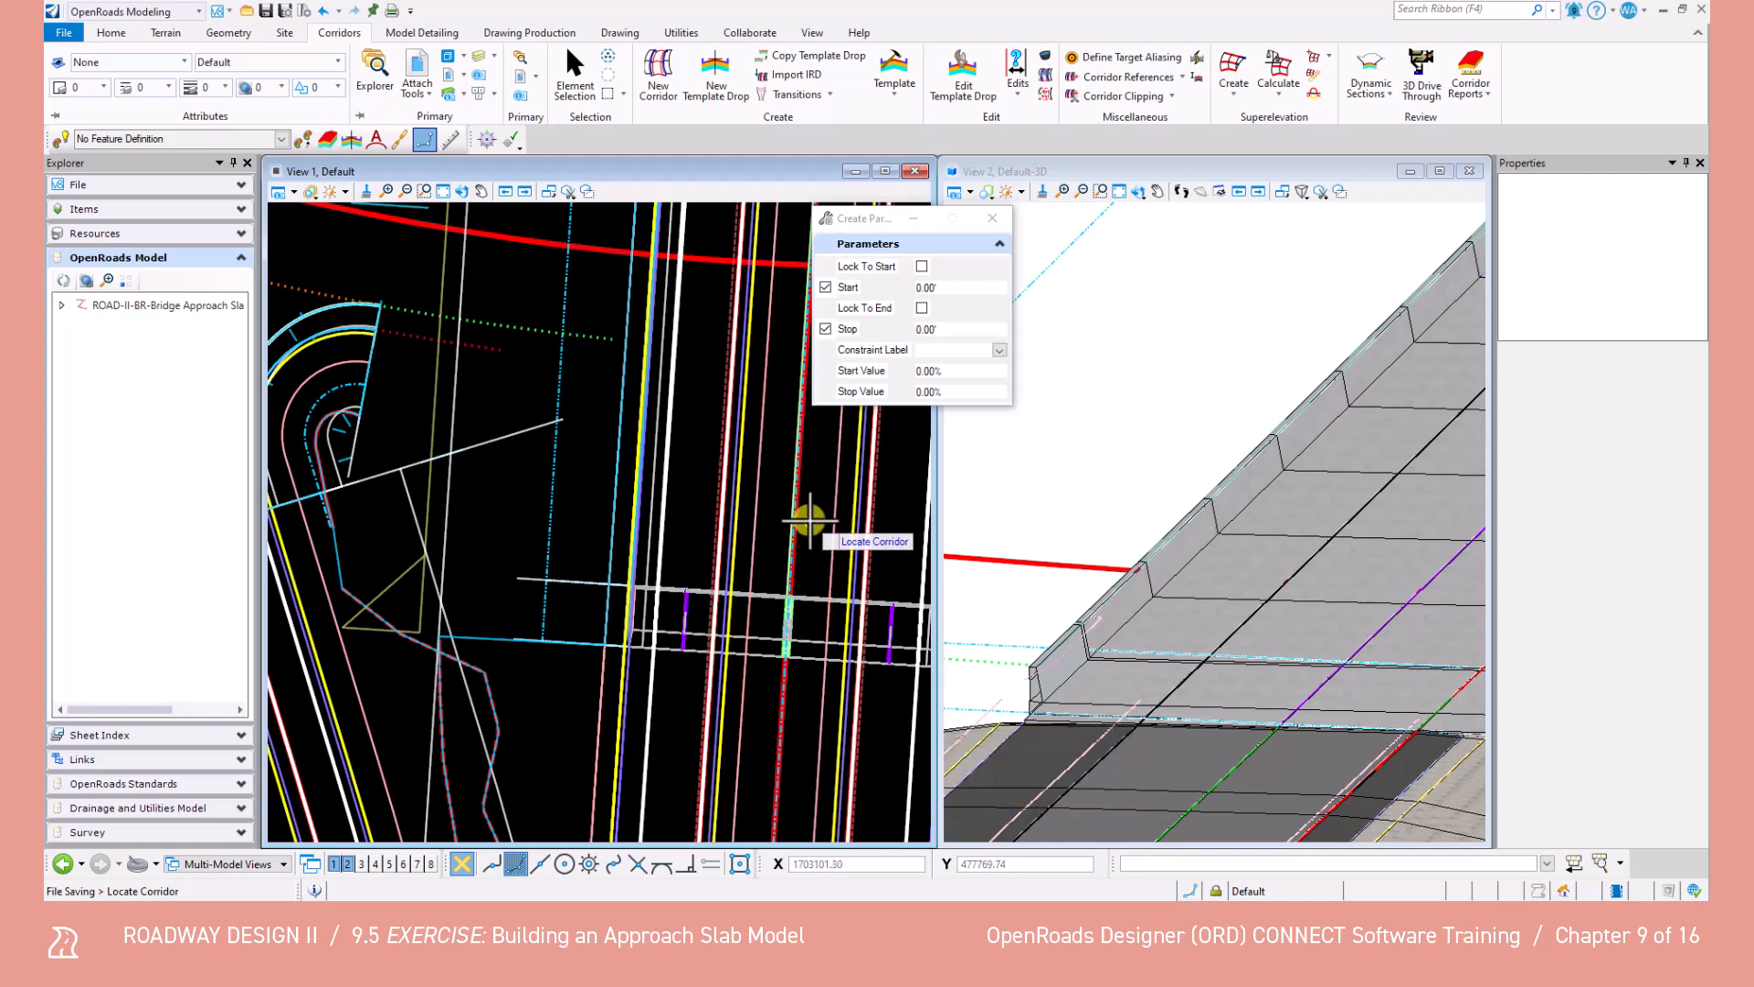
middle_click_drag(812, 645, 674, 627)
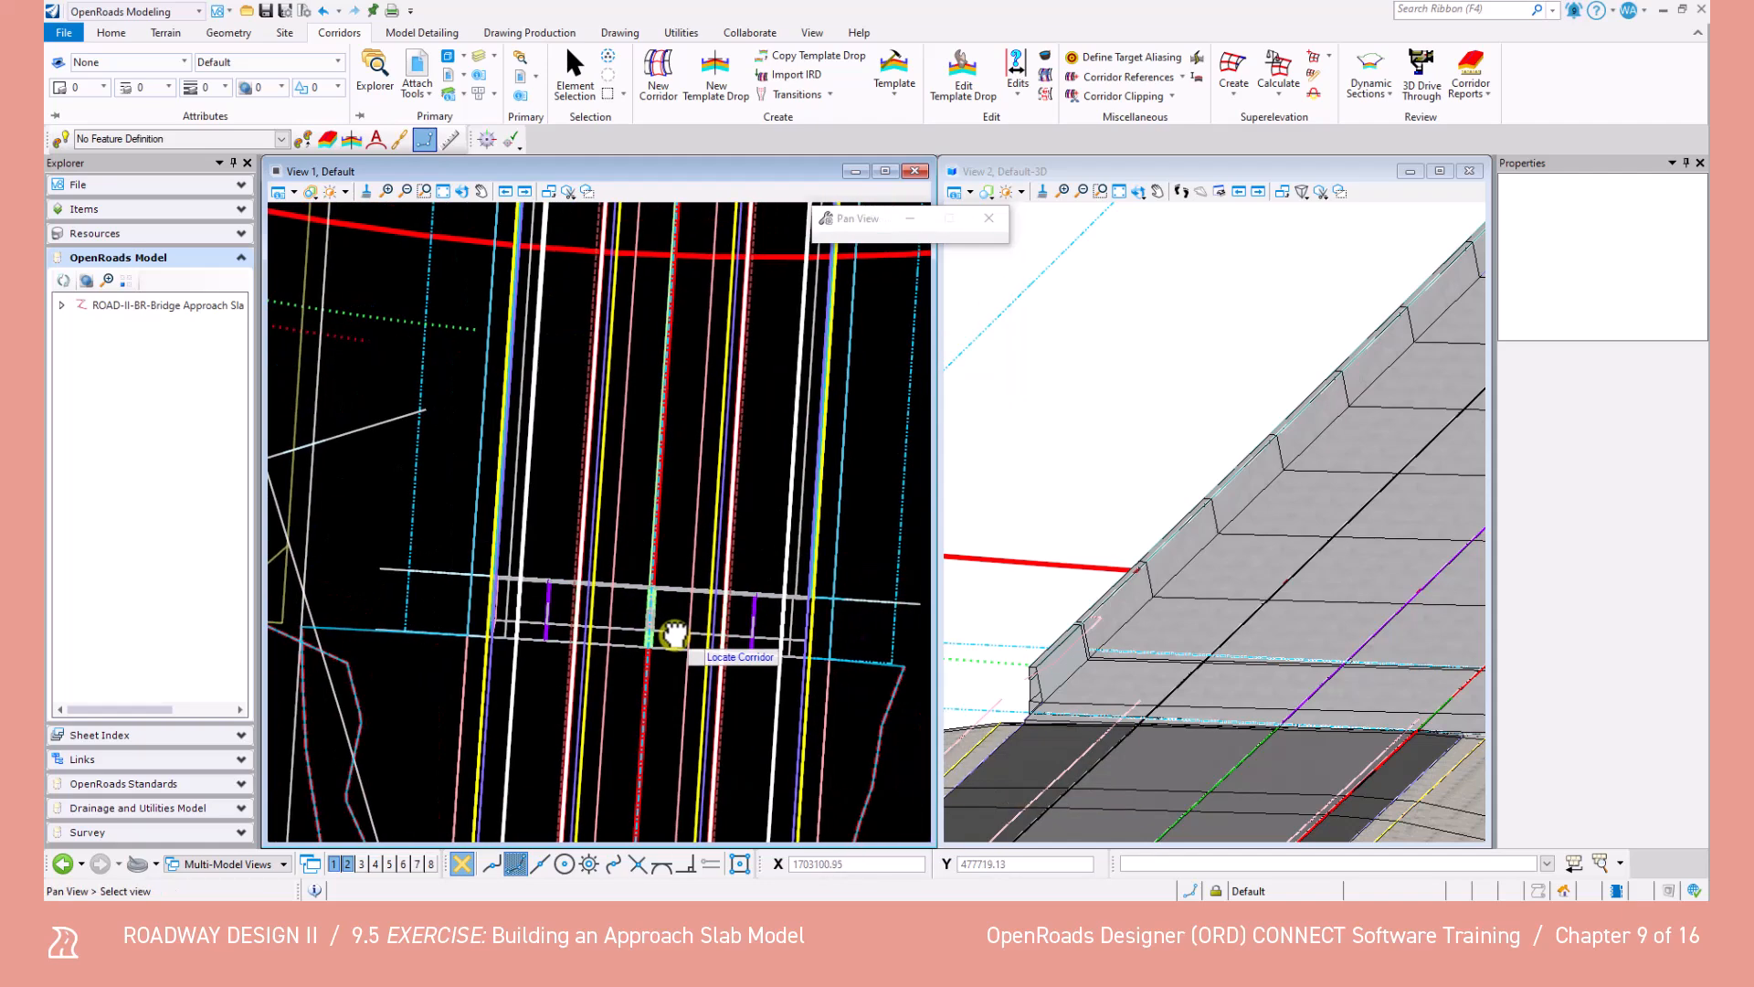
left_click(755, 613)
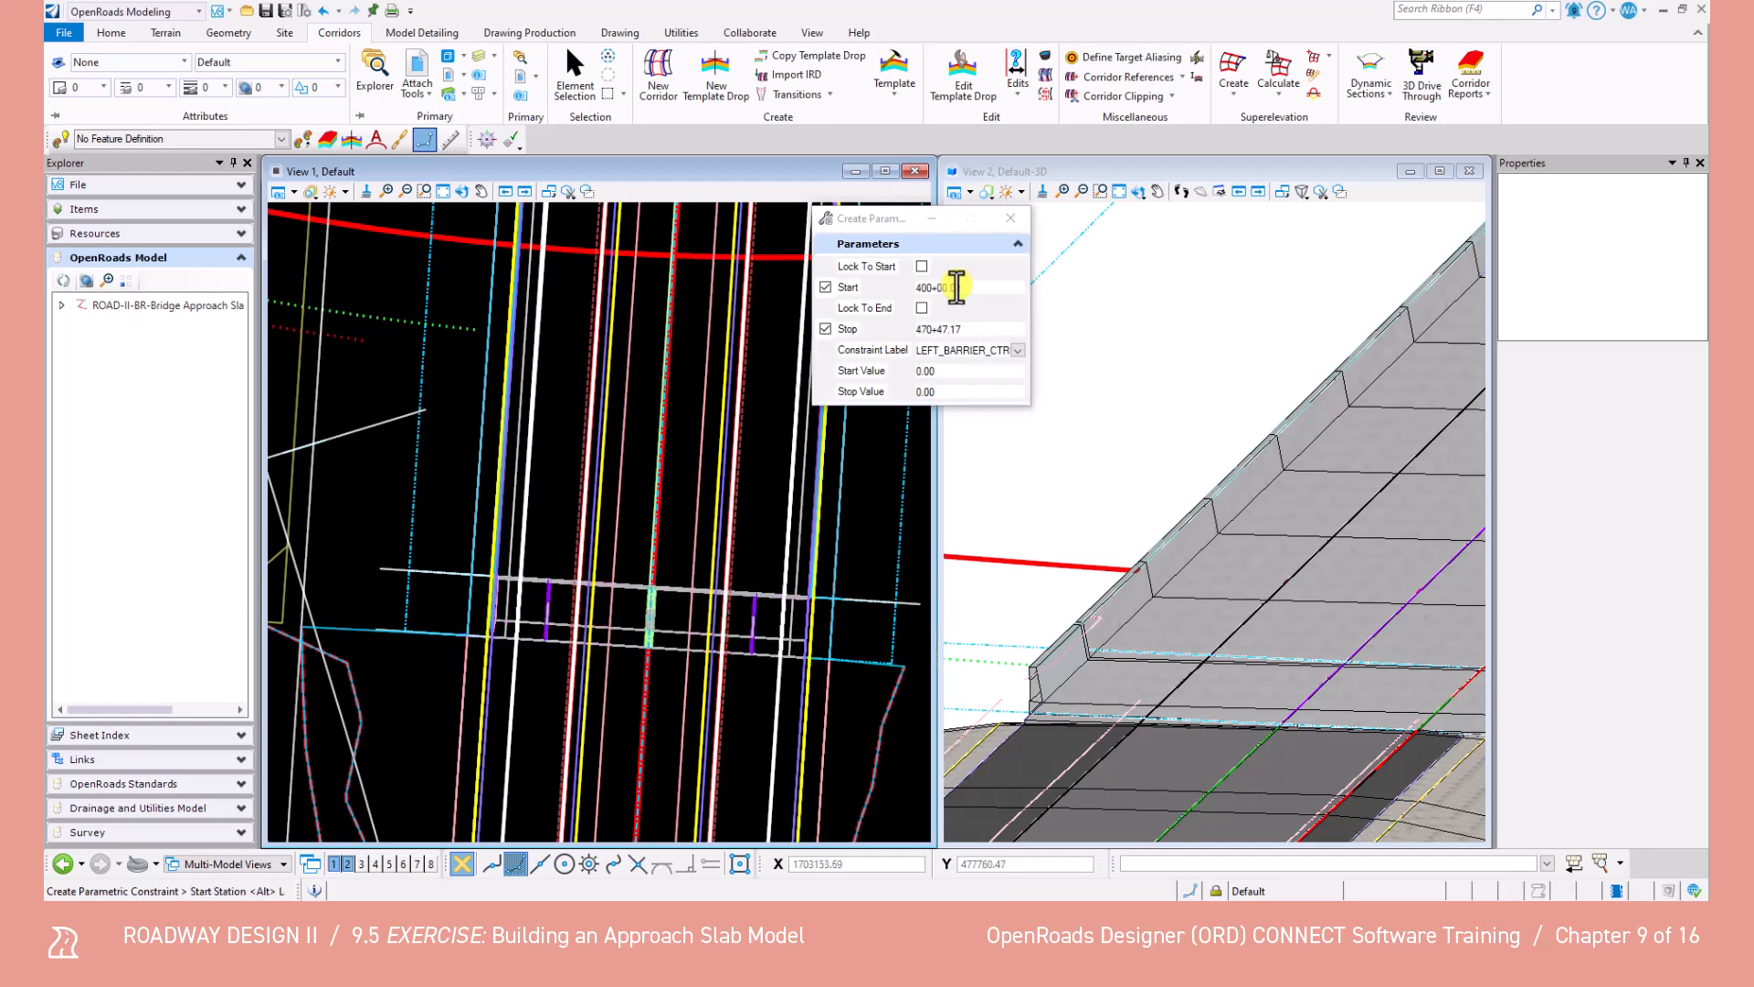
left_click(982, 291)
type("42132.89")
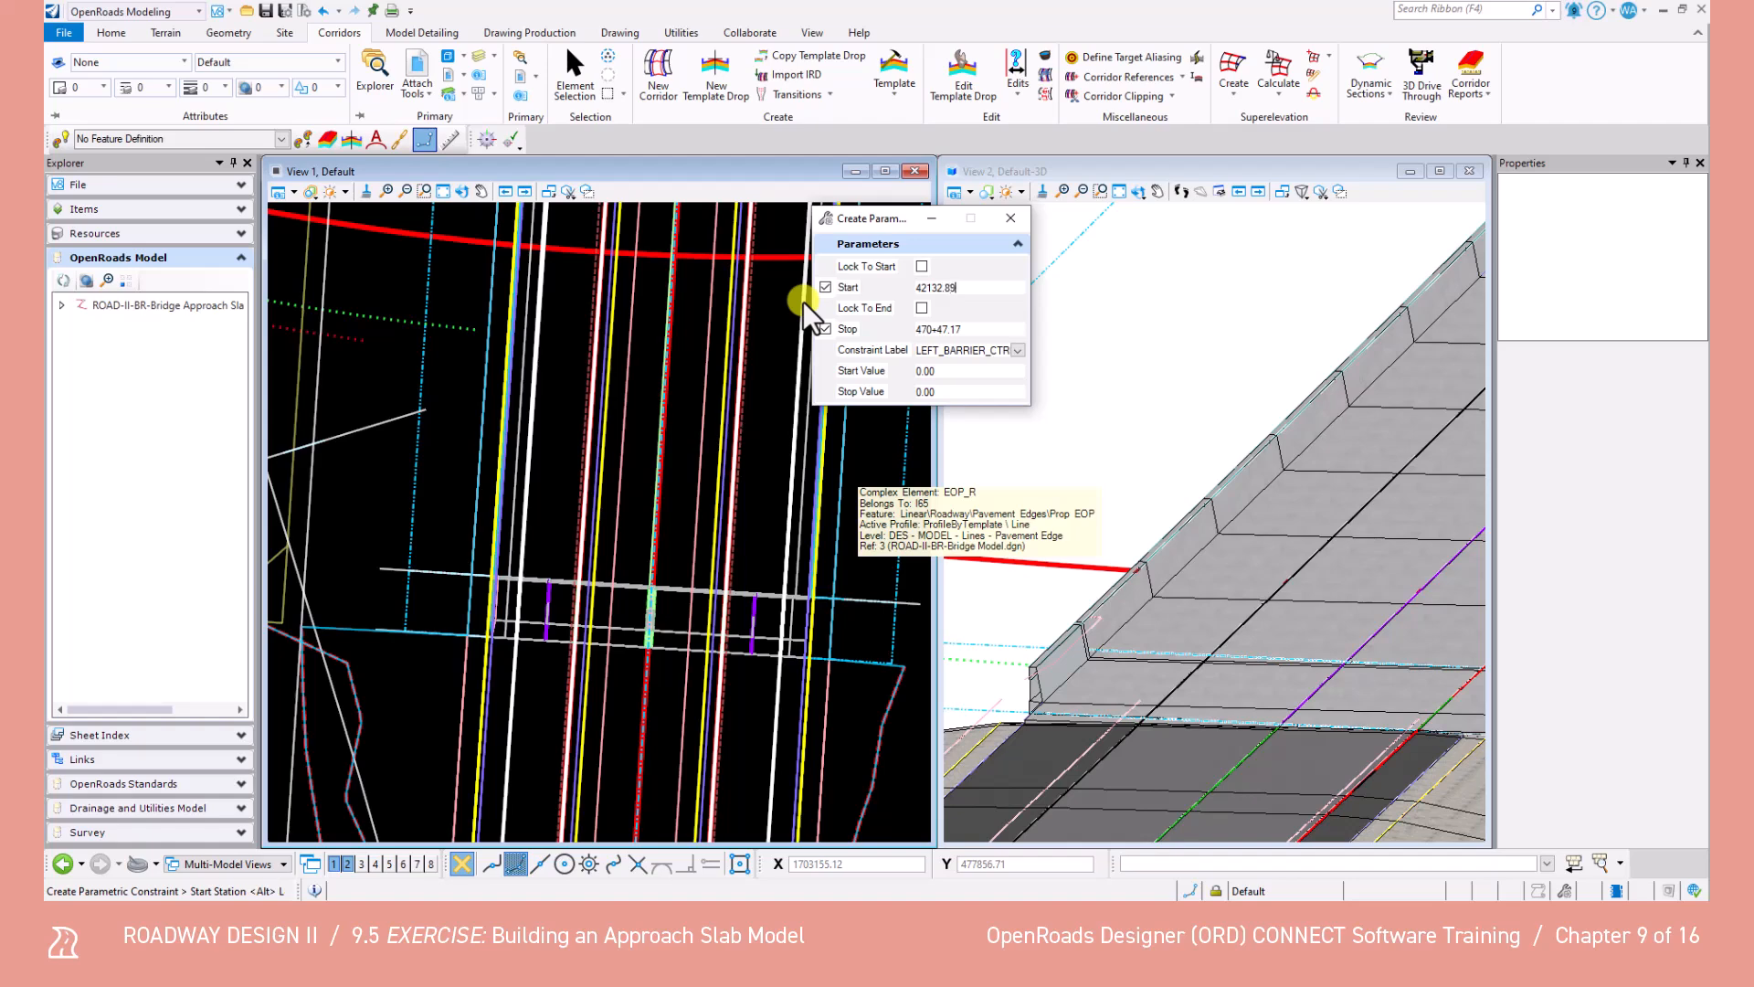
key("Tab")
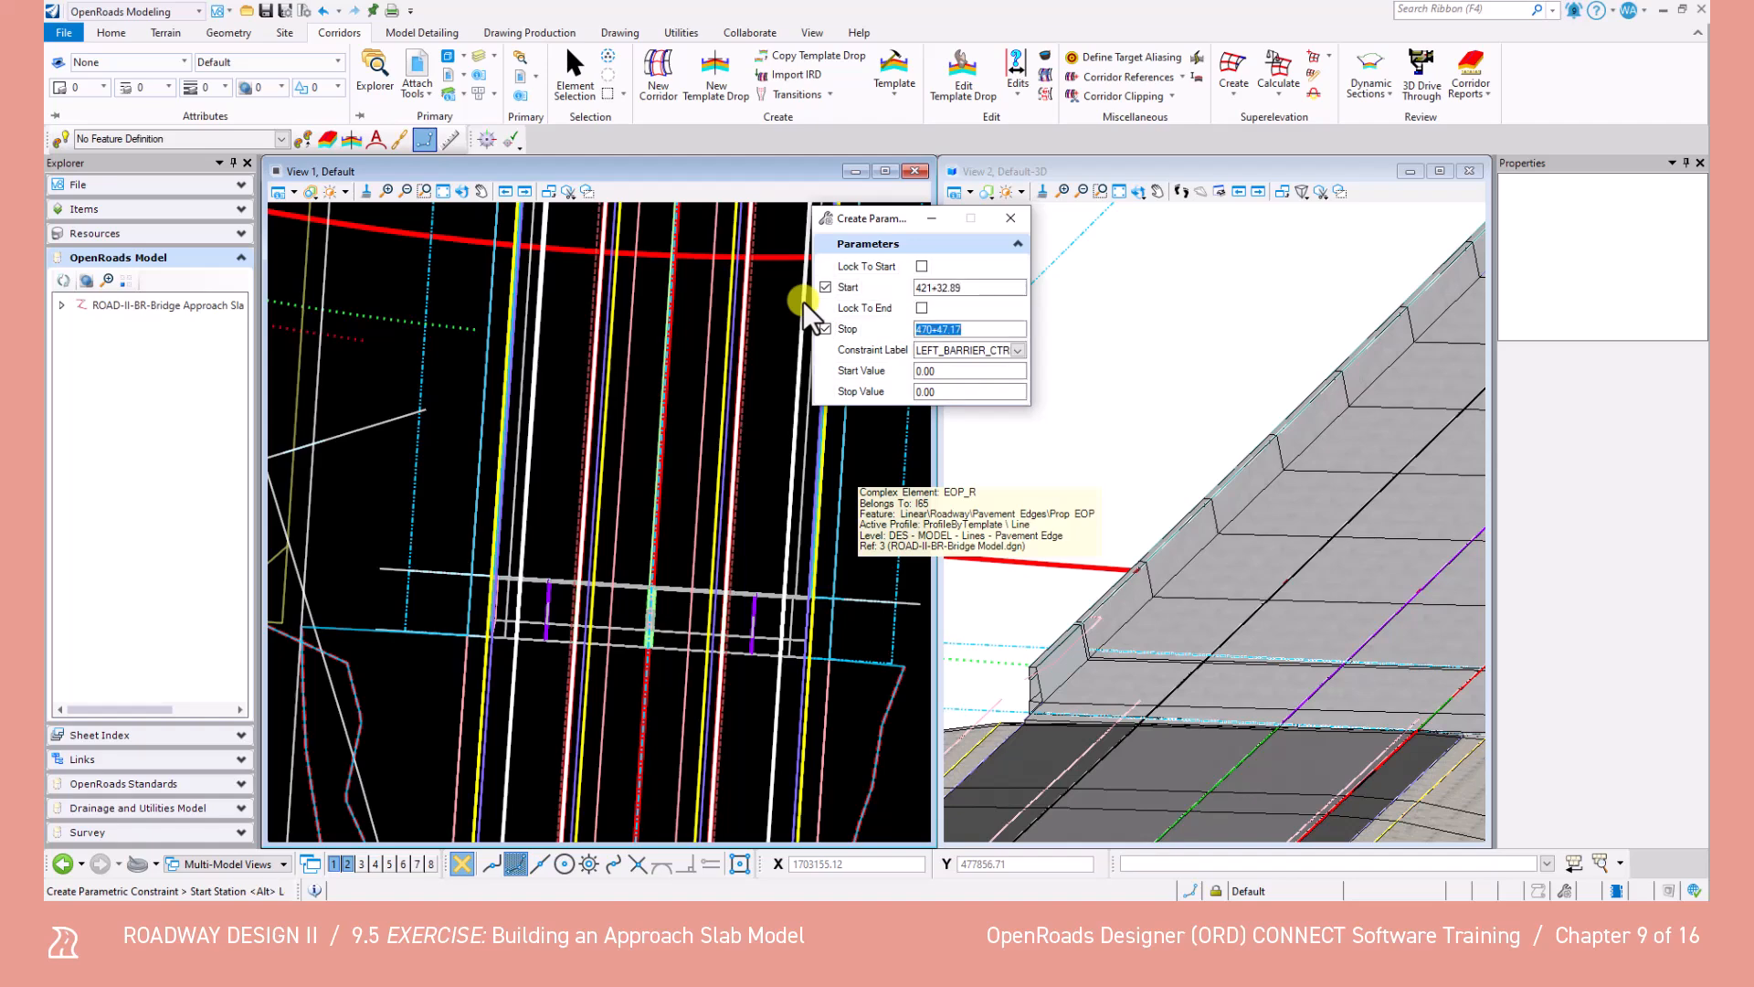
type("421150.89")
key("Tab")
Assign the constraint label RIGHT_BARRIER_CTRL with start and stop values of 1.00, and create the parametric constraint.
left_click(1017, 350)
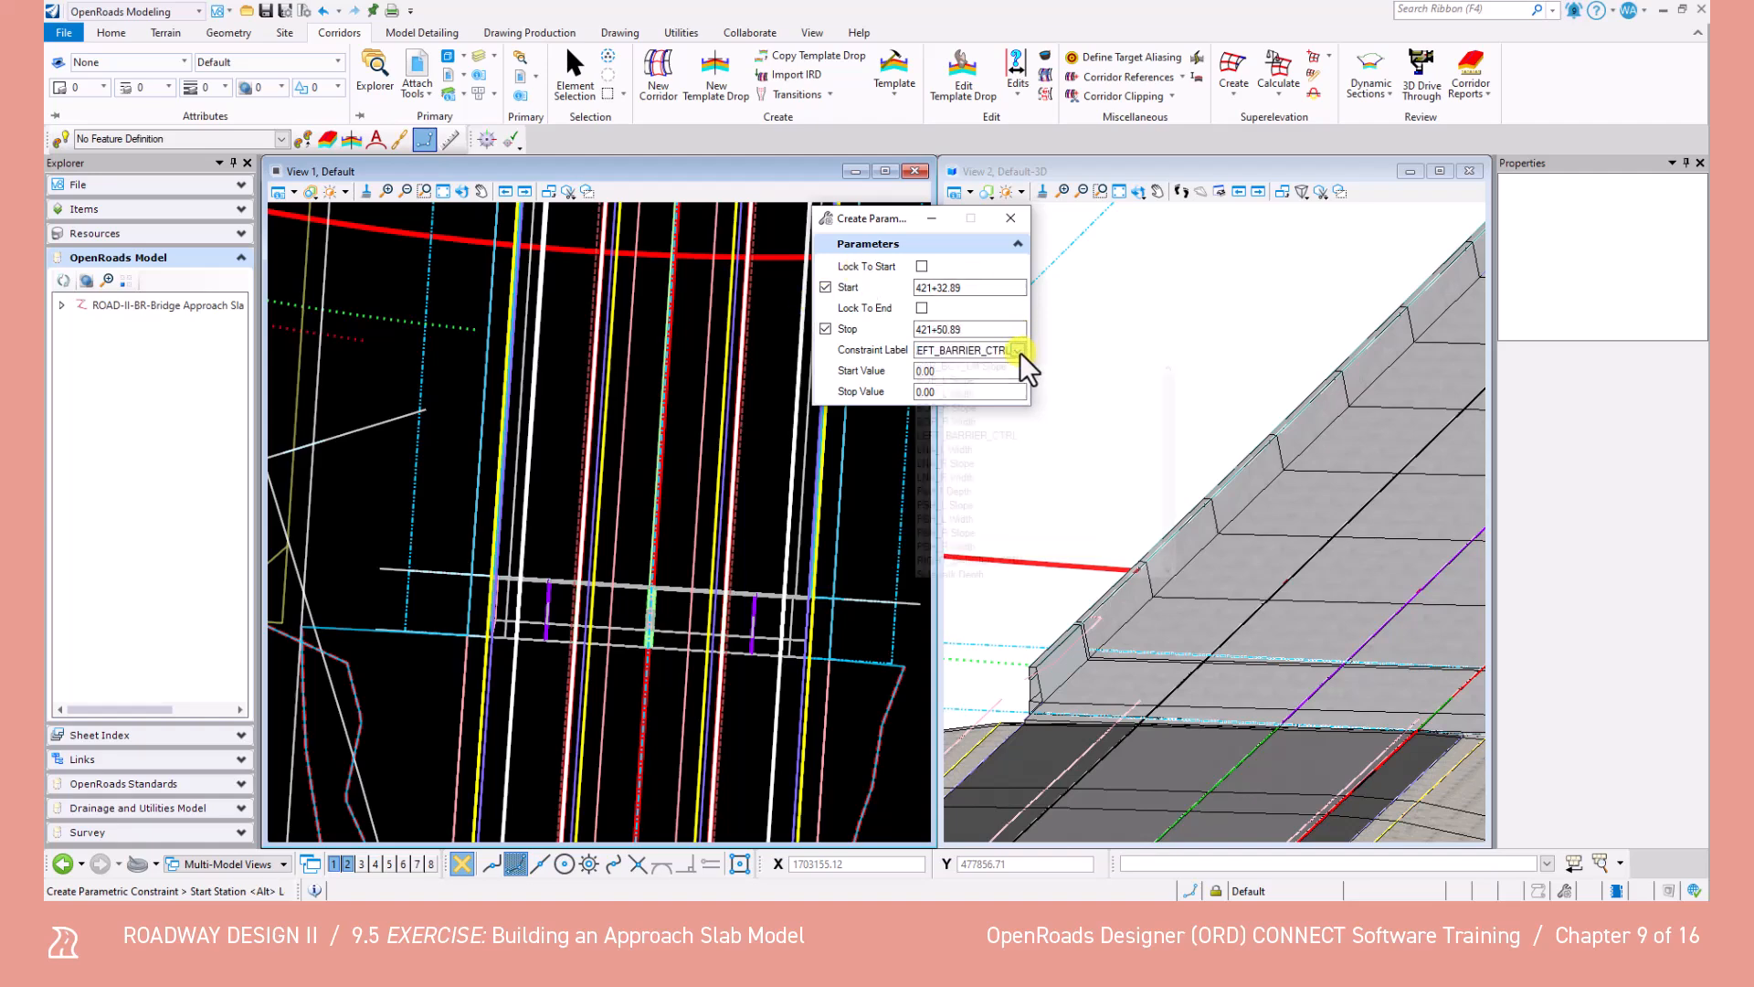
left_click(957, 561)
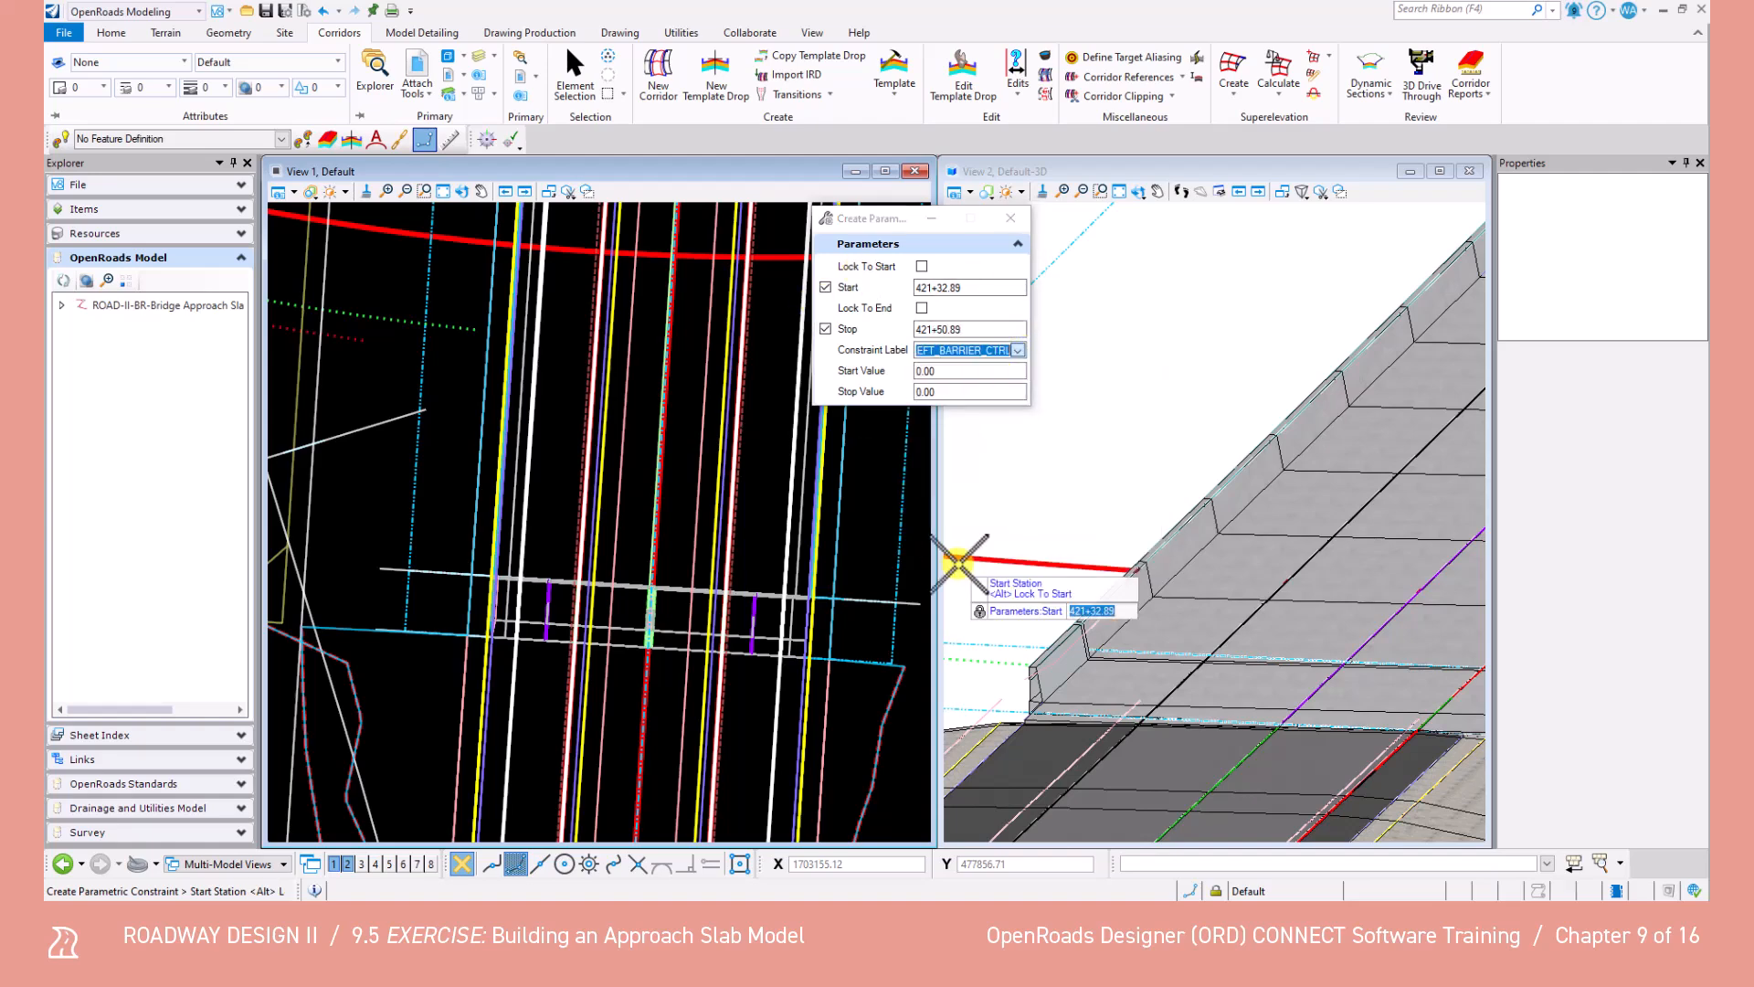
left_click(947, 370)
type("1")
key("Tab")
type("1")
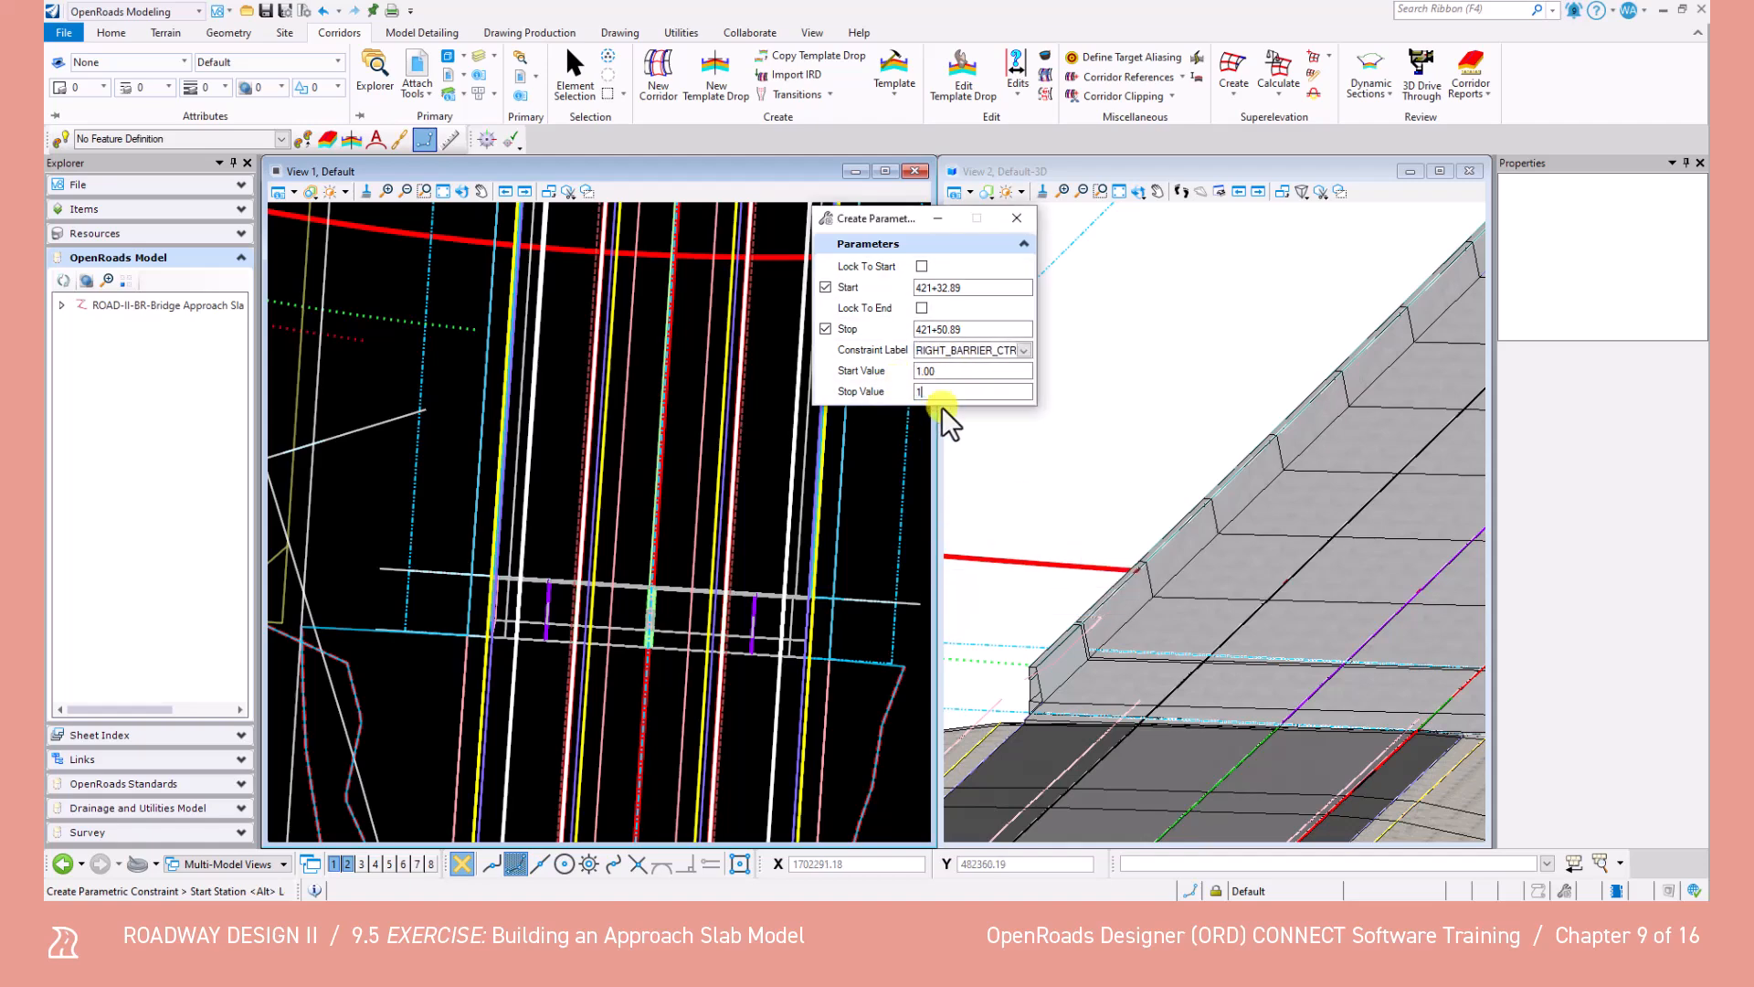
scroll(1108, 653, "down", 6)
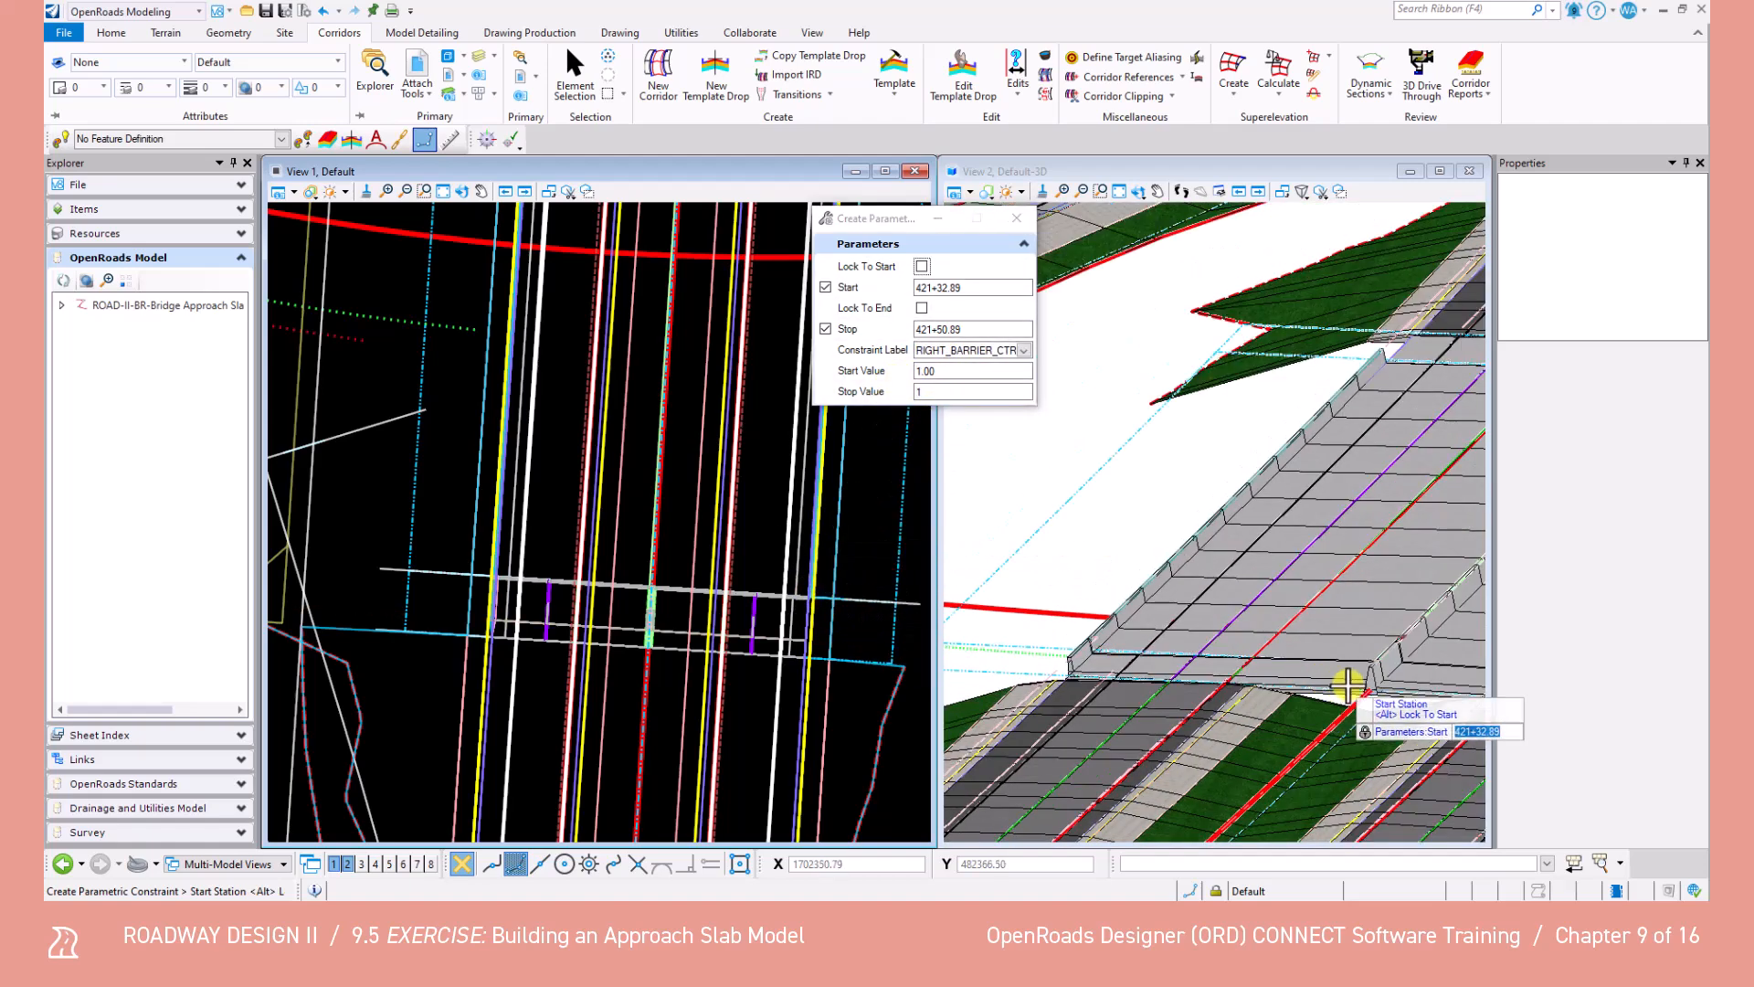
scroll(1298, 650, "up", 3)
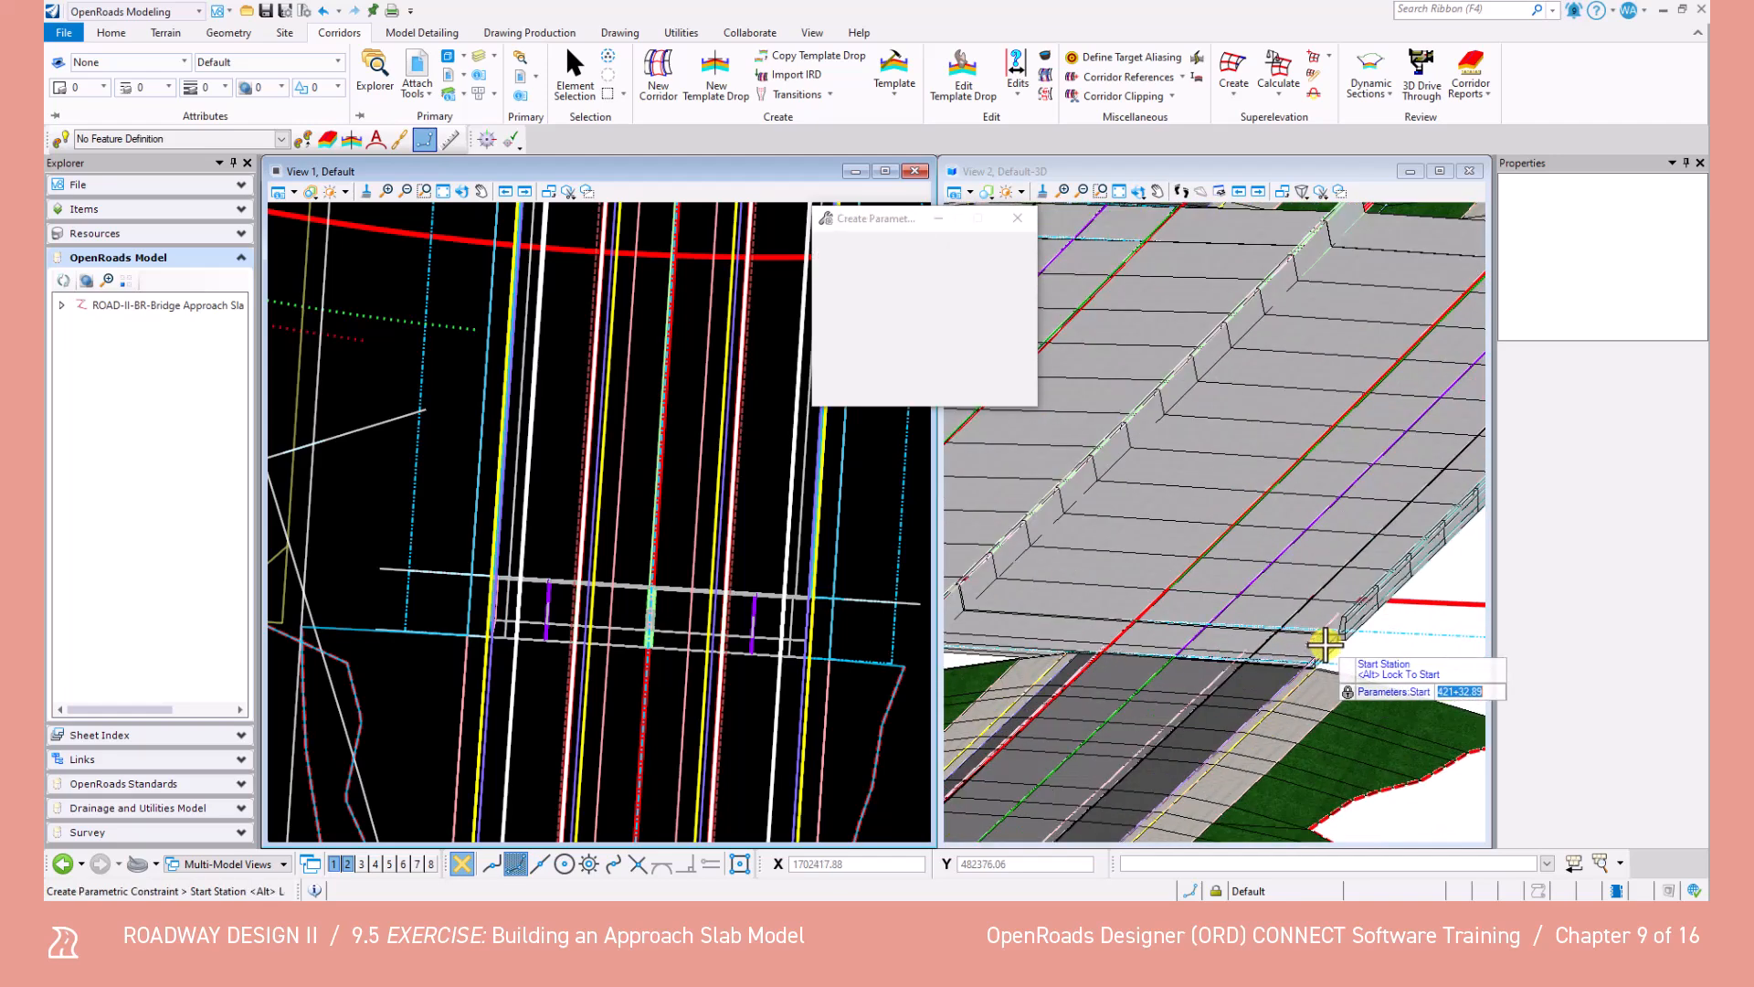
left_click(758, 699)
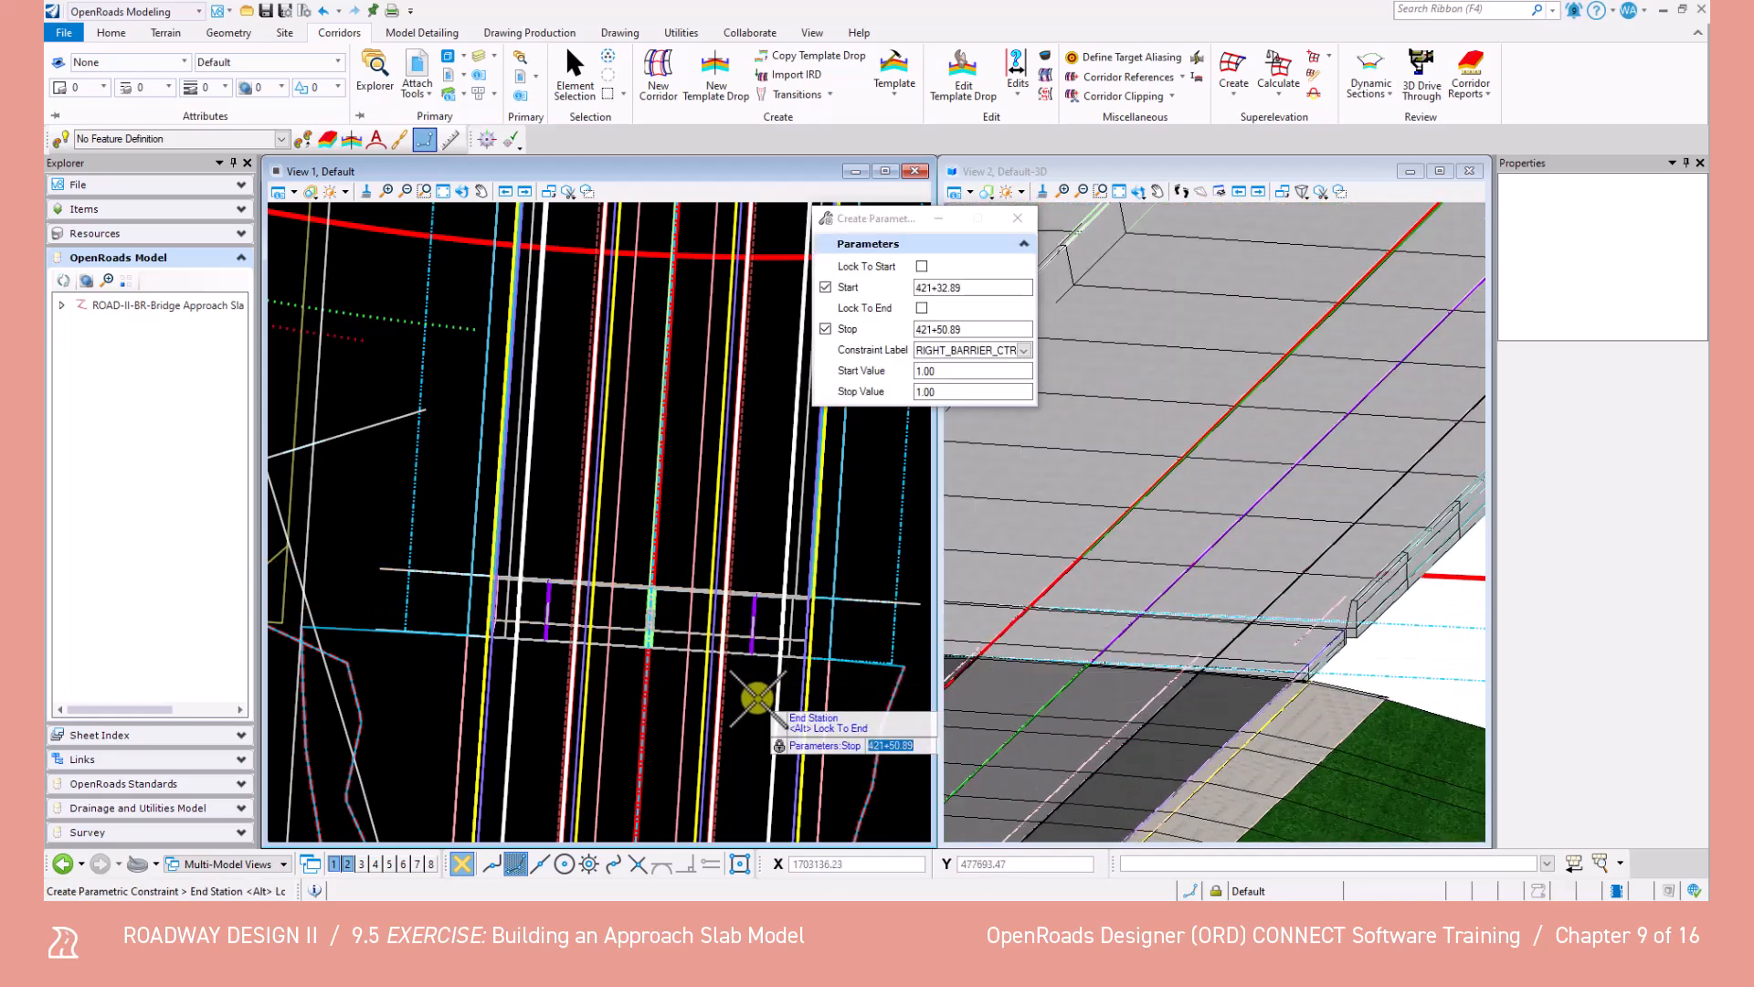
left_click(757, 699)
left_click(757, 699)
left_click(757, 699)
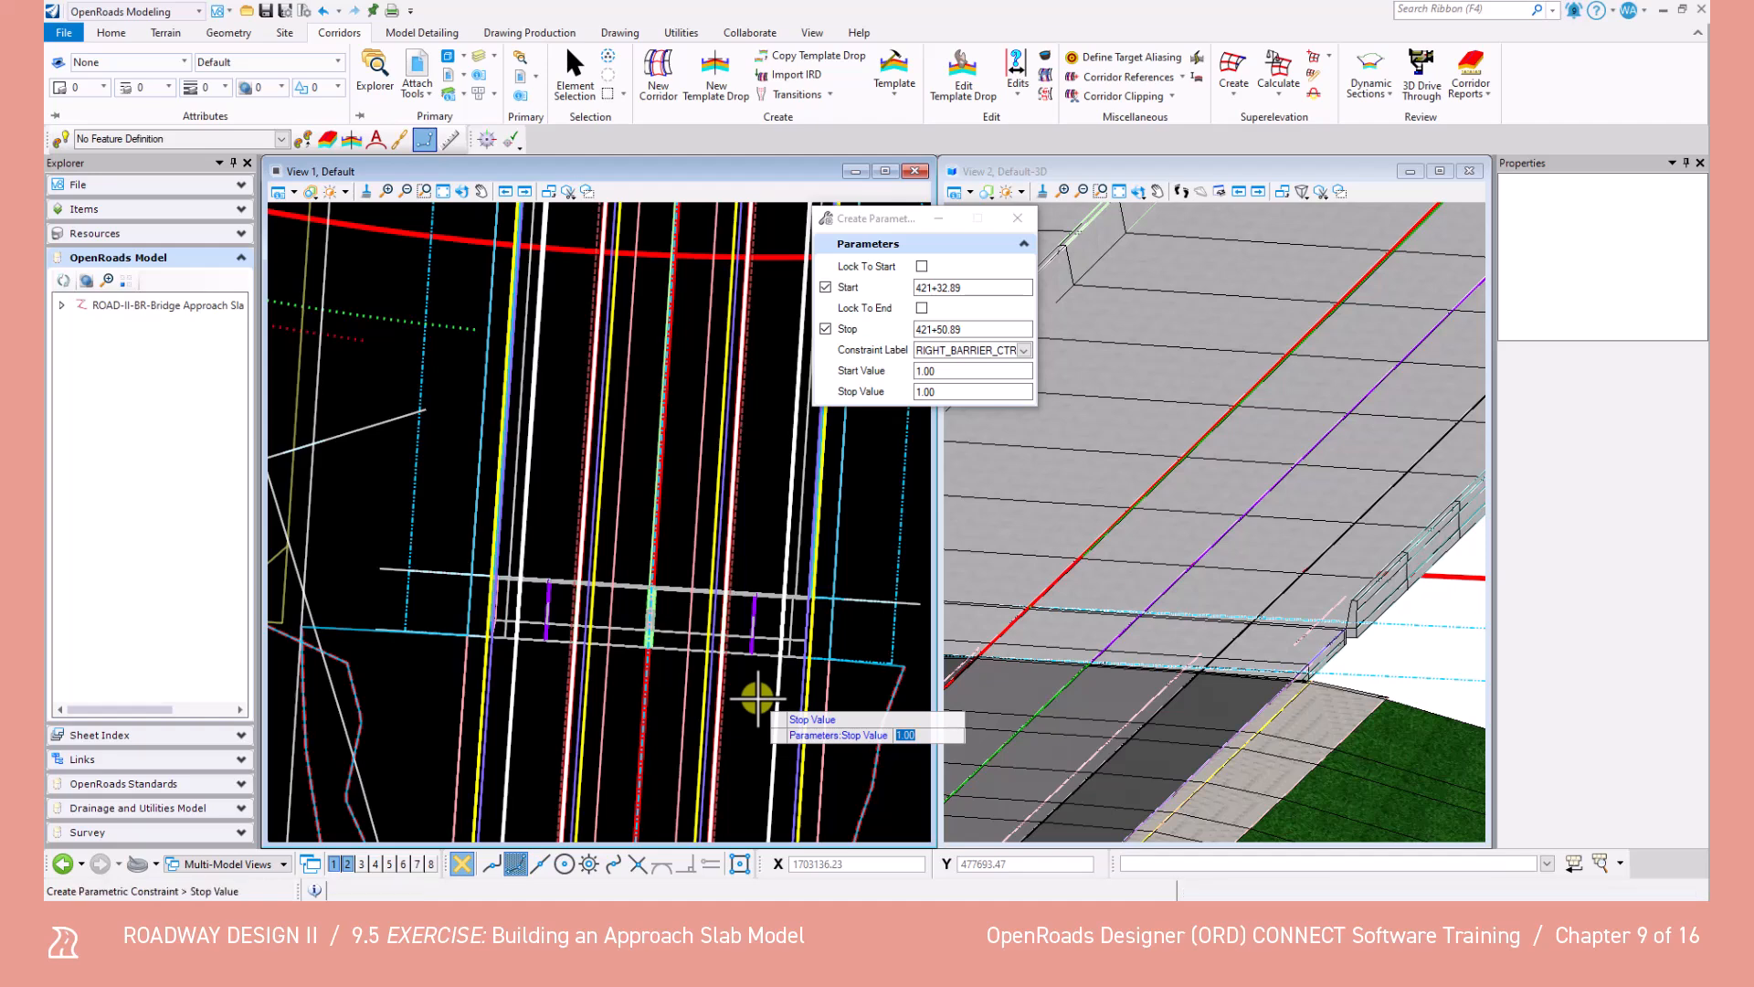
left_click(764, 716)
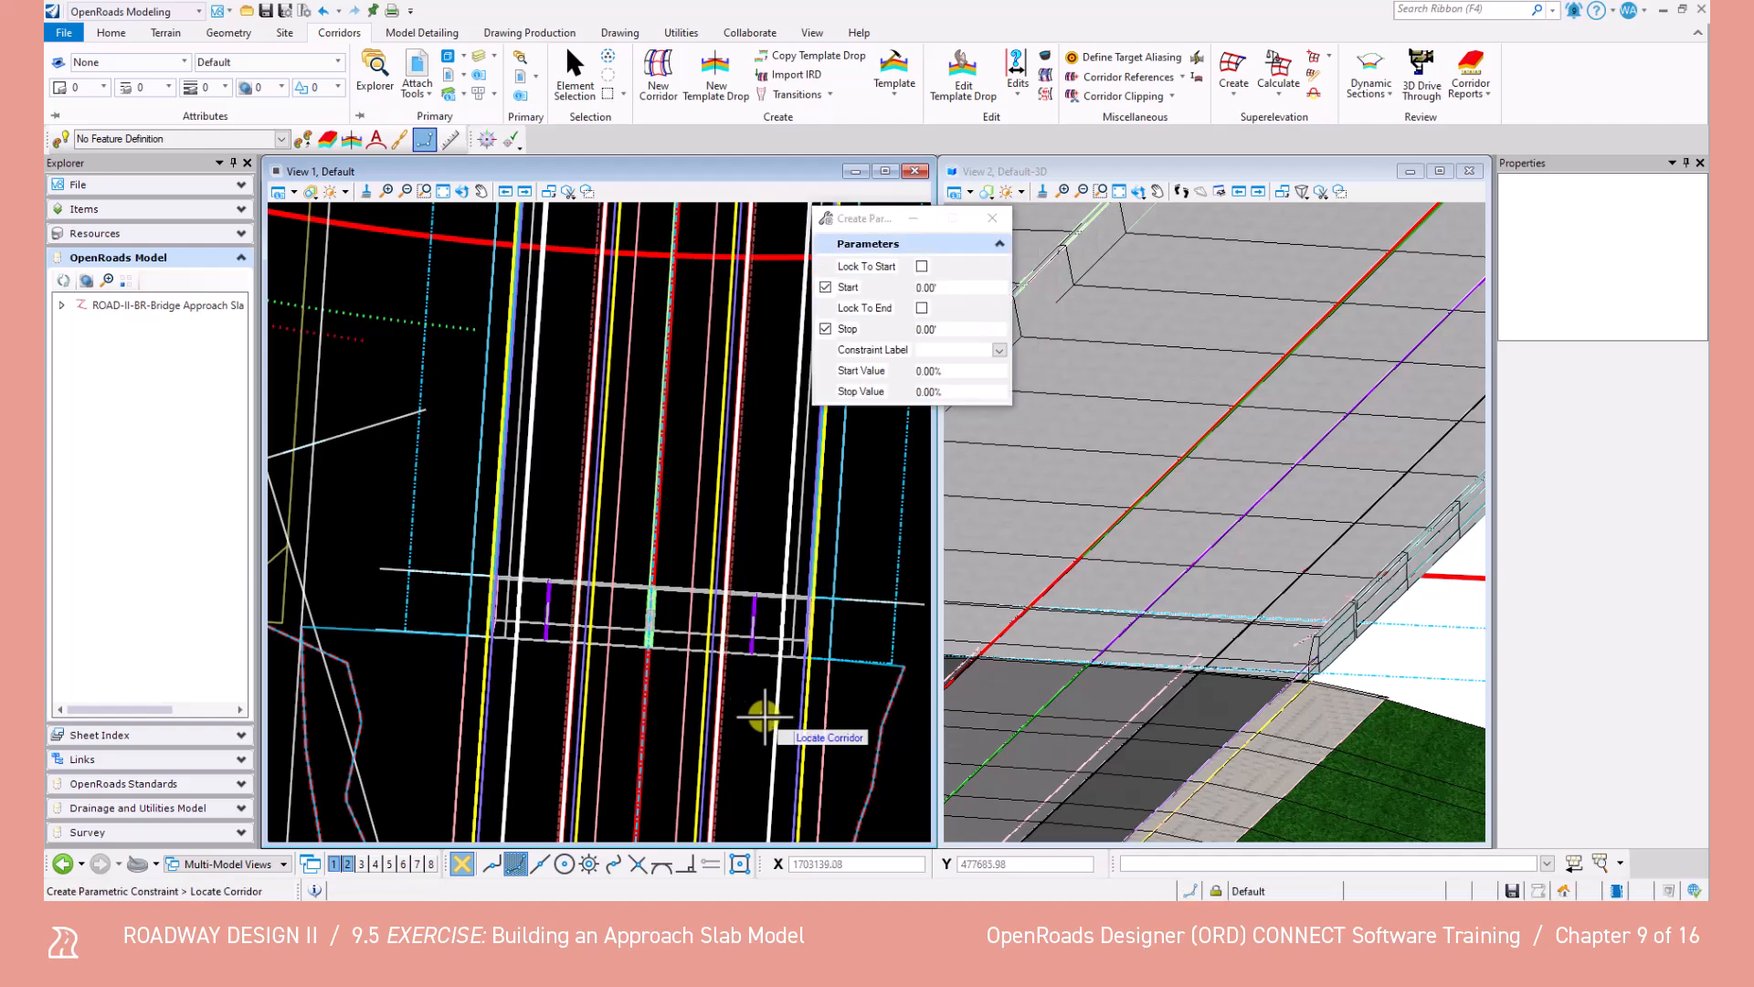
Try to start a parametric constraint on the approach slab corridor at the bridge's other end, with start and stop stations both 424+42.89.
scroll(772, 713, "down", 5)
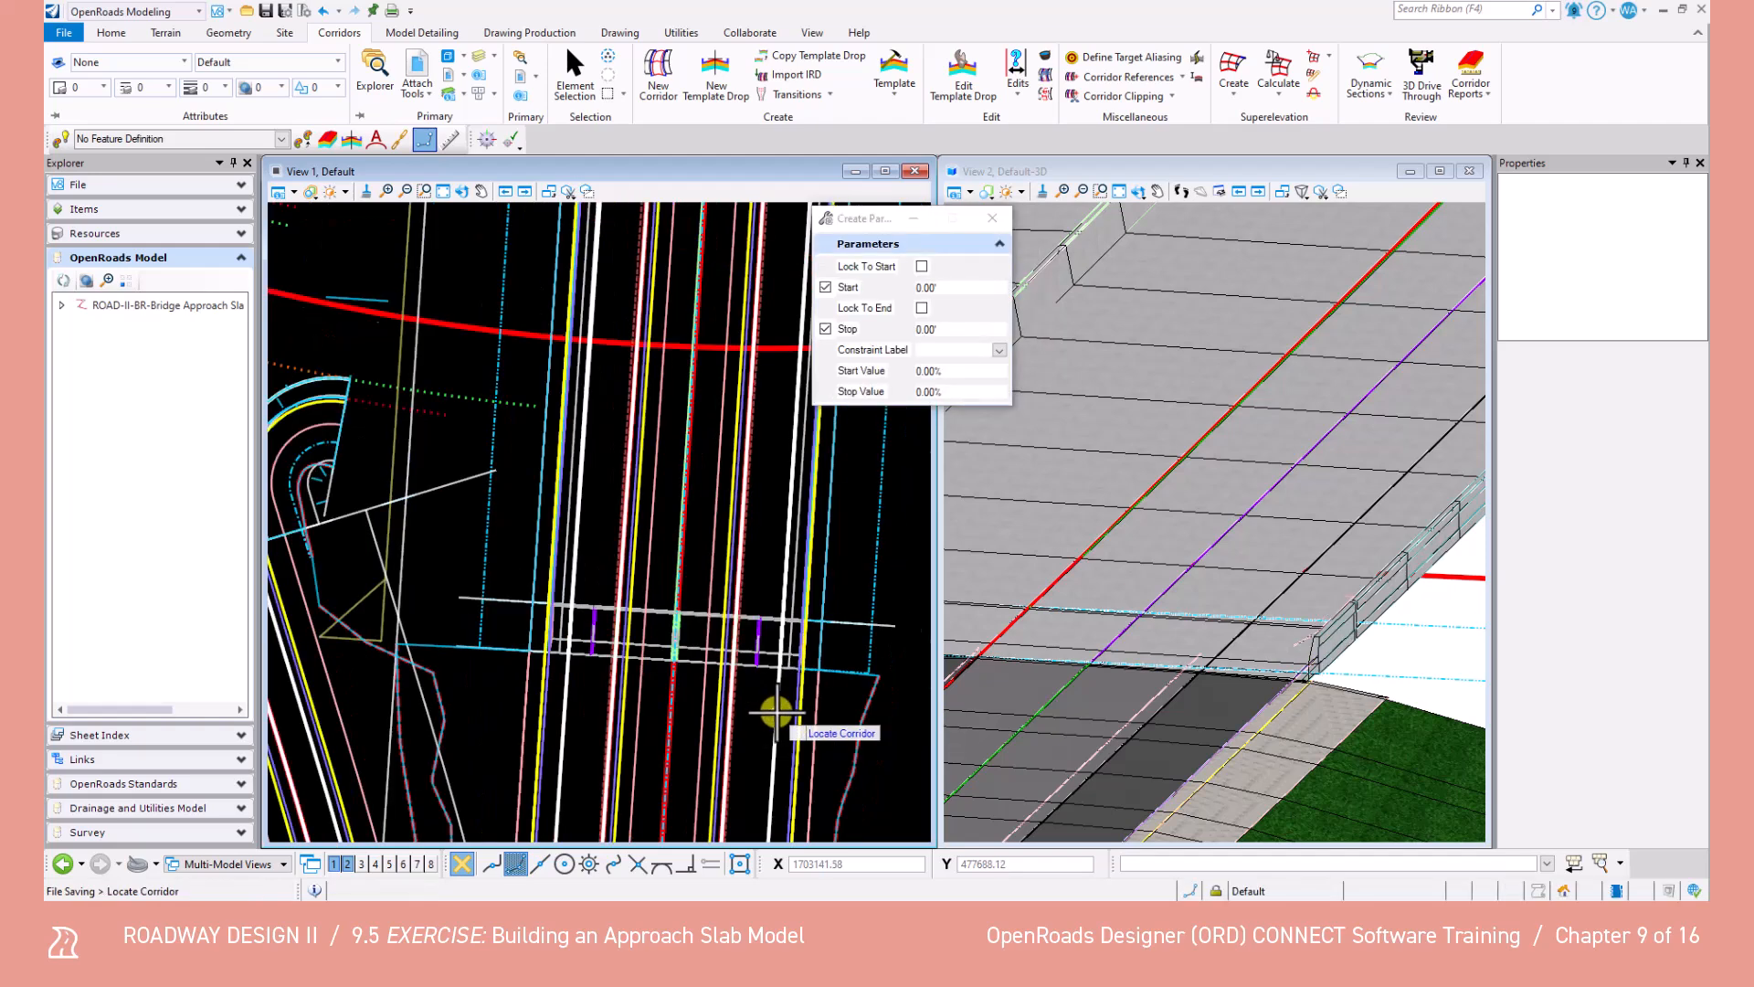
scroll(706, 381, "up", 5)
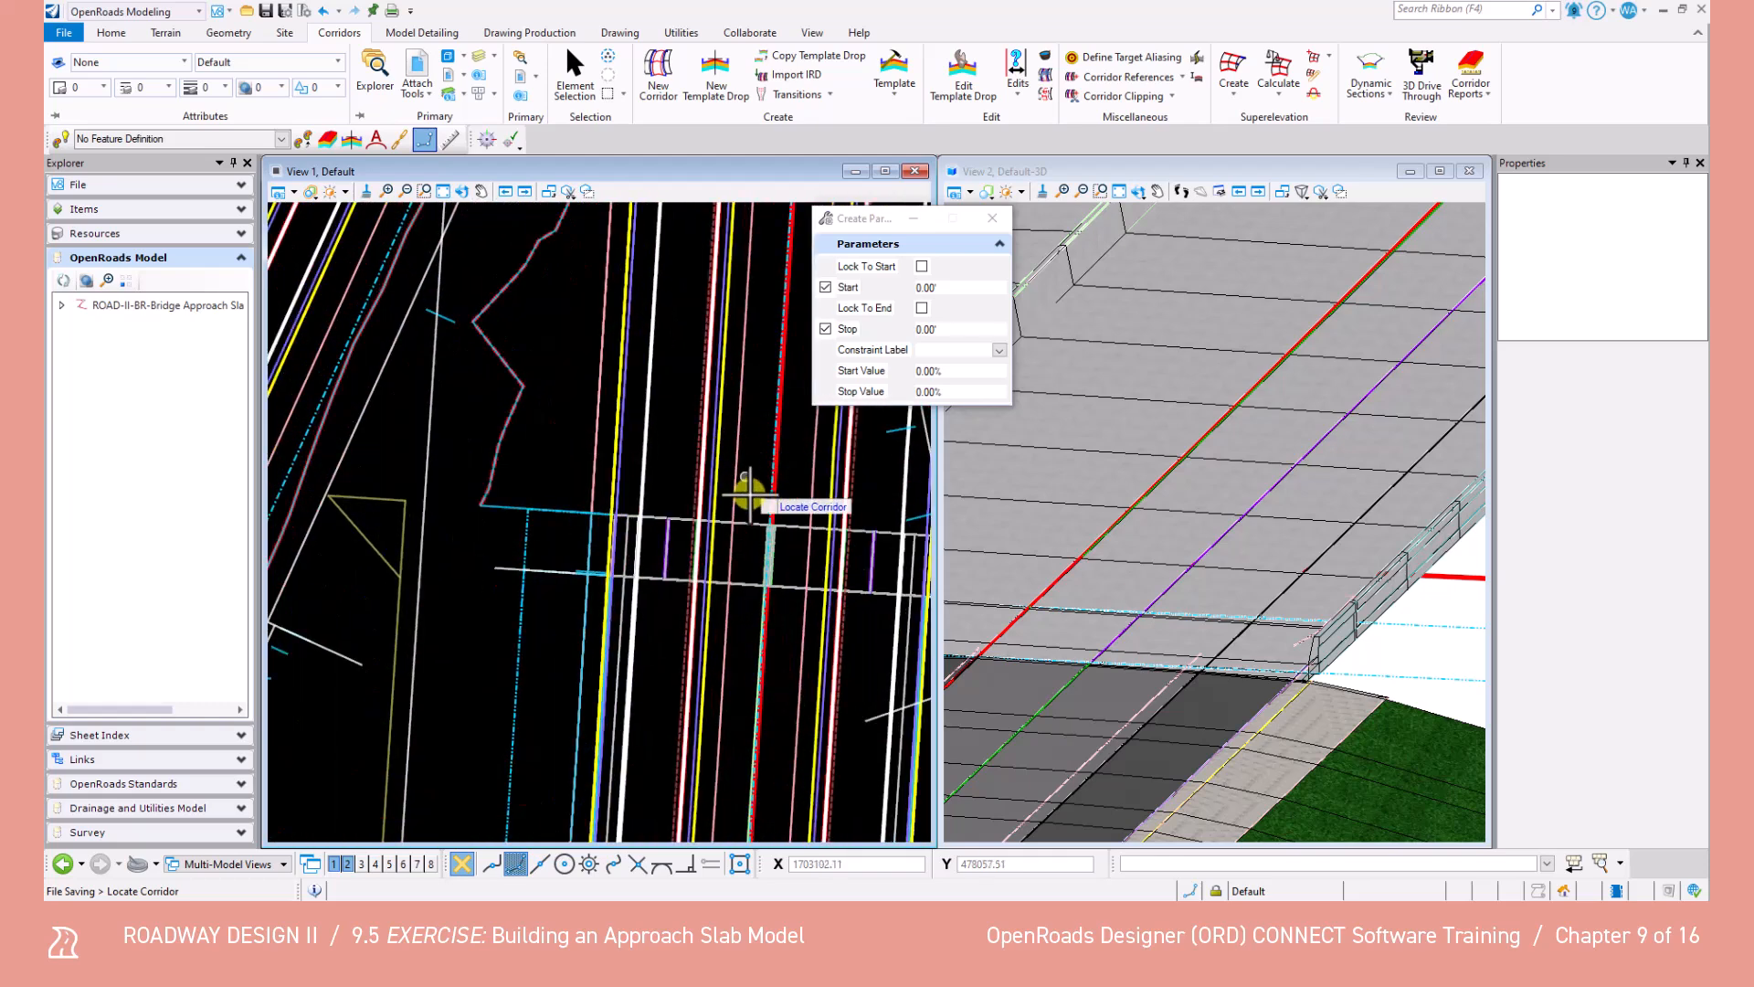
left_click(668, 543)
scroll(810, 548, "down", 2)
scroll(1414, 468, "down", 1)
middle_click_drag(1414, 468, 1295, 766)
scroll(1301, 602, "down", 1)
scroll(1242, 600, "down", 1)
middle_click_drag(1241, 599, 1157, 674)
scroll(1431, 616, "up", 4)
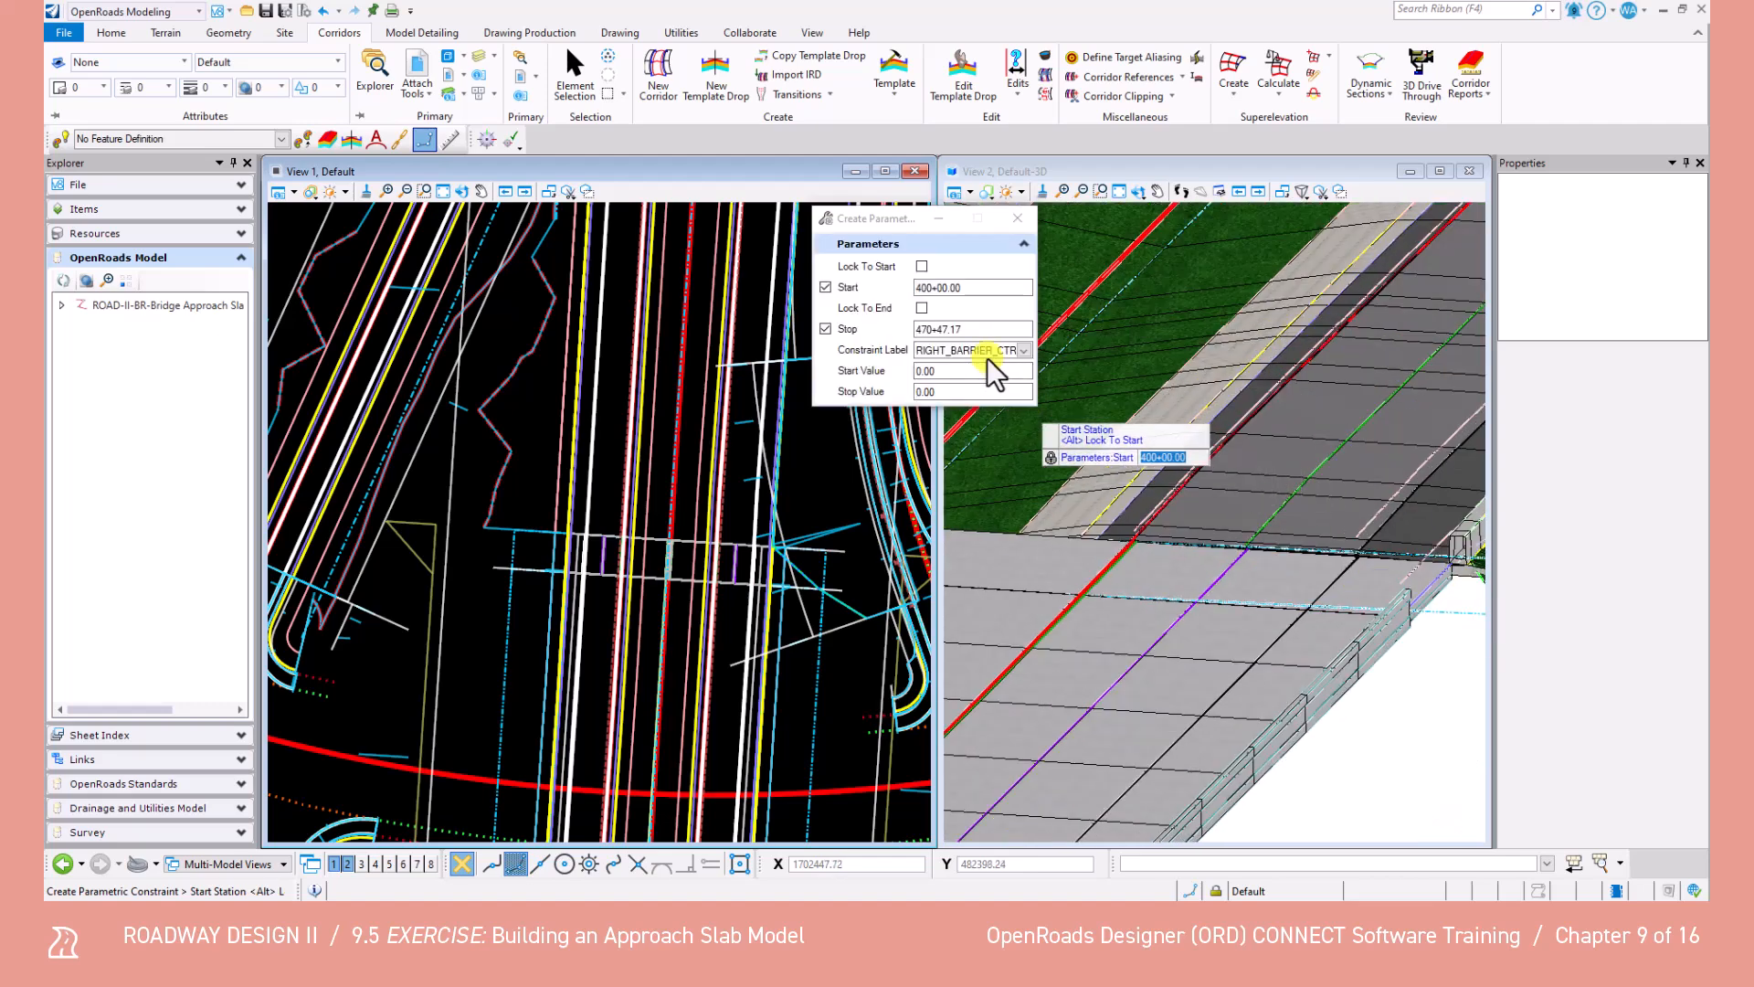
type("42")
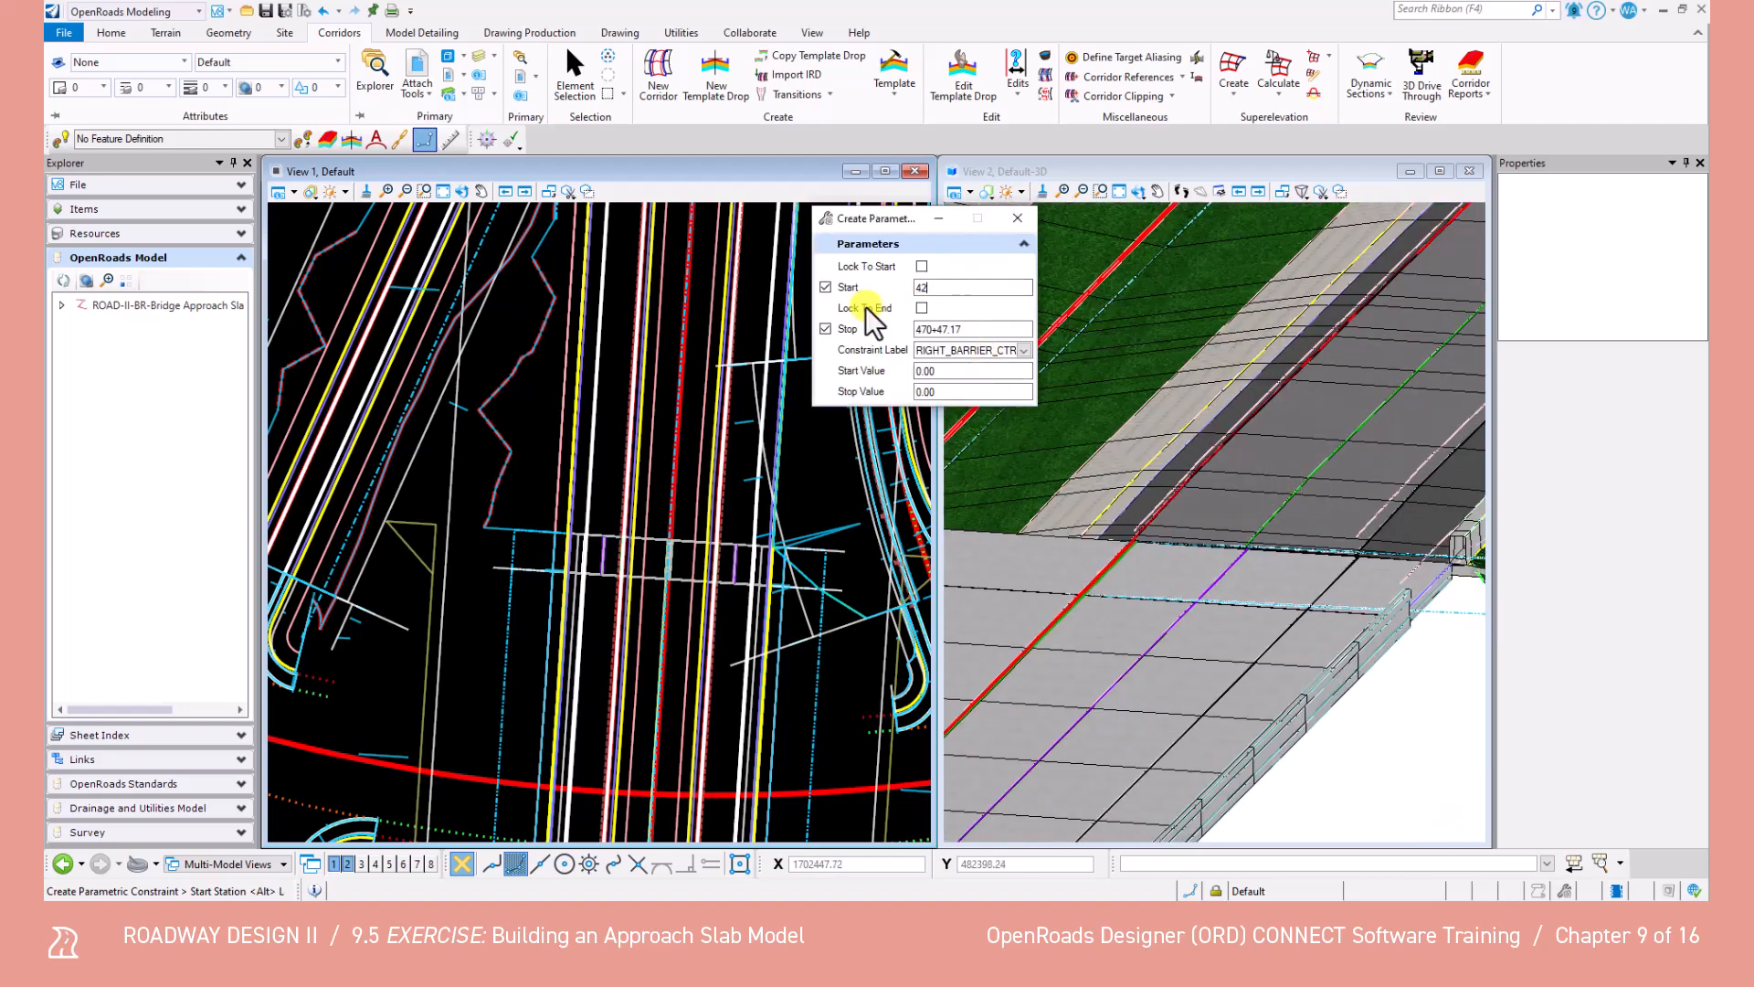
type("4+42.89")
key("Tab")
key("Tab")
key("Tab")
type("424+42.89")
key("Tab")
Try to create the RIGHT_BARRIER_CTRL constraint at station 424+42.89 with start and stop values of 1.00.
key("Tab")
type("1")
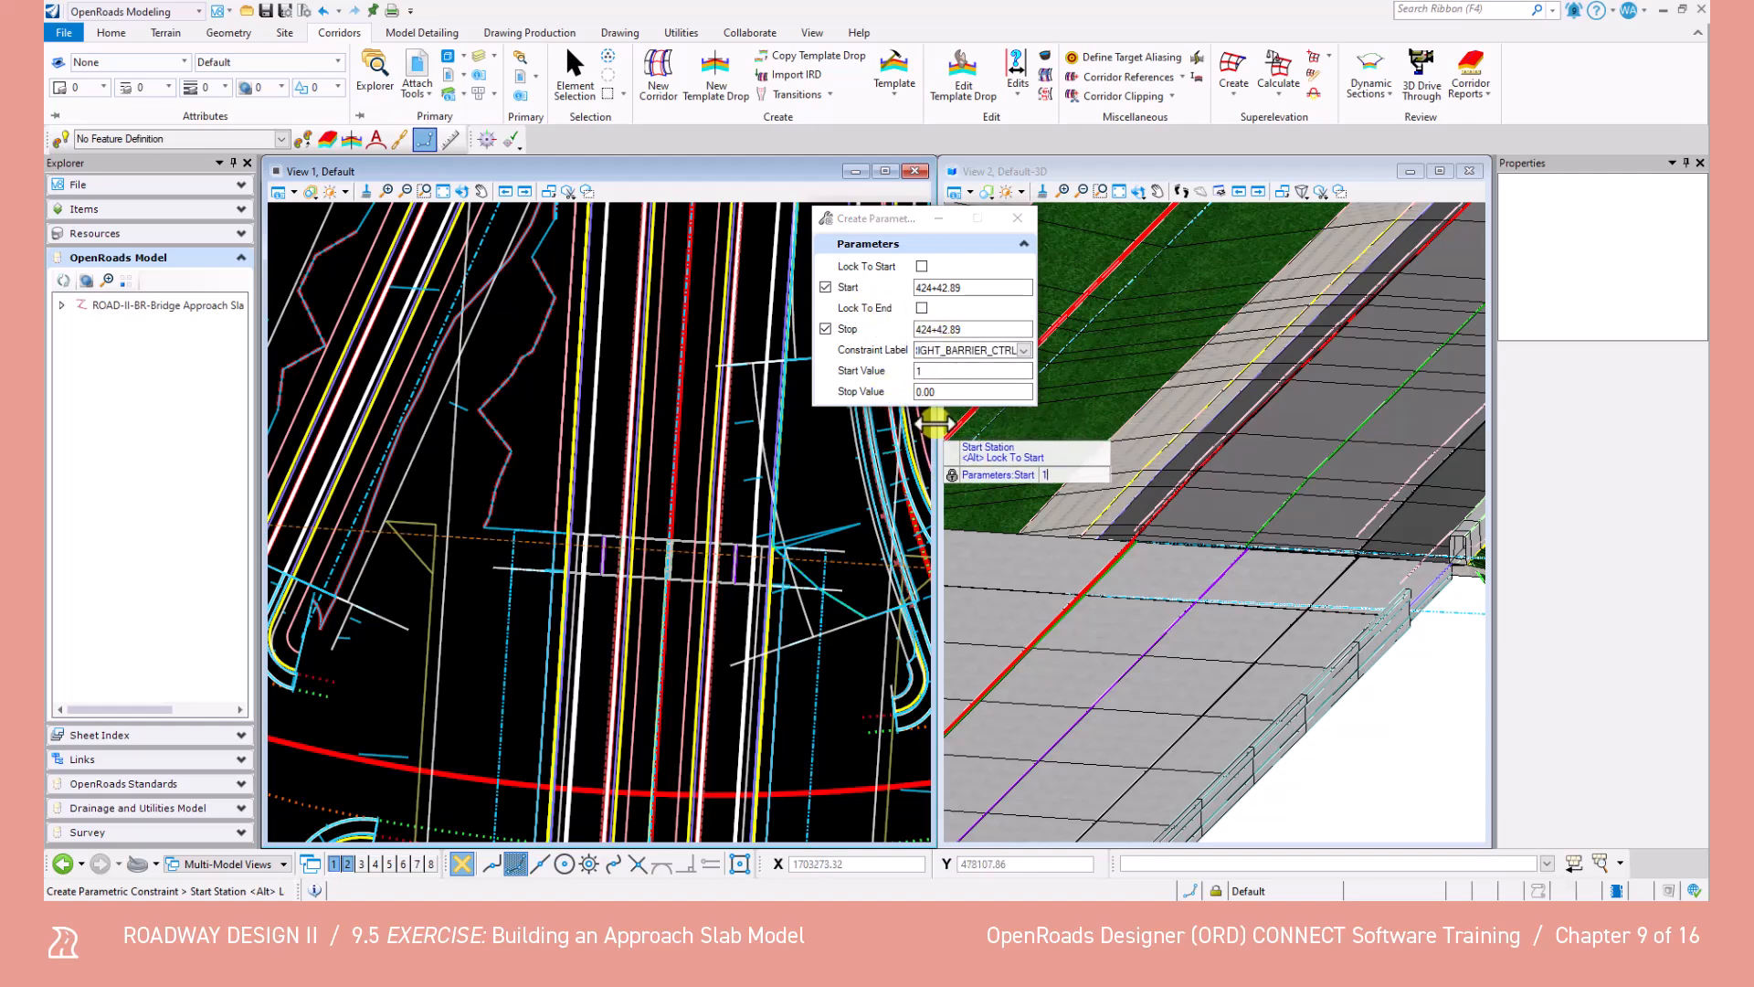
key("Tab")
type("1")
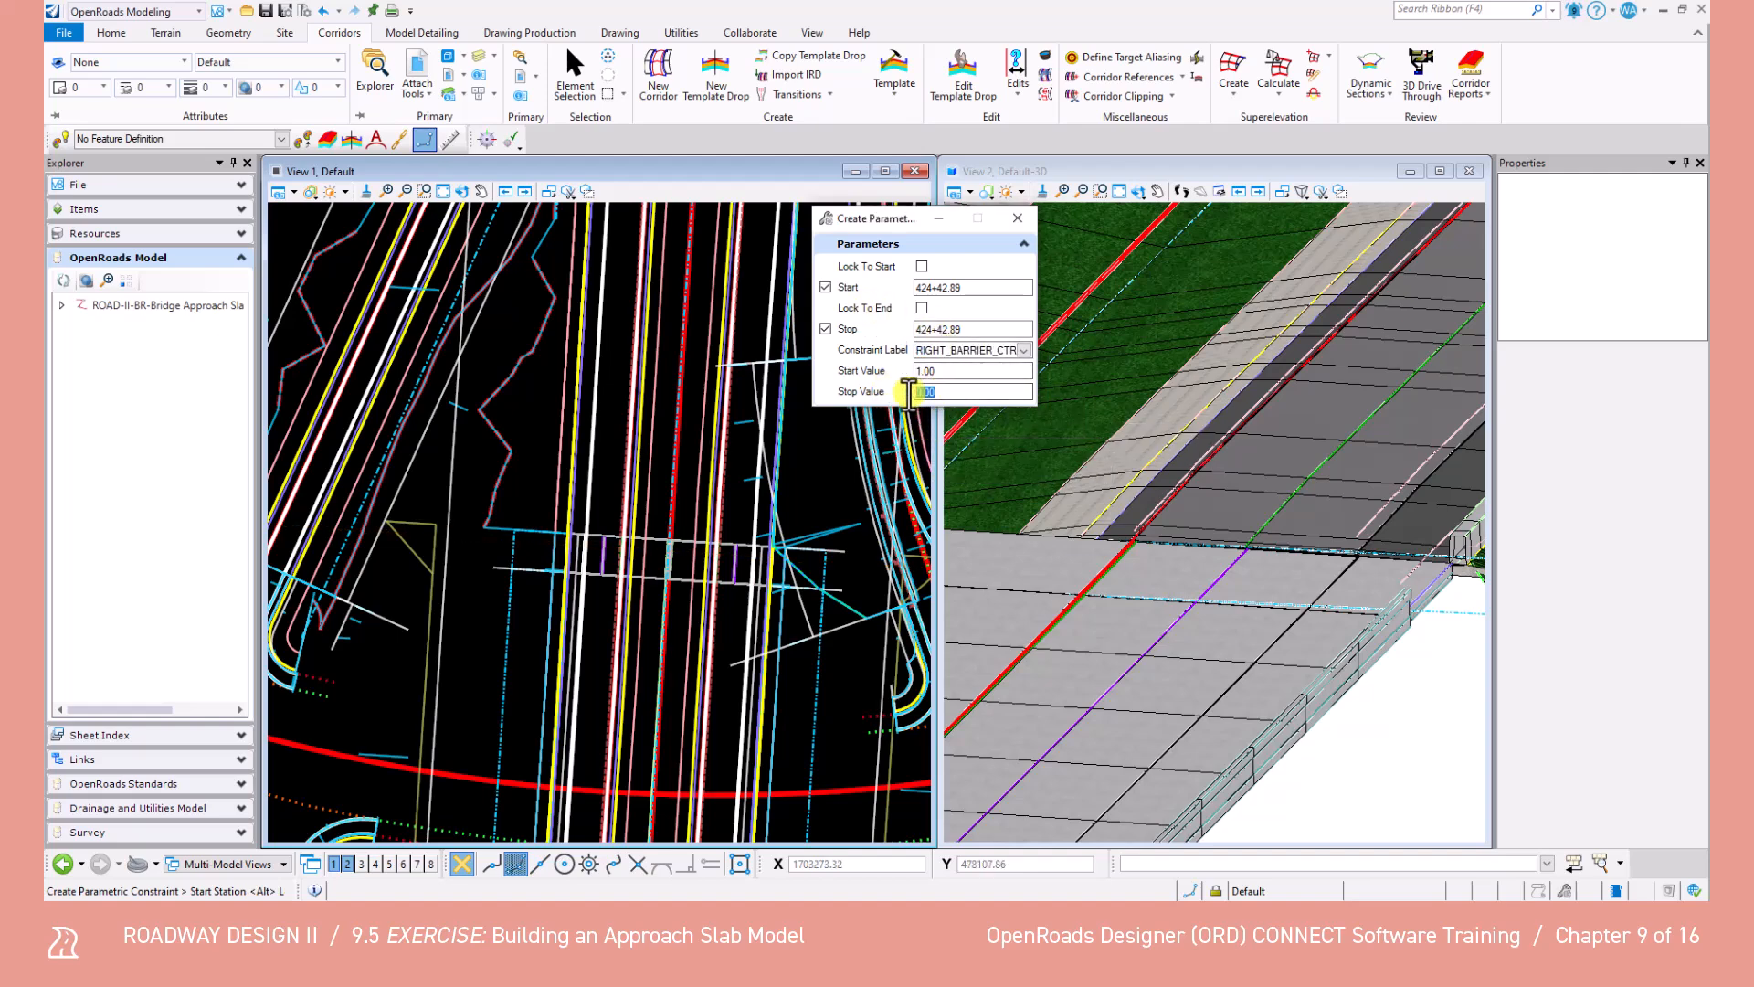
key("Tab")
left_click(899, 427)
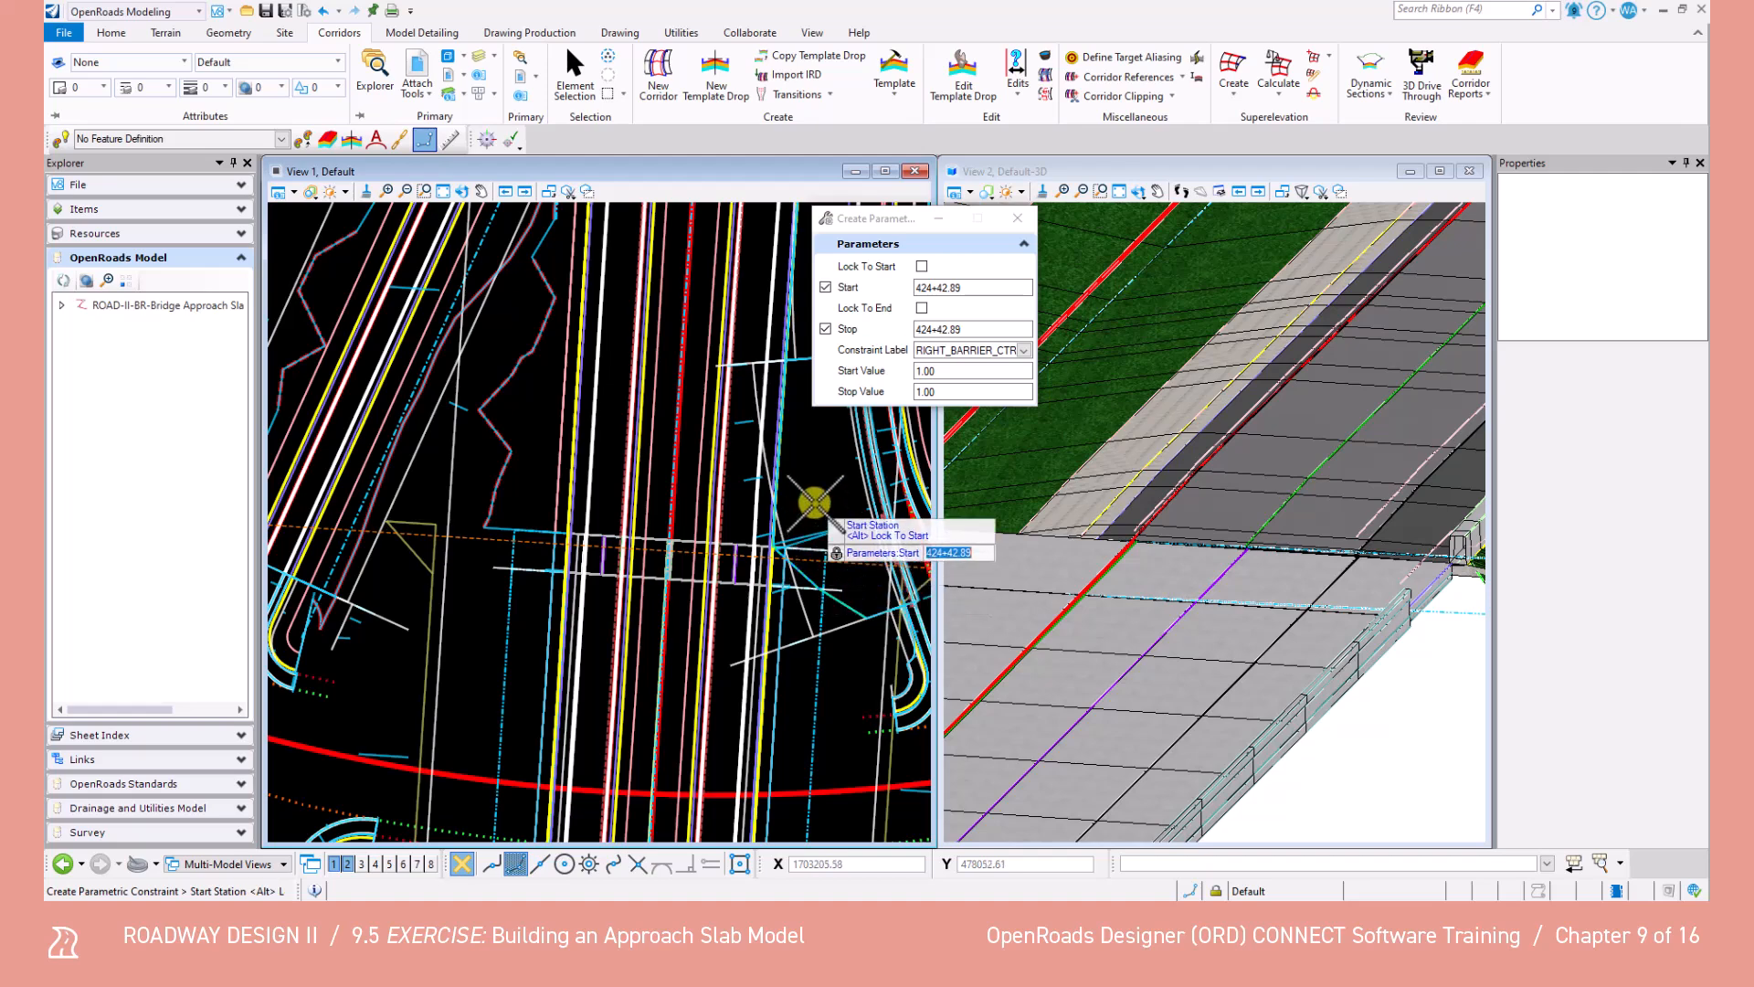
left_click(813, 502)
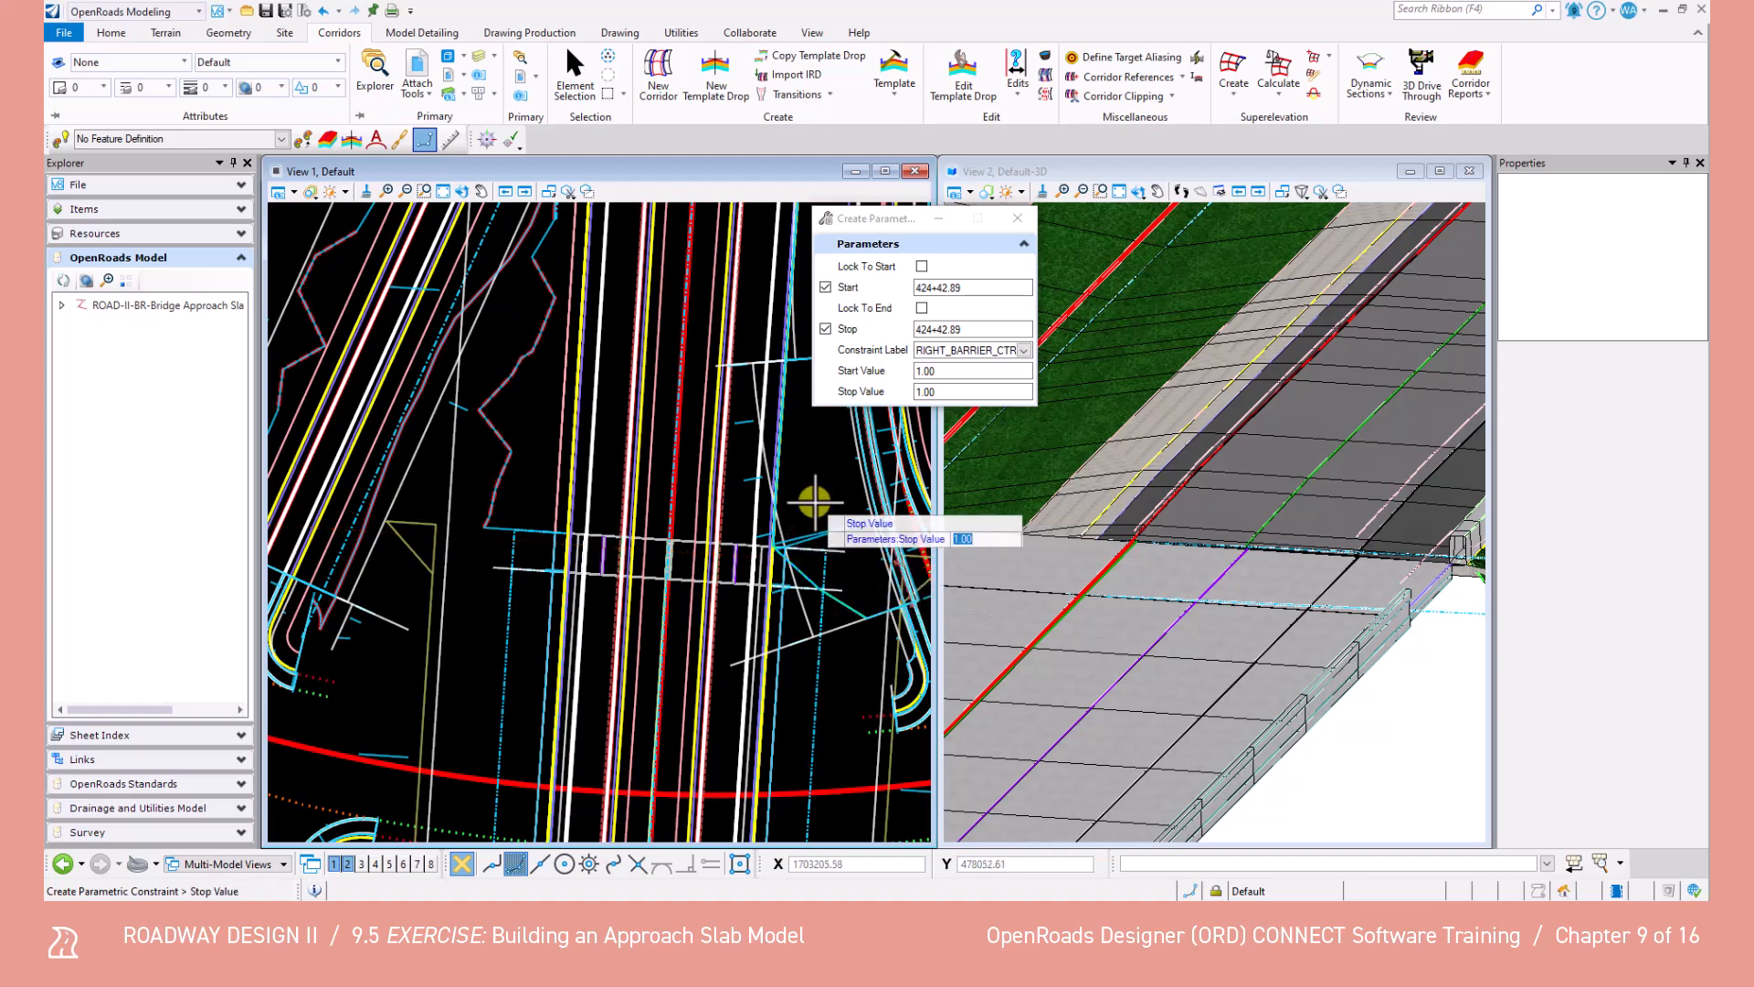
left_click(814, 501)
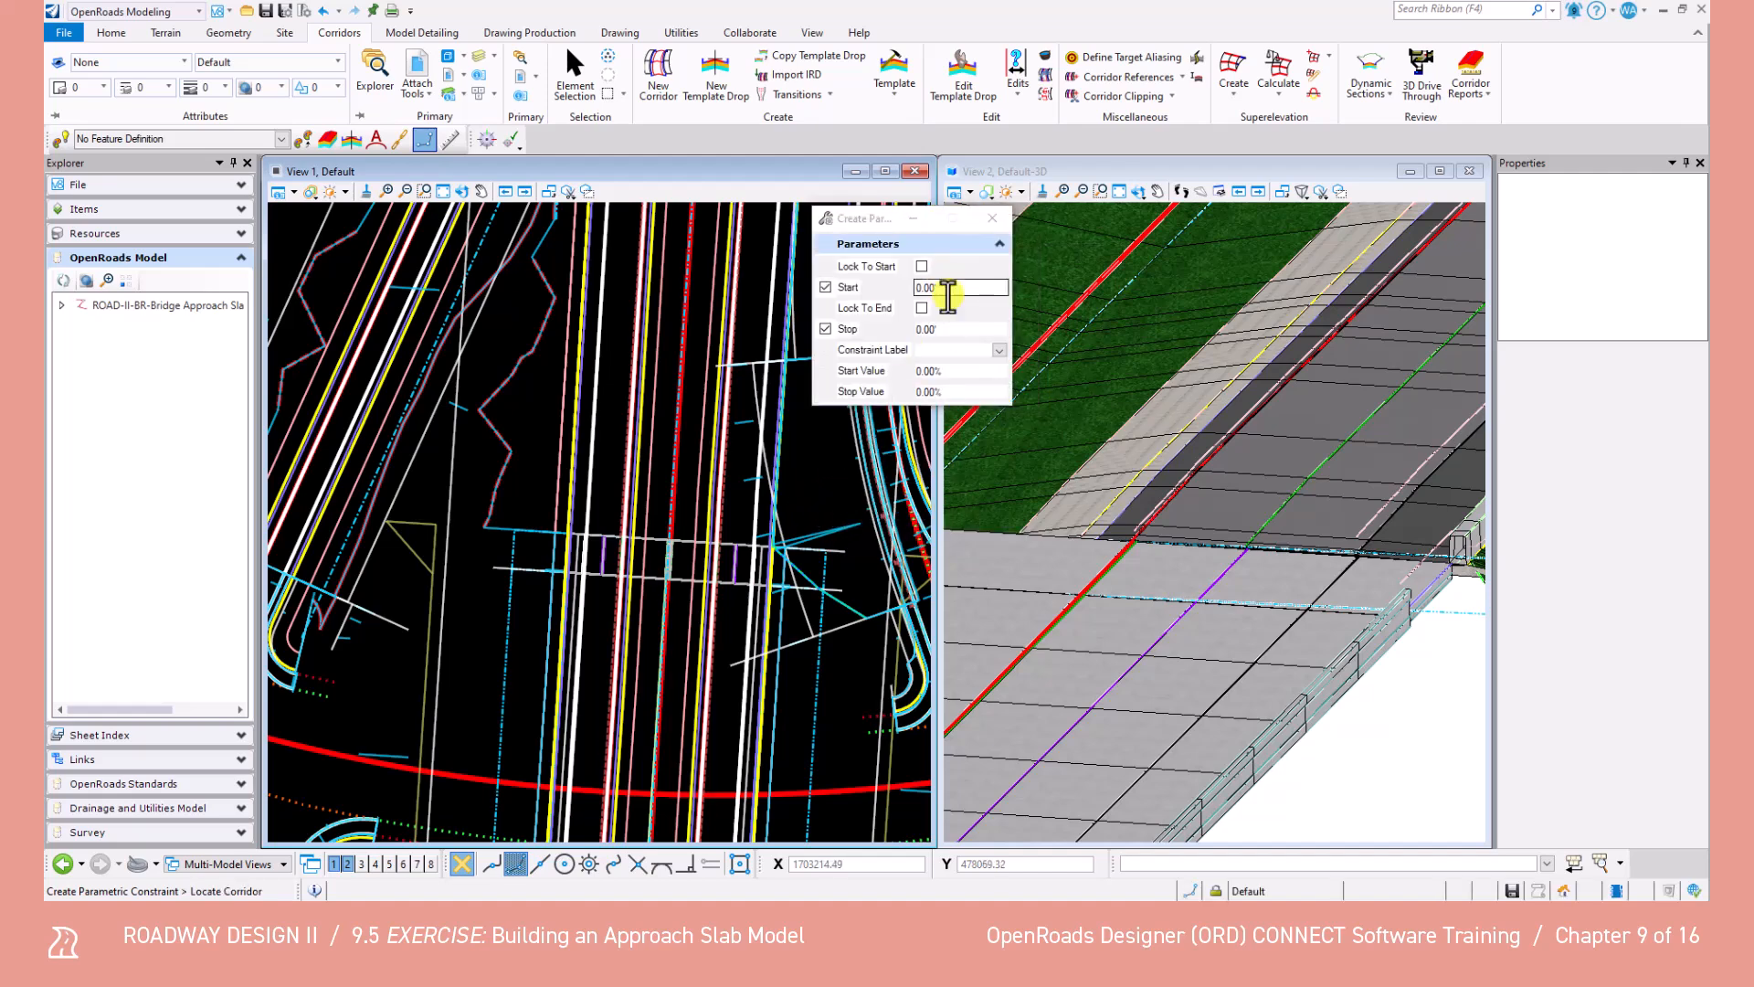
Inspect the barriers at the bridge's other end in 3D, and undo the last parametric constraint.
scroll(1160, 559, "down", 1)
middle_click_drag(1207, 588, 1425, 603)
scroll(1374, 596, "down", 1)
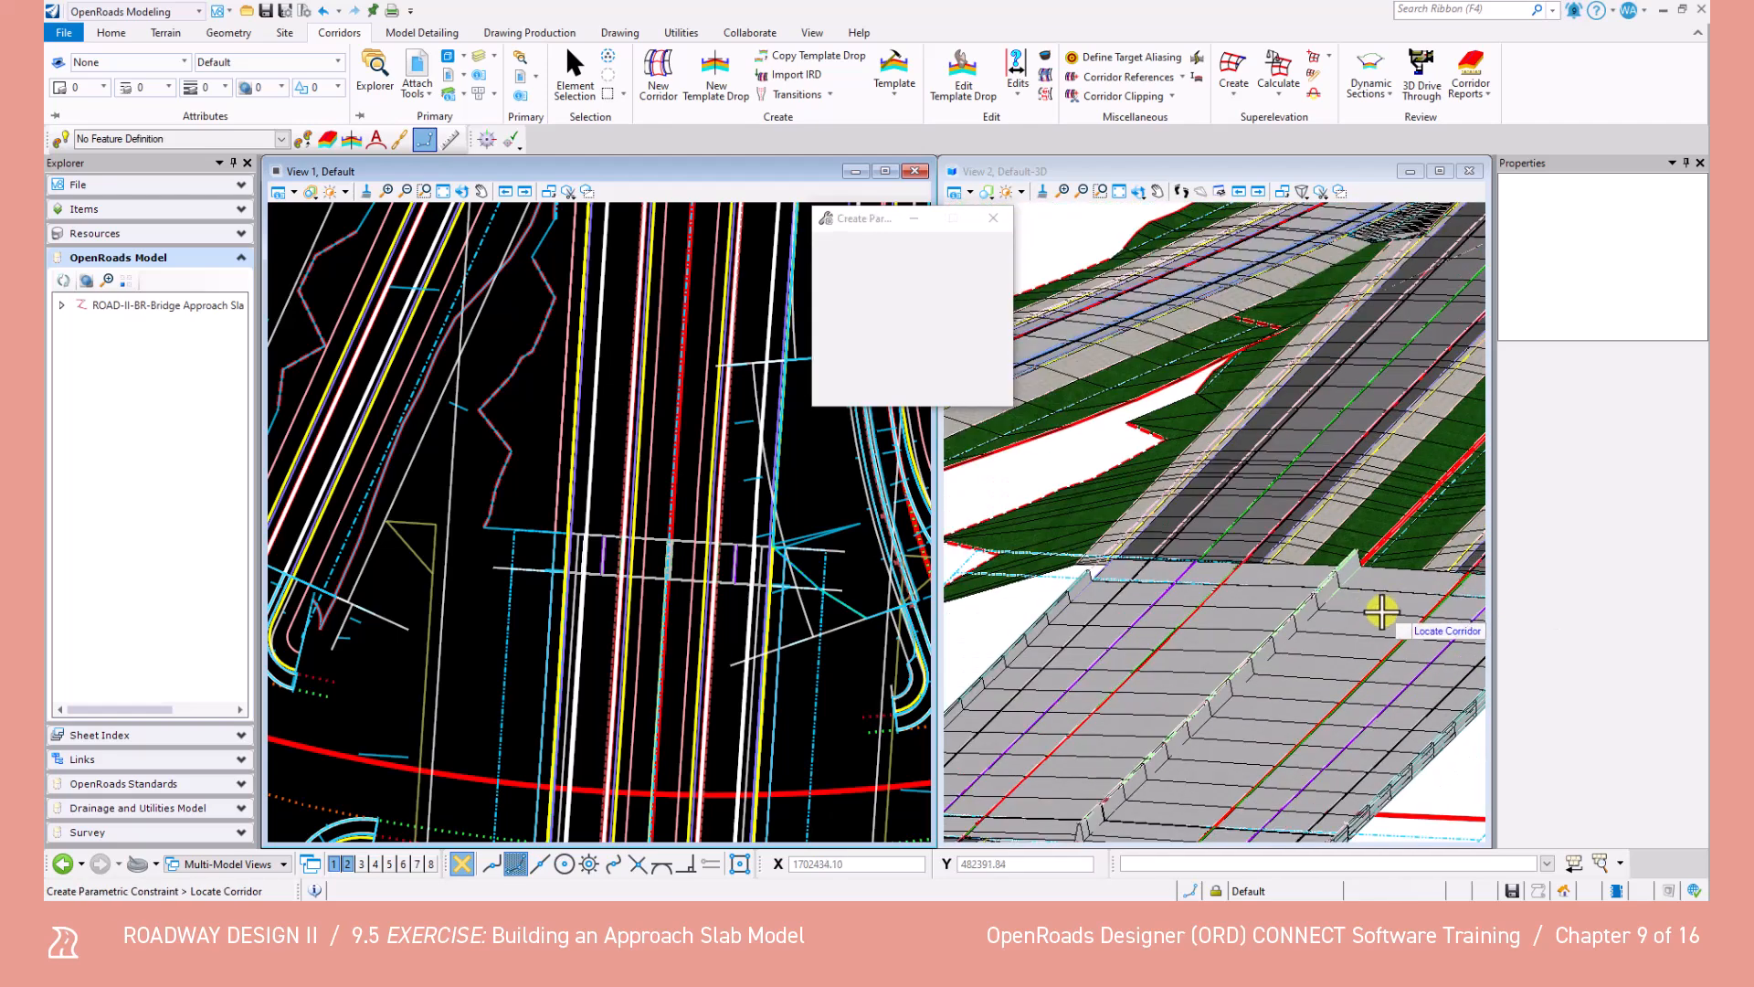
scroll(1373, 596, "down", 1)
scroll(1372, 596, "up", 1)
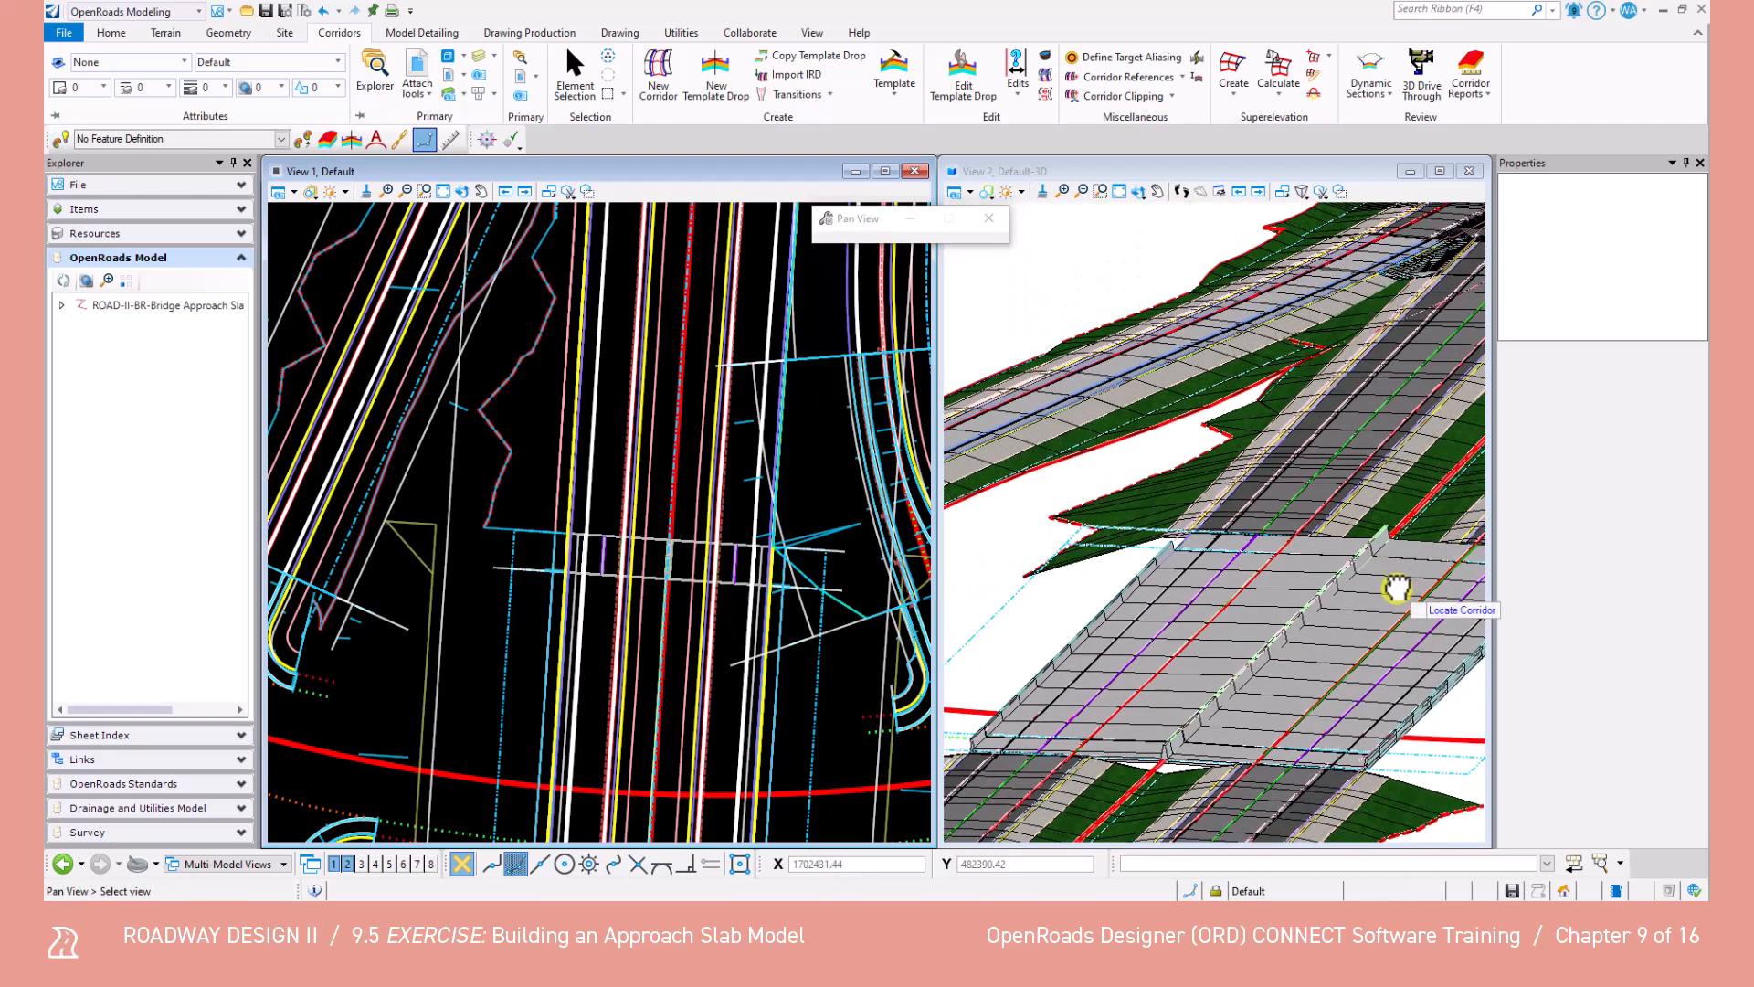
scroll(1372, 603, "up", 1)
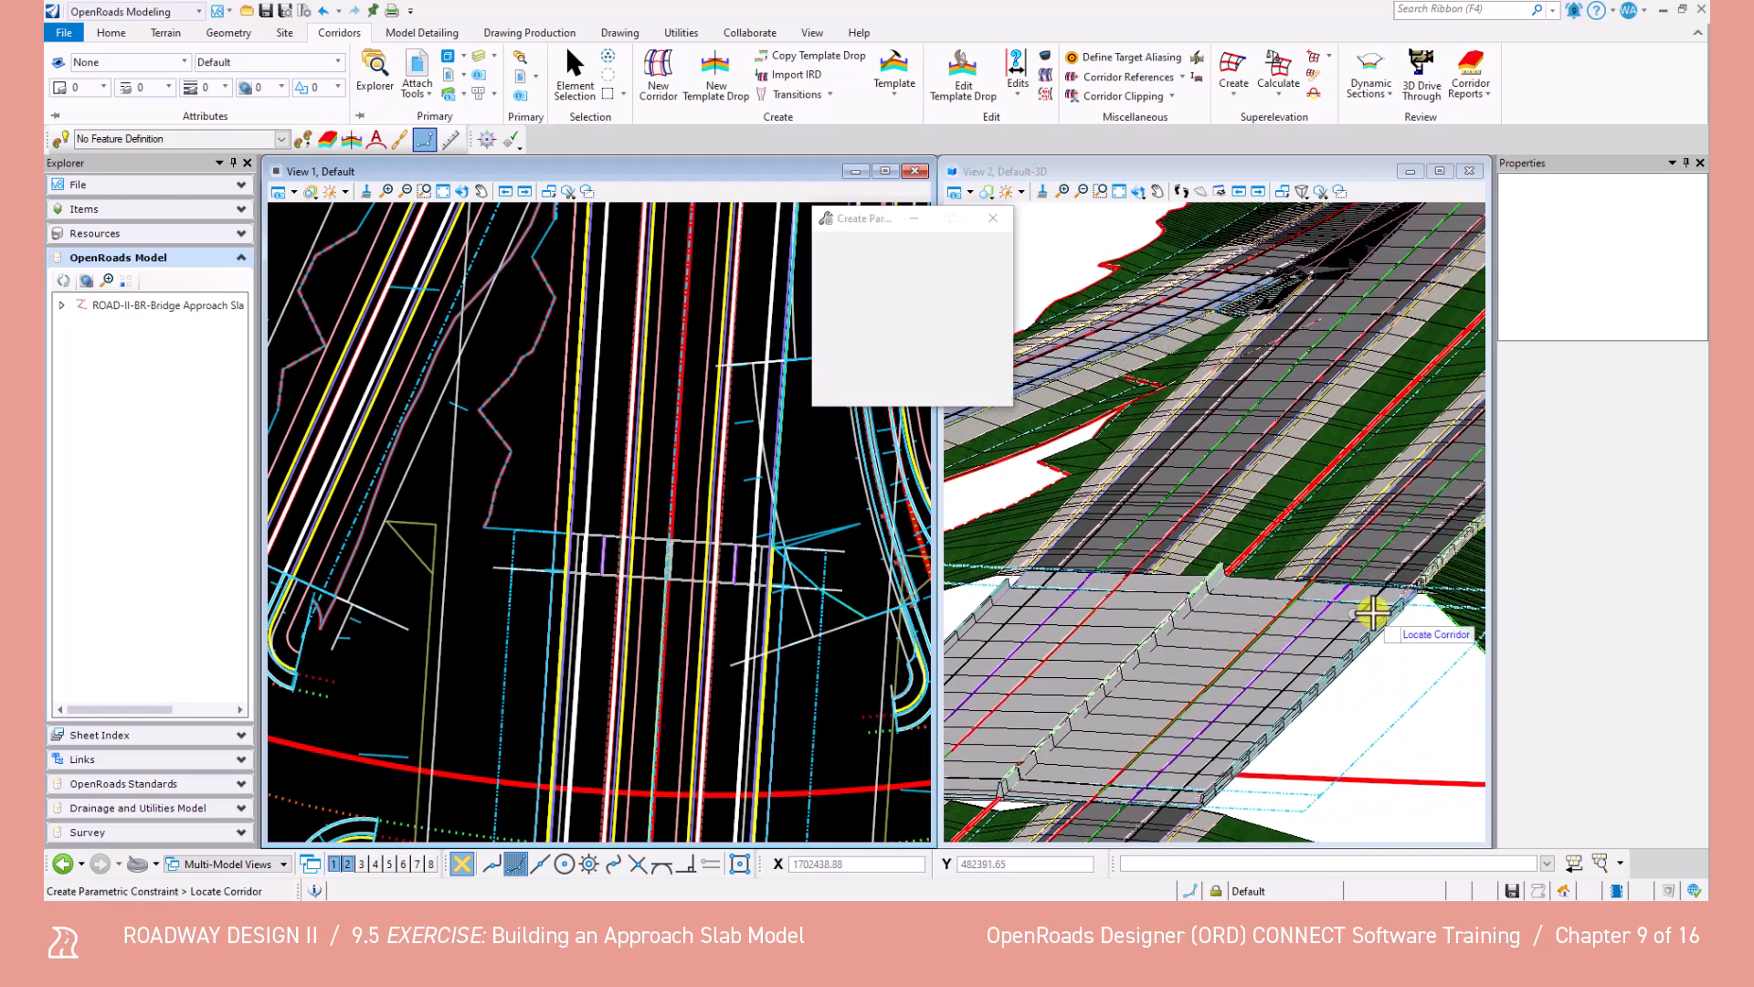
scroll(1373, 610, "up", 1)
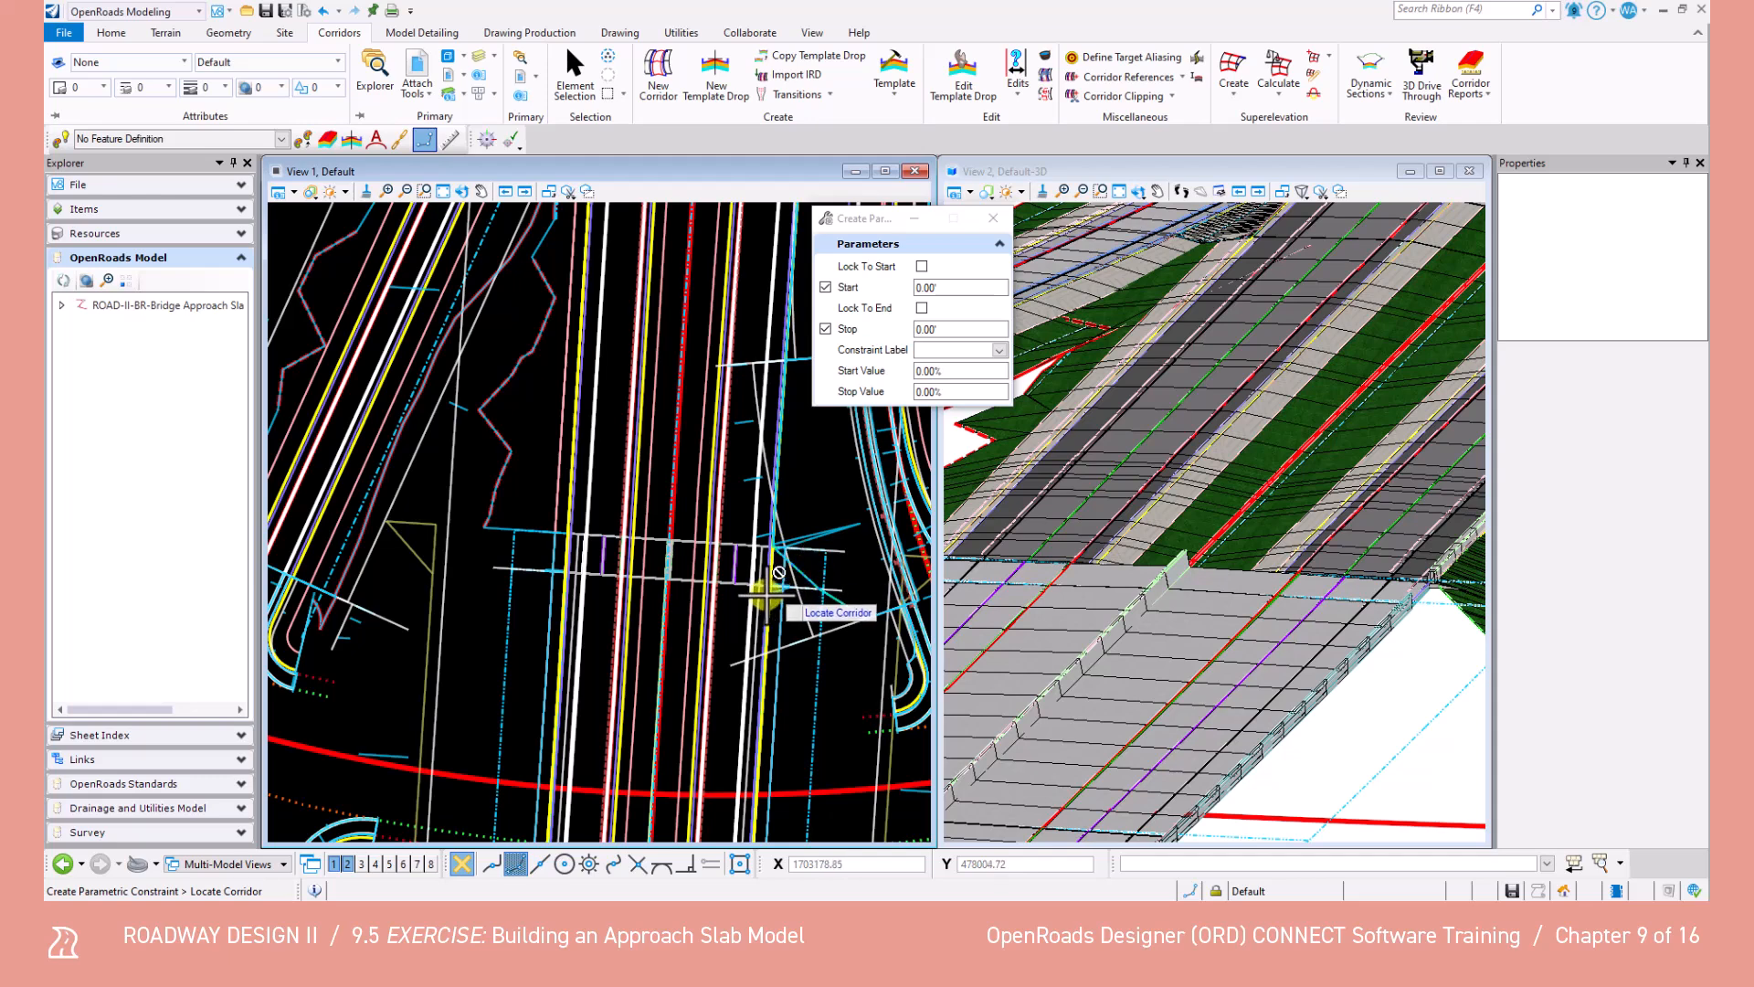
key("ctrl+z")
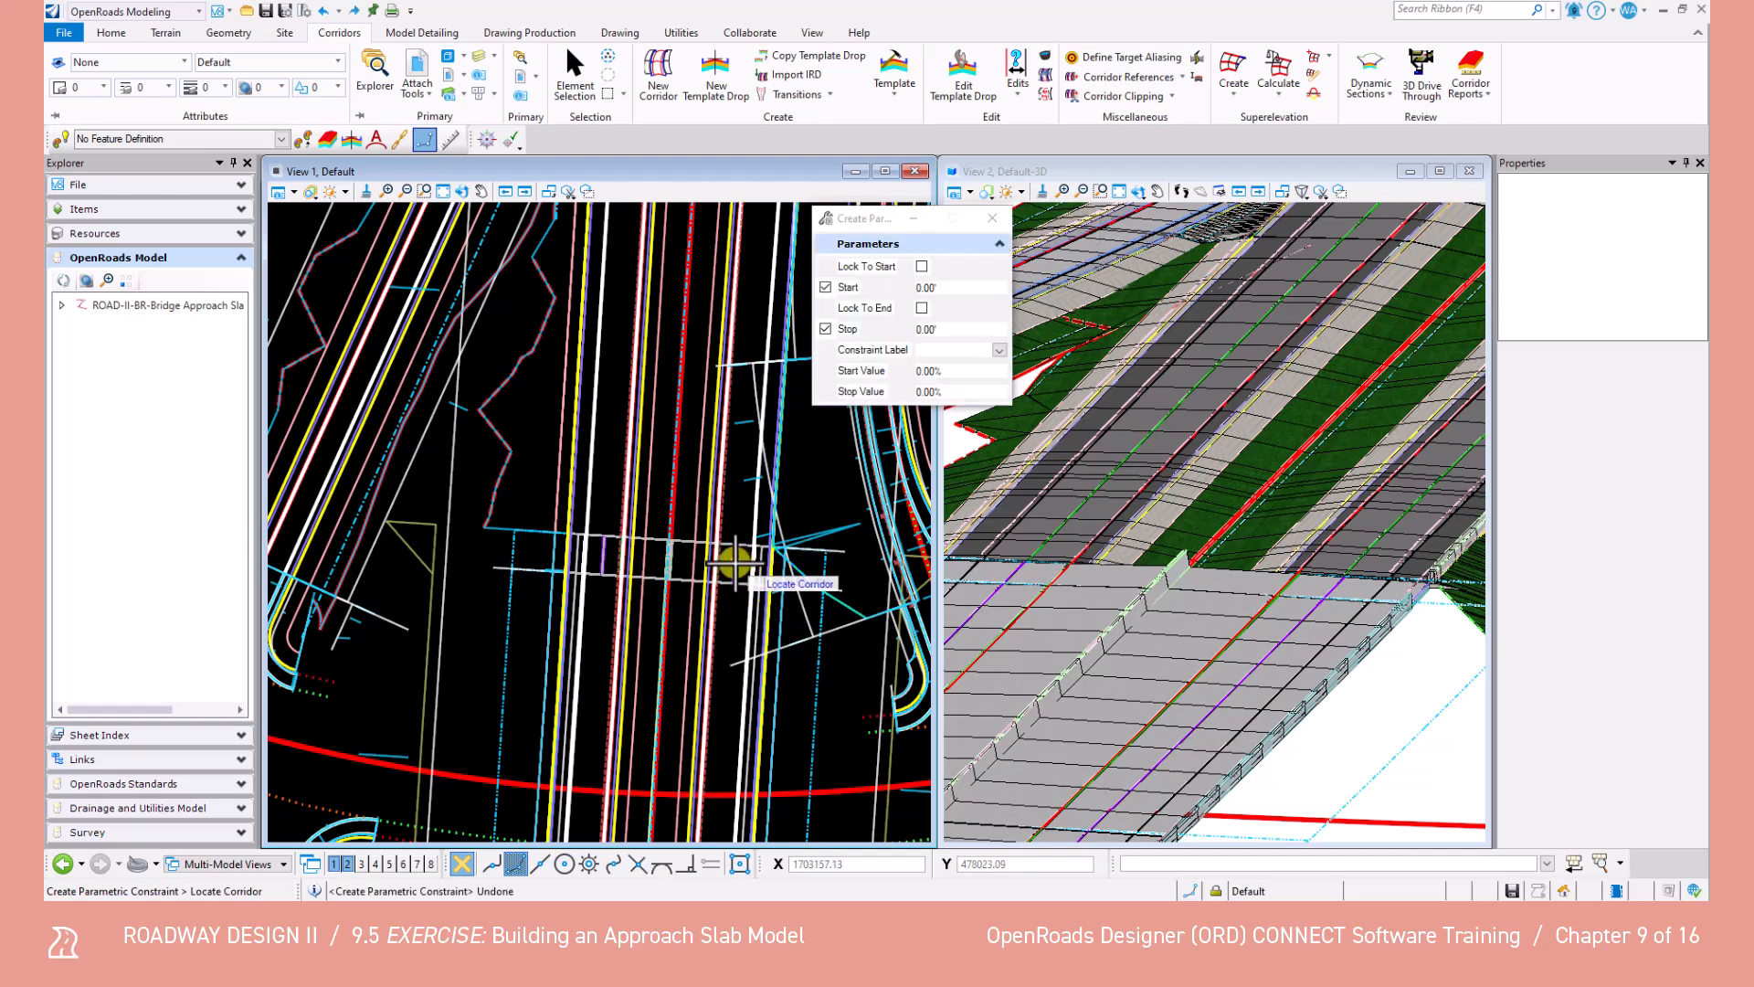
Start a parametric constraint on the approach slab corridor at the bridge's other end, from station 424+24.89 to station 424+42.89.
left_click(728, 562)
left_click(941, 287)
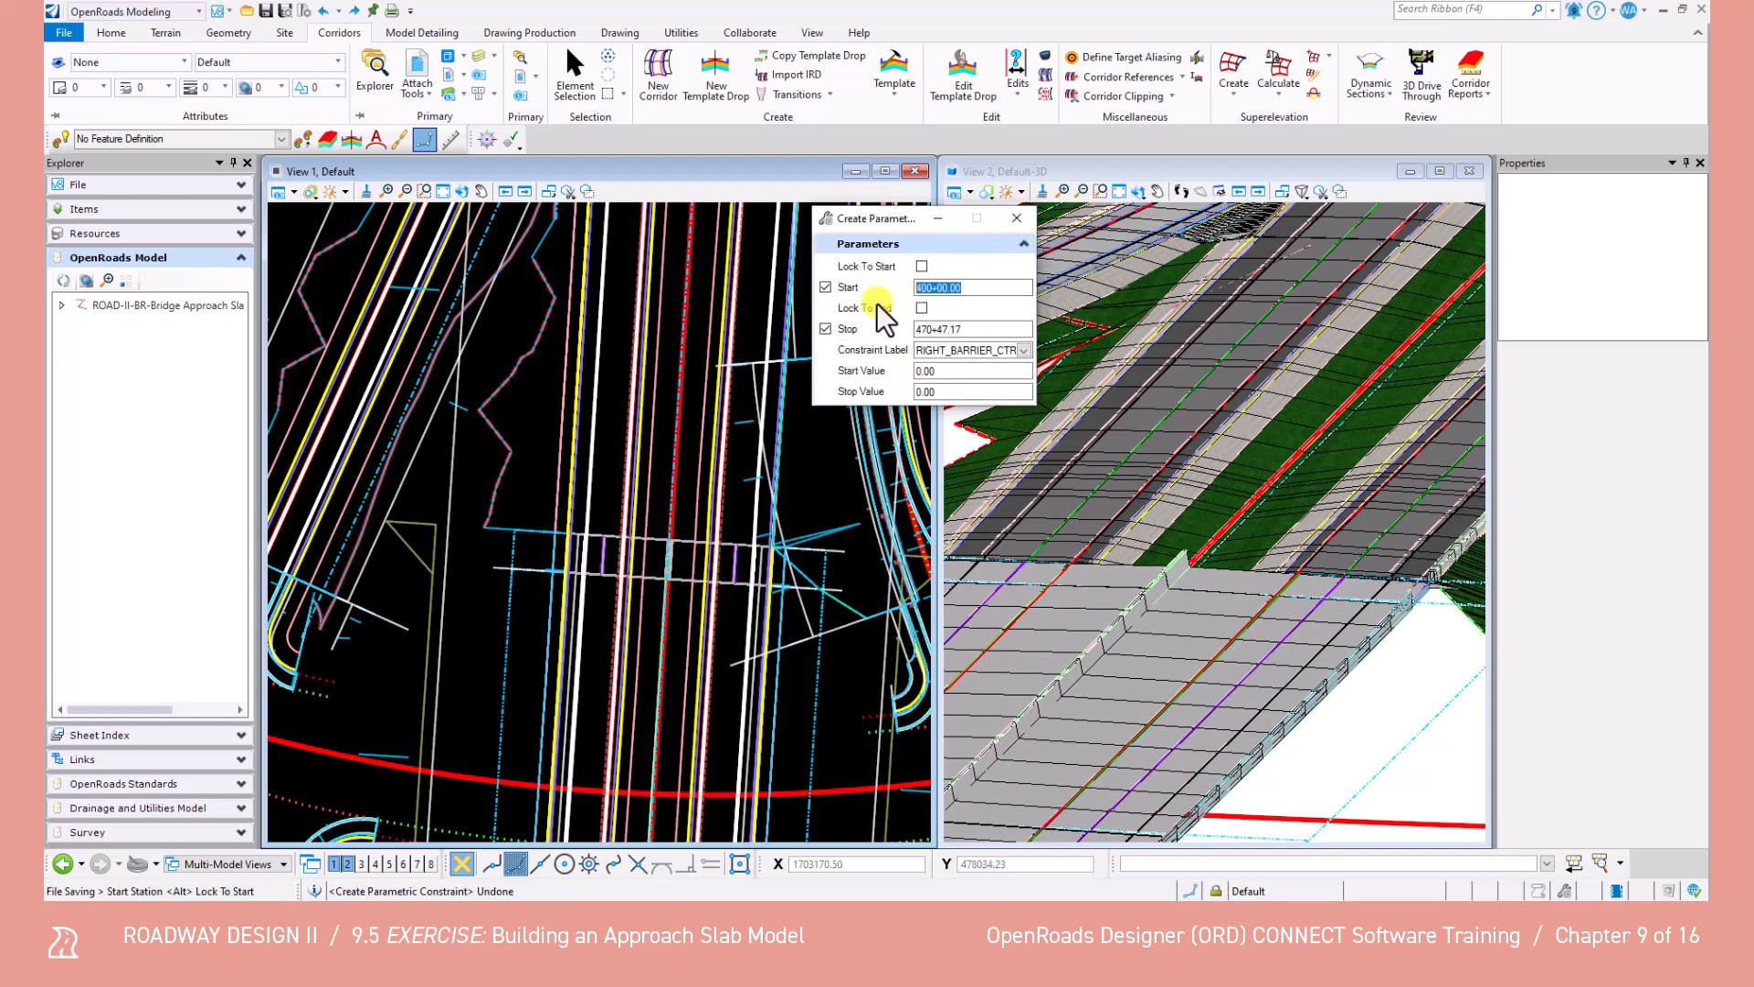
type("42424.89")
key("Tab")
key("Tab")
type("42442.89")
key("Tab")
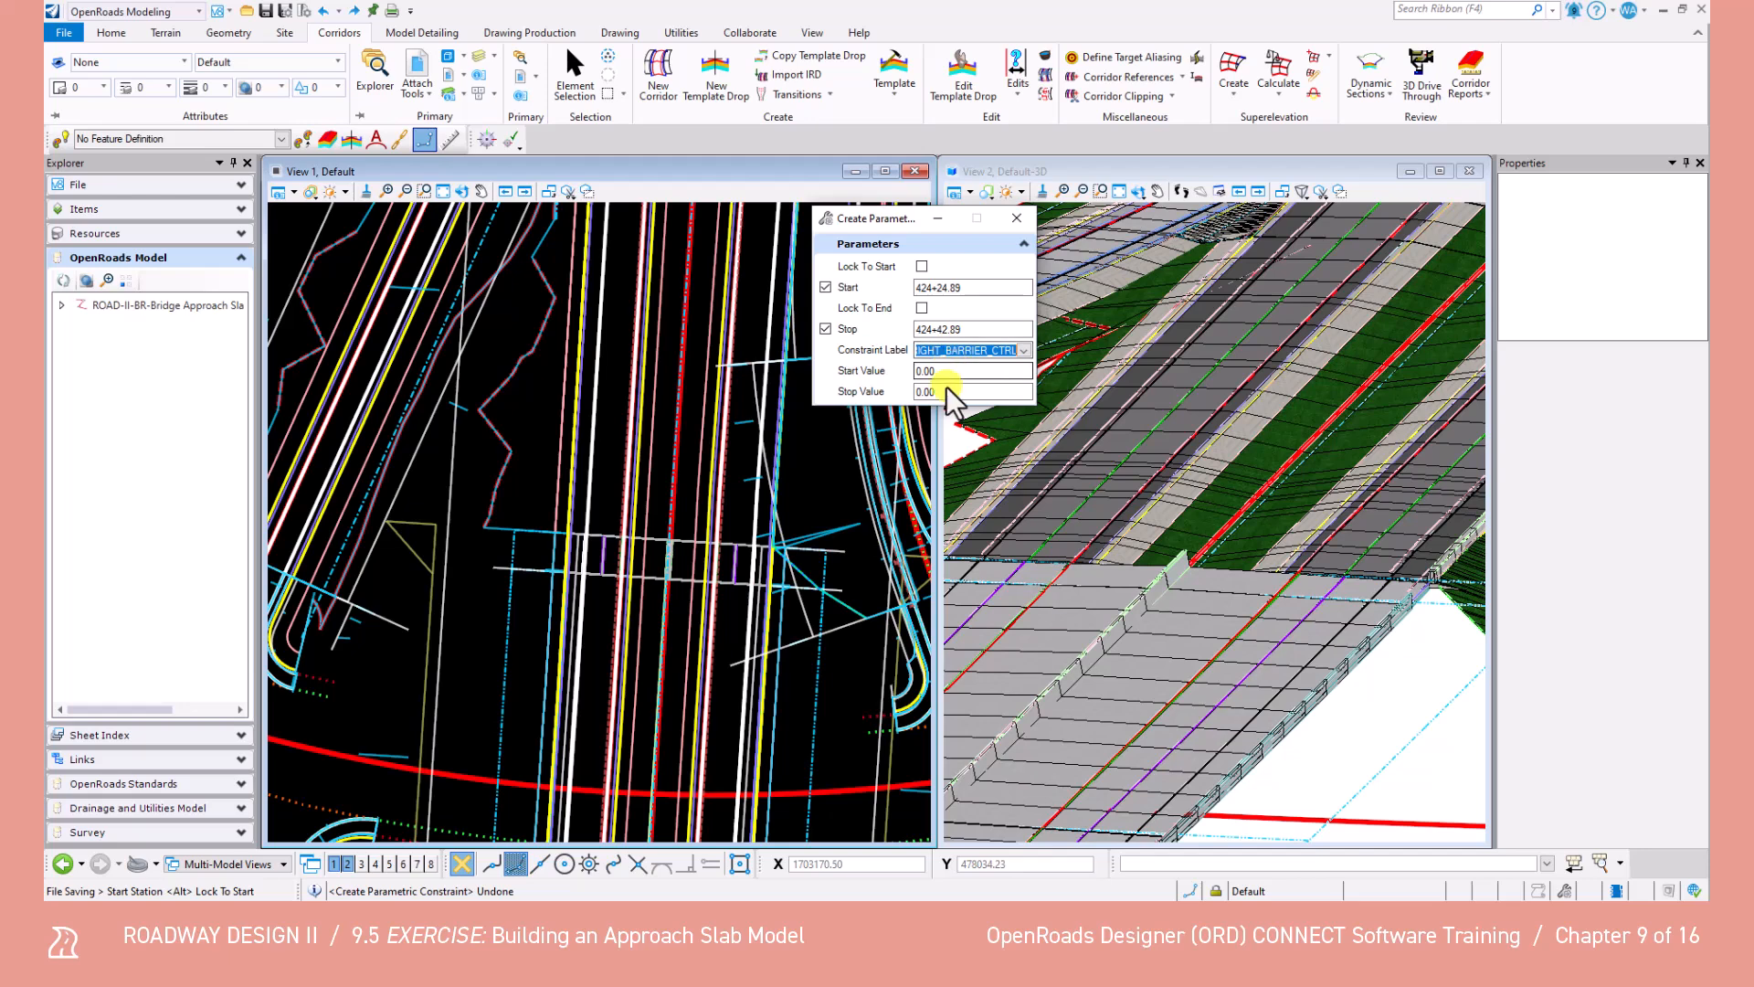
Set the RIGHT_BARRIER_CTRL start and stop values to 1.00, and create the parametric constraint.
left_click_drag(951, 373, 905, 373)
key("Tab")
type("1")
key("Tab")
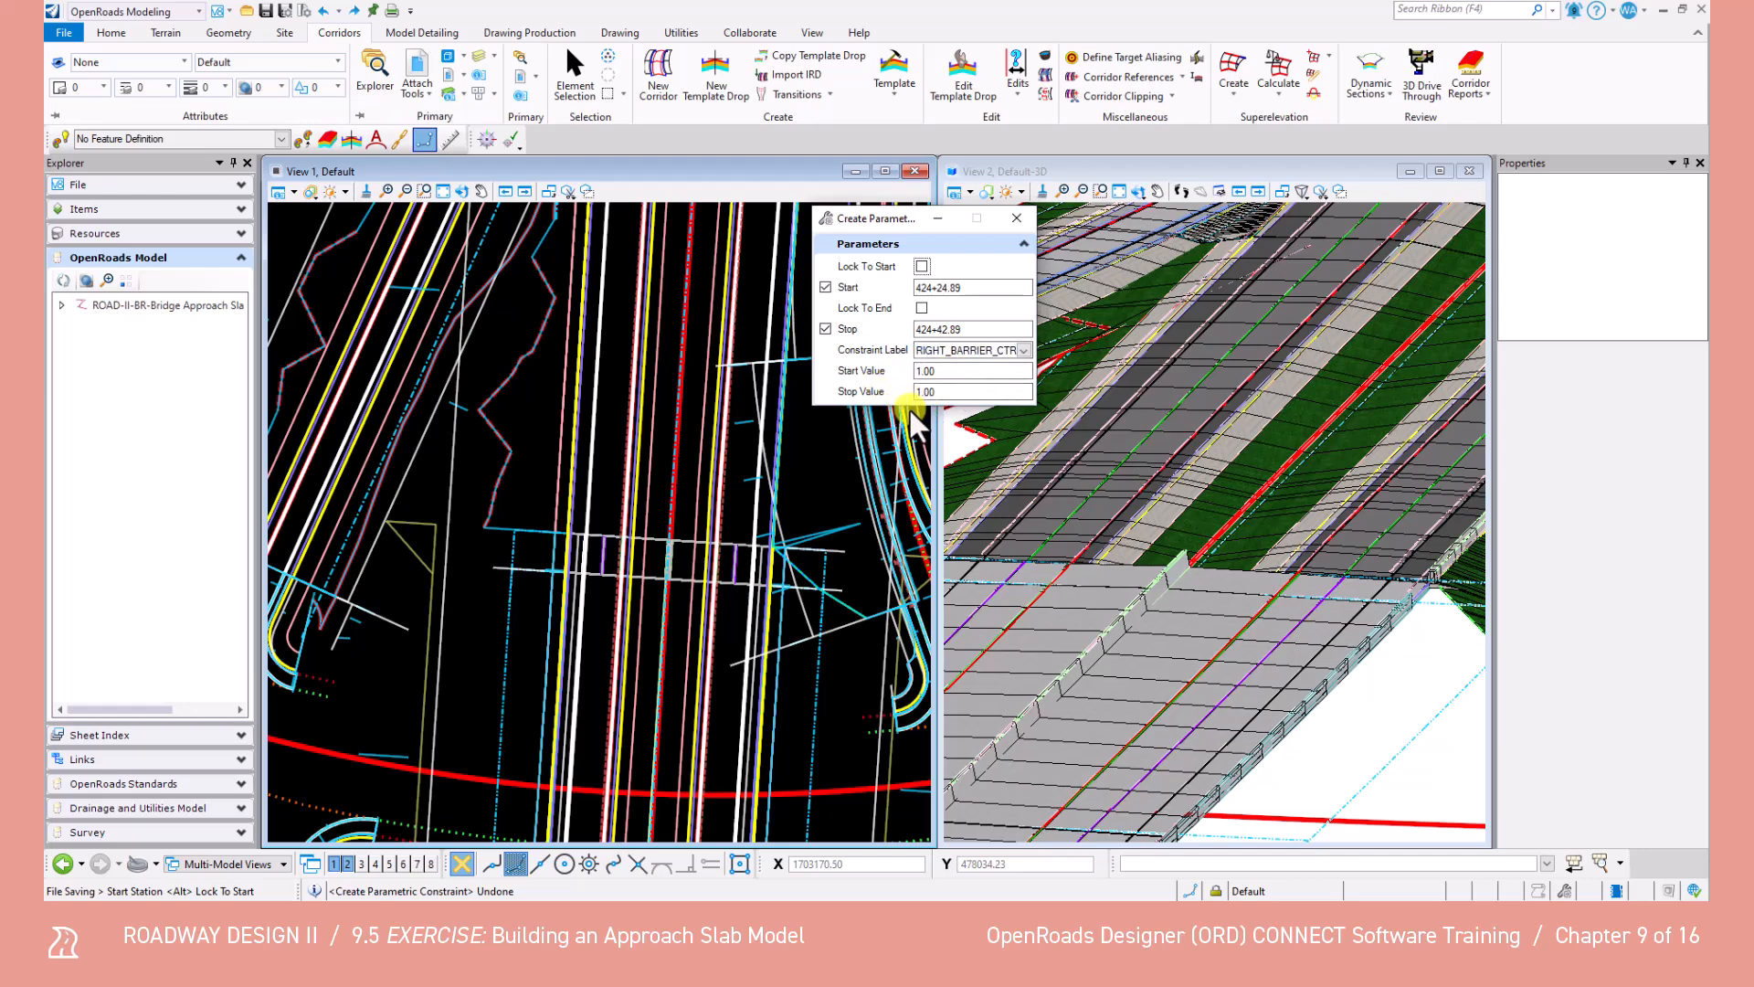
left_click(795, 496)
left_click(794, 496)
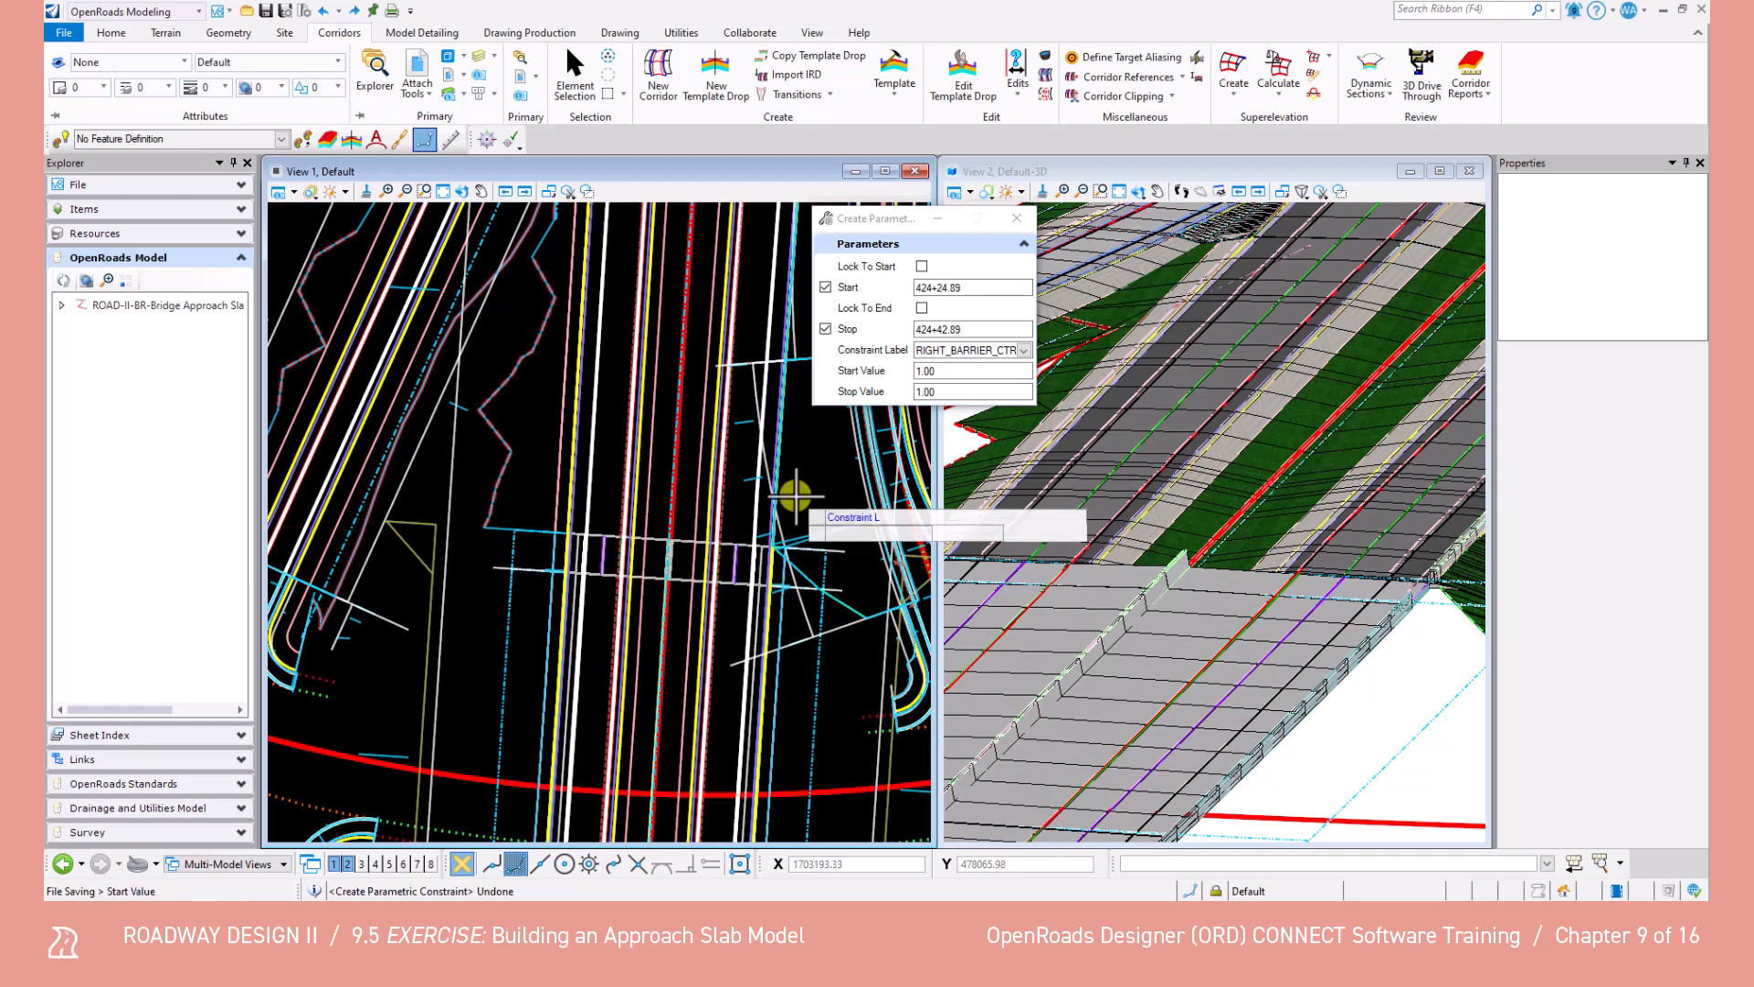
left_click(795, 497)
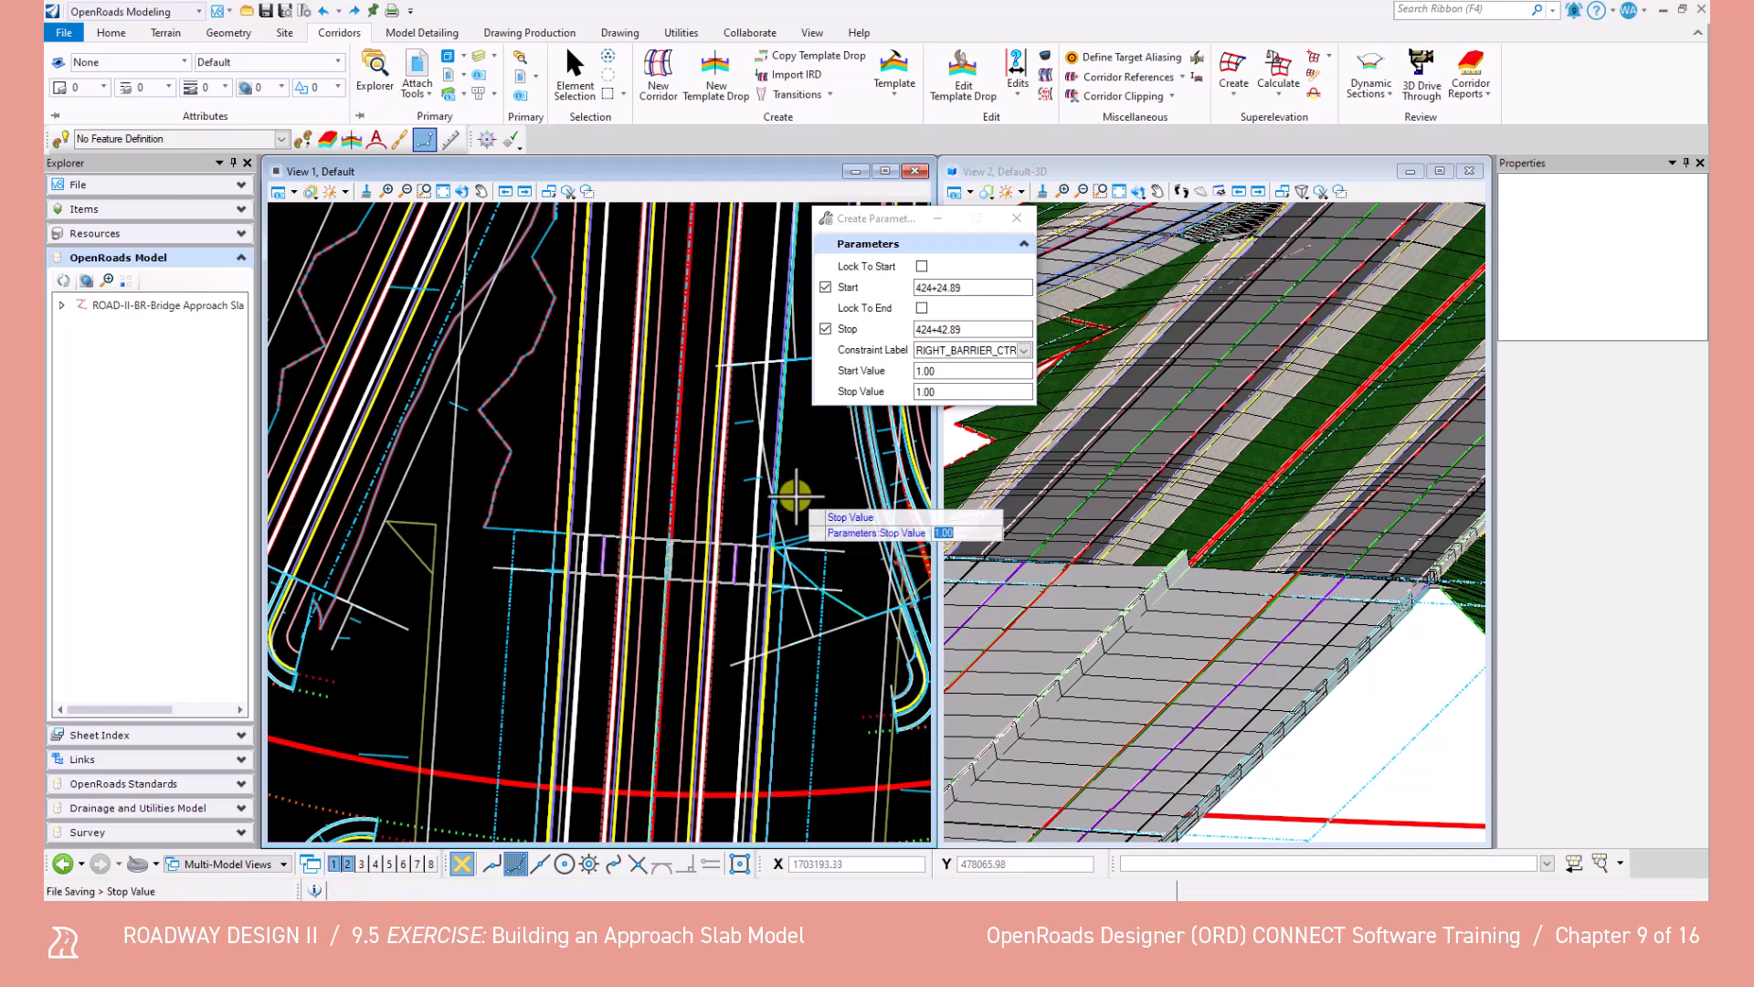
left_click(795, 496)
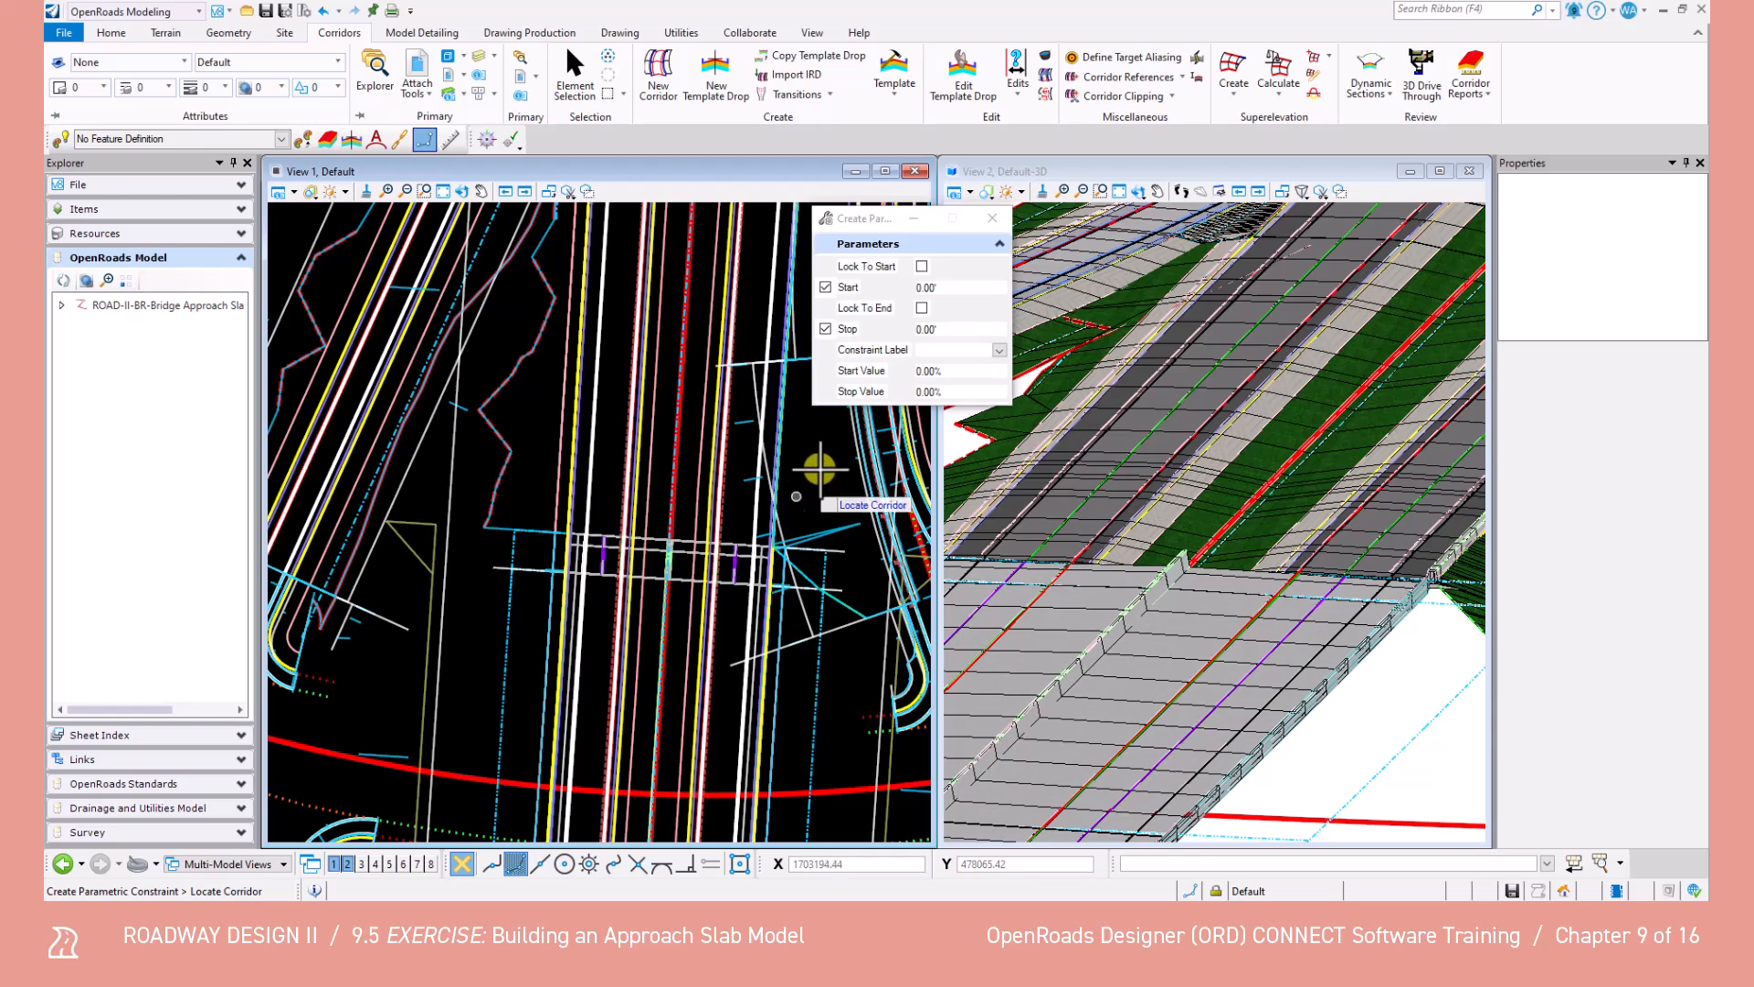
Start a parametric constraint on the same approach slab corridor, from station 424+24.89 to station 424+42.89.
left_click(736, 563)
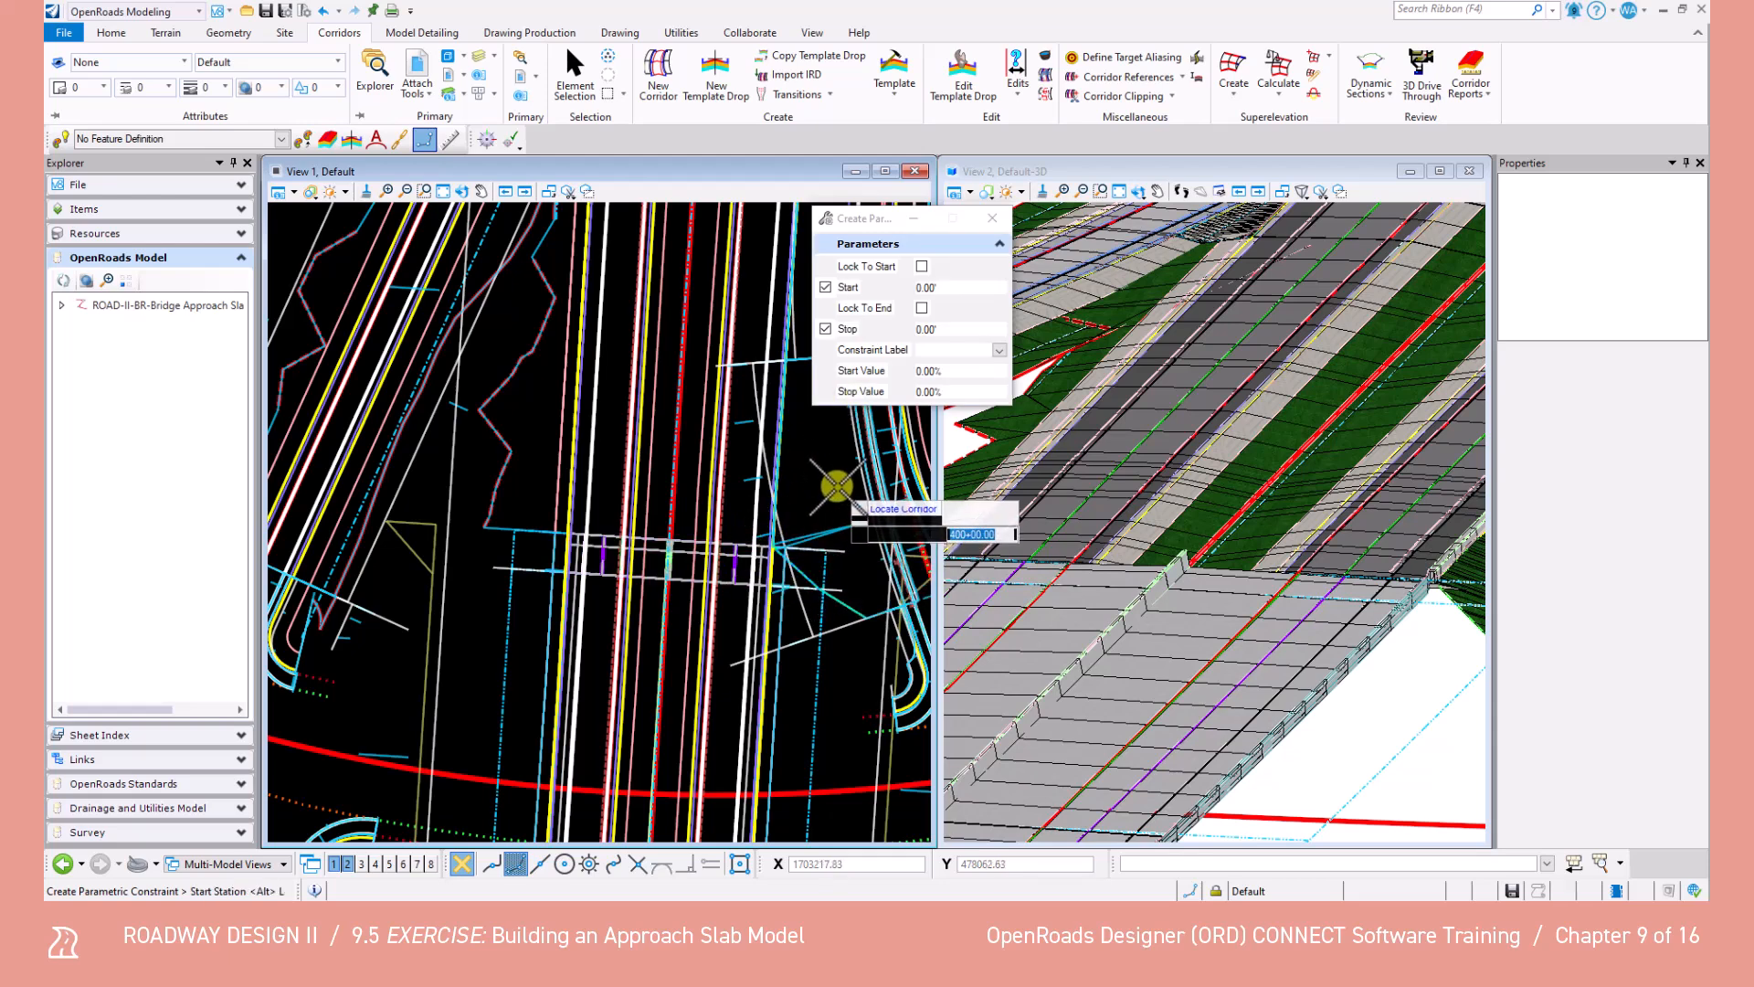
left_click_drag(972, 285, 892, 283)
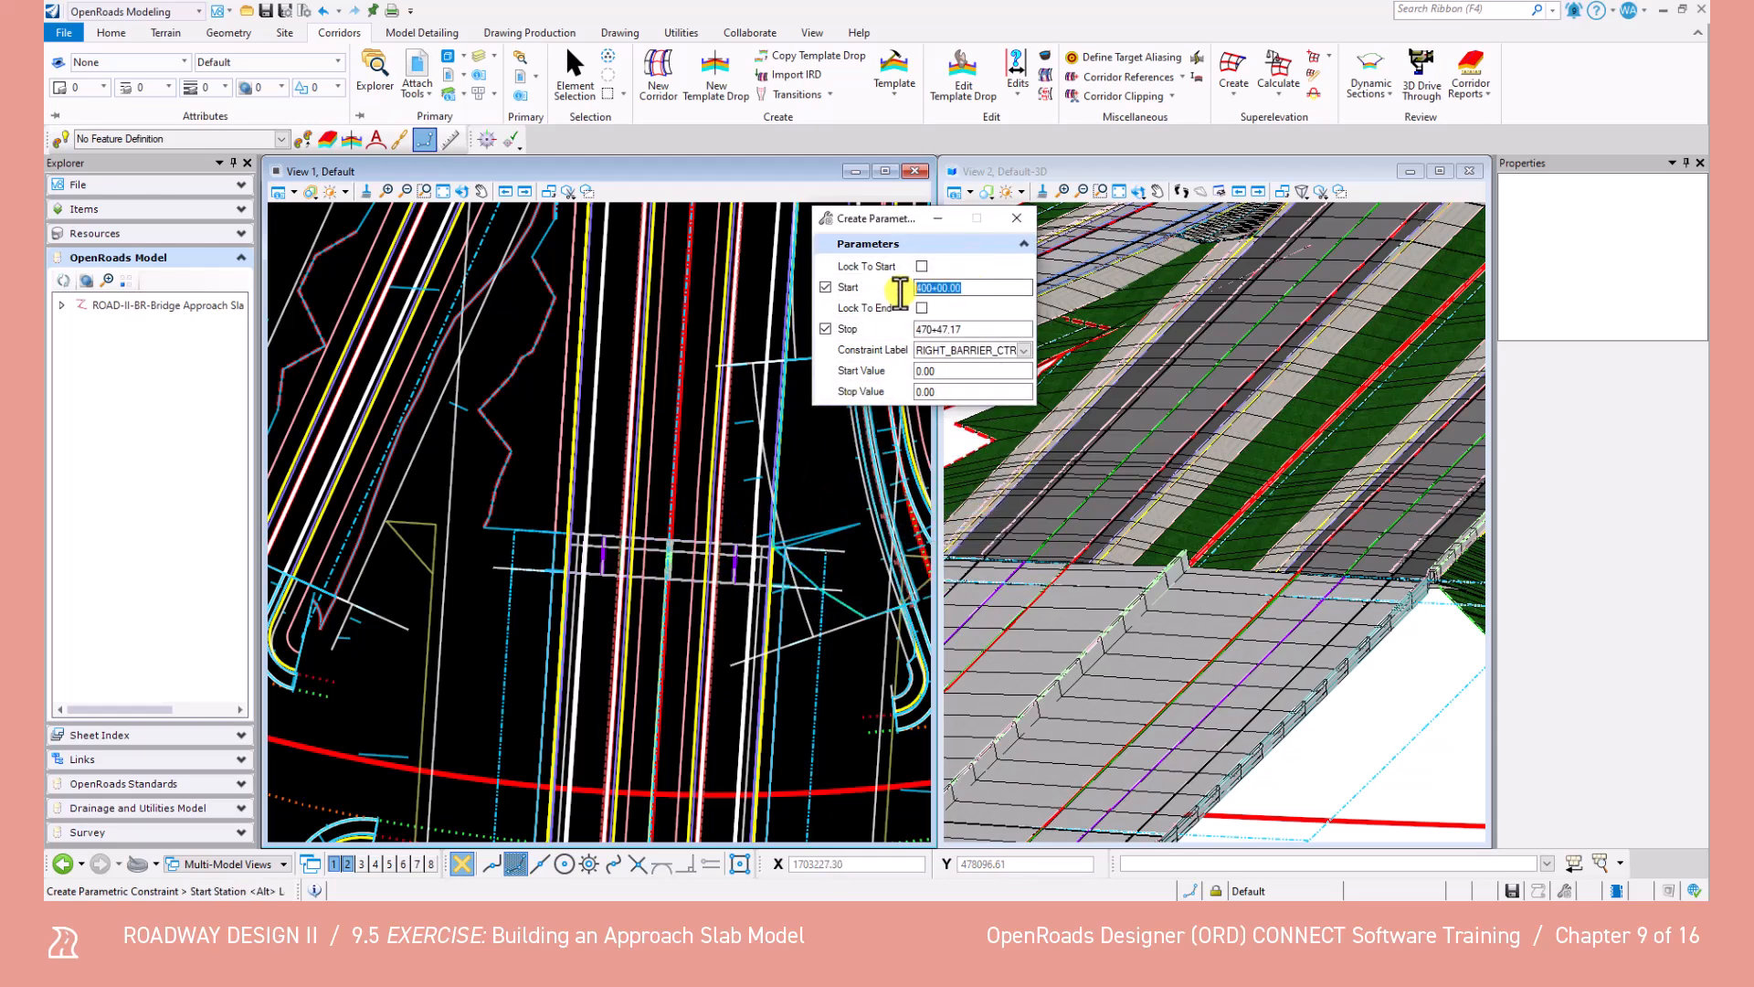
type("42424.89")
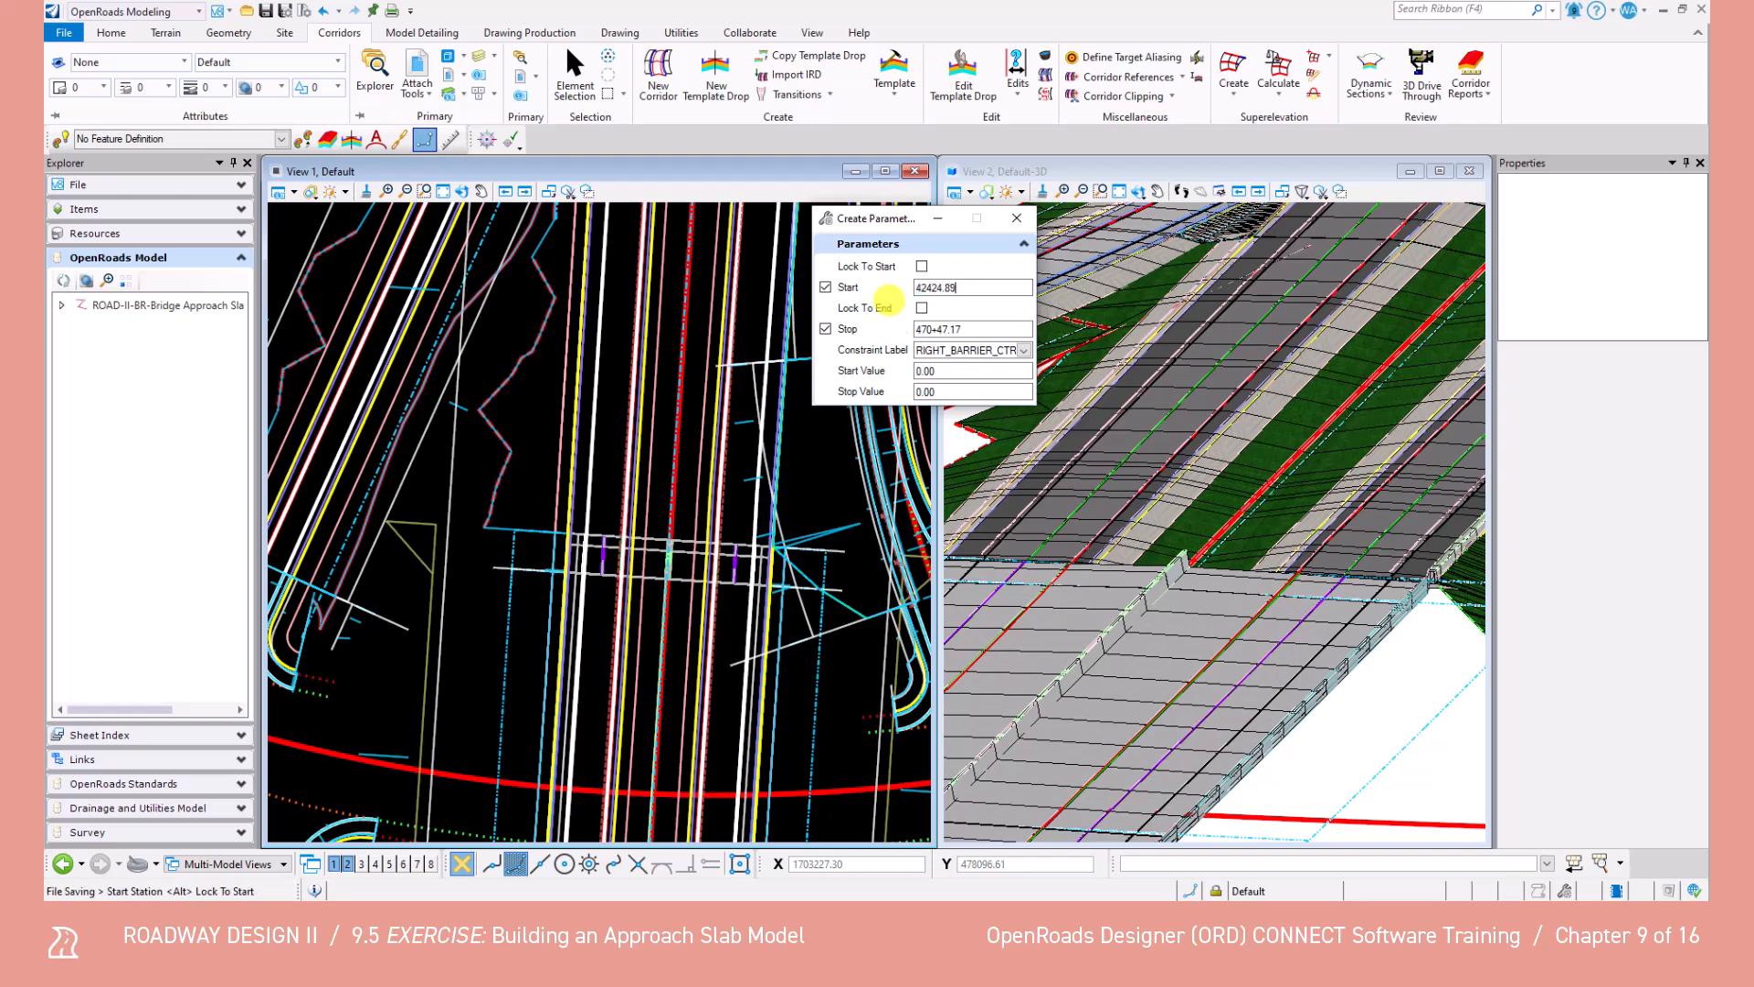
key("Tab")
key("Tab")
key("Tab")
type("424+42.89")
key("Tab")
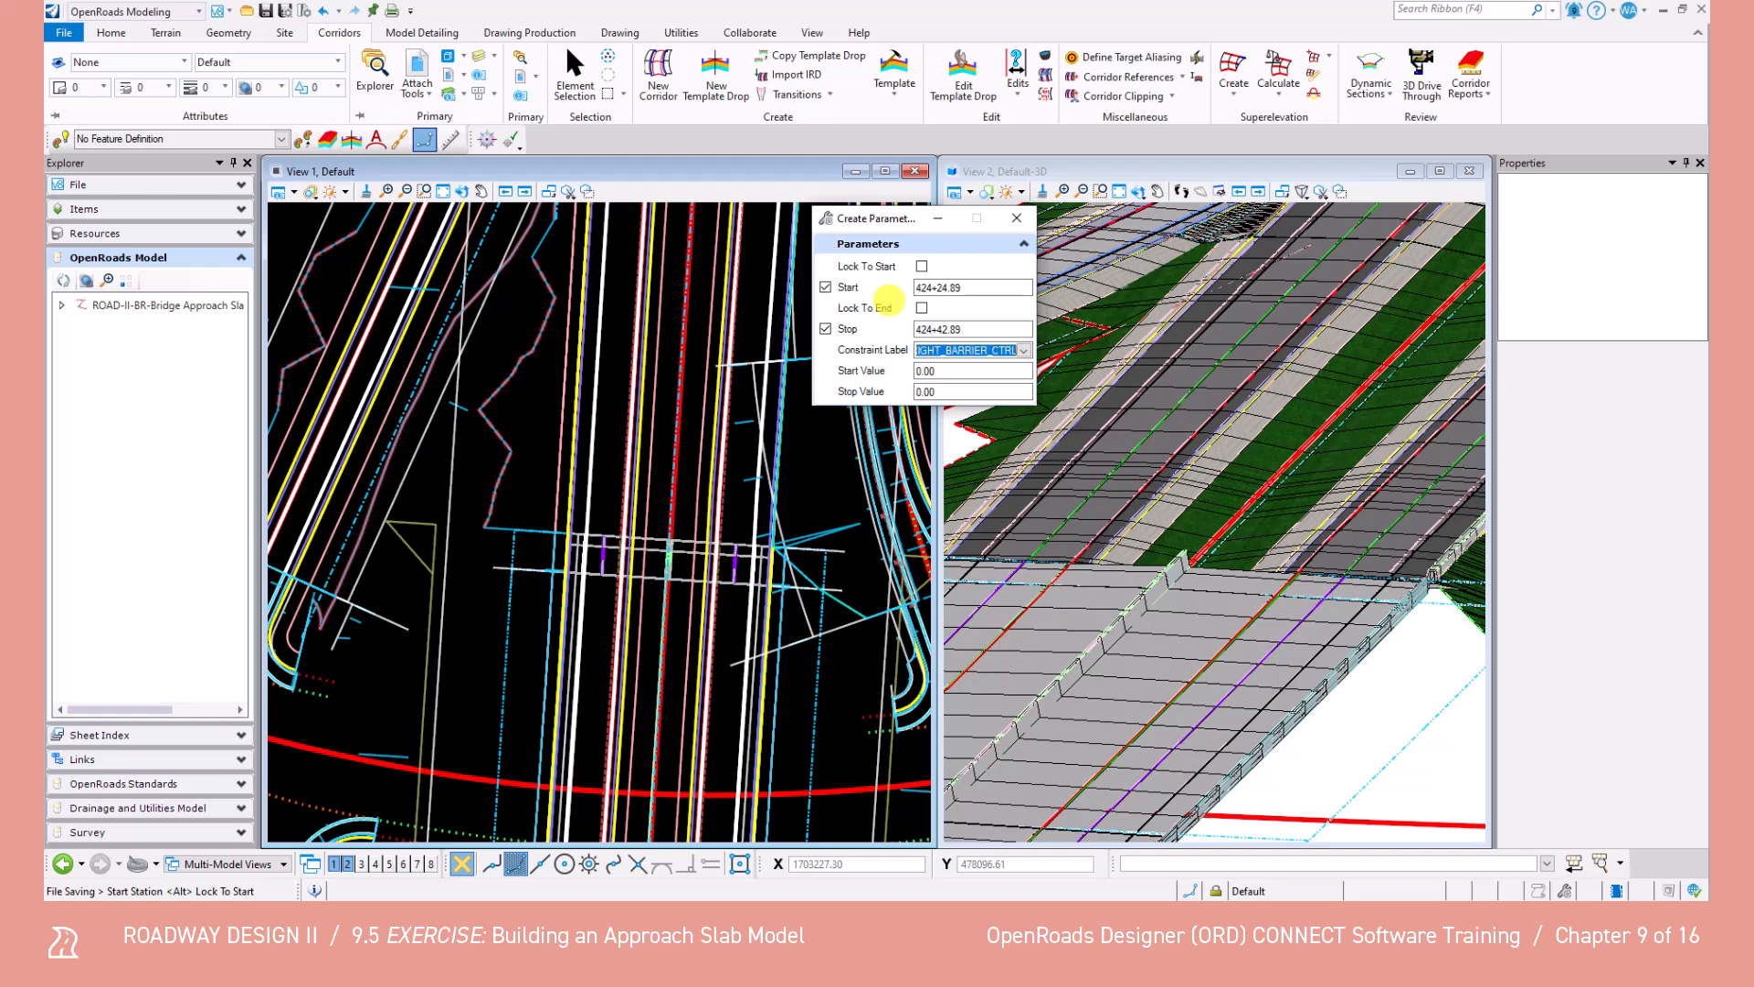
Choose the LEFT_BARRIER_CTRL constraint label with start and stop values of 1.00, and create the parametric constraint.
left_click(1023, 350)
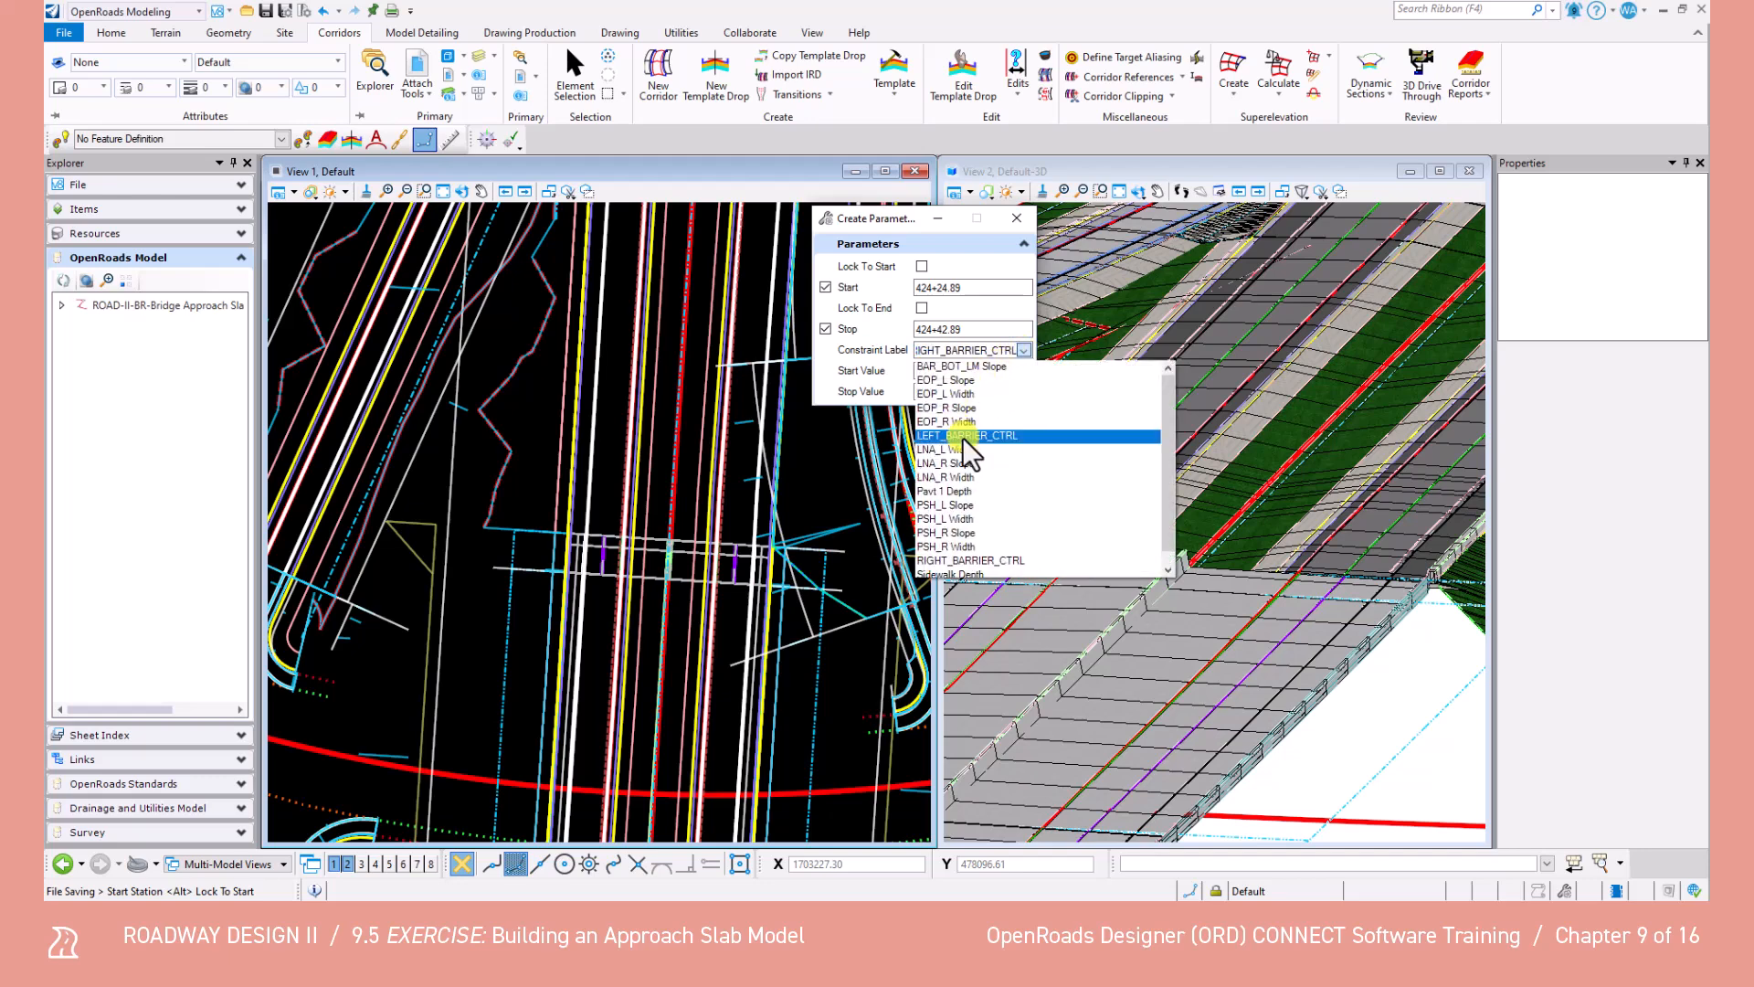
left_click(962, 436)
key("Tab")
type("1")
key("Tab")
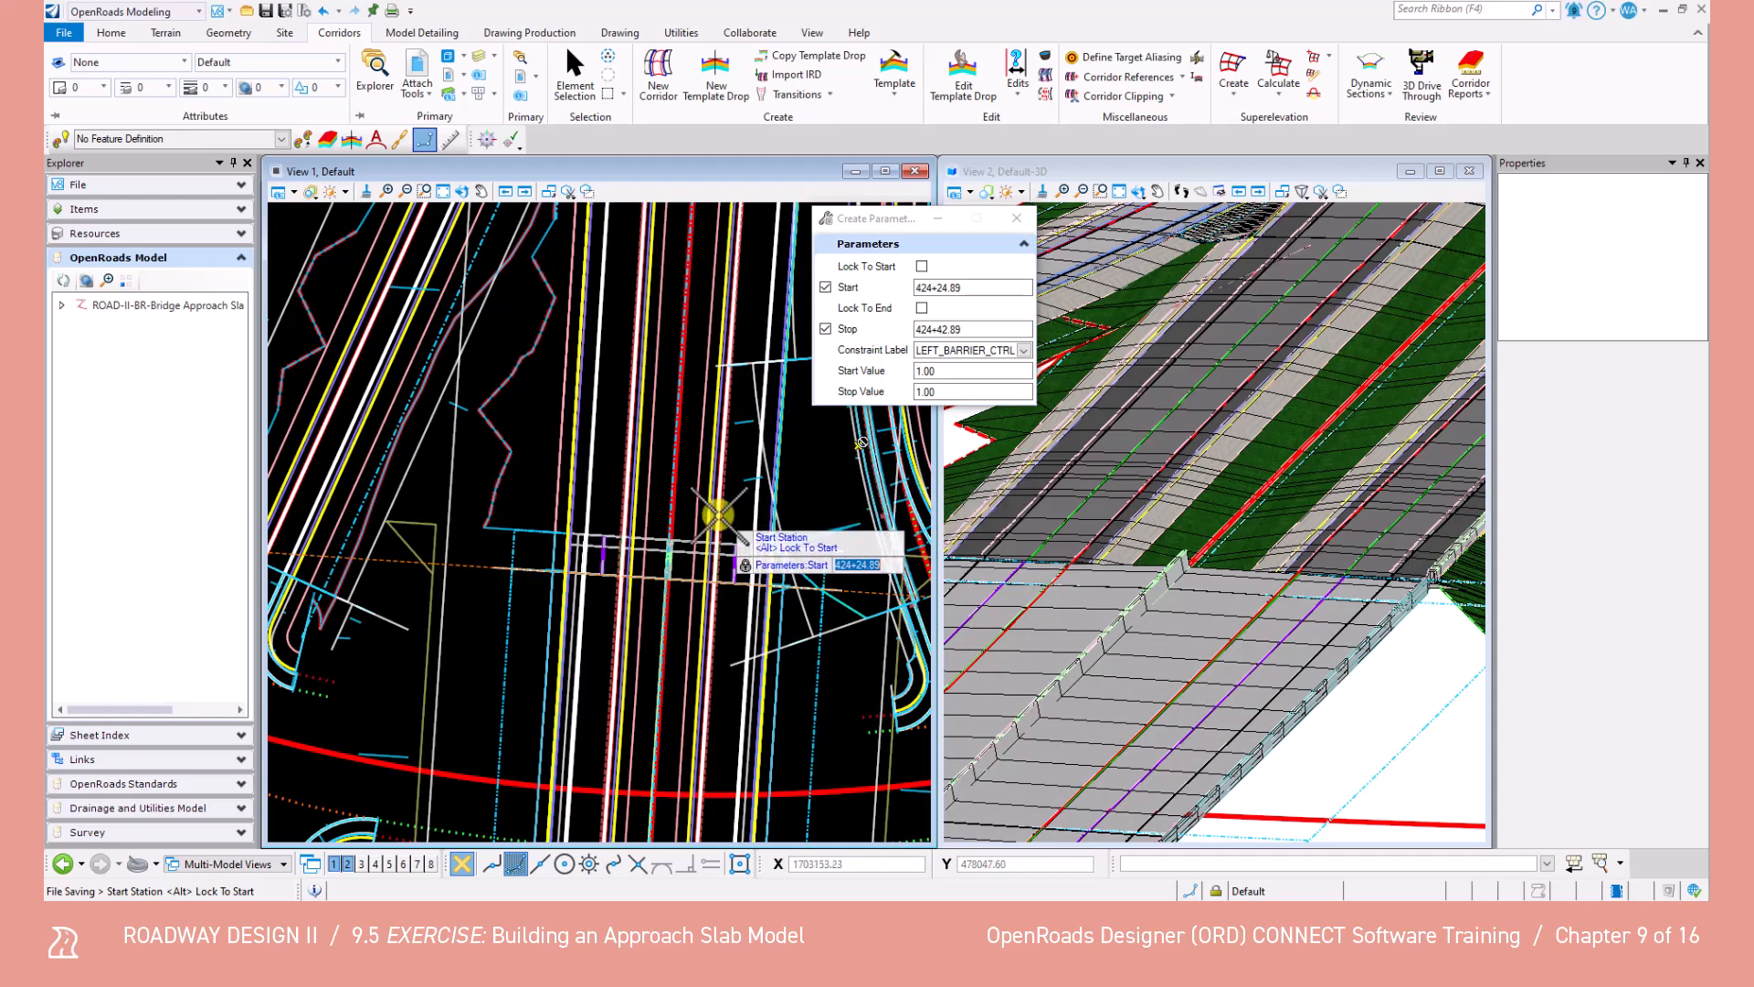
left_click(686, 492)
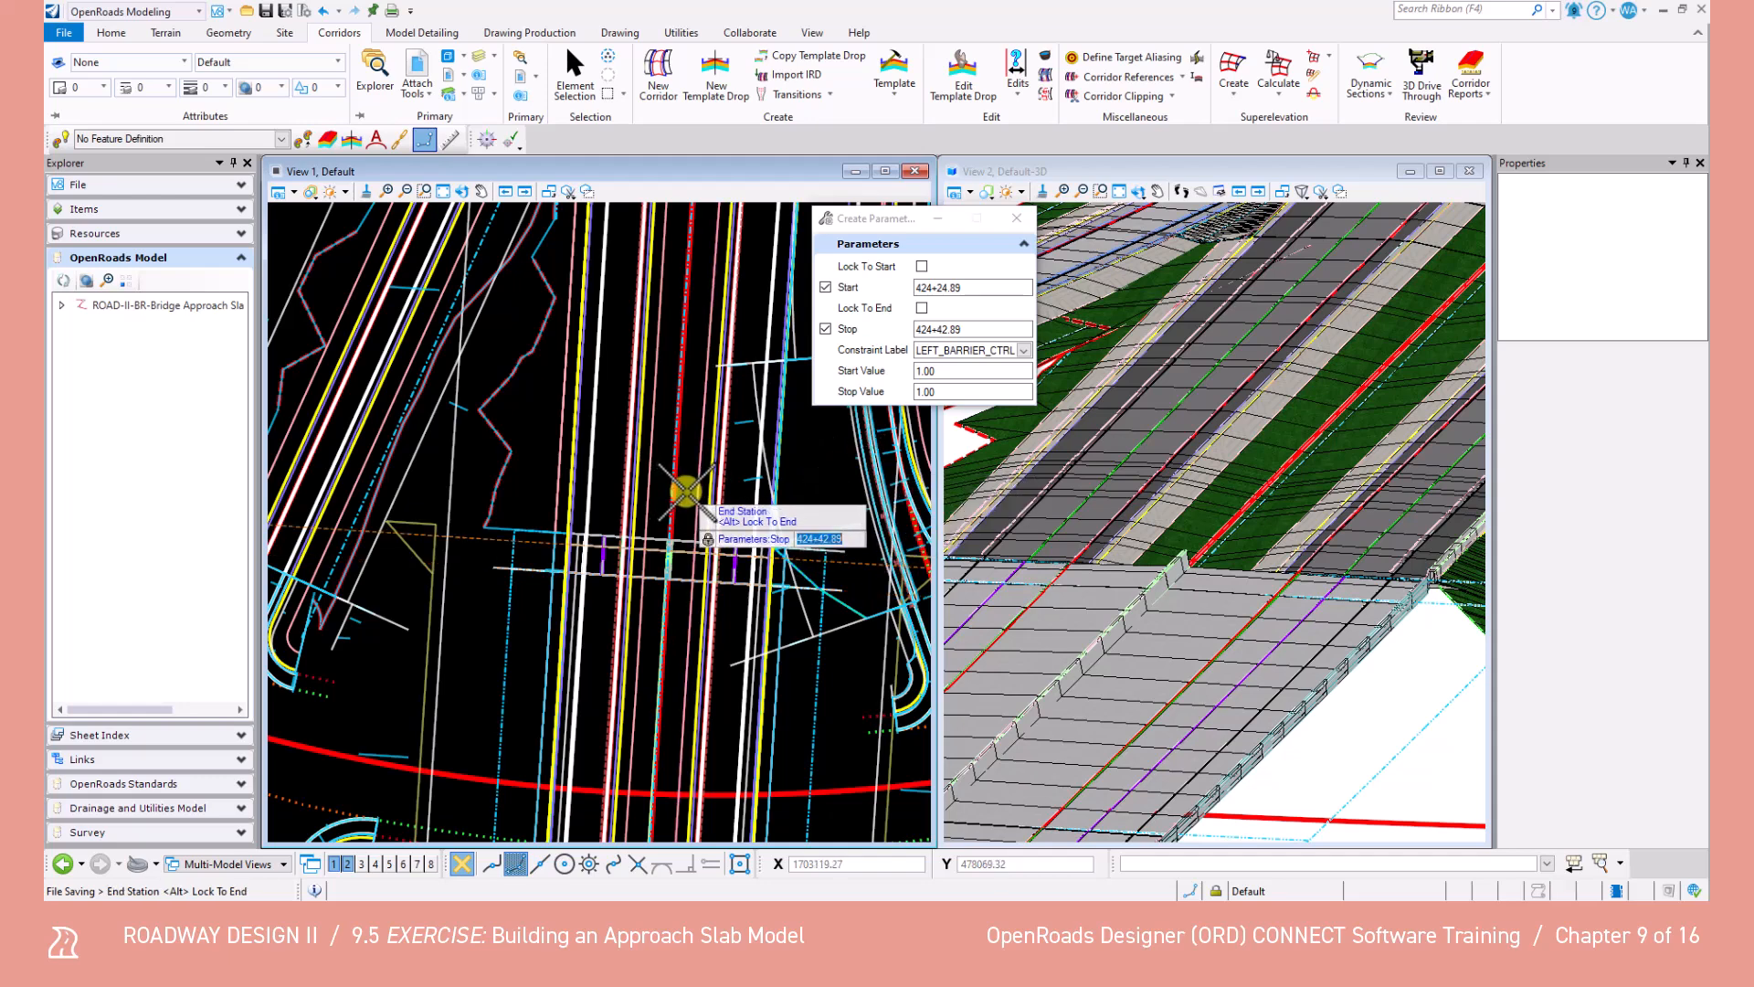
left_click(685, 492)
left_click(685, 491)
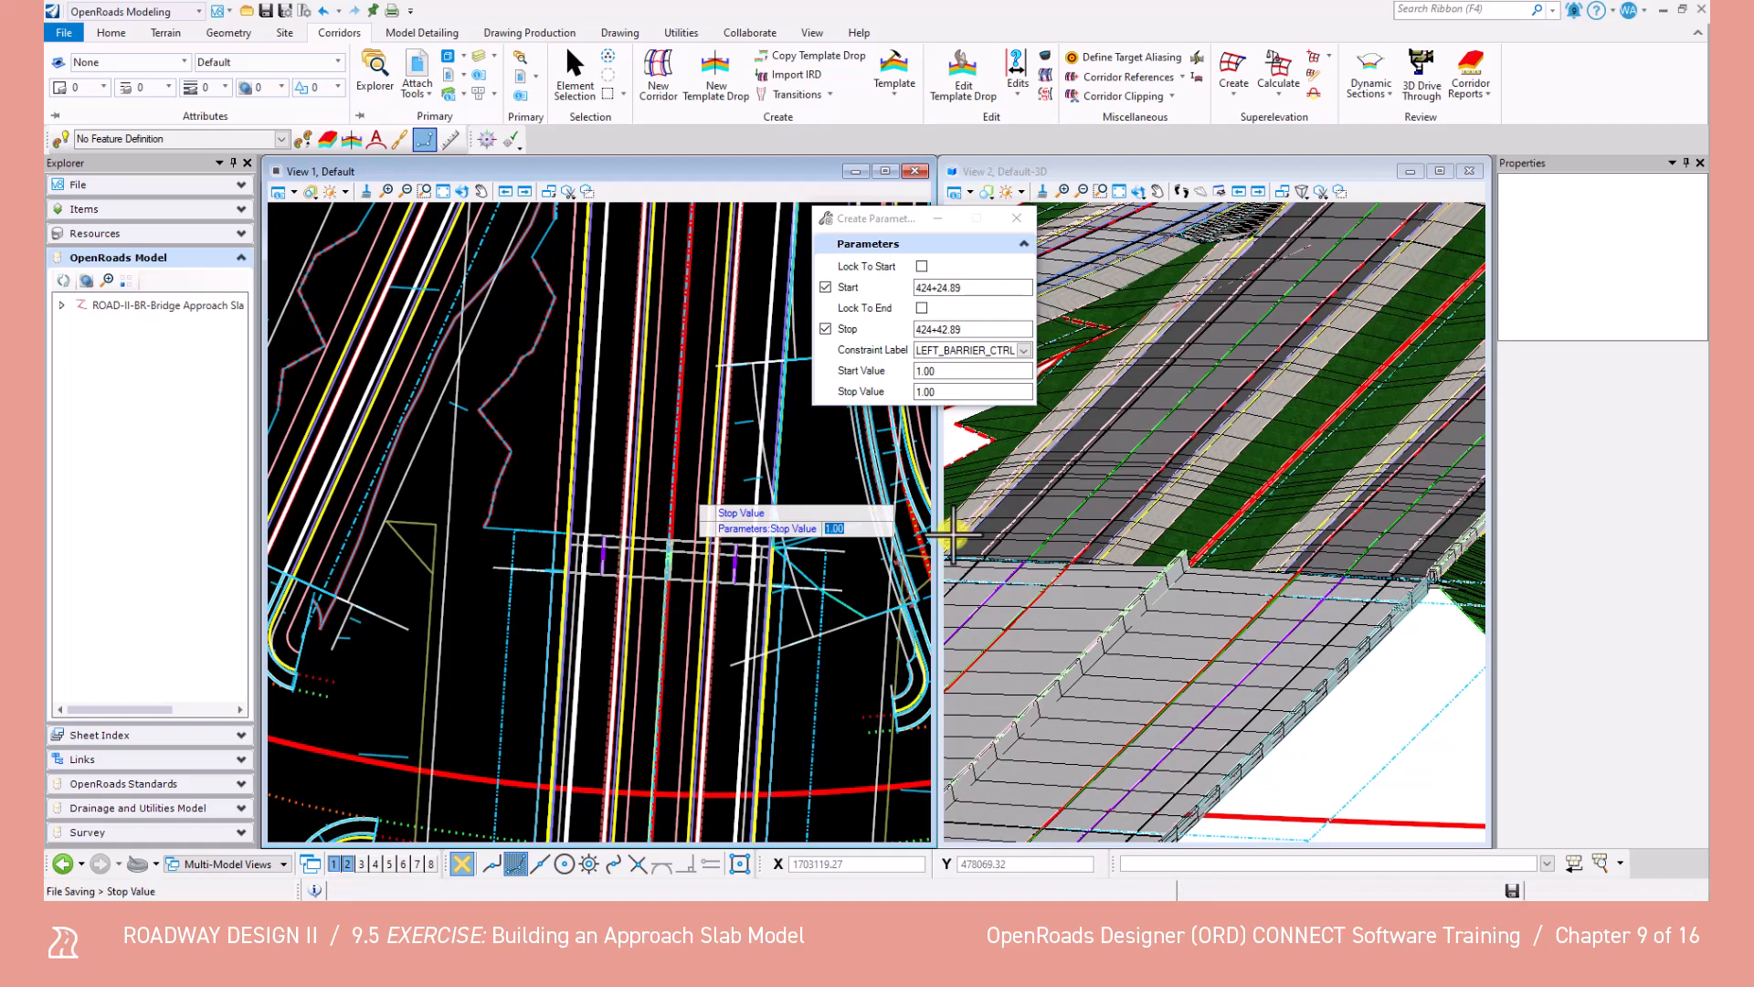
left_click(1055, 565)
Examine the median and outside barriers at both bridge ends in plan and 3D, leaving the parametric constraint command.
scroll(1051, 579, "up", 4)
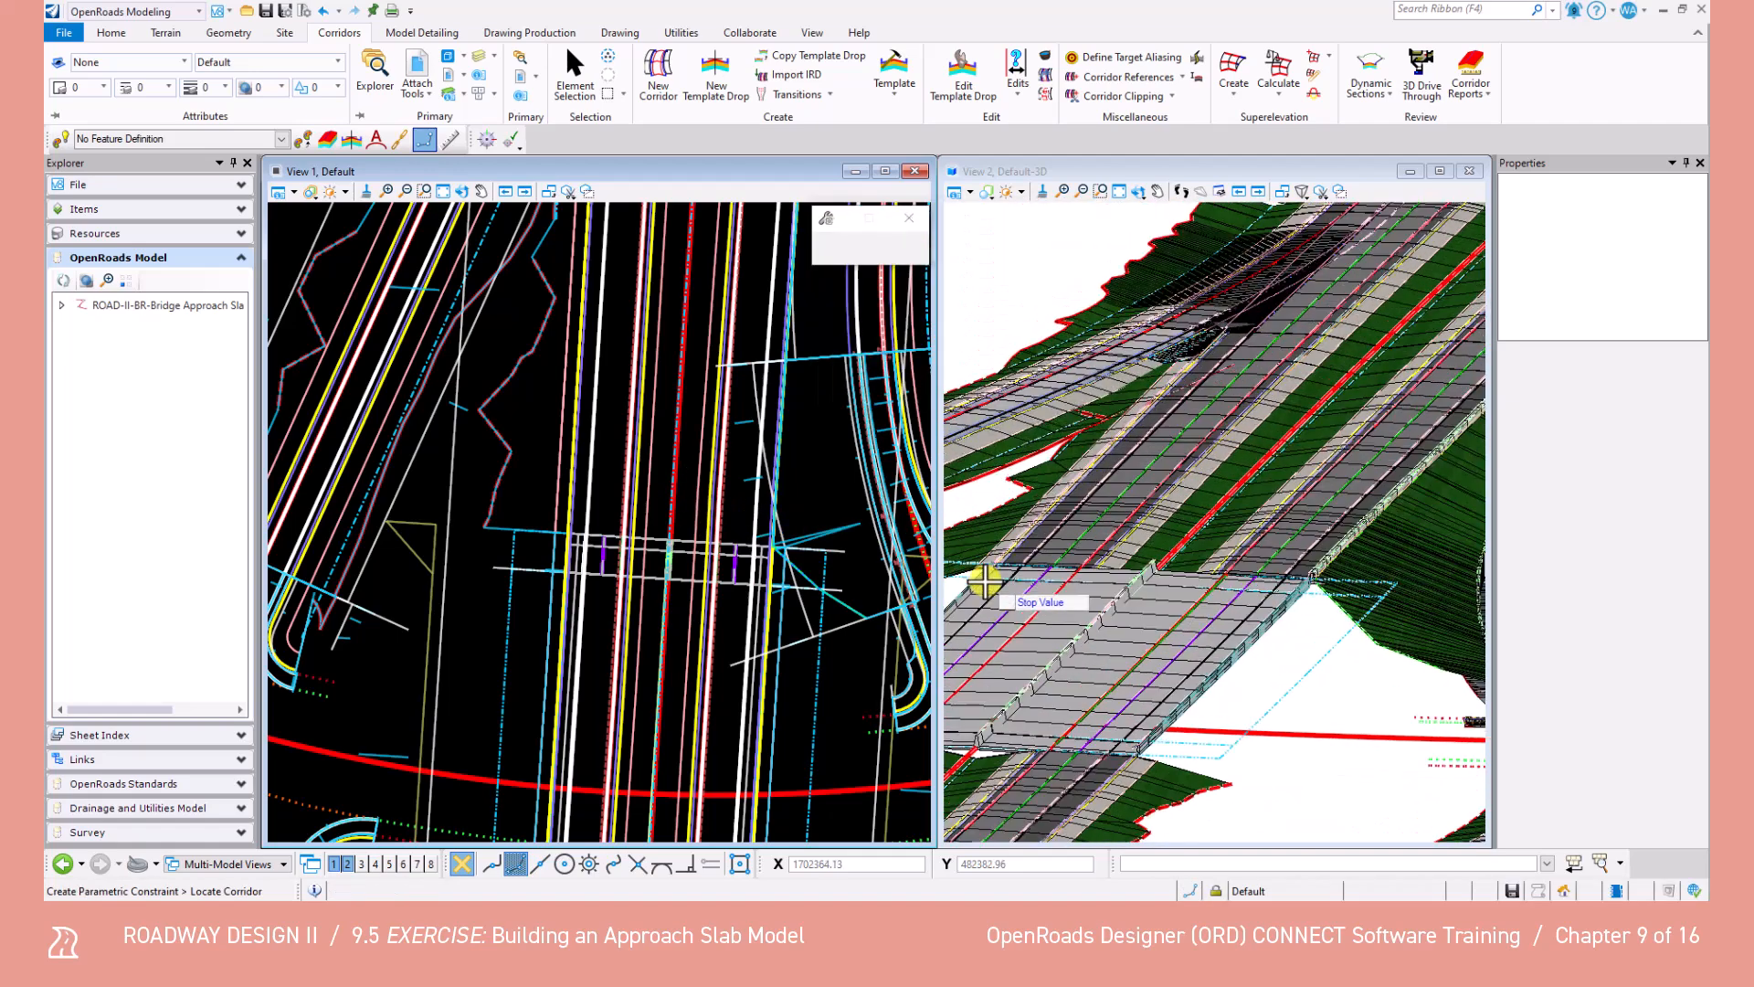
scroll(987, 583, "down", 1)
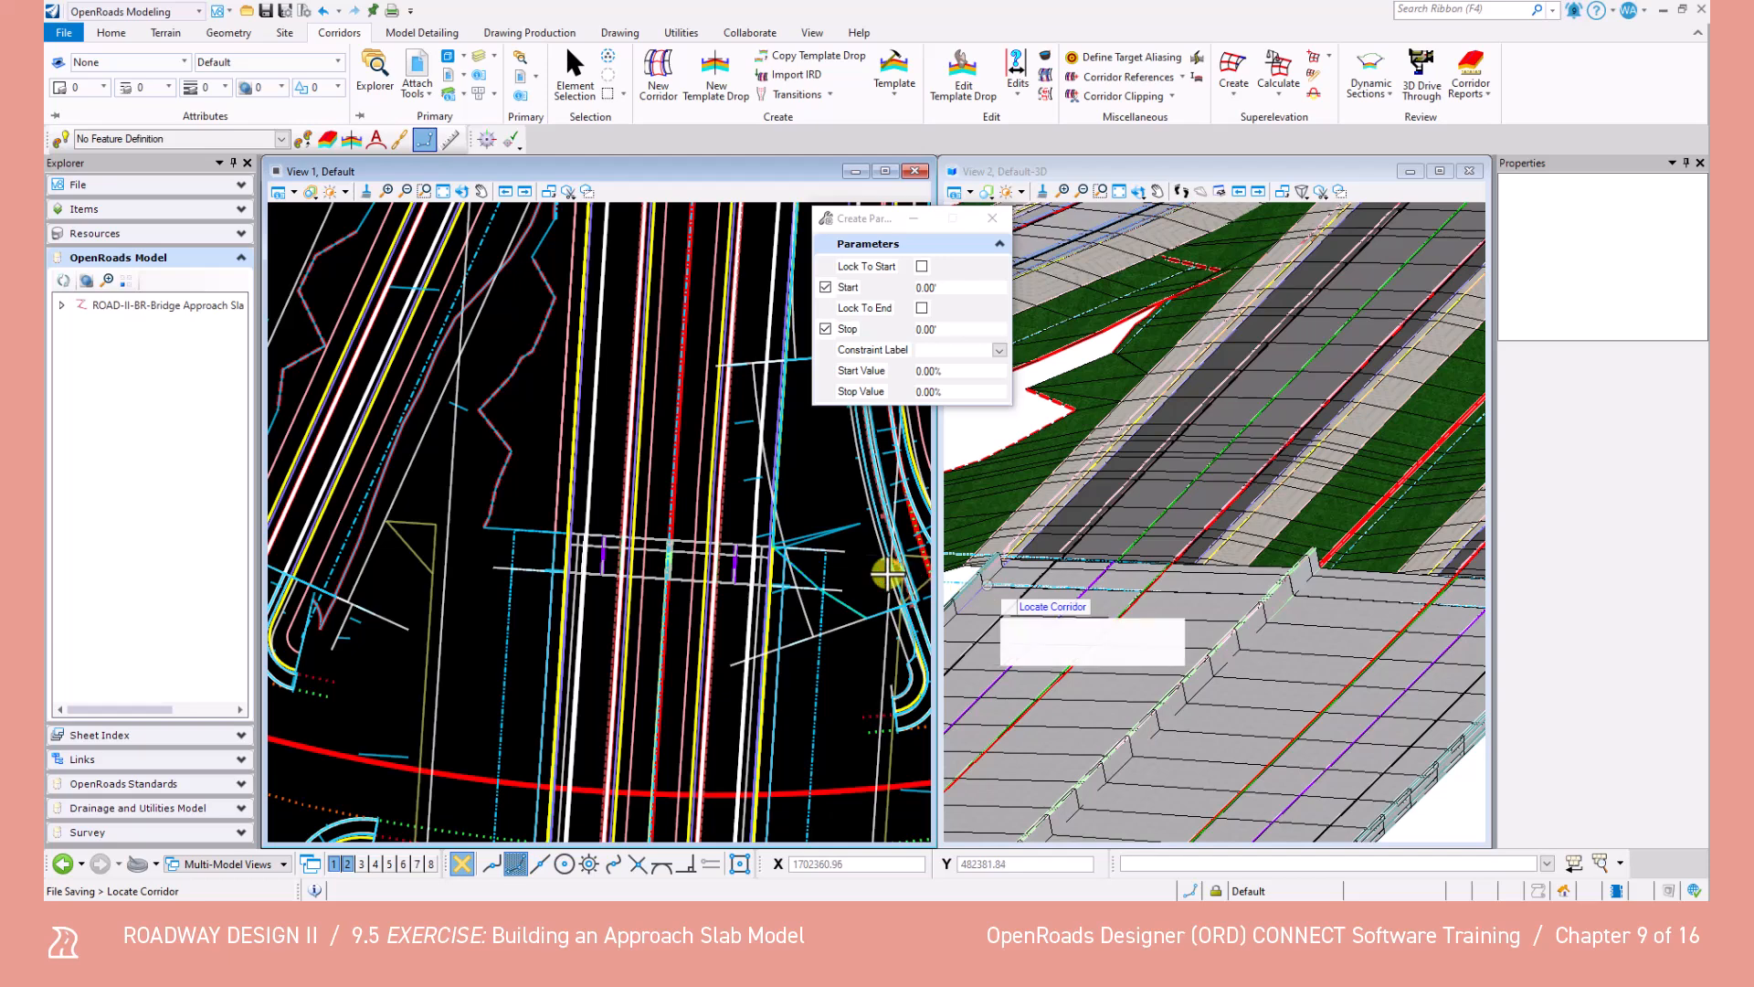
scroll(713, 614, "down", 6)
middle_click_drag(673, 678, 659, 600)
scroll(665, 598, "up", 4)
scroll(664, 599, "up", 2)
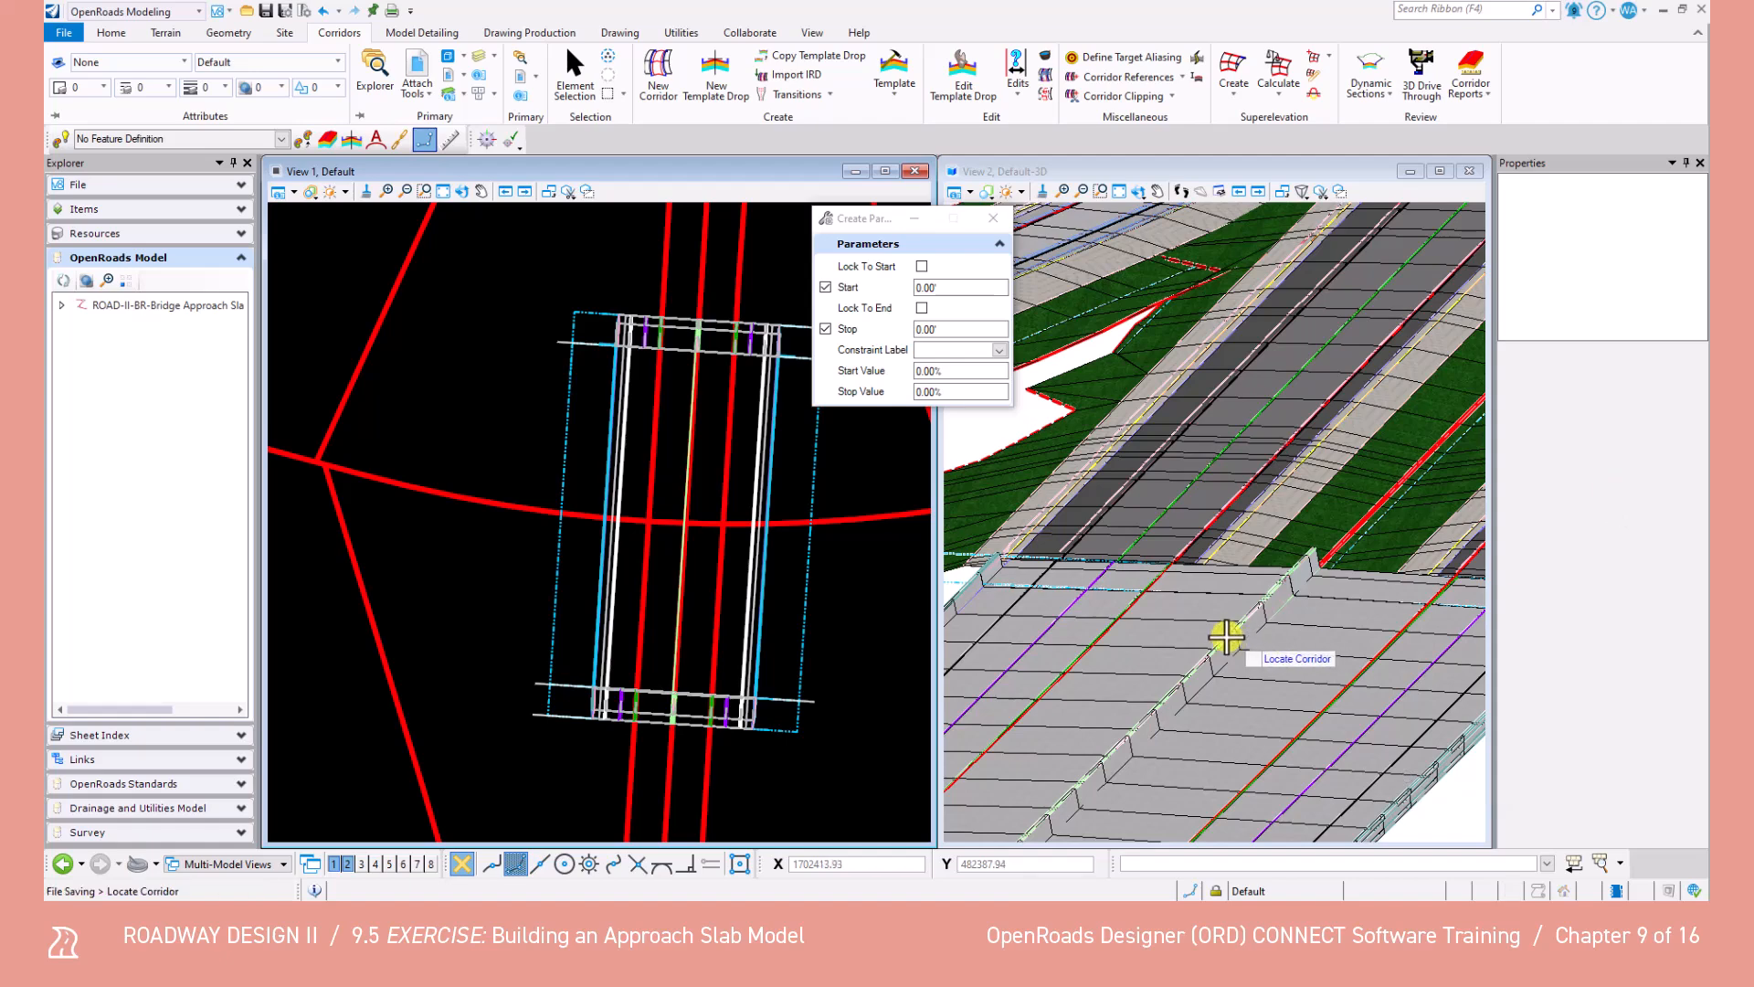
left_click(574, 91)
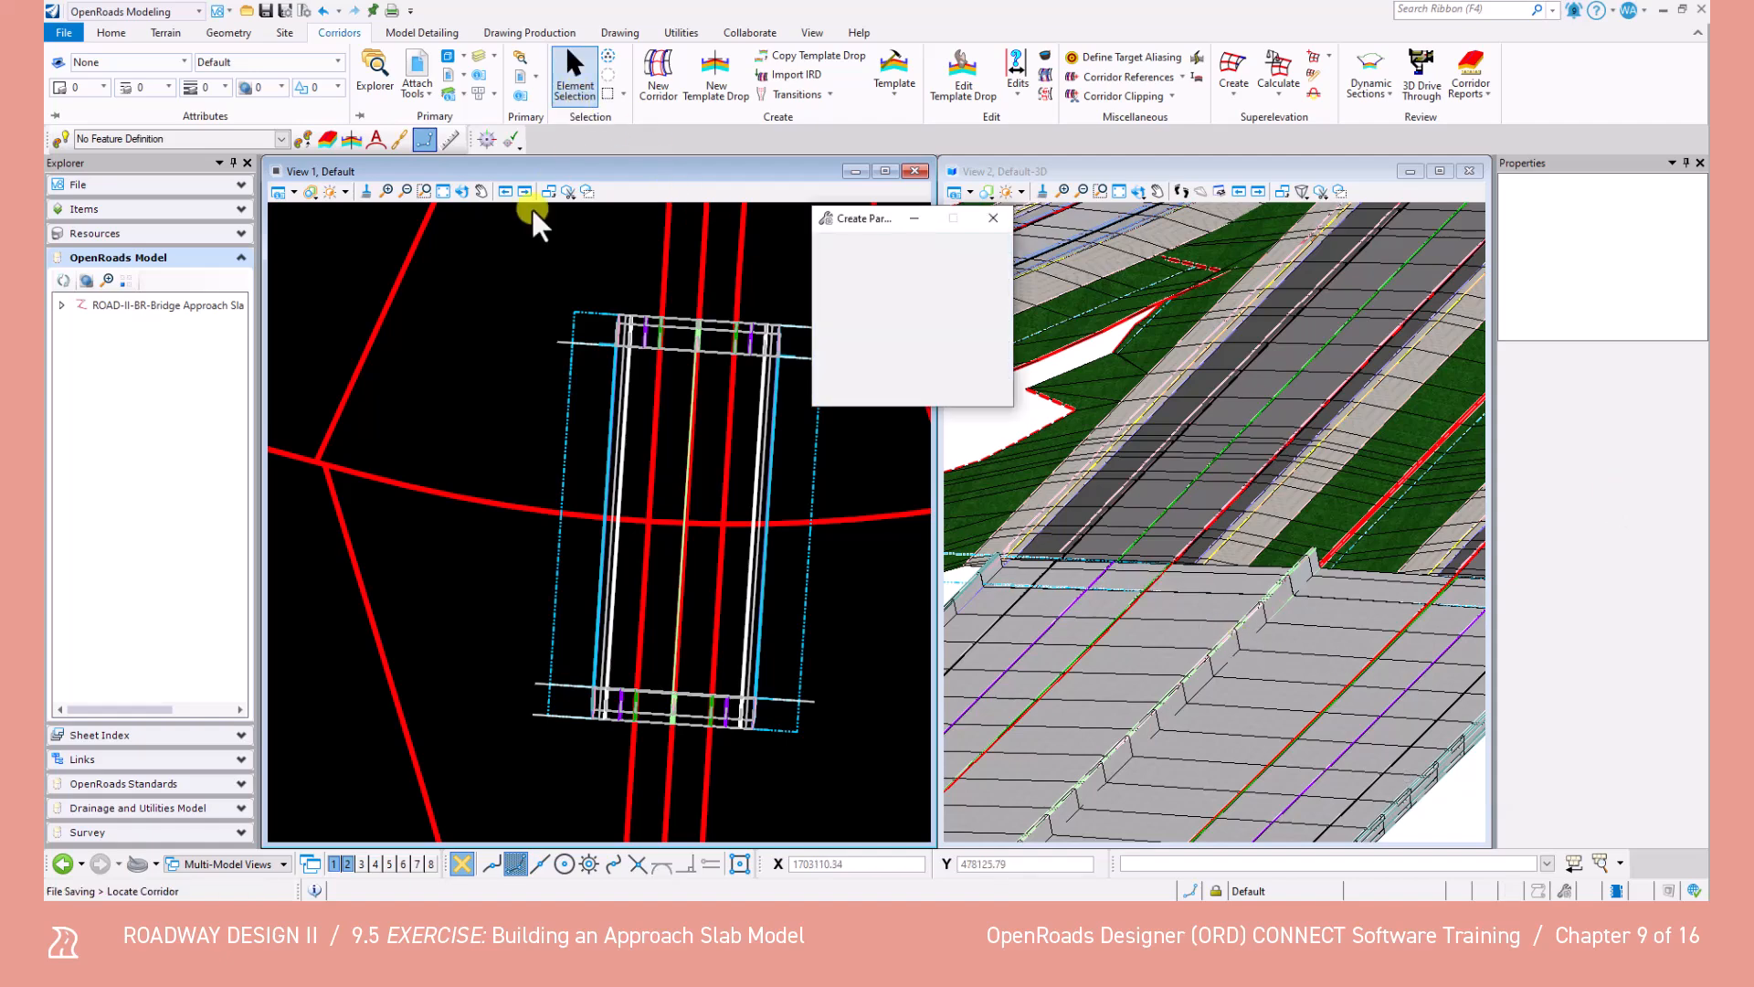
scroll(731, 731, "up", 3)
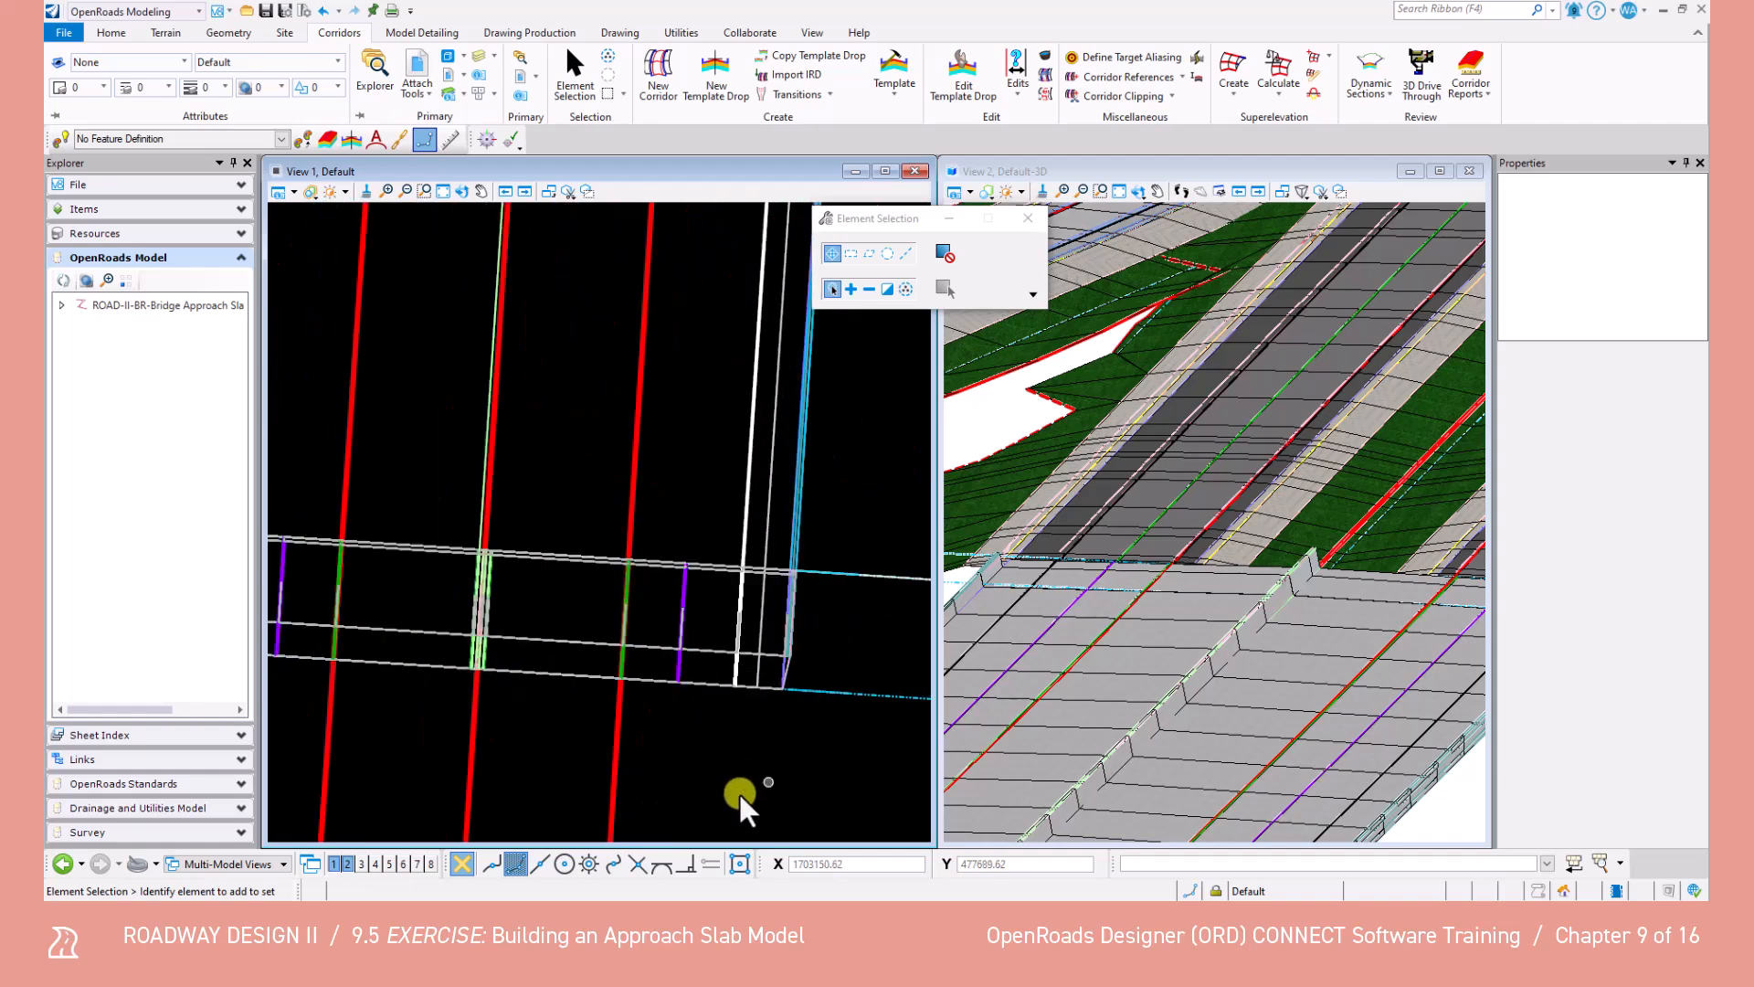
scroll(1245, 673, "down", 3)
scroll(1279, 827, "up", 5)
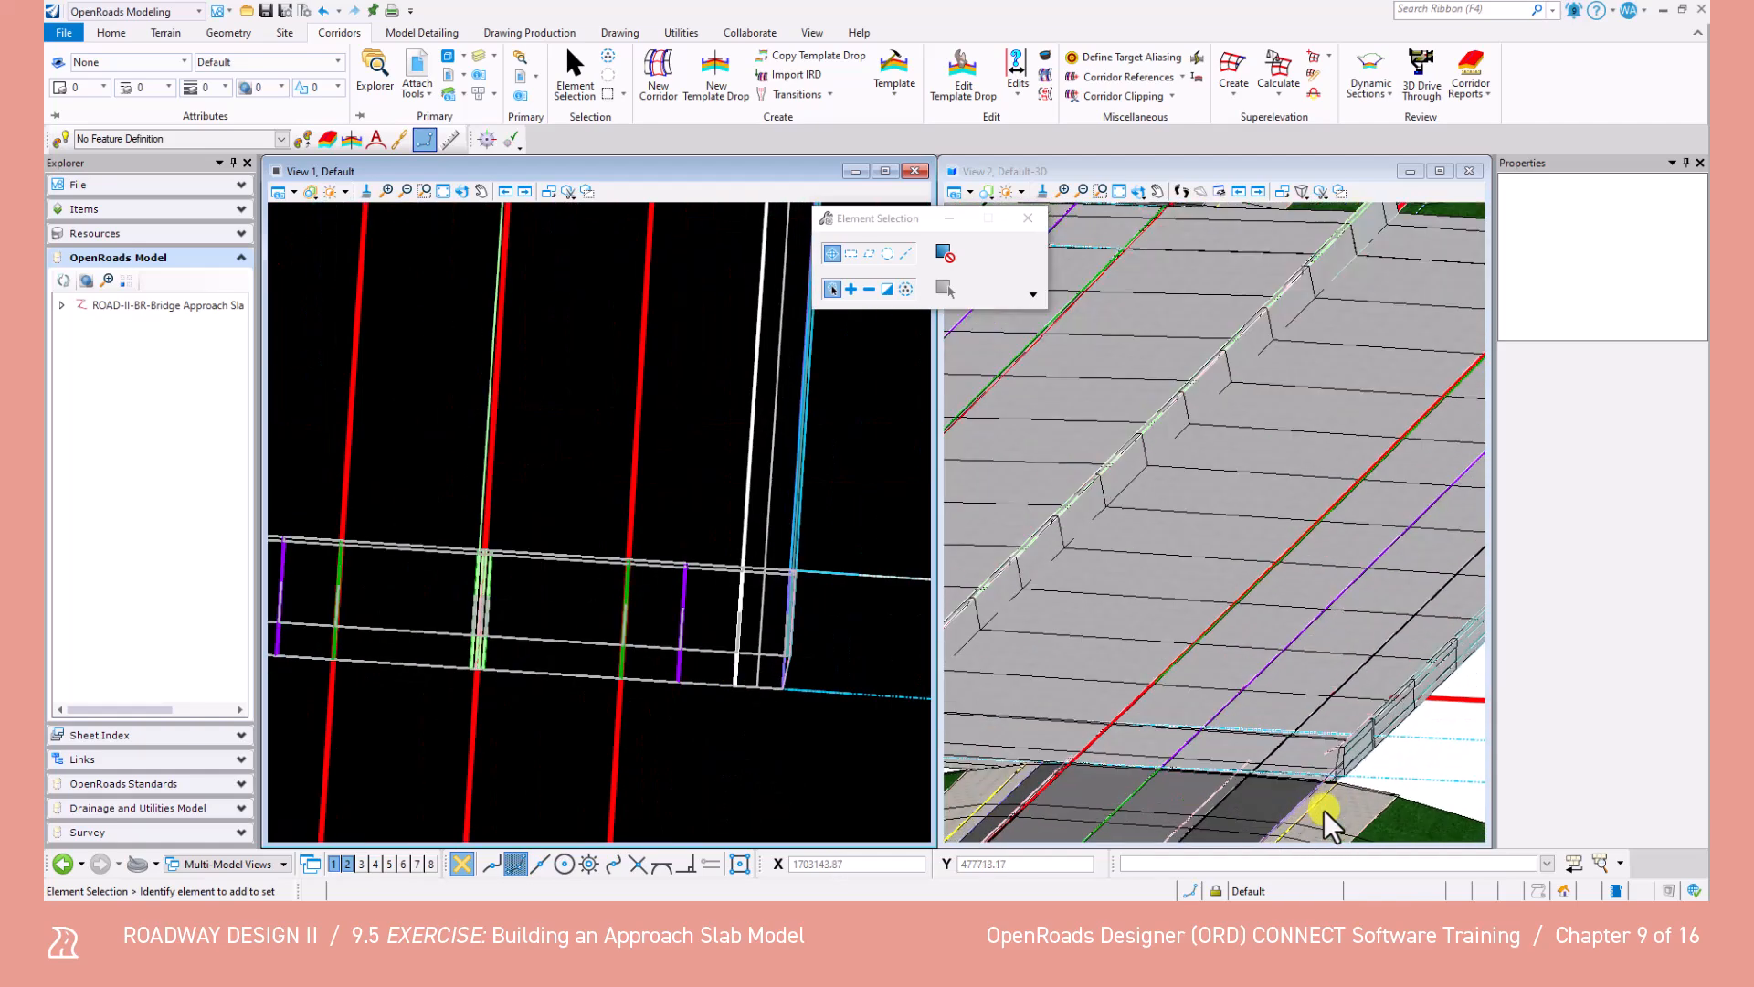
middle_click_drag(1313, 795, 1375, 603)
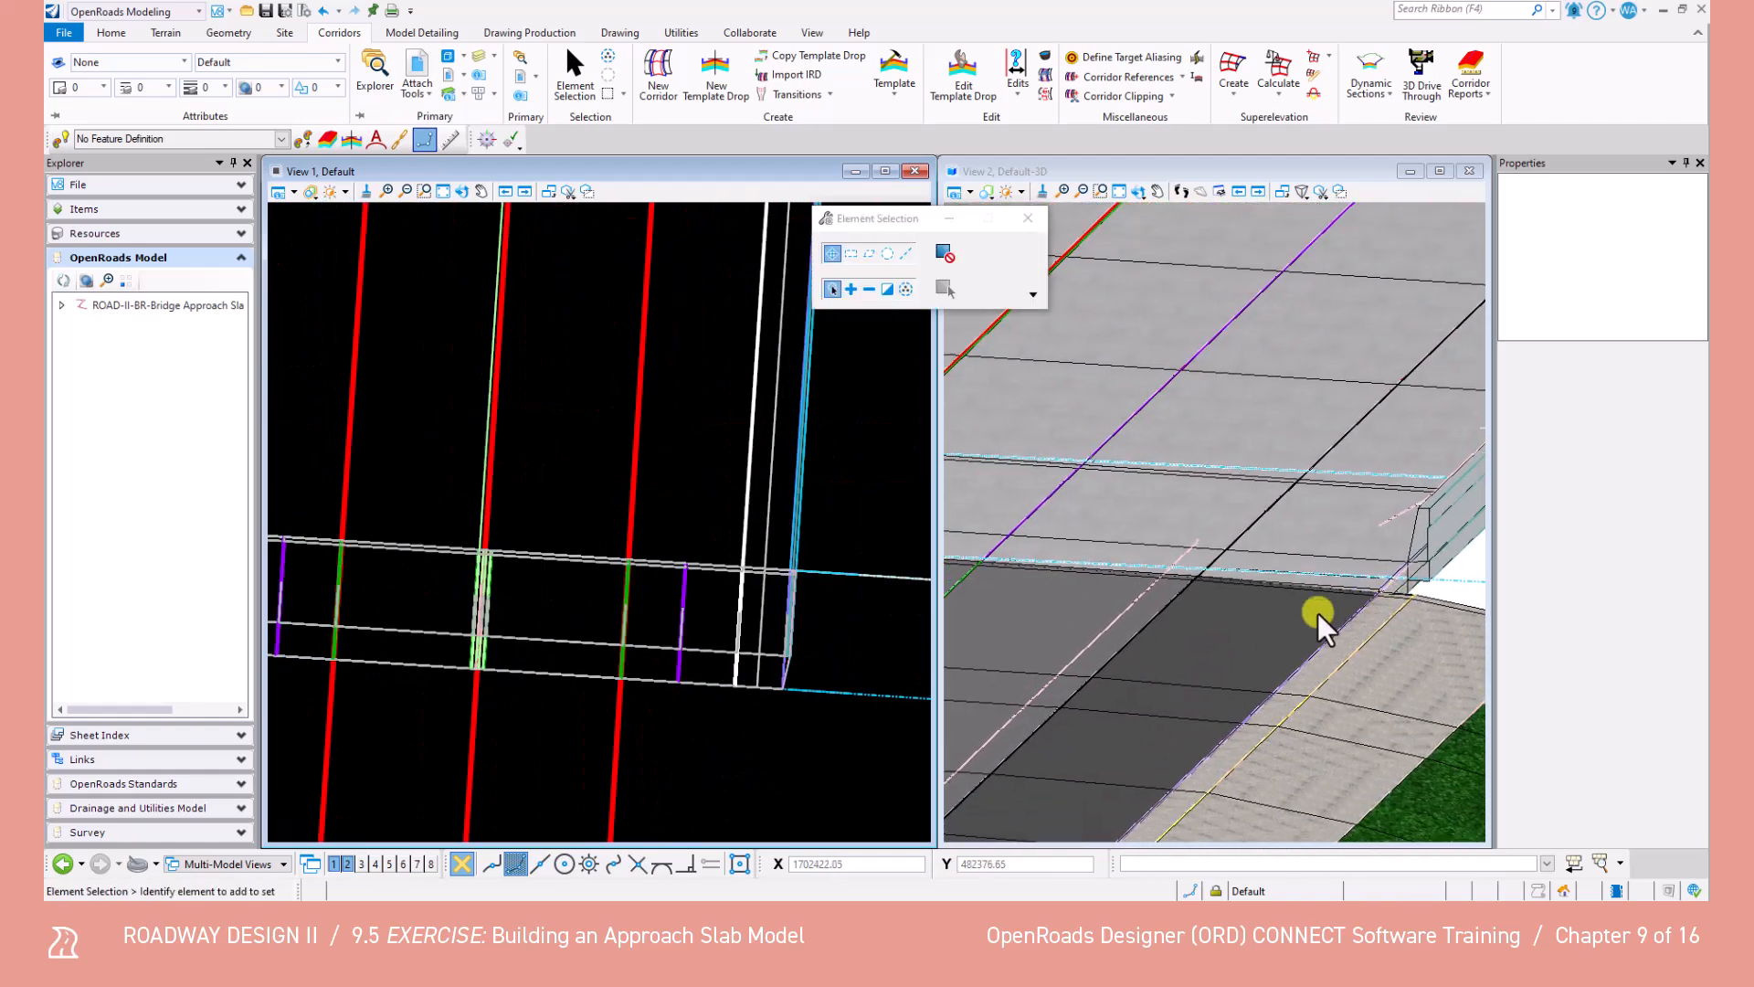
Start a civil point with the Plan Element elevation mode, referencing the PSH_R paved shoulder edge for its elevation.
left_click(229, 32)
left_click(894, 89)
left_click(912, 119)
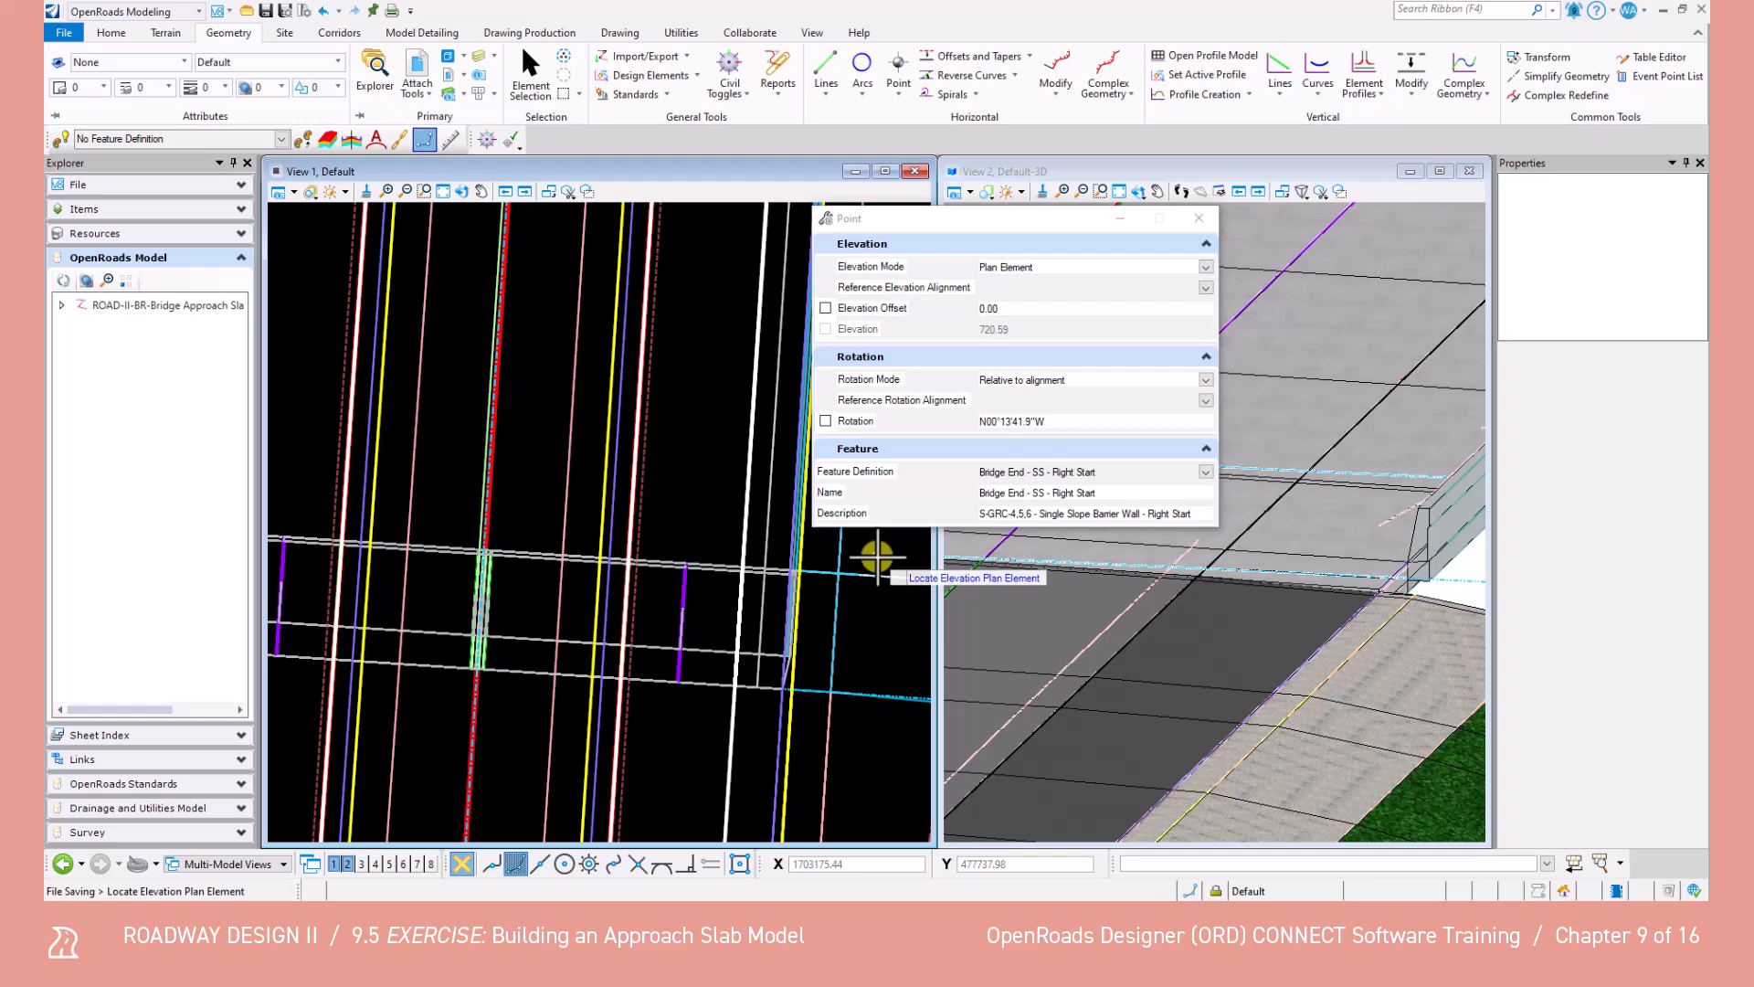
left_click(1205, 267)
left_click(1007, 325)
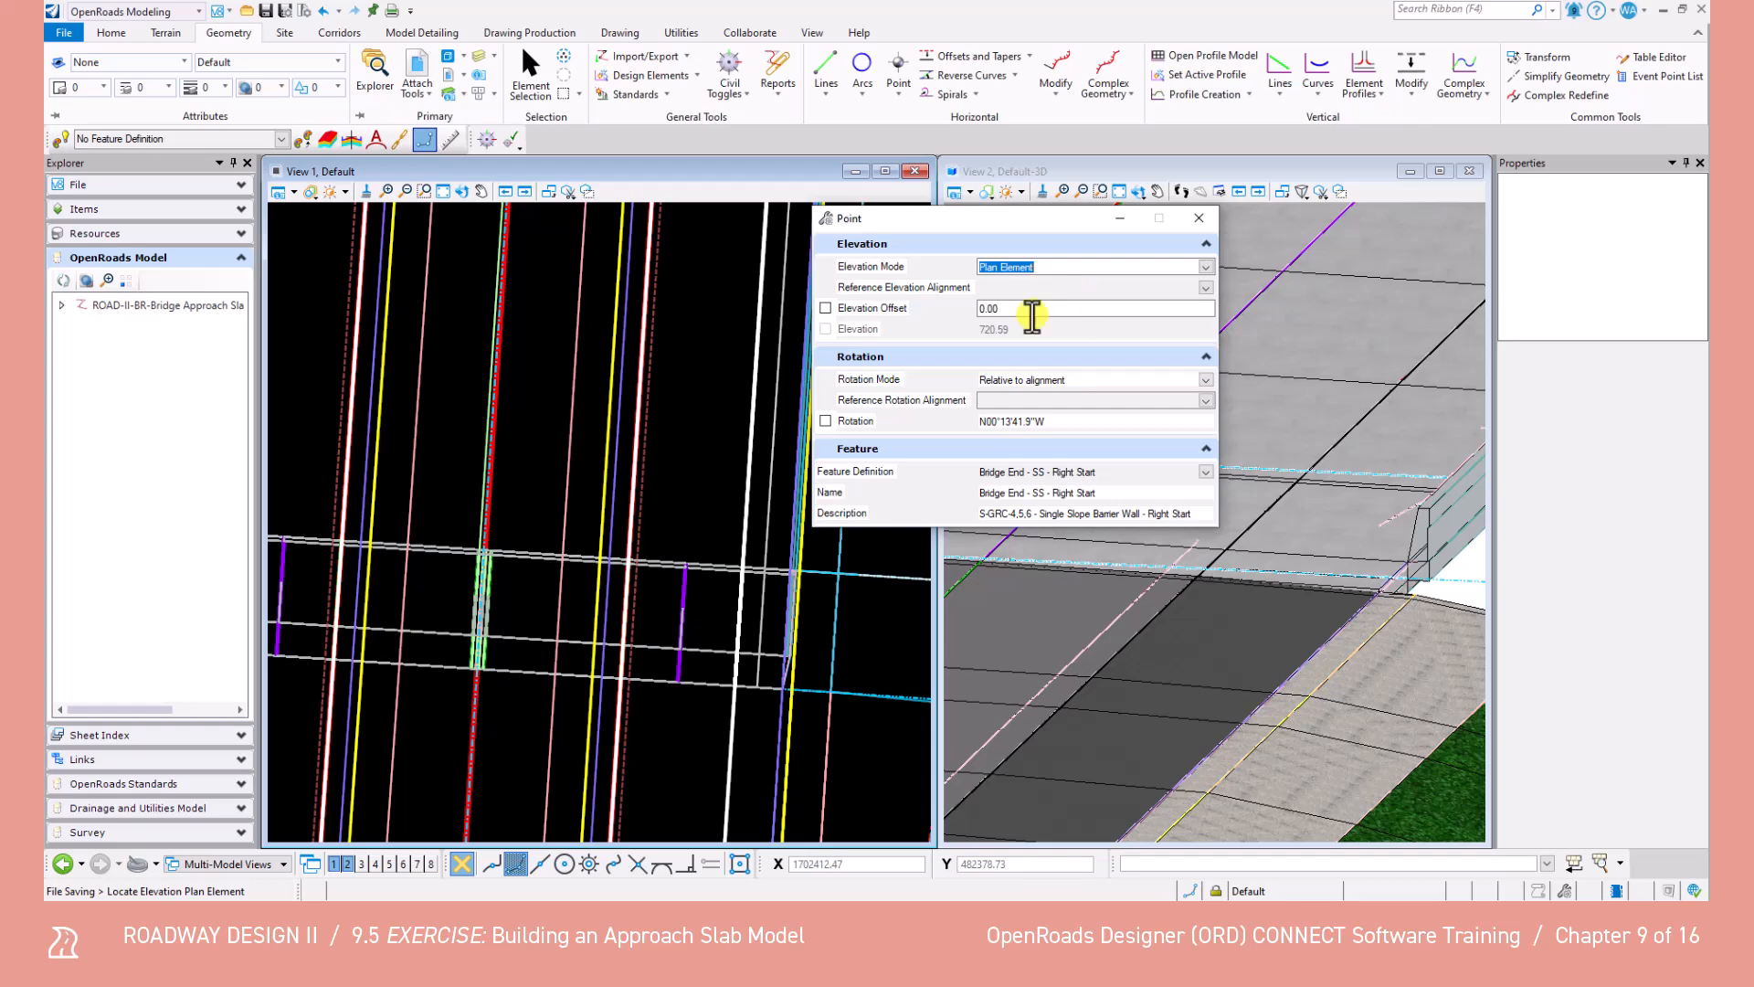
middle_click_drag(681, 529, 639, 543)
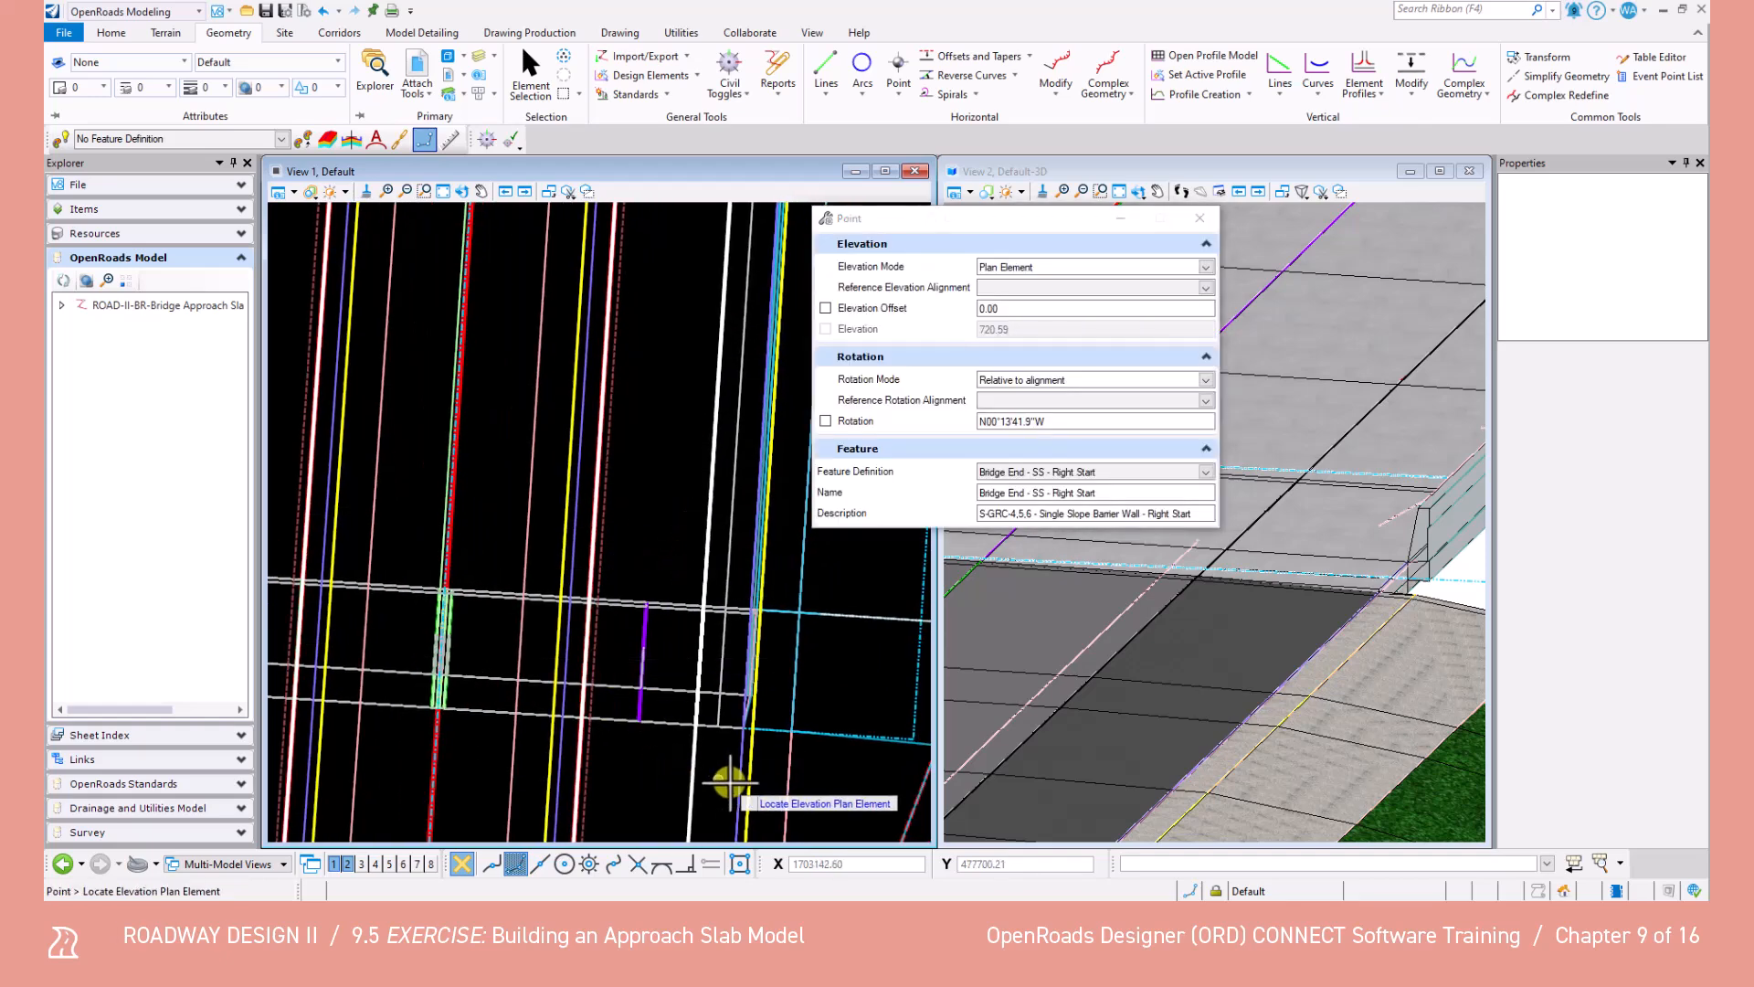
middle_click_drag(737, 772, 774, 640)
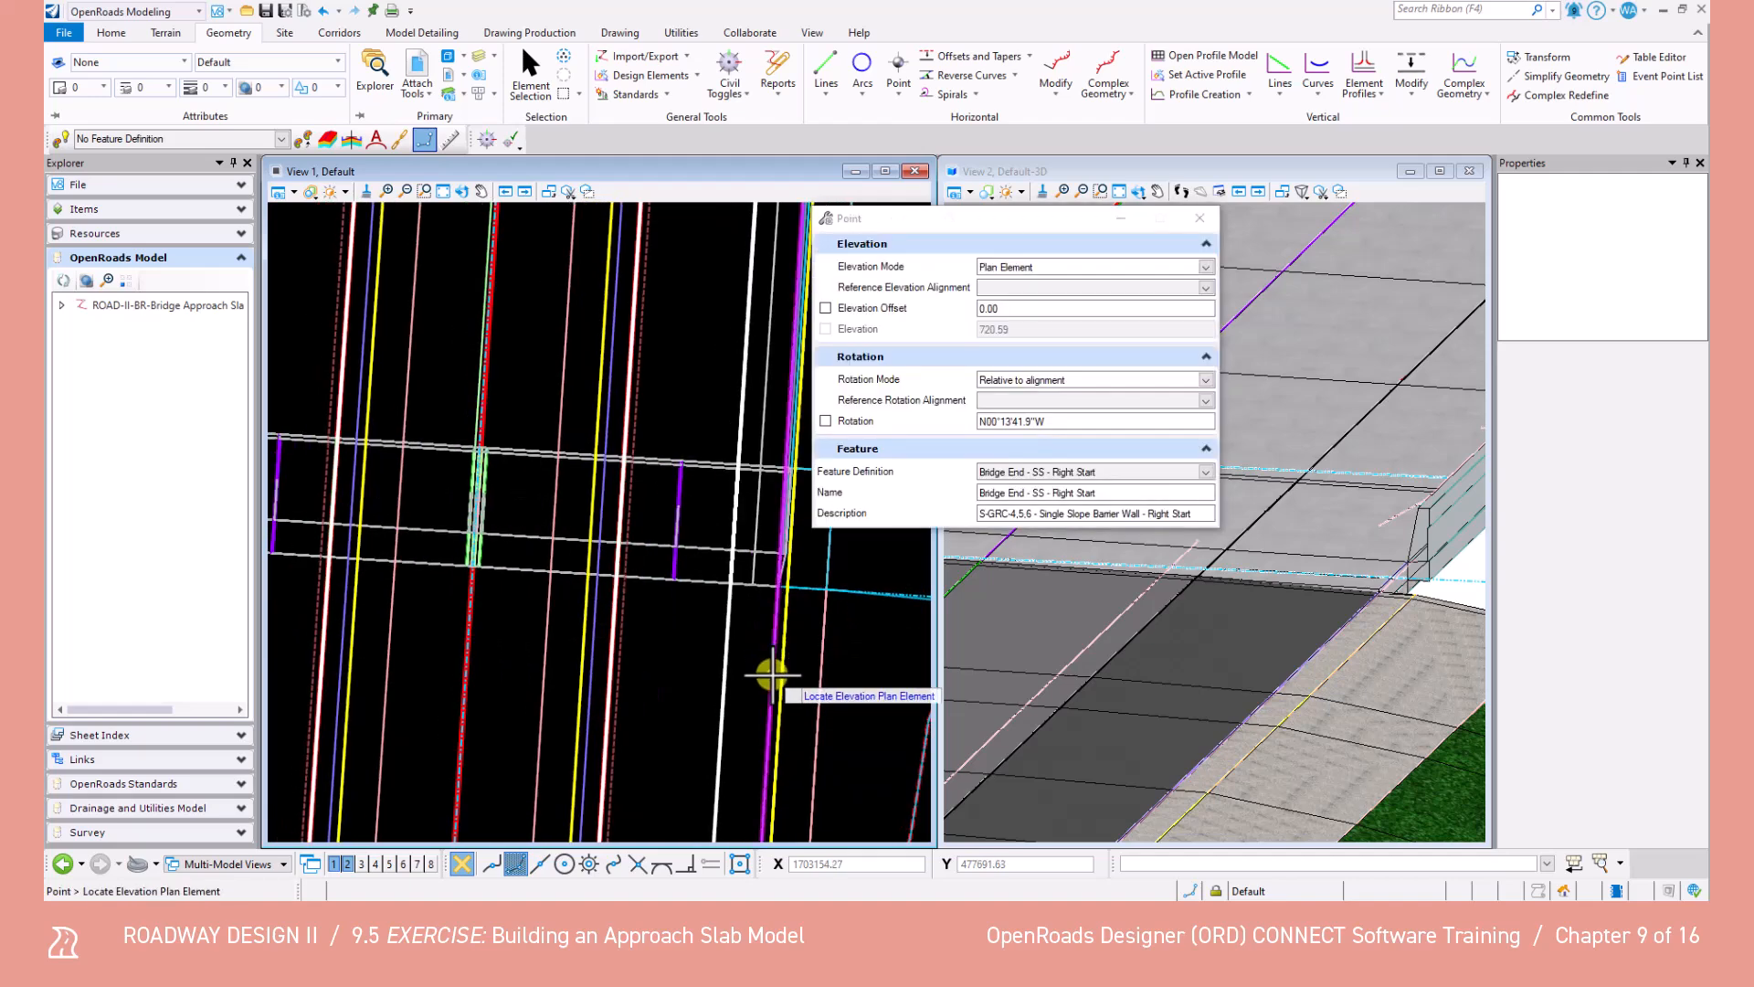
mouse_move(773, 676)
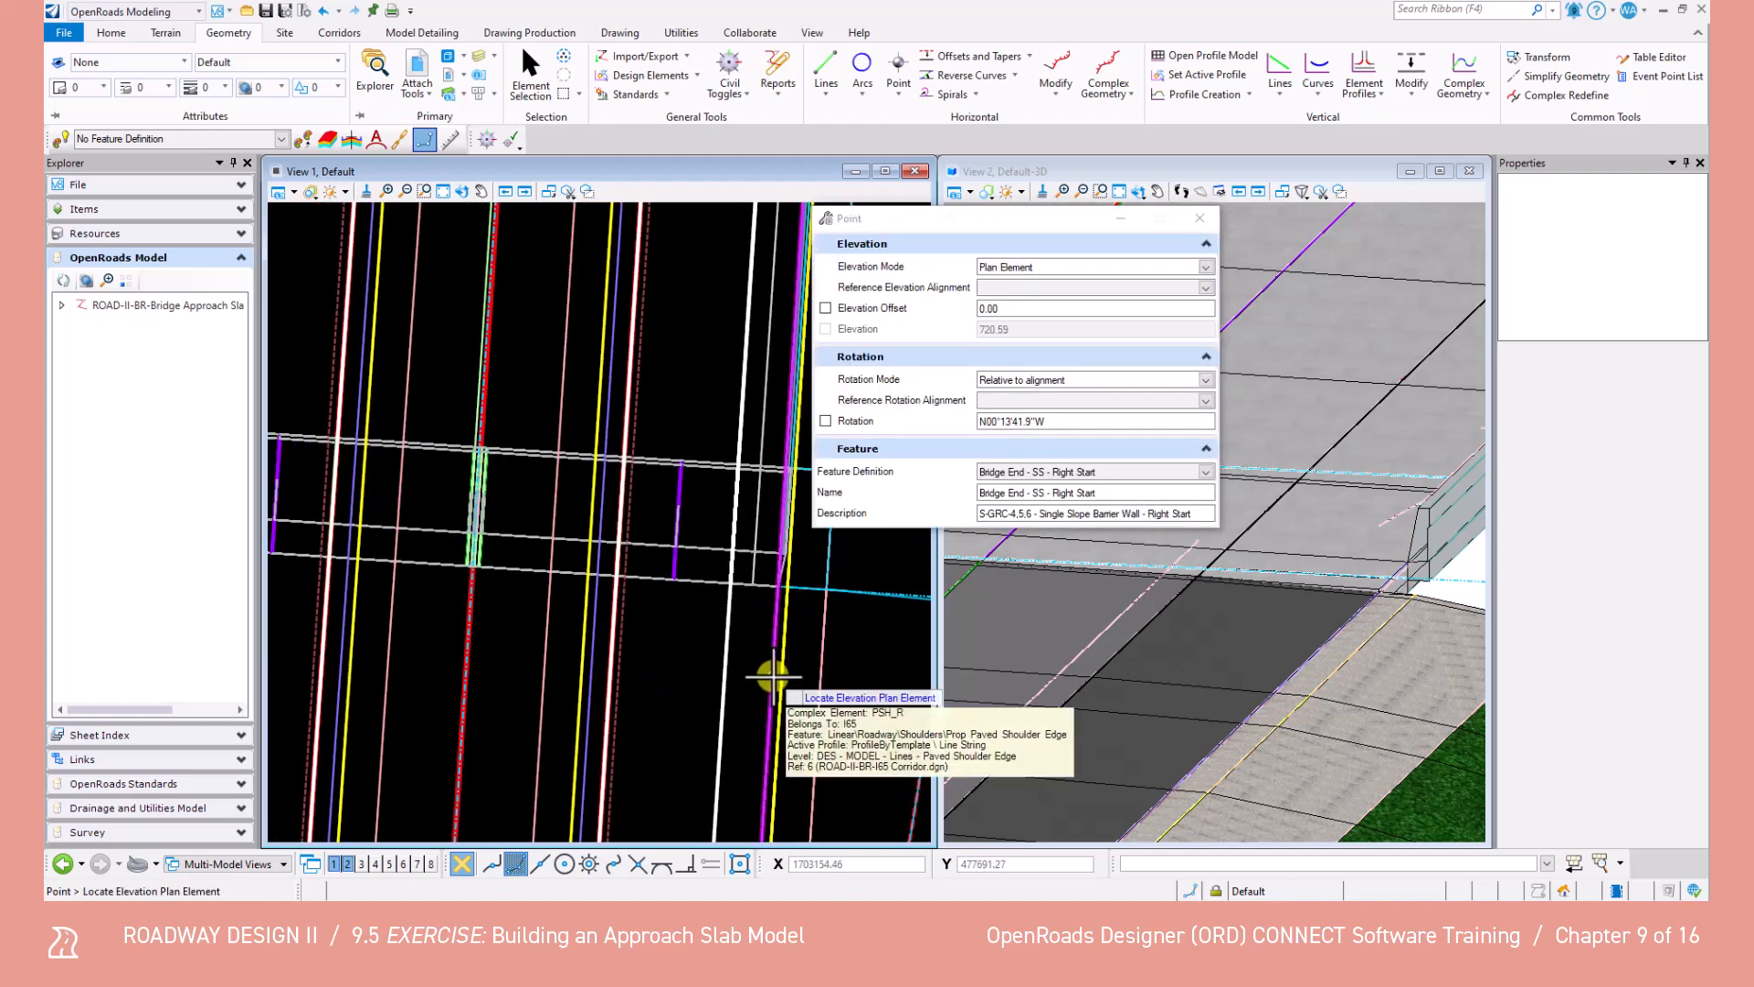
left_click(772, 675)
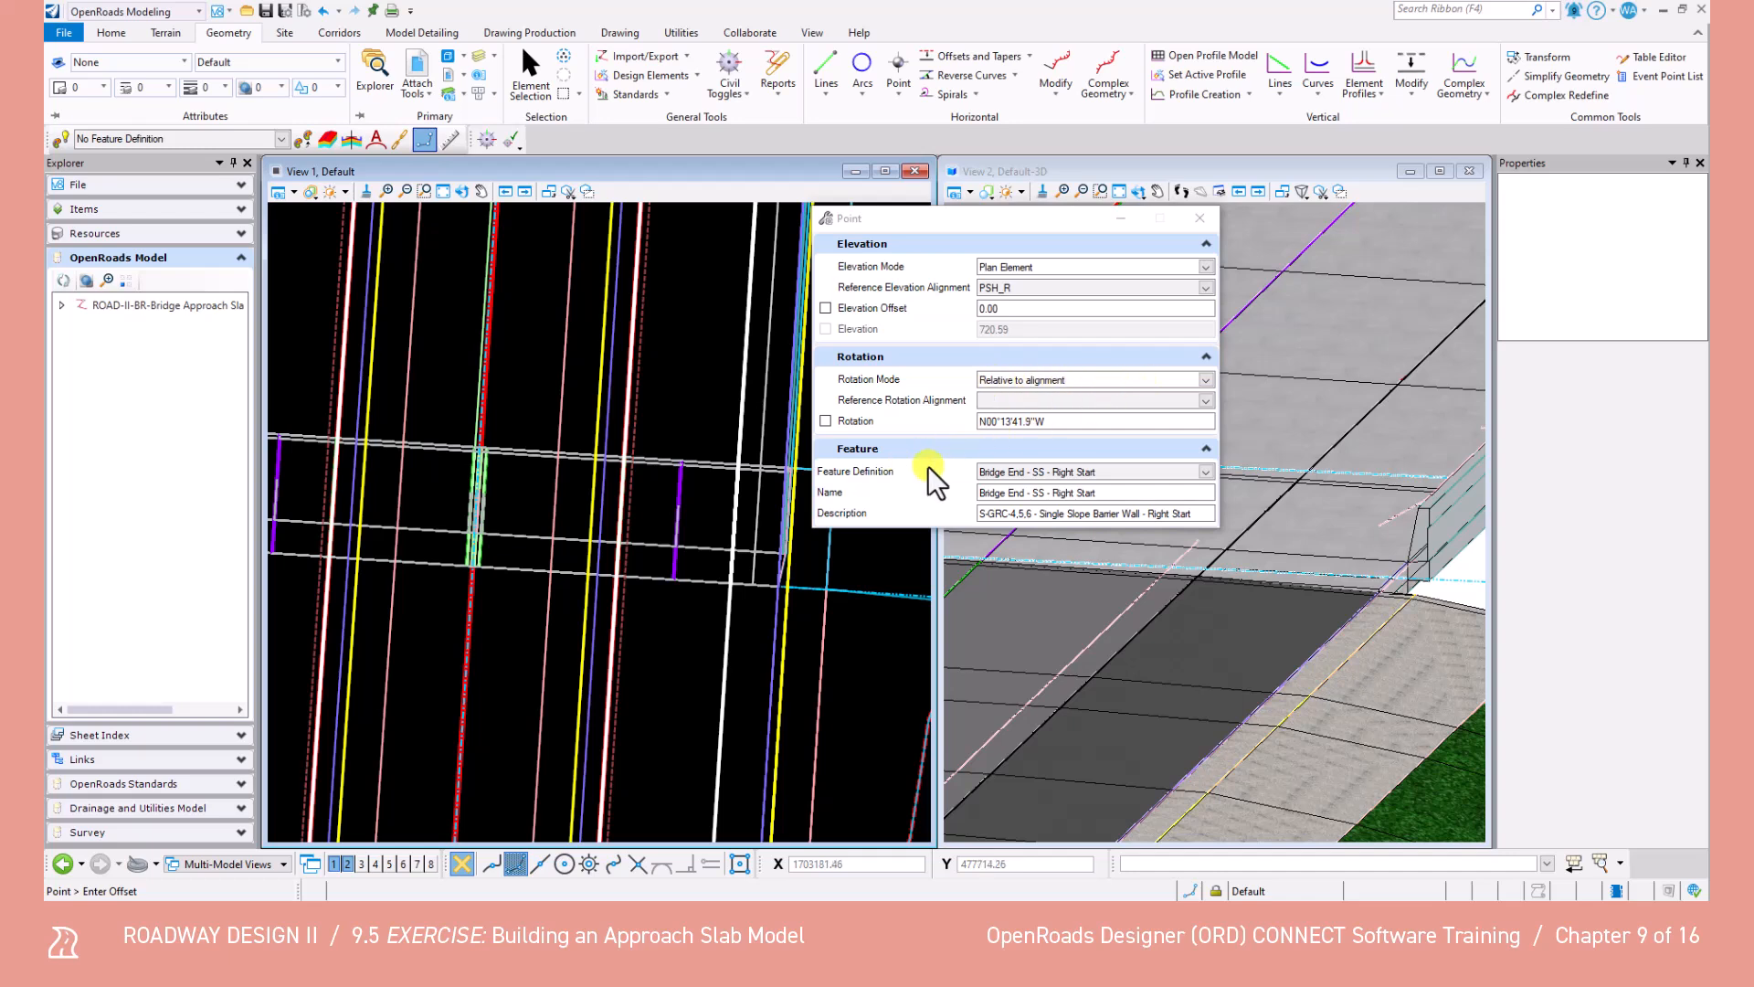
Choose the Bridge End - SS - Right Start feature definition from the Bridge Ends group of Roadside Barriers for the point.
left_click(1208, 471)
left_click(1204, 469)
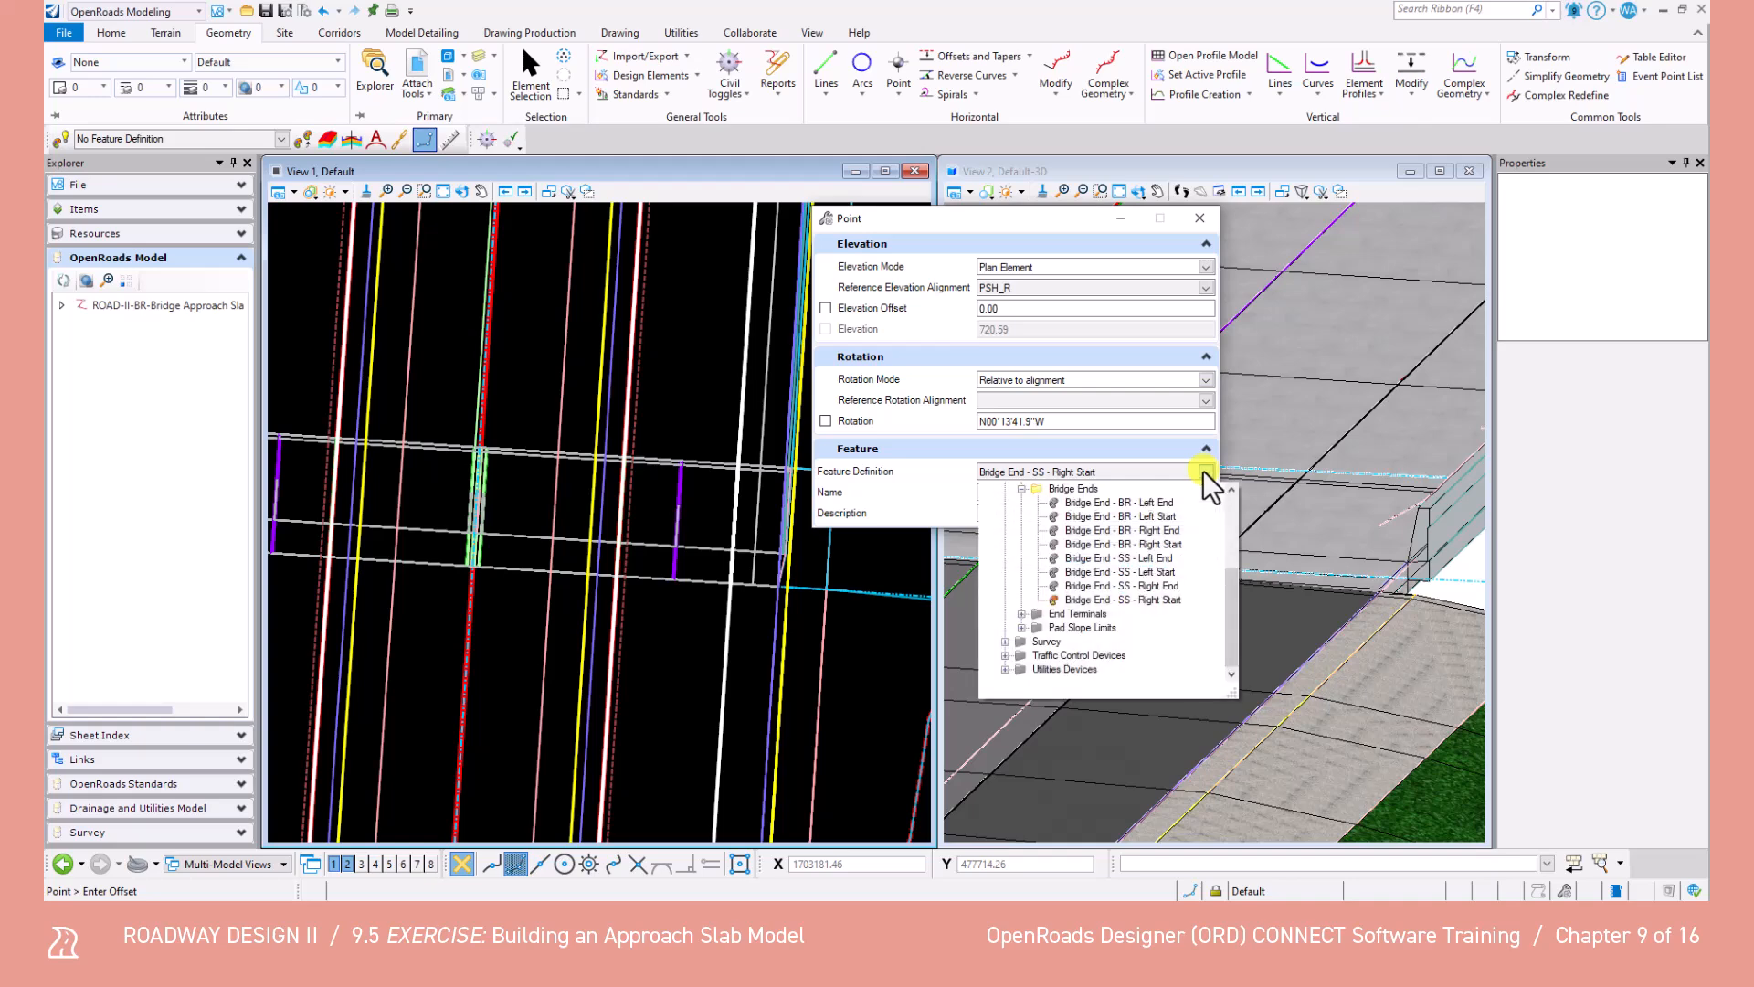
scroll(1040, 548, "up", 4)
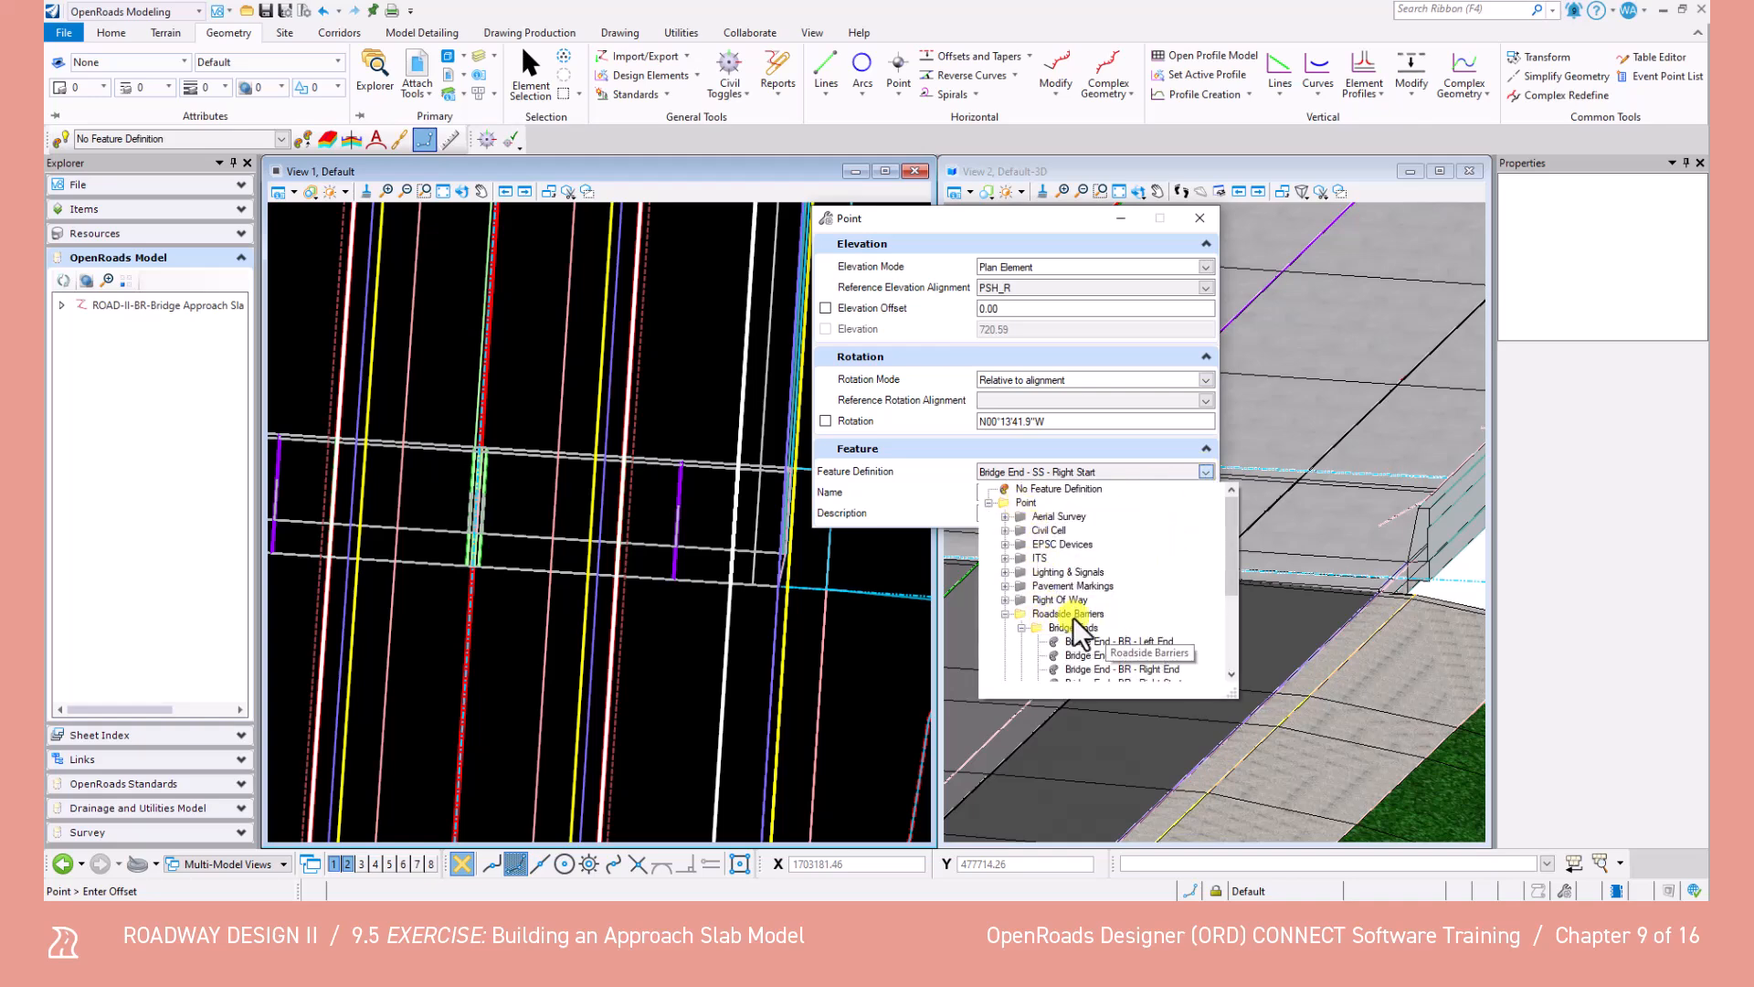
scroll(1065, 632, "down", 3)
left_click(1132, 594)
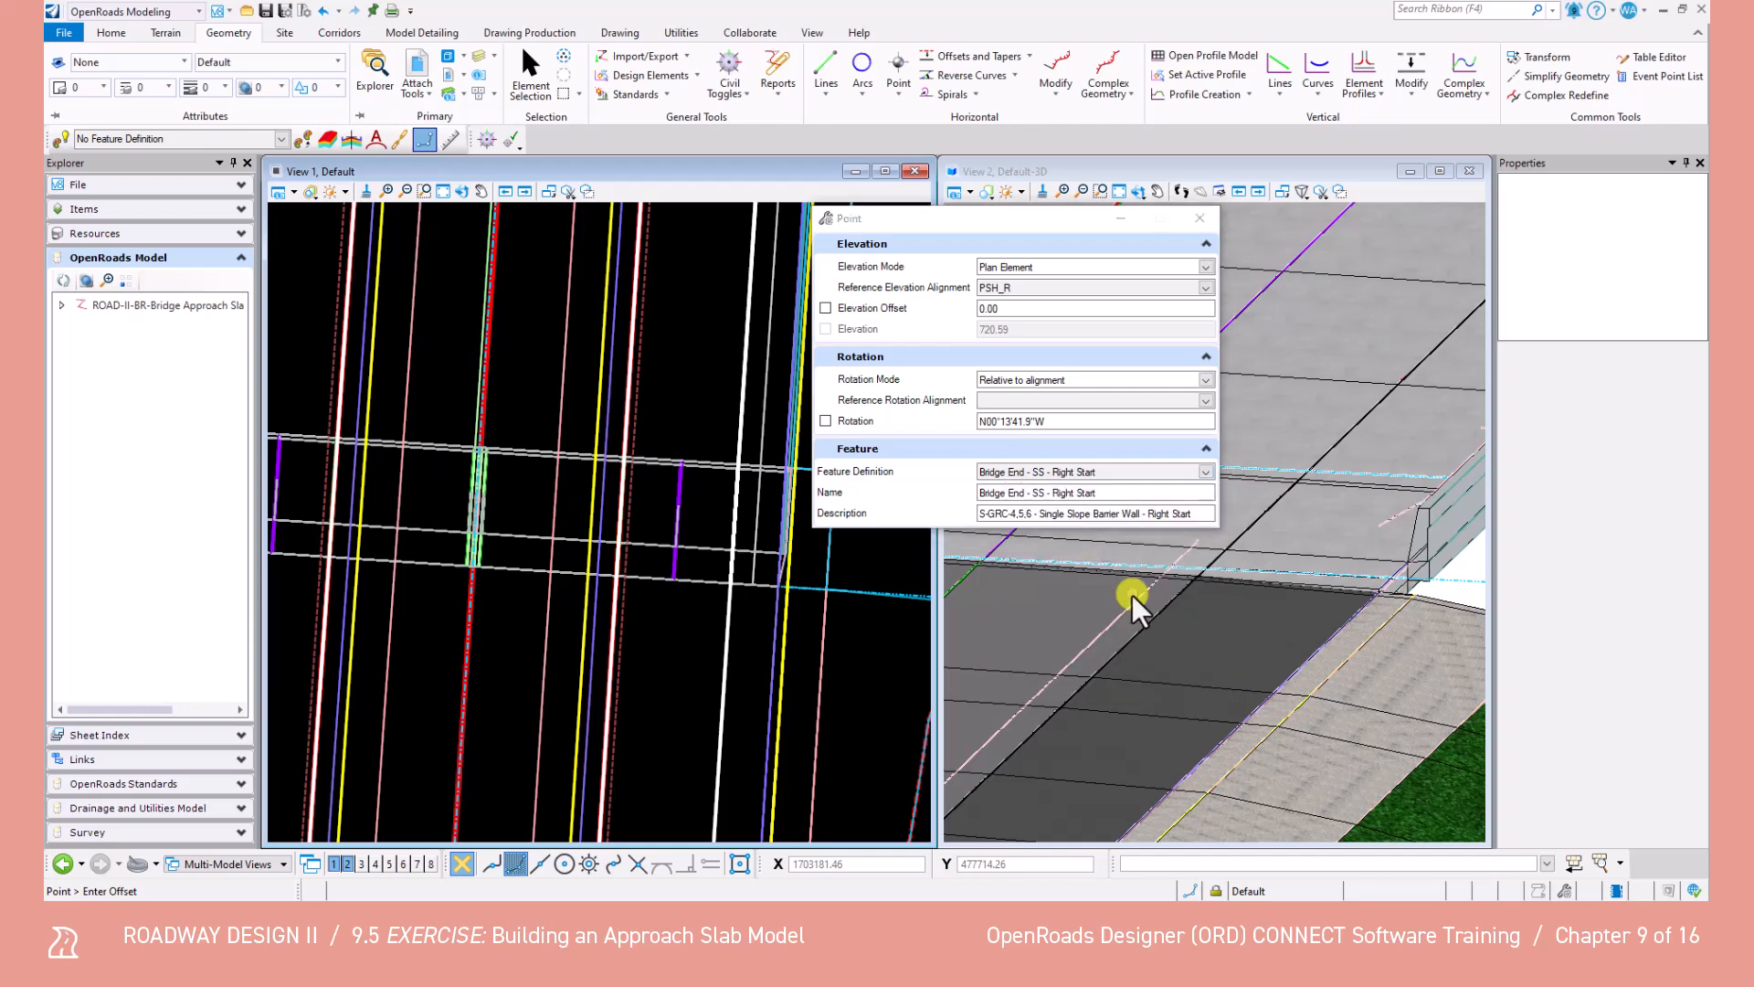
Lock the point's rotation at N0E relative to the PSH_R shoulder edge, accepting the 0.00 elevation offset.
left_click(827, 422)
left_click(1042, 422)
type("N0E")
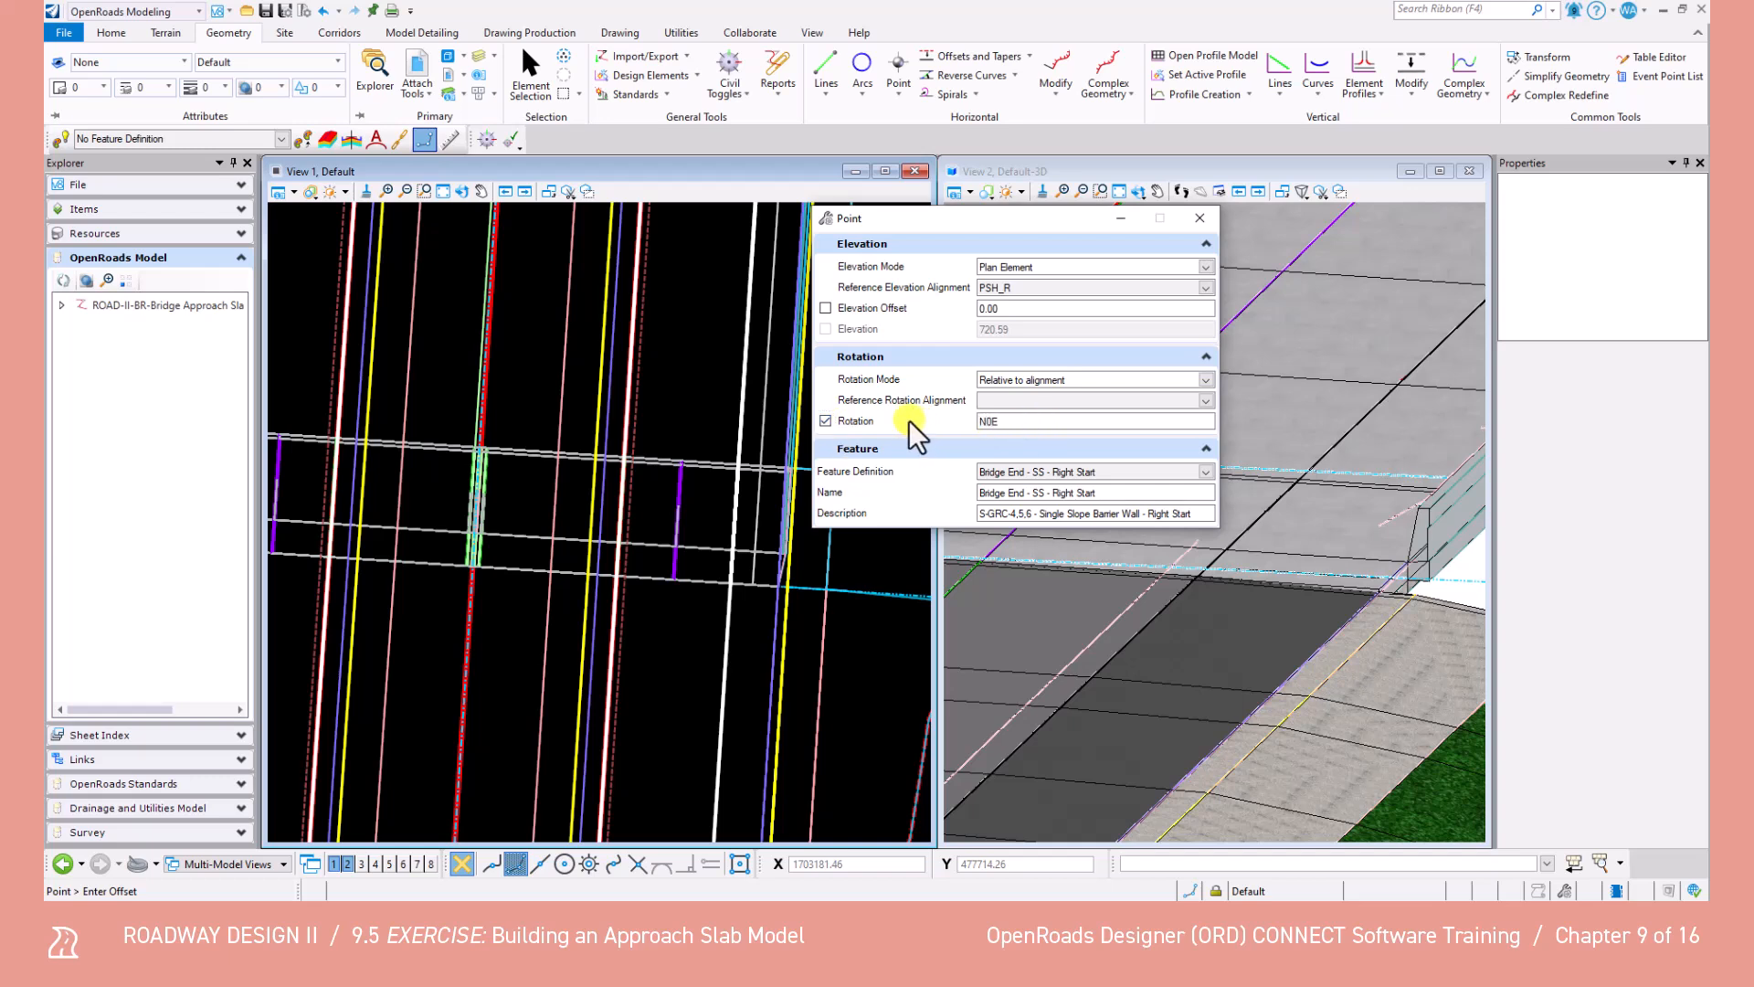
key("Tab")
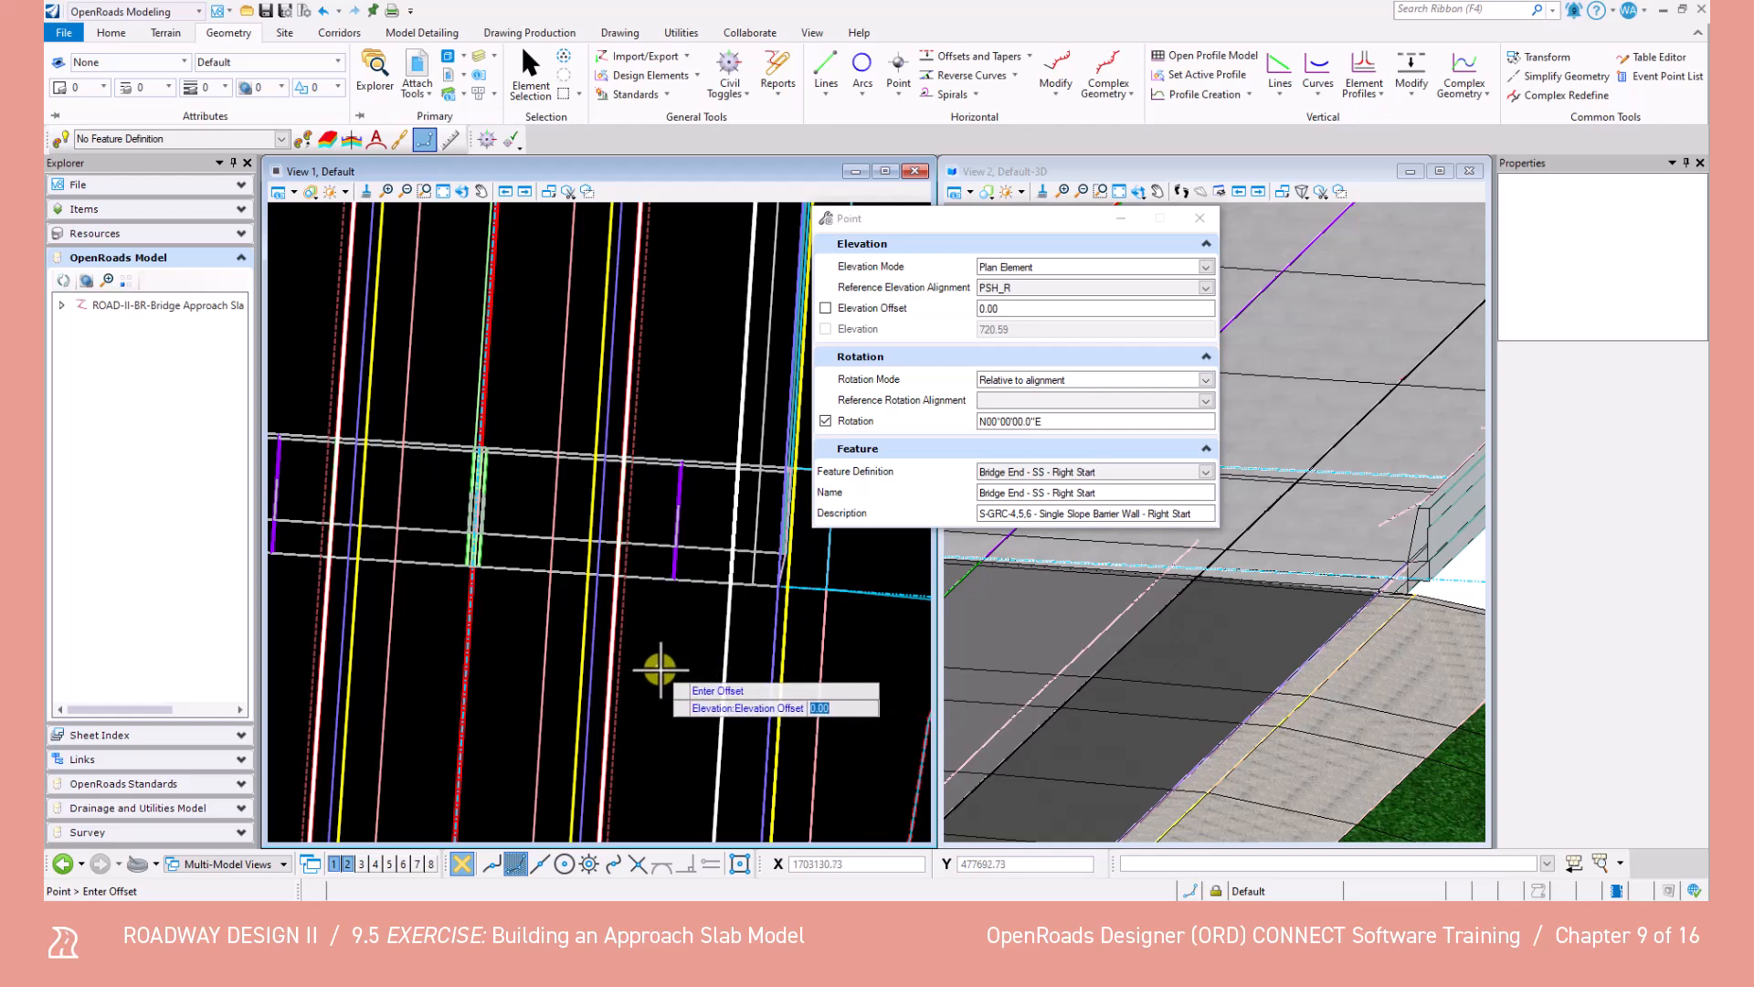
left_click(660, 670)
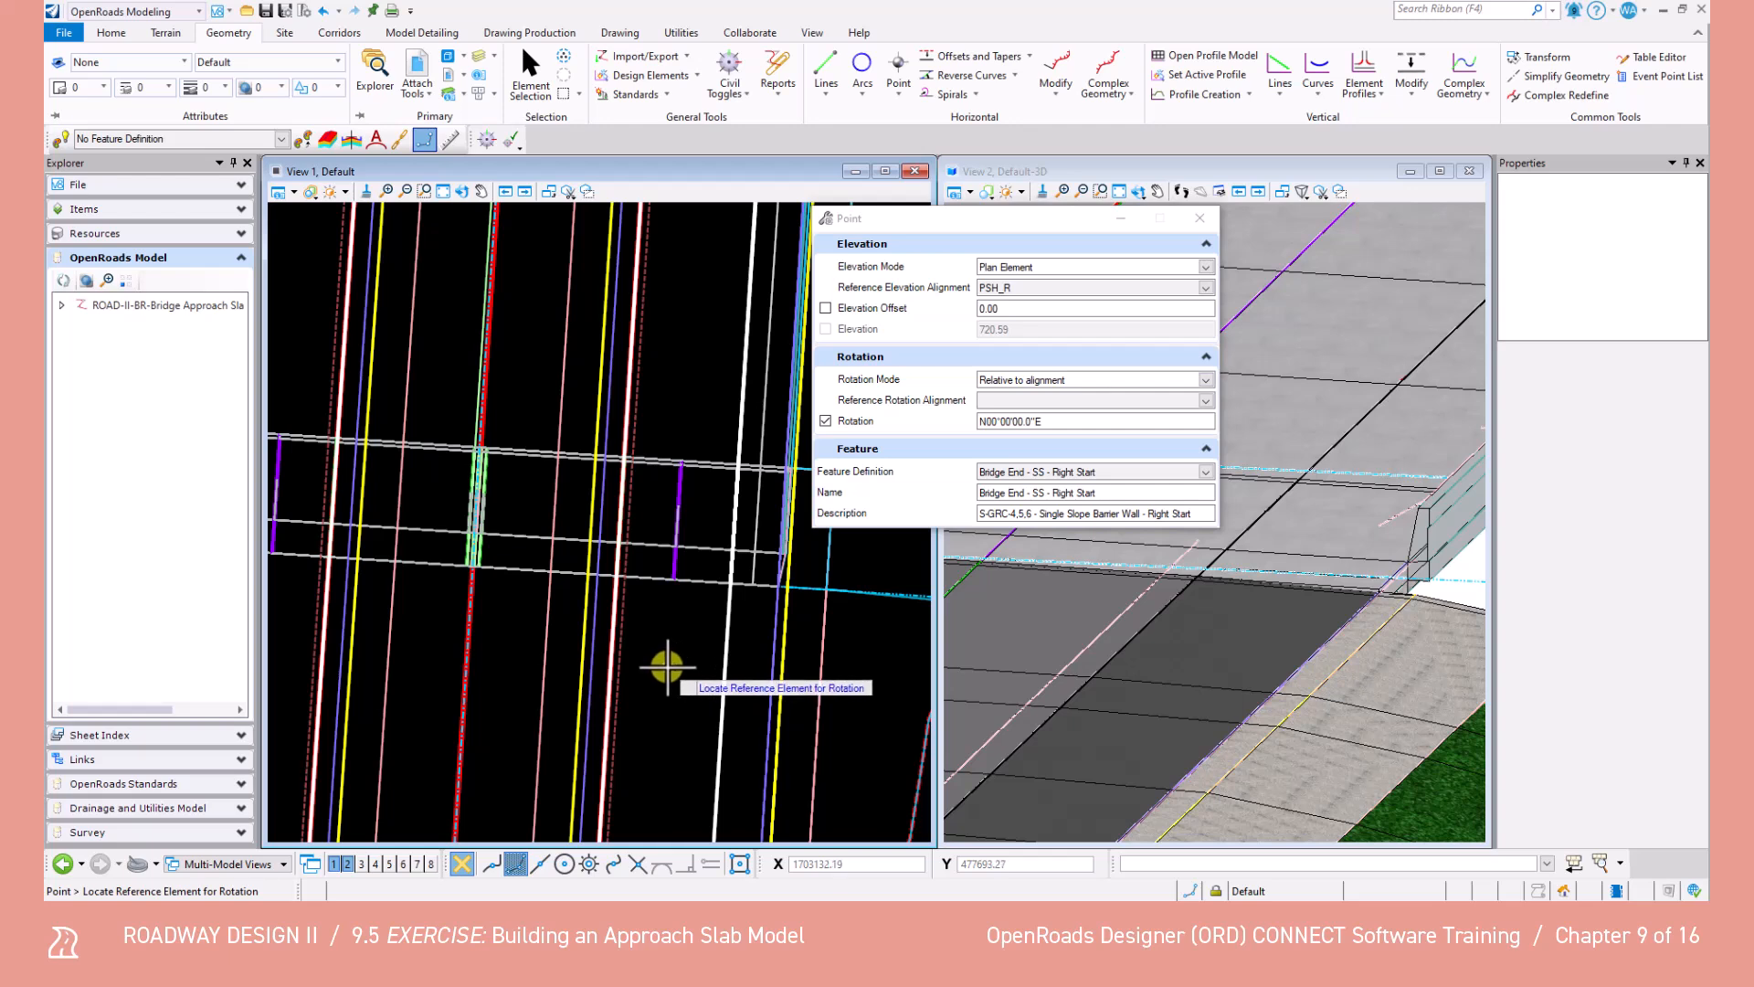
left_click(775, 658)
left_click(751, 664)
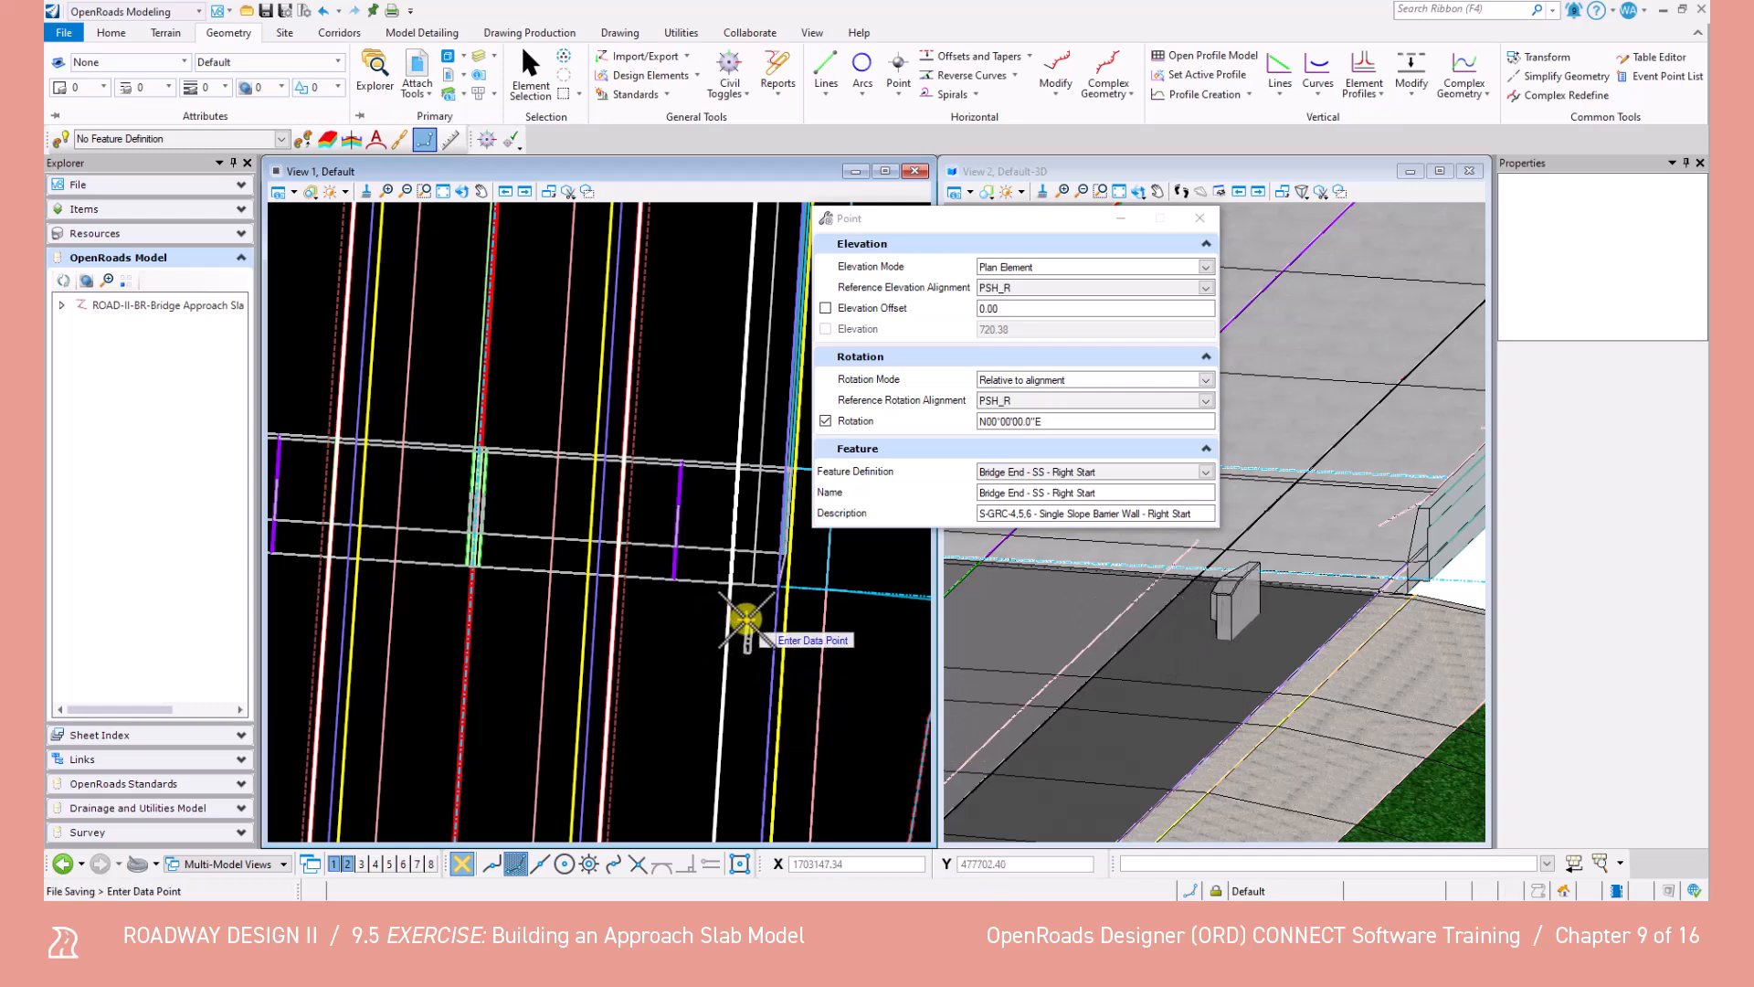
Place the bridge end barrier point with an intersection snap where PSH_R crosses the barrier end line on the approach slab, and finish placement.
left_click(637, 863)
scroll(772, 578, "up", 3)
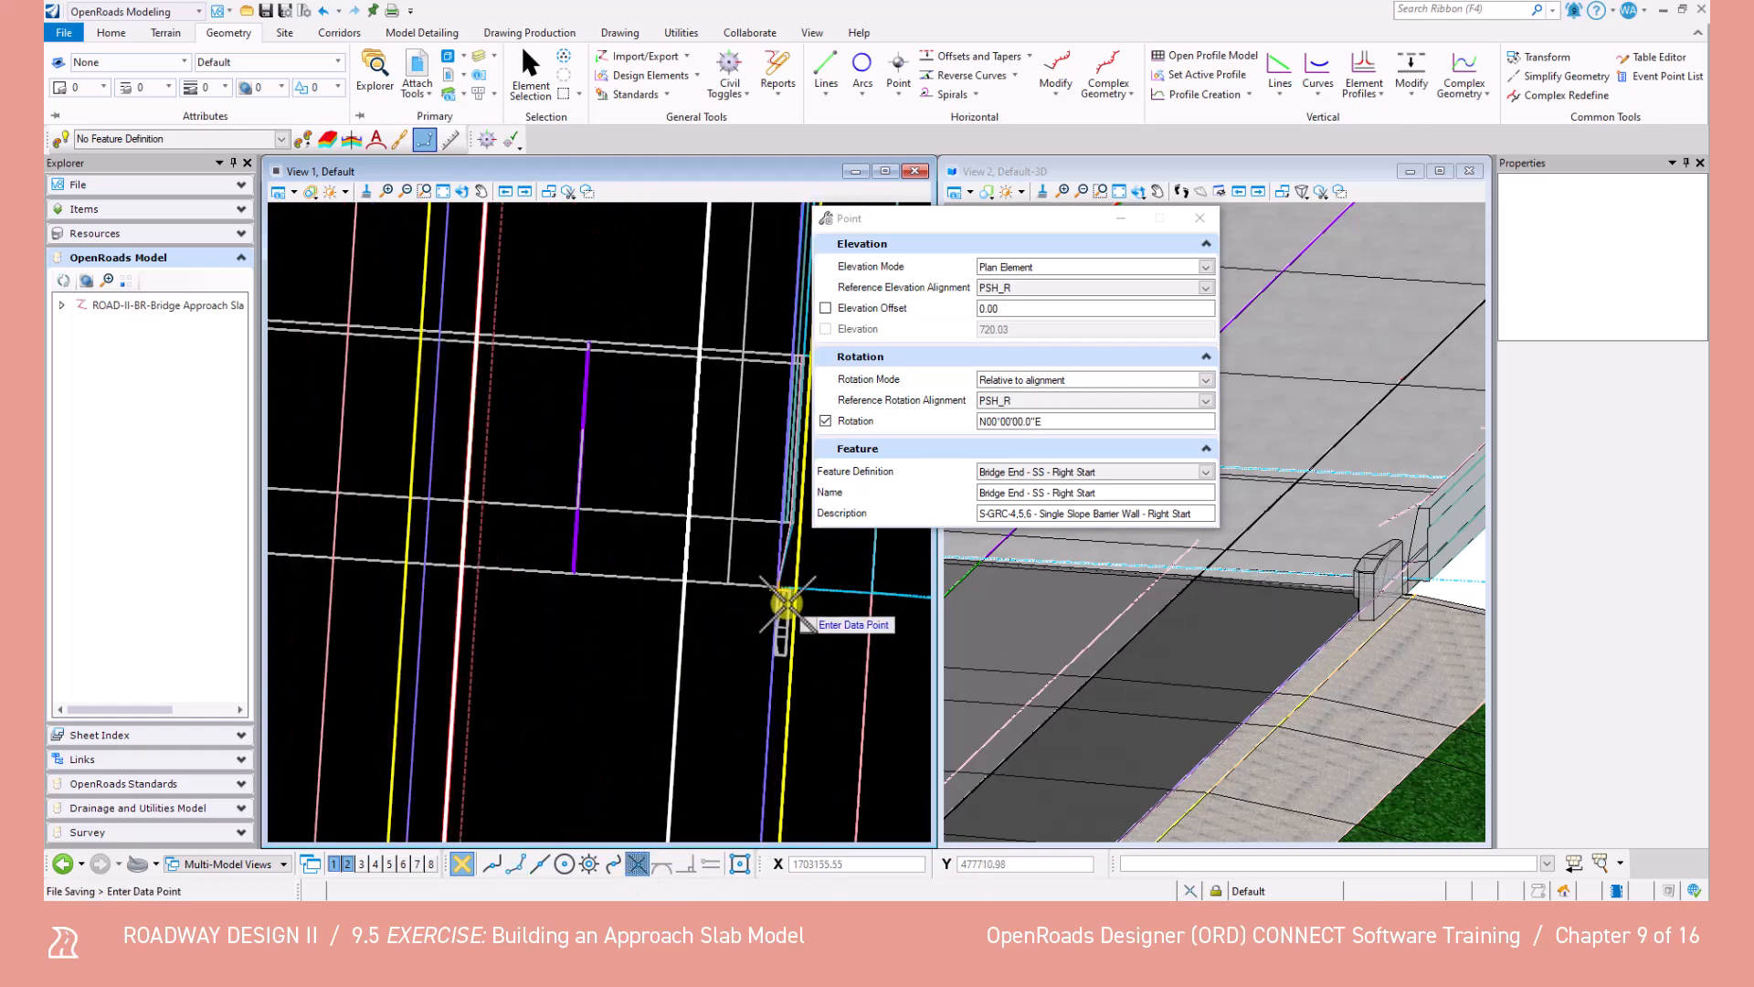
scroll(731, 589, "up", 3)
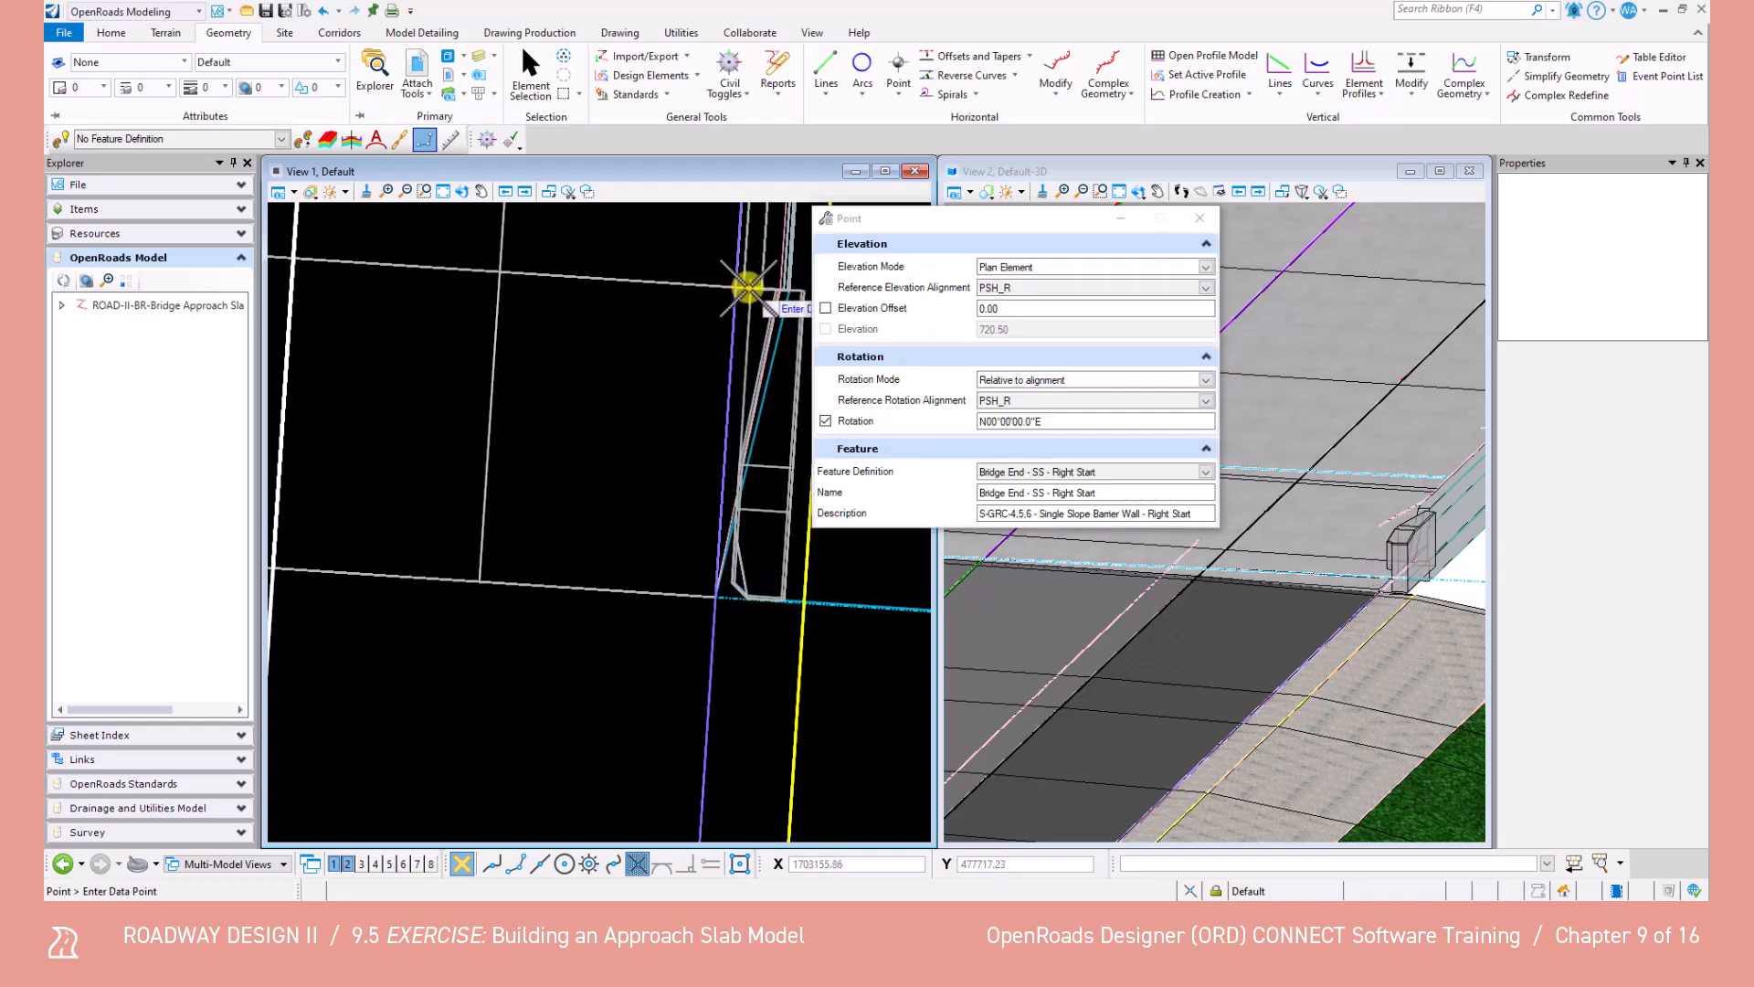
middle_click_drag(728, 274, 655, 452)
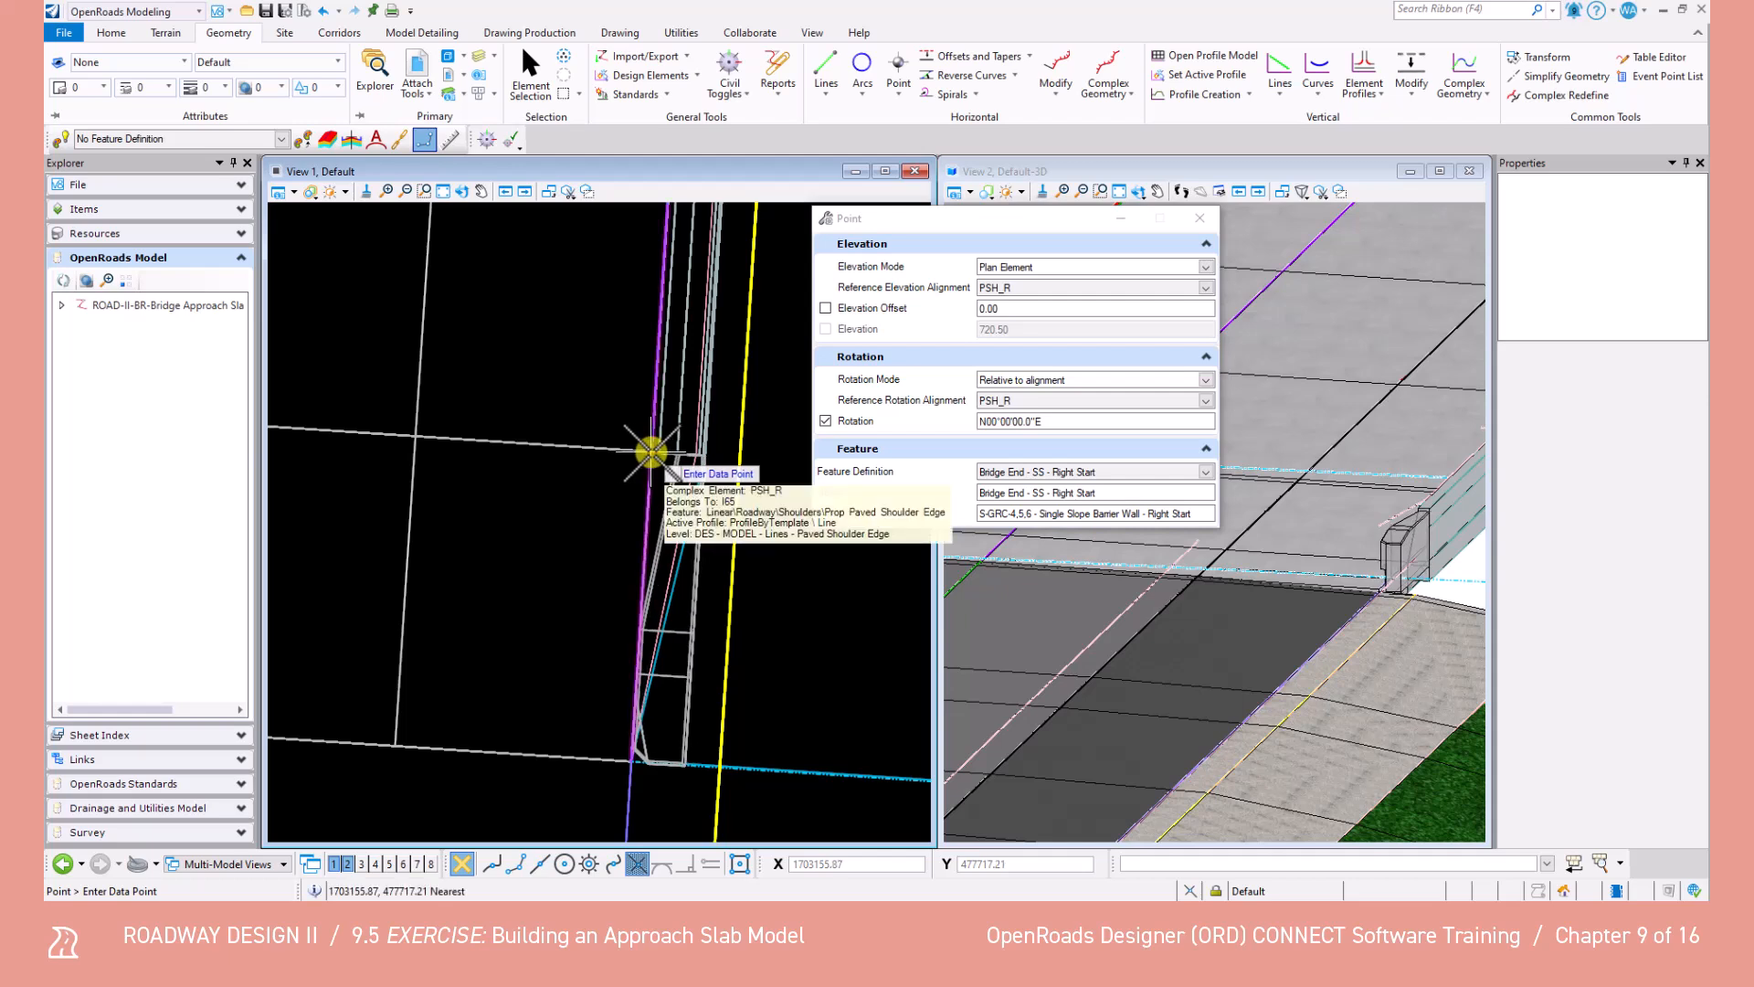
left_click(649, 449)
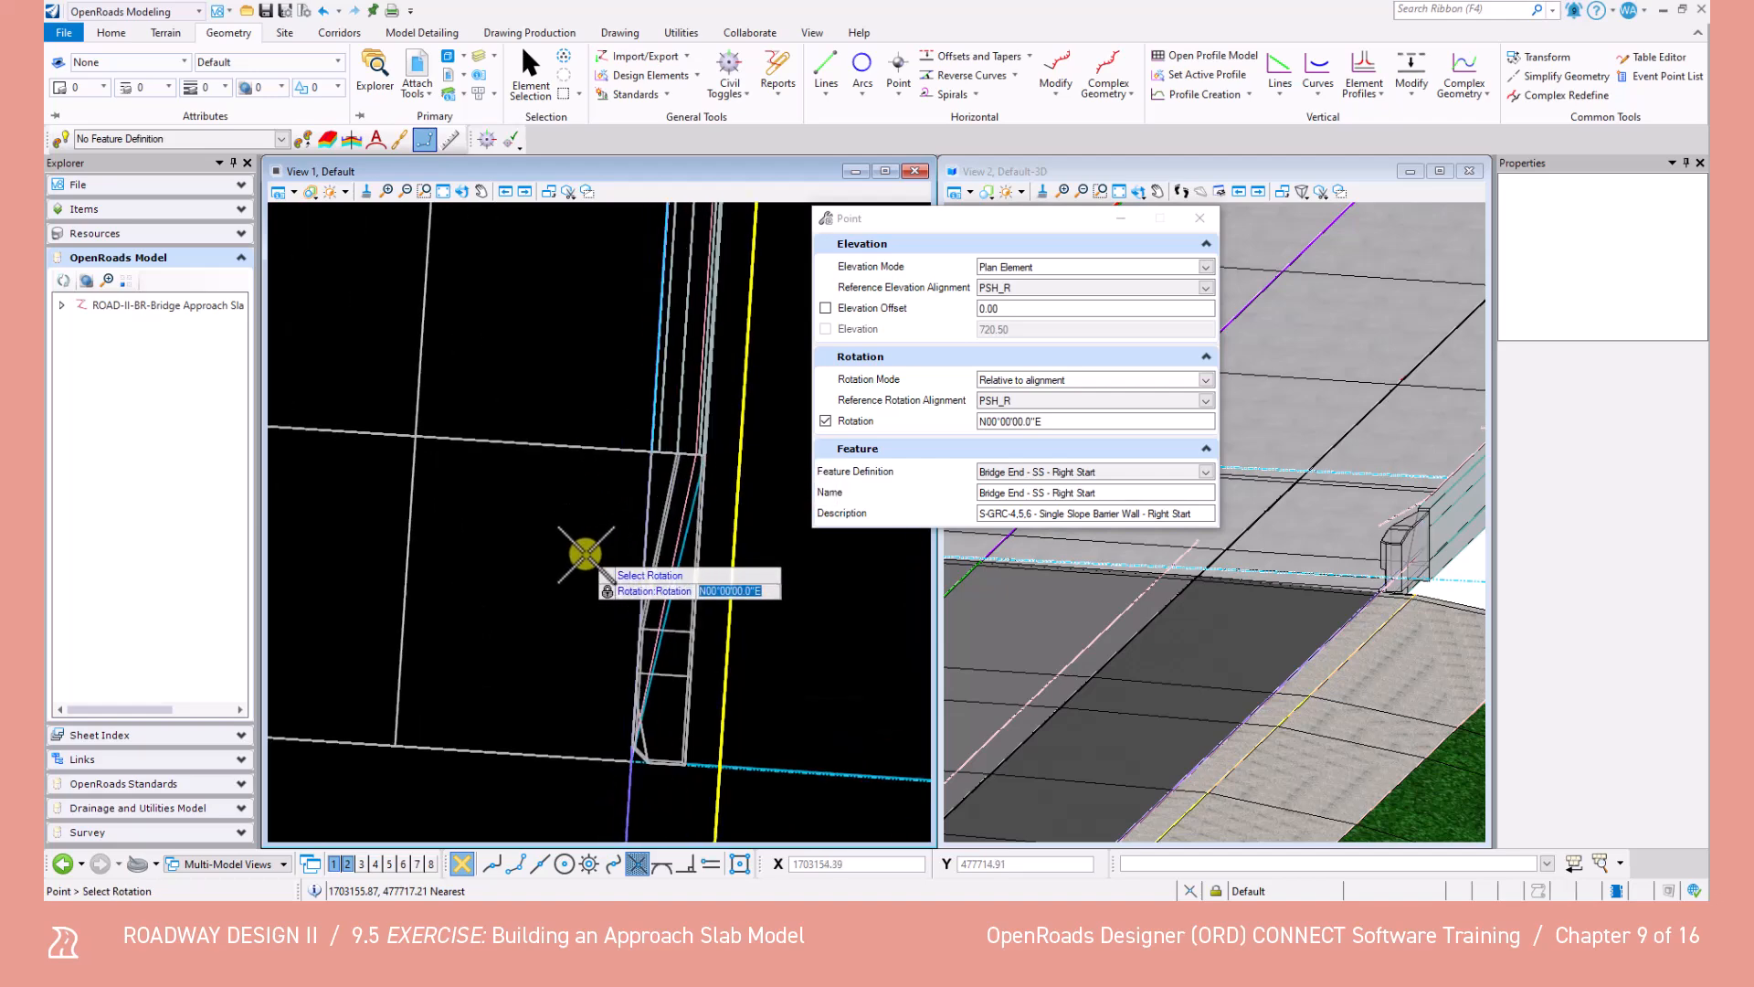
scroll(571, 539, "down", 1)
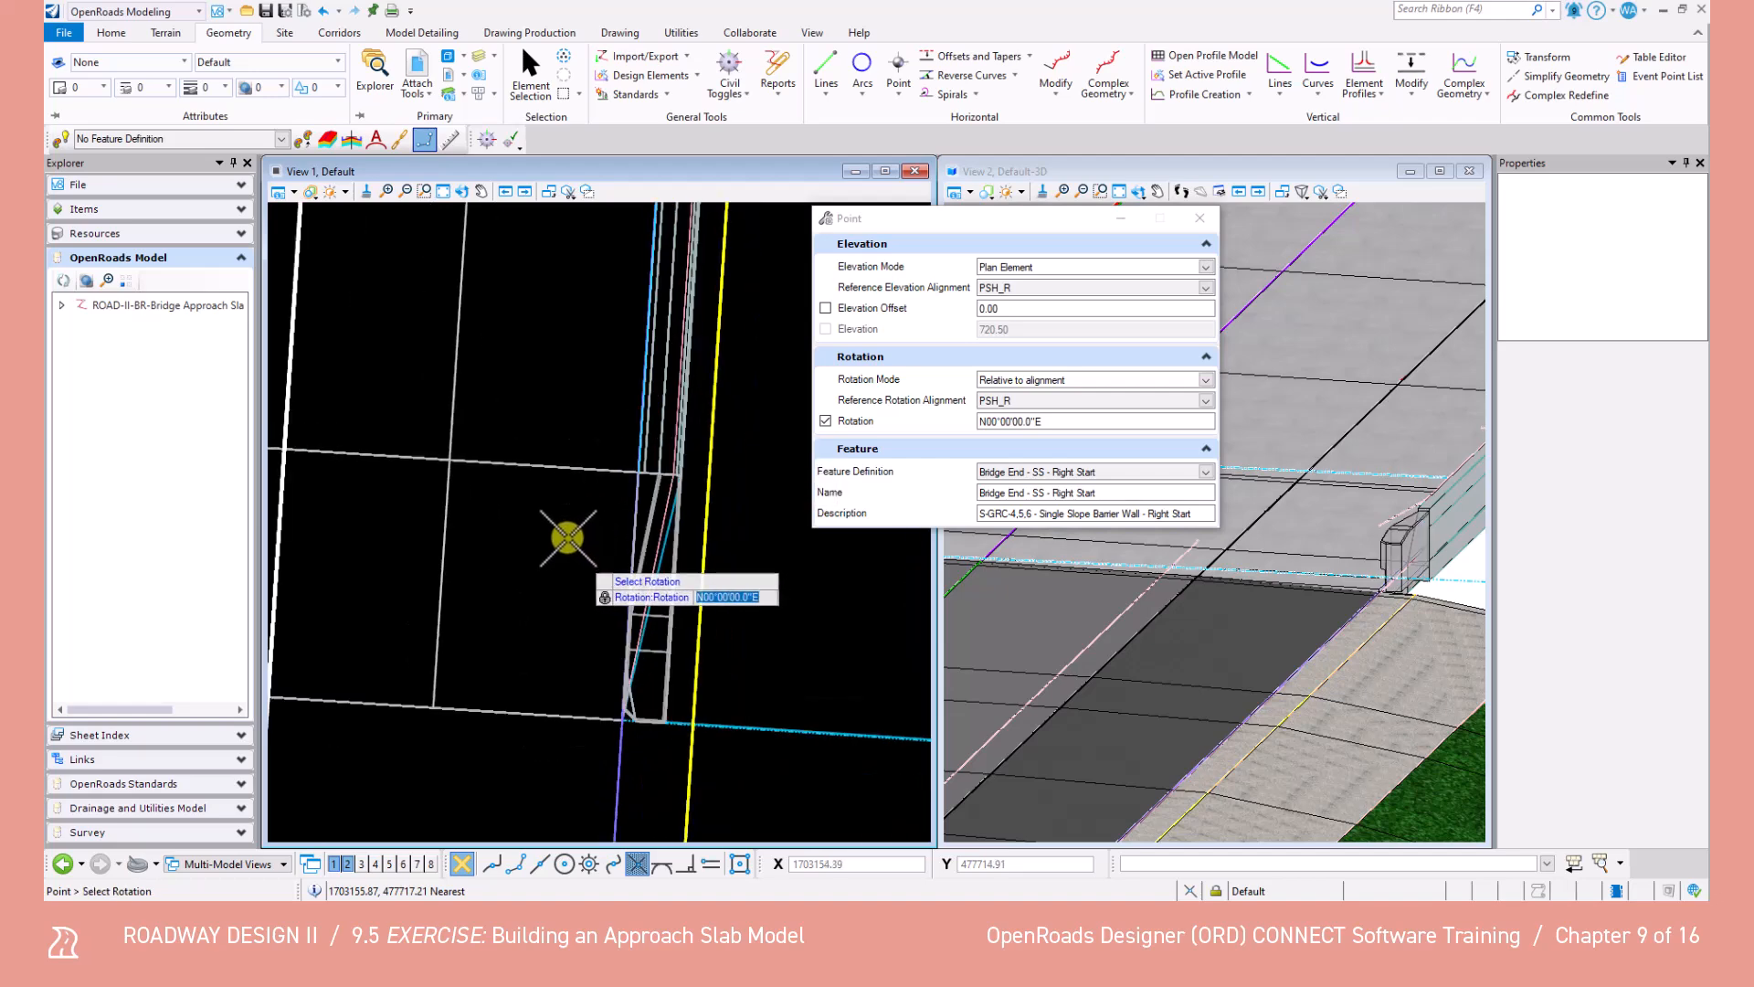
left_click(566, 535)
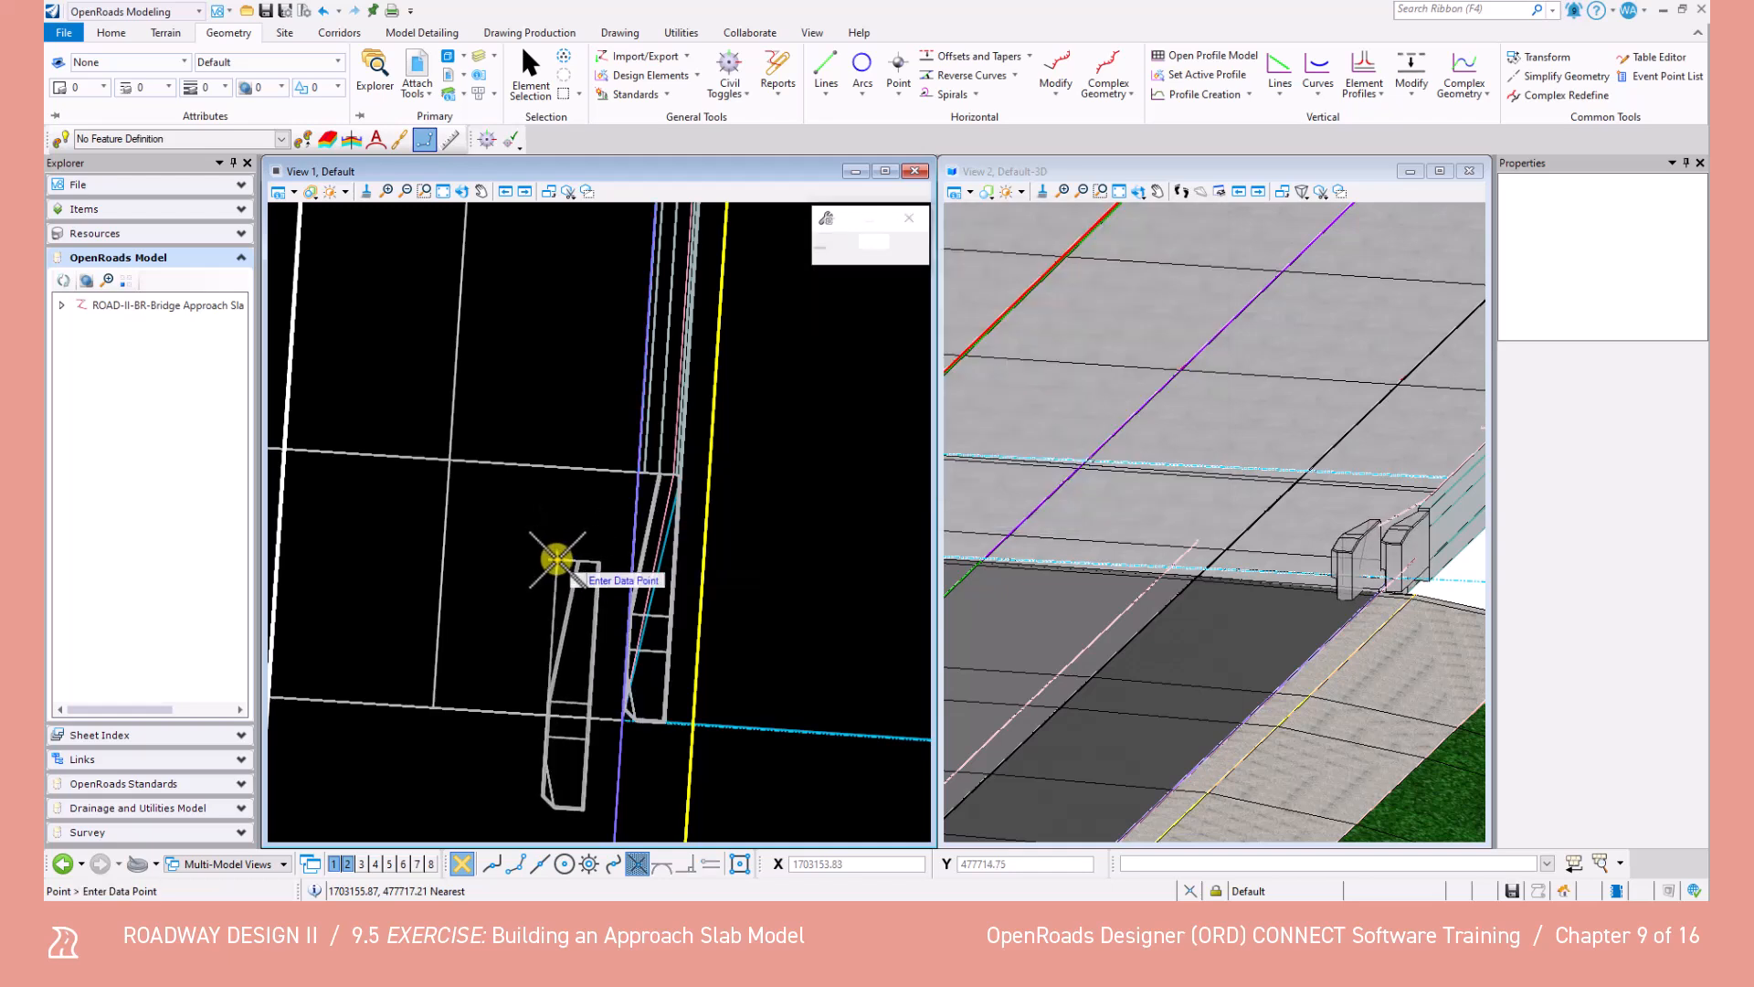
right_click(557, 559)
left_click(541, 74)
Inspect the placed bridge end barrier up close in 3D, checking how it meets the approach slab barrier.
scroll(1295, 551, "up", 6)
middle_click_drag(1407, 585, 1208, 519)
scroll(1161, 555, "down", 3)
scroll(1033, 526, "up", 5)
middle_click_drag(1016, 557, 1343, 576)
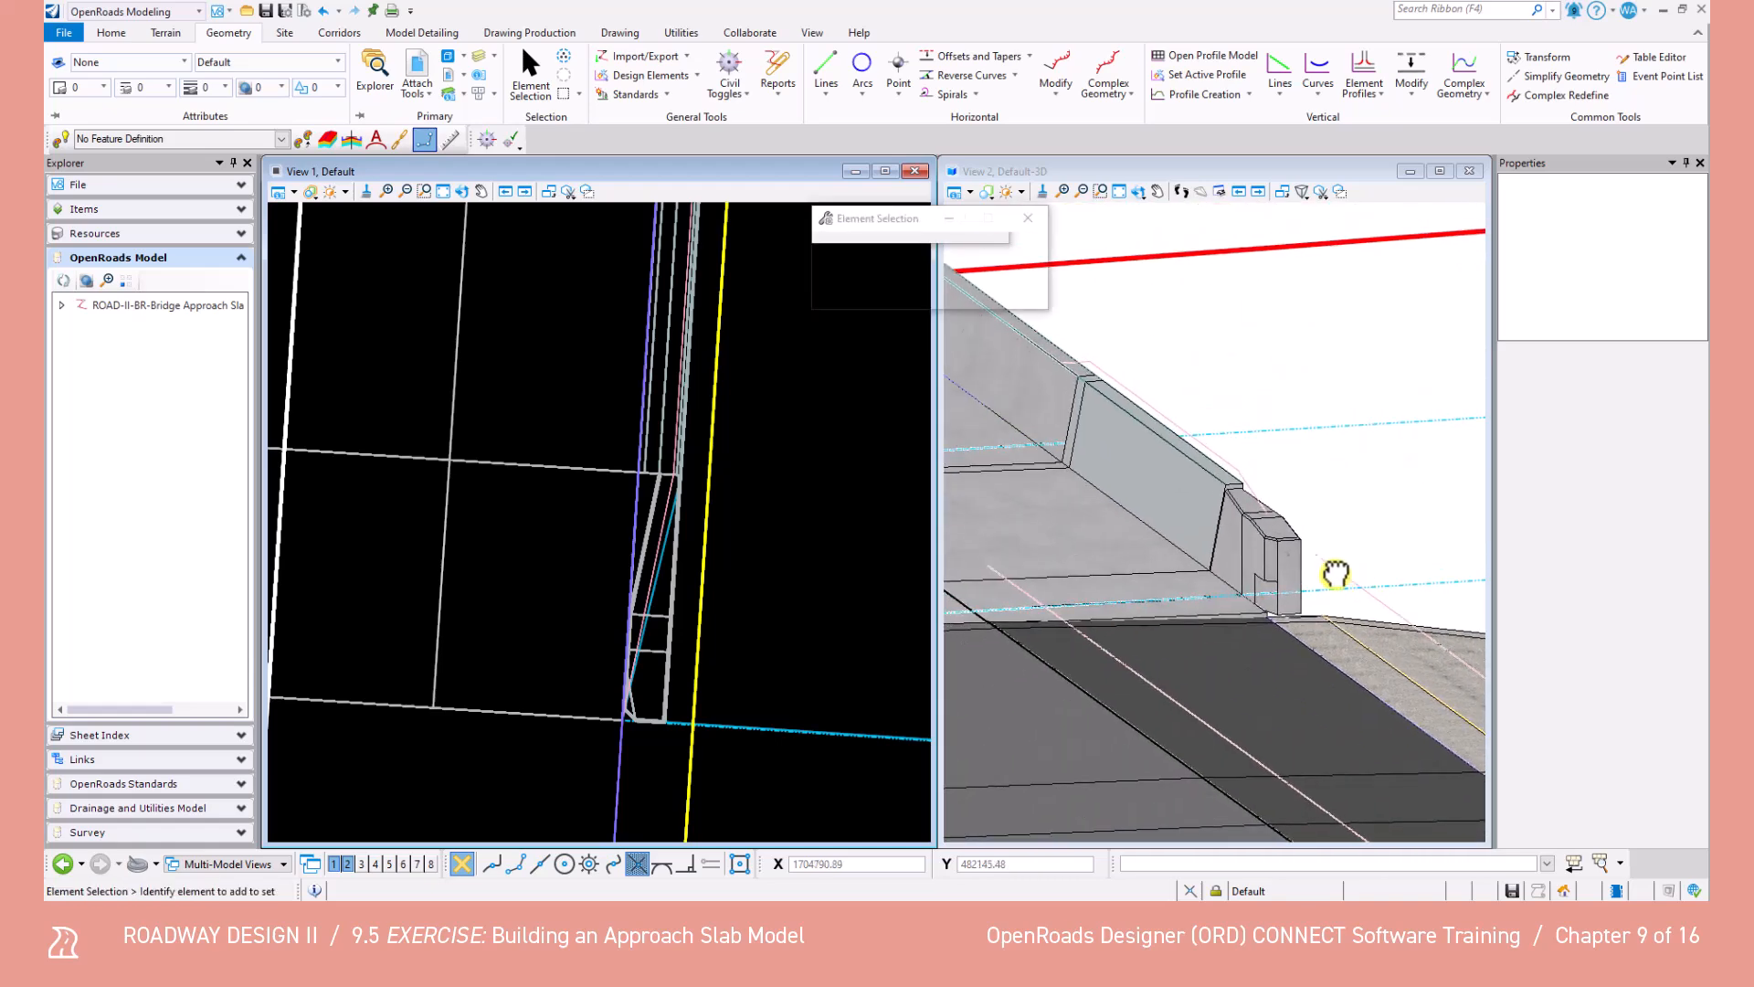
scroll(1300, 565, "up", 2)
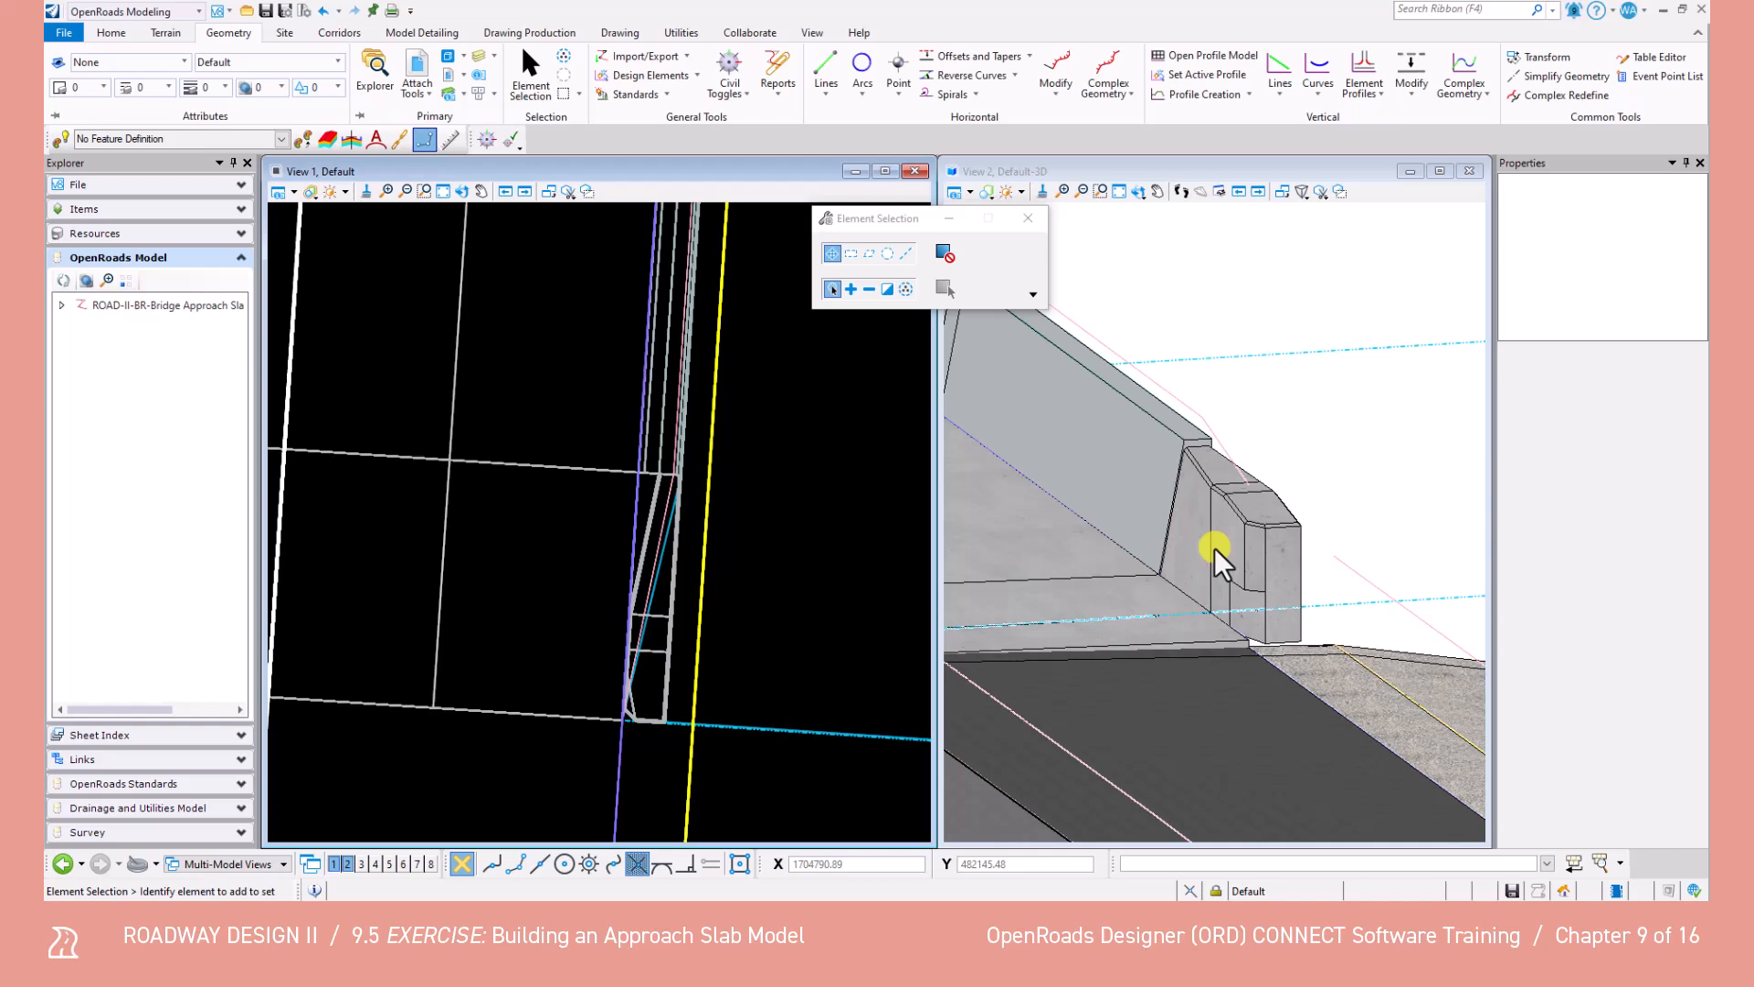